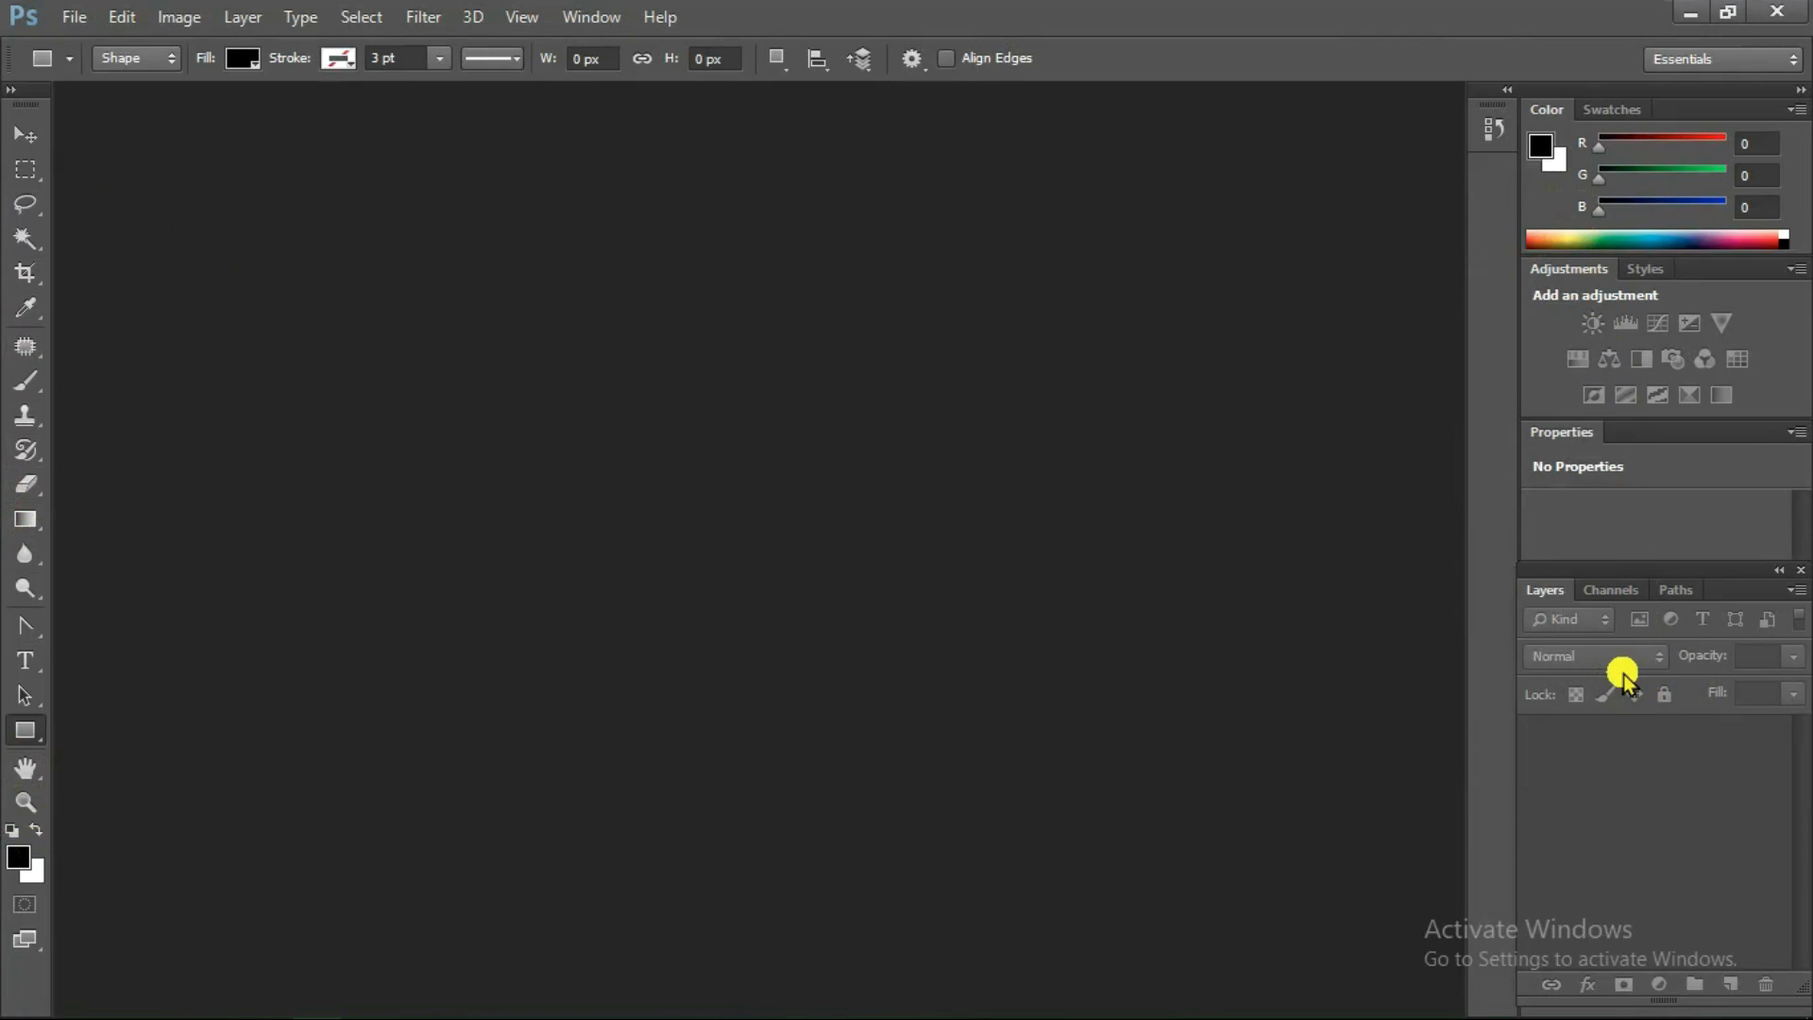
Float the Layers, Properties and Color panel groups over the workspace, shorten Layers and Properties, and narrow the Color group
drag(1740, 578, 1247, 396)
drag(1177, 827, 1159, 679)
drag(1648, 432, 803, 412)
drag(829, 989, 807, 625)
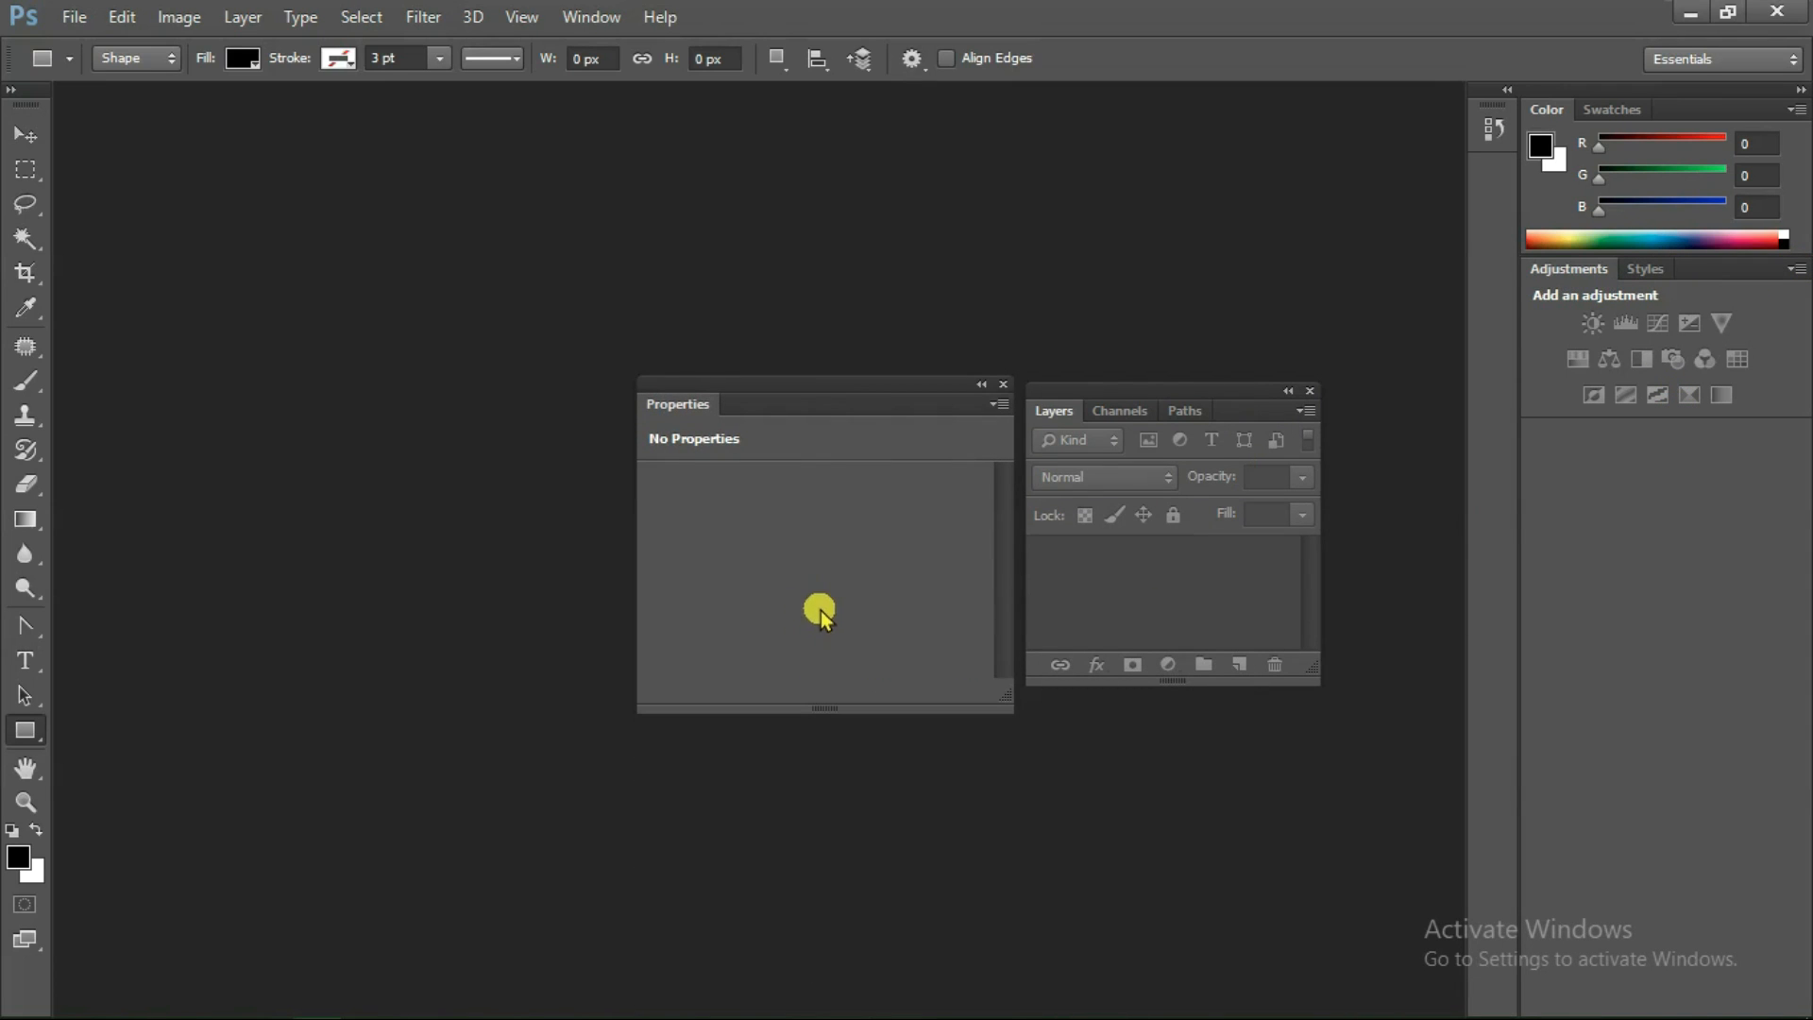
drag(1719, 106, 996, 168)
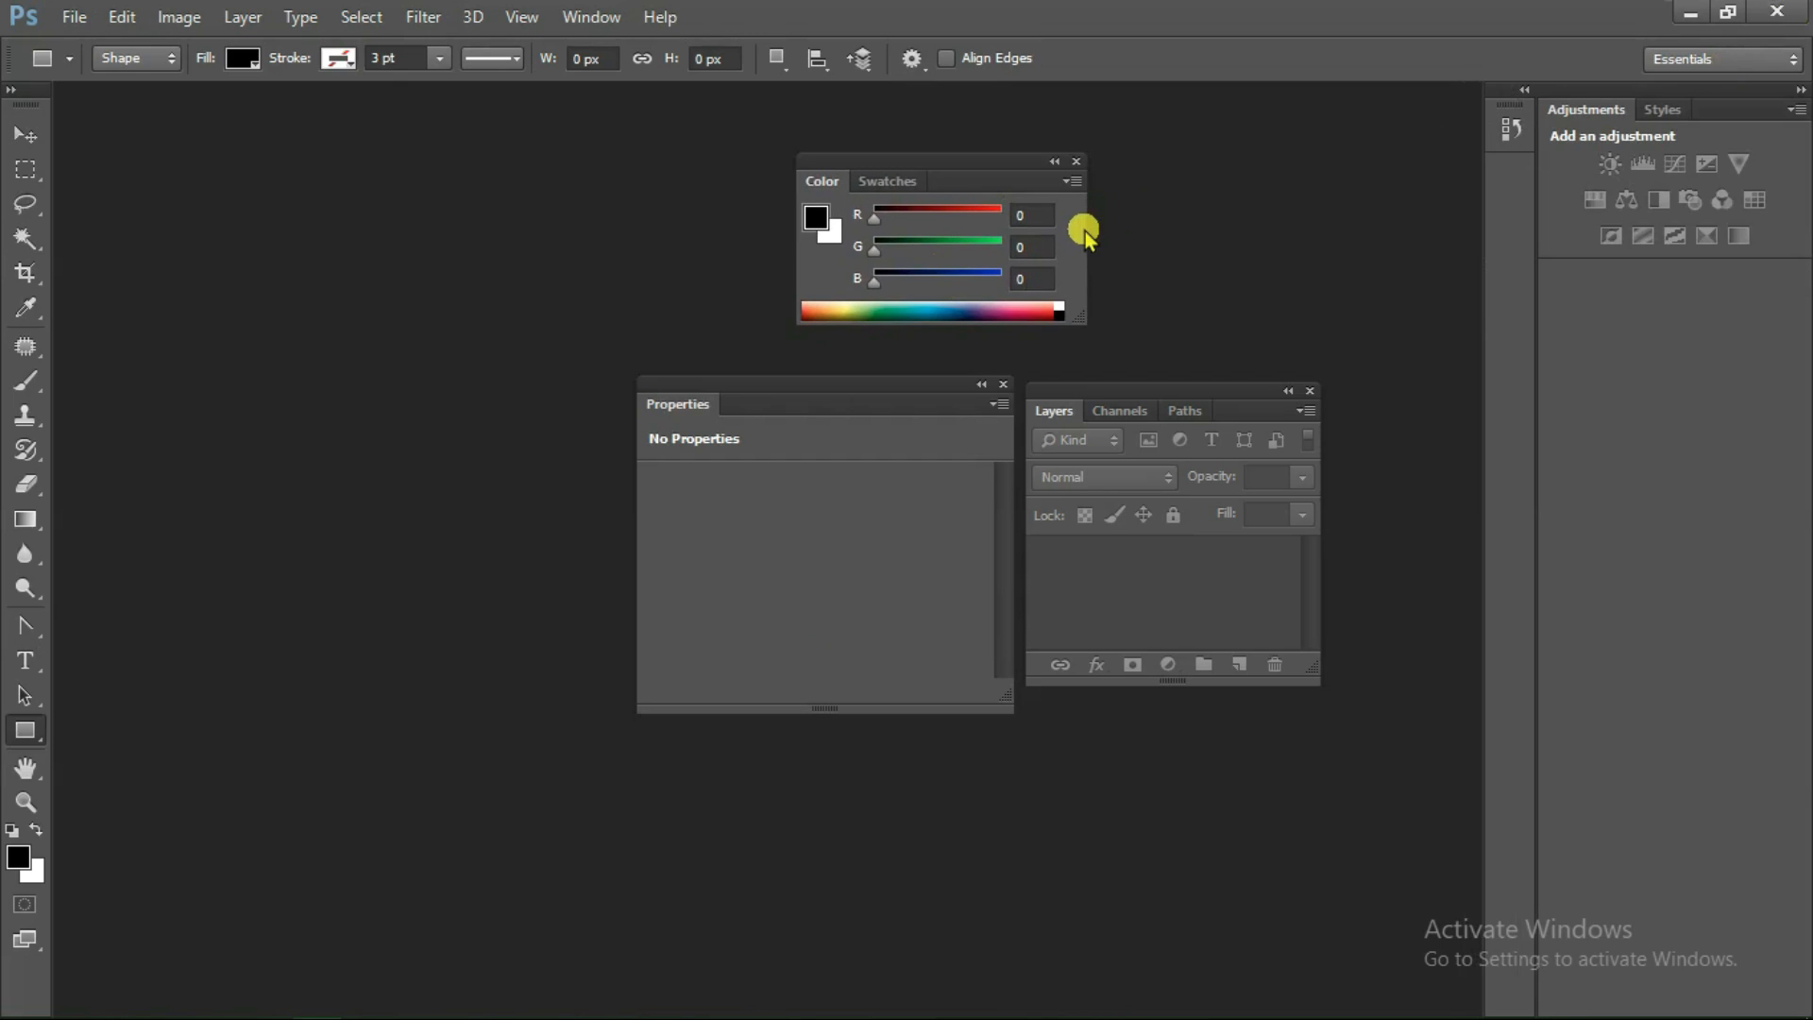
drag(1098, 234, 1063, 255)
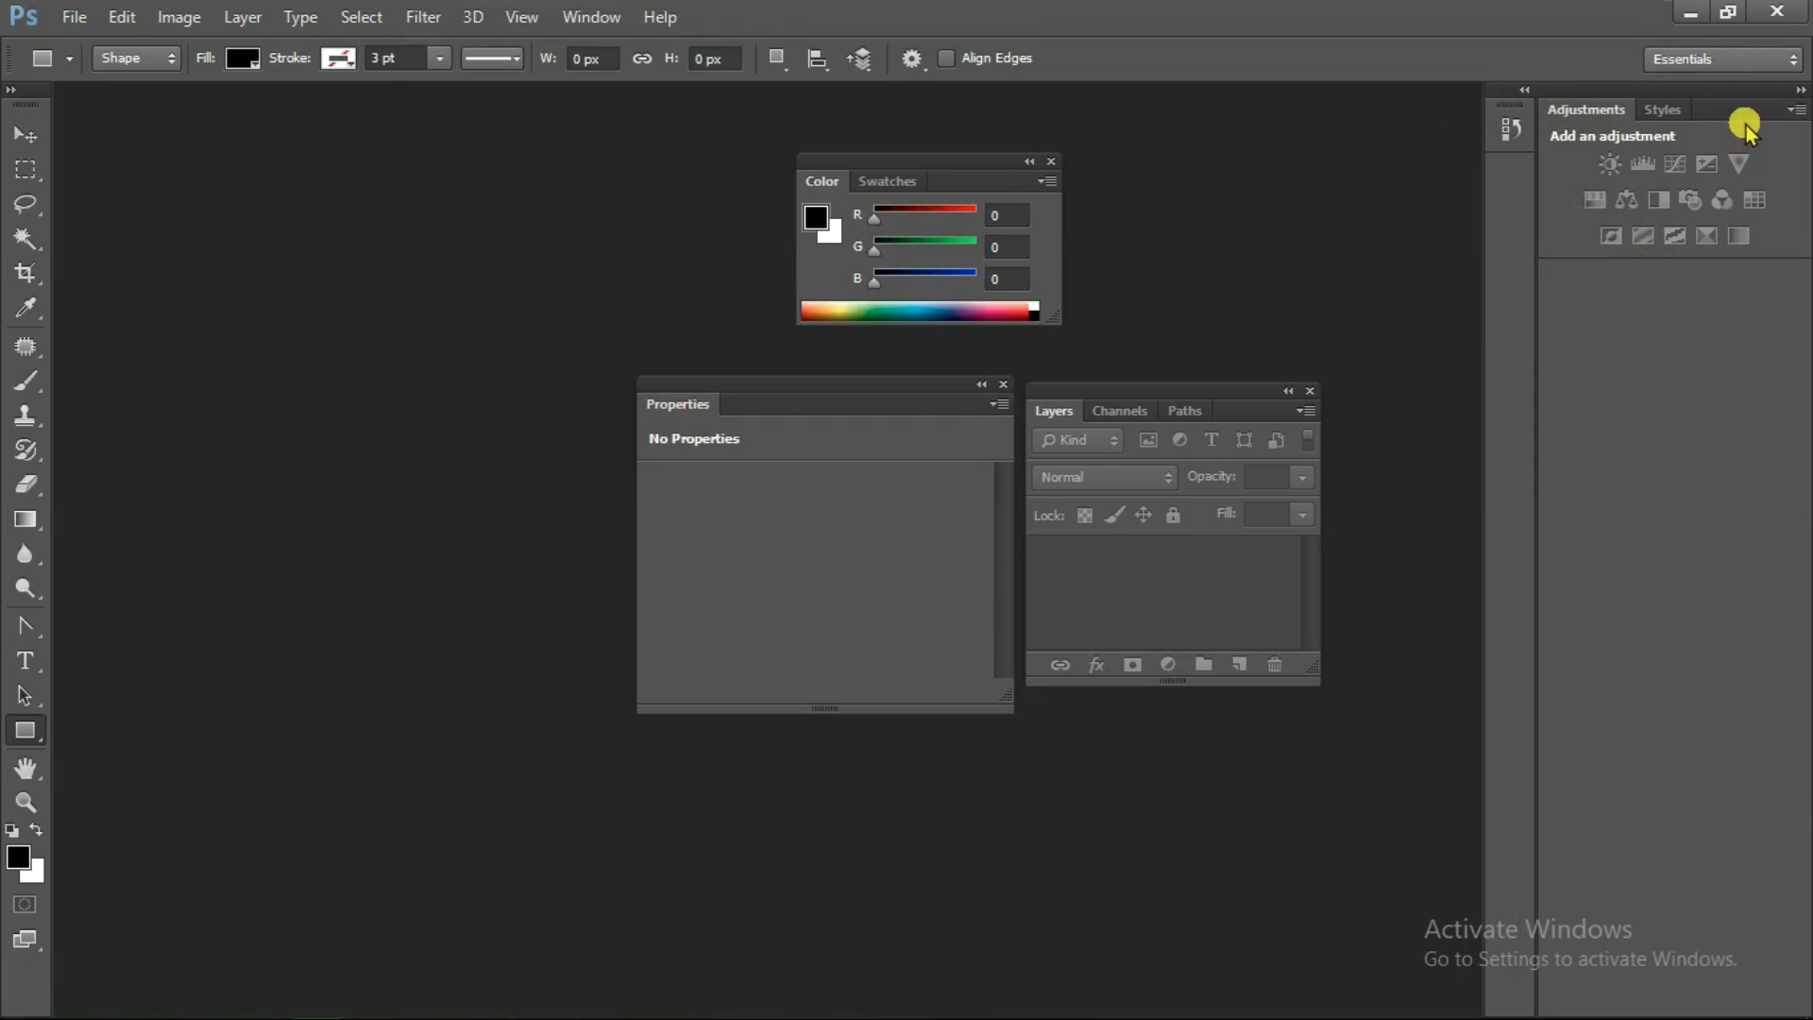
Merge the Adjustments and Styles panels into the floating Properties group and close the combined group
drag(1744, 119, 892, 415)
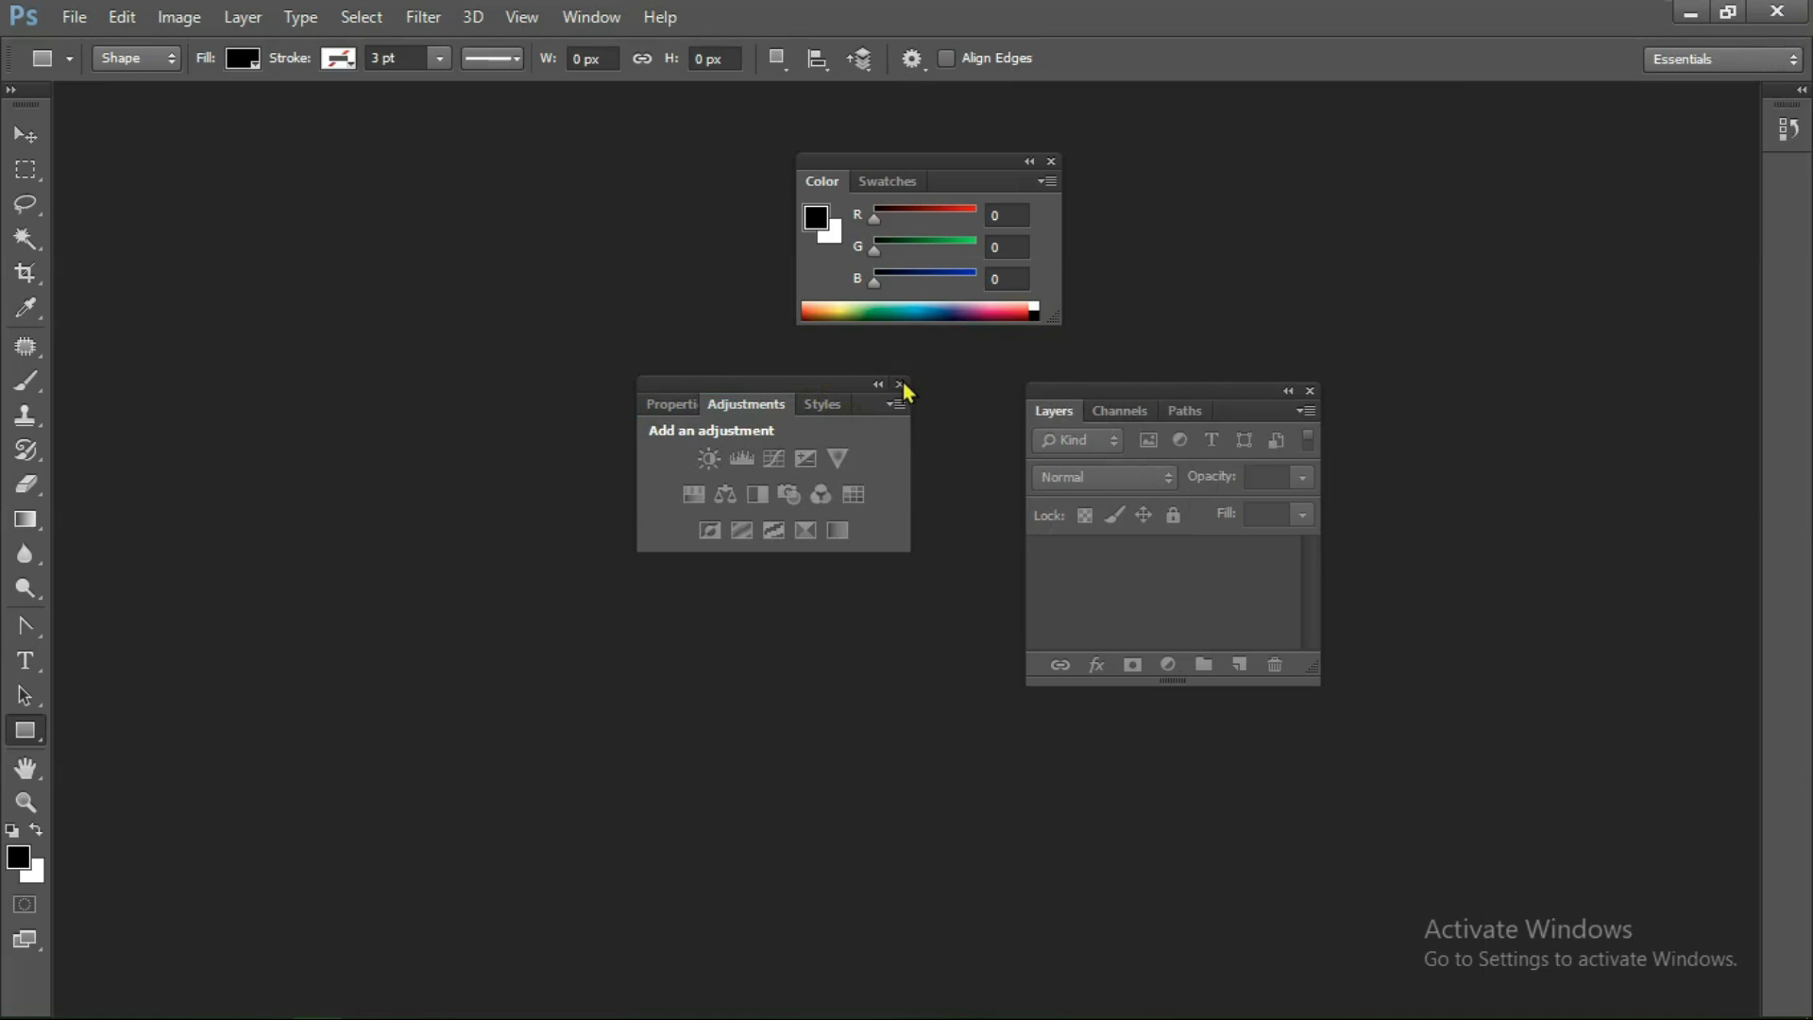
click(900, 386)
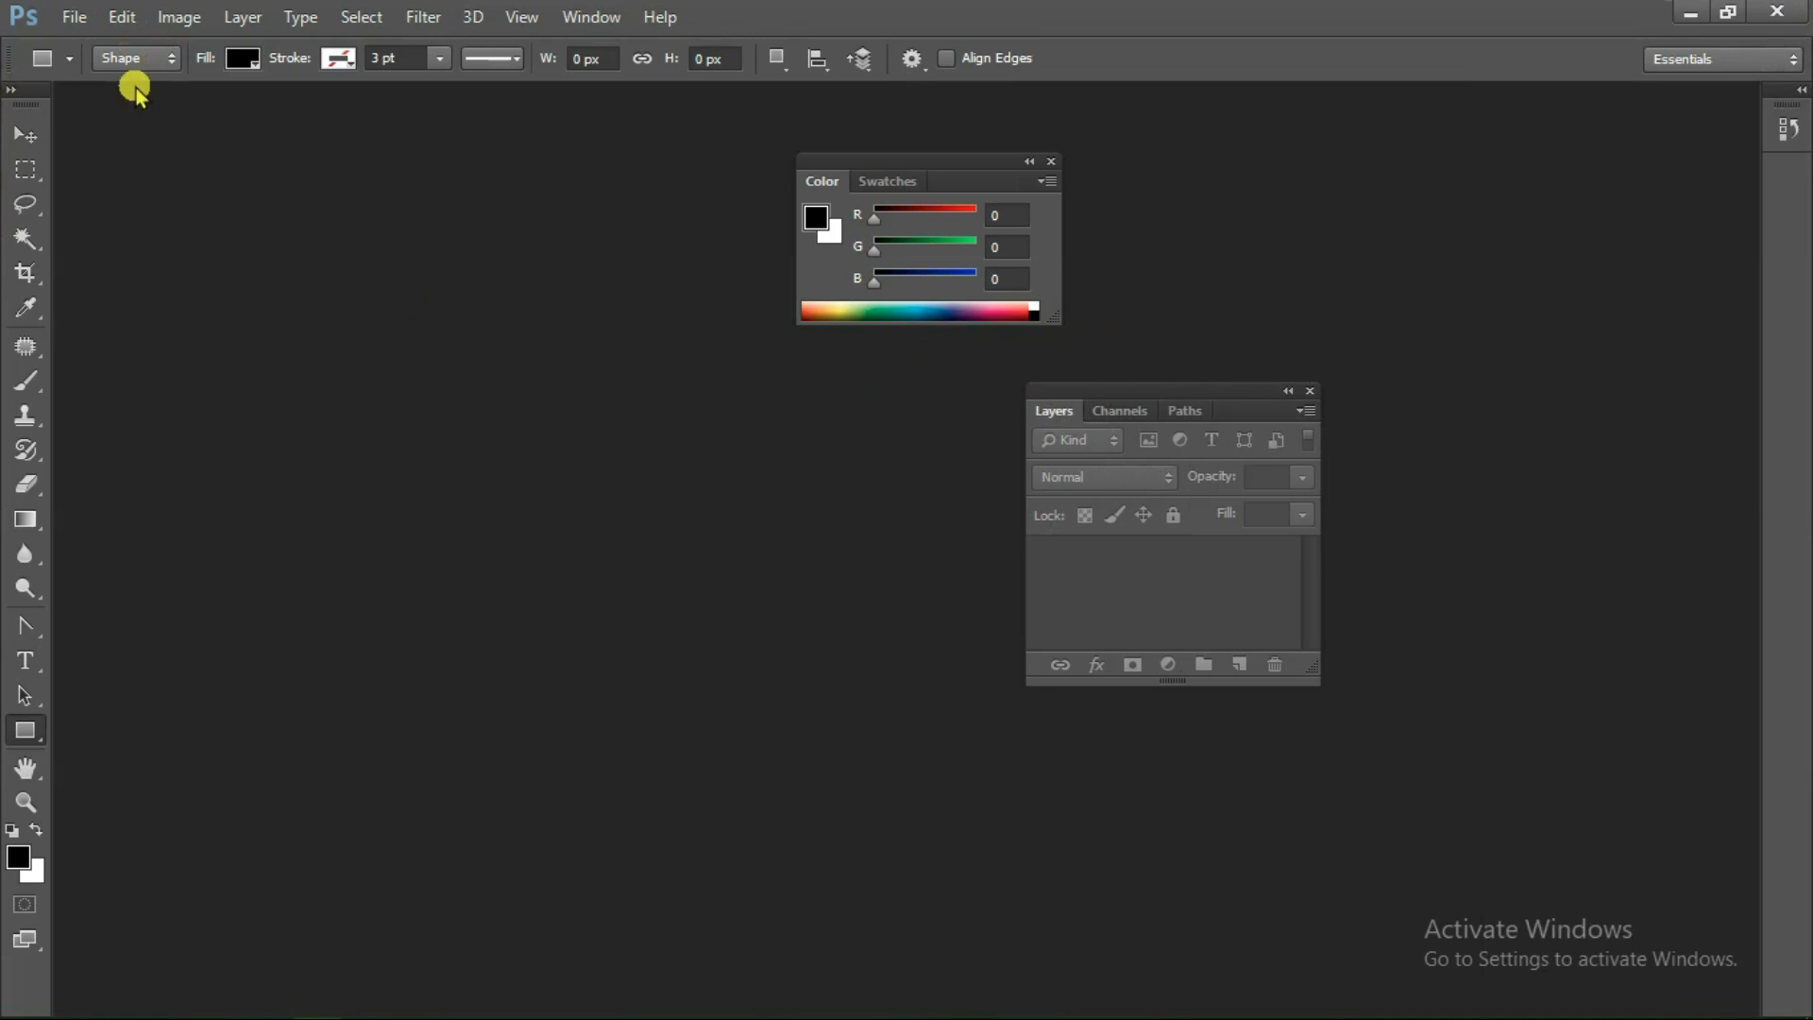
Move the toolbox to the right side of the workspace and the Color and Layers panel groups to the left side
drag(54, 91, 1802, 84)
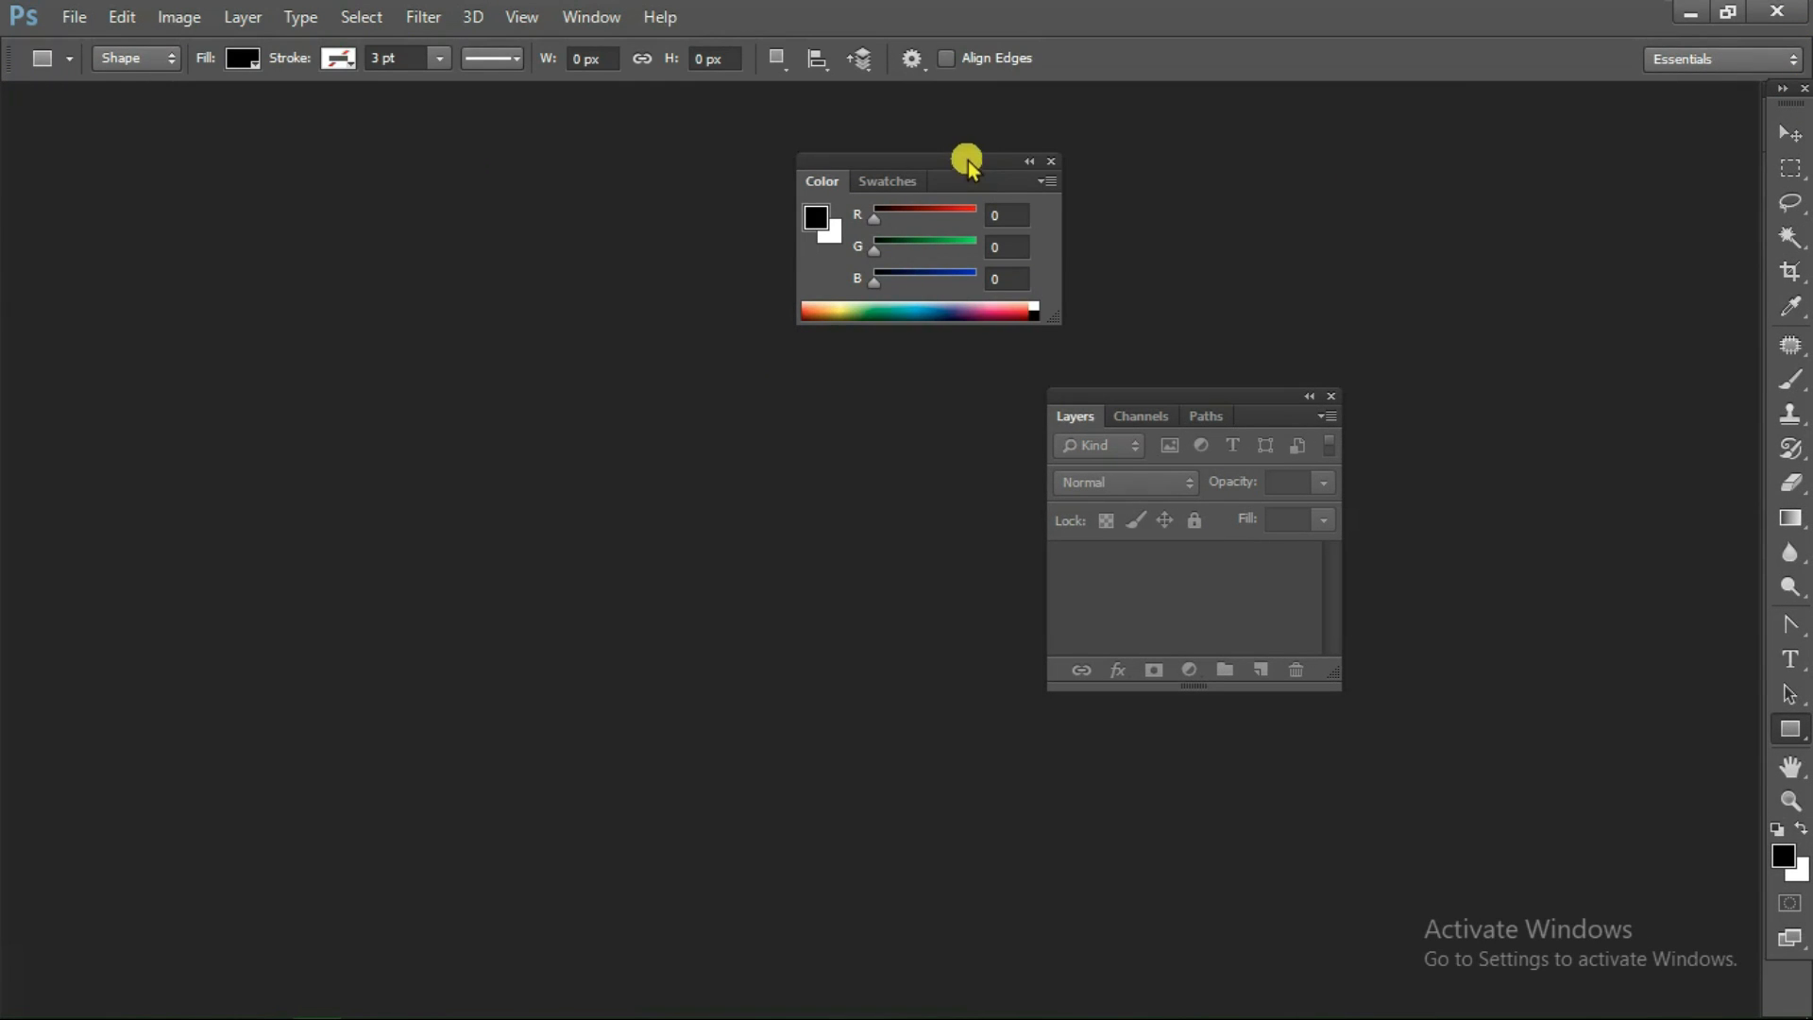
drag(967, 162, 155, 97)
drag(1230, 407, 186, 280)
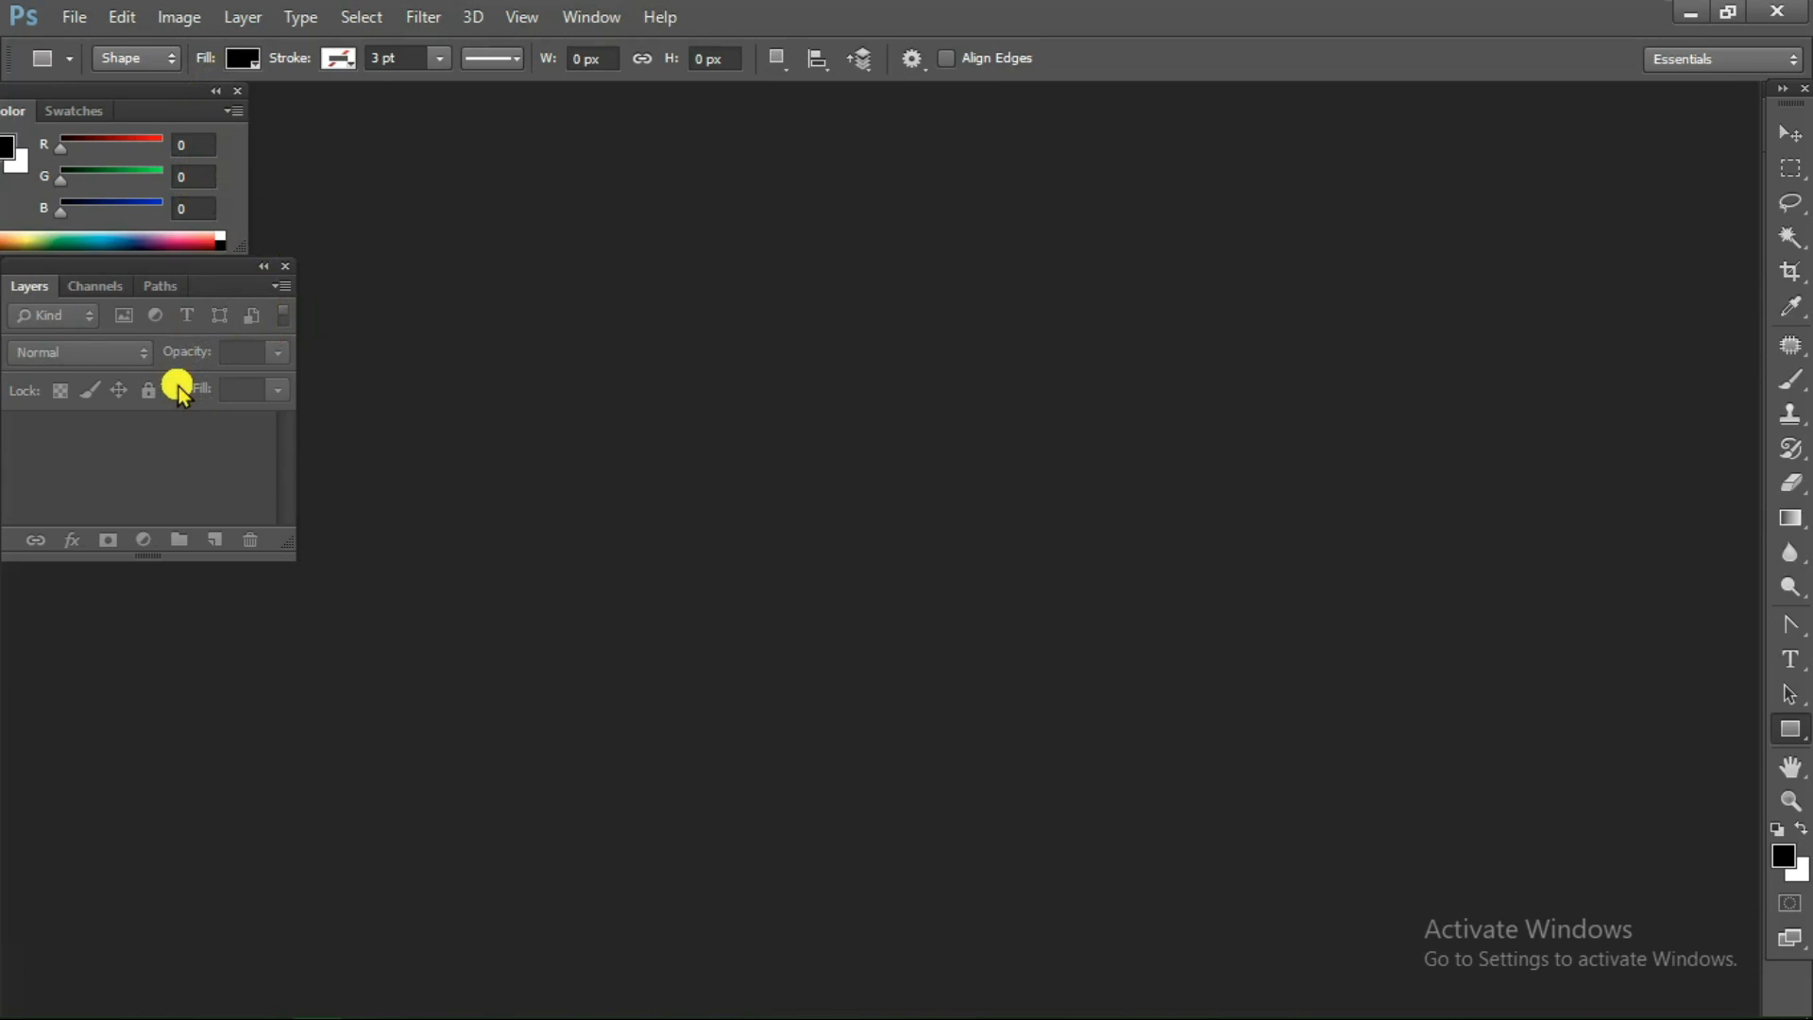
Collapse the floating Color and Layers panel groups to icons
click(220, 91)
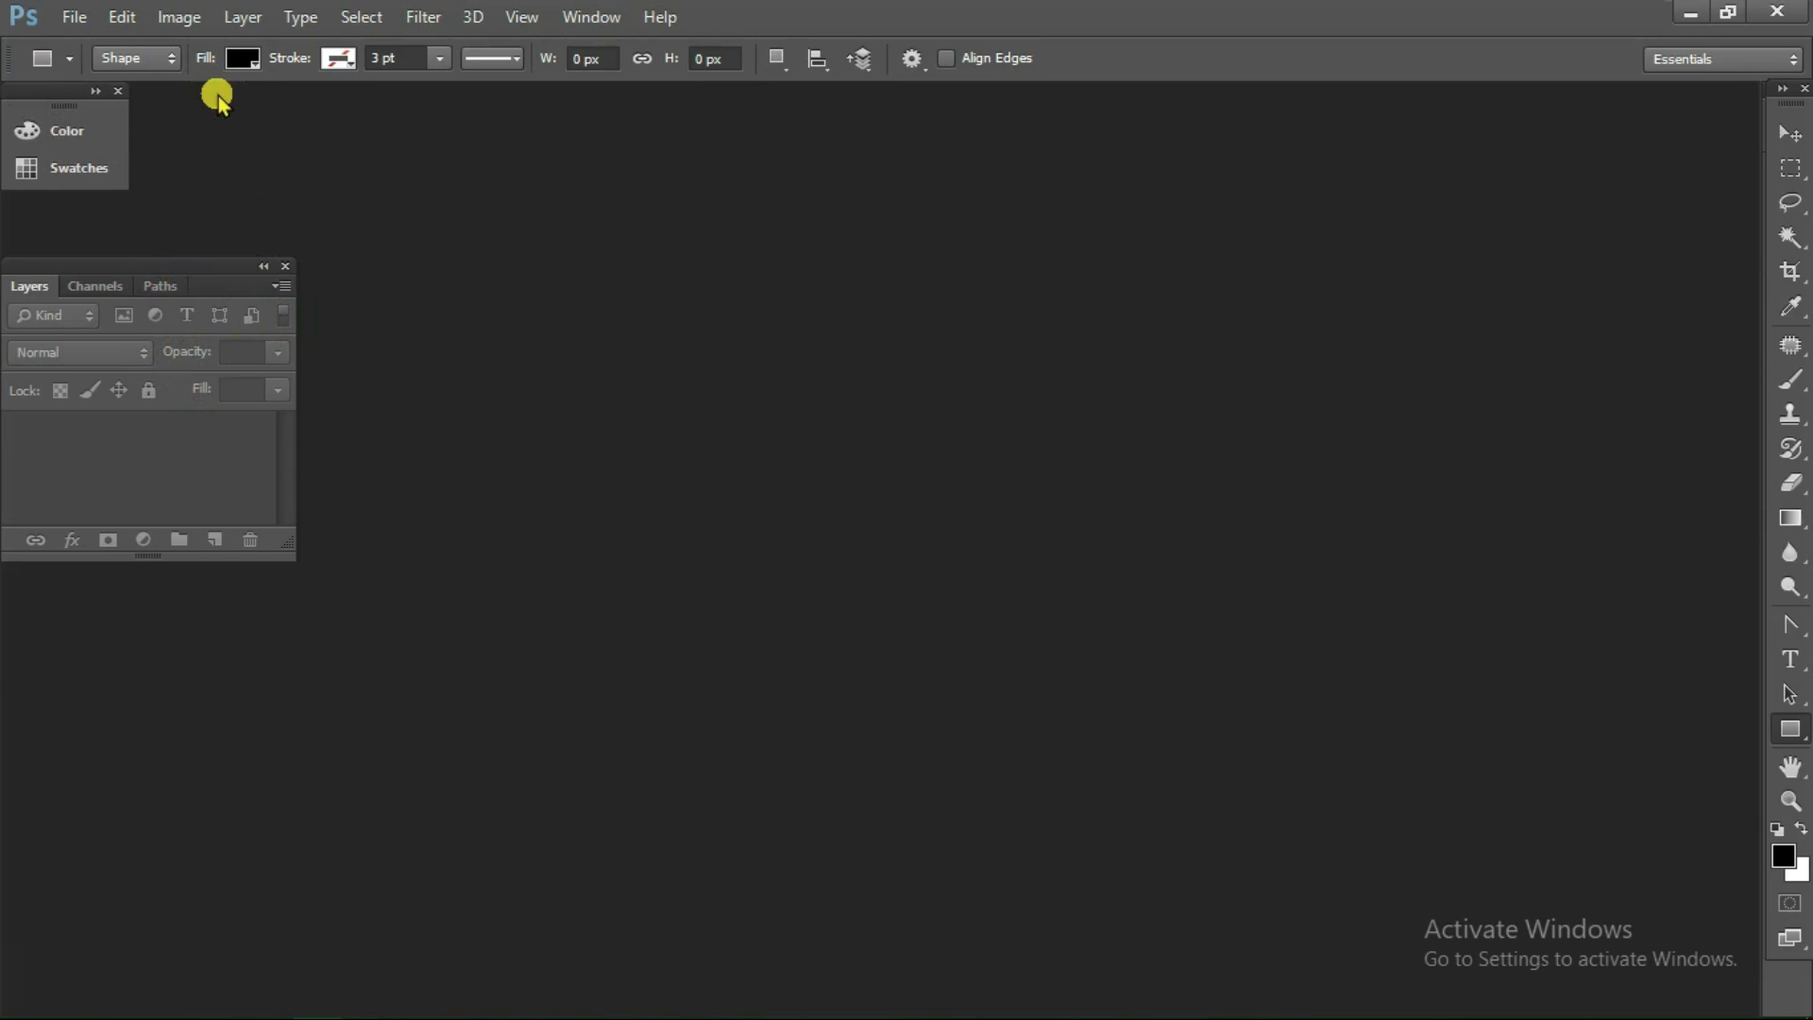
click(263, 267)
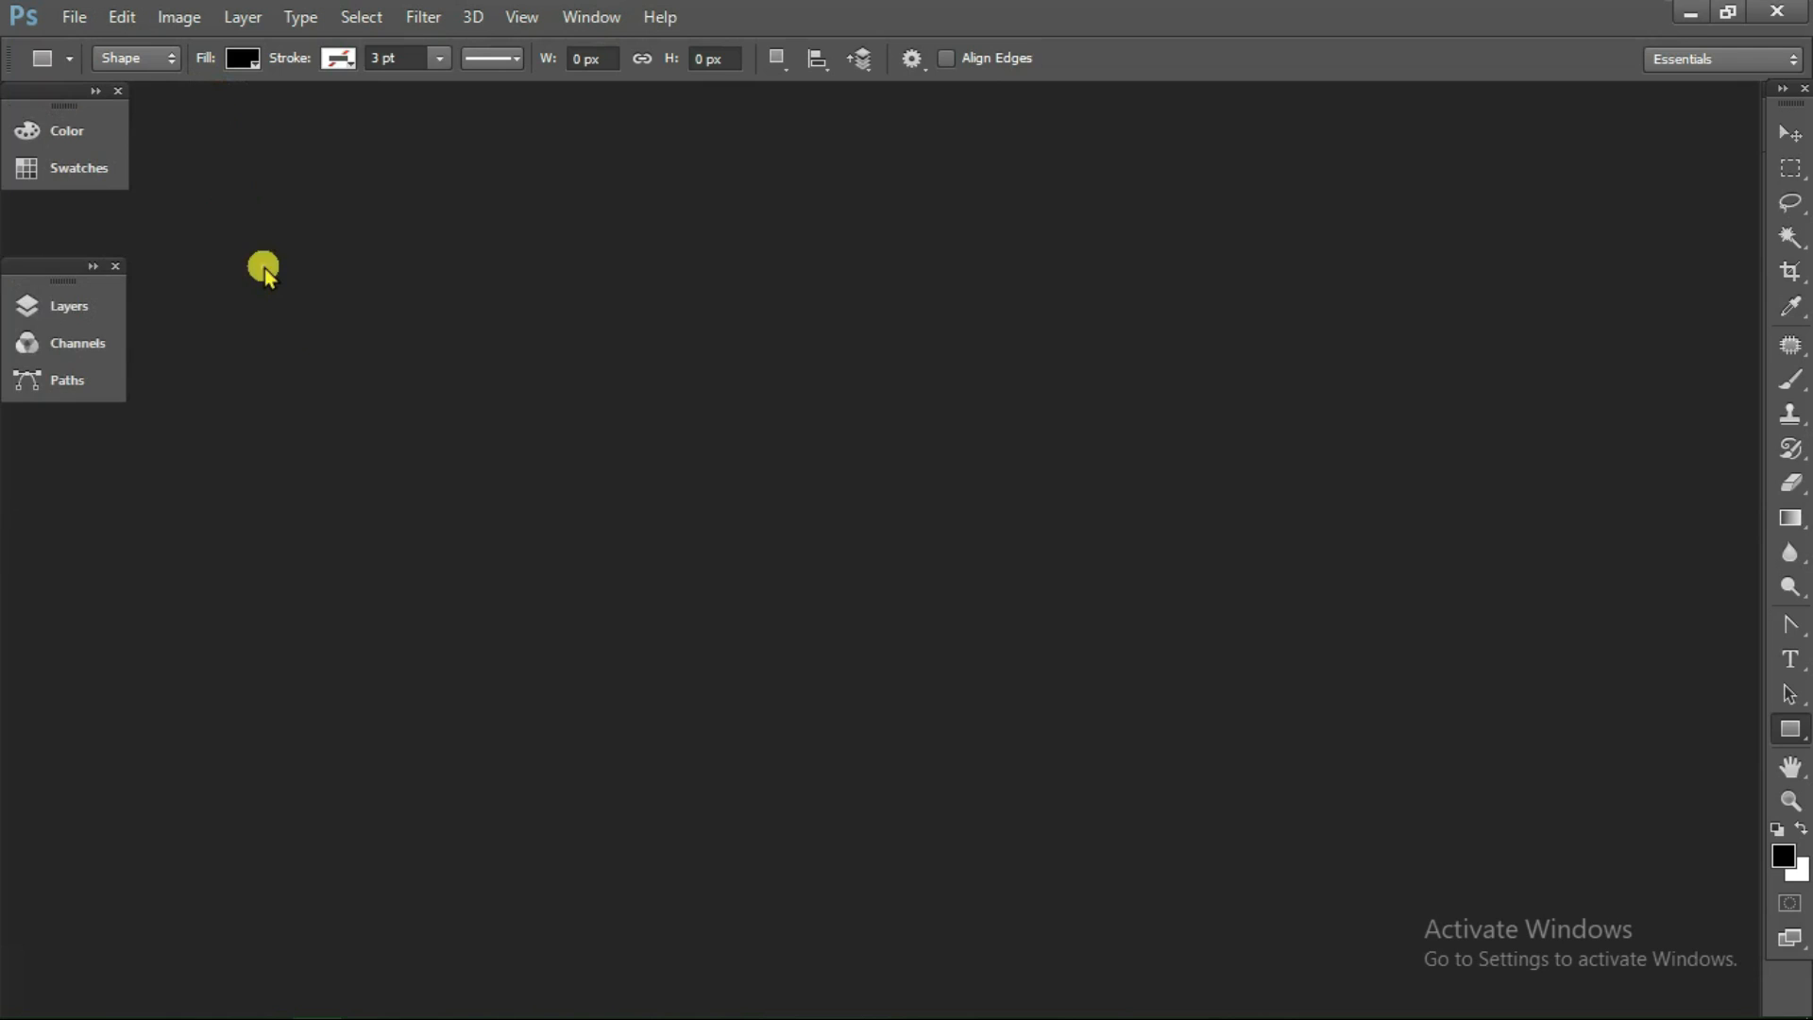
click(264, 267)
click(264, 267)
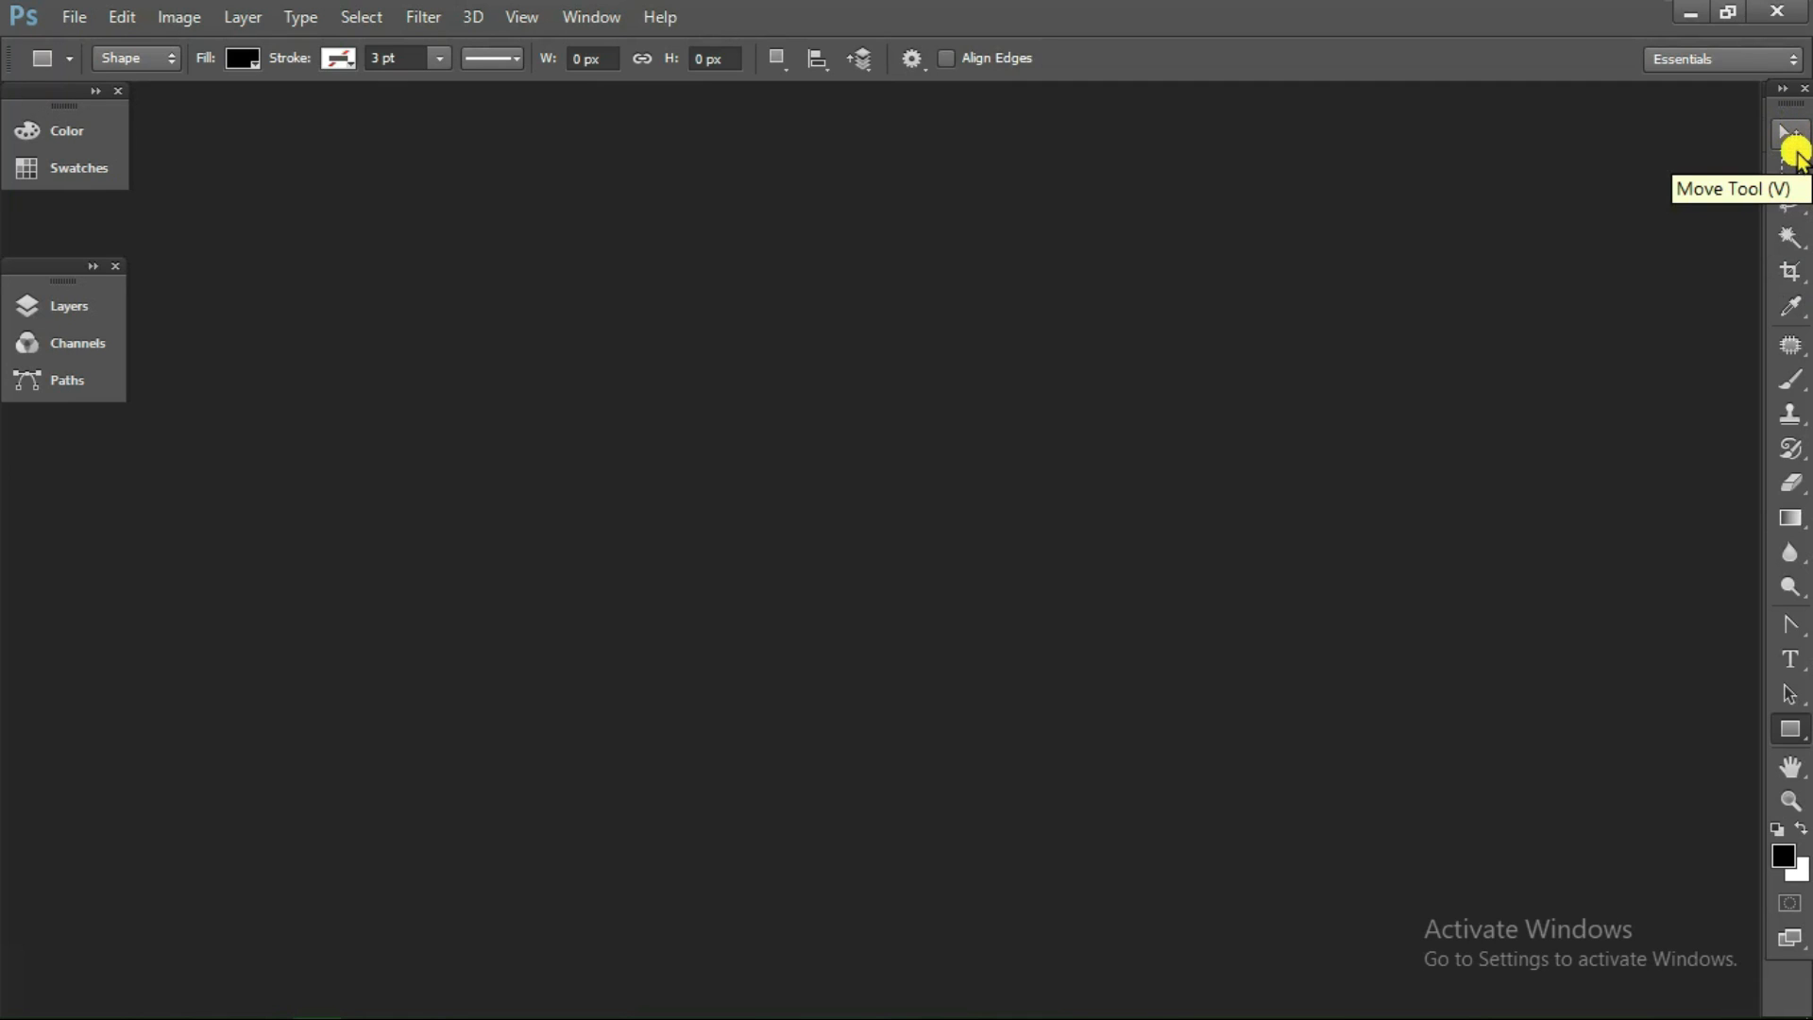
Switch the toolbox to two columns and back to one, and expand the collapsed Color and Layers panel groups
drag(1784, 92, 1780, 91)
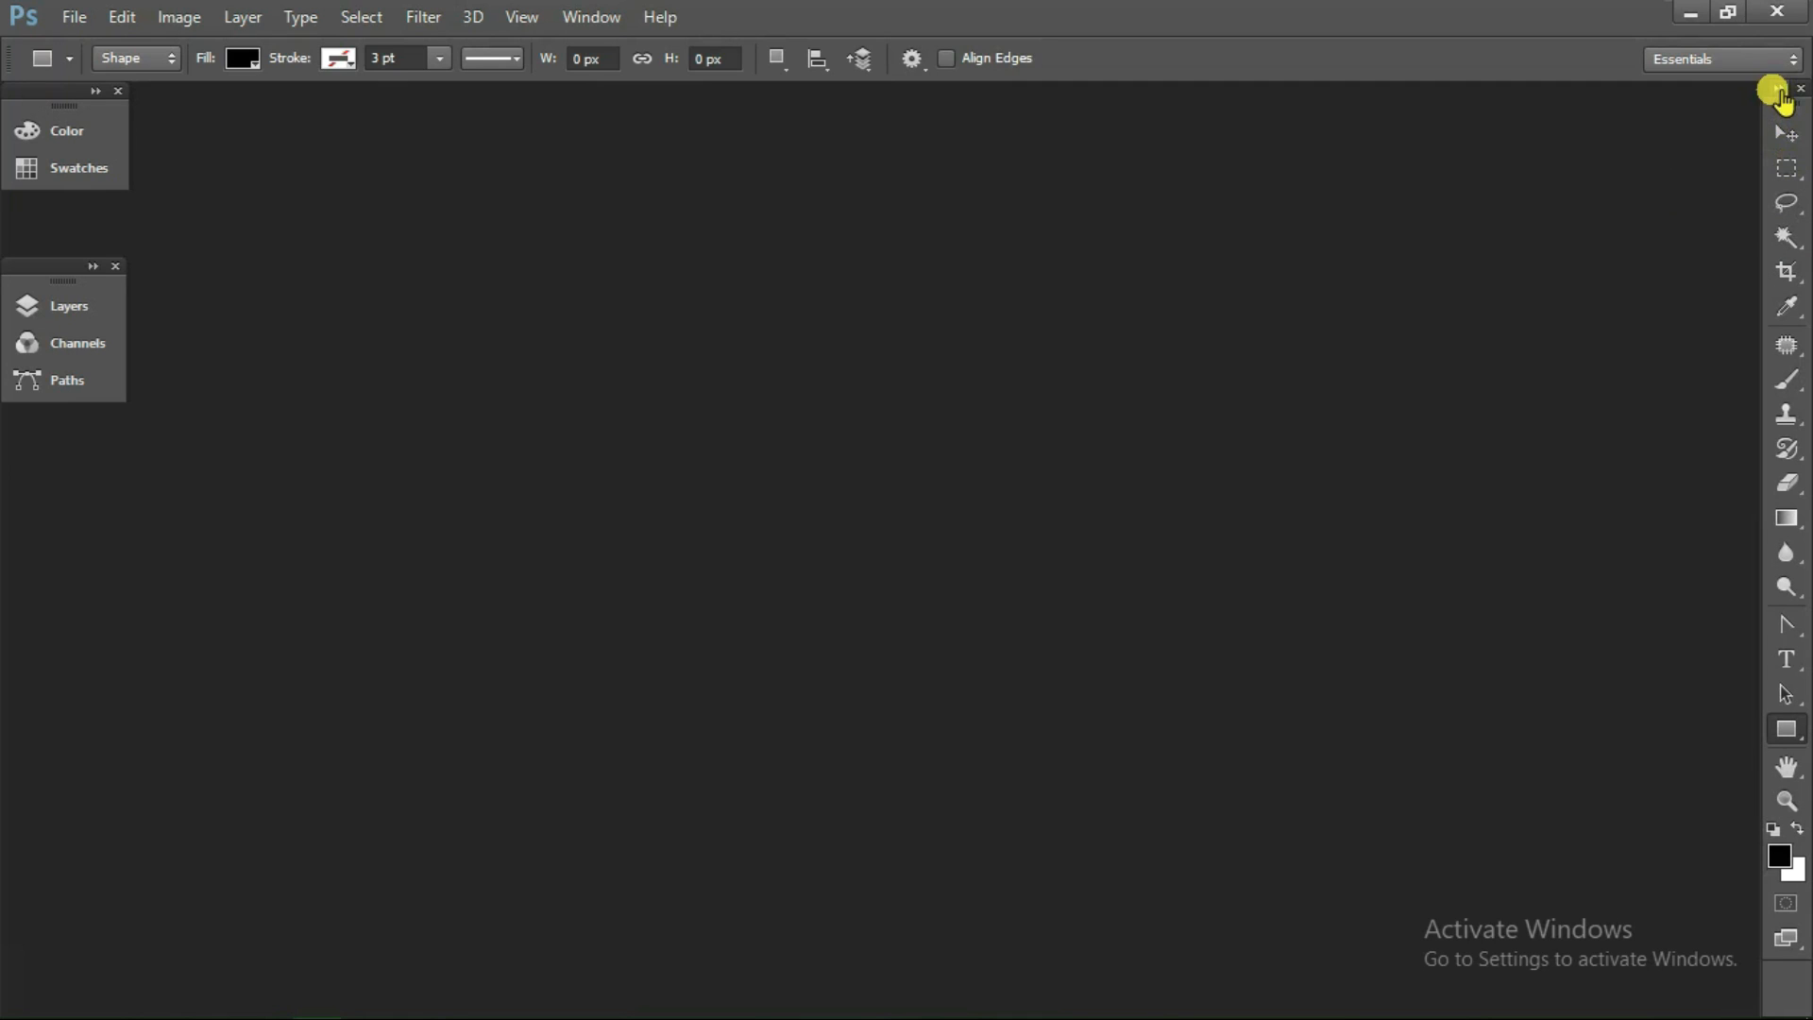
click(1778, 91)
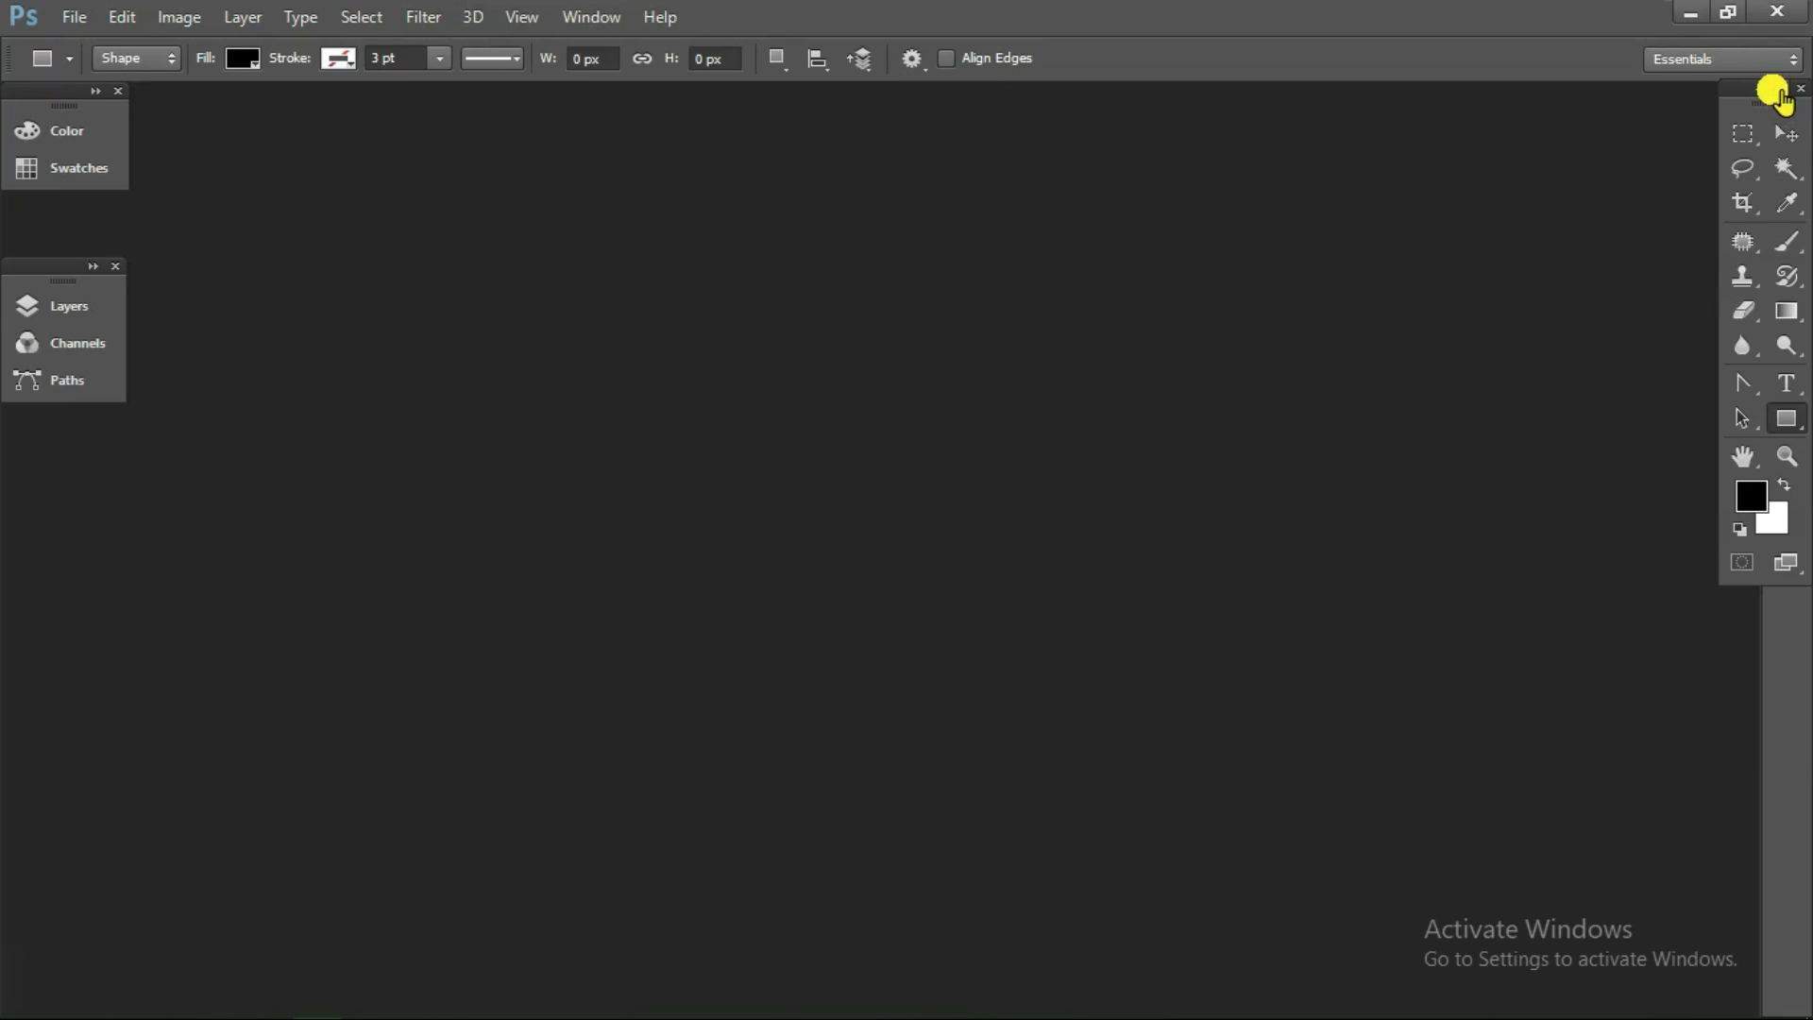
click(1775, 91)
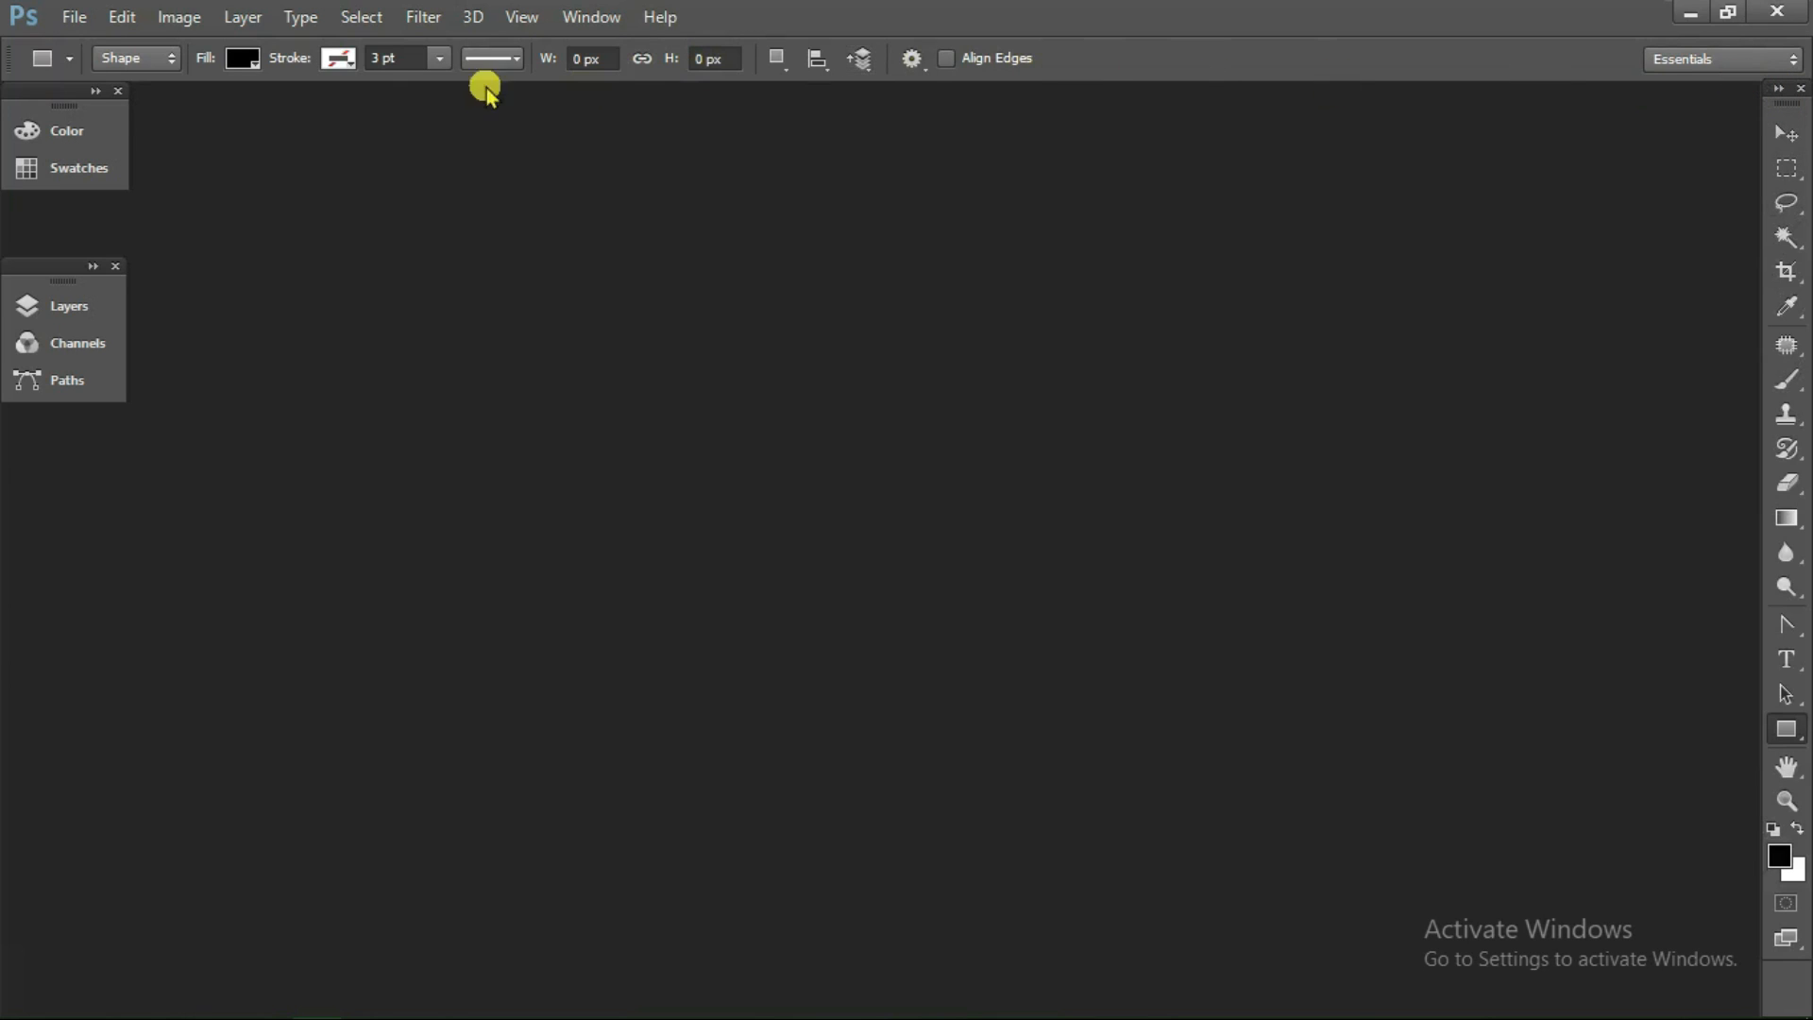
click(95, 91)
click(92, 267)
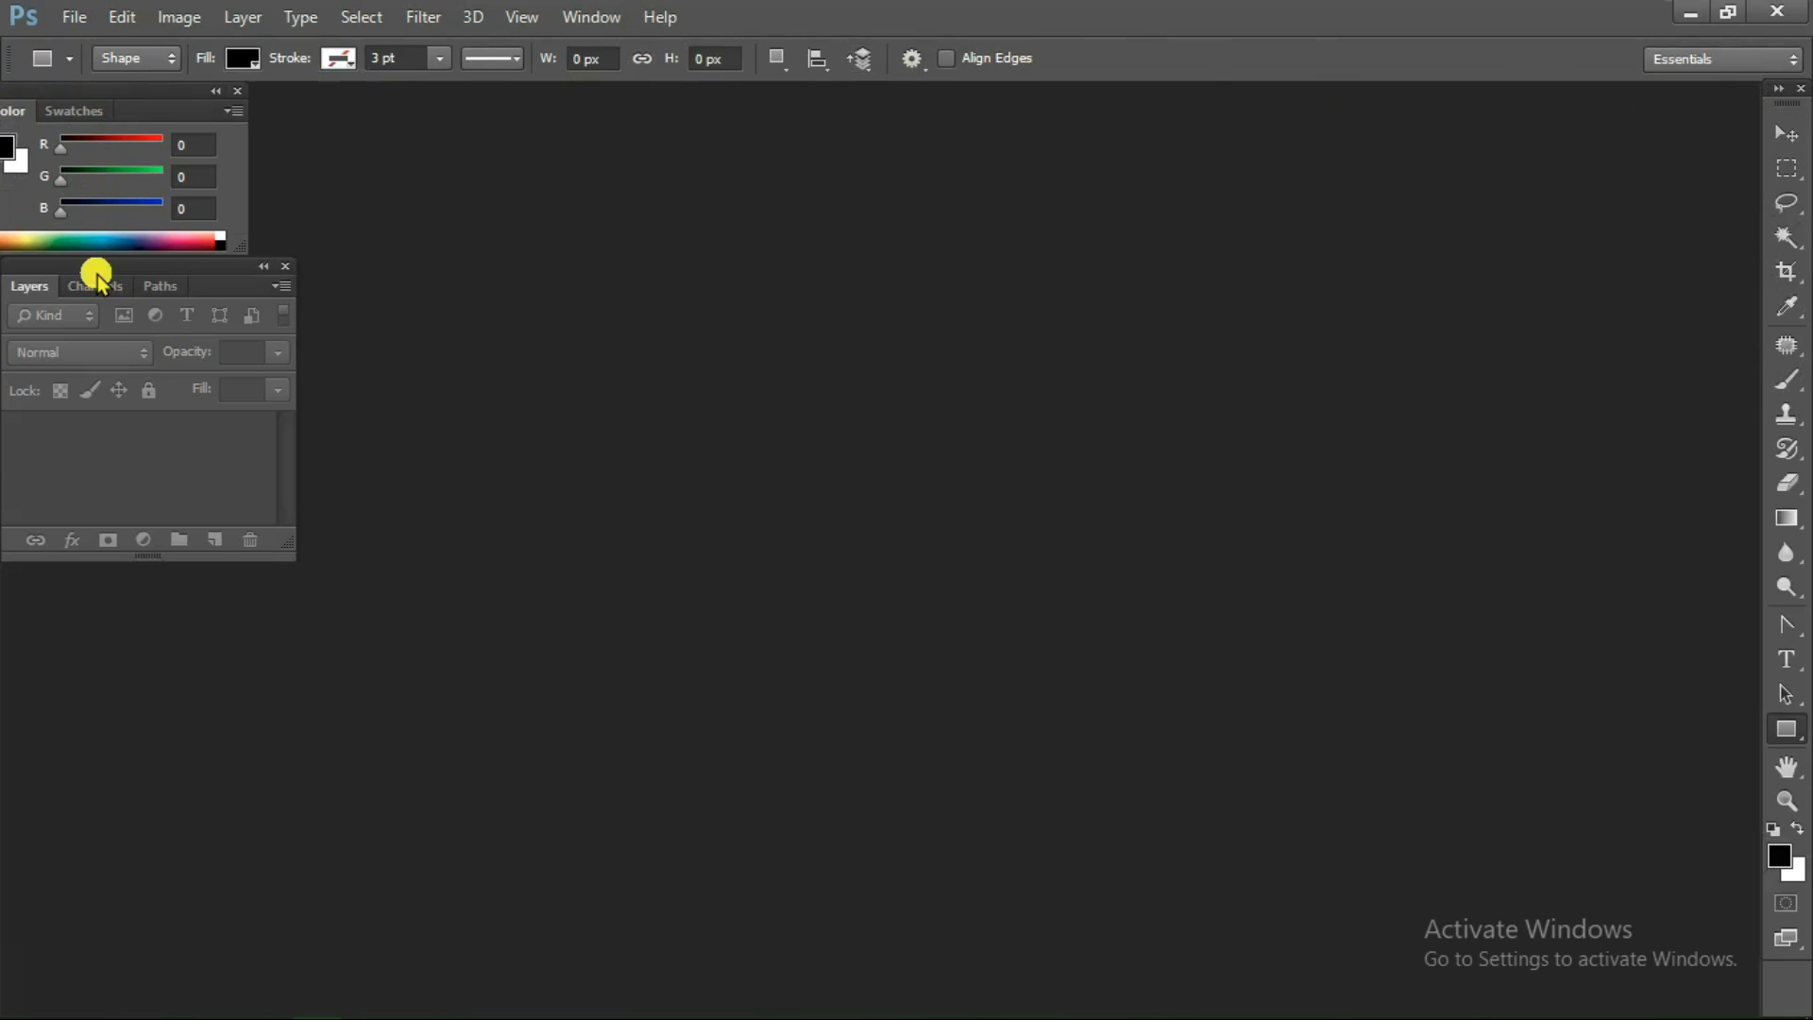
Reset the Essentials workspace to its default panel layout
click(605, 27)
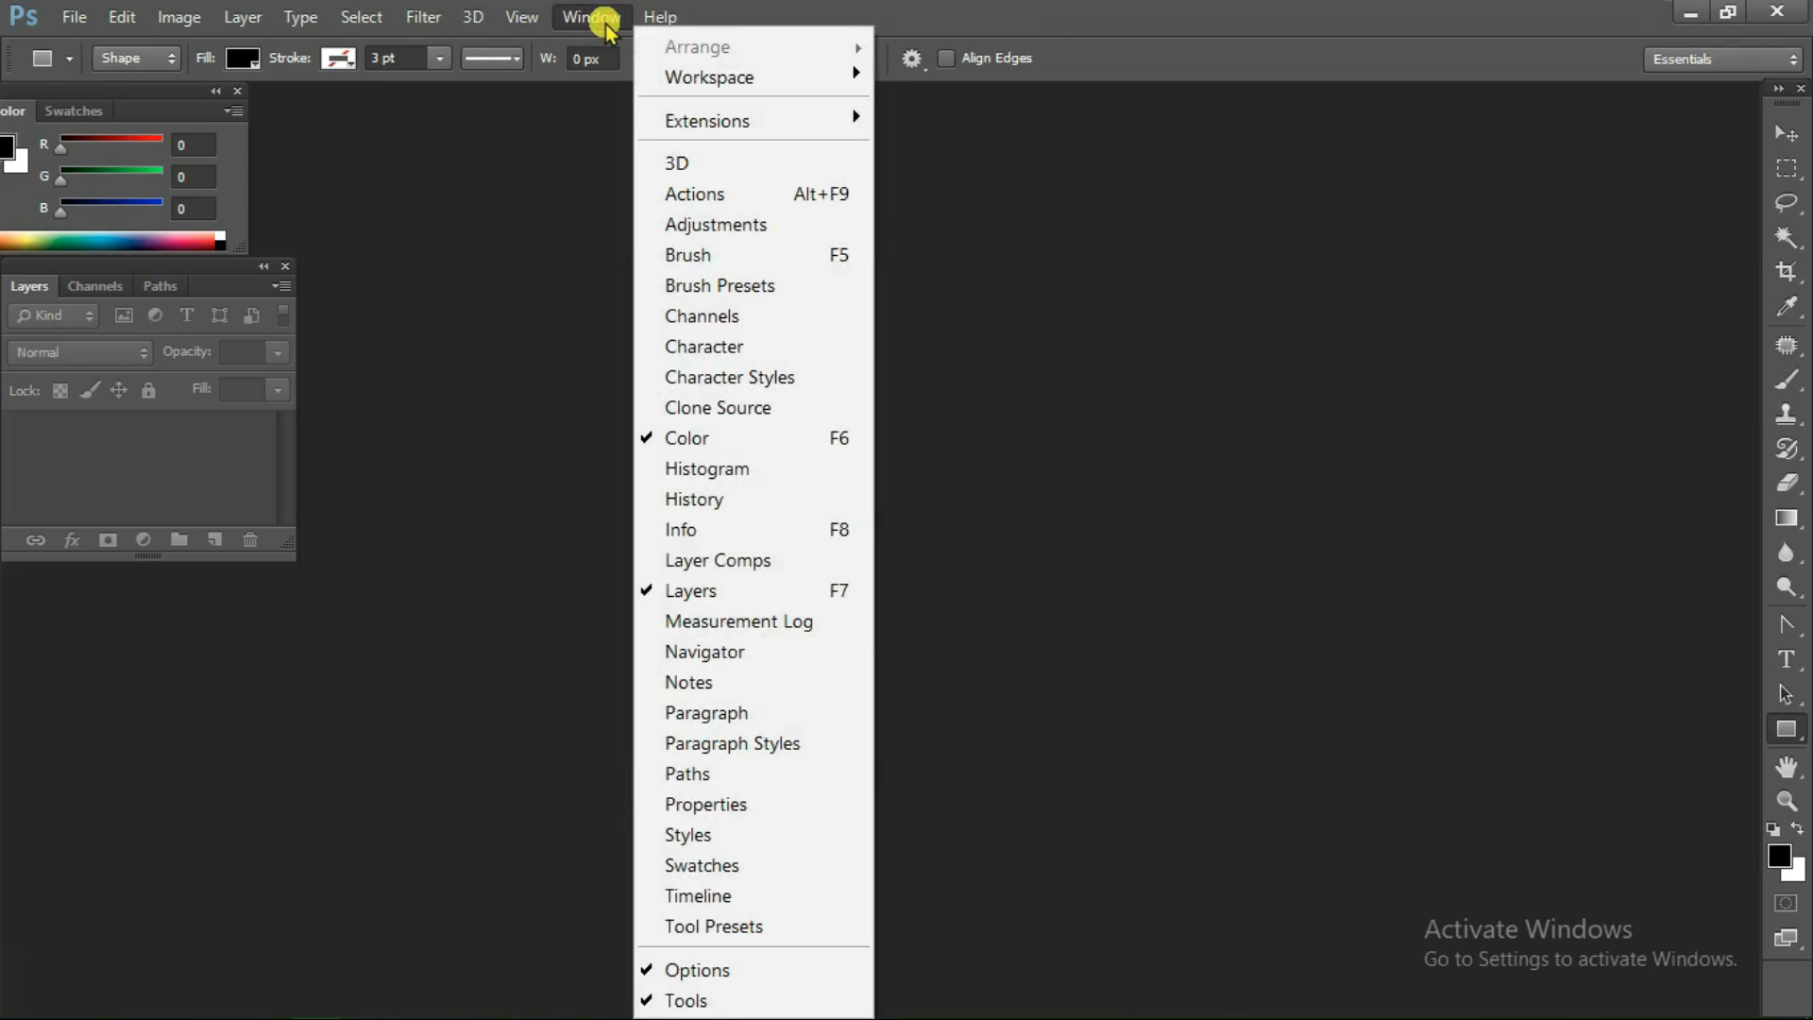
mouse_move(740, 82)
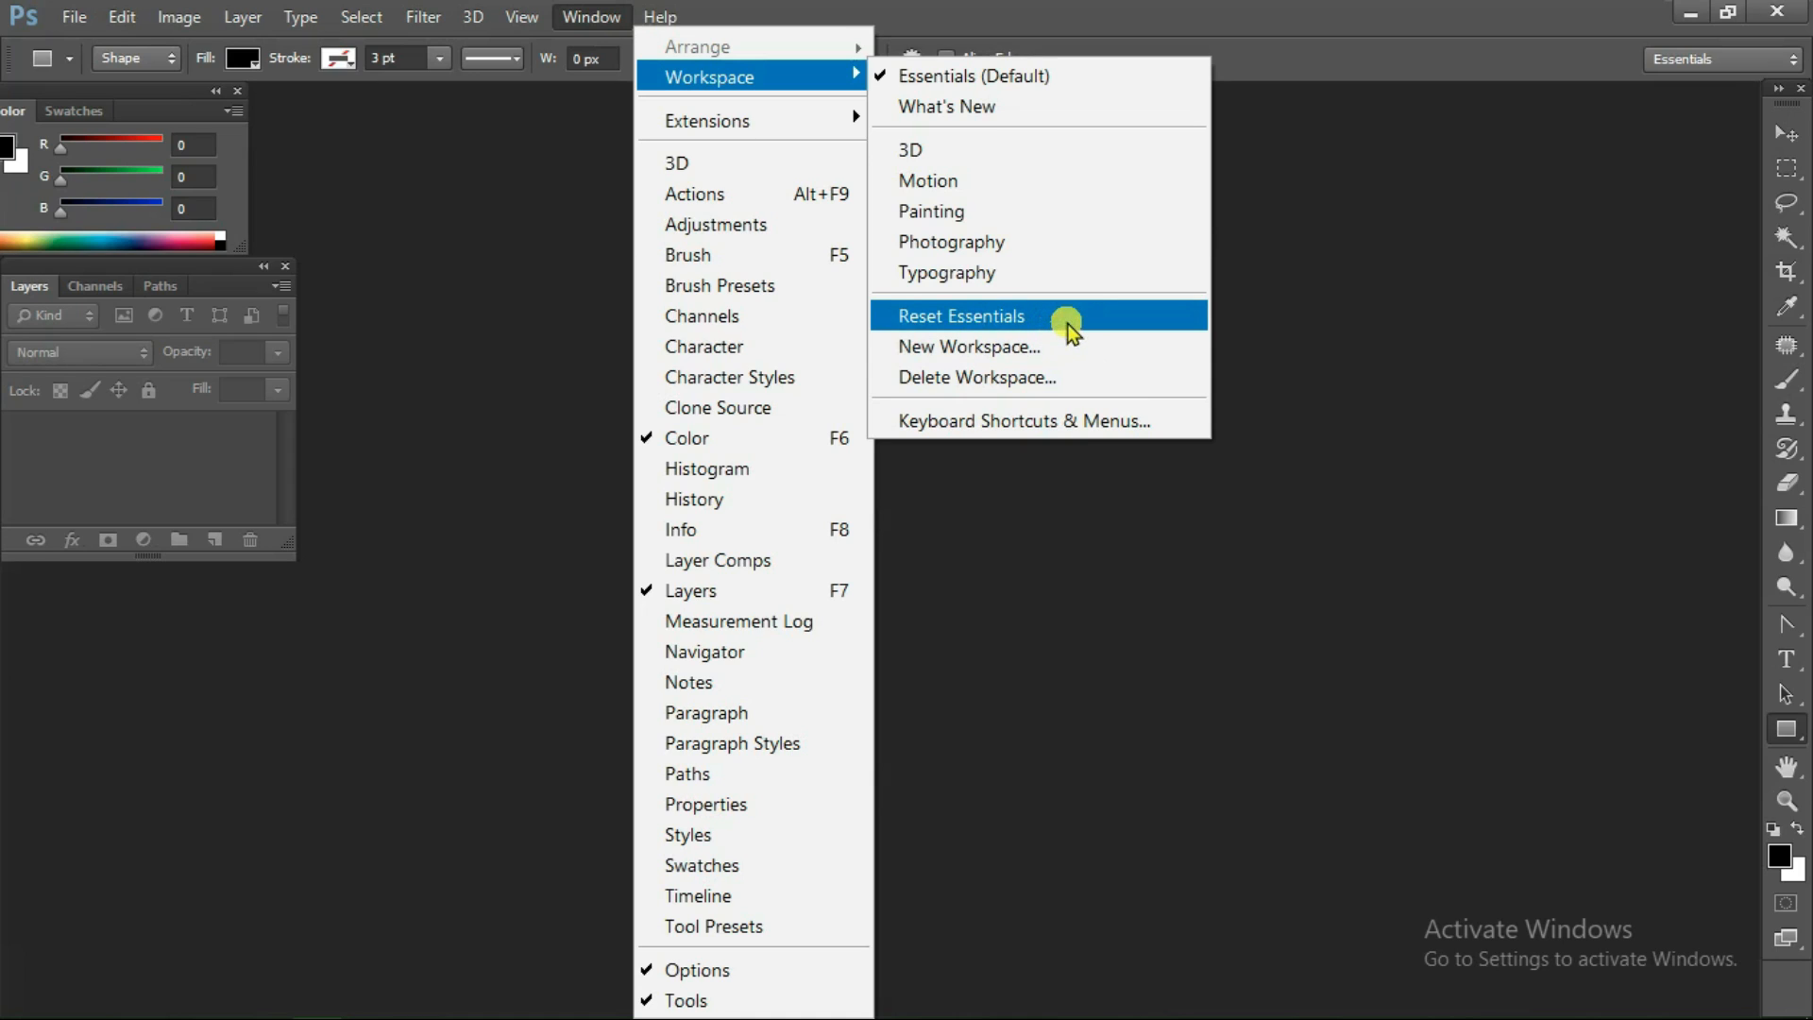
click(1070, 320)
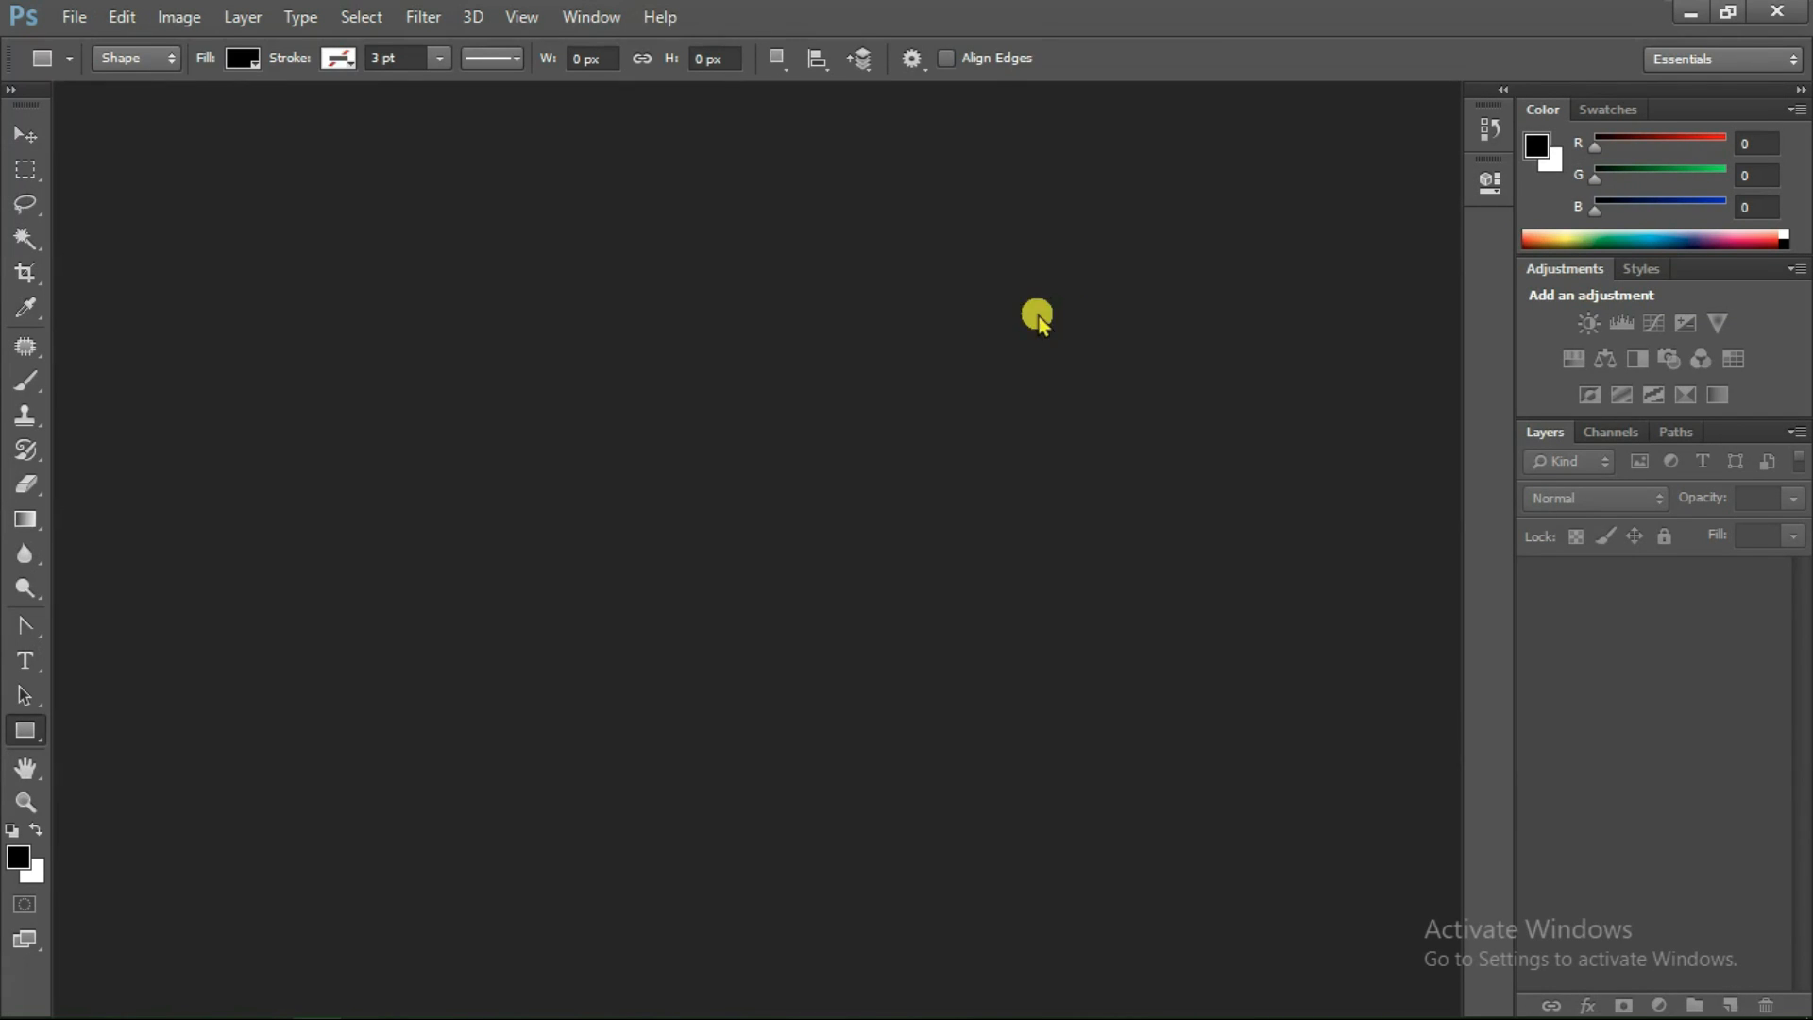
Start a new document and name it AB
click(70, 19)
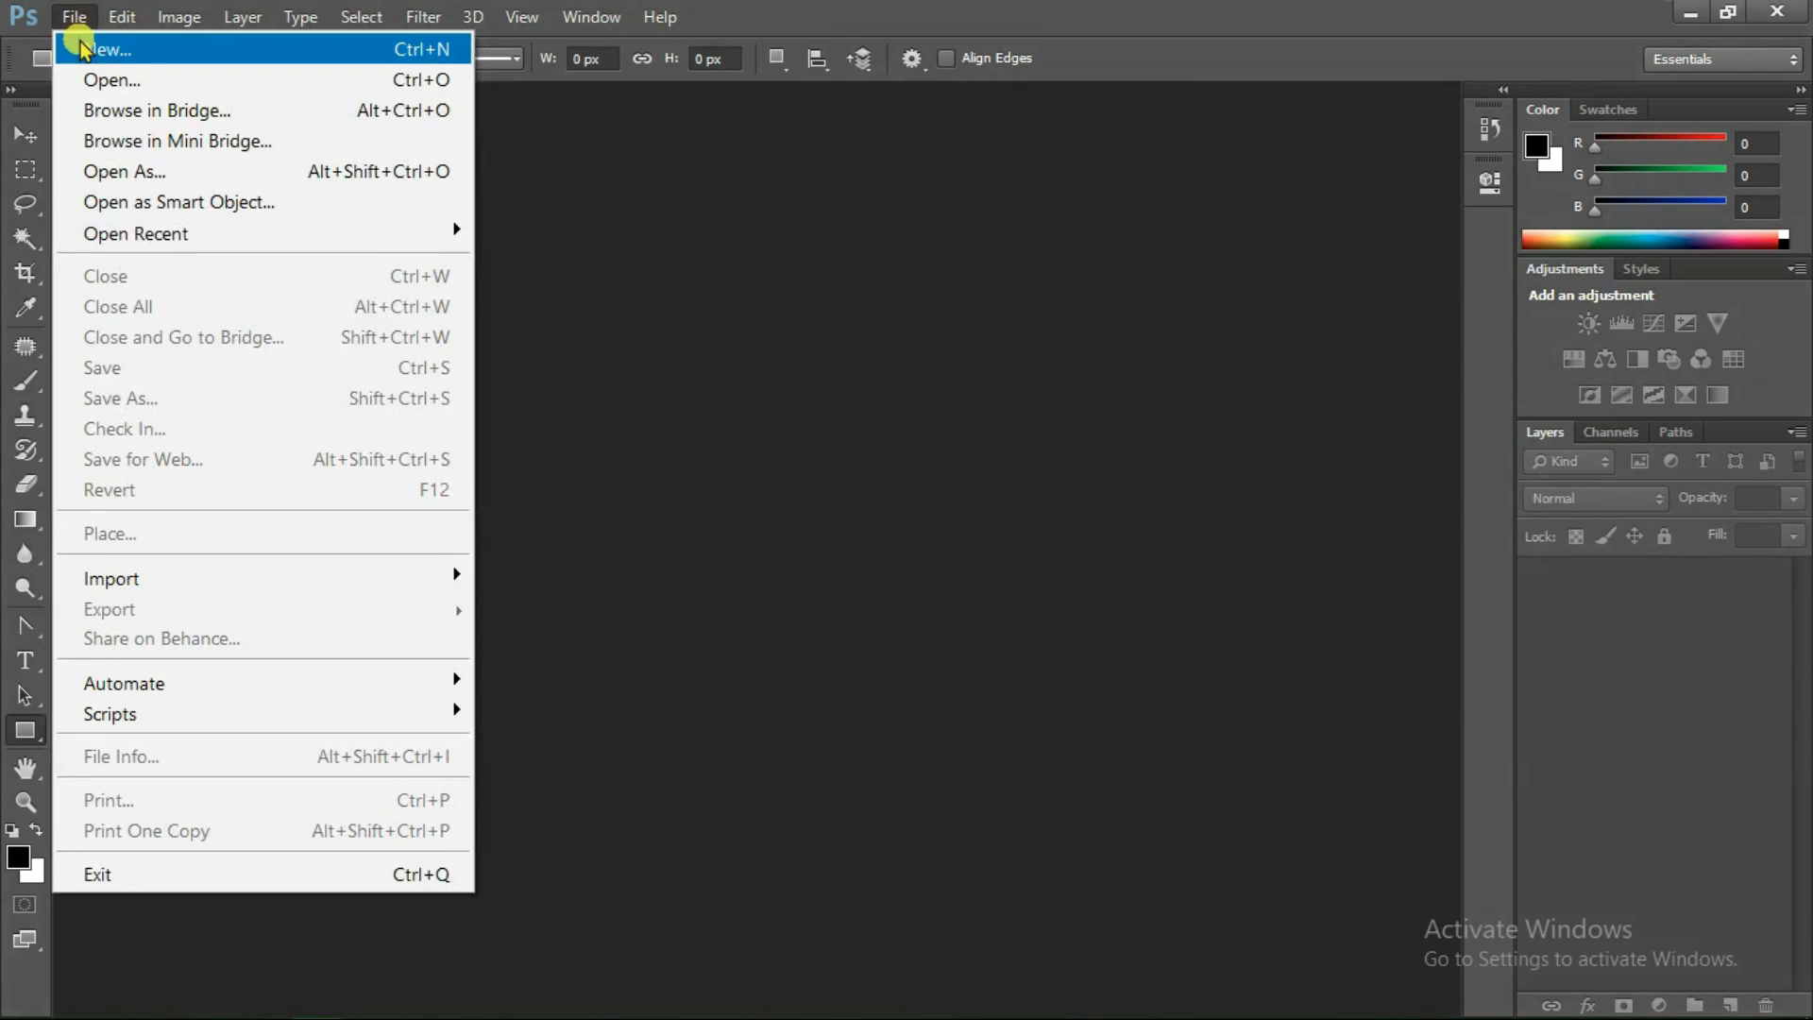
click(163, 57)
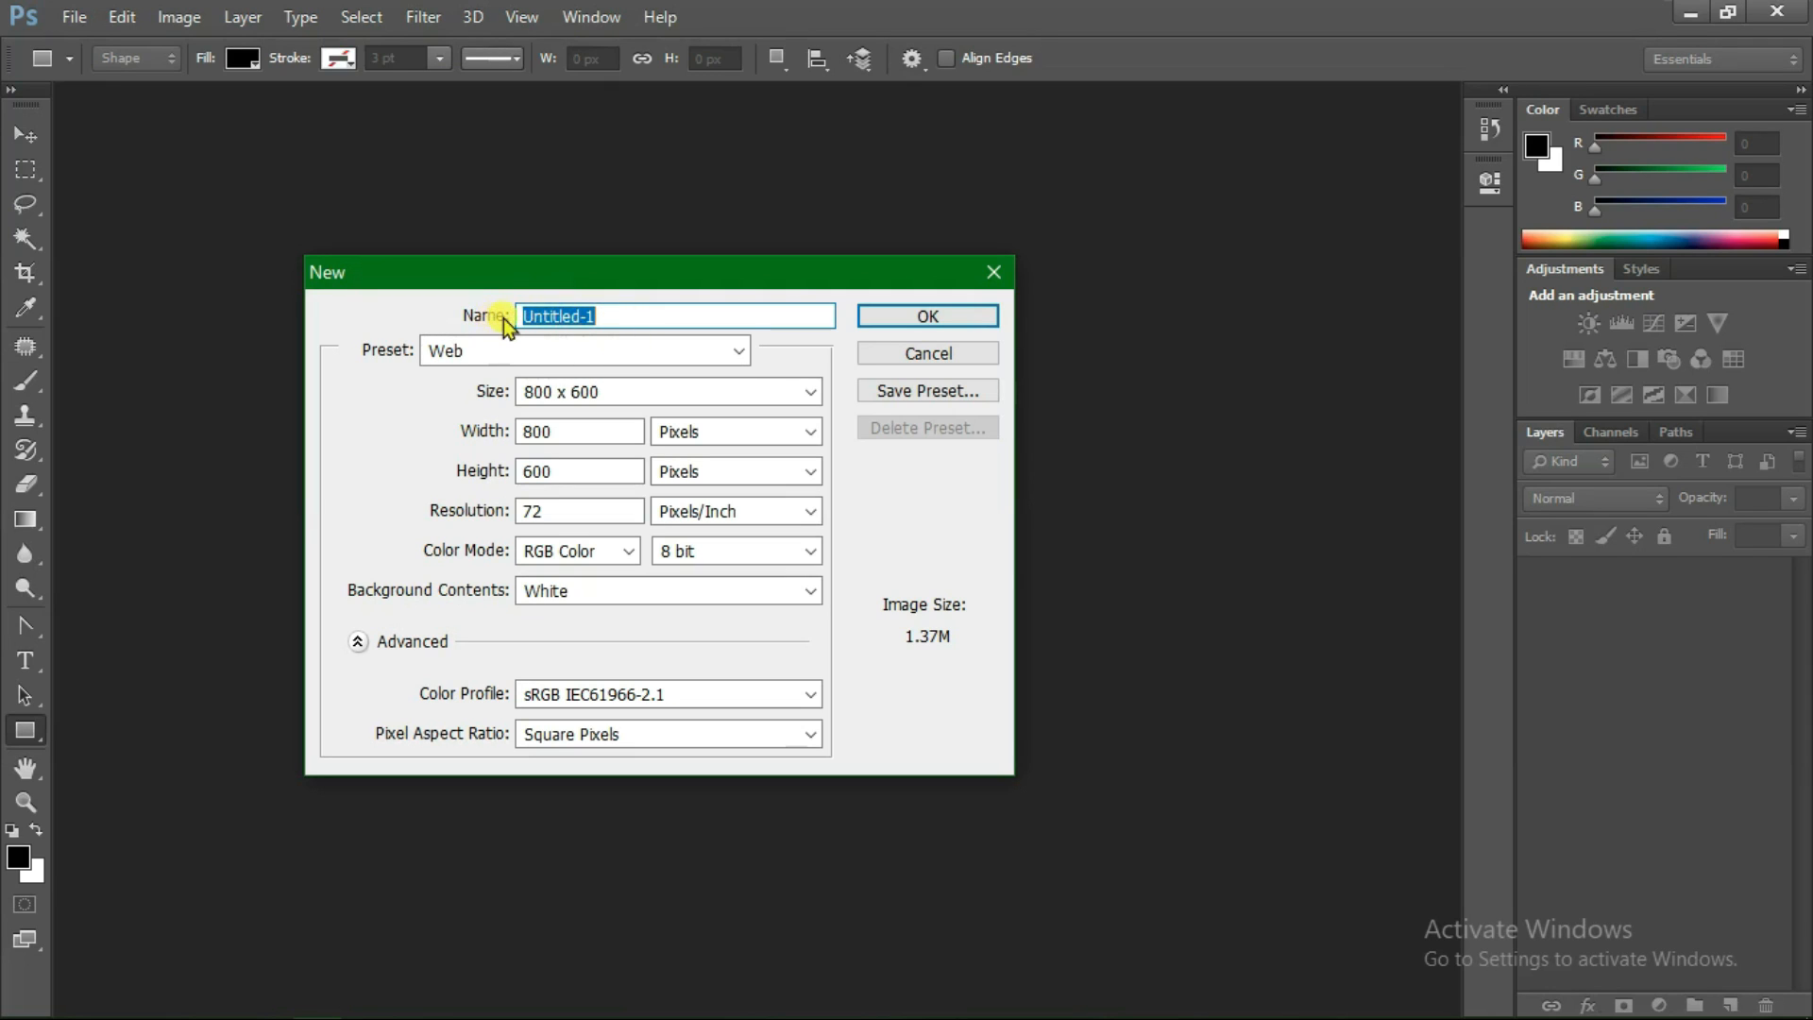
click(594, 317)
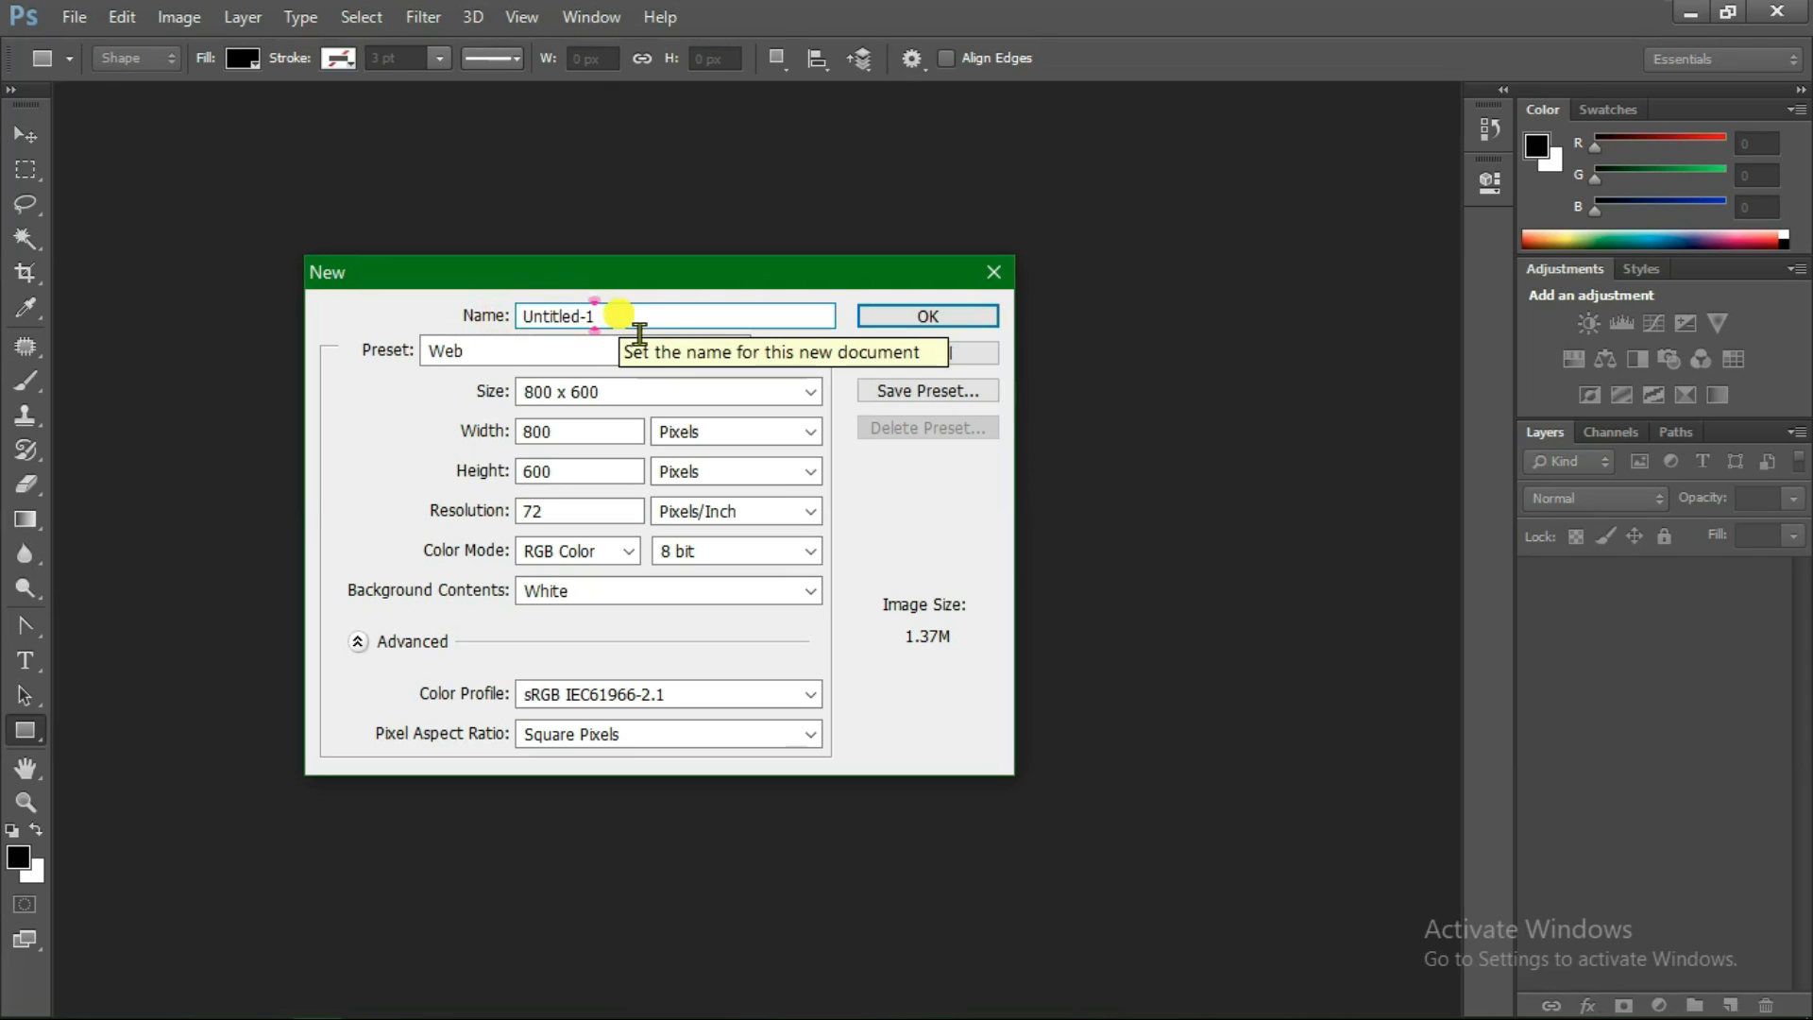
key(BackSpace)
key(BackSpace)
key(BackSpace)
key(BackSpace)
key(BackSpace)
key(BackSpace)
key(BackSpace)
key(BackSpace)
key(BackSpace)
key(BackSpace)
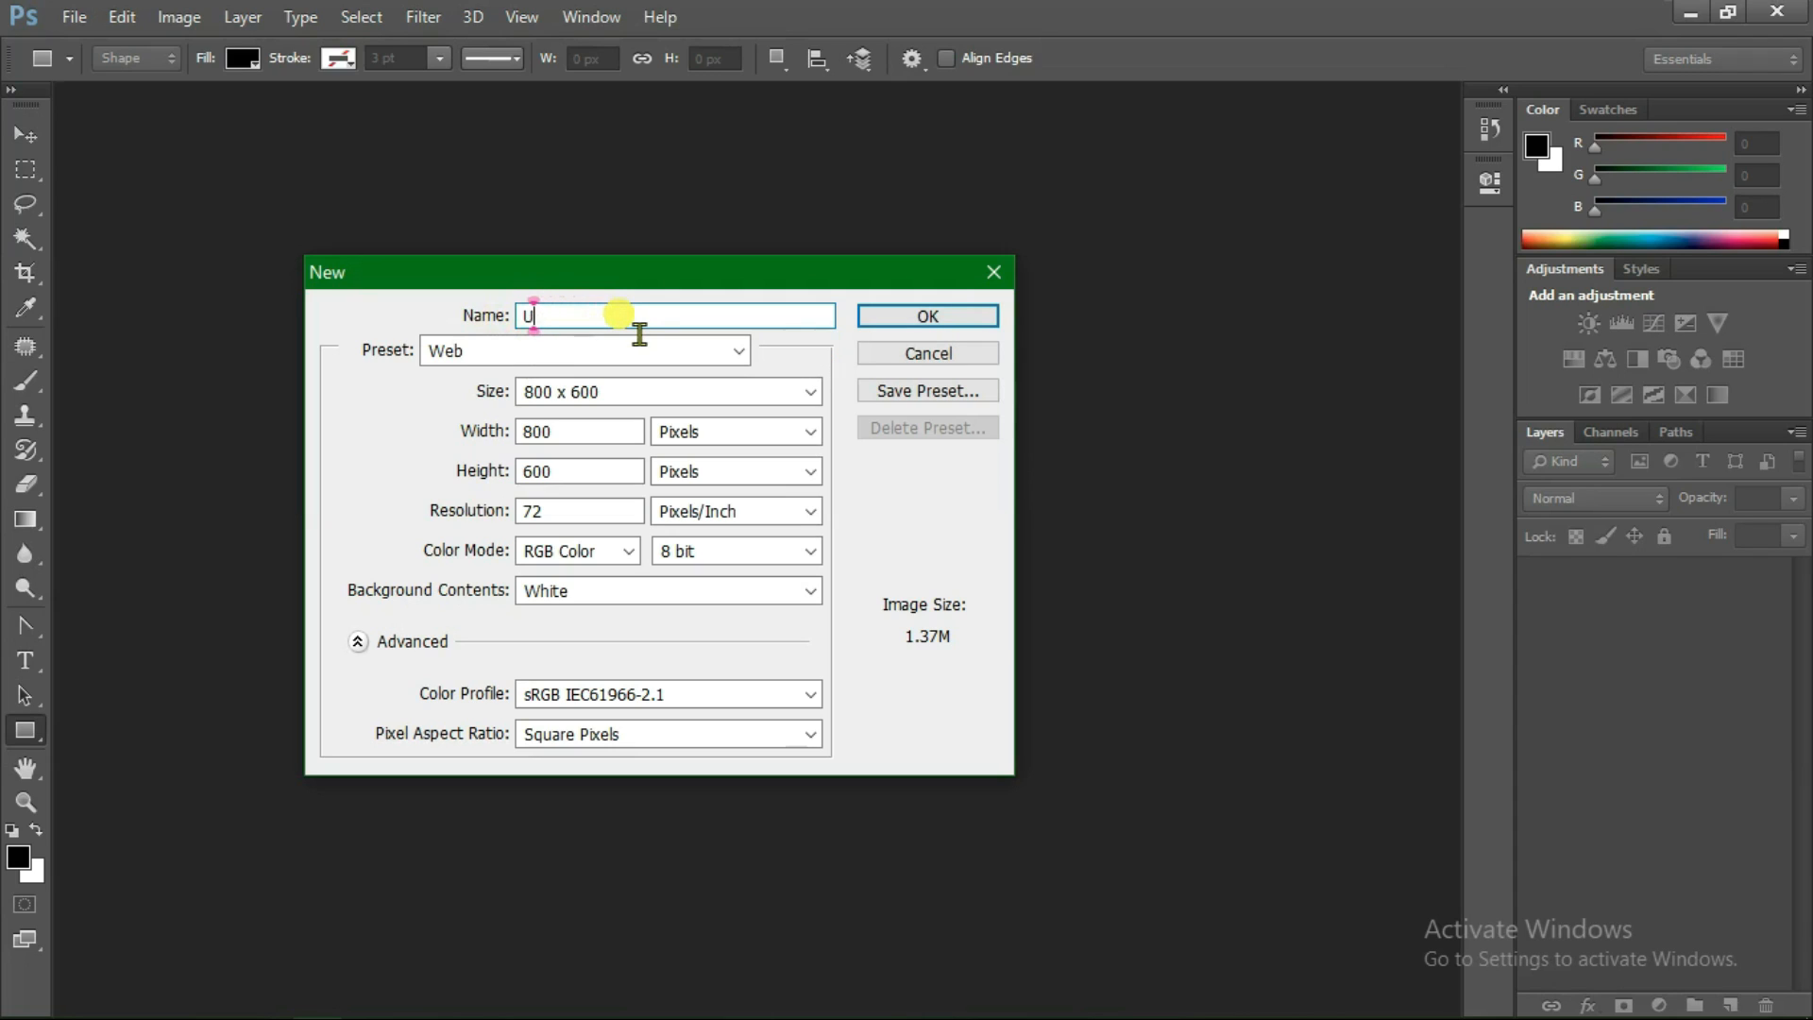
text(AB)
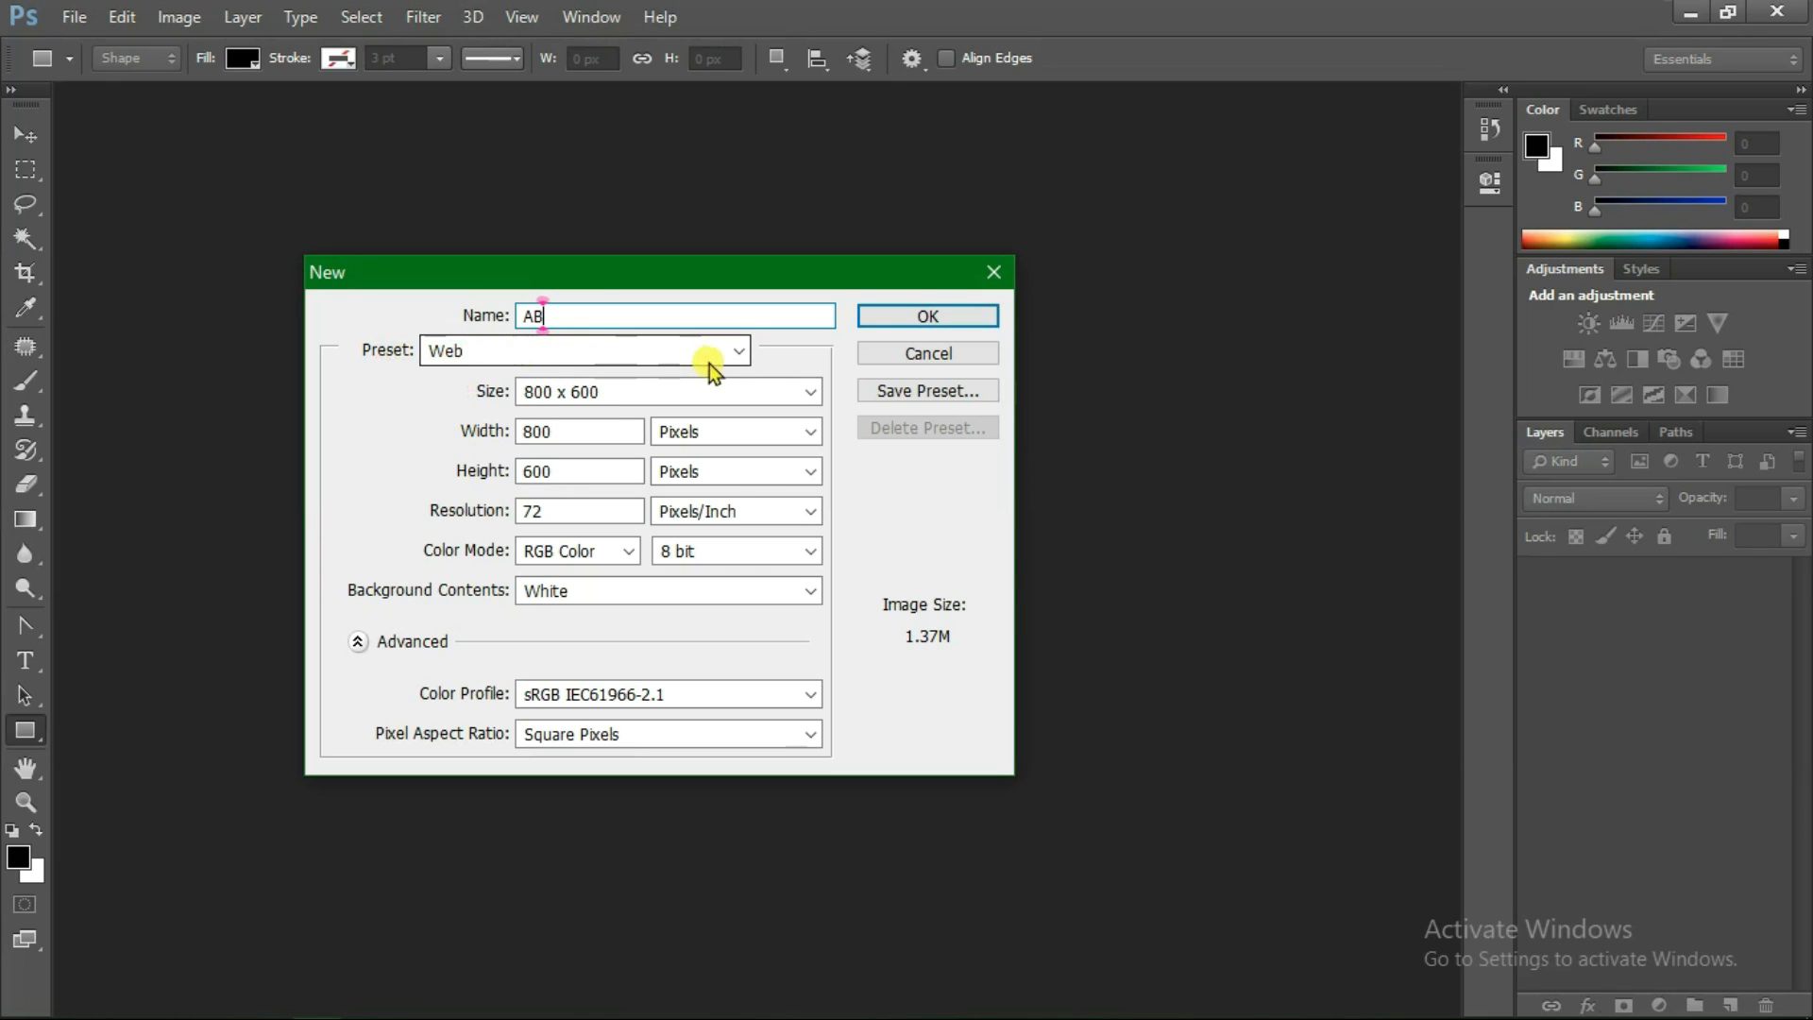
Choose the Web preset at 800 x 600 pixels and create the document
click(744, 357)
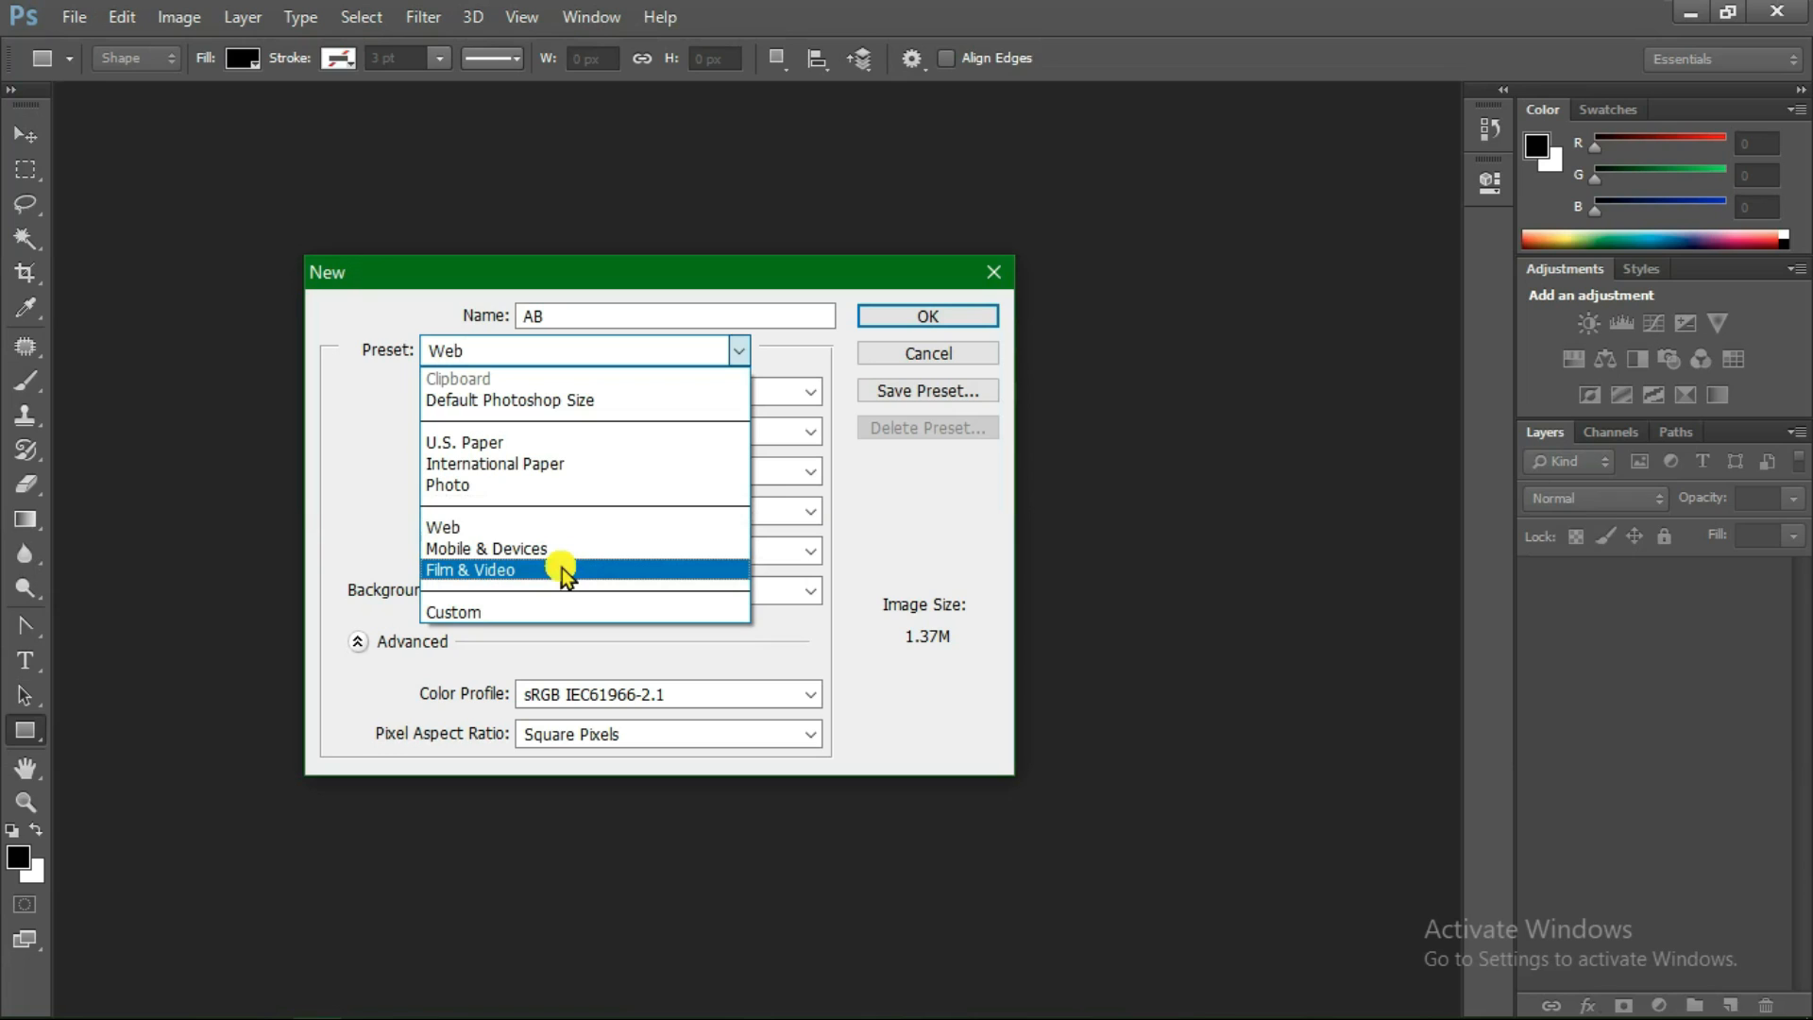
click(524, 529)
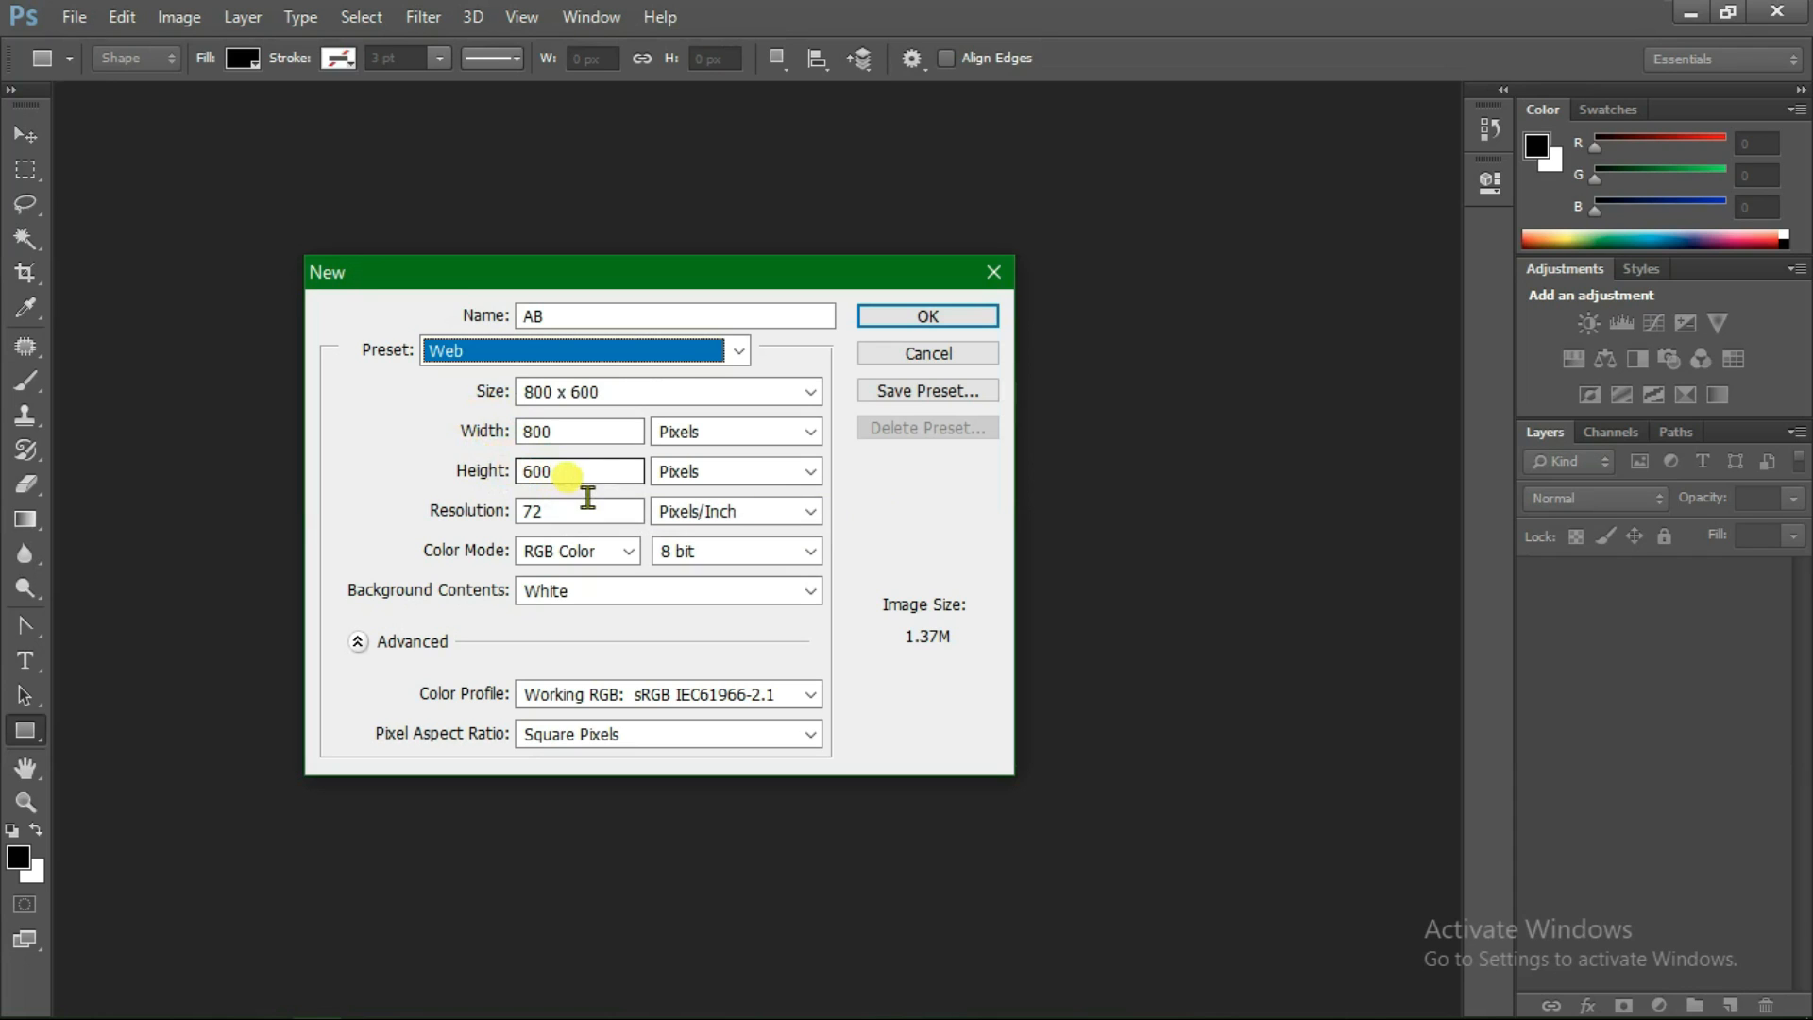
click(814, 391)
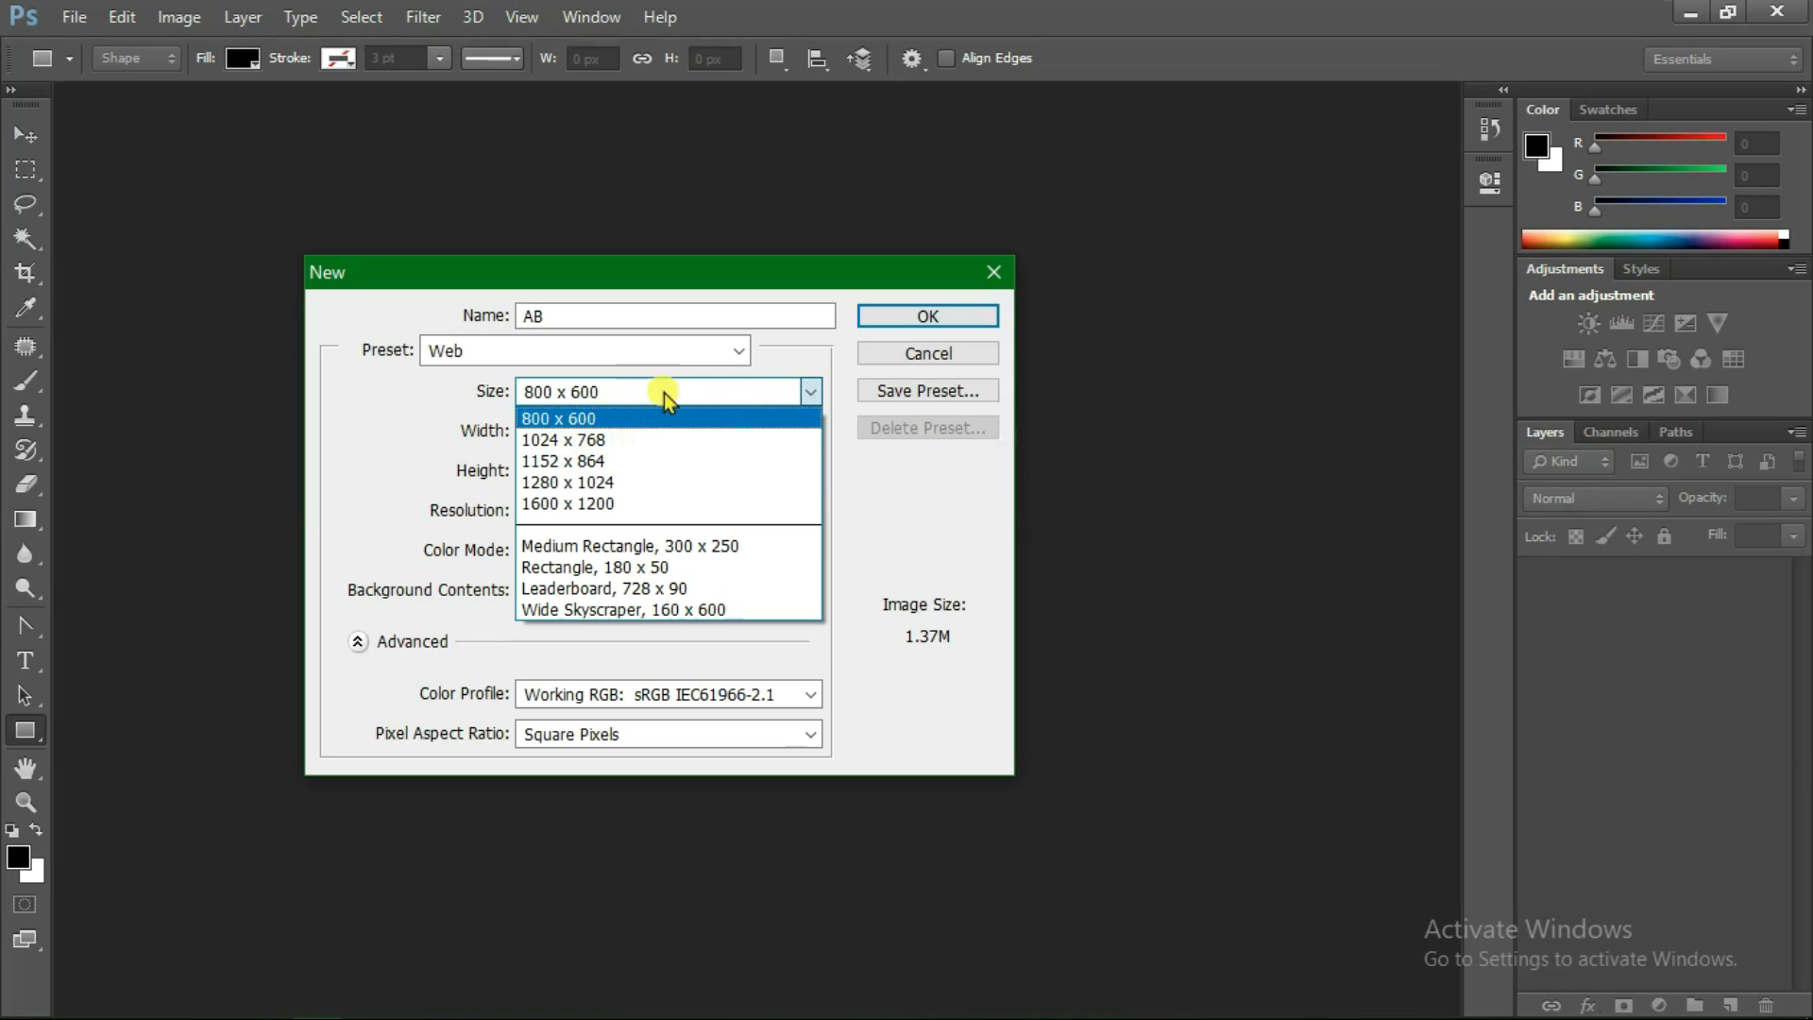
click(920, 323)
click(922, 321)
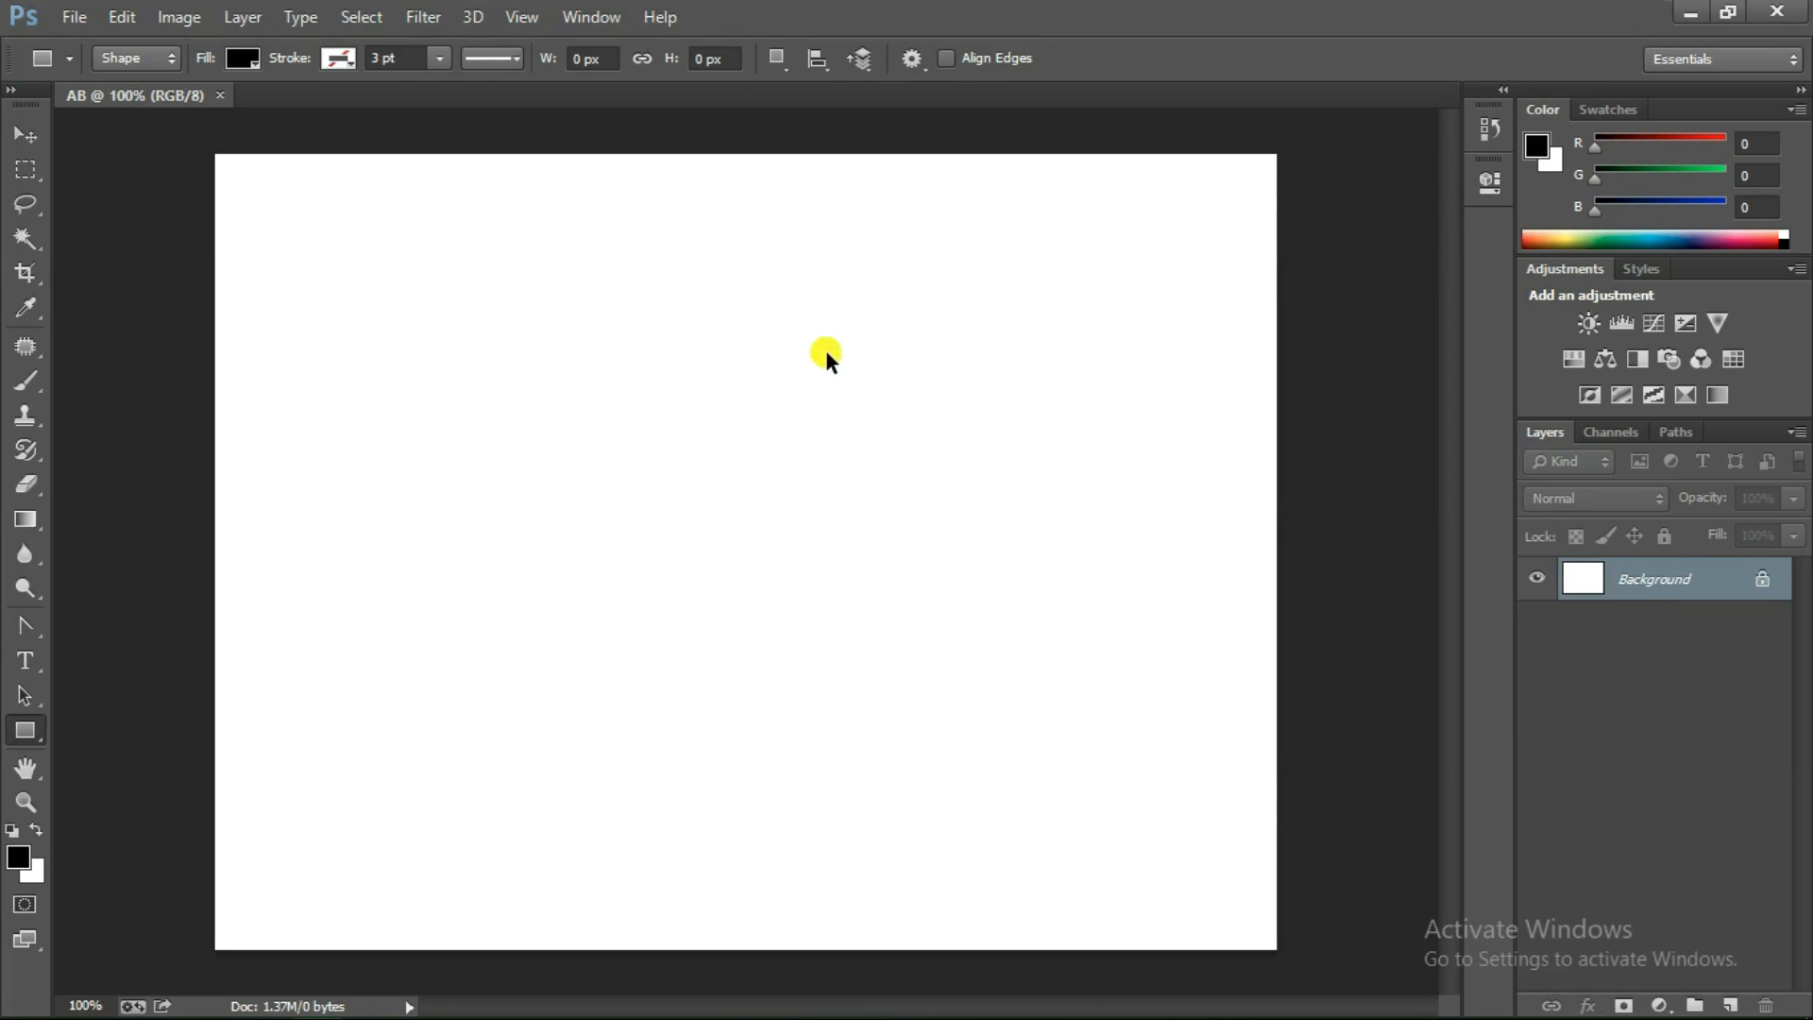
Zoom the canvas in to 200%, out to 50% and back to 100%
key(ctrl+plus)
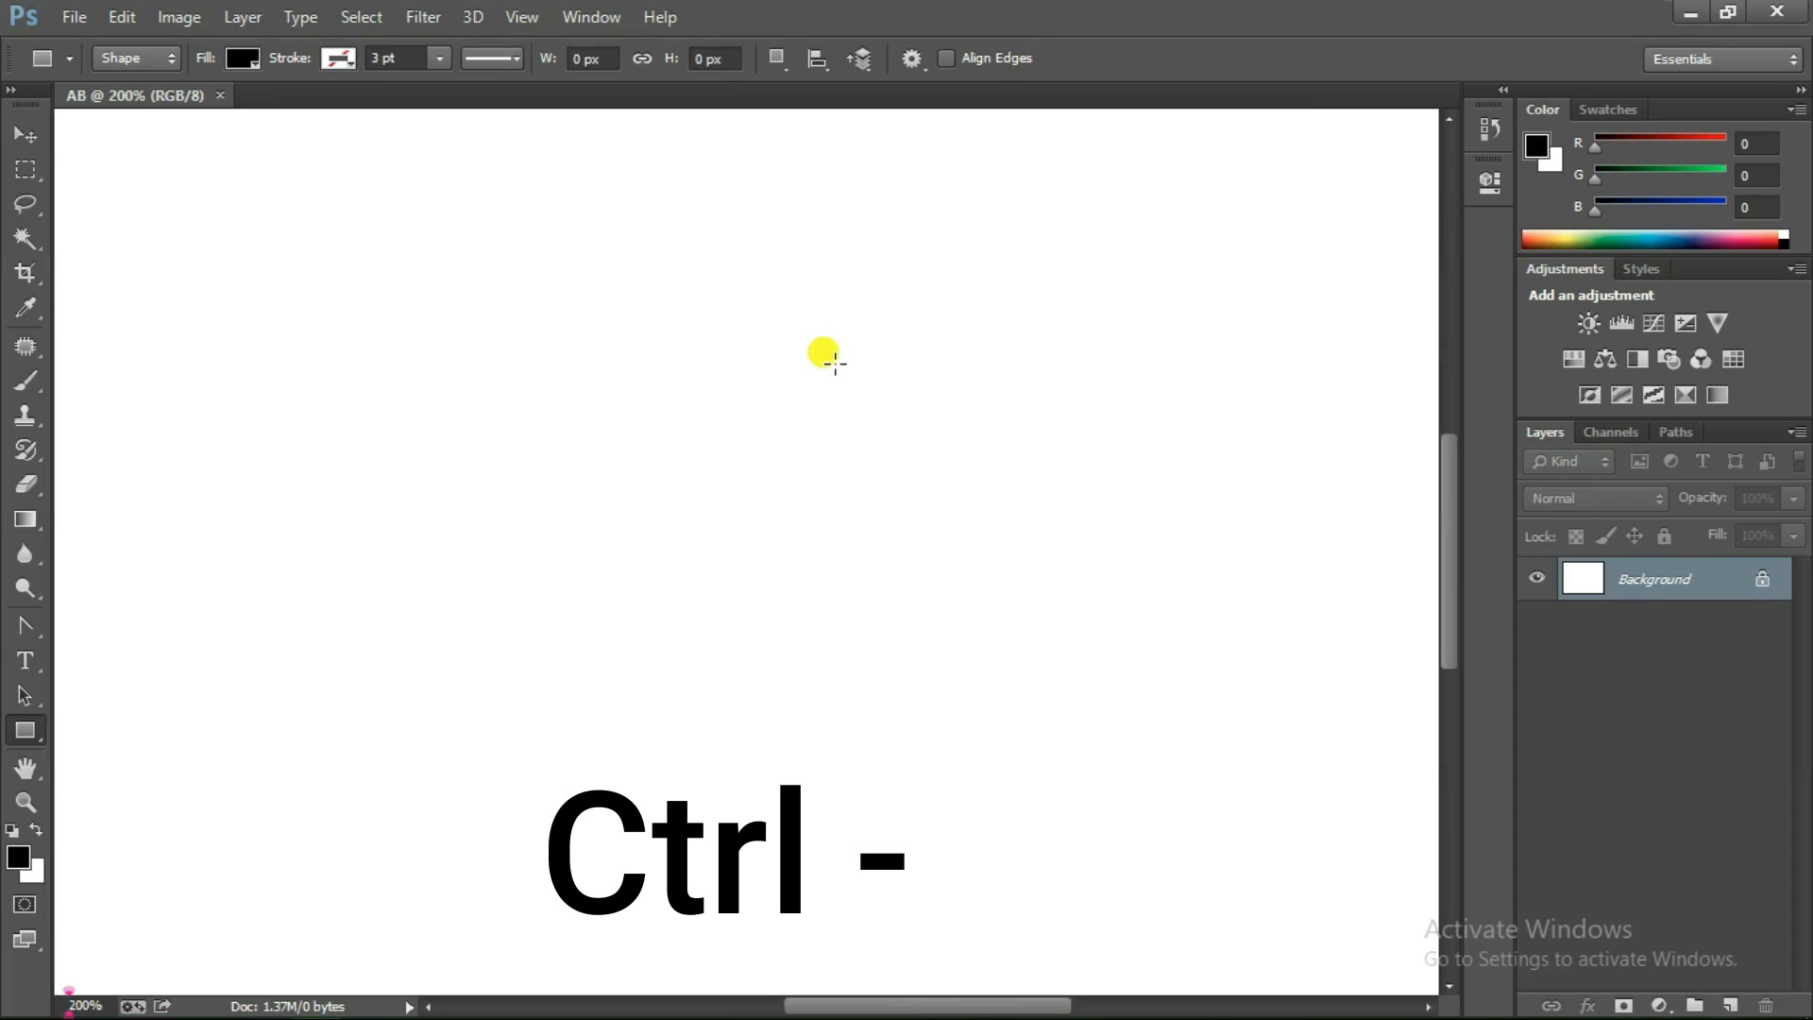
key(ctrl+minus)
key(ctrl+minus)
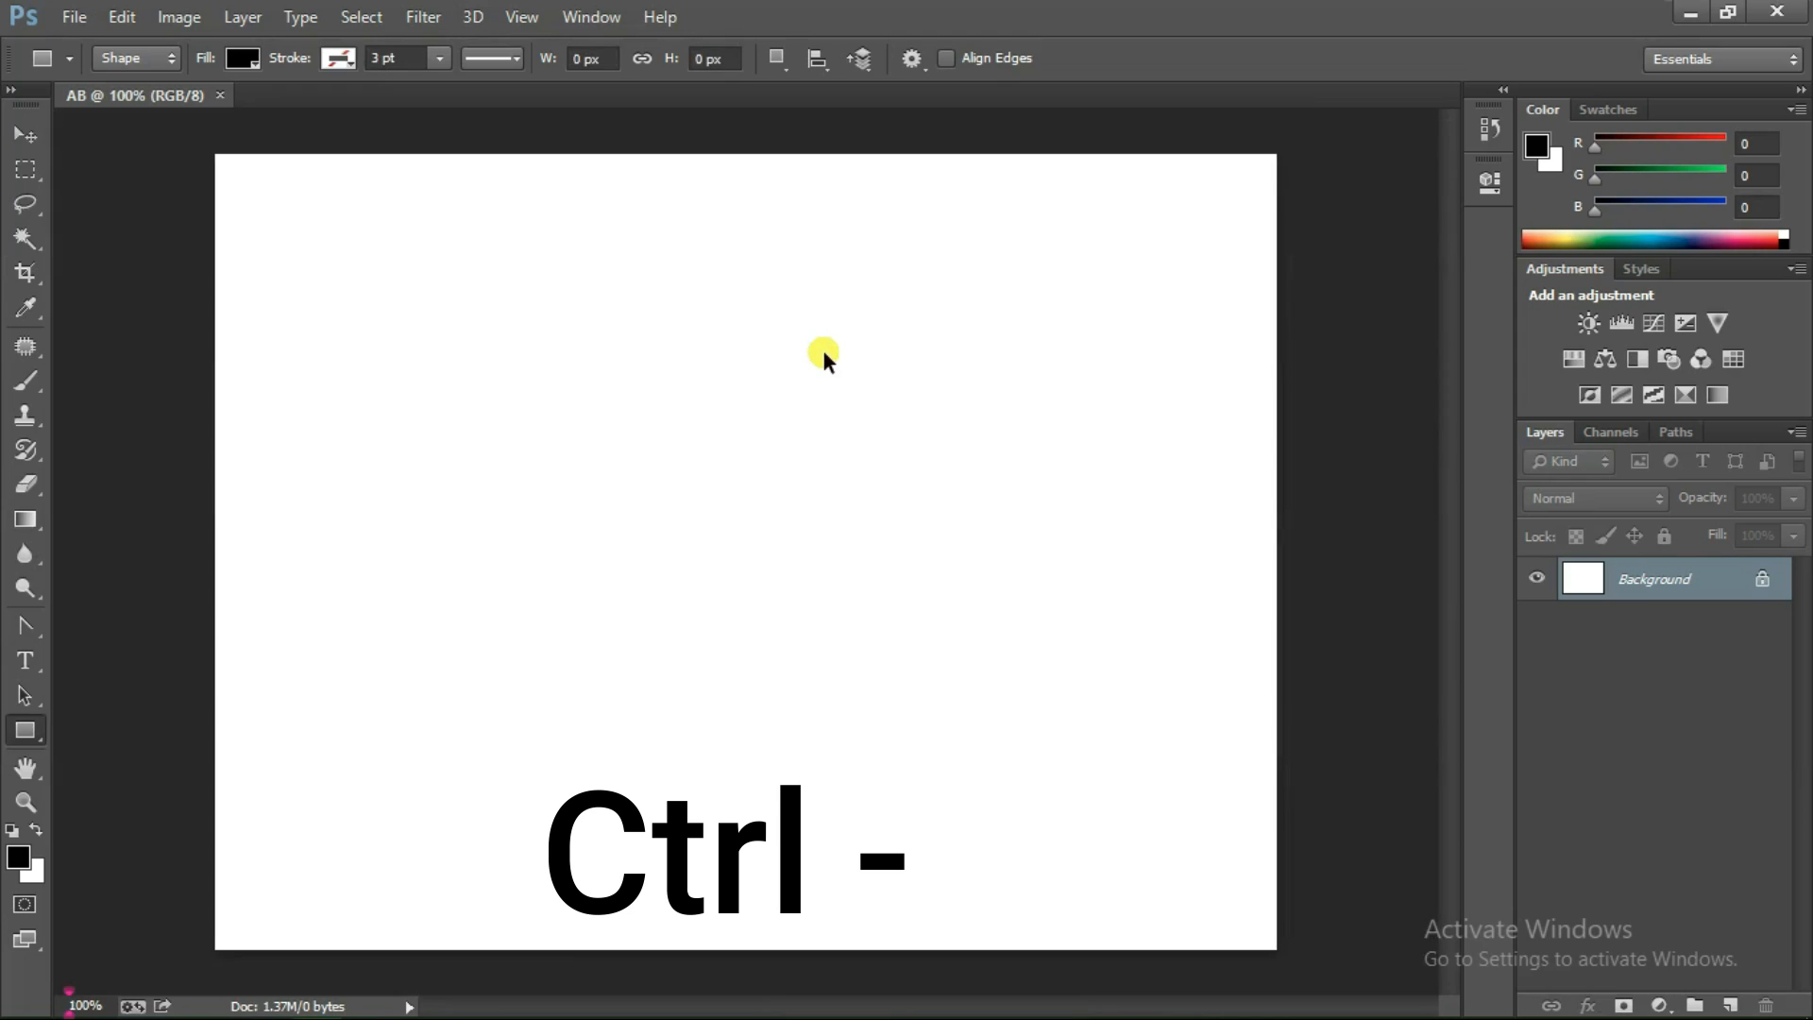
key(ctrl+minus)
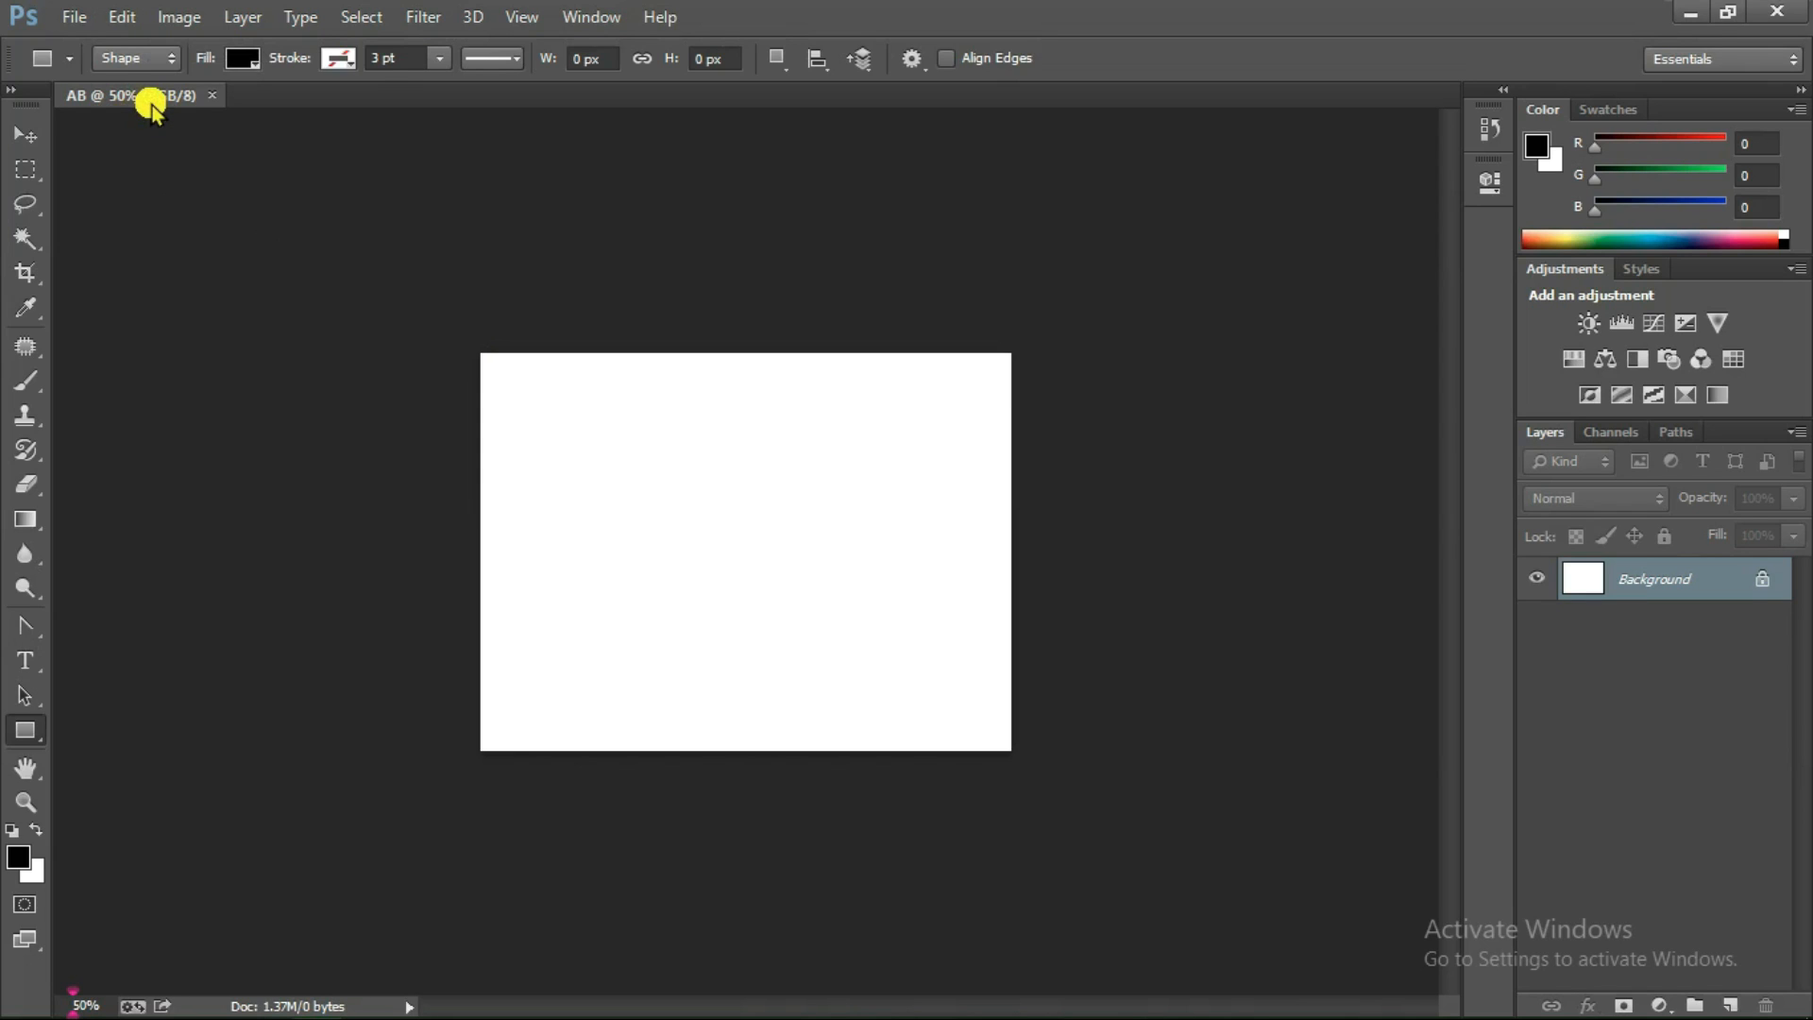
key(ctrl+plus)
key(ctrl+plus)
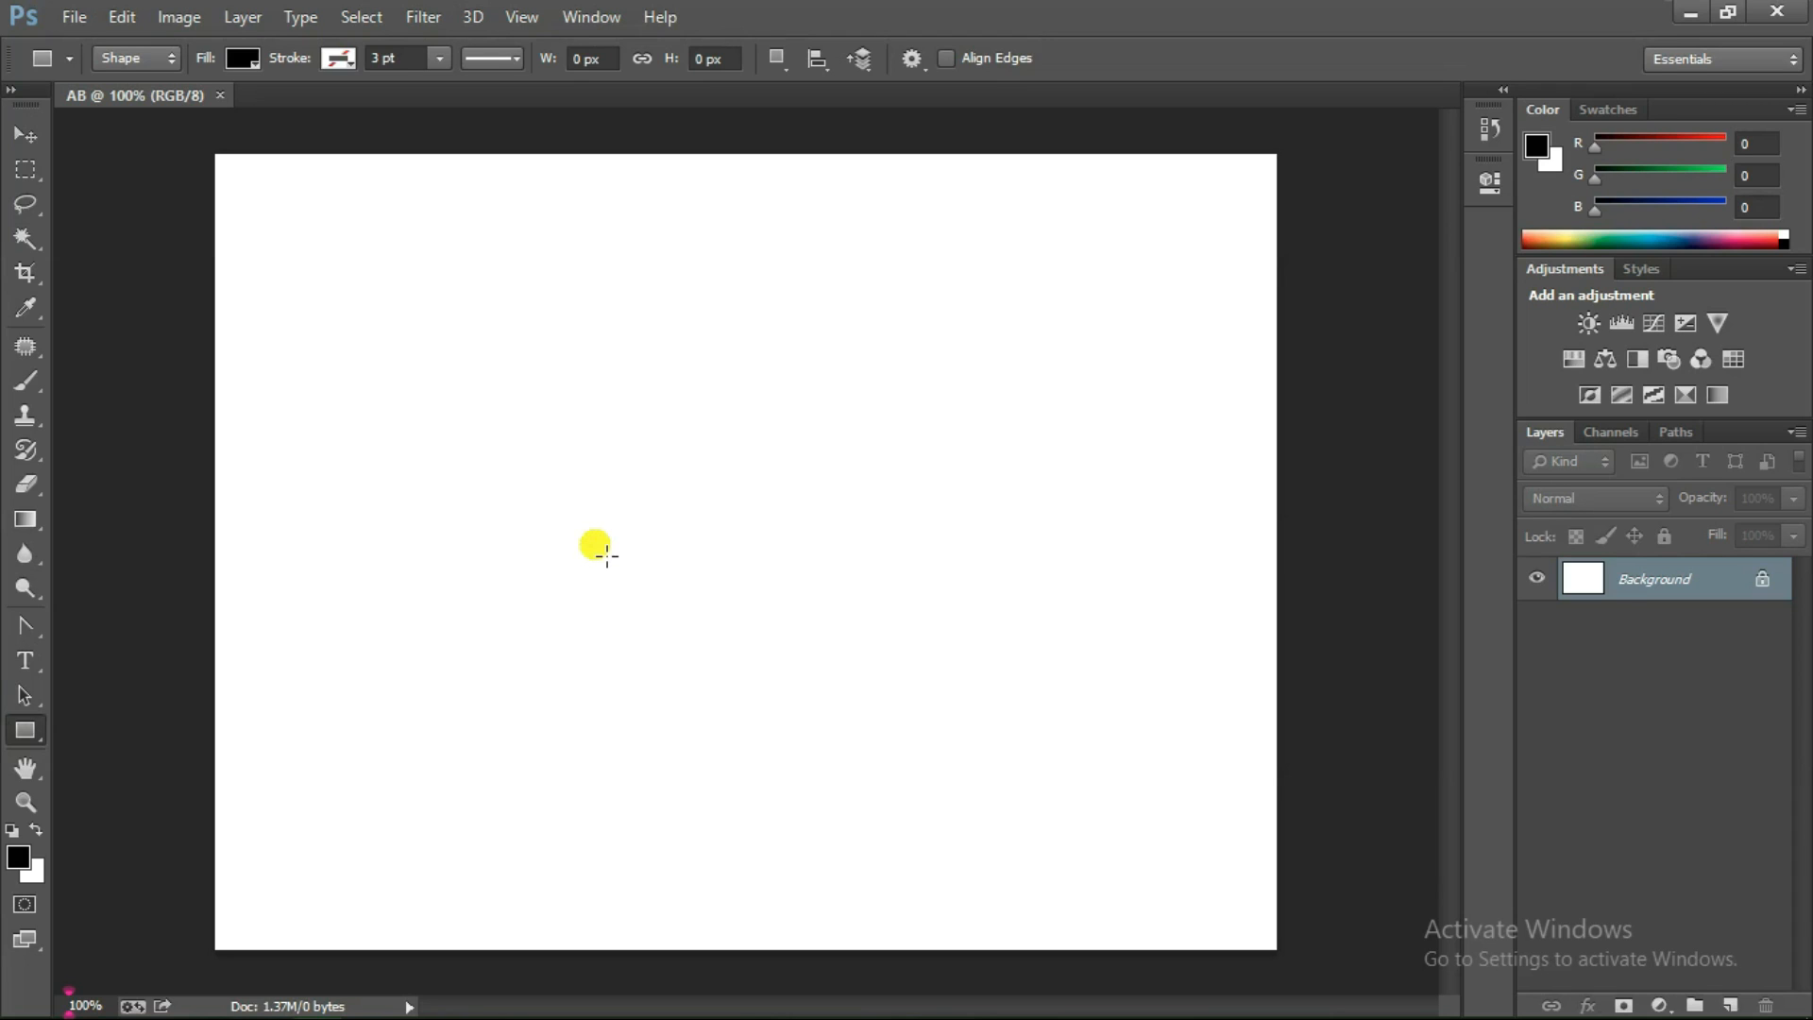
Apply a linear black-to-white gradient with the Gradient tool across about the left fifth of the canvas on the Background layer
key(g)
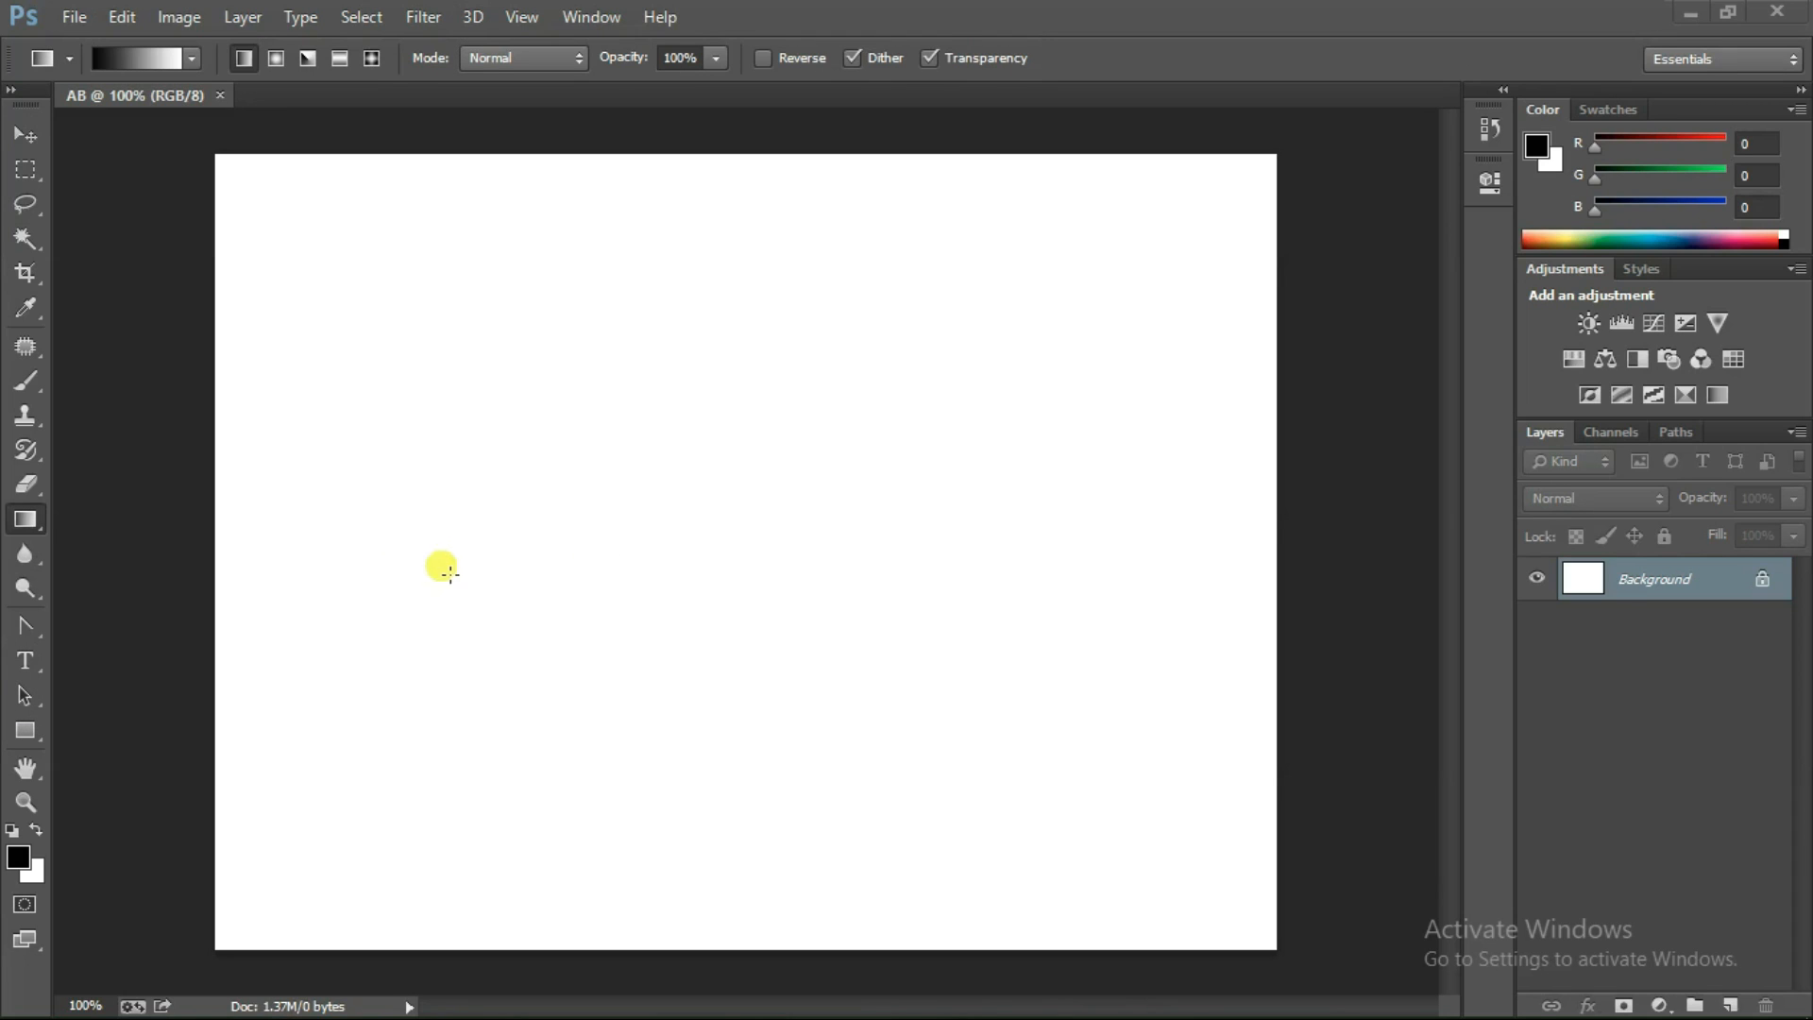
right_click(43, 530)
click(128, 519)
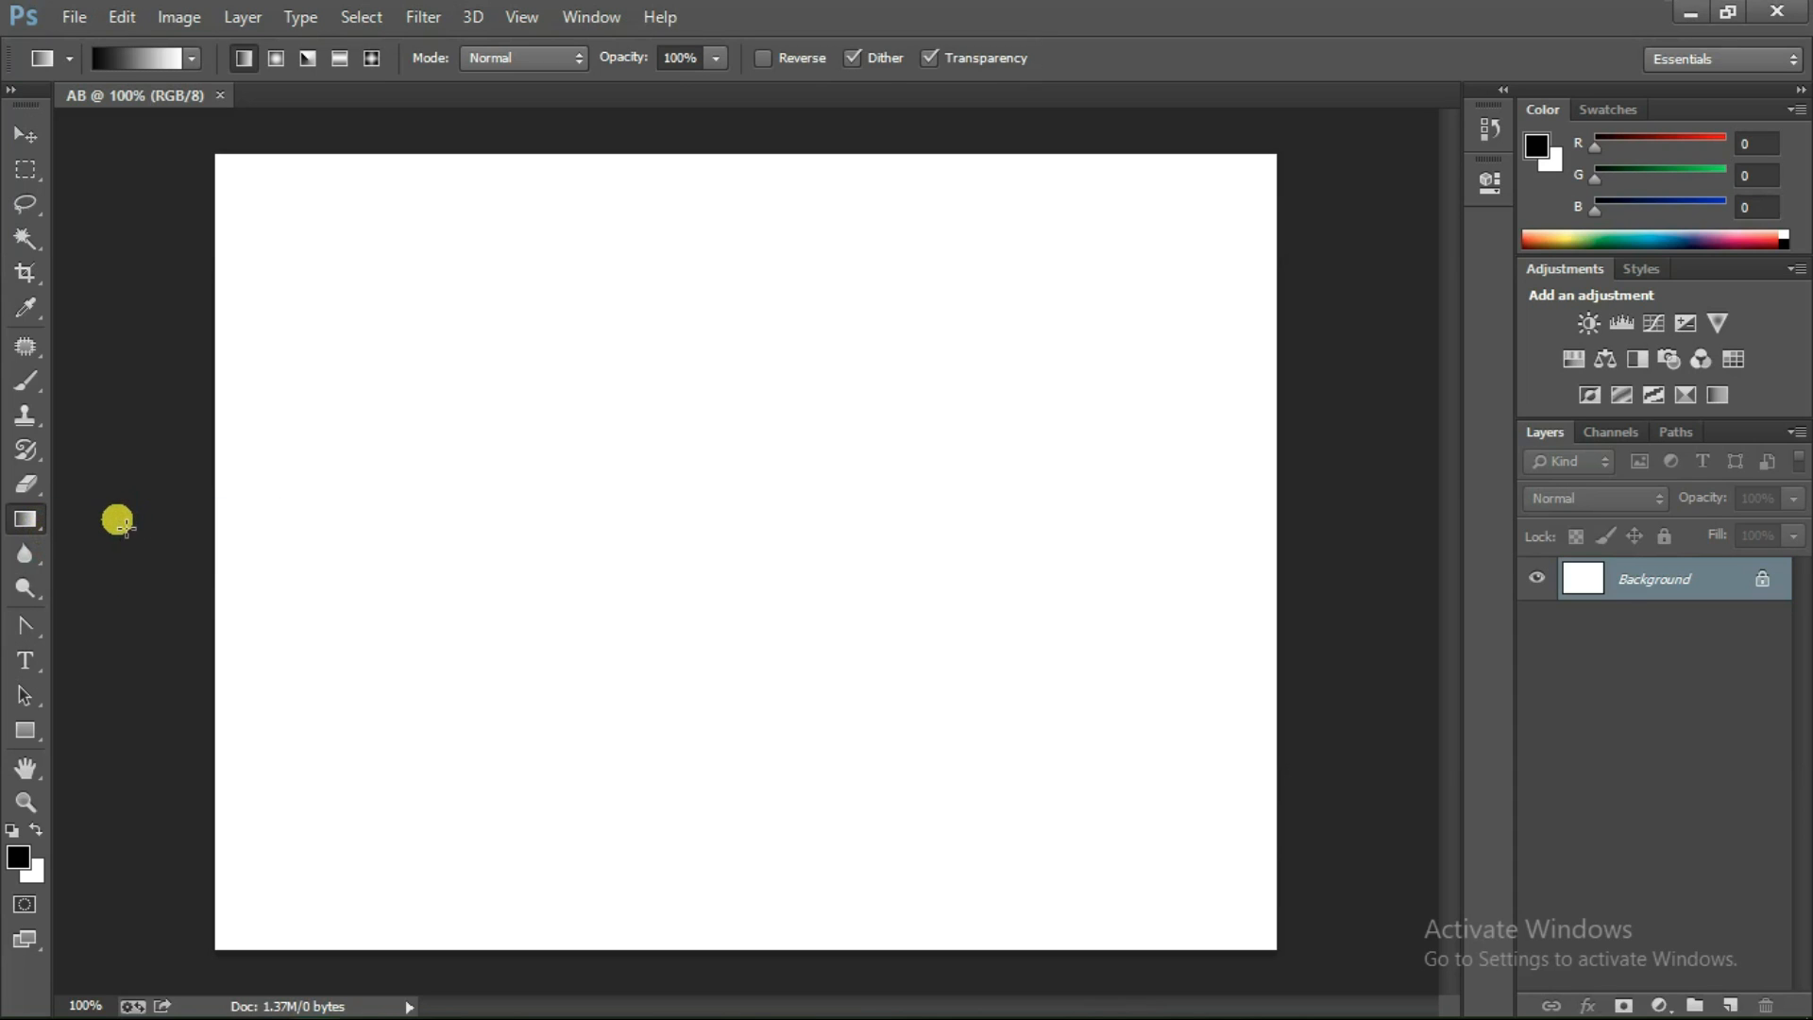
drag(218, 540, 427, 538)
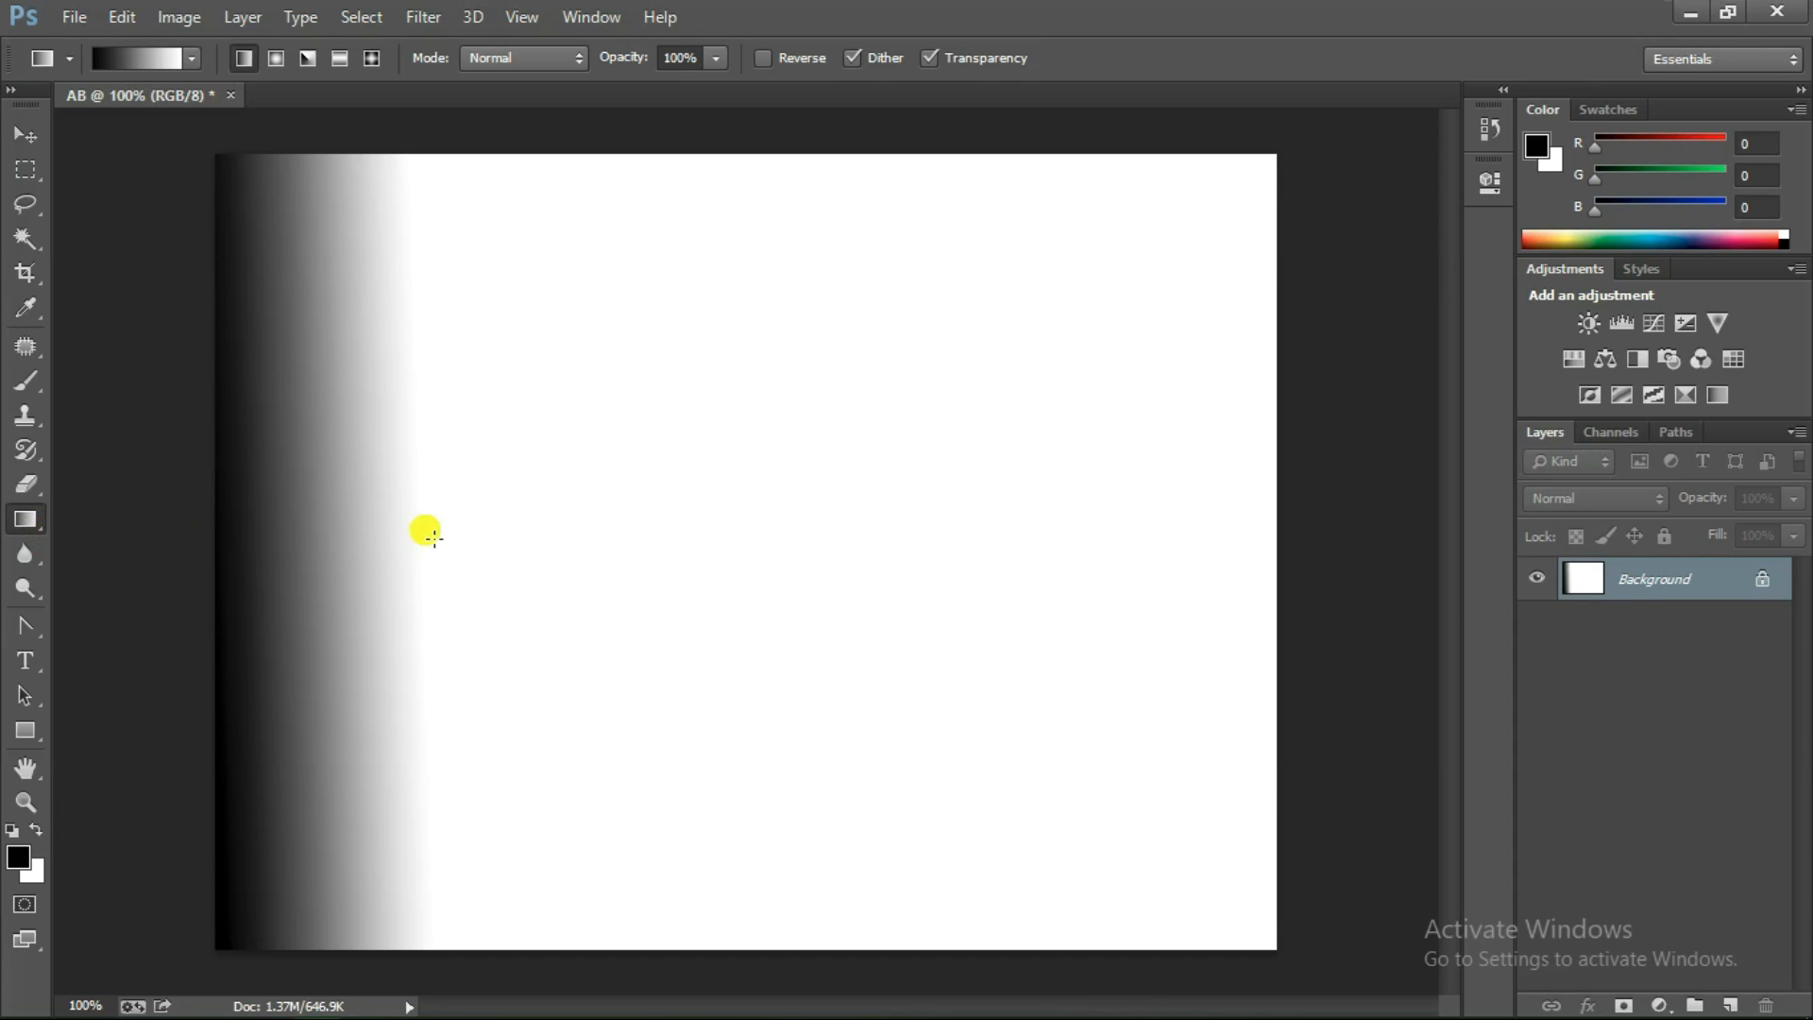
Try to move the locked Background layer with the Move tool
click(26, 135)
drag(366, 438, 434, 491)
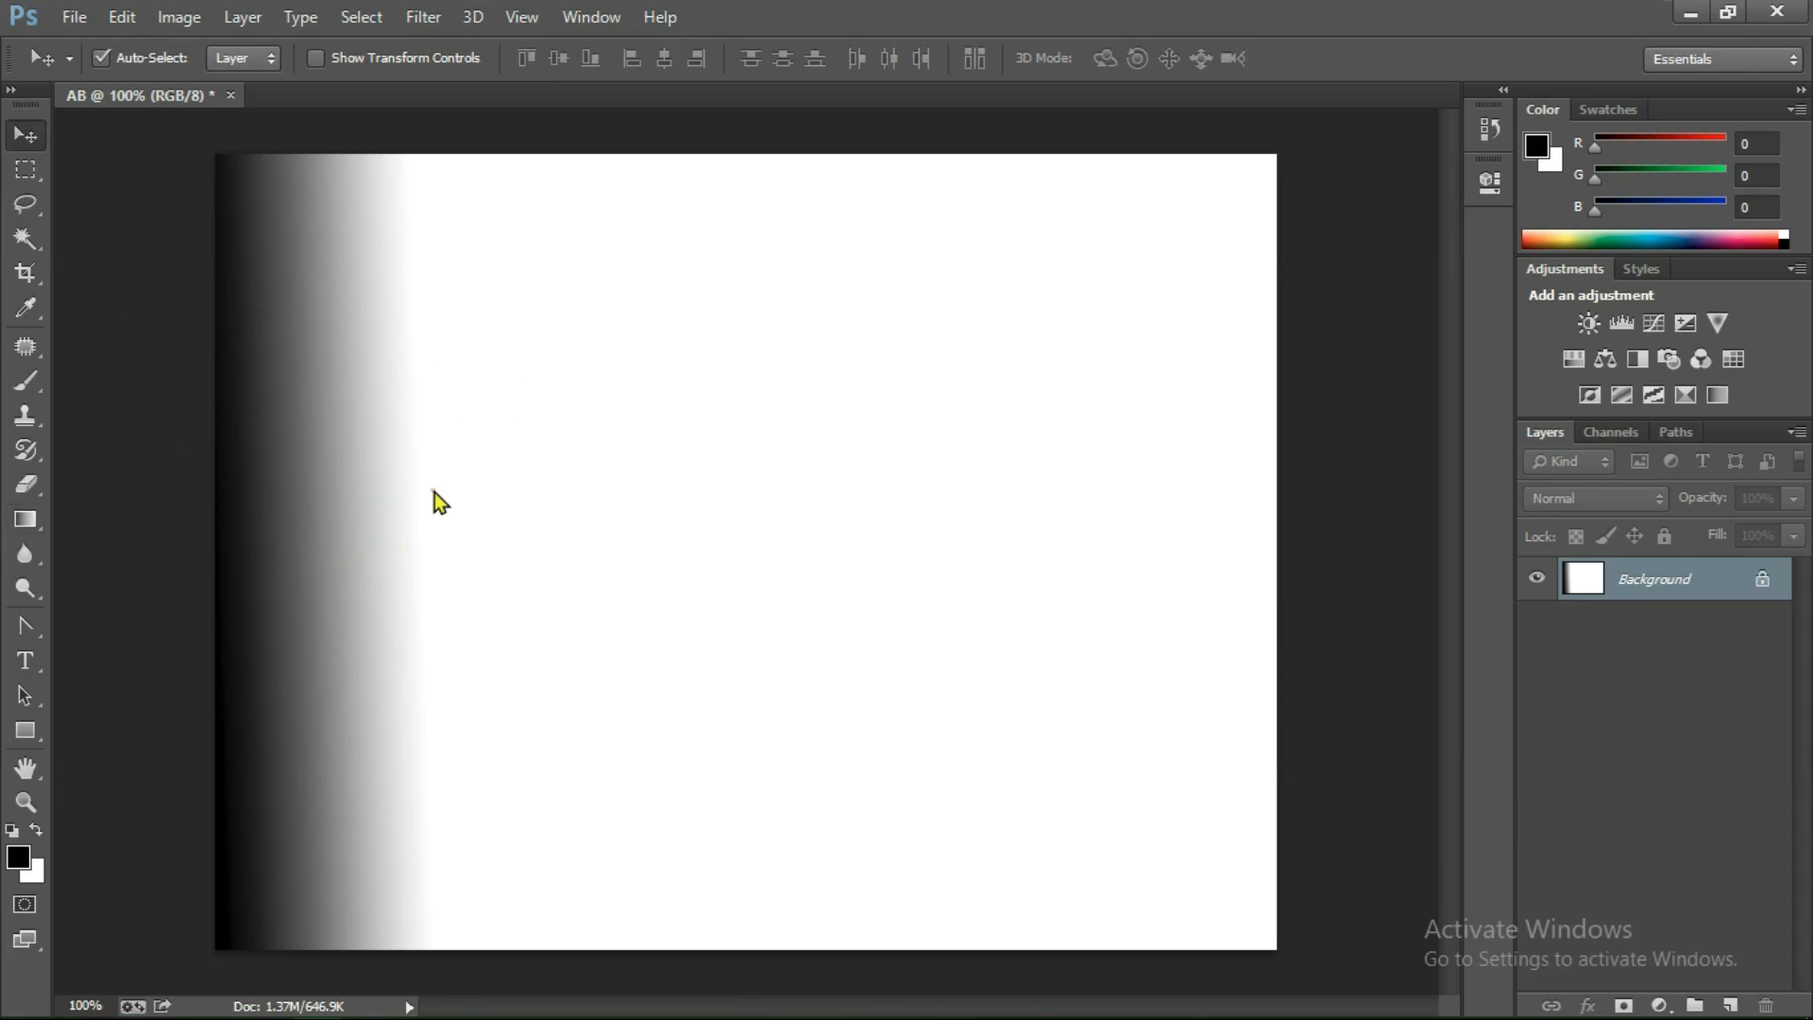
click(887, 409)
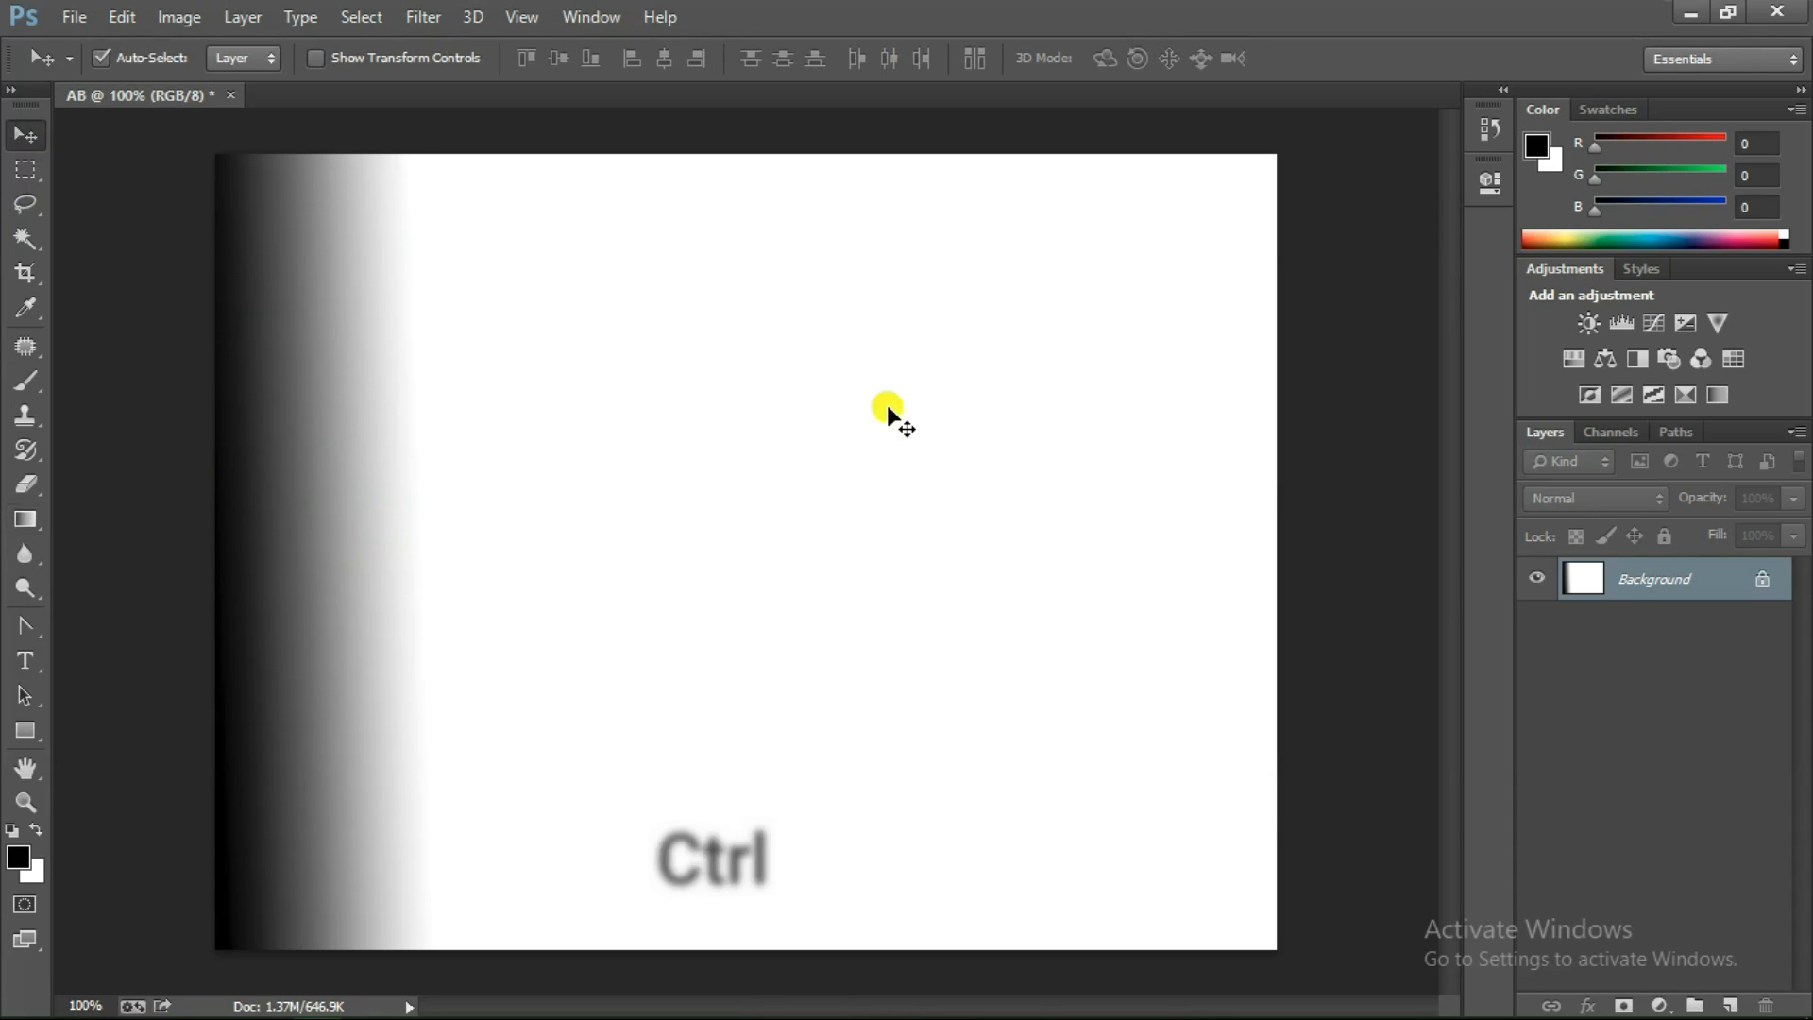
Undo the gradient applied to the Background layer
key(ctrl+alt+z)
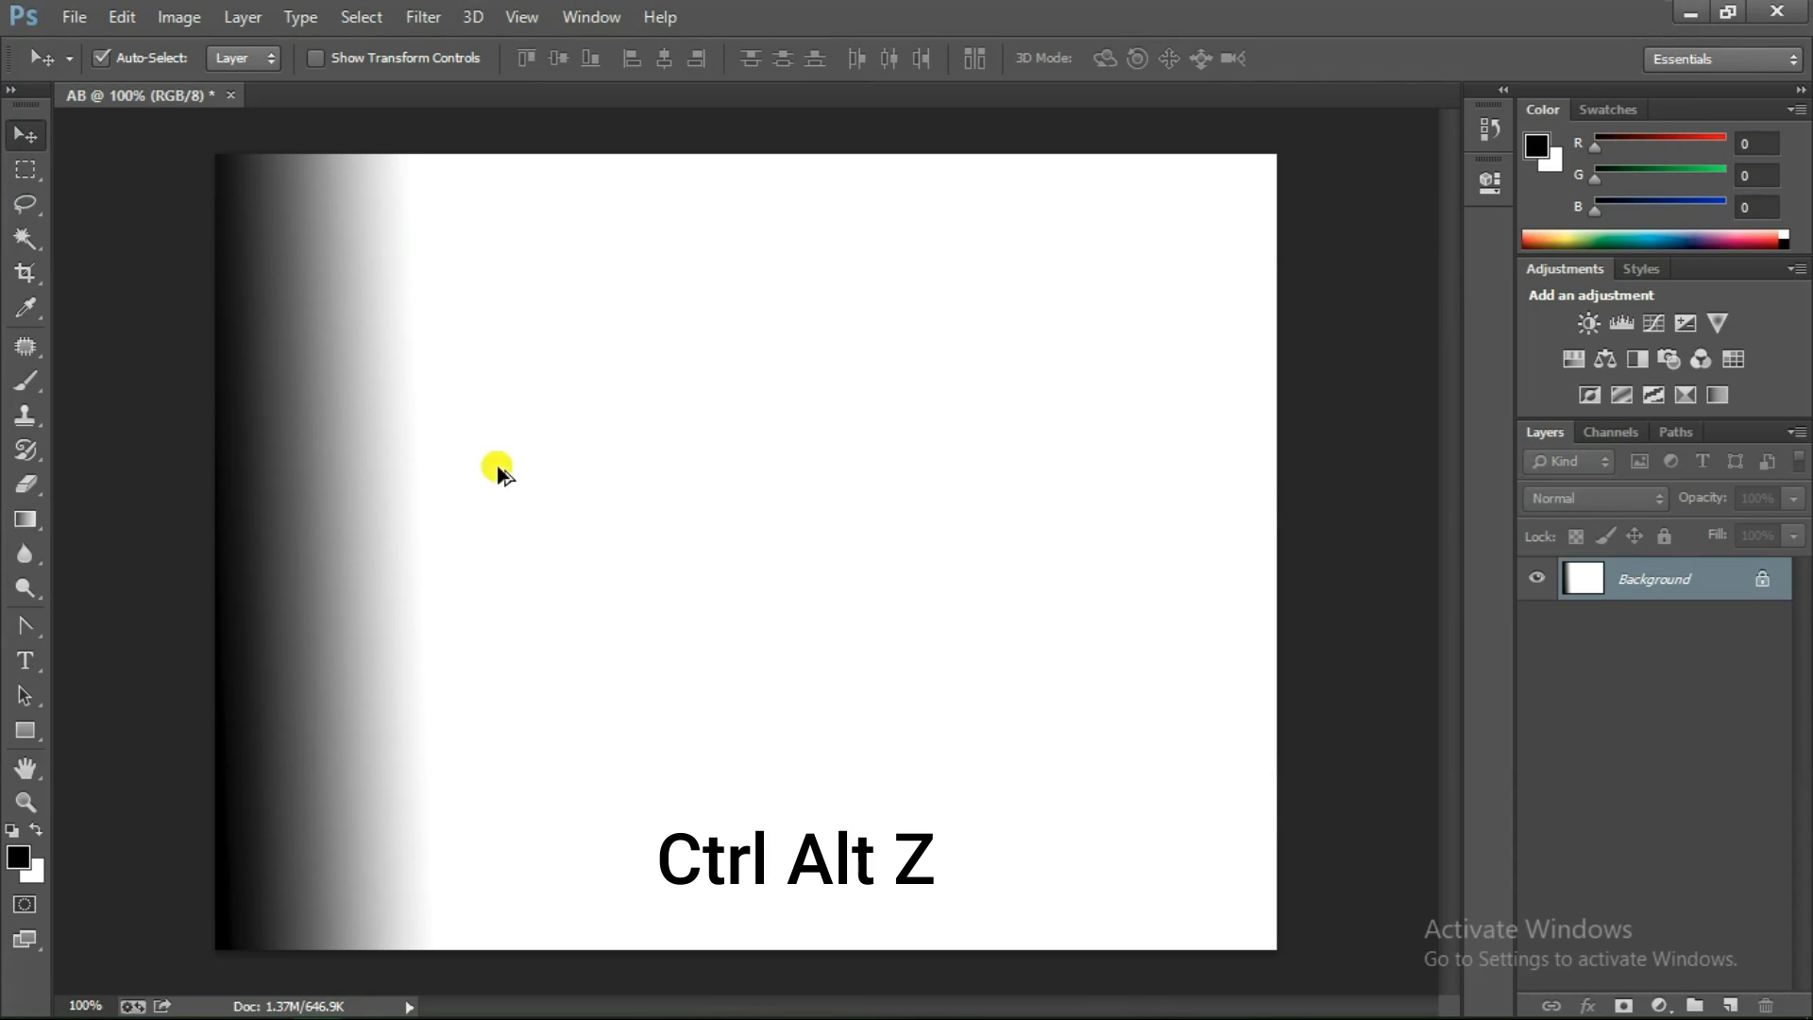
key(ctrl+alt+z)
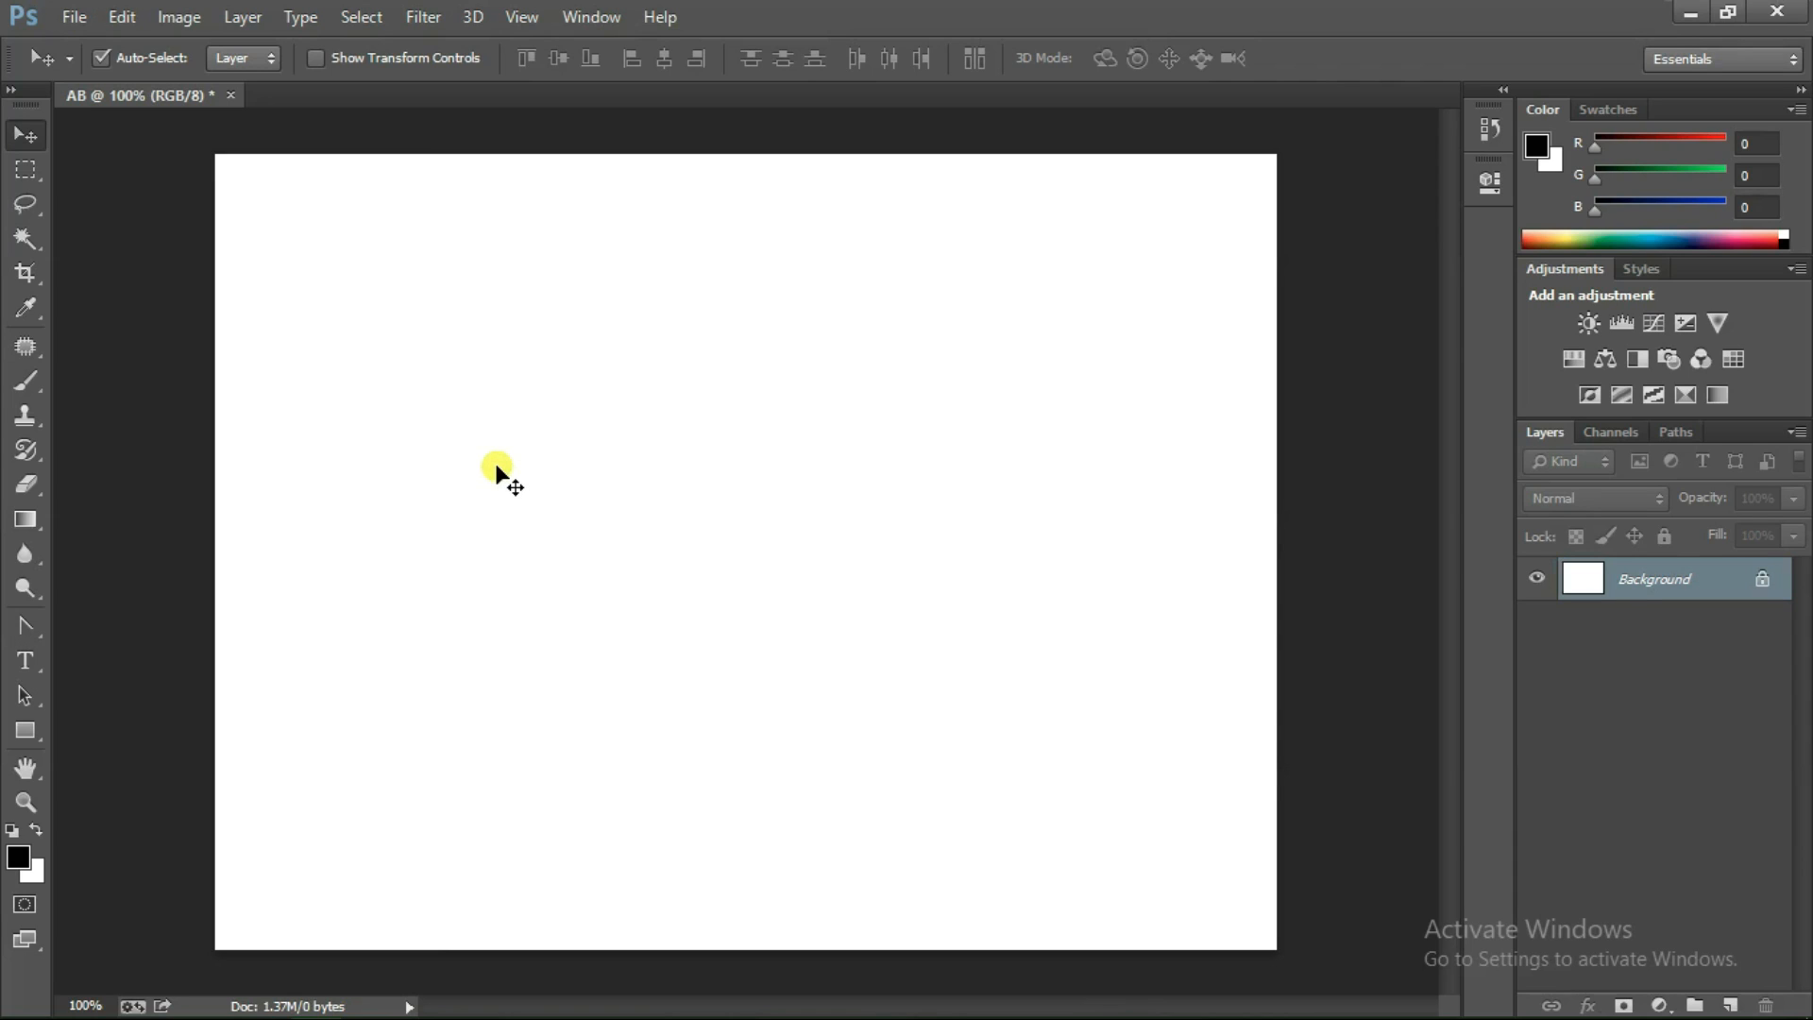
Add a new layer with a linear black-to-white gradient across about its left quarter and move it down about a quarter of the canvas height
click(1732, 1006)
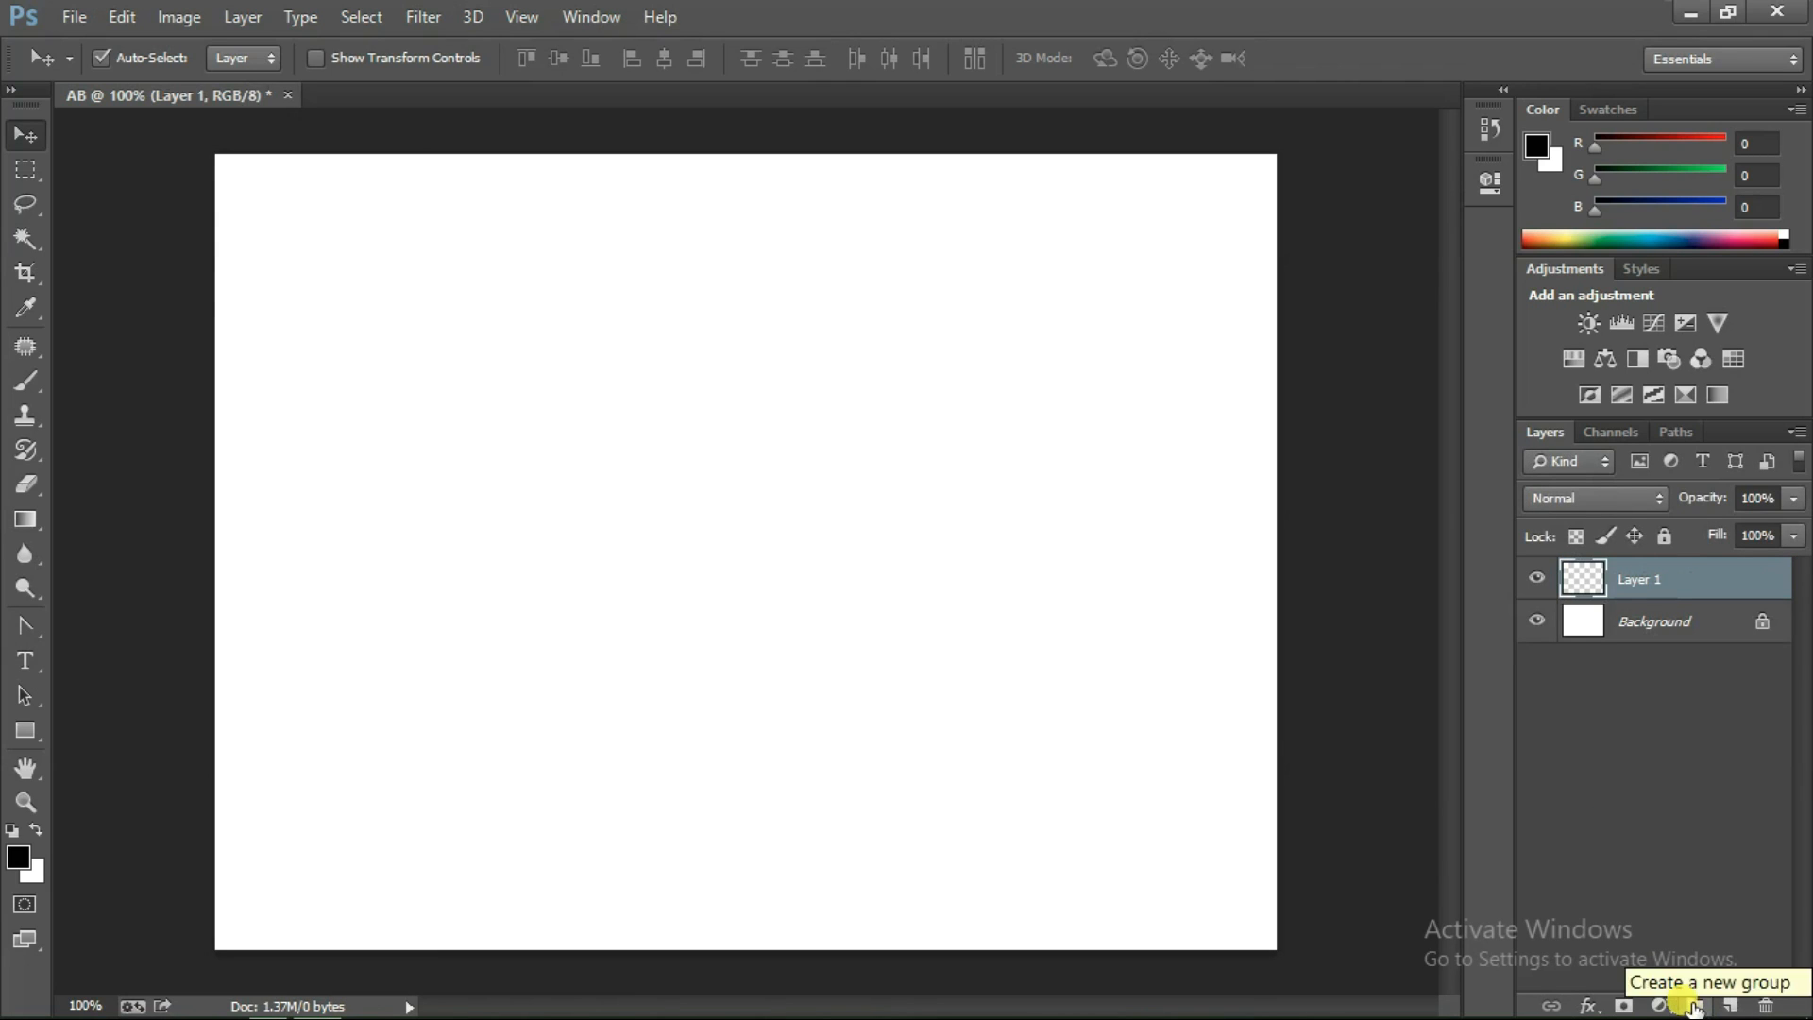
drag(25, 519, 489, 483)
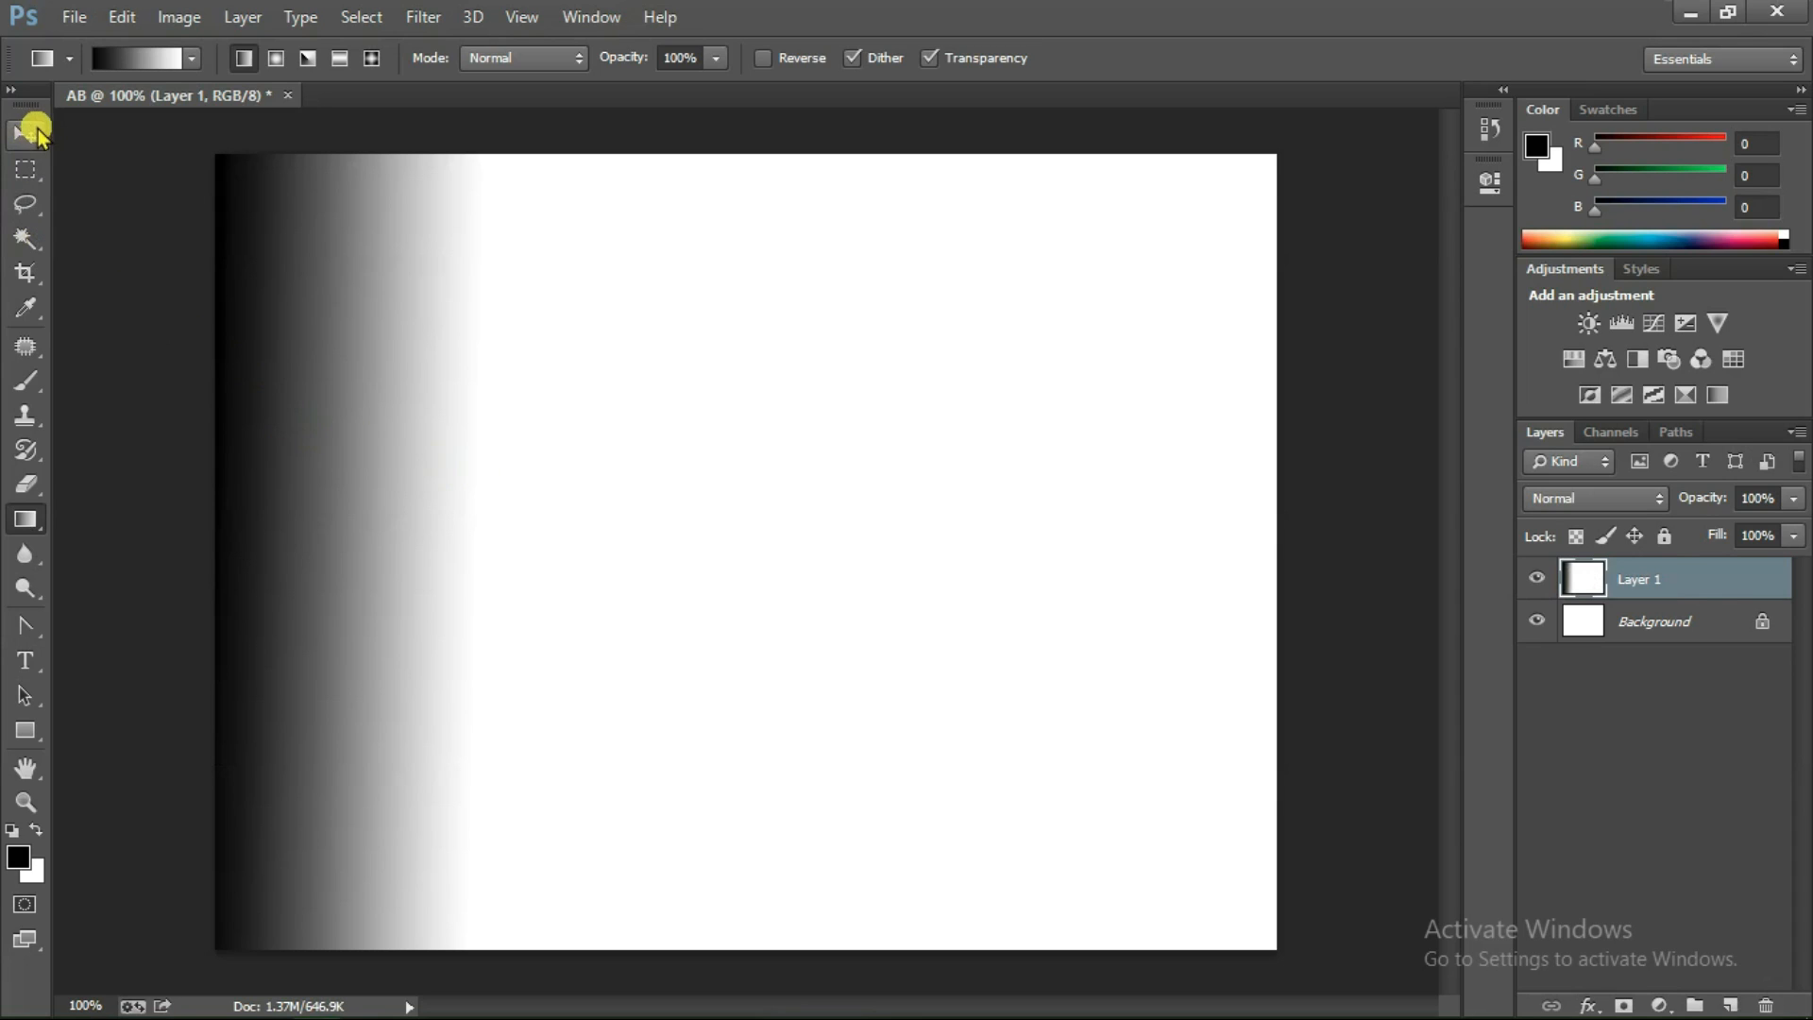
click(28, 134)
drag(300, 410, 295, 627)
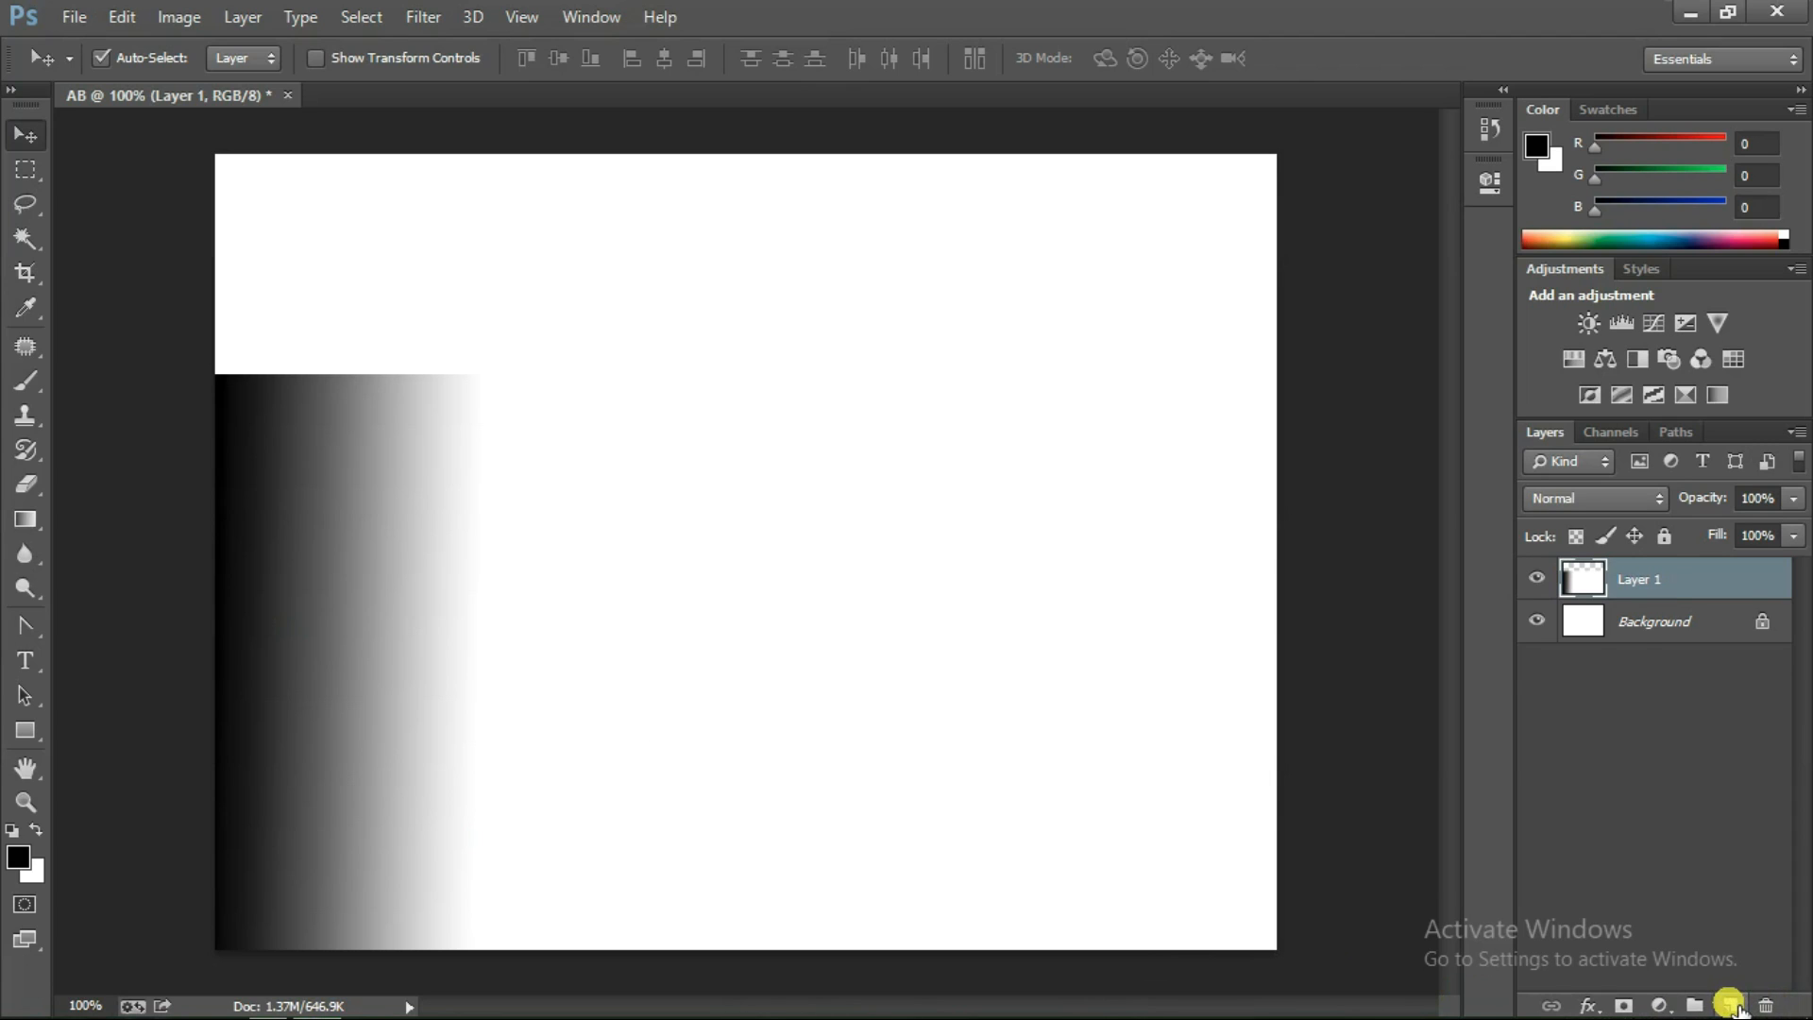
Add another layer with a linear black-to-white gradient running inward from the right edge, and move it left about a fifth and down half the canvas
click(1730, 1004)
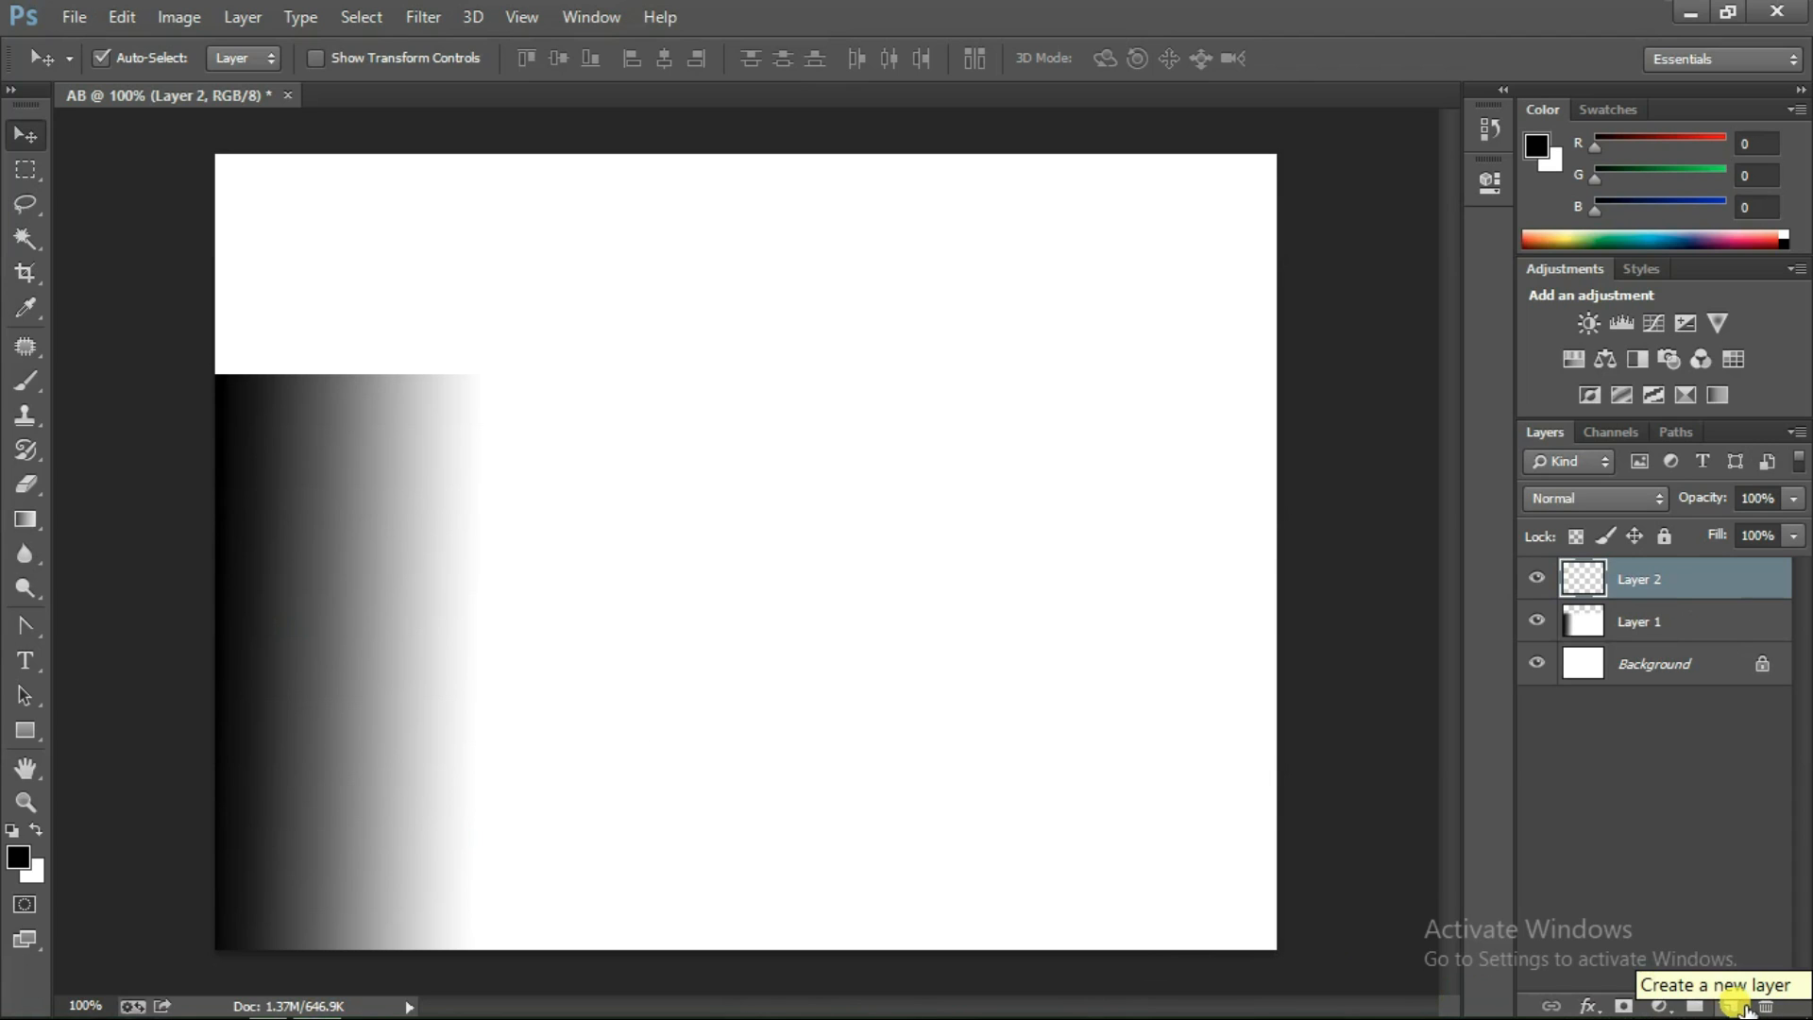
click(41, 531)
click(174, 514)
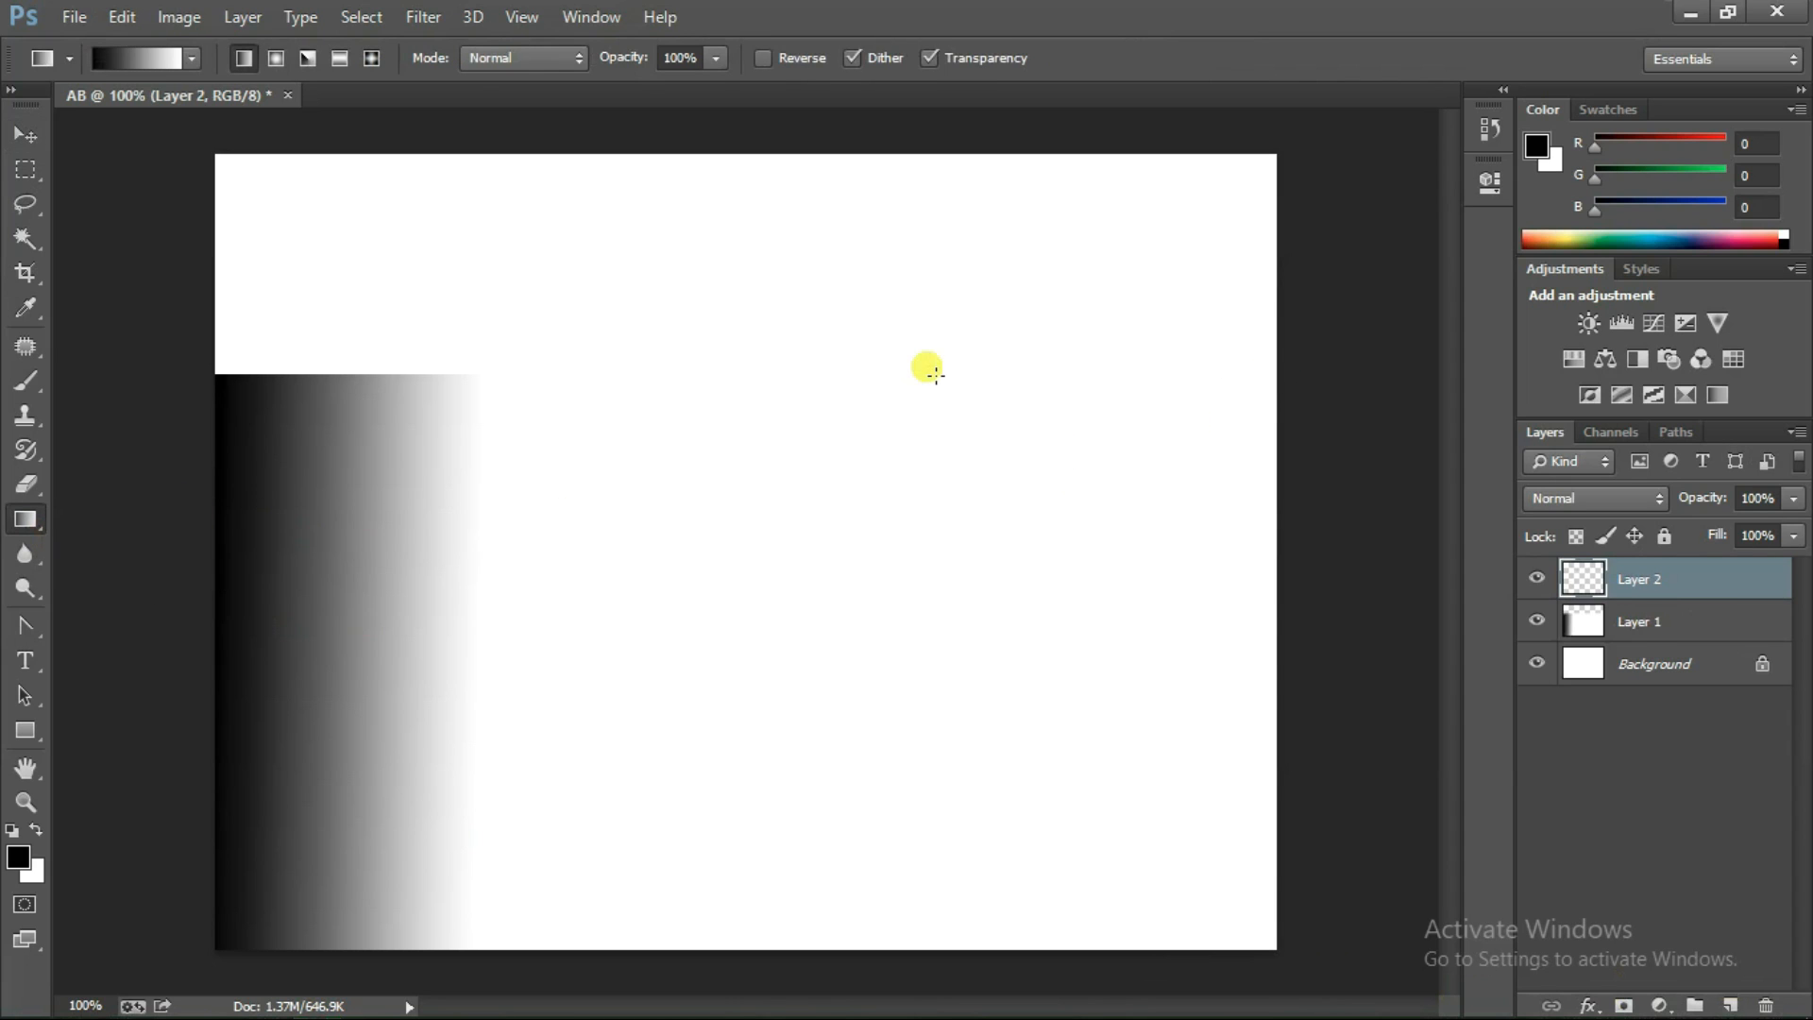
drag(1263, 385, 936, 376)
key(v)
drag(1172, 559, 978, 962)
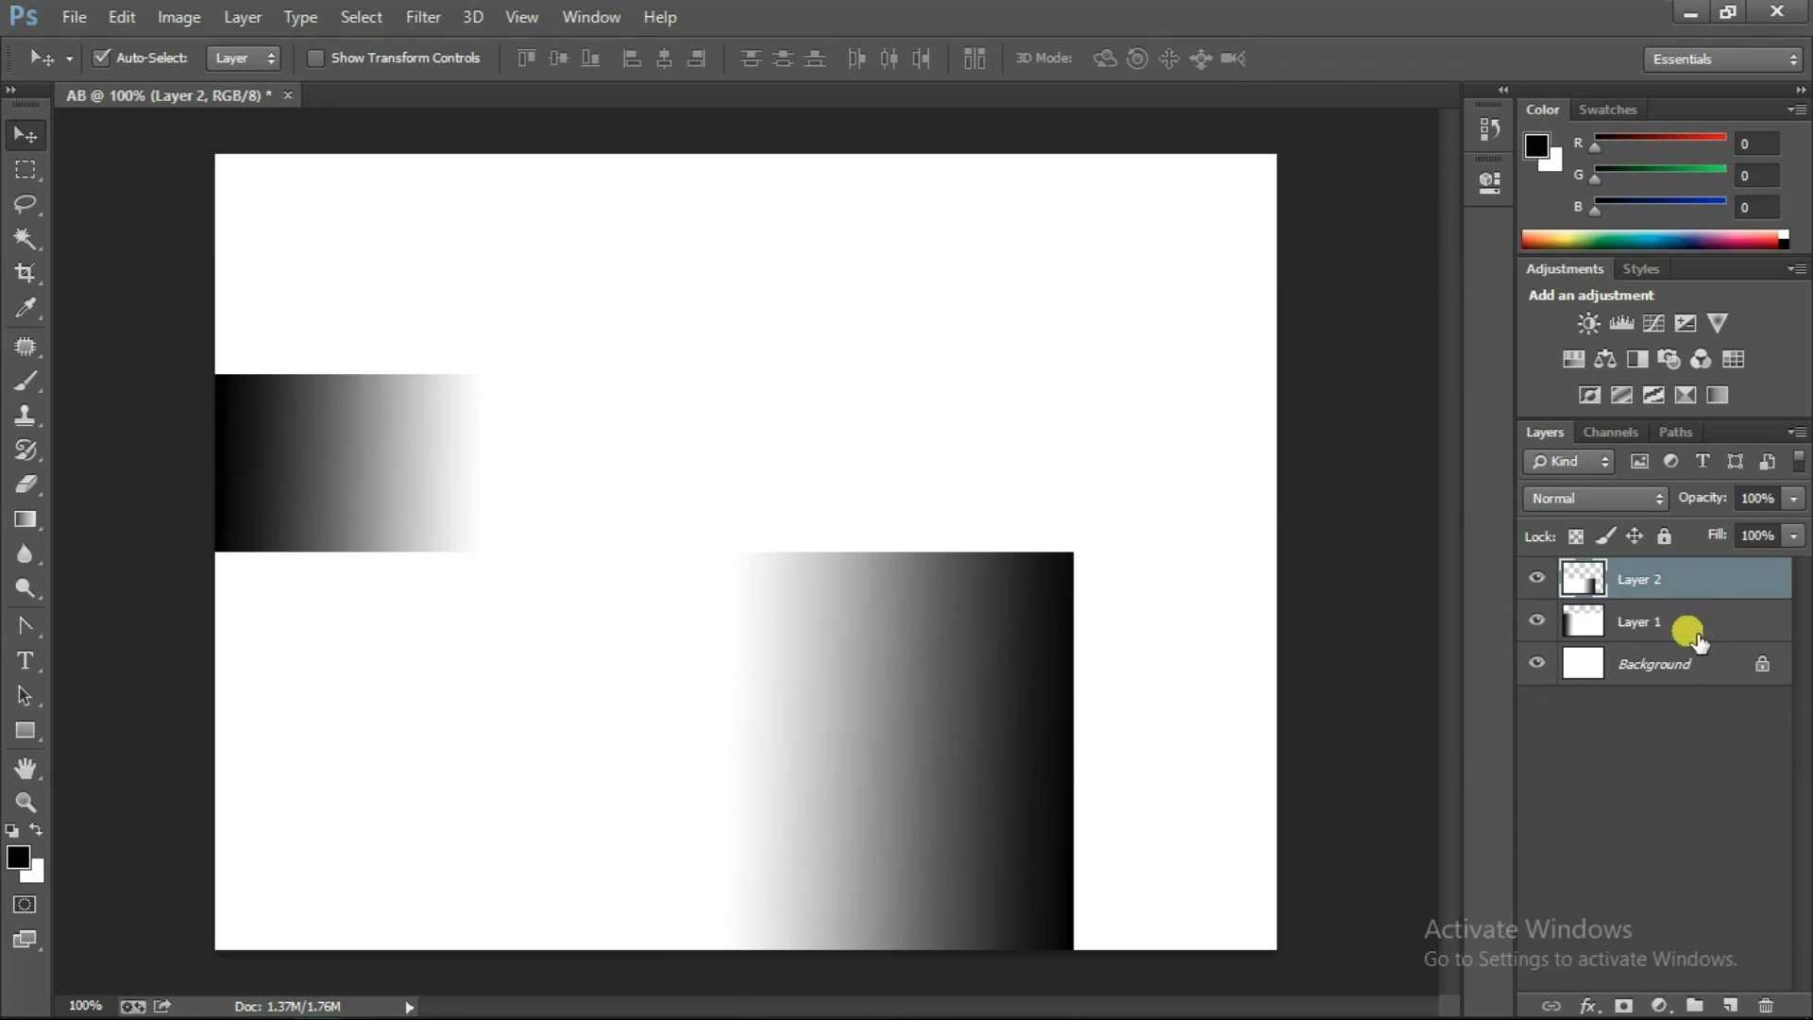
Delete Layer 1 and Layer 2, keeping only the Background layer
click(1639, 621)
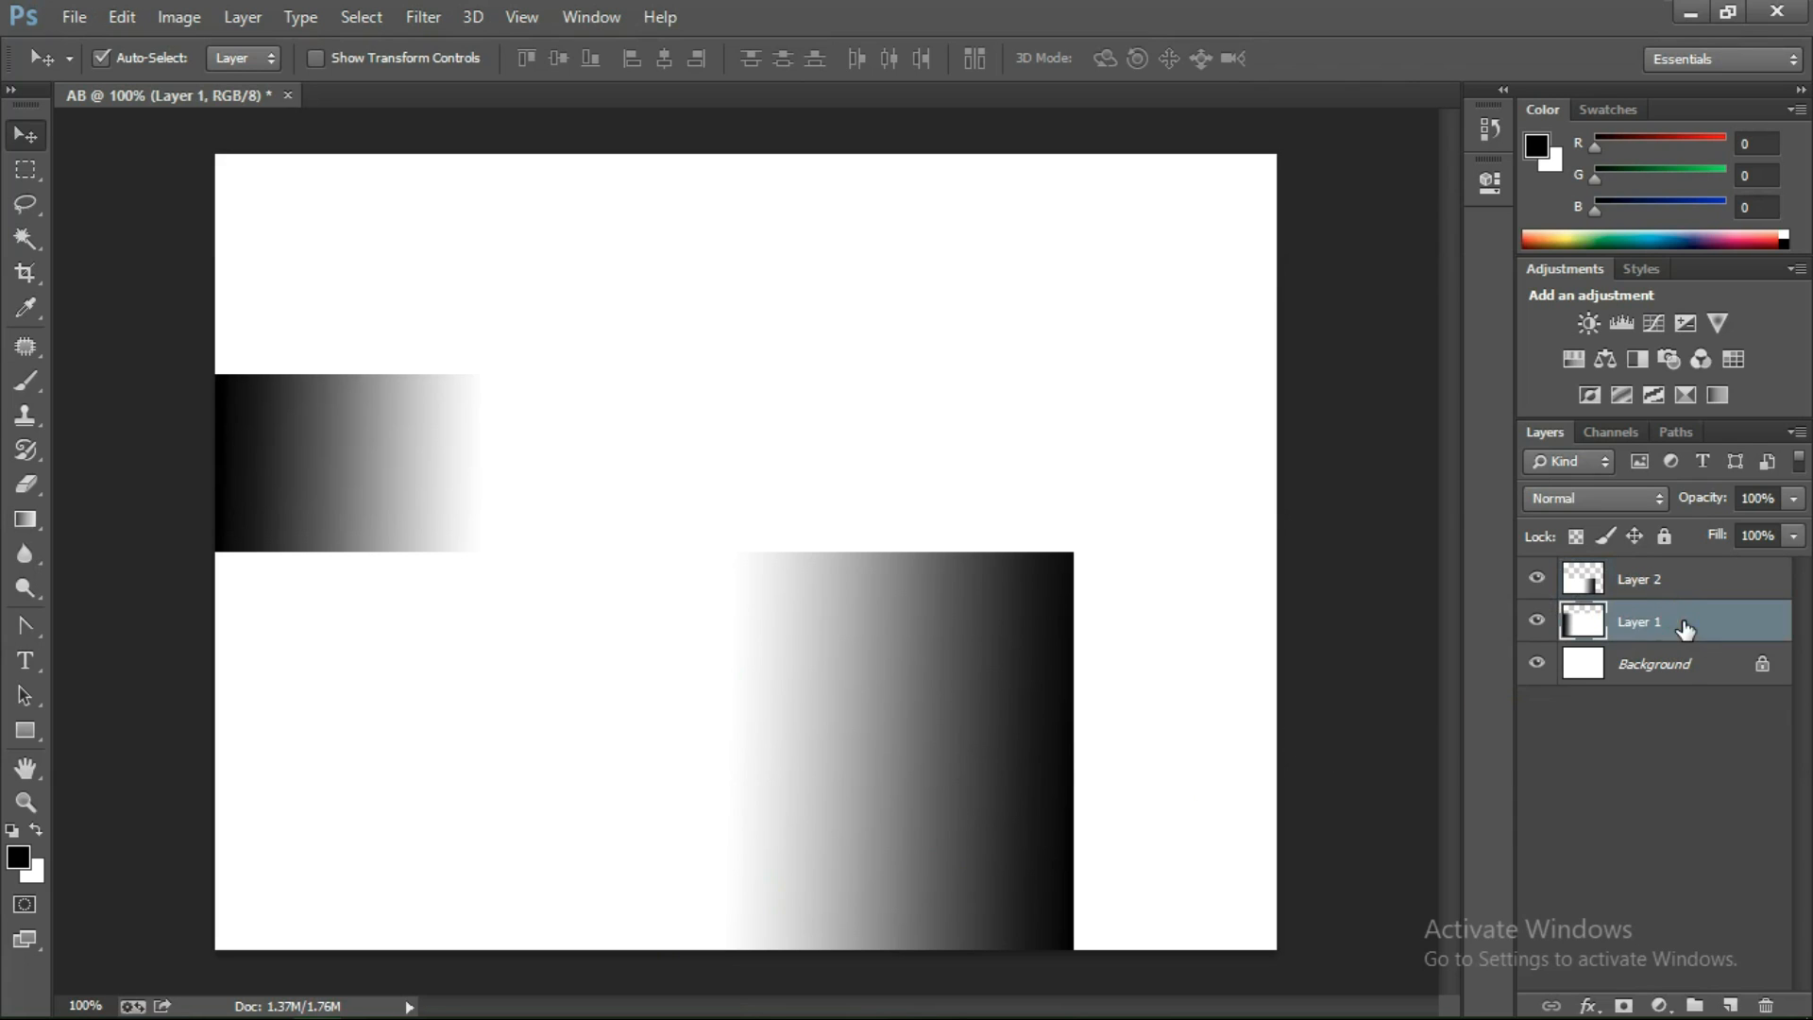
click(1764, 1005)
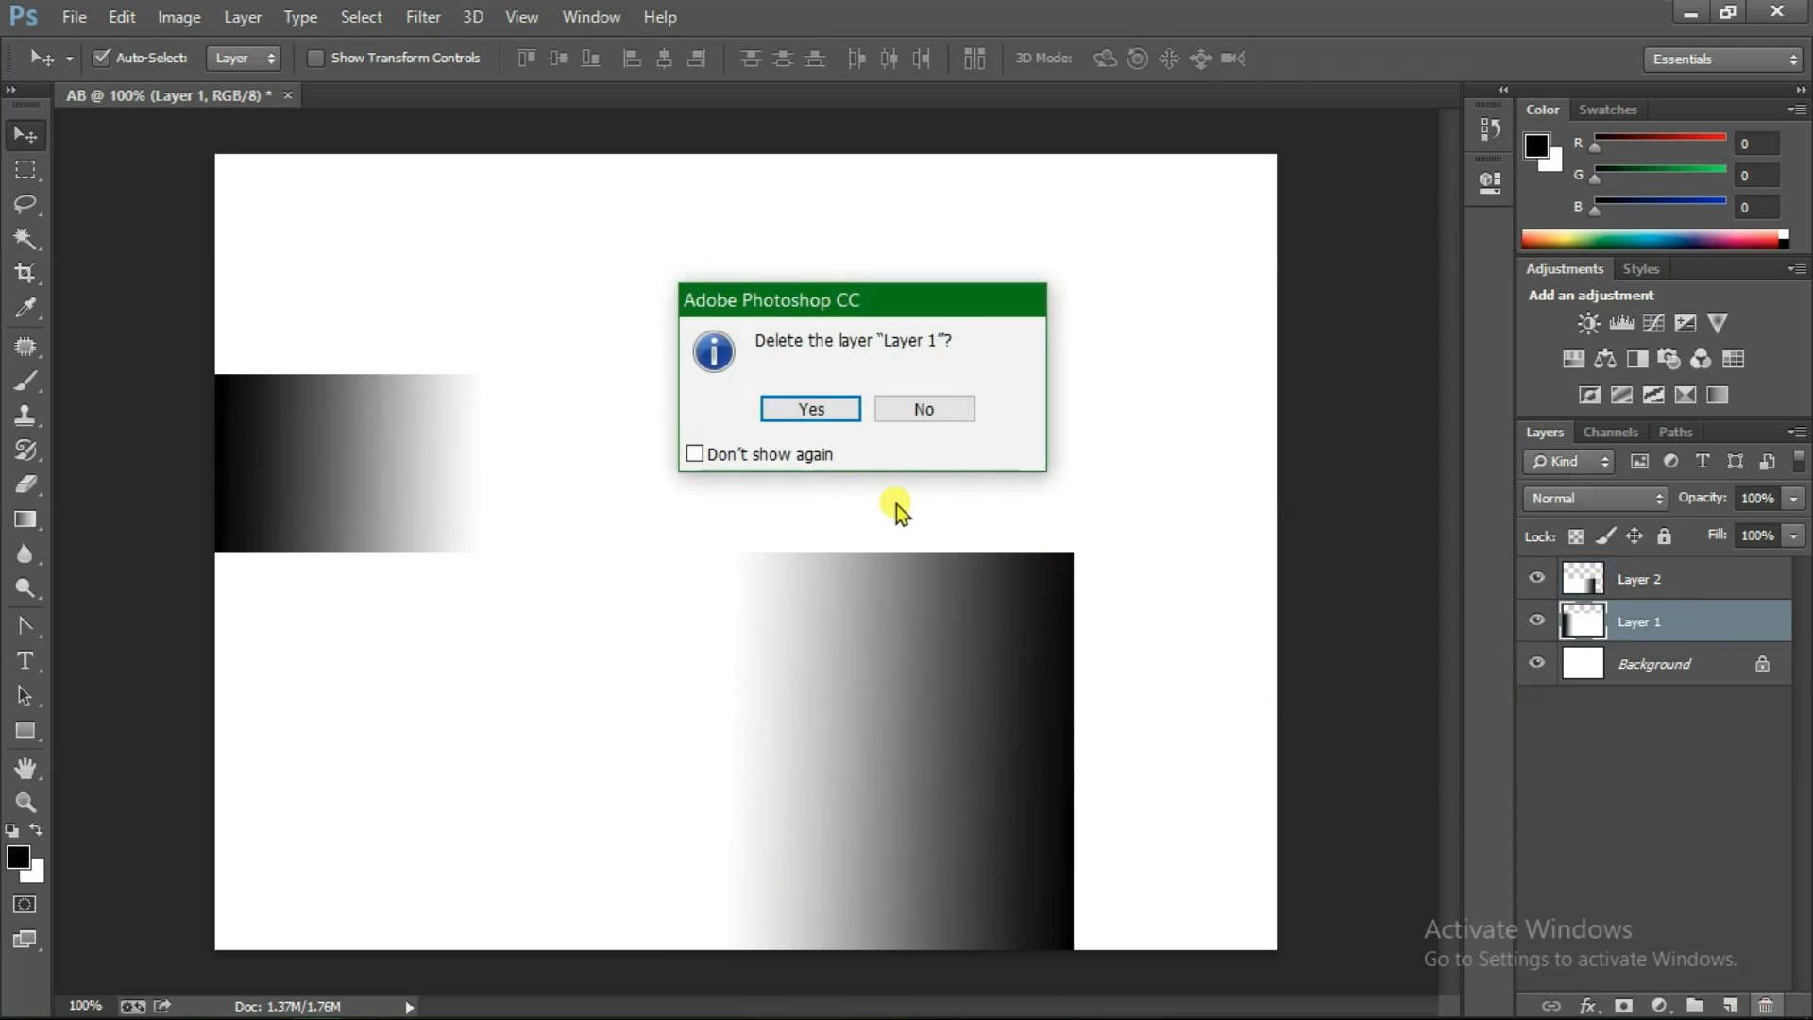
click(812, 409)
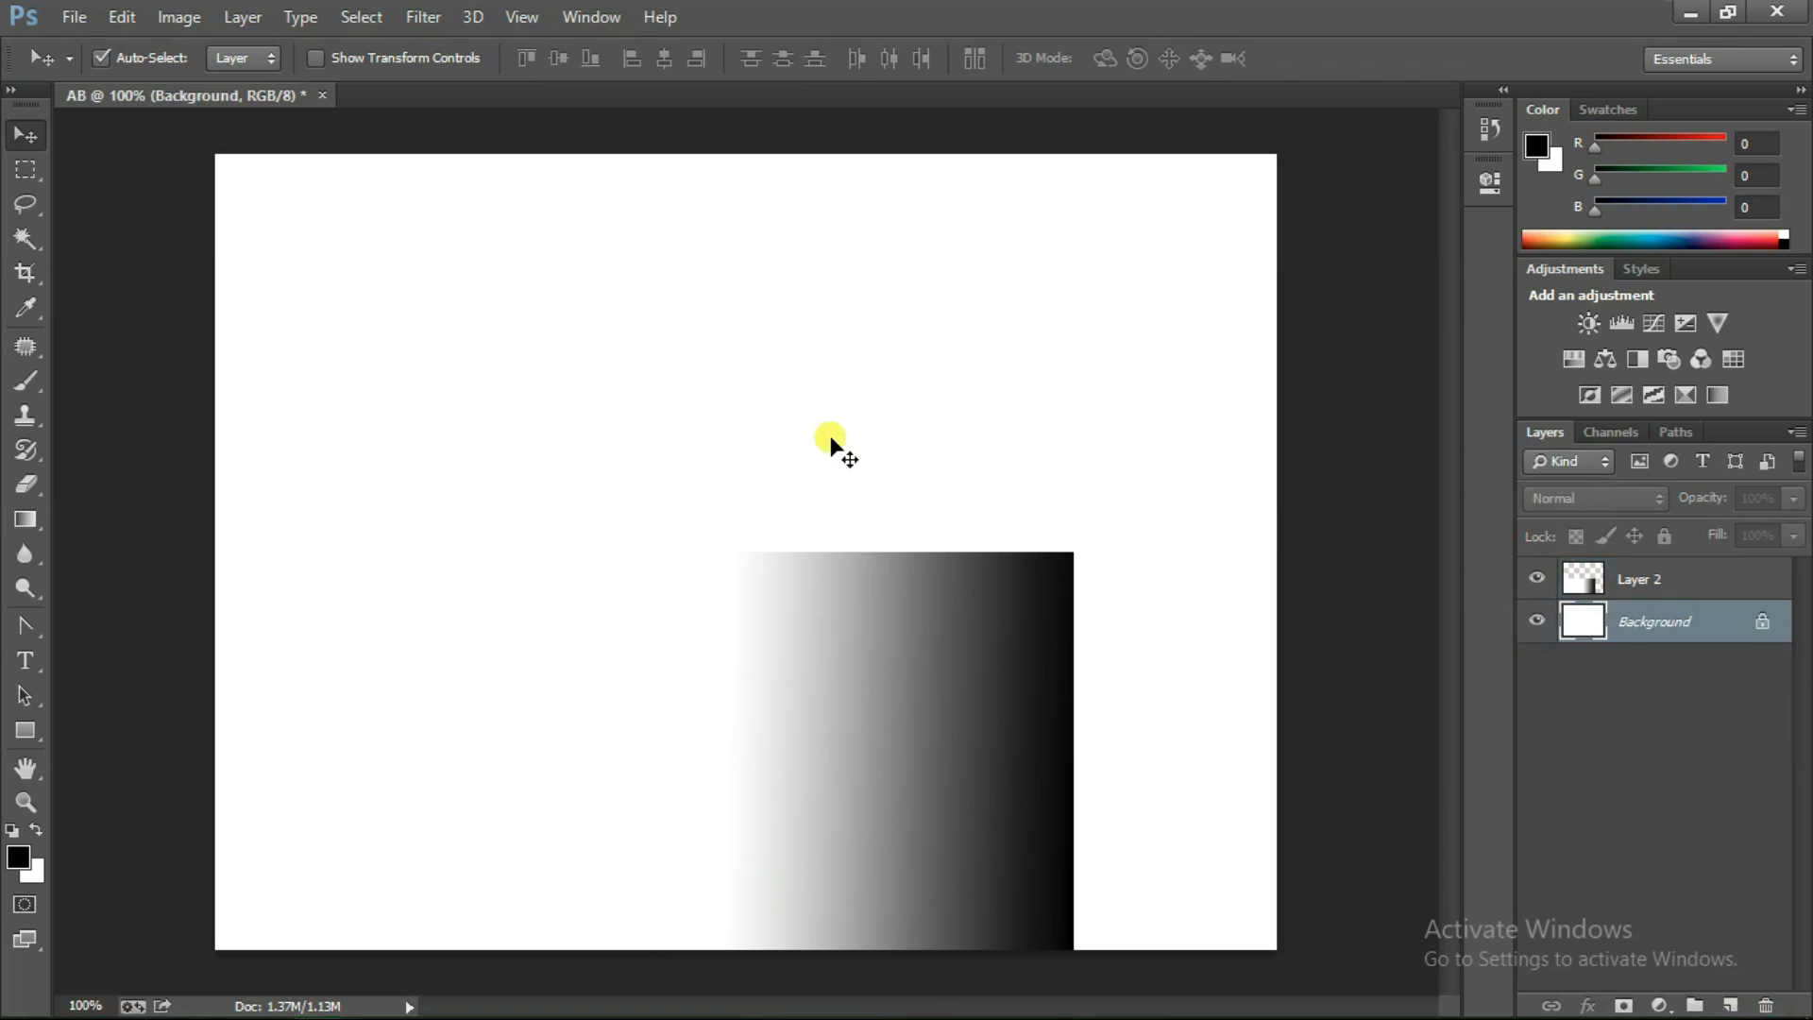
click(1696, 588)
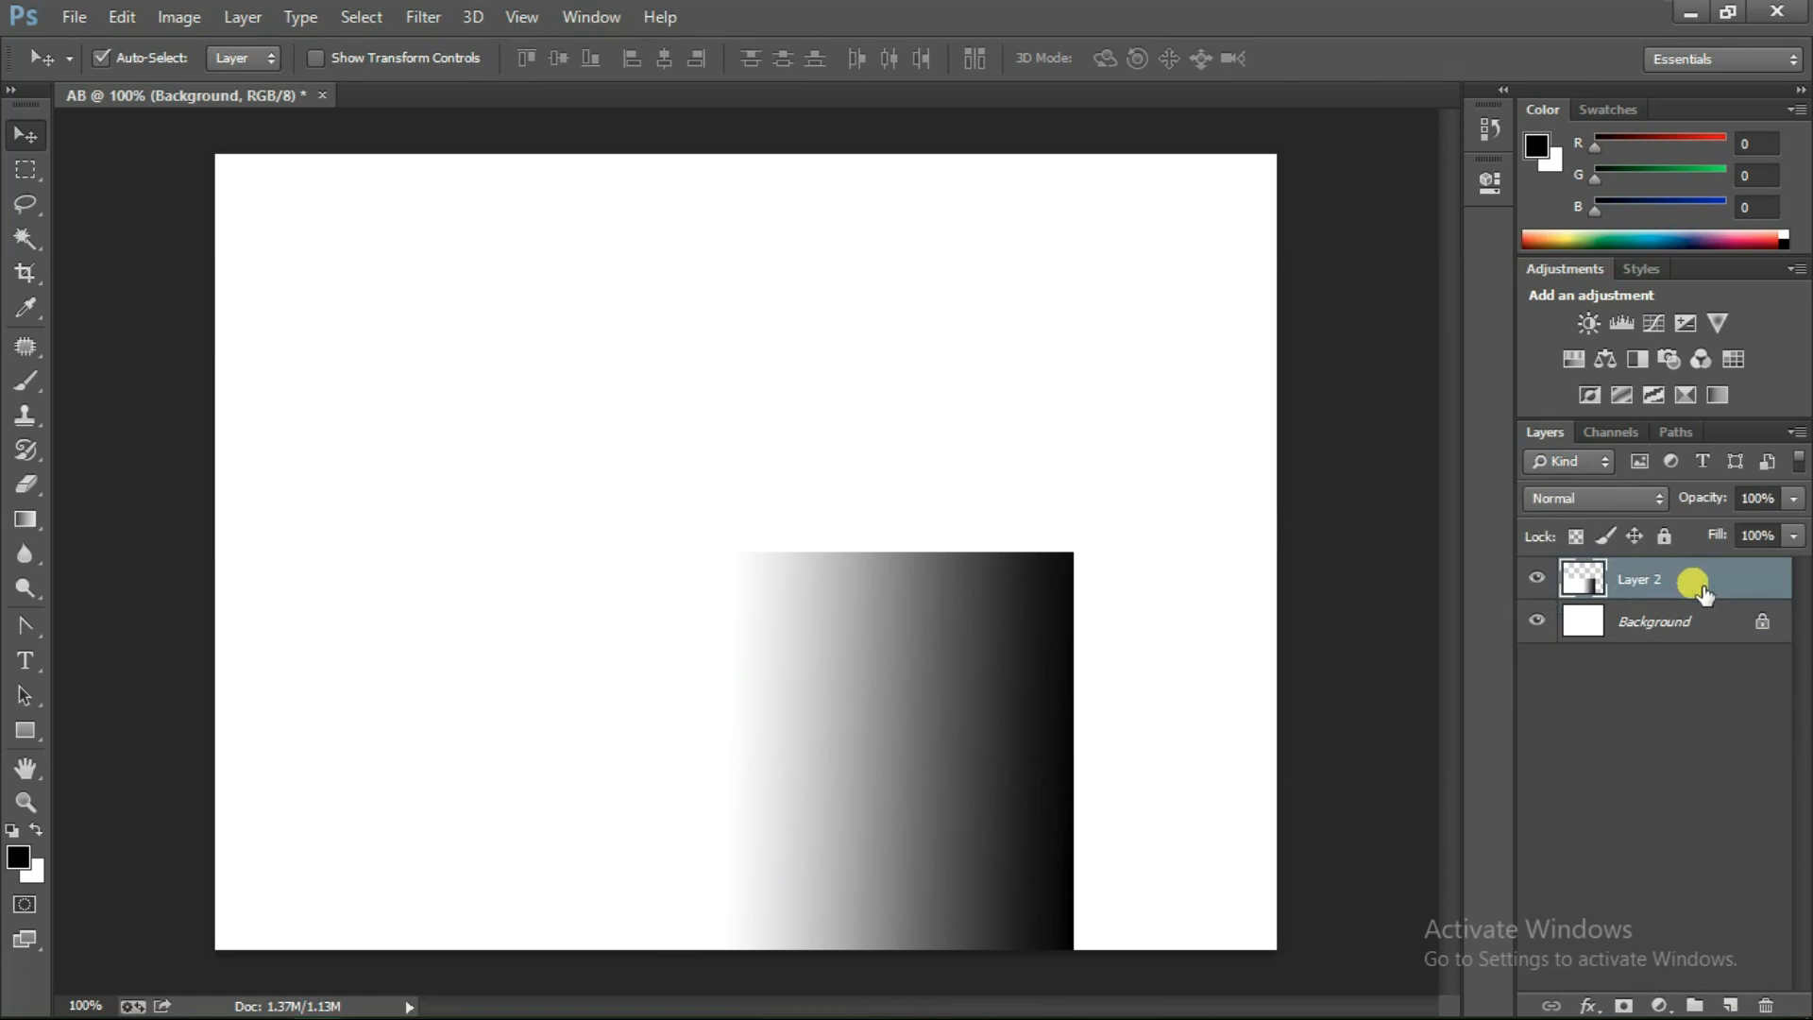
click(1768, 1006)
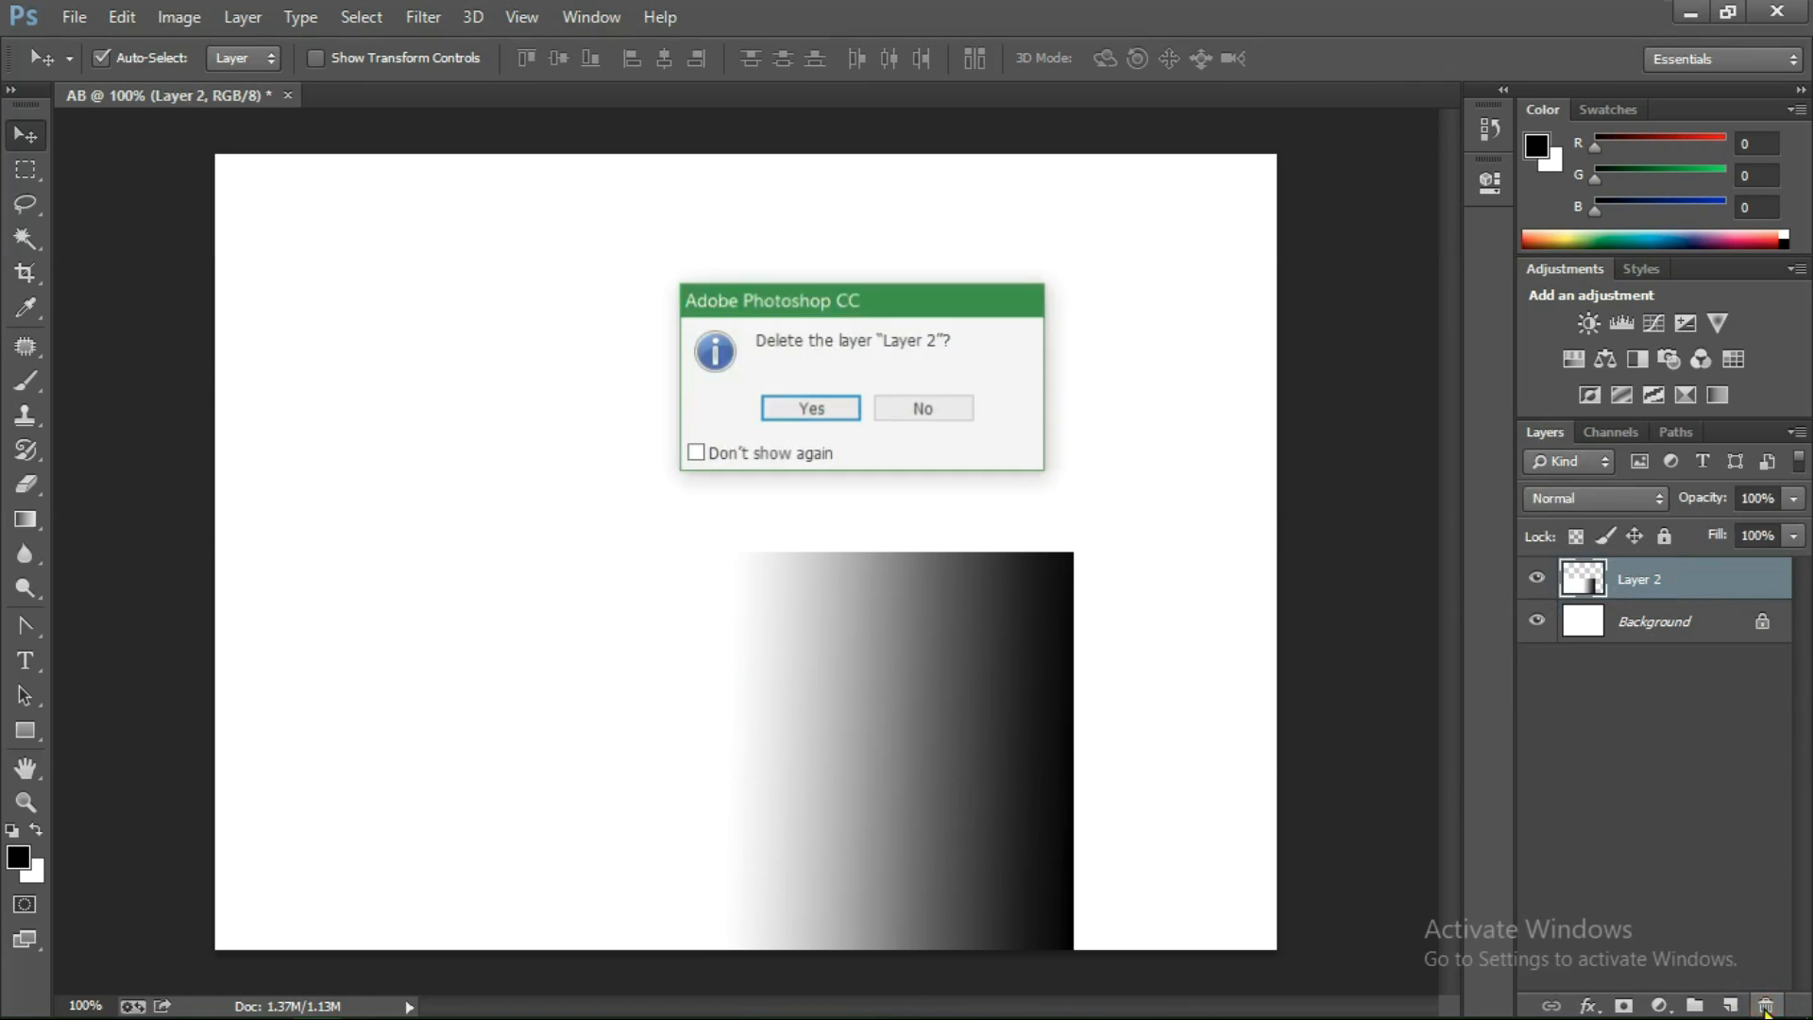
click(835, 410)
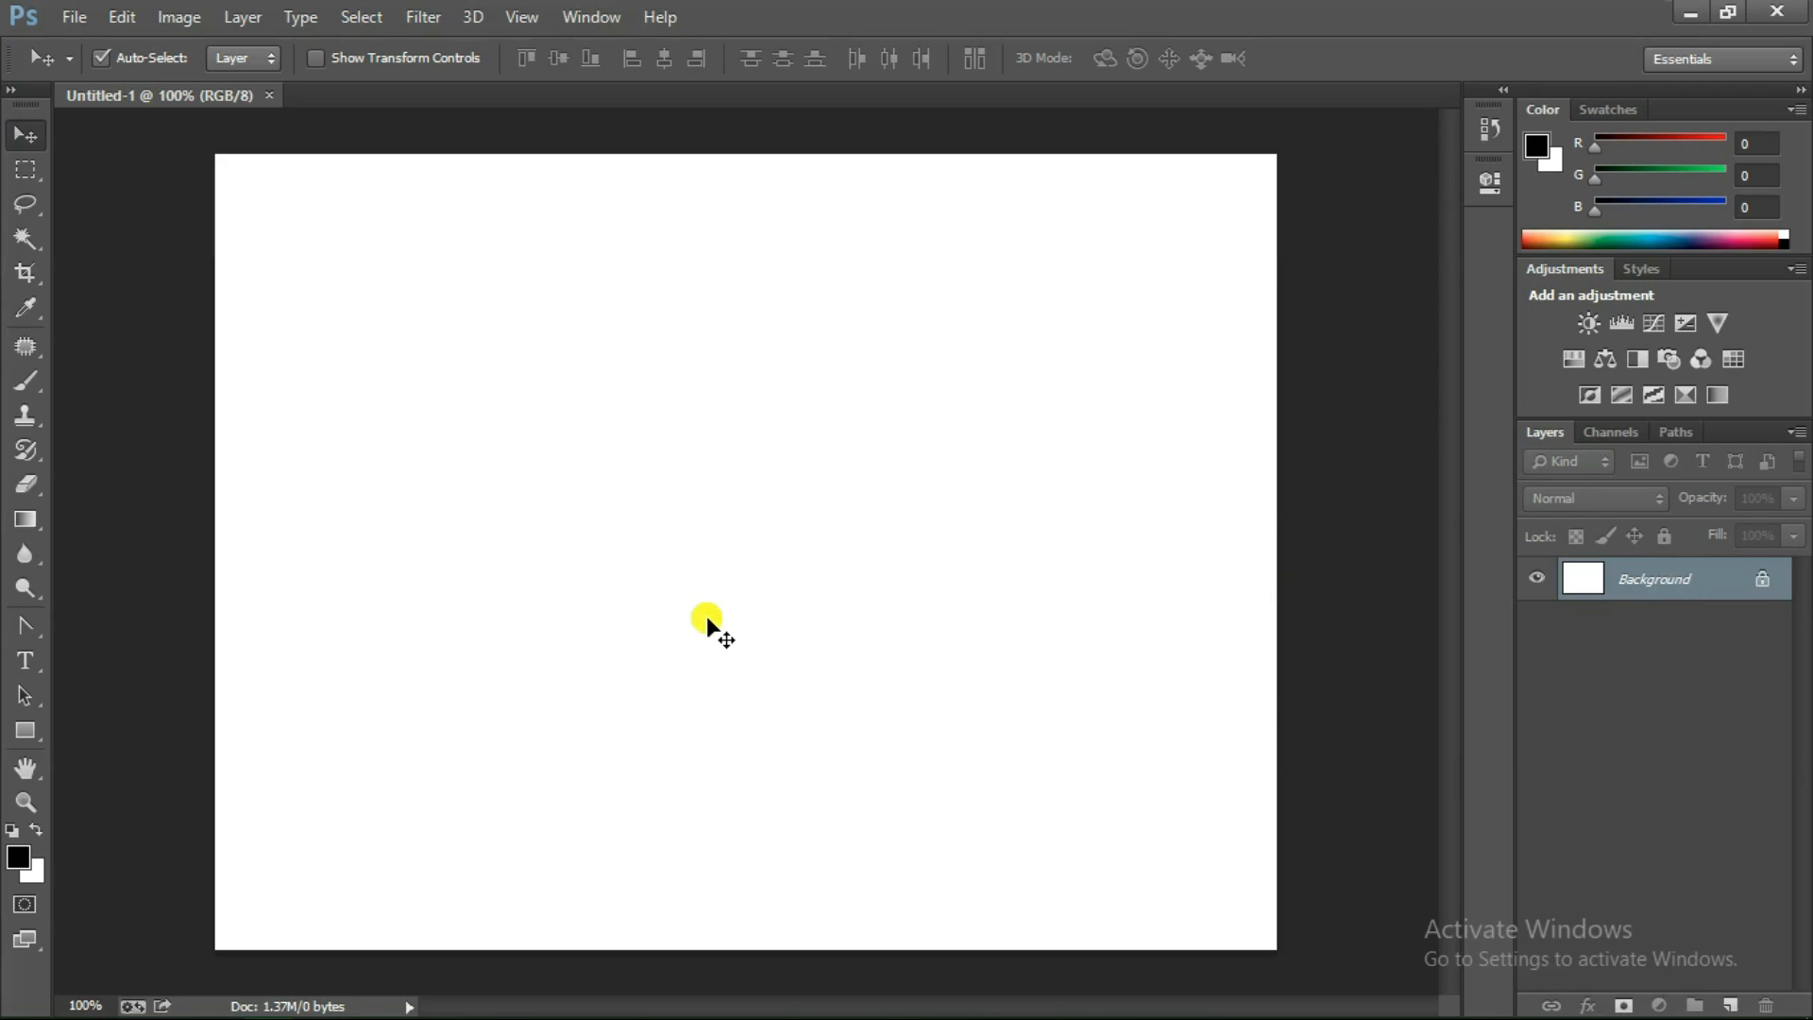
Create a black 200 x 200 px rectangle with the Rectangle tool at about X 211 px, Y 171 px
click(26, 737)
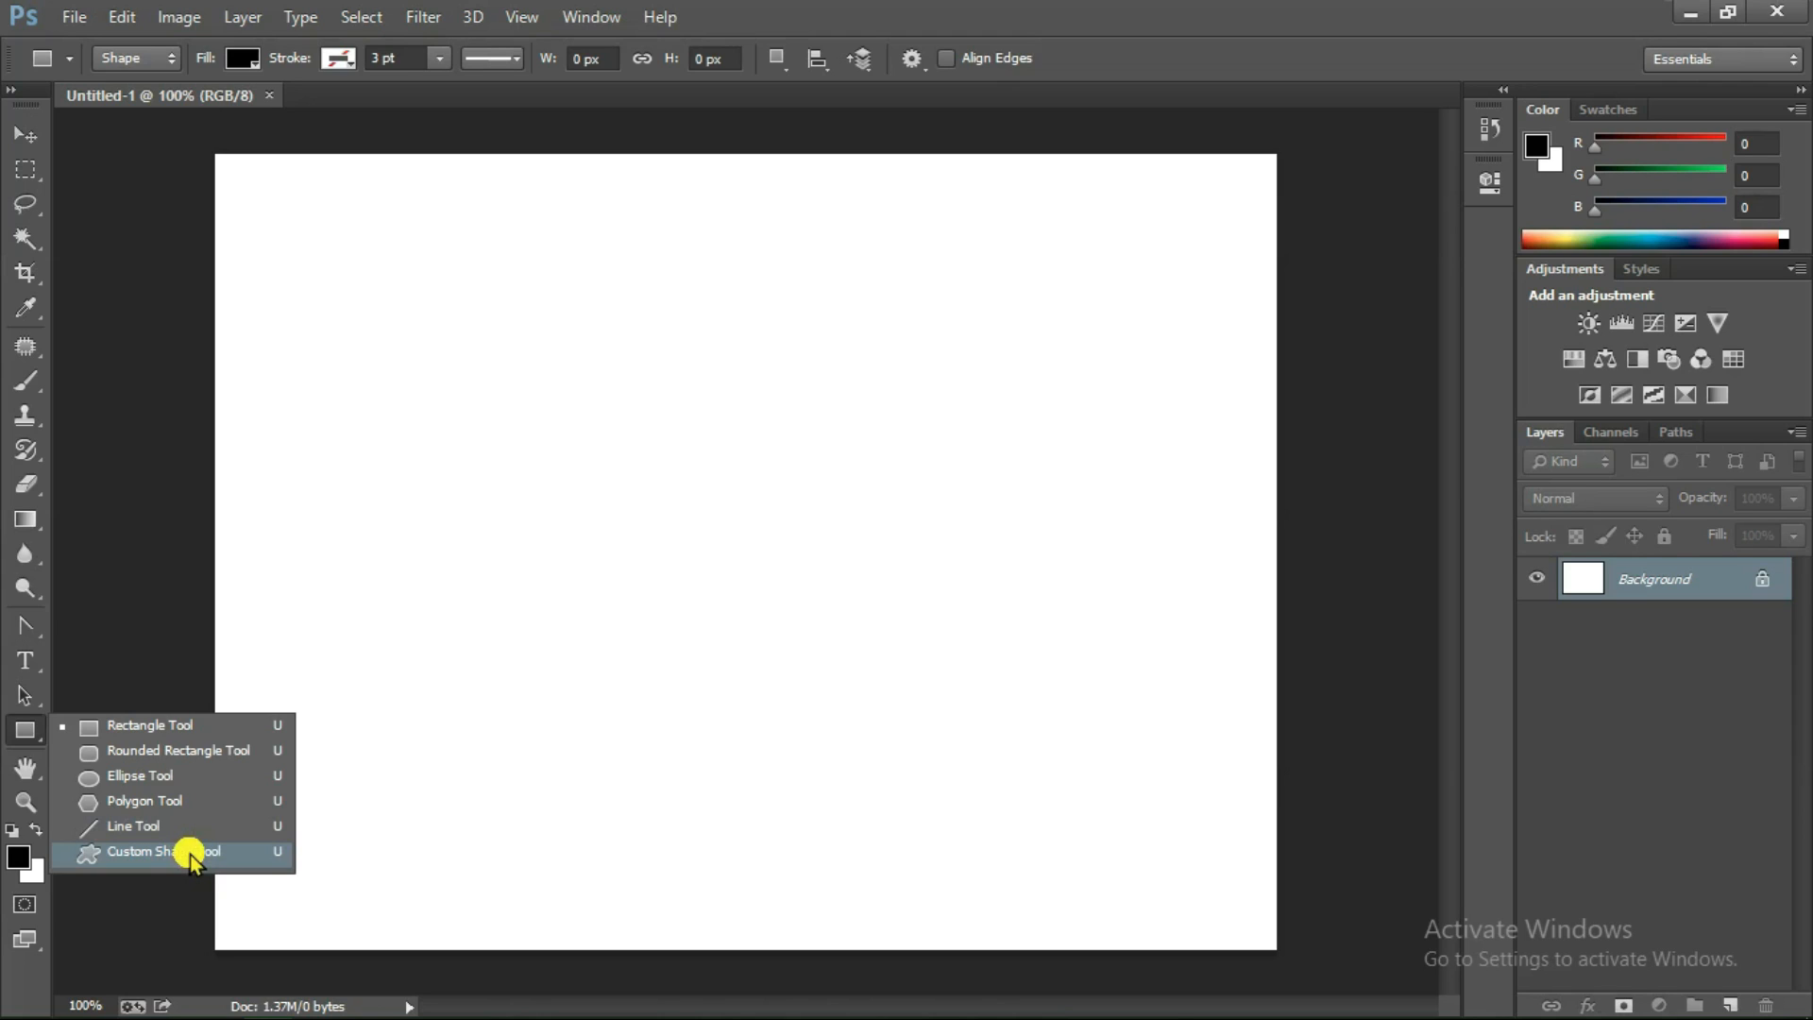
click(189, 728)
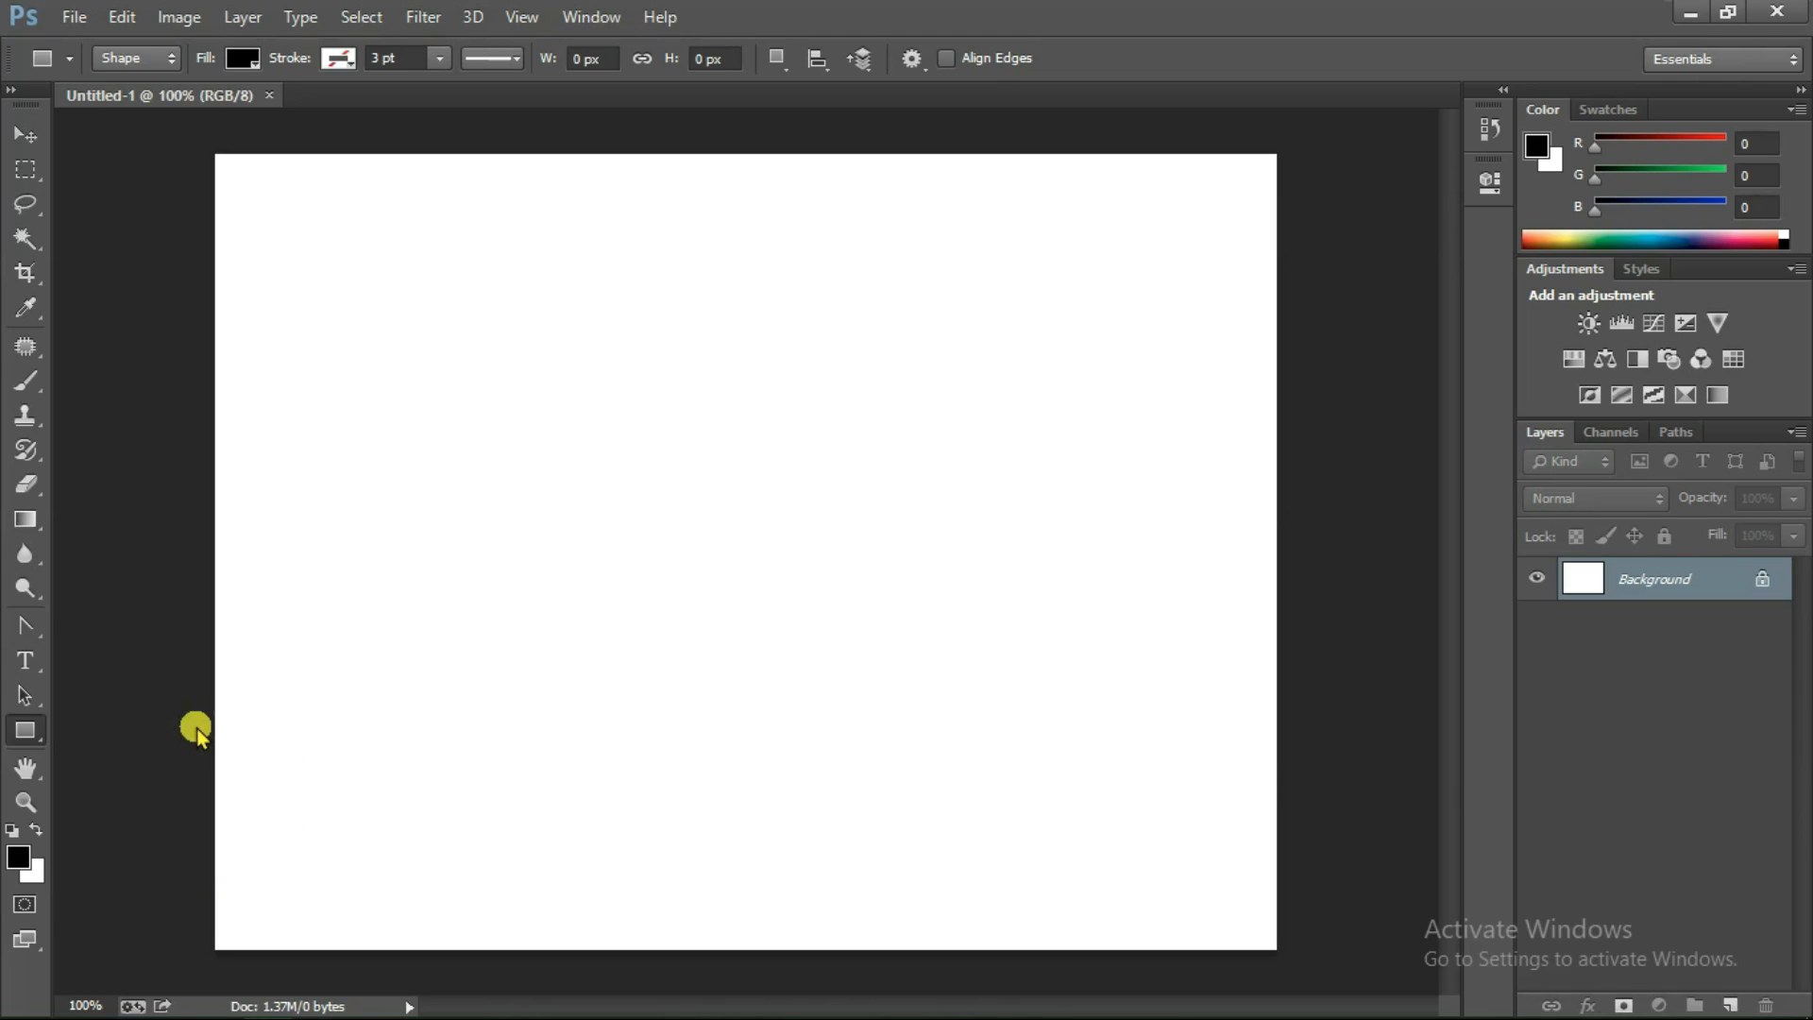
click(507, 393)
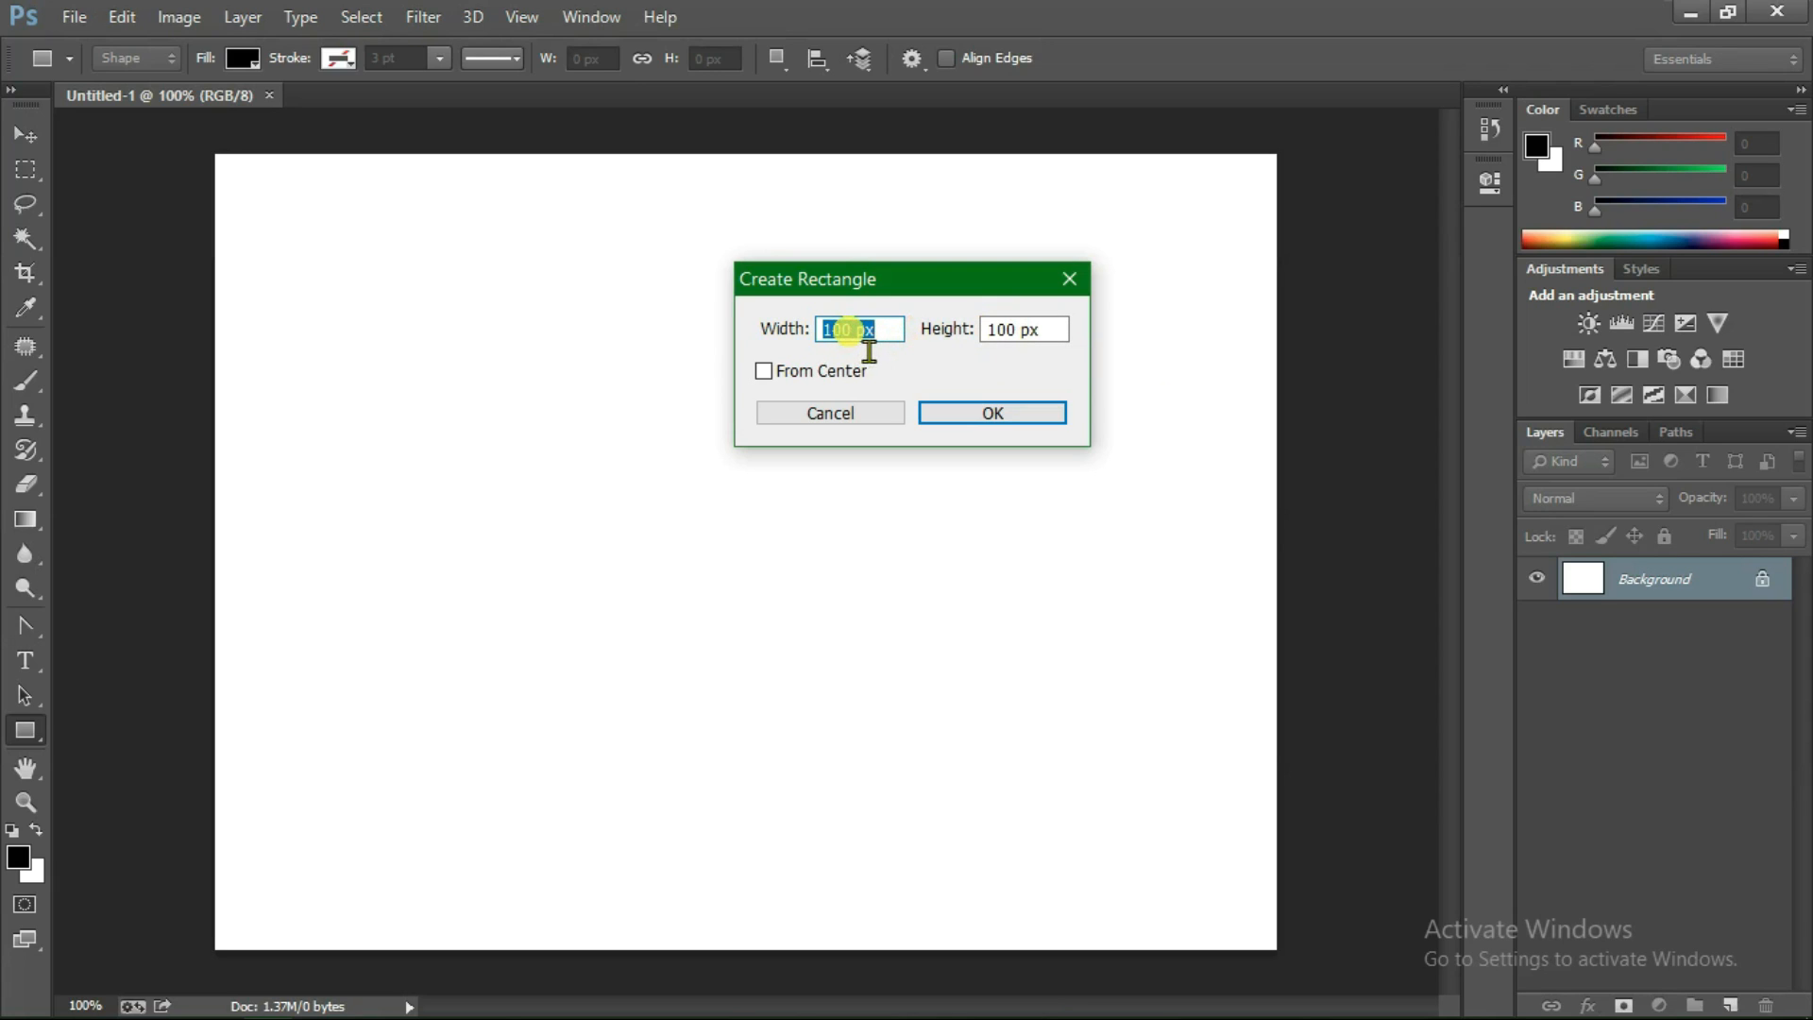
click(851, 329)
key(BackSpace)
key(BackSpace)
key(BackSpace)
text(200)
click(1019, 331)
key(BackSpace)
key(BackSpace)
key(BackSpace)
key(BackSpace)
text(200)
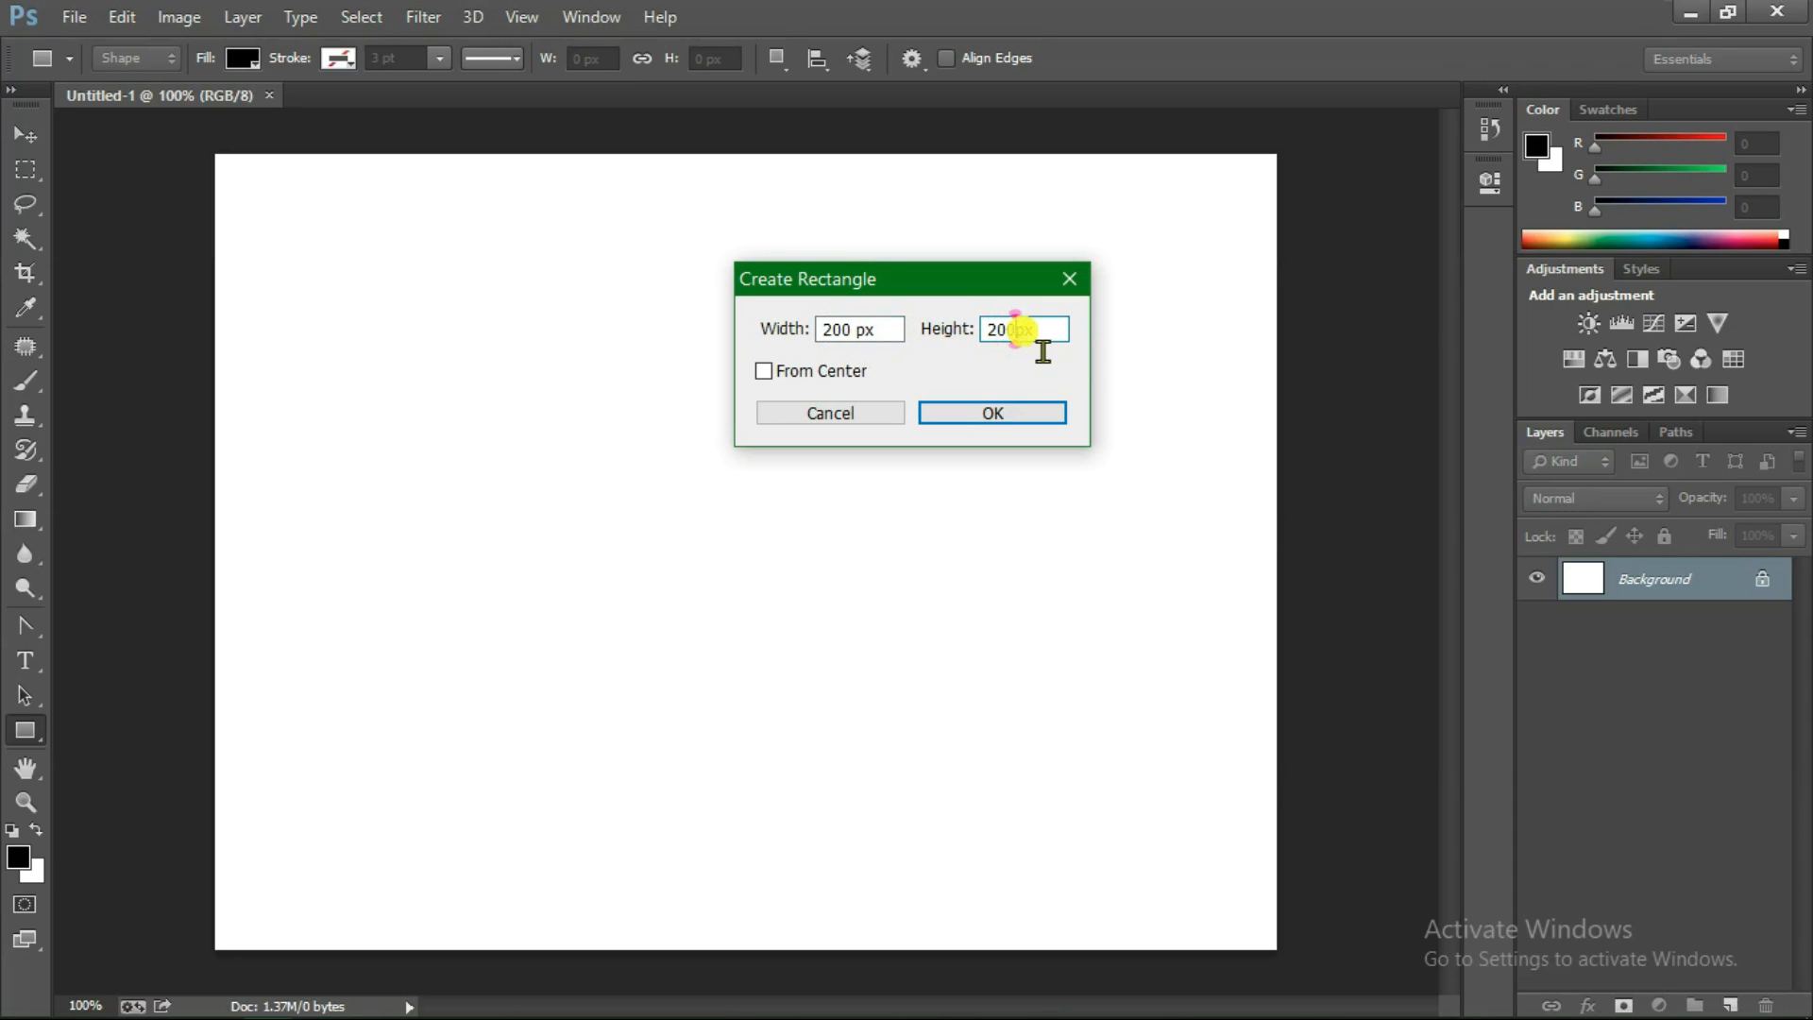
click(1008, 412)
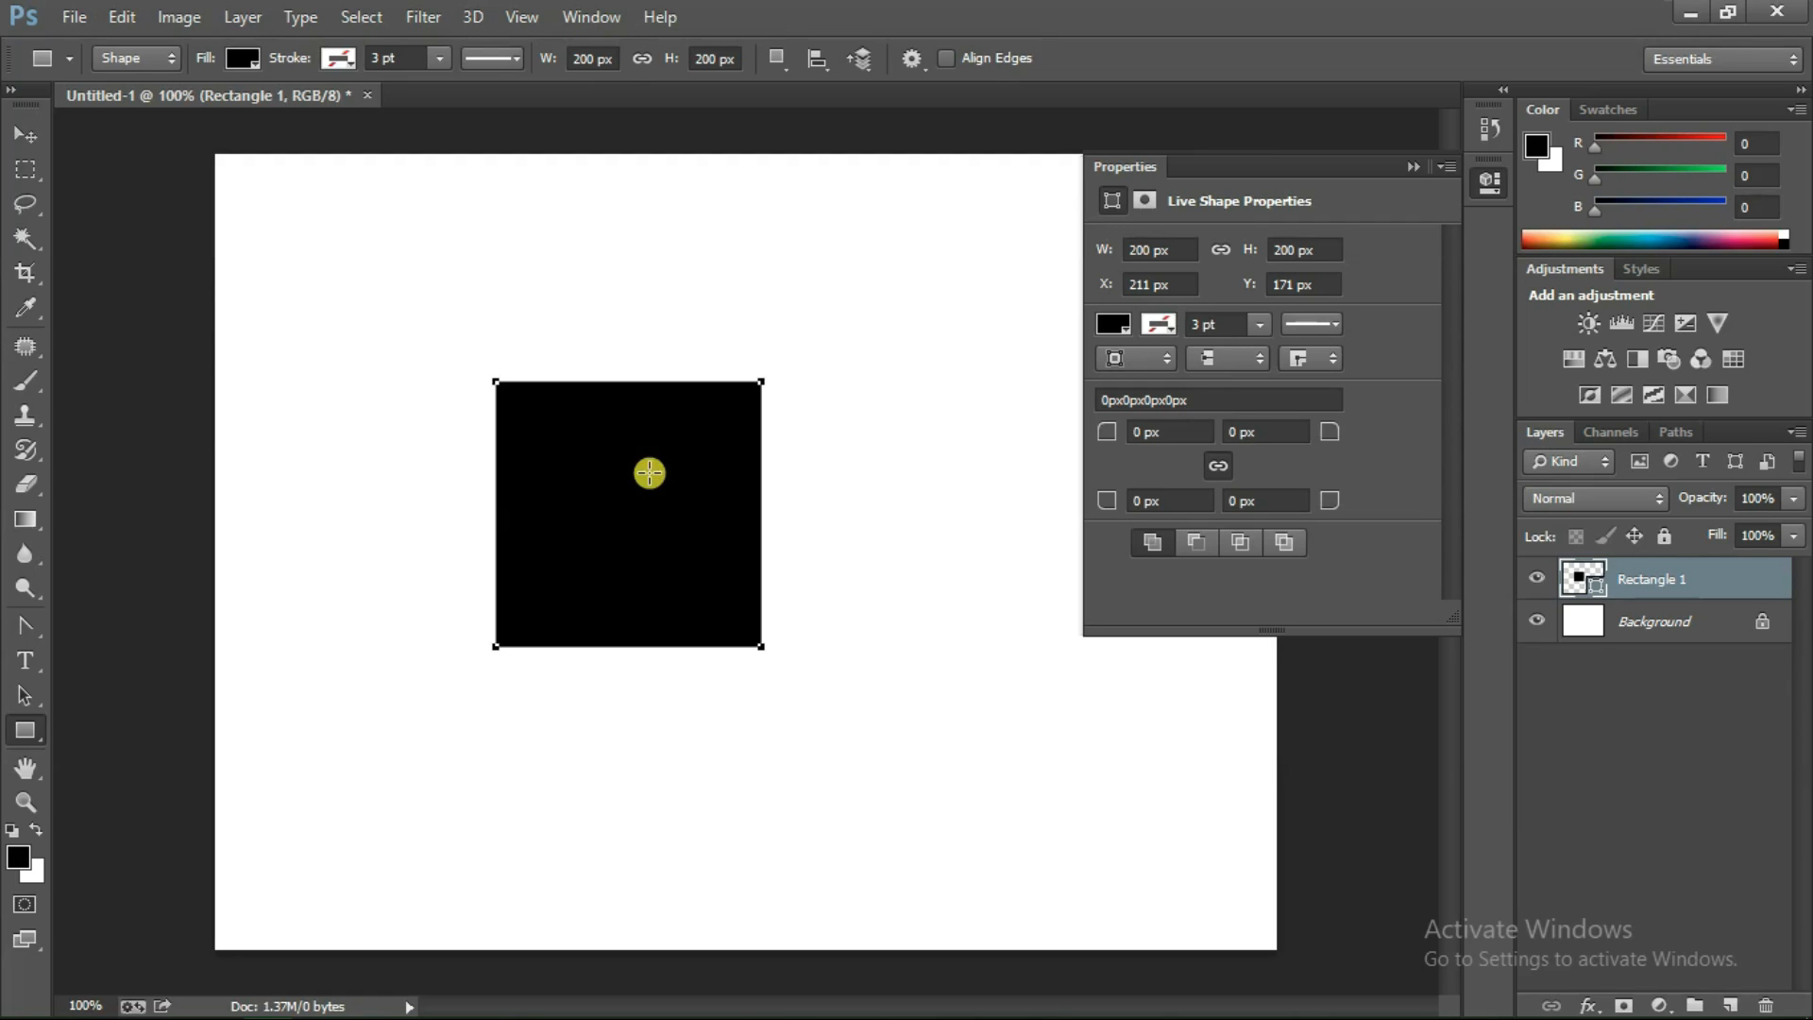
Set the rectangle's width to 600 px and move it up and left to about X 39 px, Y 102 px
click(1152, 251)
scroll(1152, 250, up, 4)
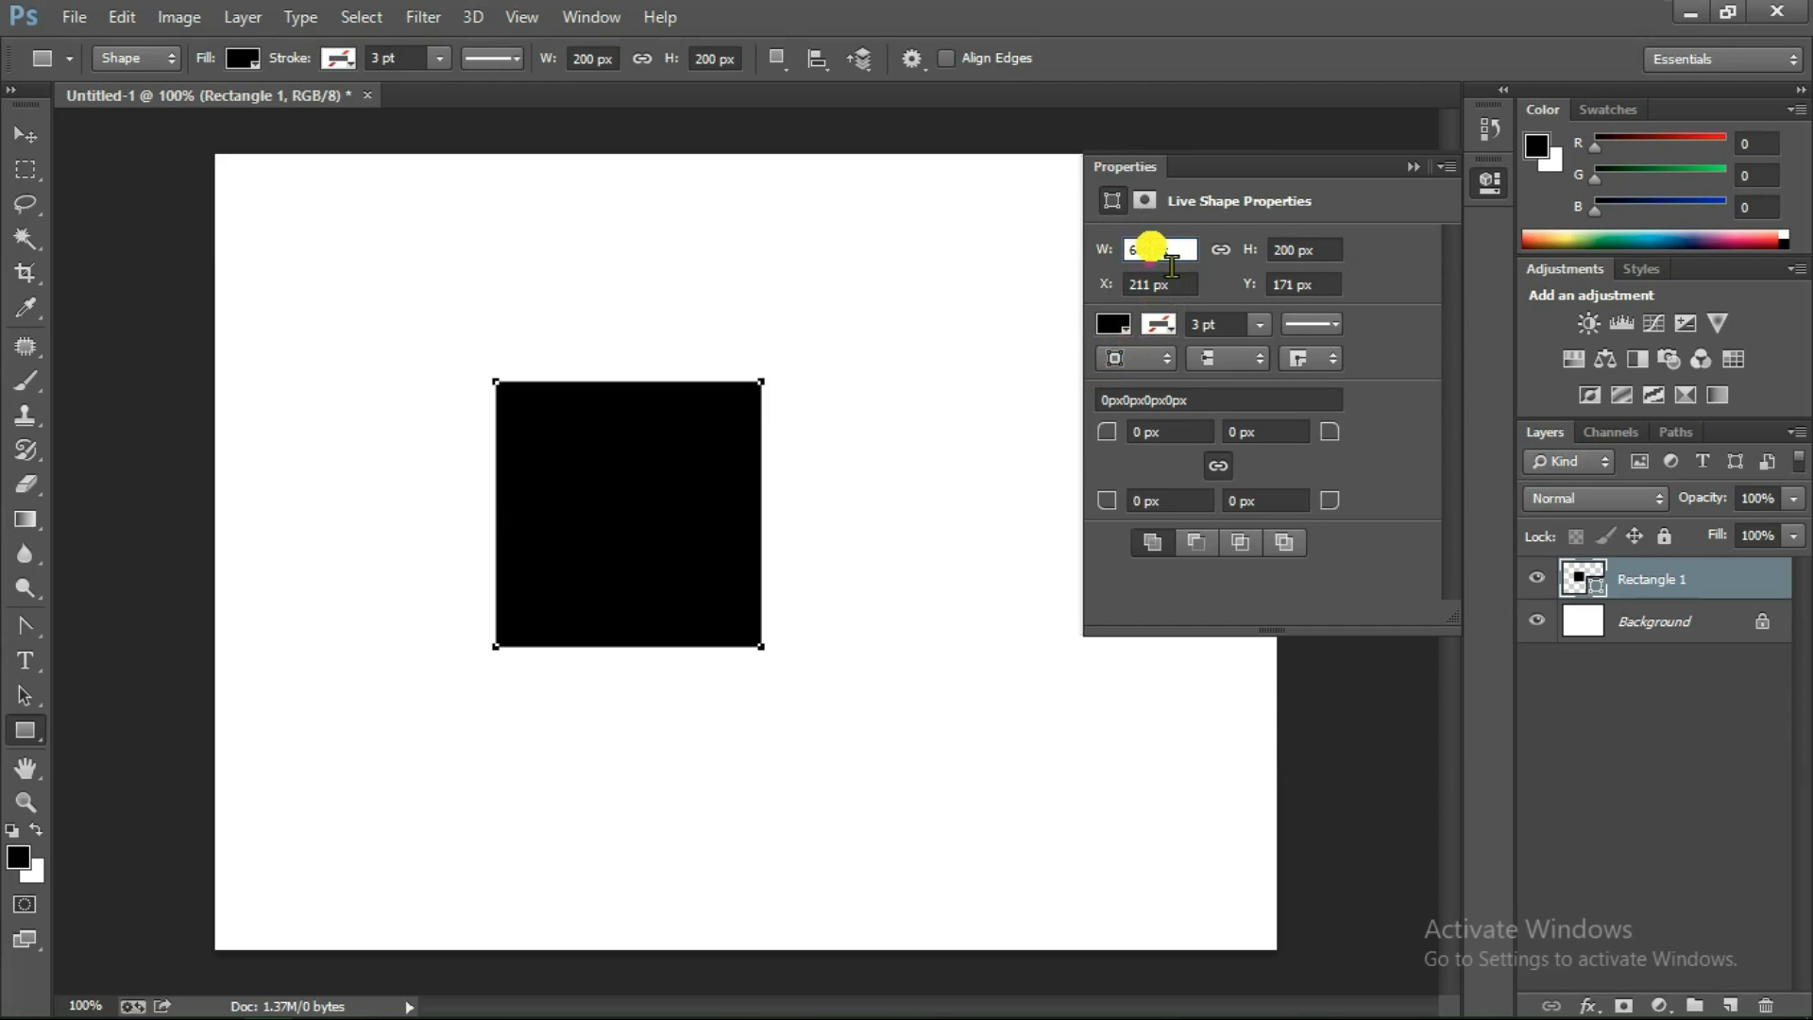
key(Return)
key(v)
drag(746, 543, 513, 444)
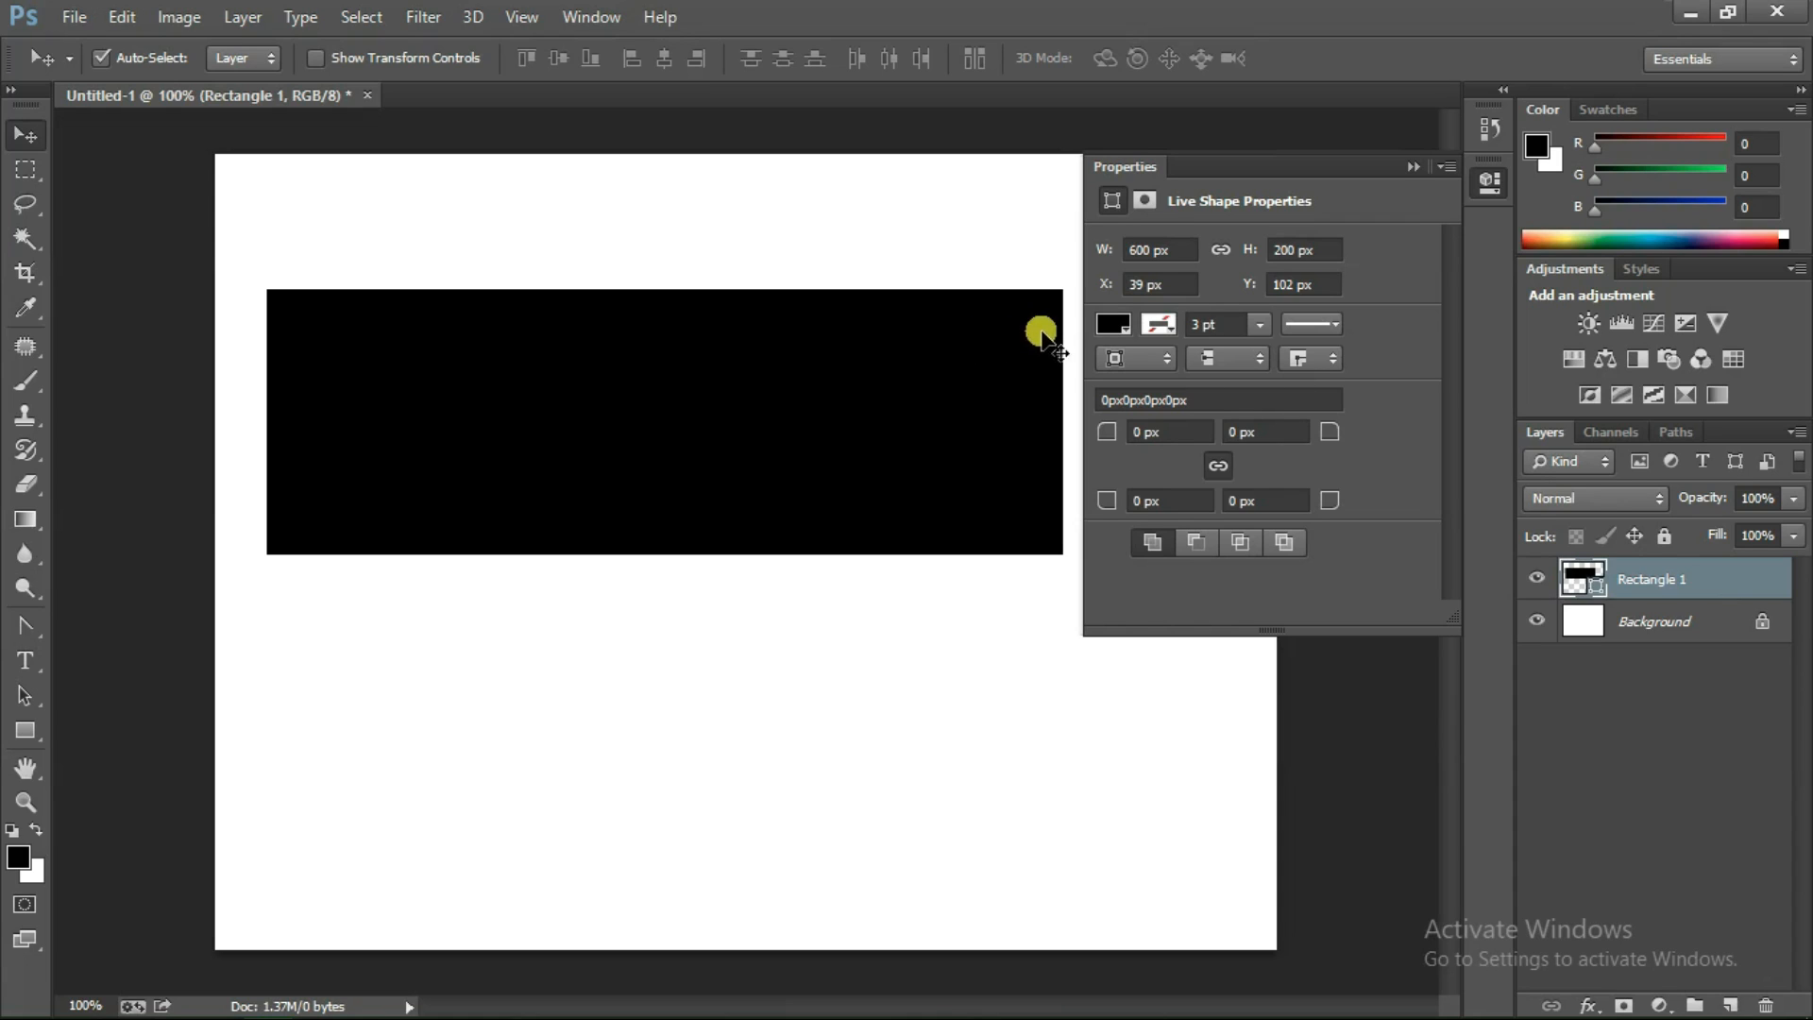
Set the rectangle's height to 300 px
click(1297, 251)
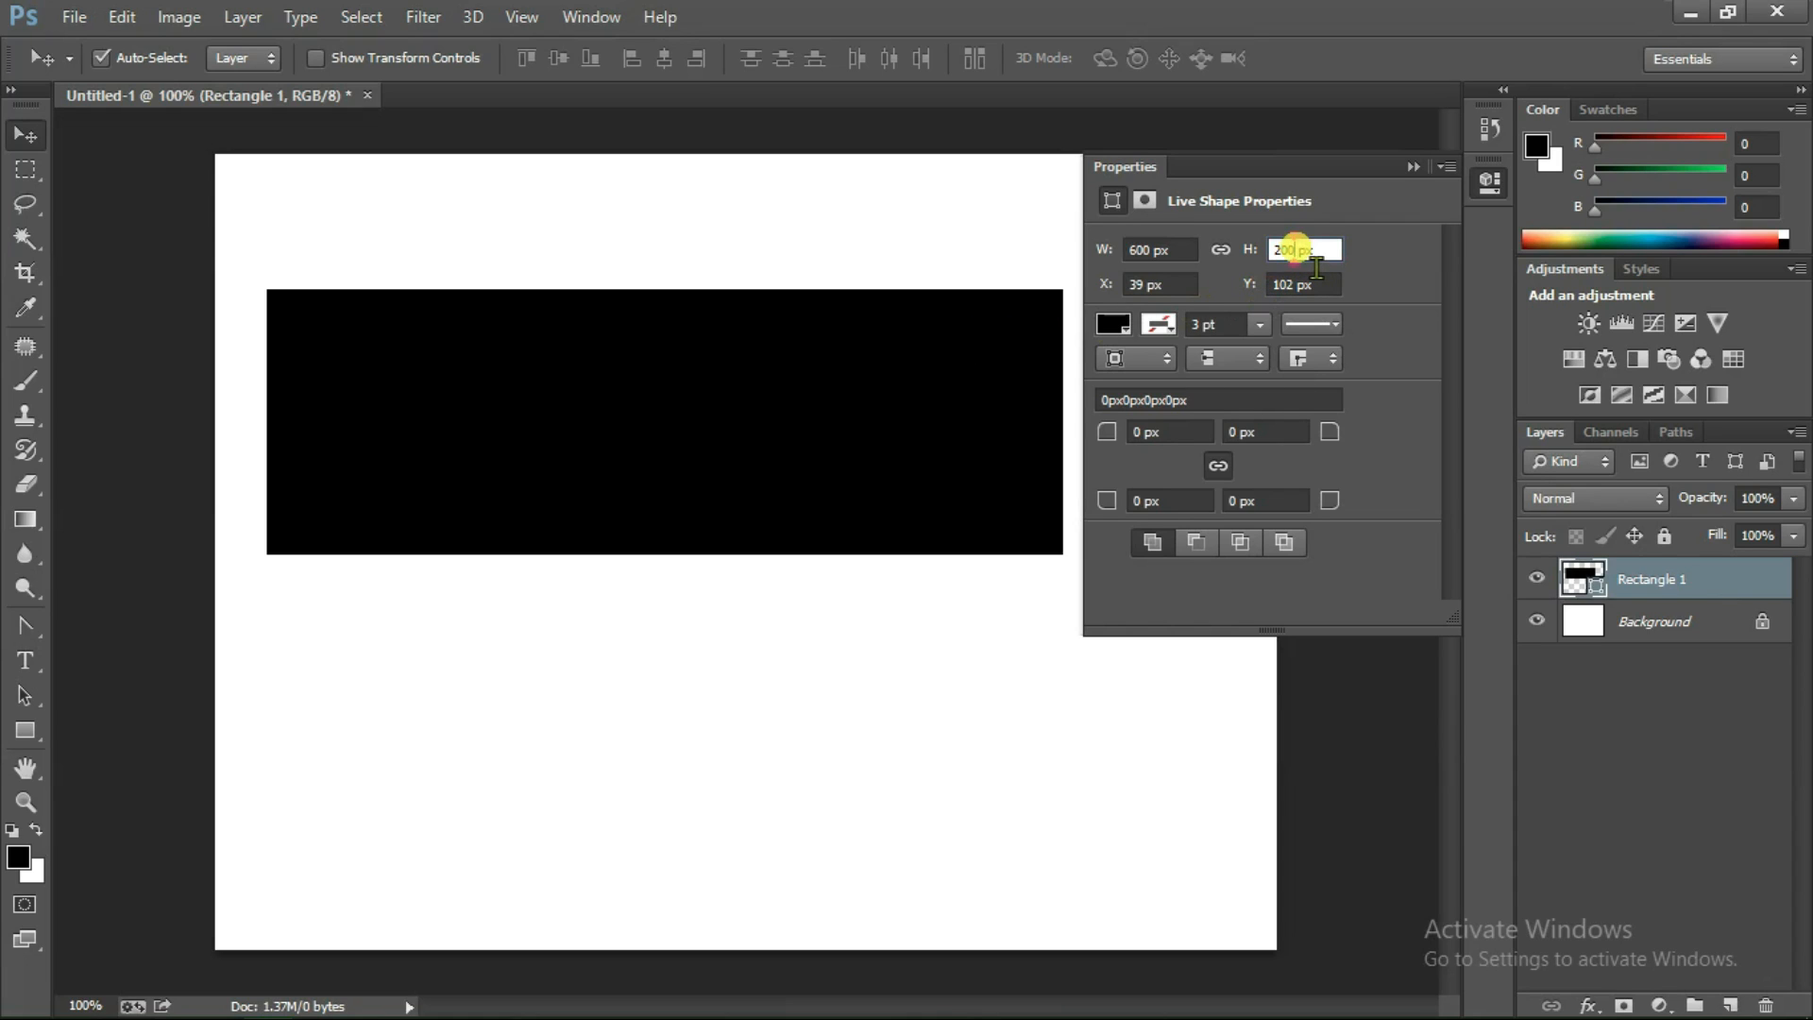
key(BackSpace)
key(BackSpace)
key(BackSpace)
text(300)
key(Return)
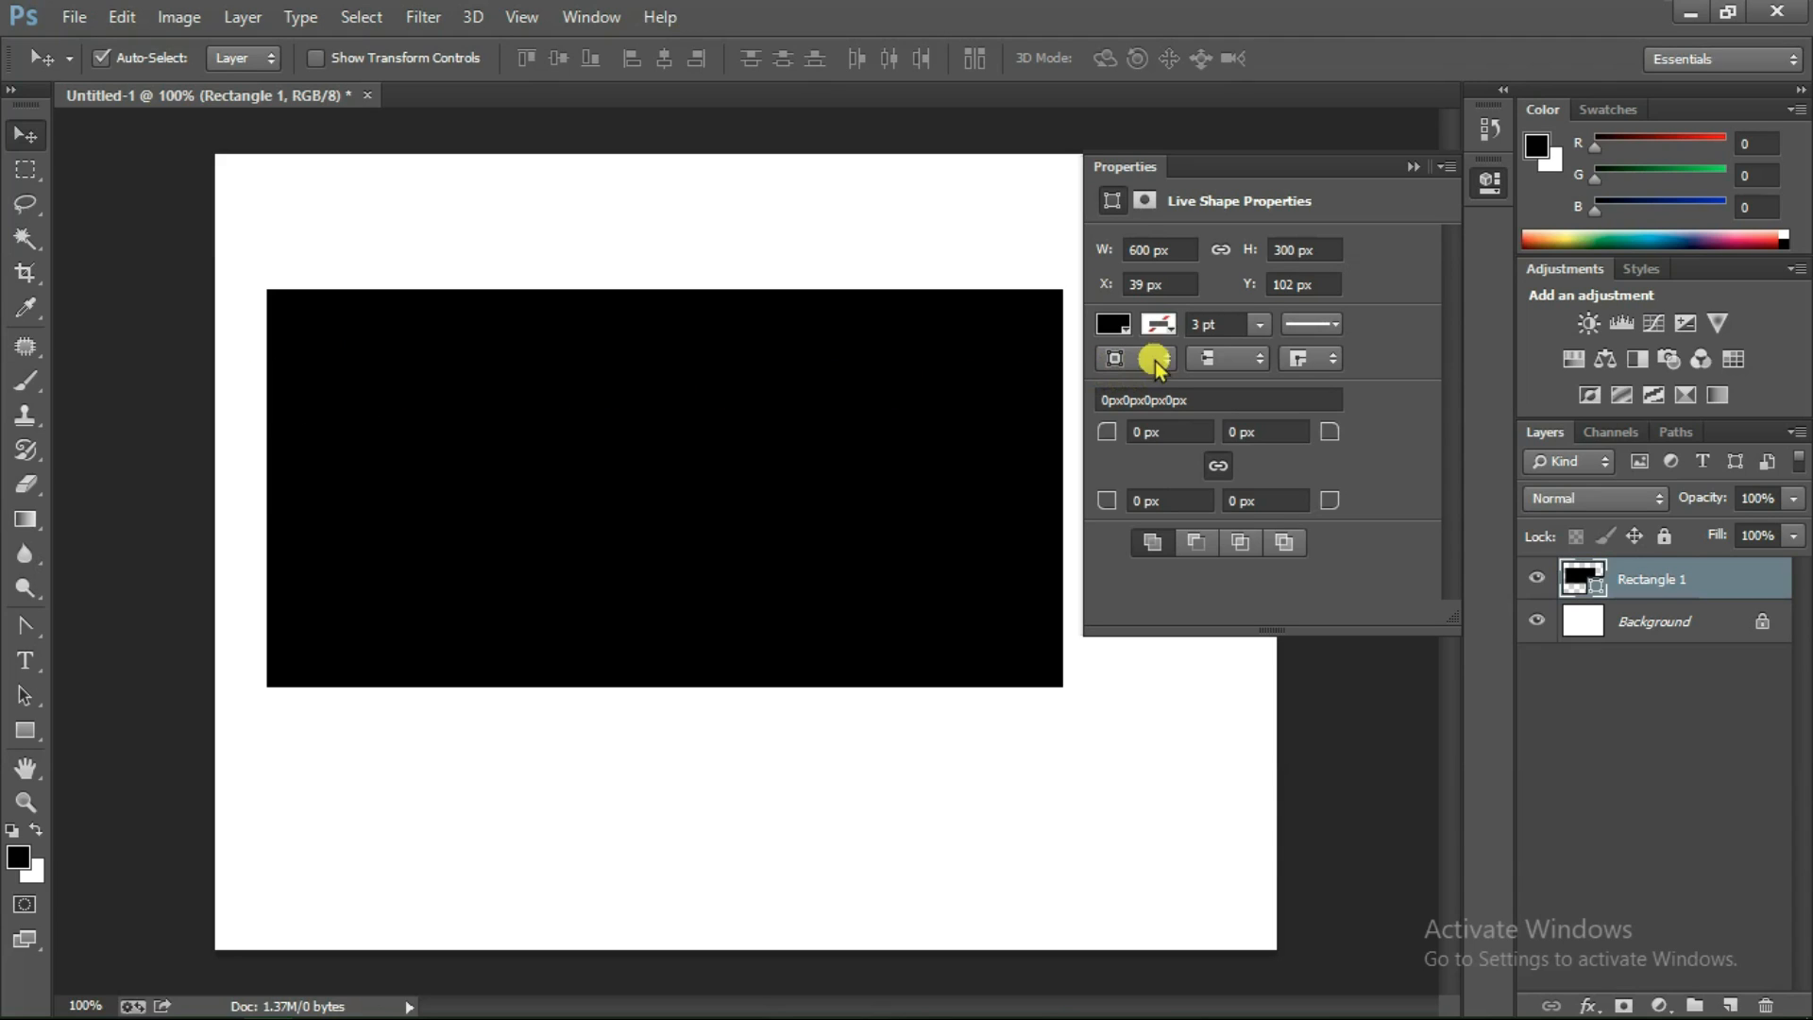
Position the rectangle exactly at X 100 px and Y 50 px, and narrow the Properties panel to uncover it
click(1155, 288)
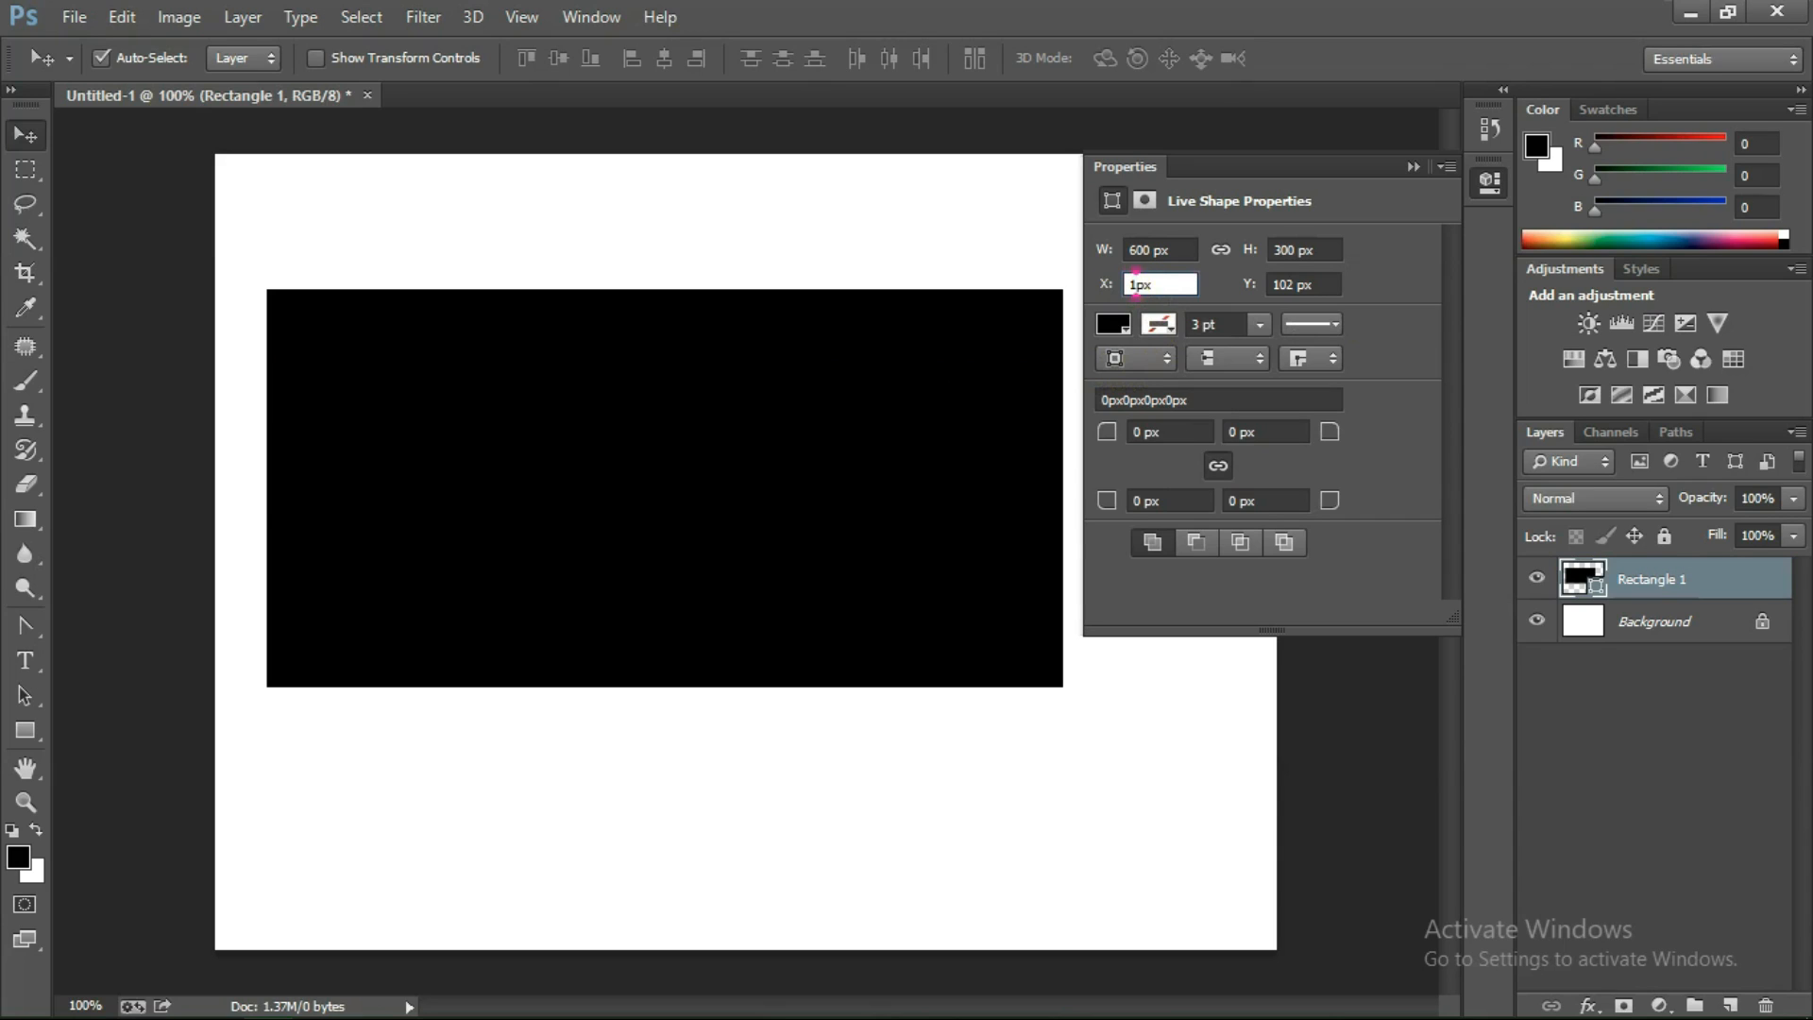
text(100)
key(Return)
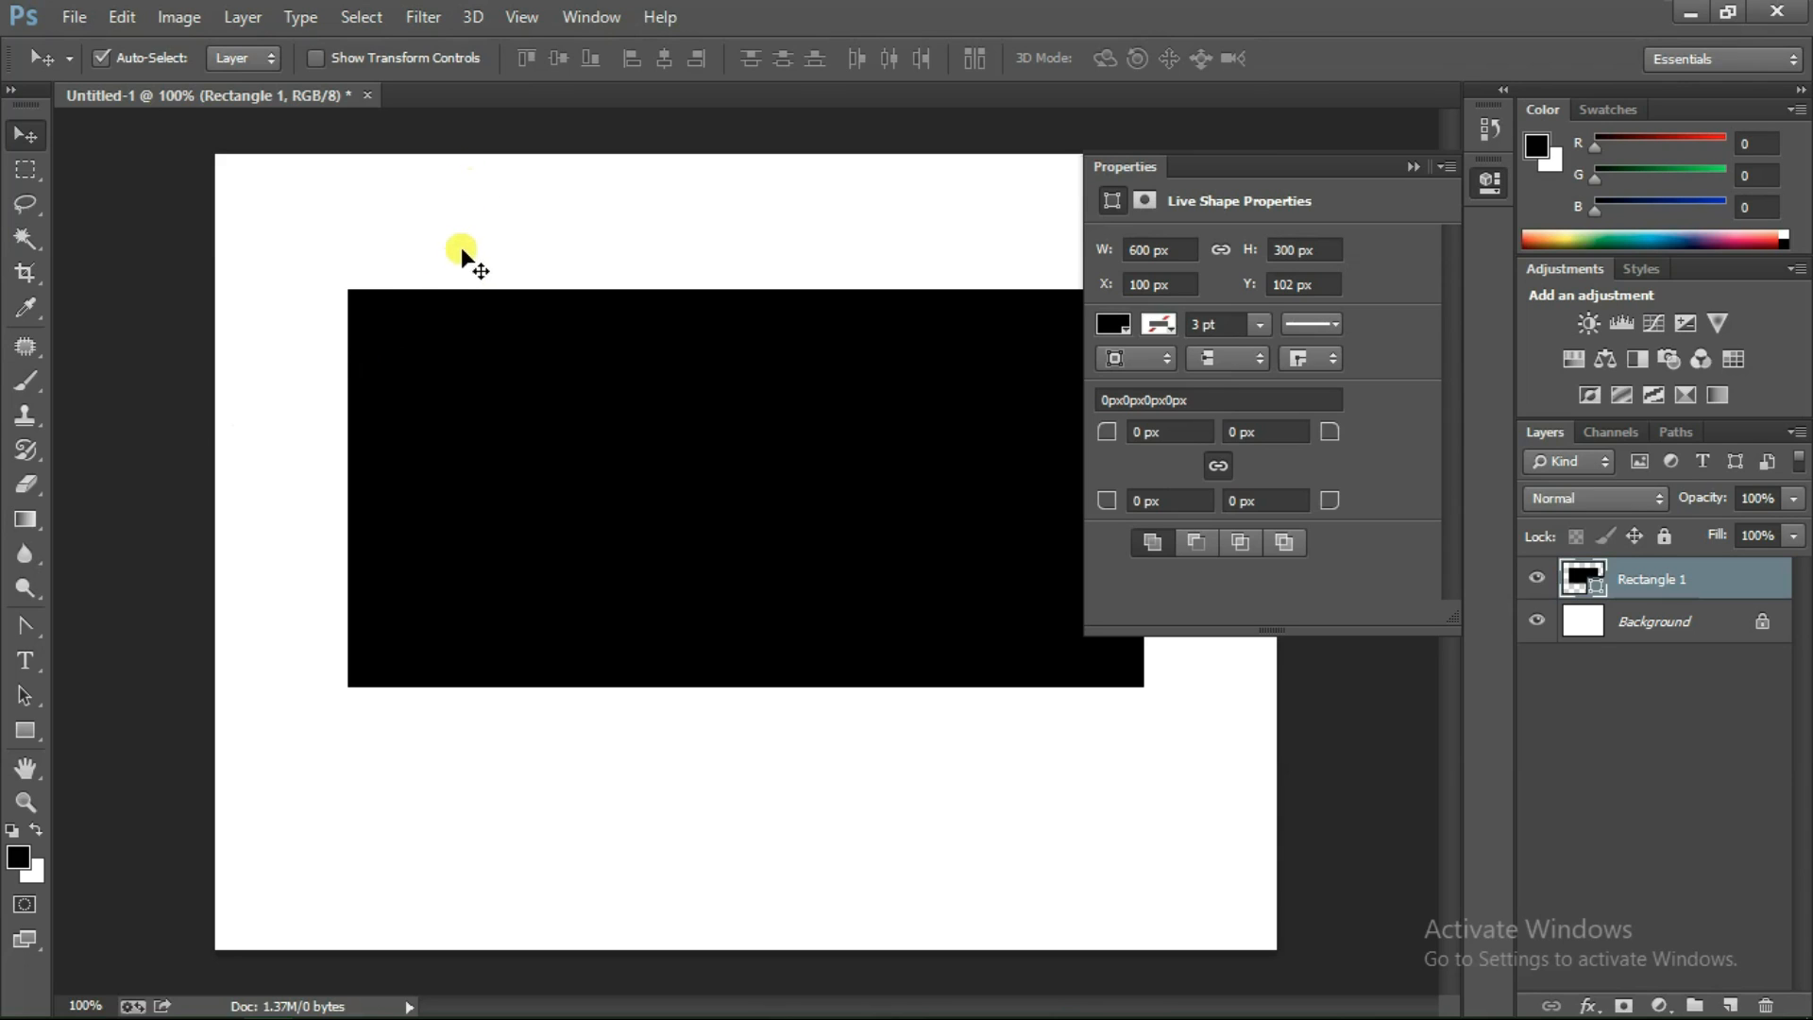
click(1292, 283)
key(BackSpace)
key(BackSpace)
key(BackSpace)
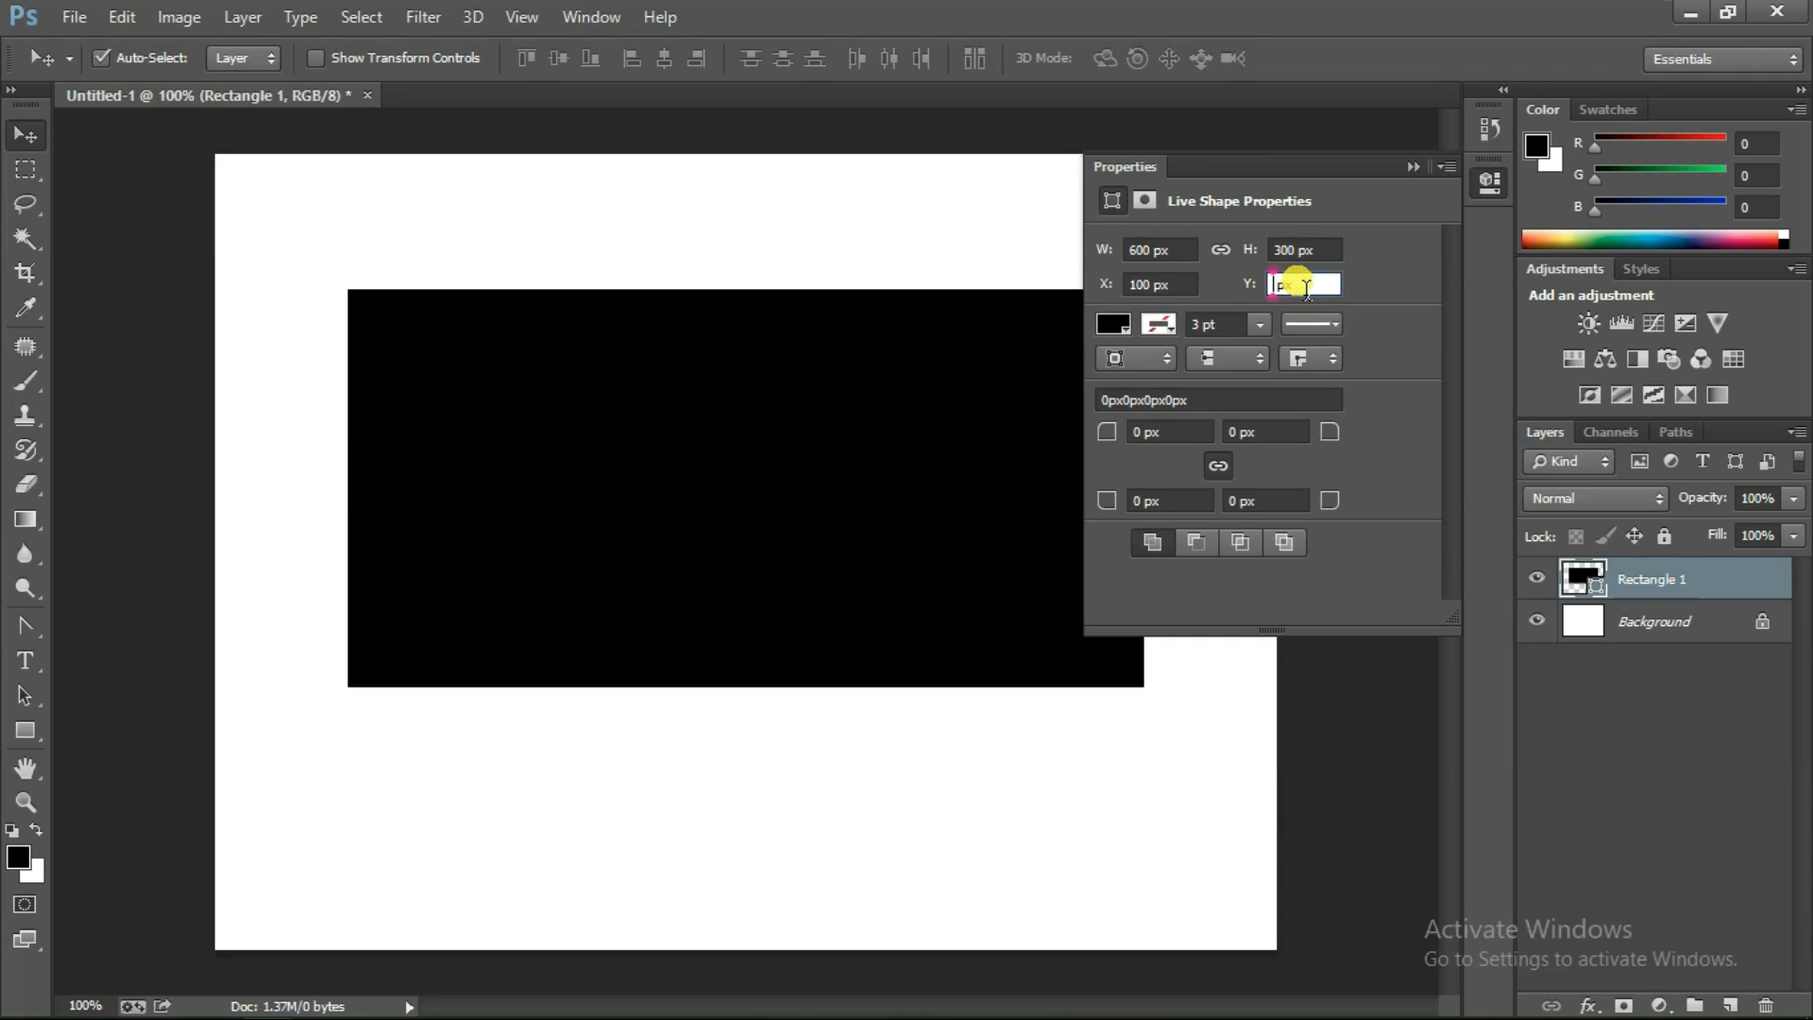
text(50)
key(Return)
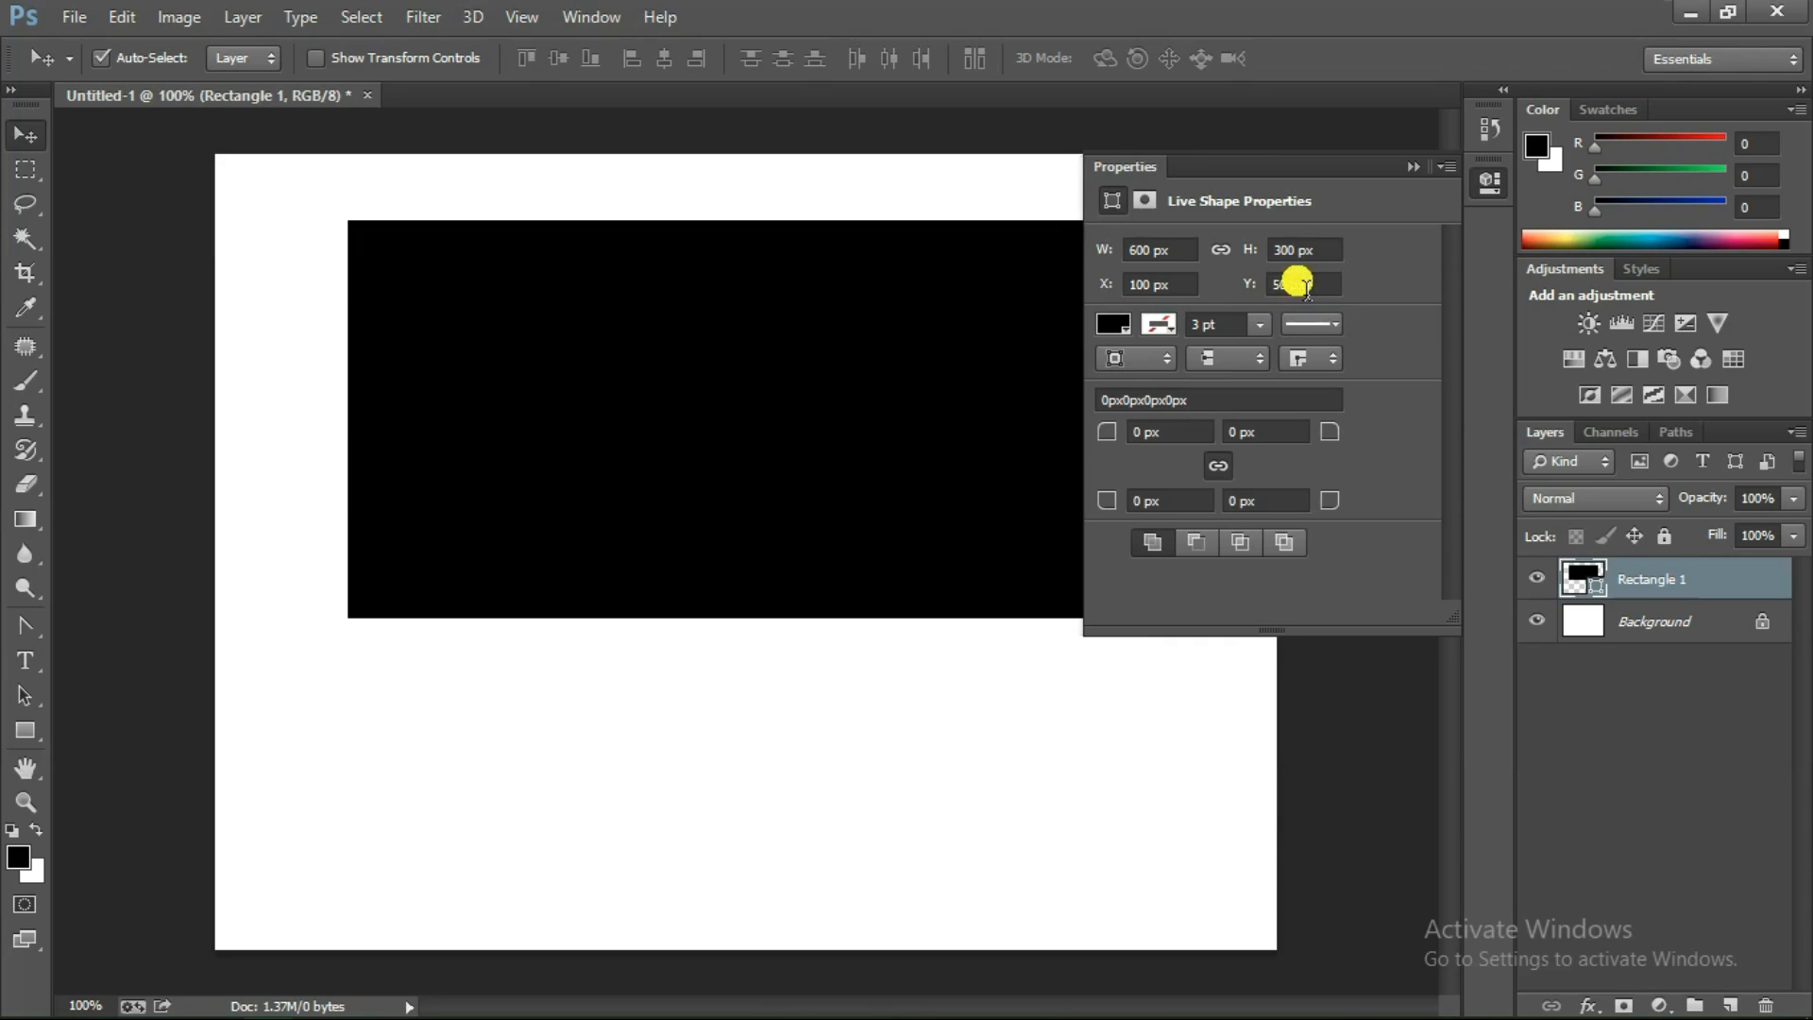
drag(1084, 336, 1179, 355)
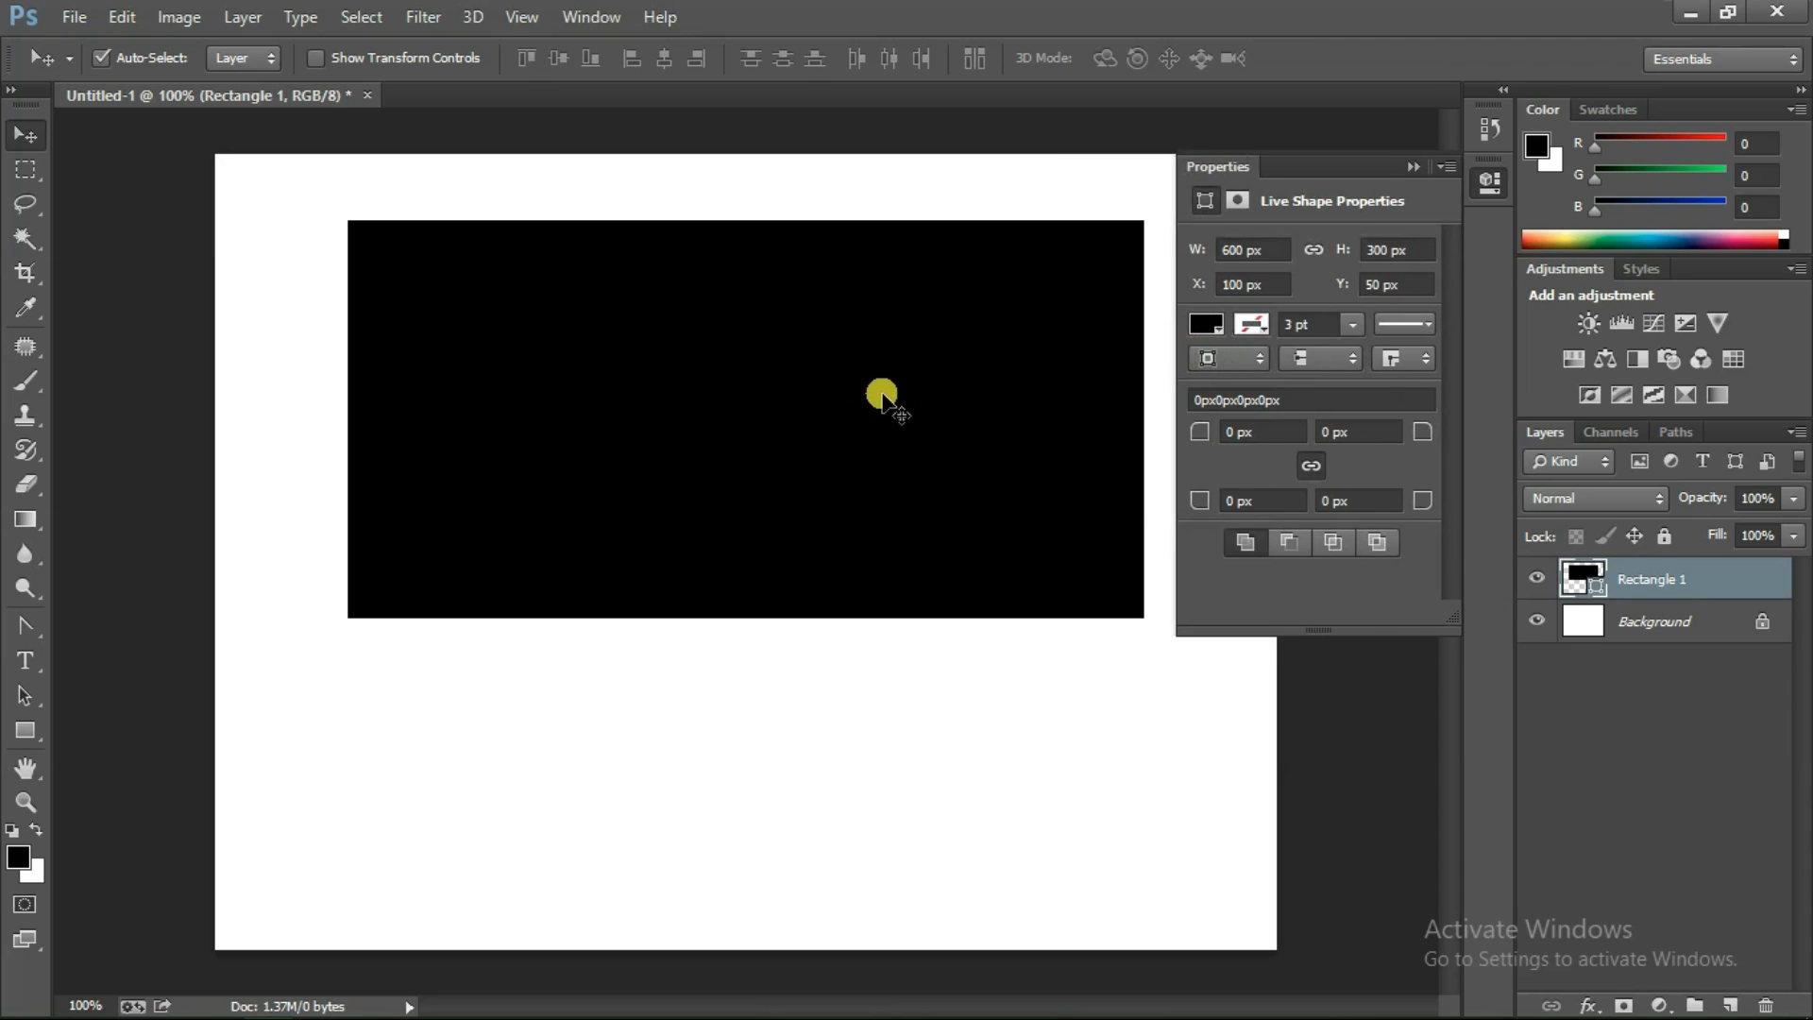
Try the magenta and bright green swatches as the rectangle's fill colour
click(1208, 324)
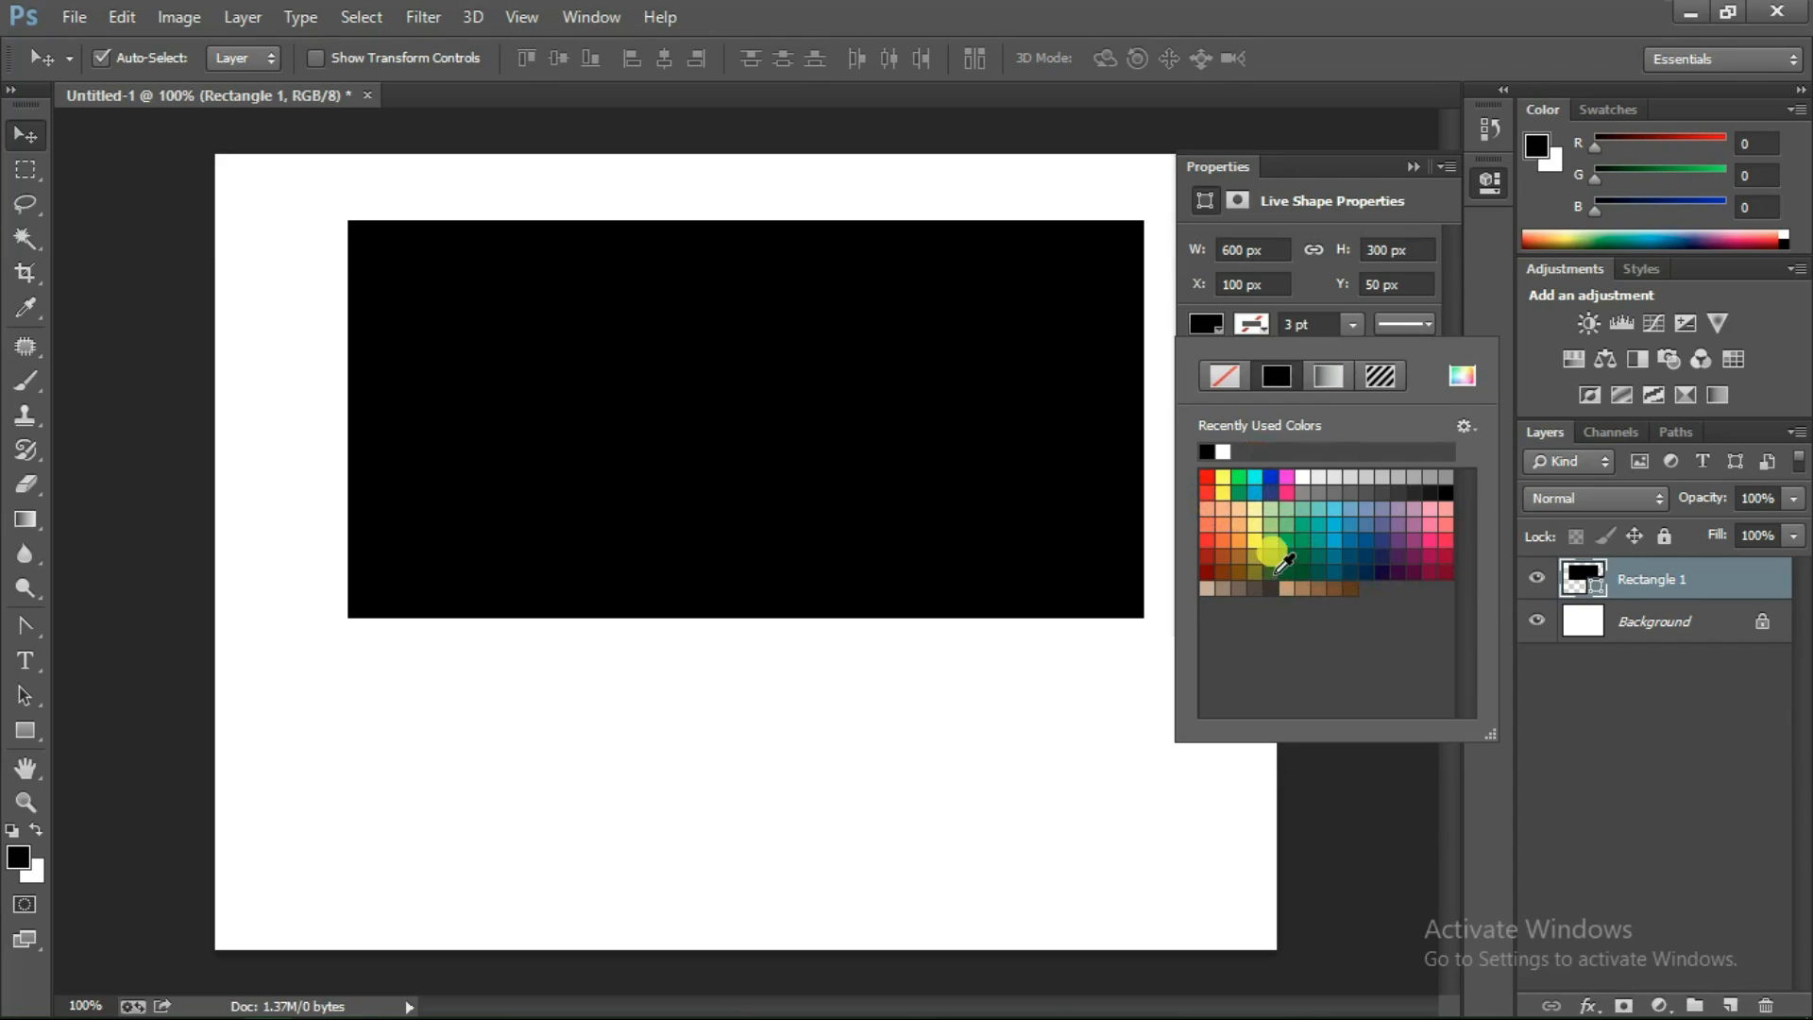
click(1288, 480)
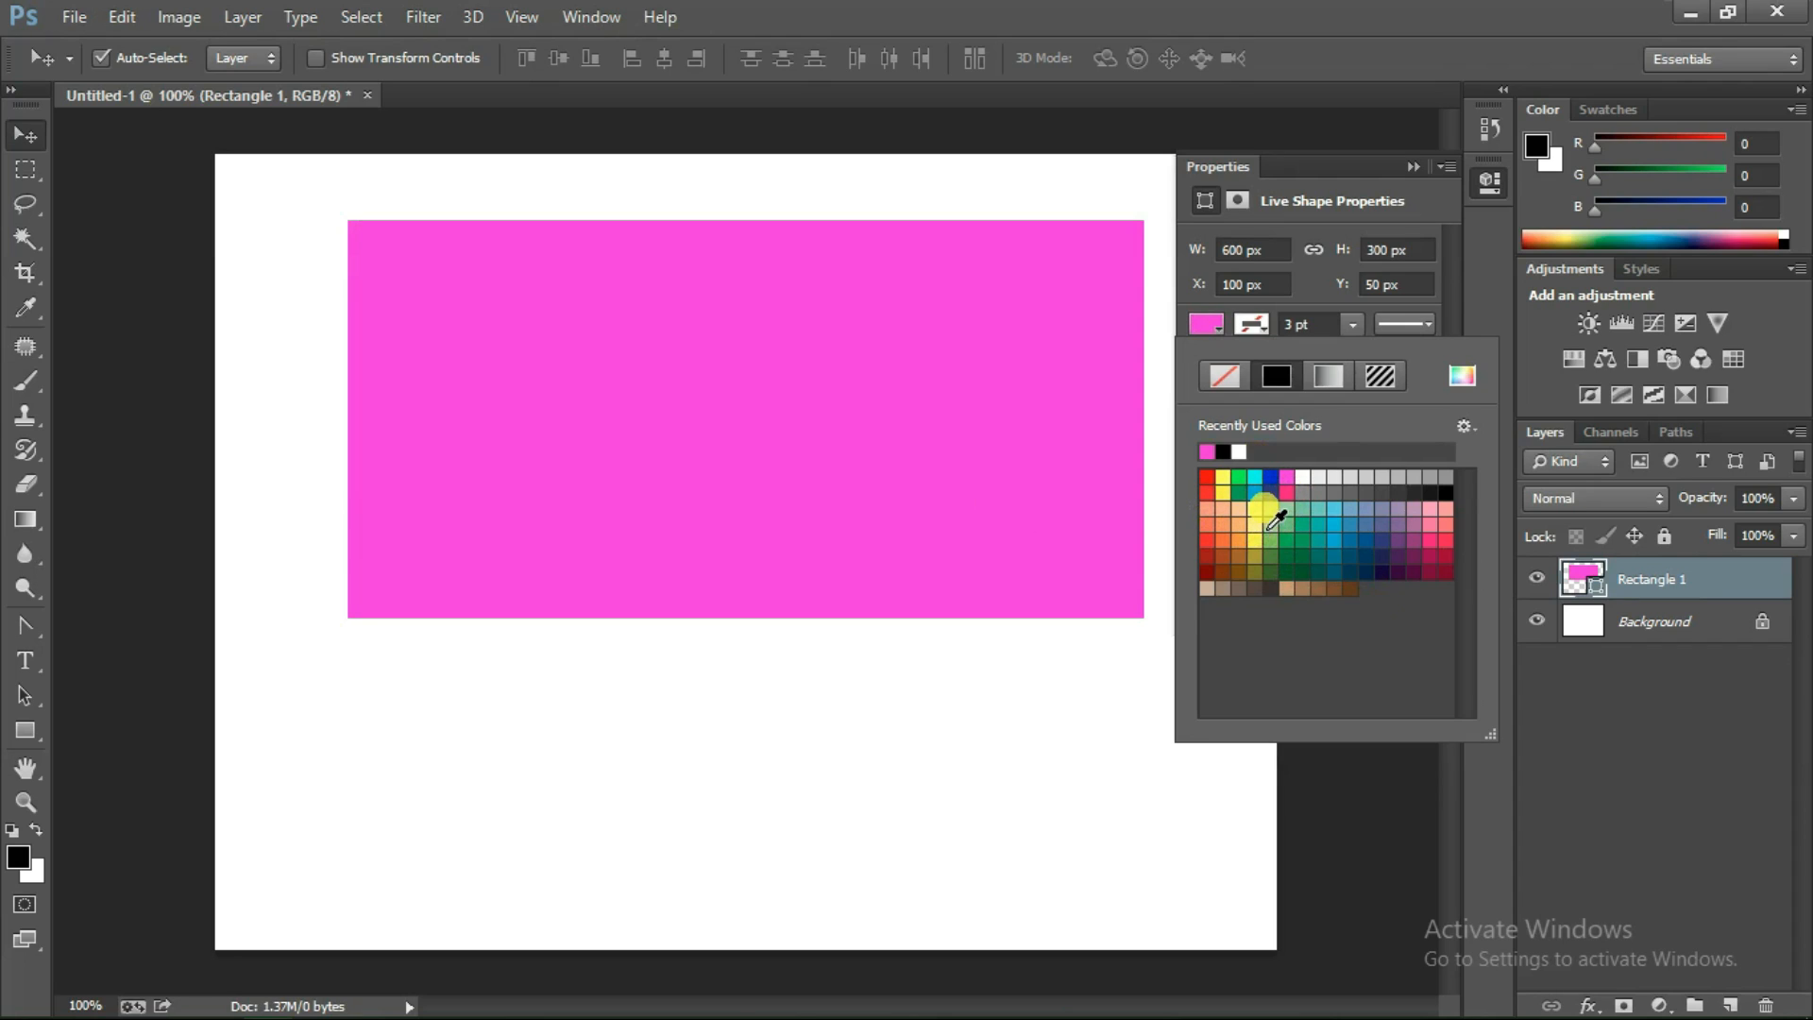
click(1239, 478)
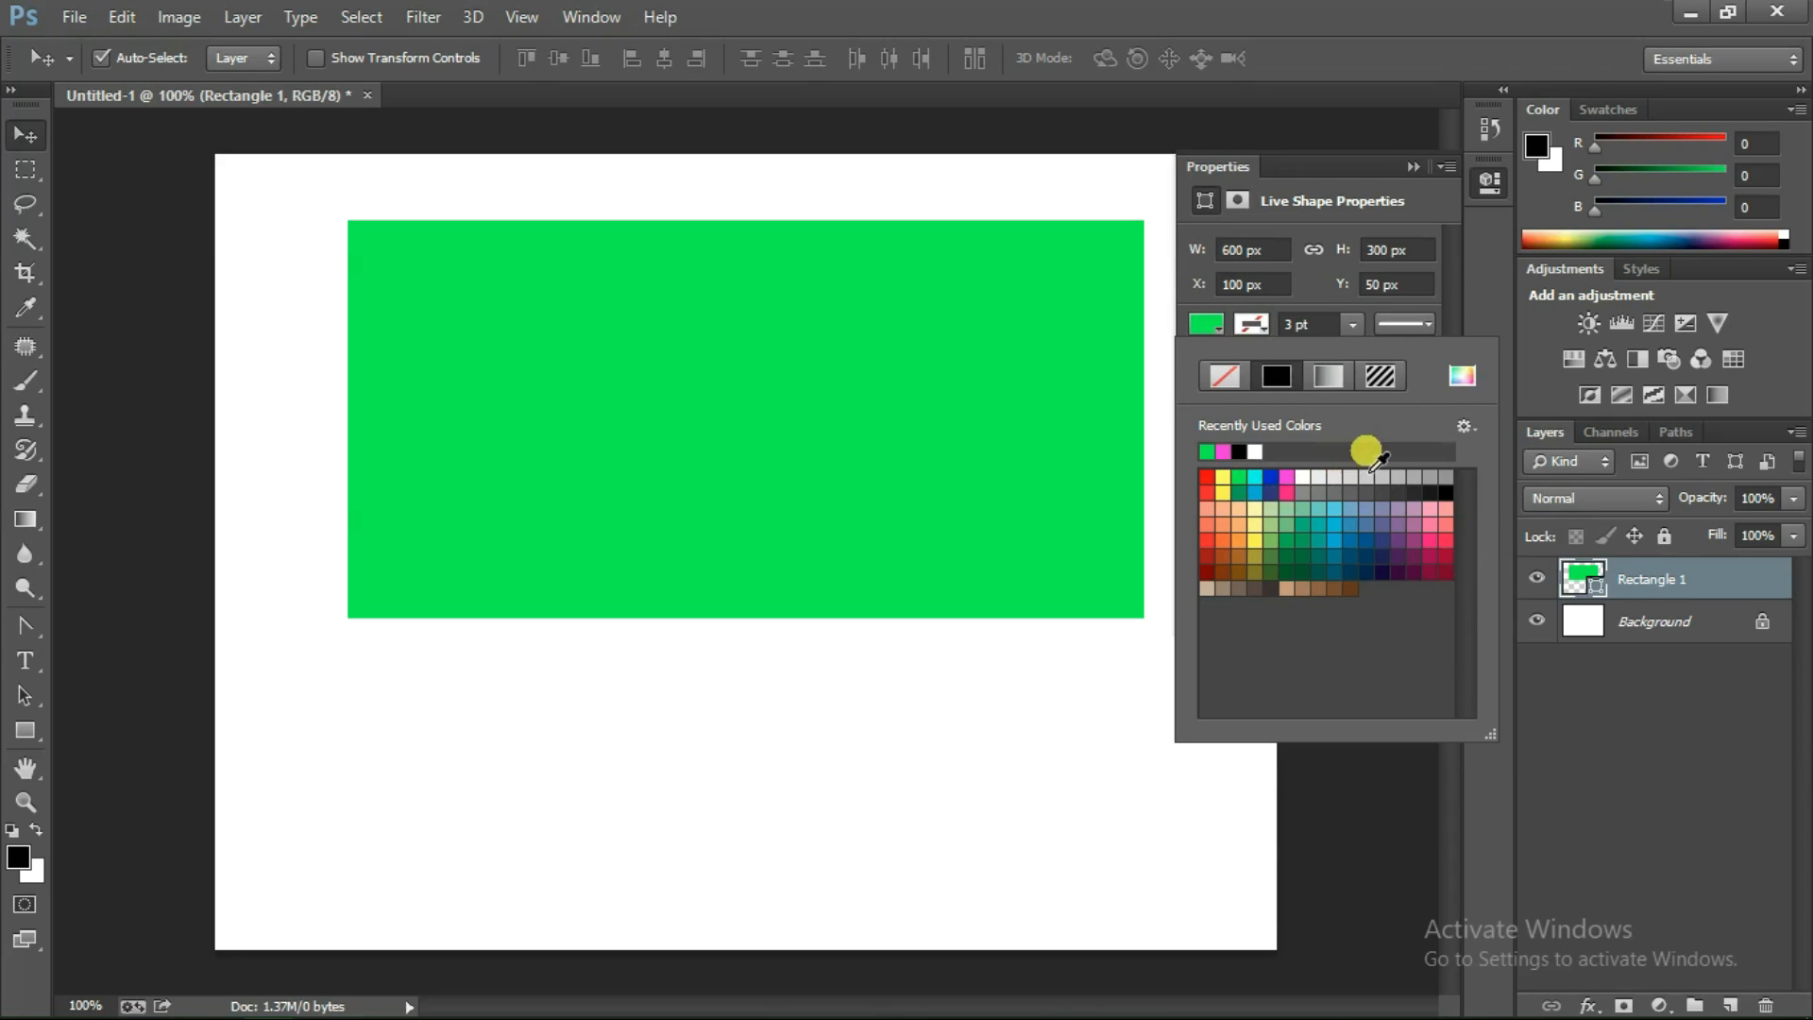
Give the rectangle a custom pale pink solid fill, hex e6bdbd, from the colour picker
click(1473, 382)
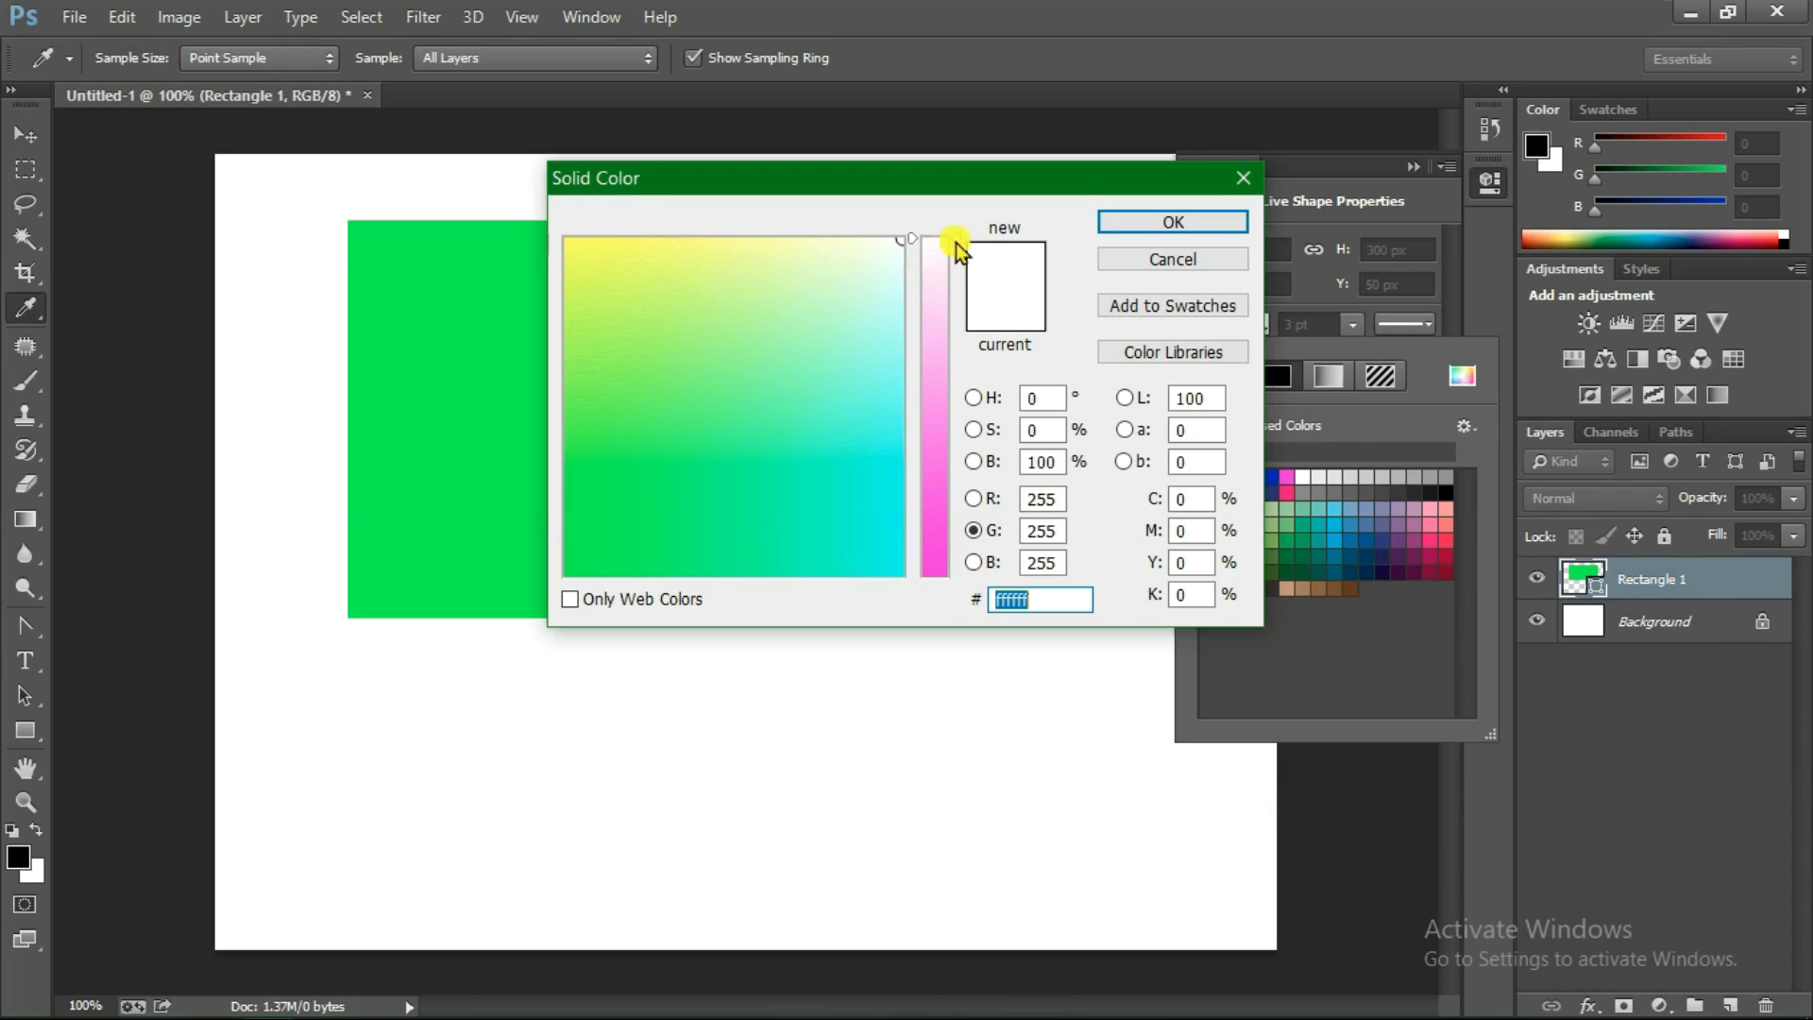
drag(961, 239, 970, 324)
click(968, 326)
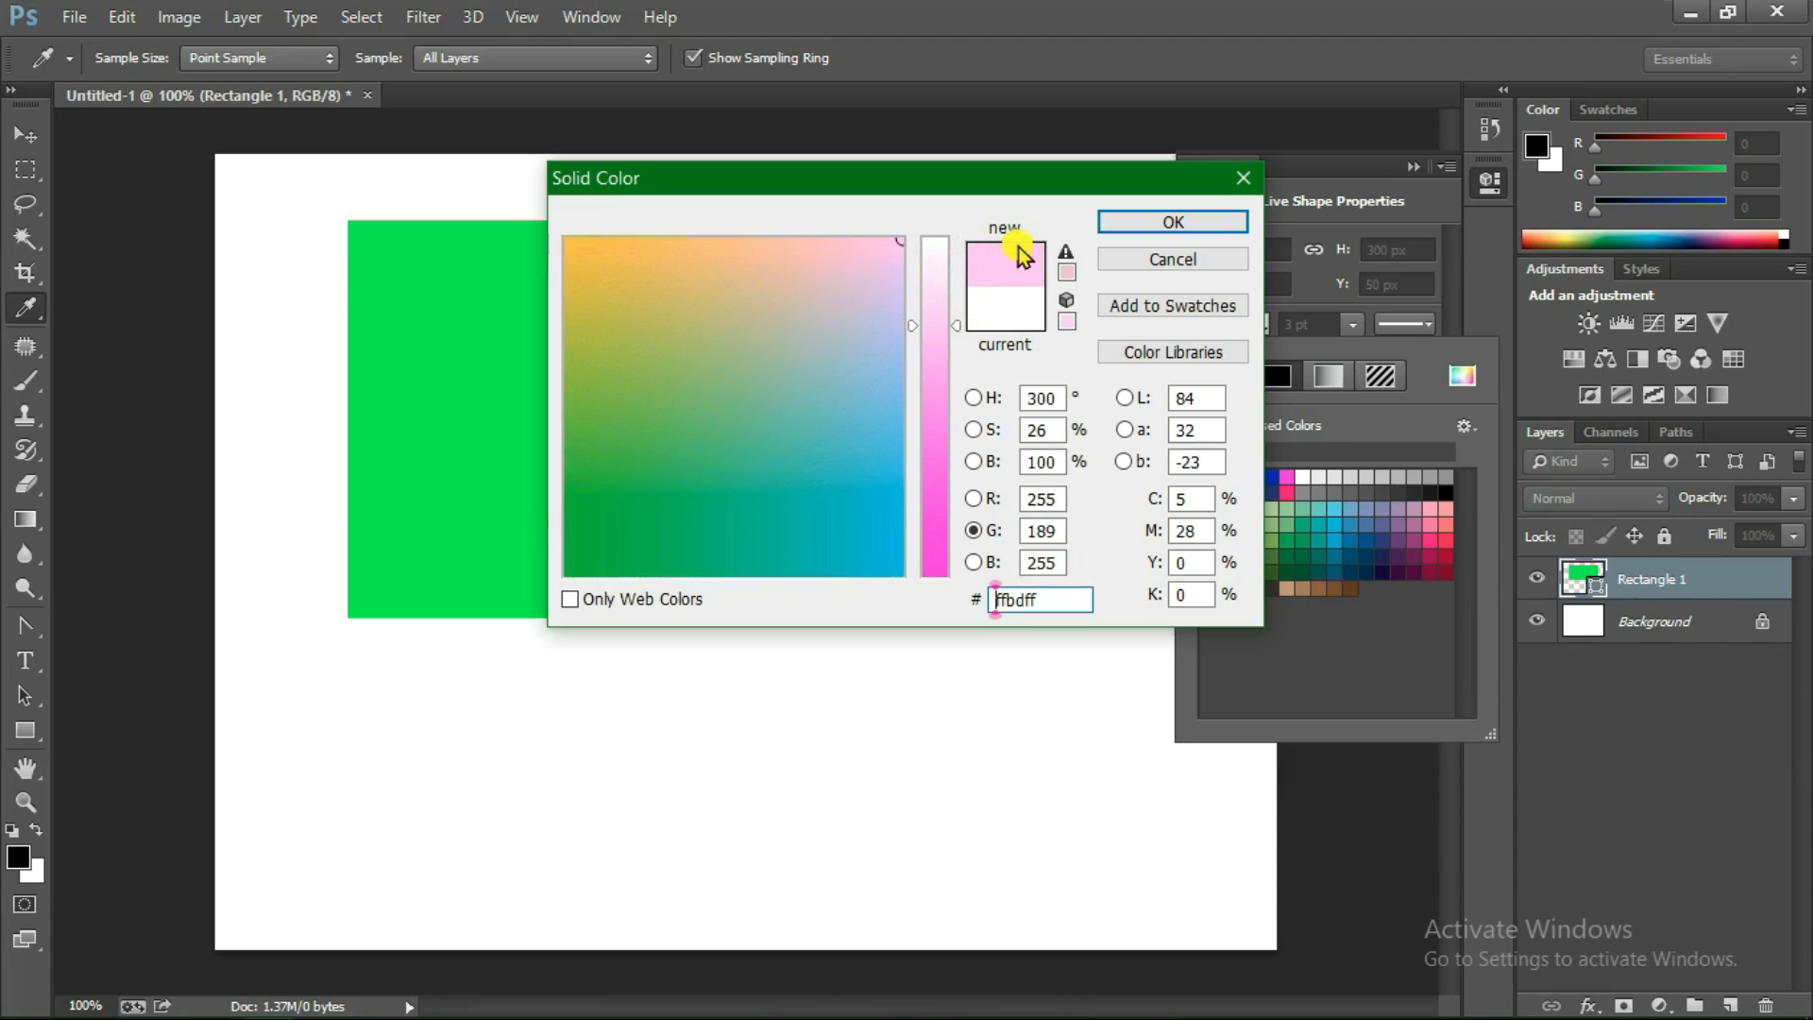
click(886, 289)
drag(886, 288, 824, 281)
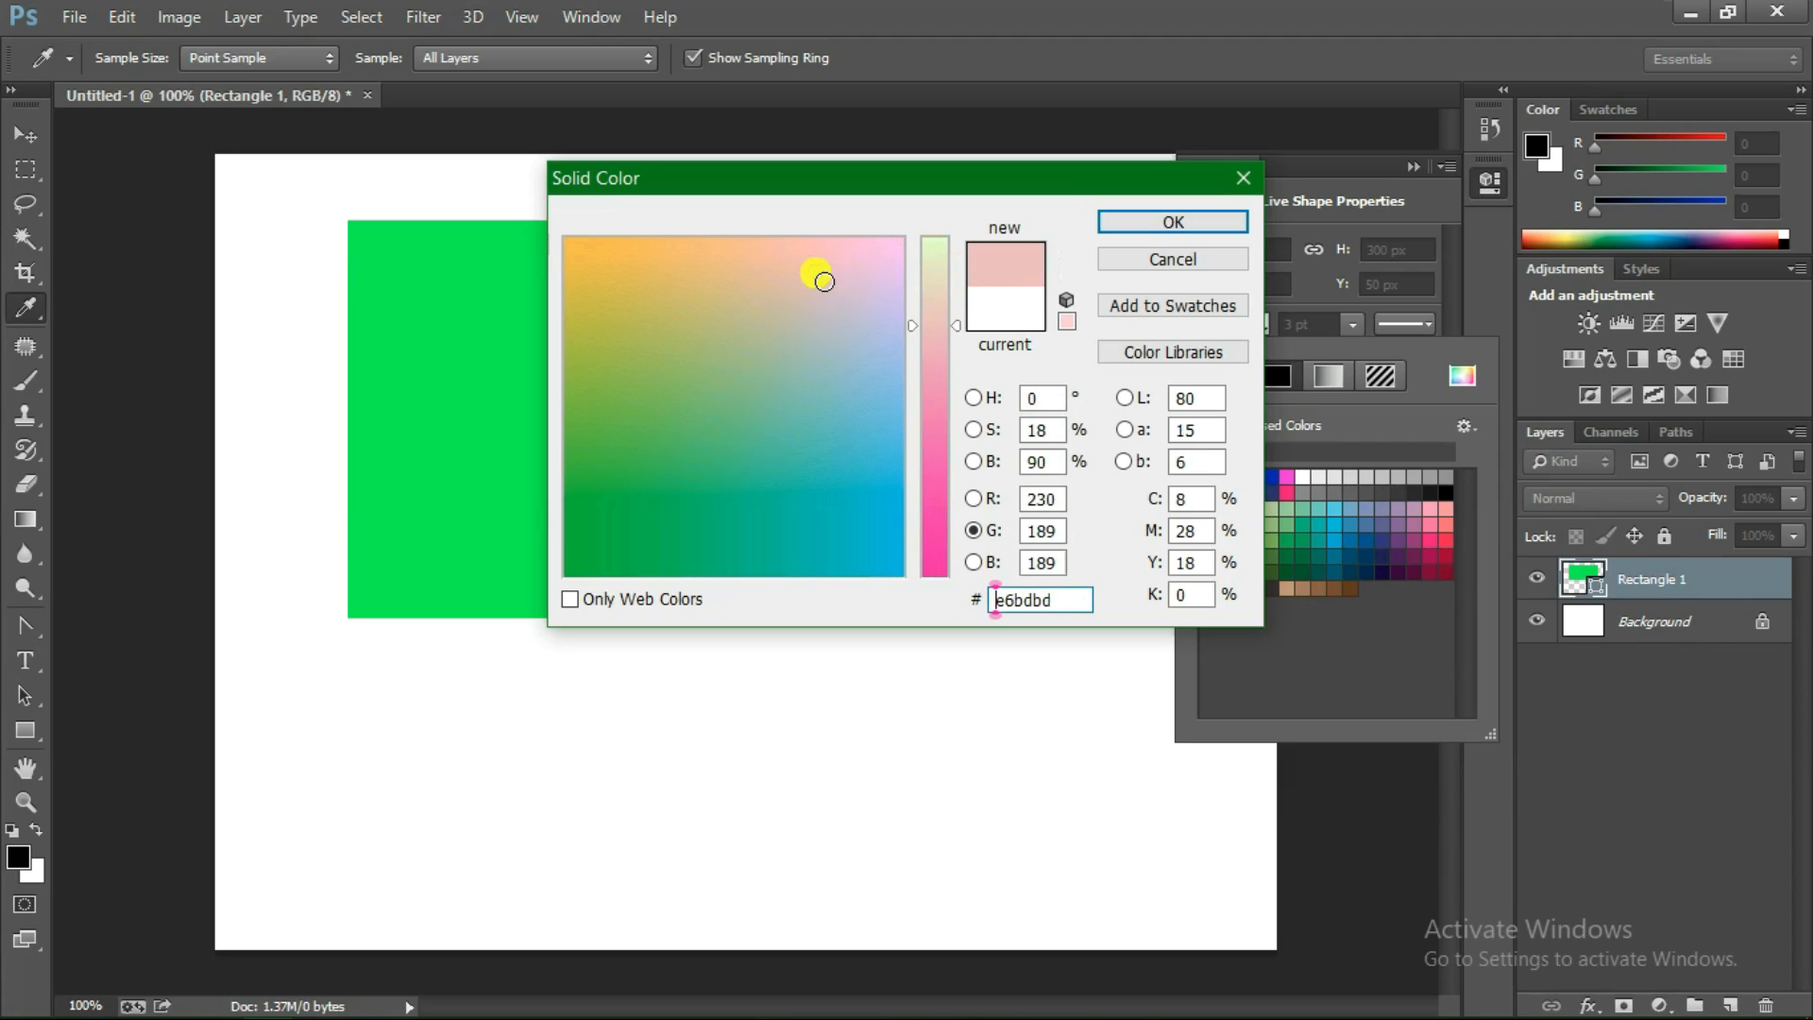
click(1166, 225)
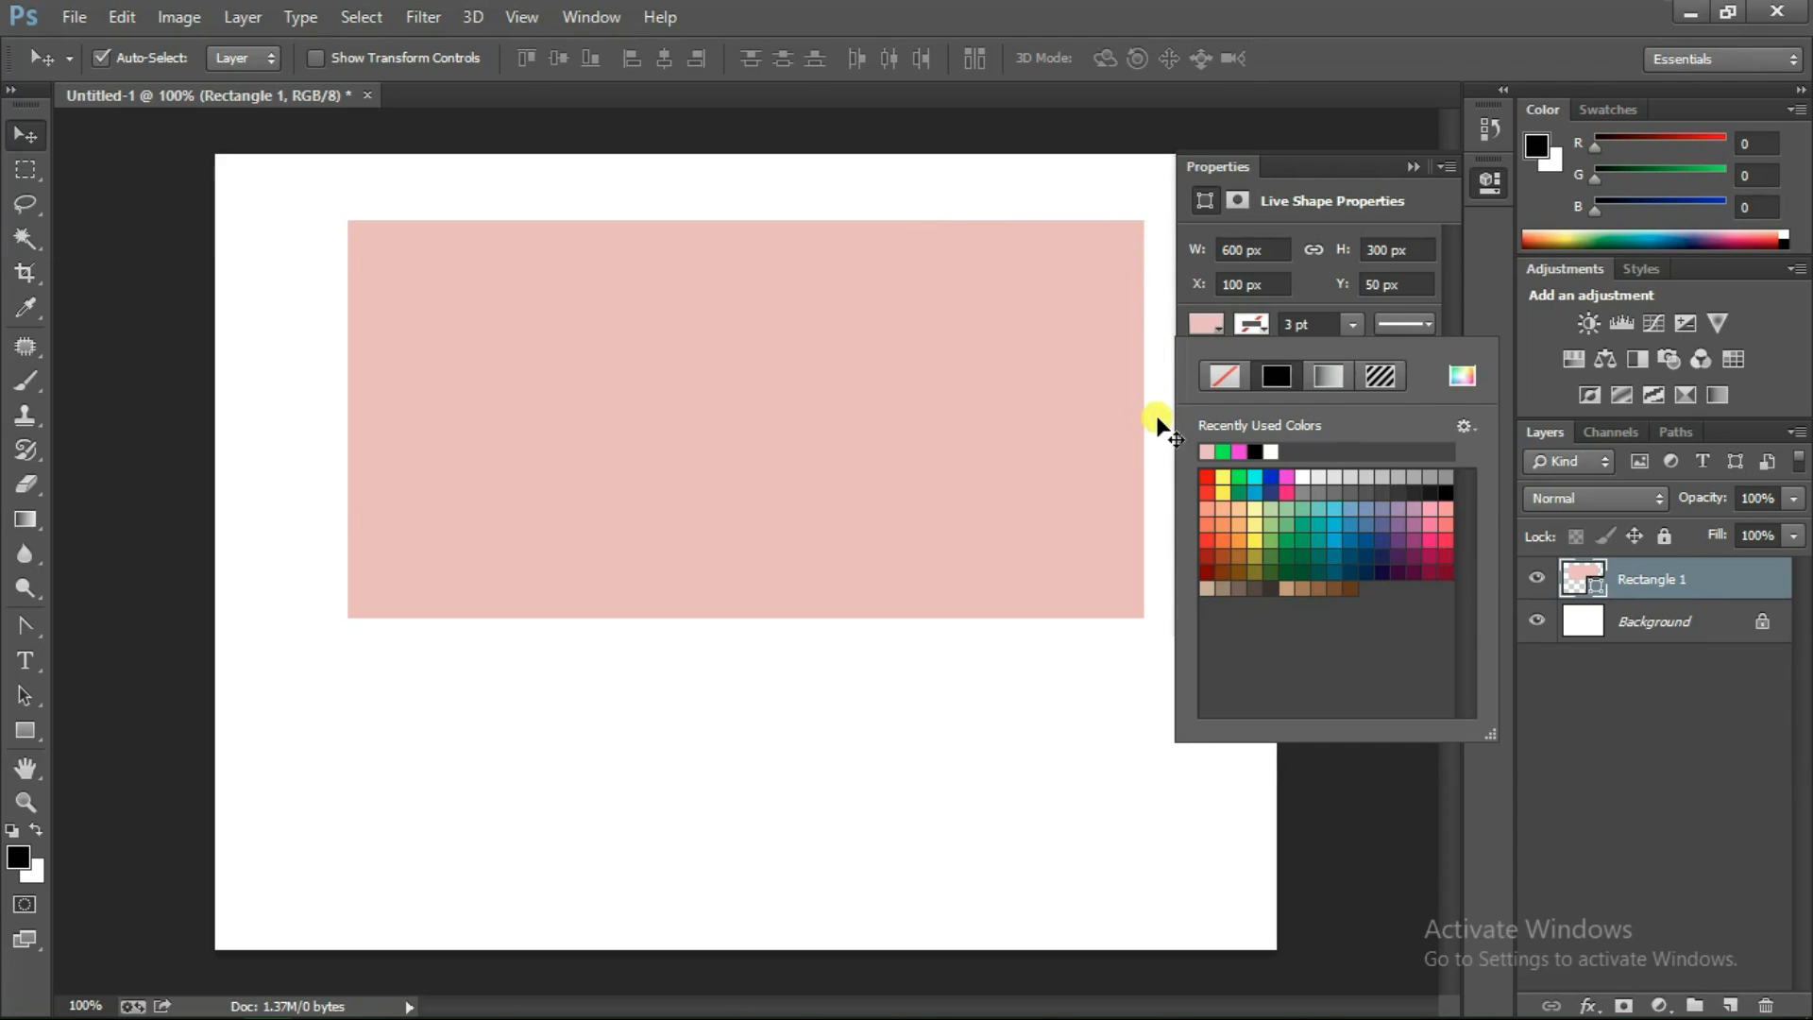
Give the rectangle a solid stroke, trying a dark green swatch before choosing a custom bright green, hex 2aff32
click(1256, 323)
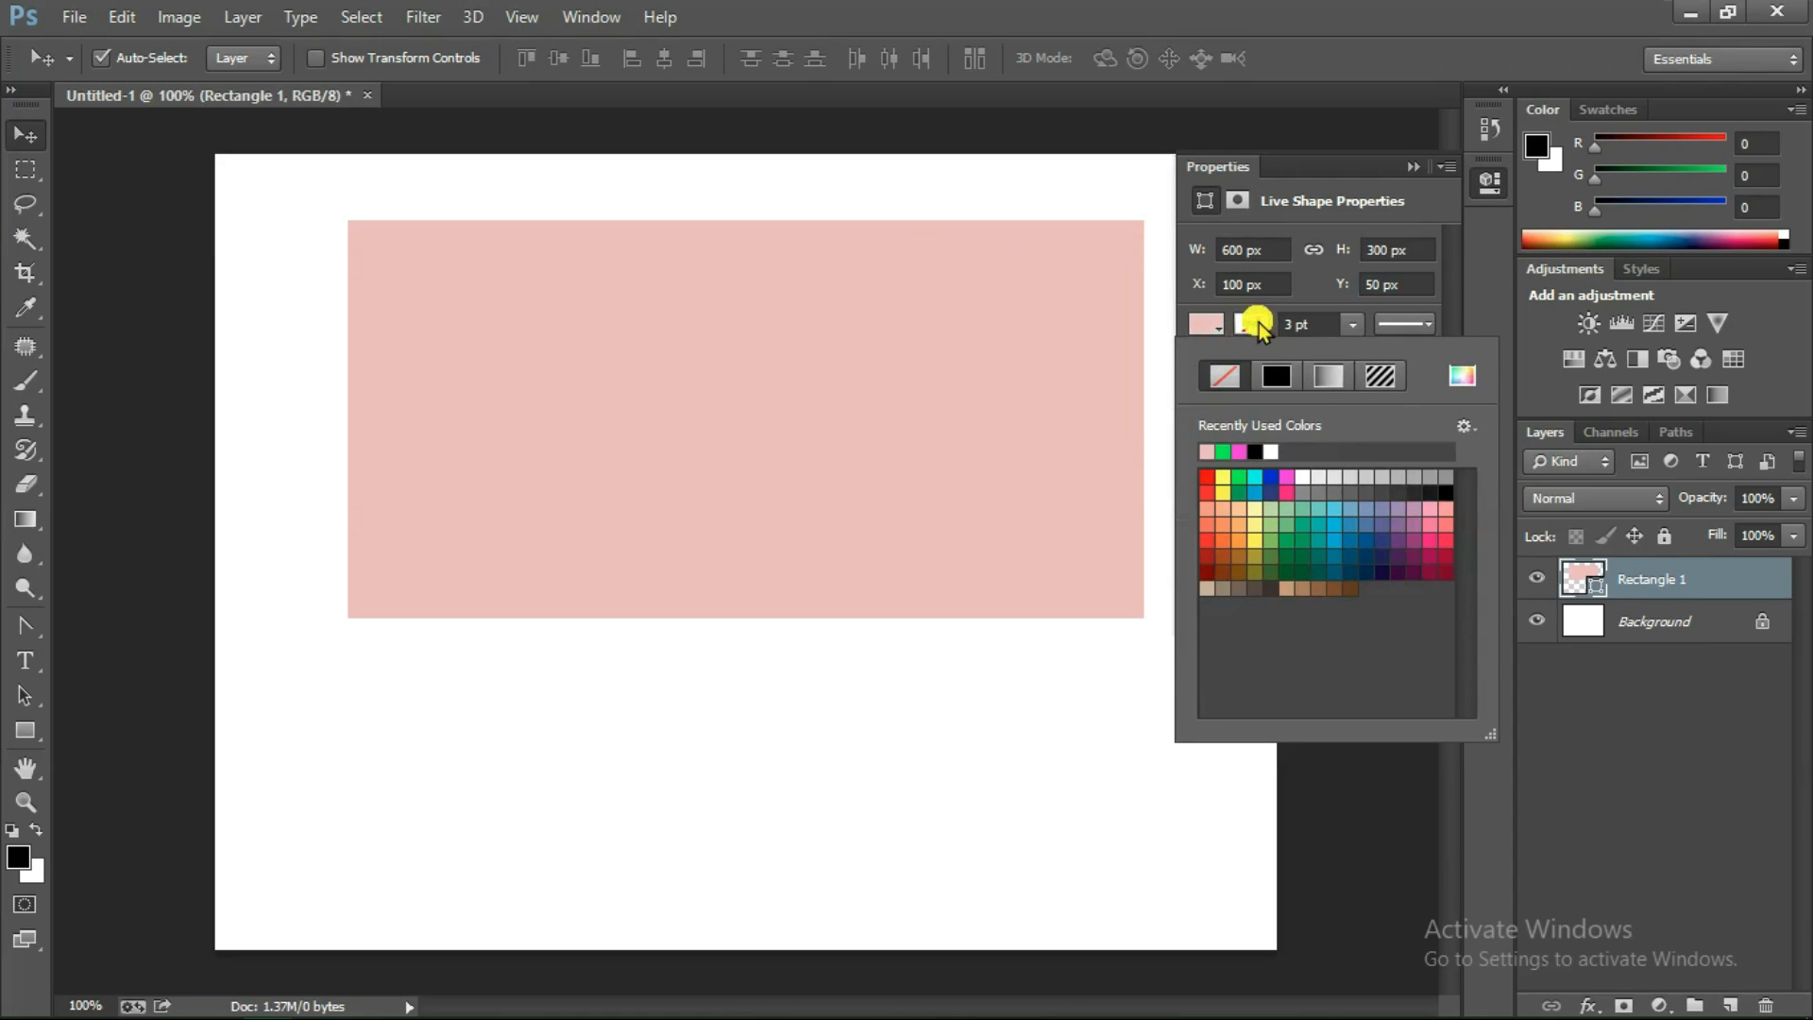
click(1291, 559)
click(1308, 552)
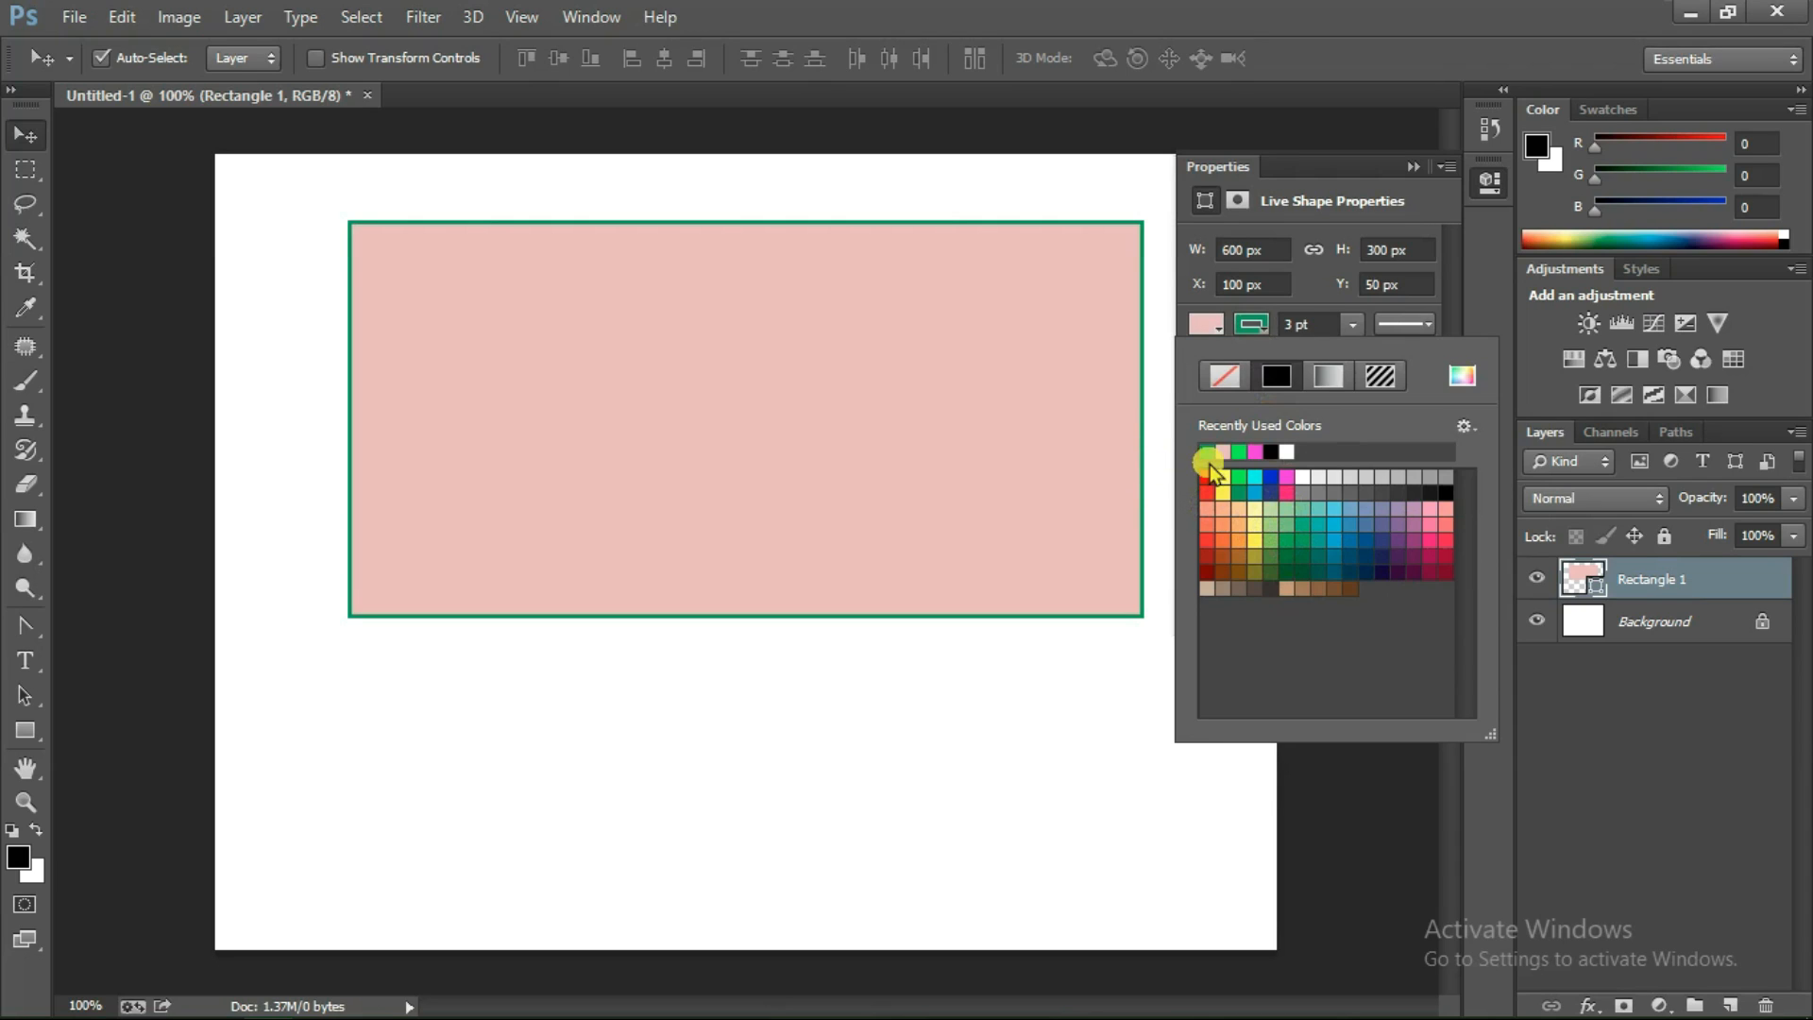
click(1462, 379)
drag(696, 434, 630, 521)
click(1175, 224)
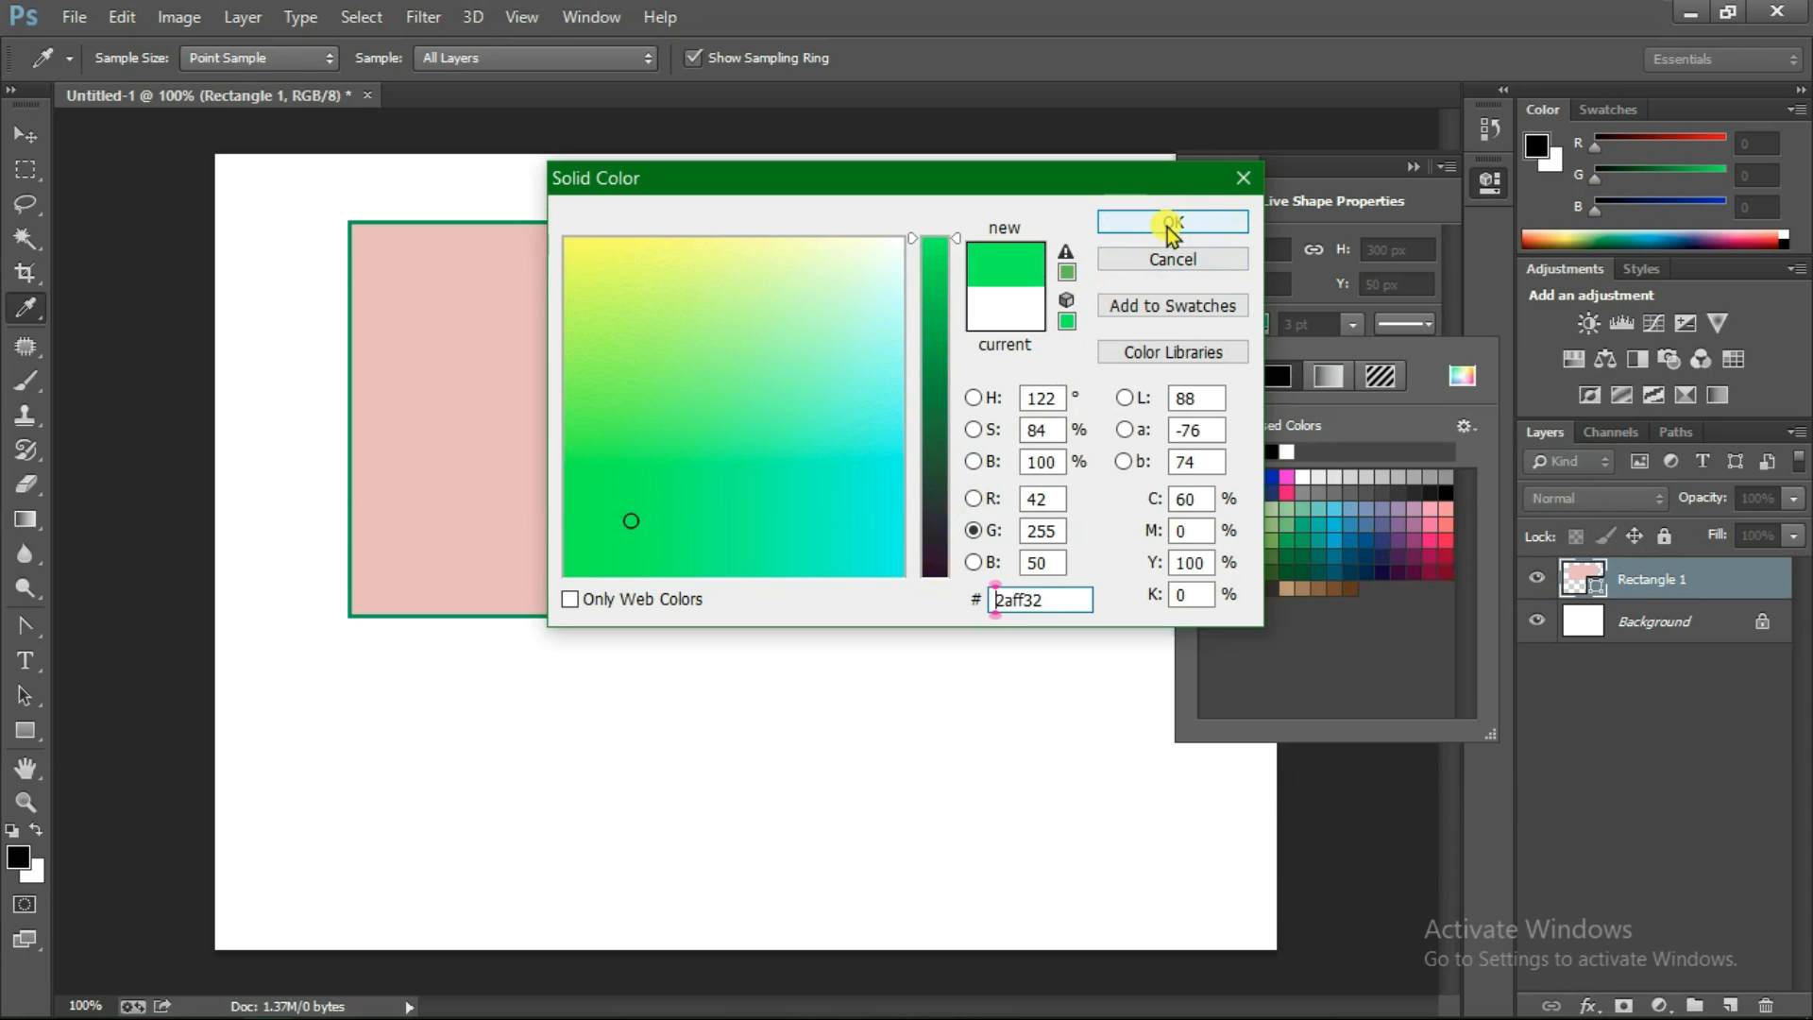
click(1171, 223)
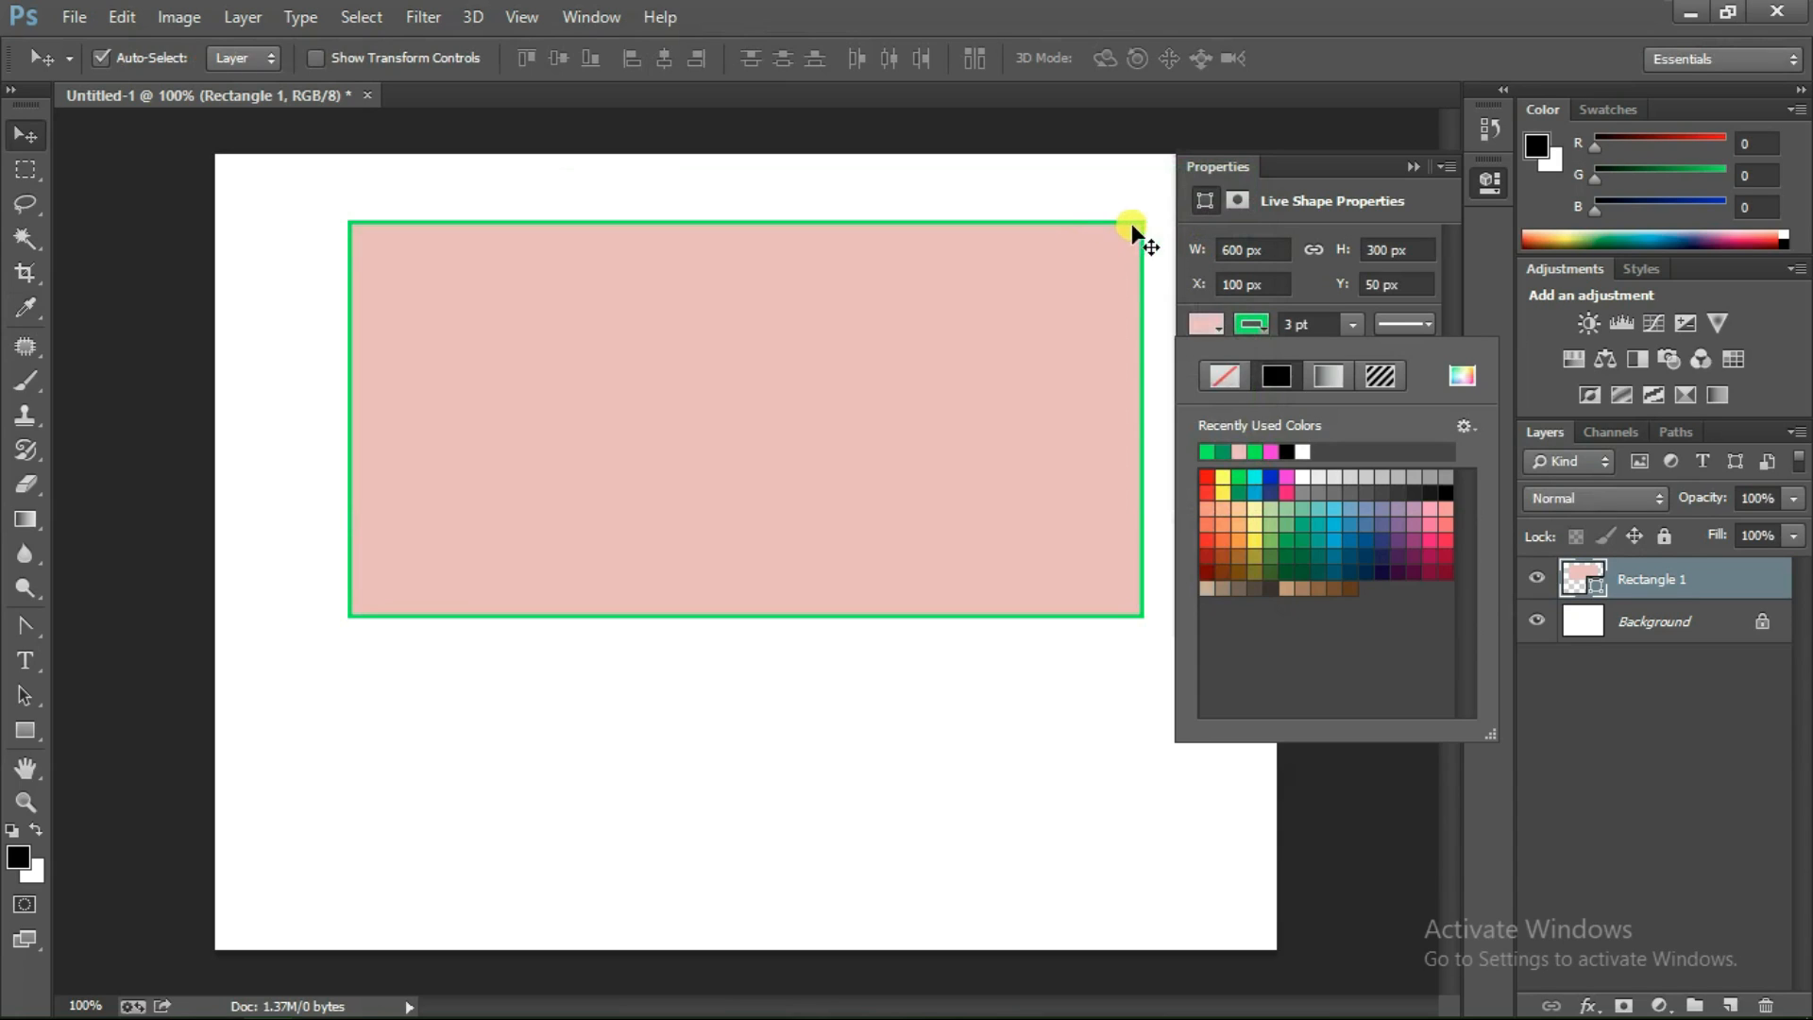
click(1143, 340)
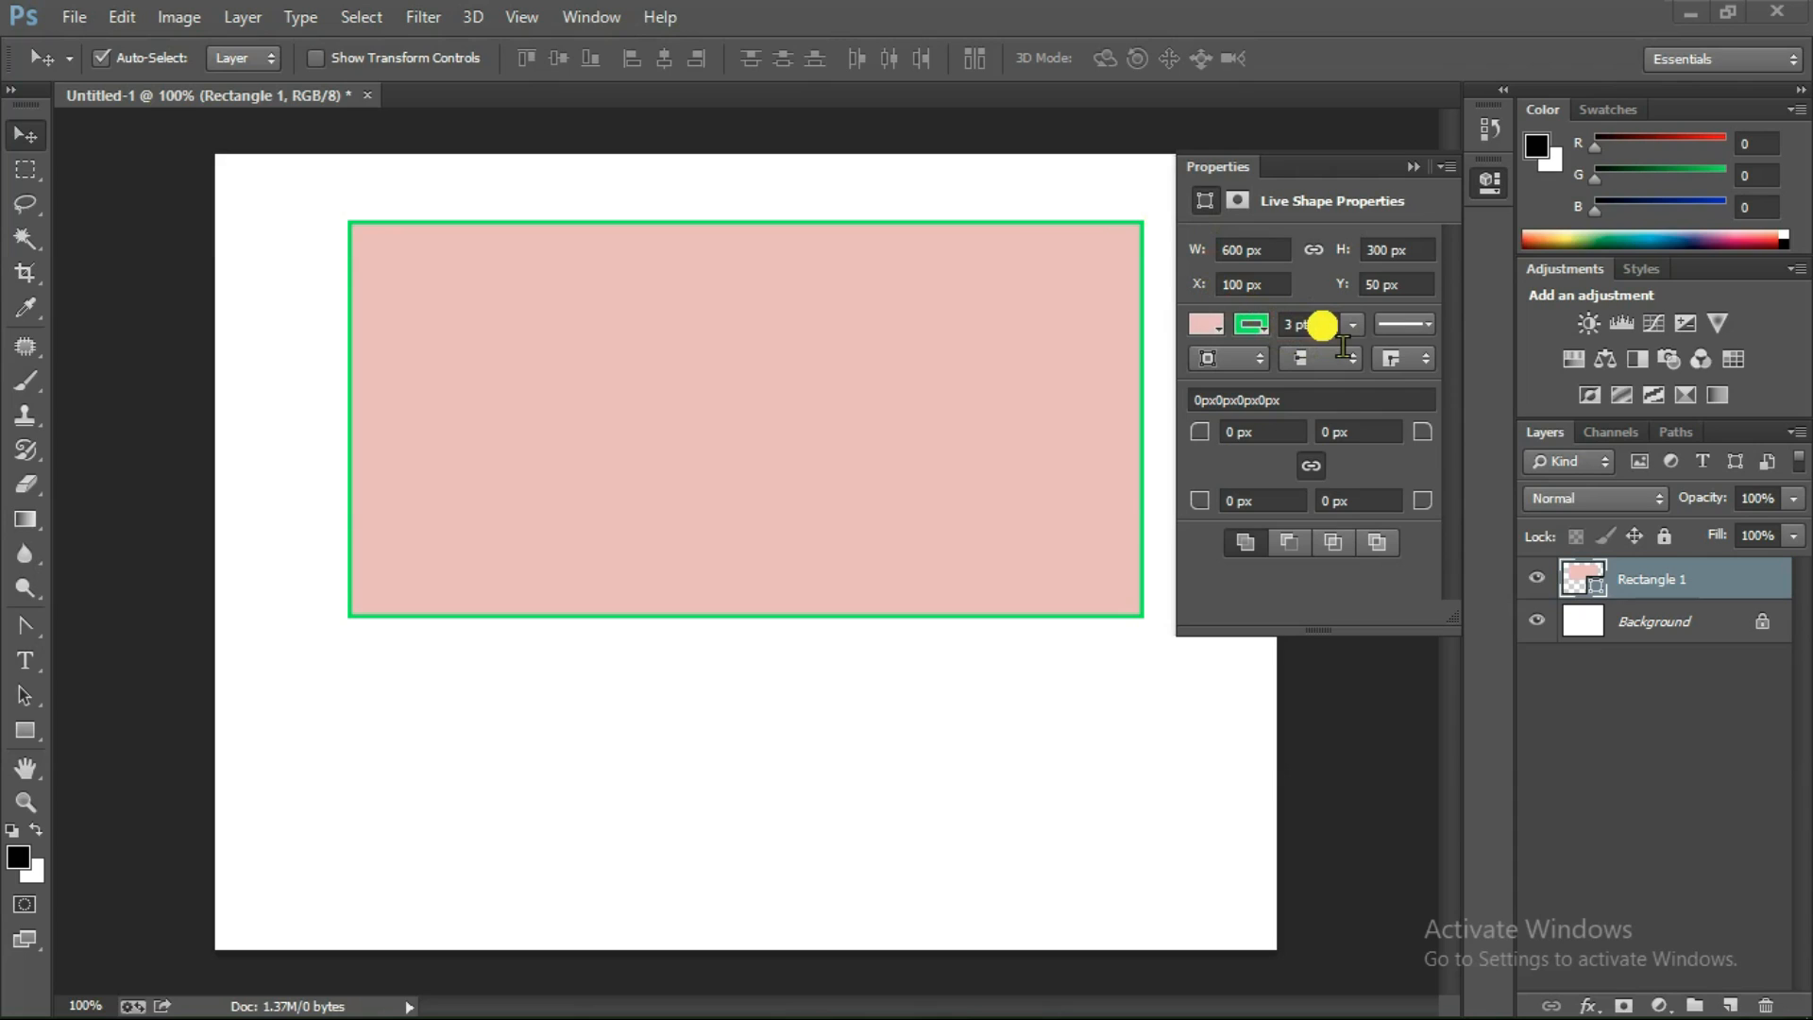
Set the rectangle's stroke width to 10 pt
click(1298, 323)
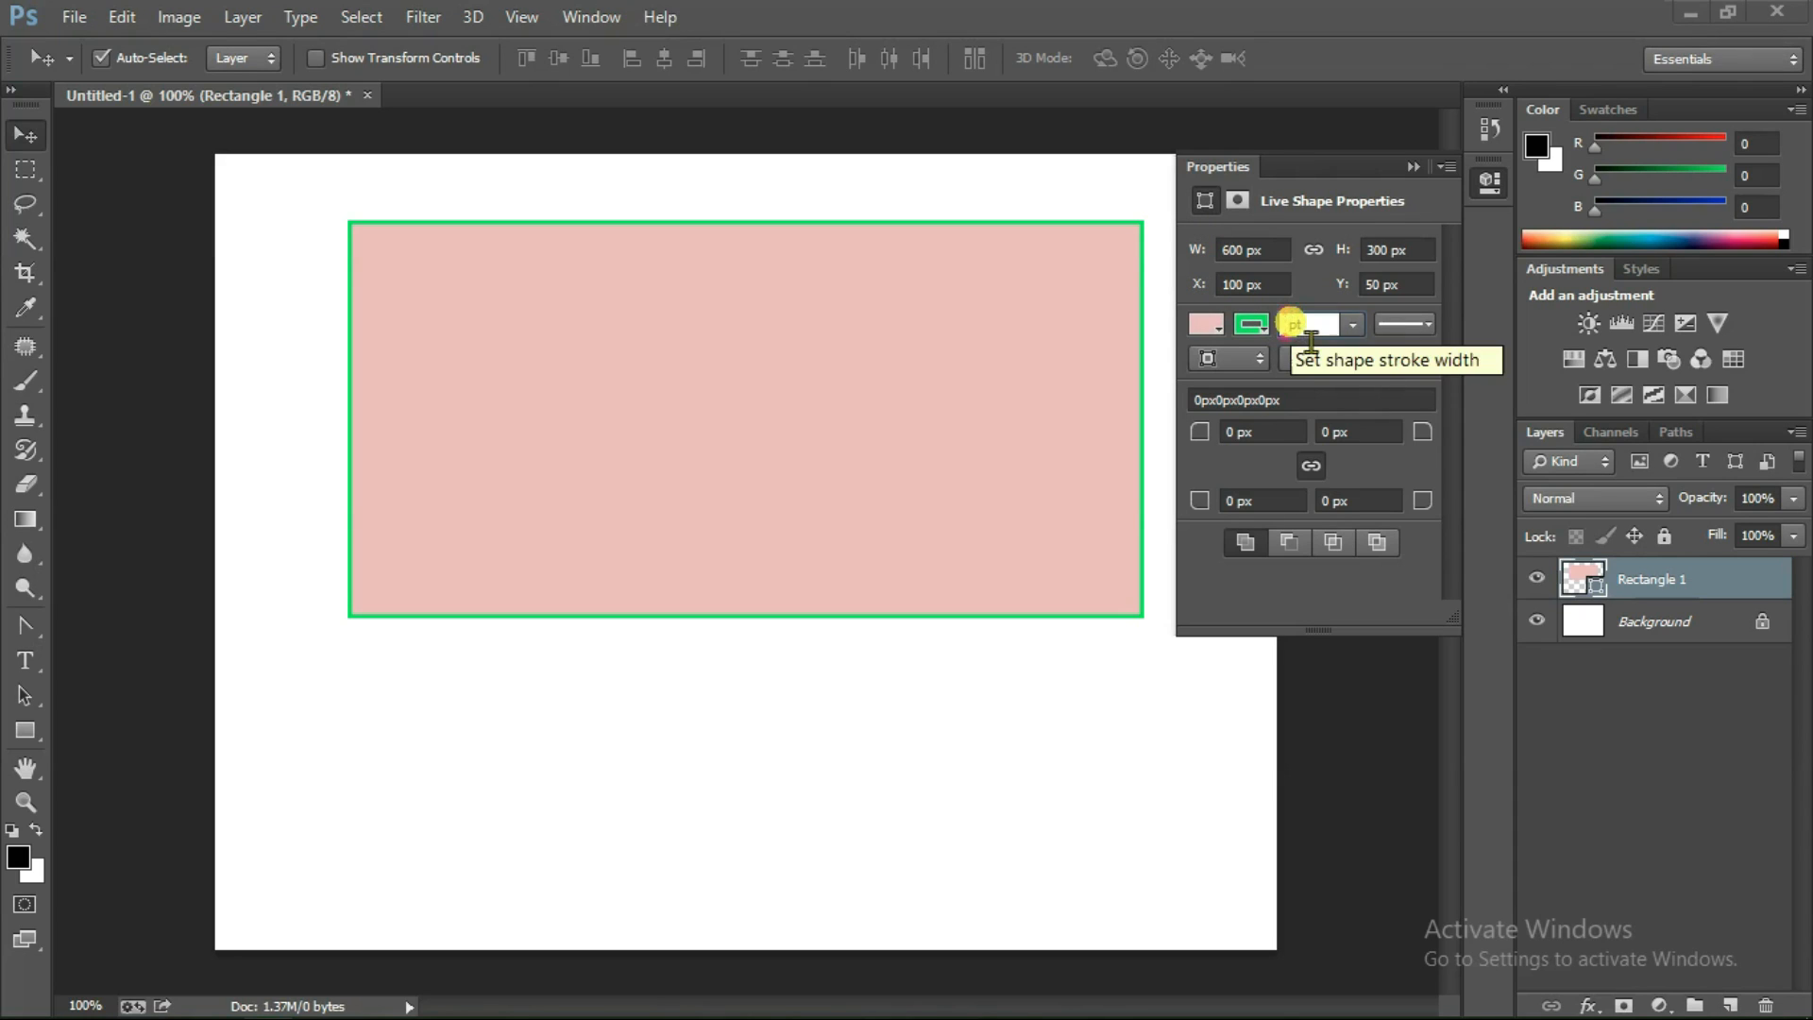
text(10)
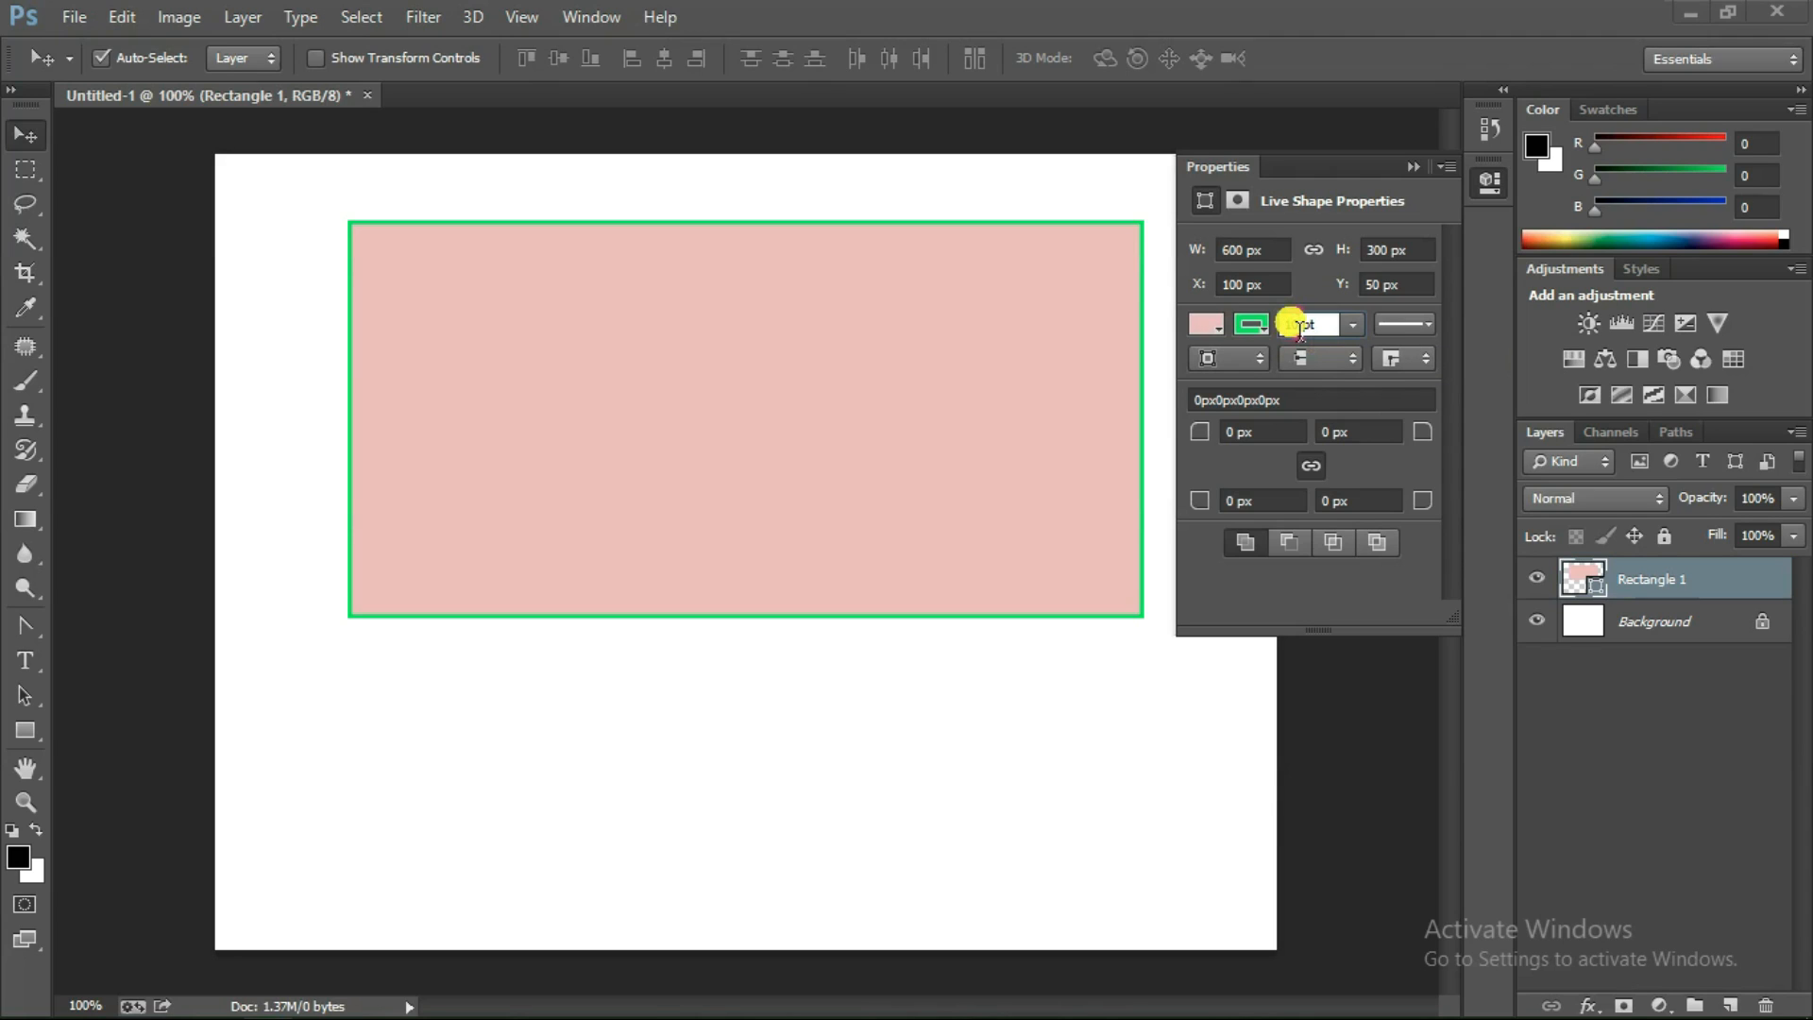
key(Return)
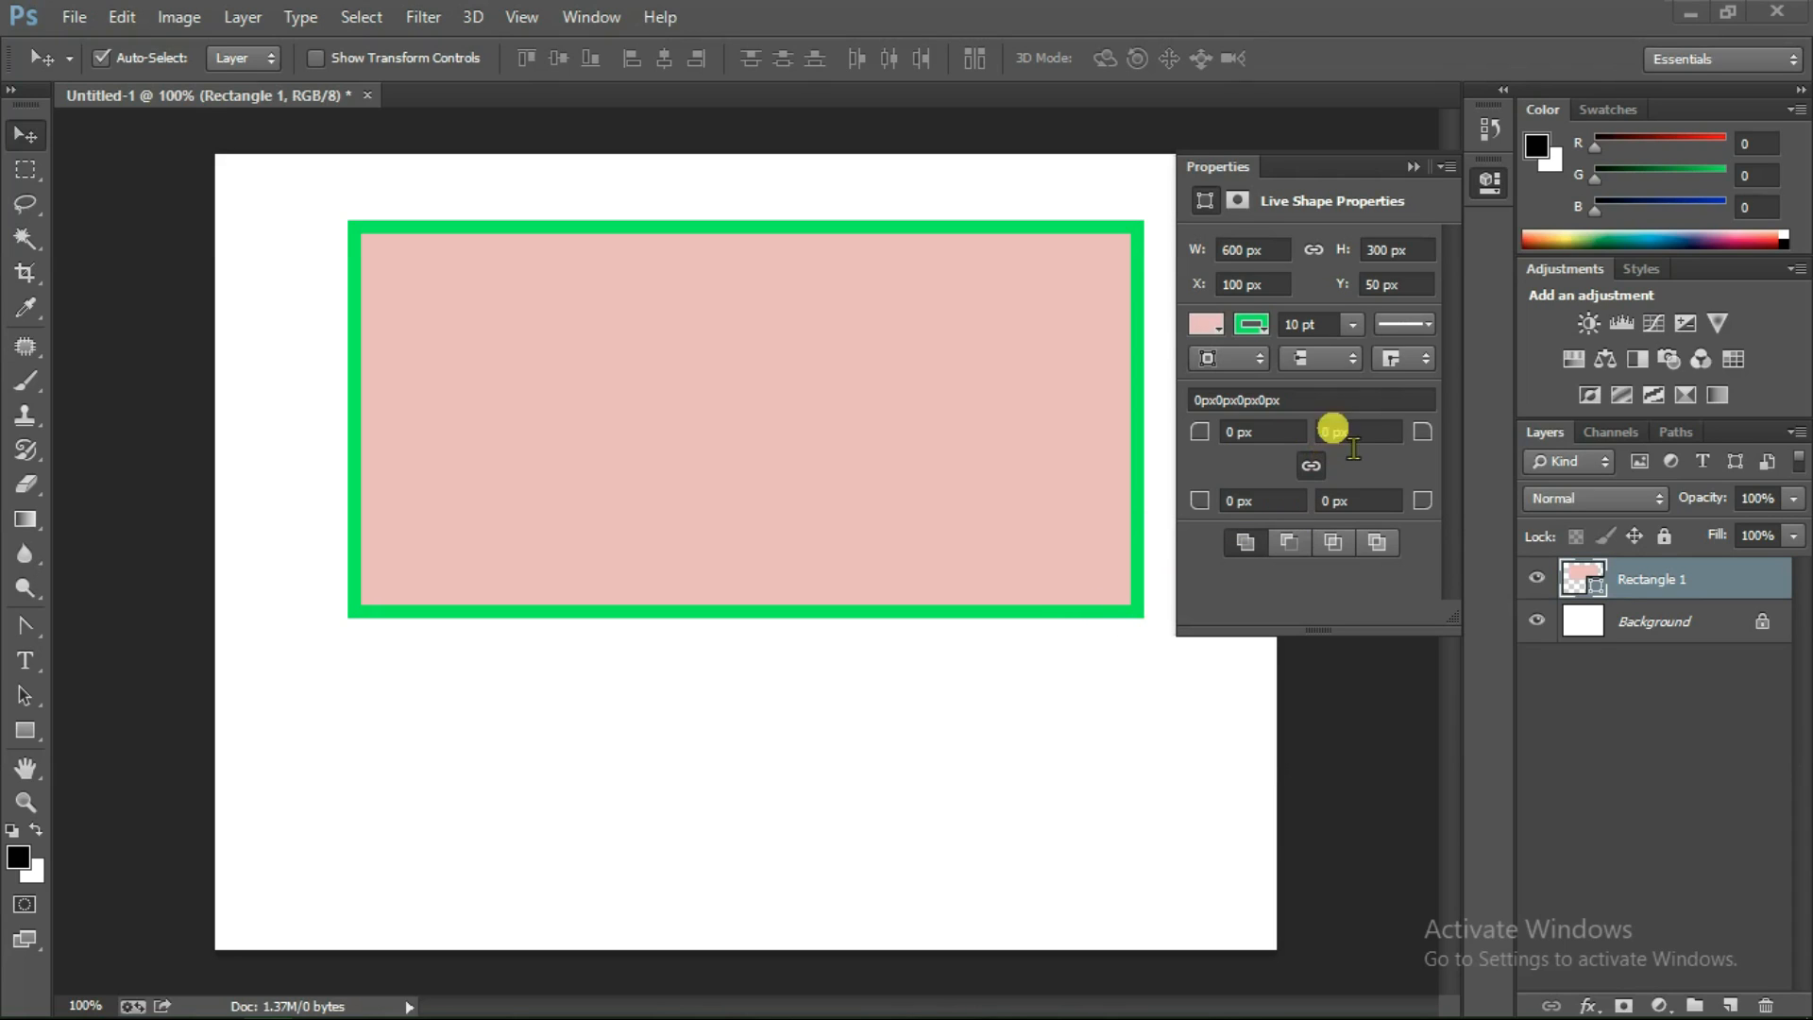
Apply the dashed line preset to the rectangle's green stroke
click(1412, 325)
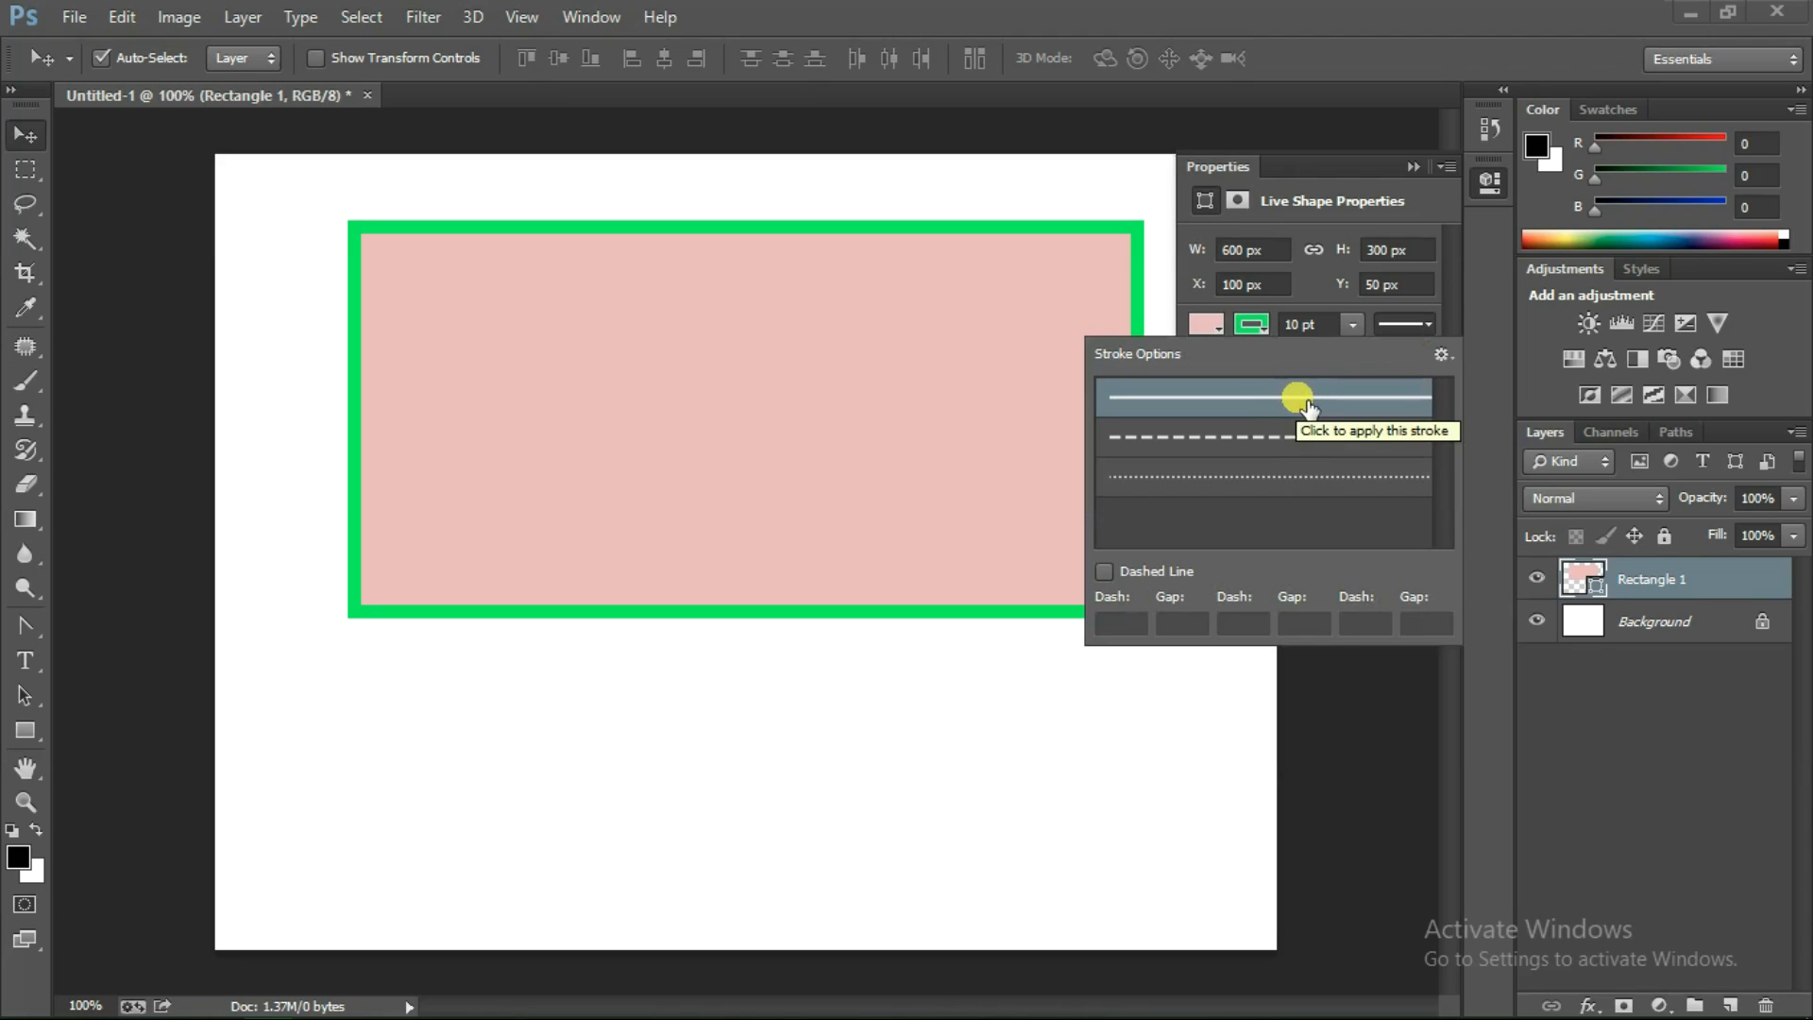
click(1240, 439)
click(1239, 439)
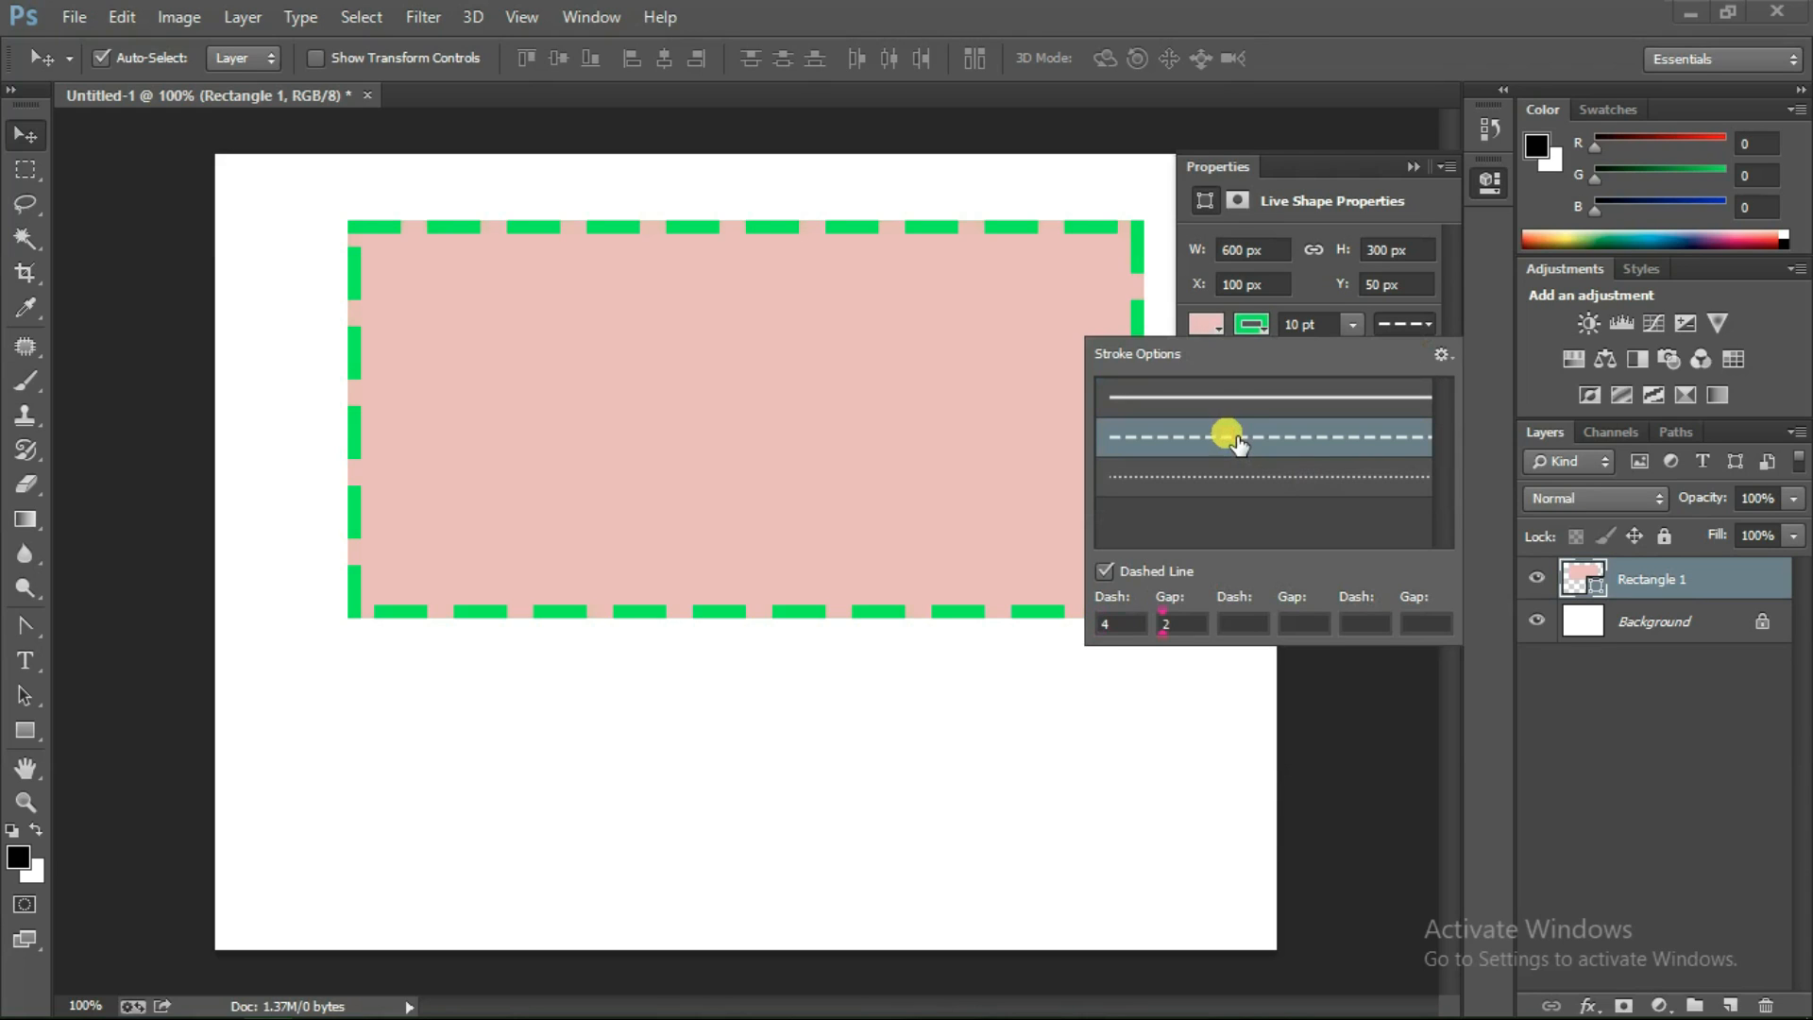
Switch the rectangle's stroke to the dotted preset and set its dash length to 2
click(1240, 488)
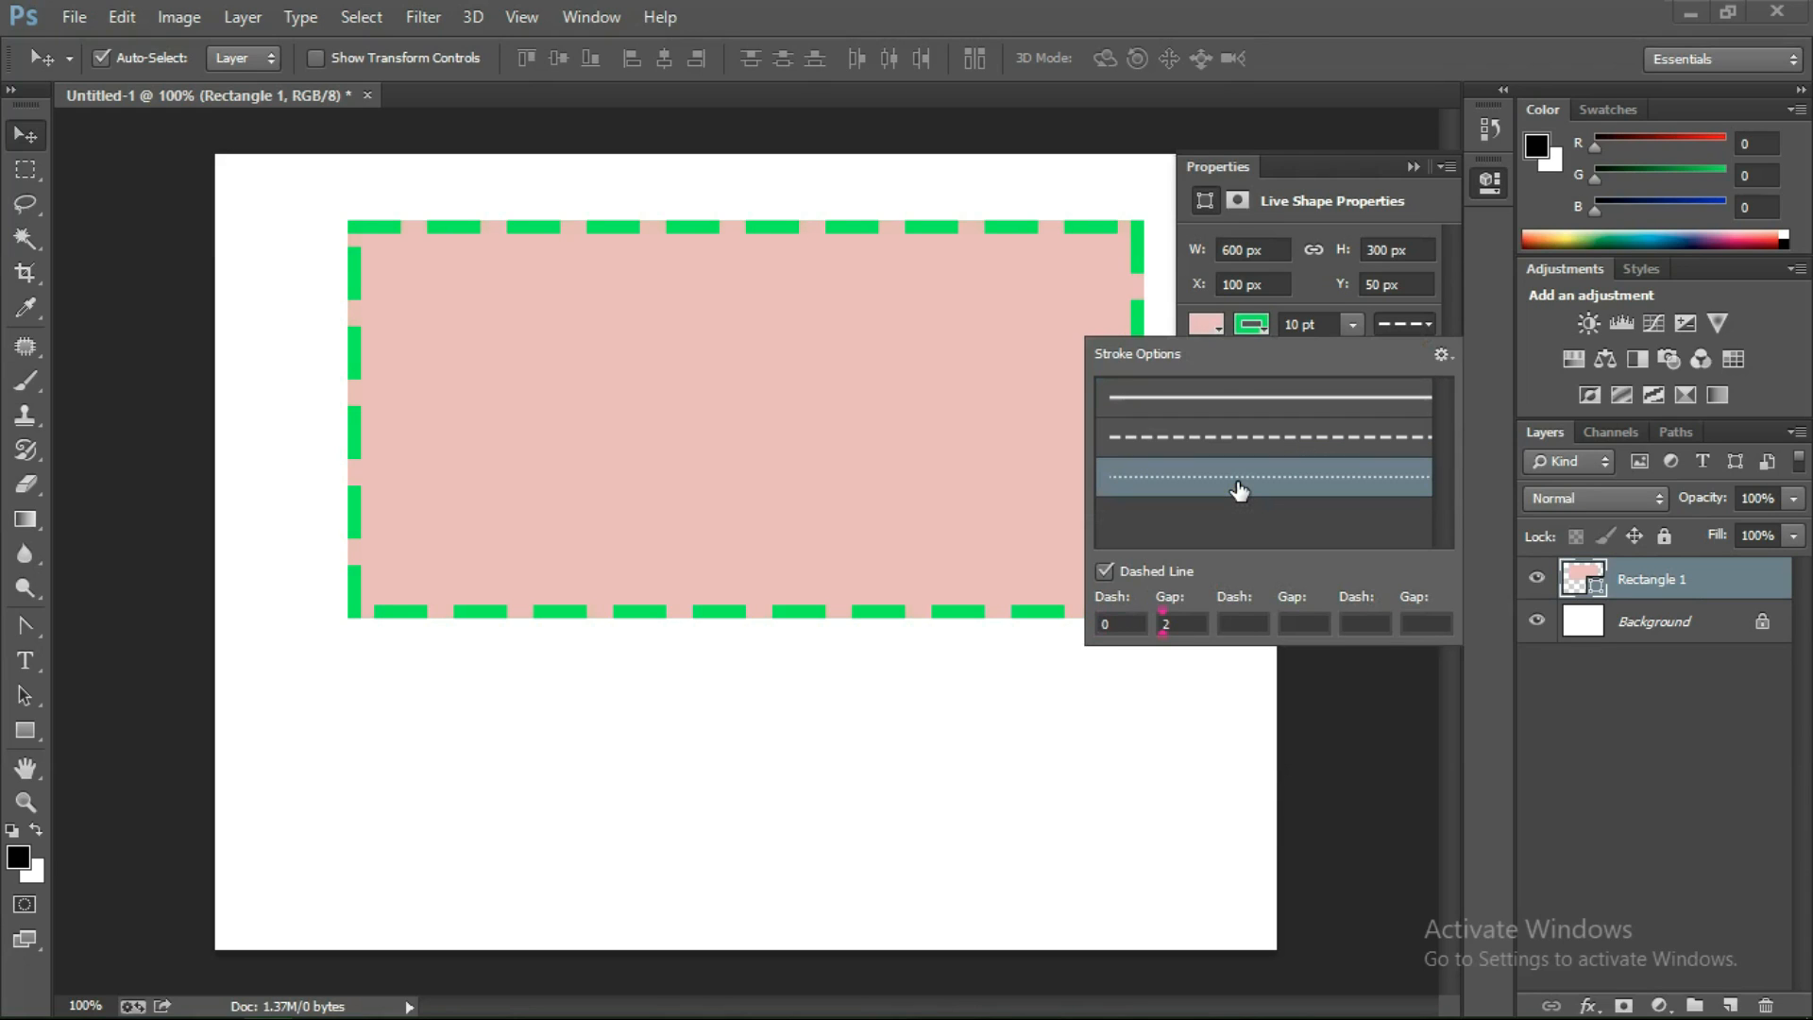
click(1240, 488)
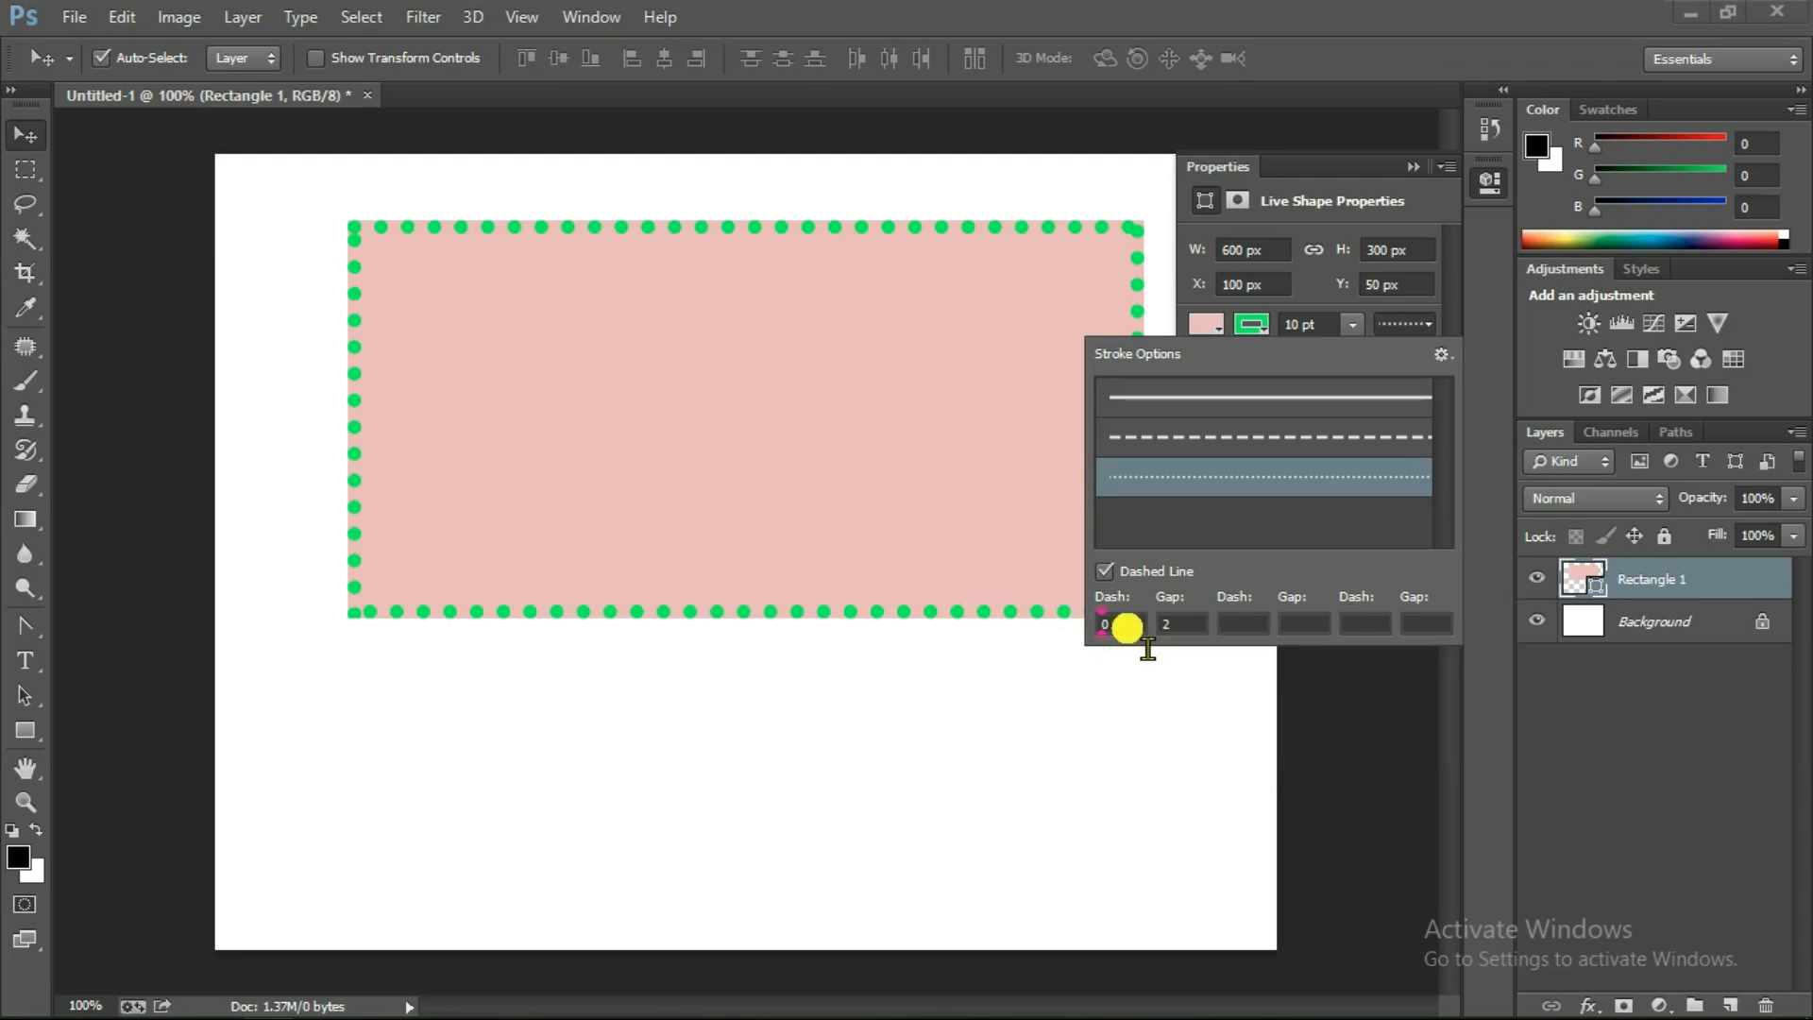
click(1127, 627)
text(2)
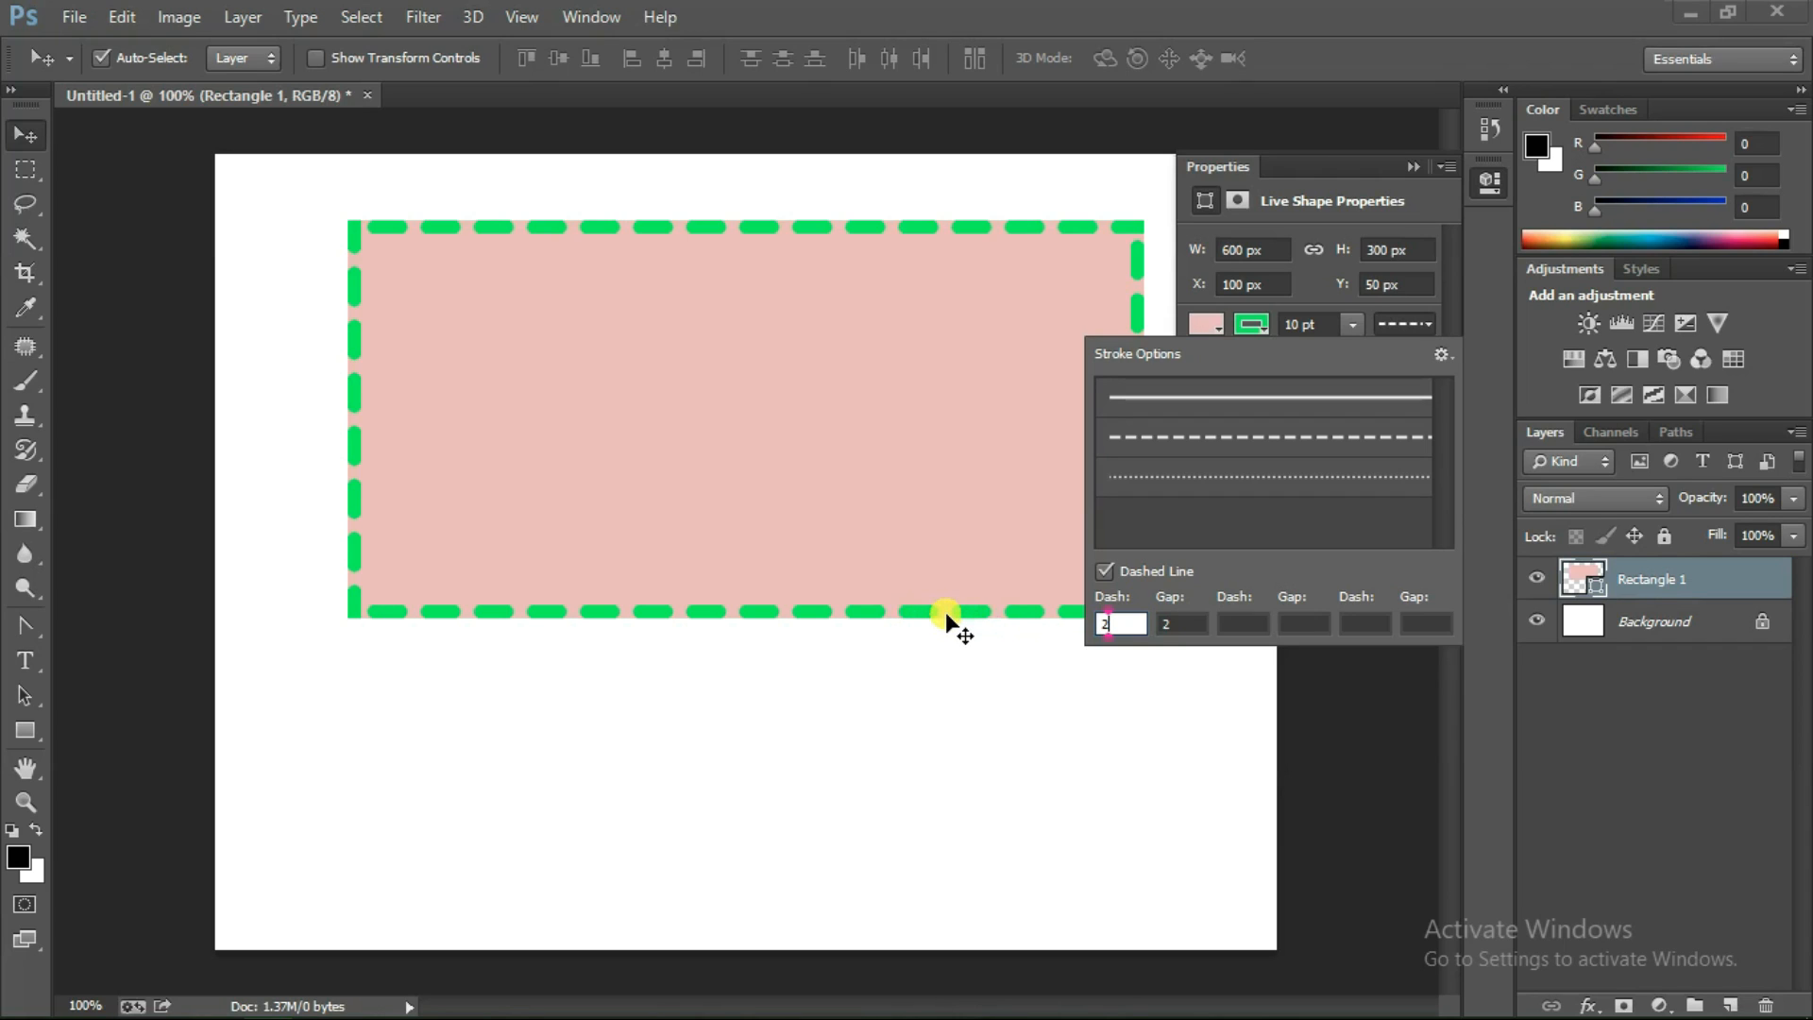
Try a gap of 4 and a gap of 1 between the rectangle's stroke dashes
click(1182, 625)
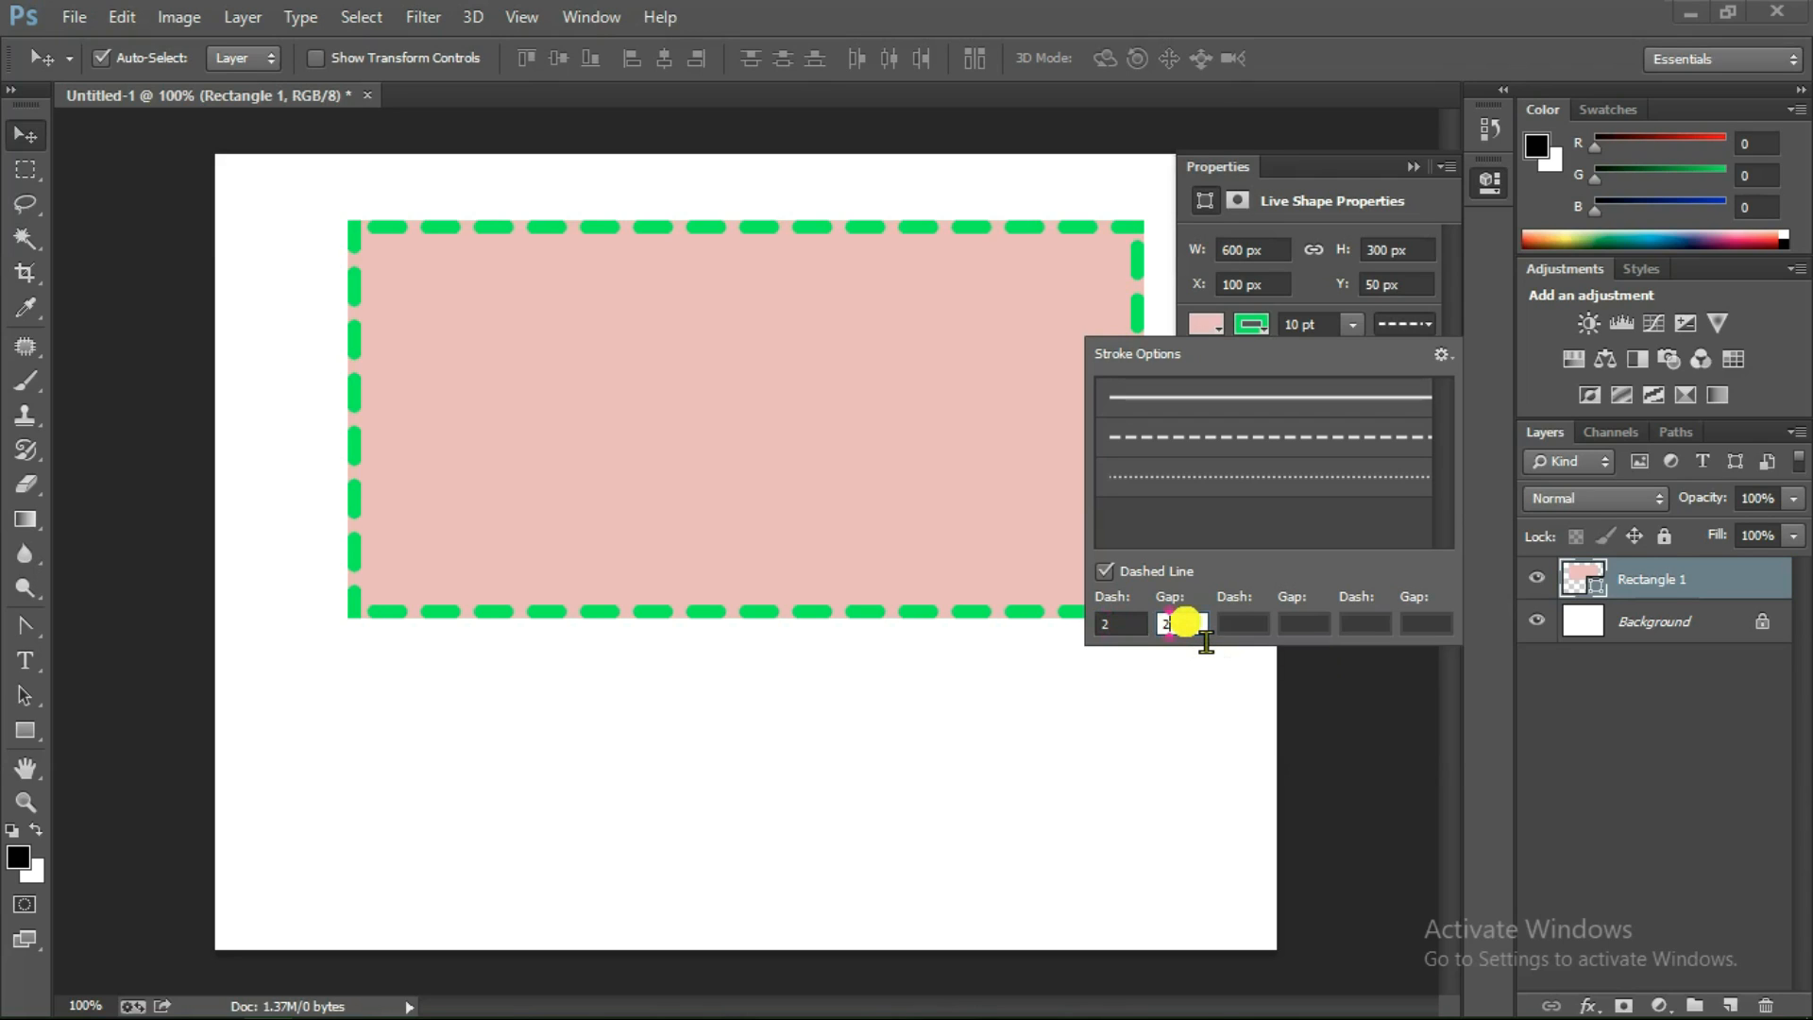
double_click(1186, 623)
text(4)
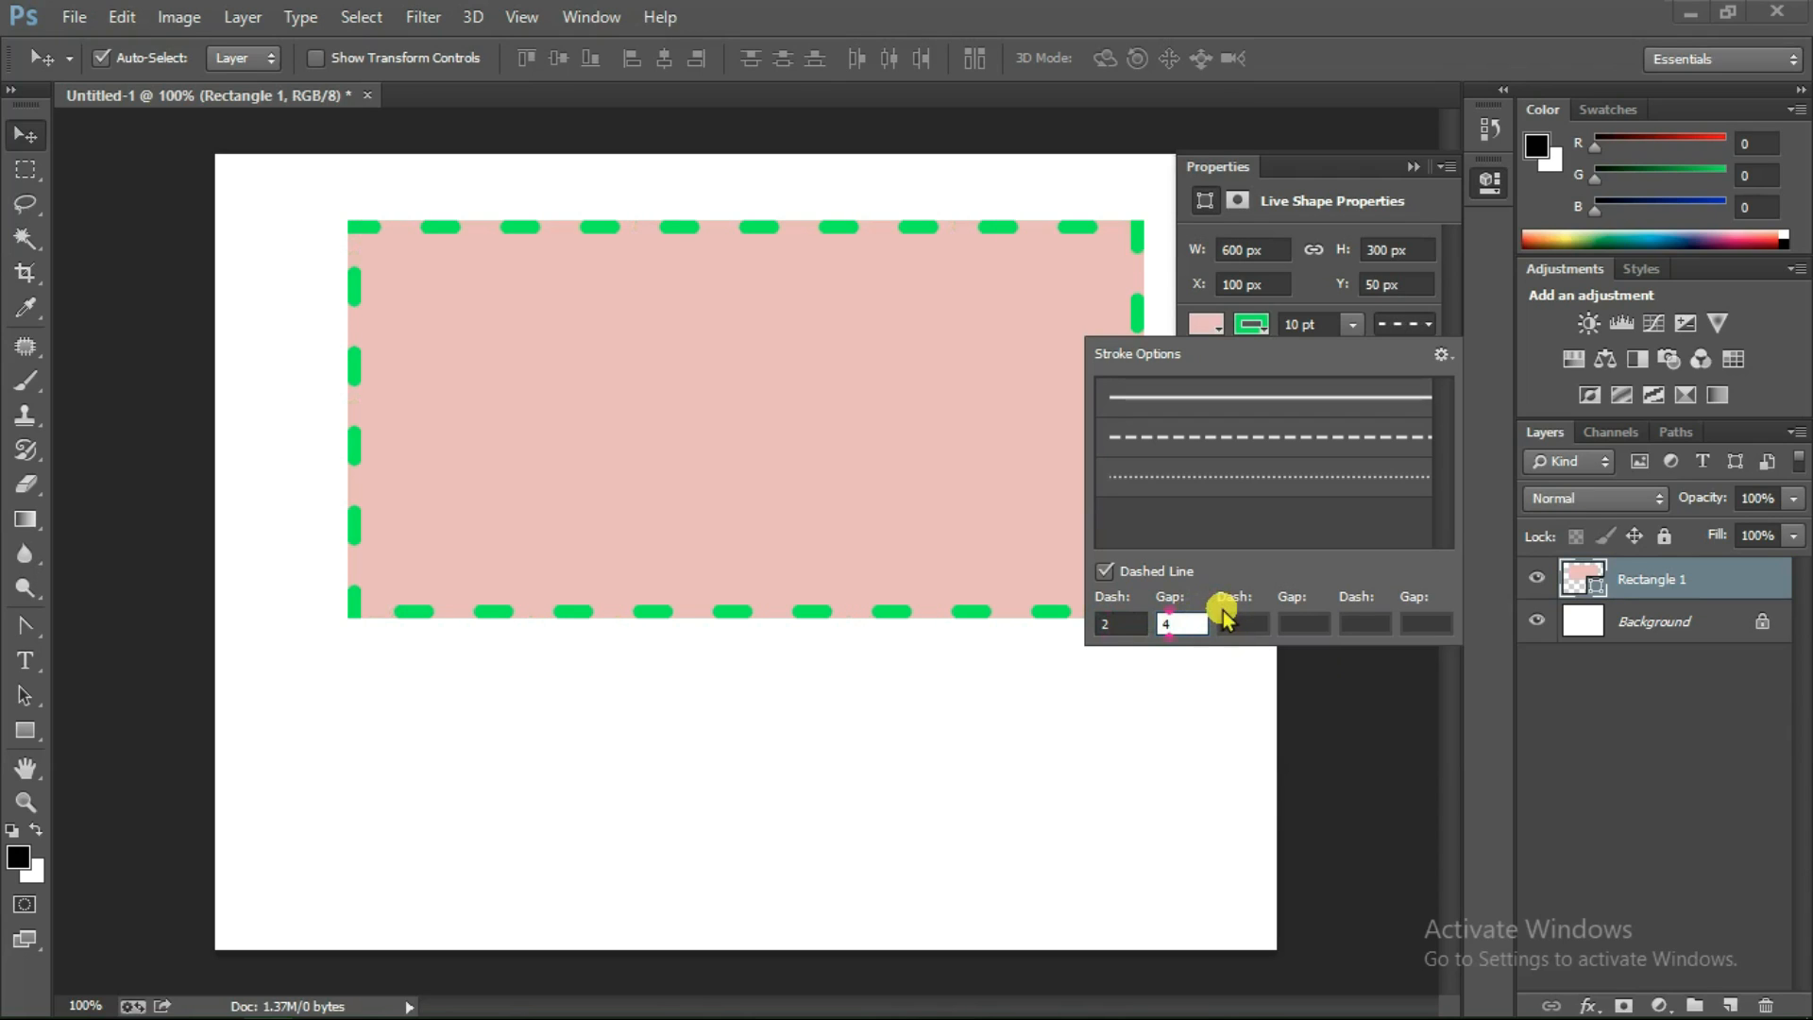
drag(1160, 626, 1220, 627)
text(1)
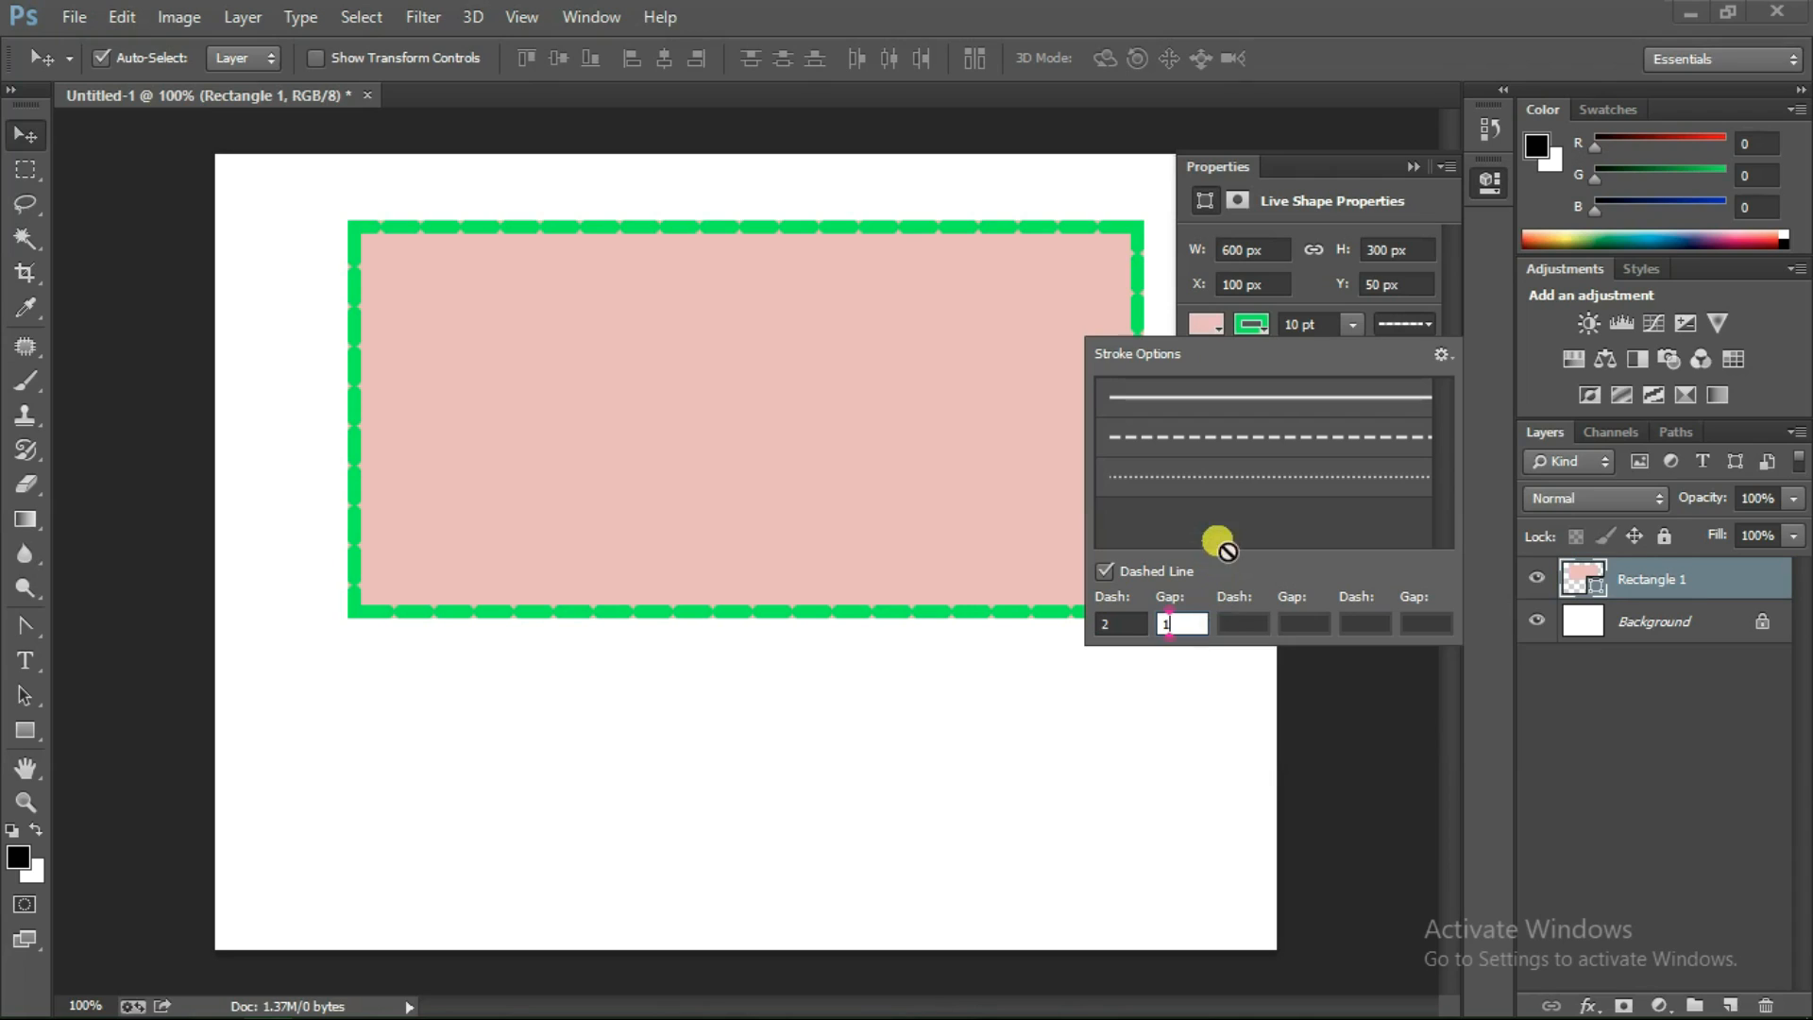
Return the rectangle's stroke to the dashed line preset, dash 4 and gap 2, and close the stroke options
click(1262, 444)
click(1262, 444)
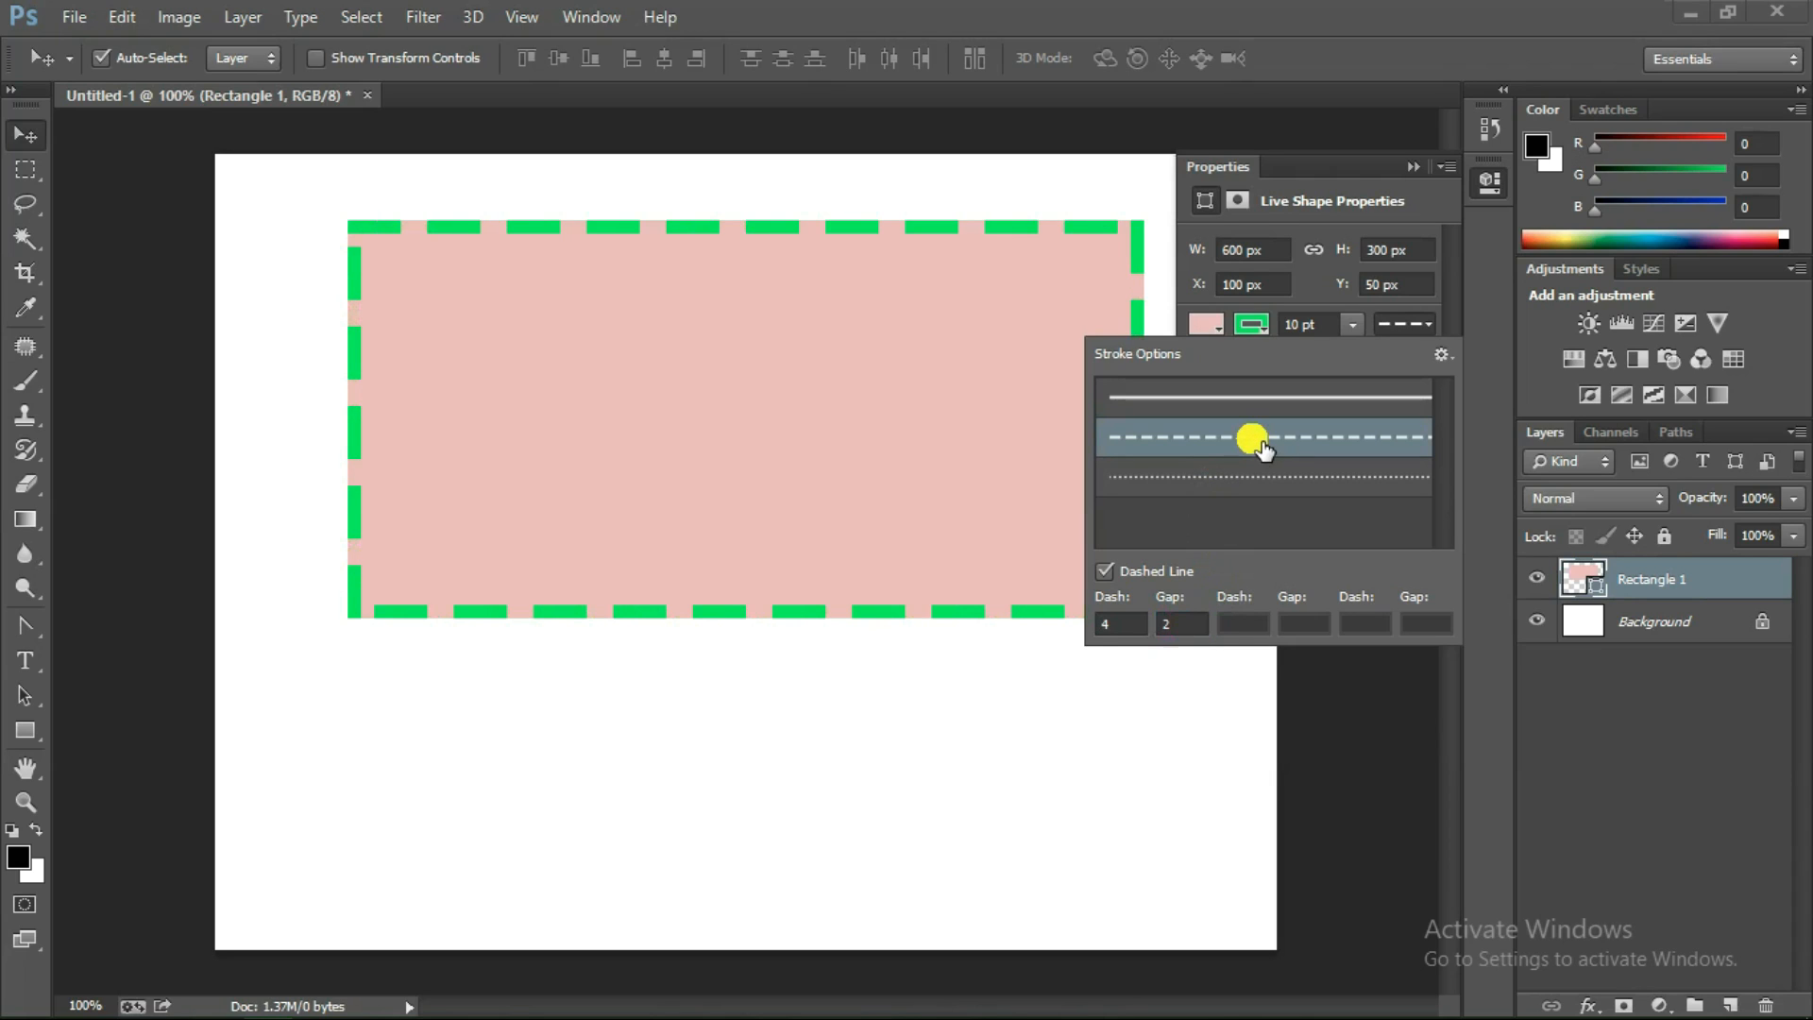
double_click(1257, 441)
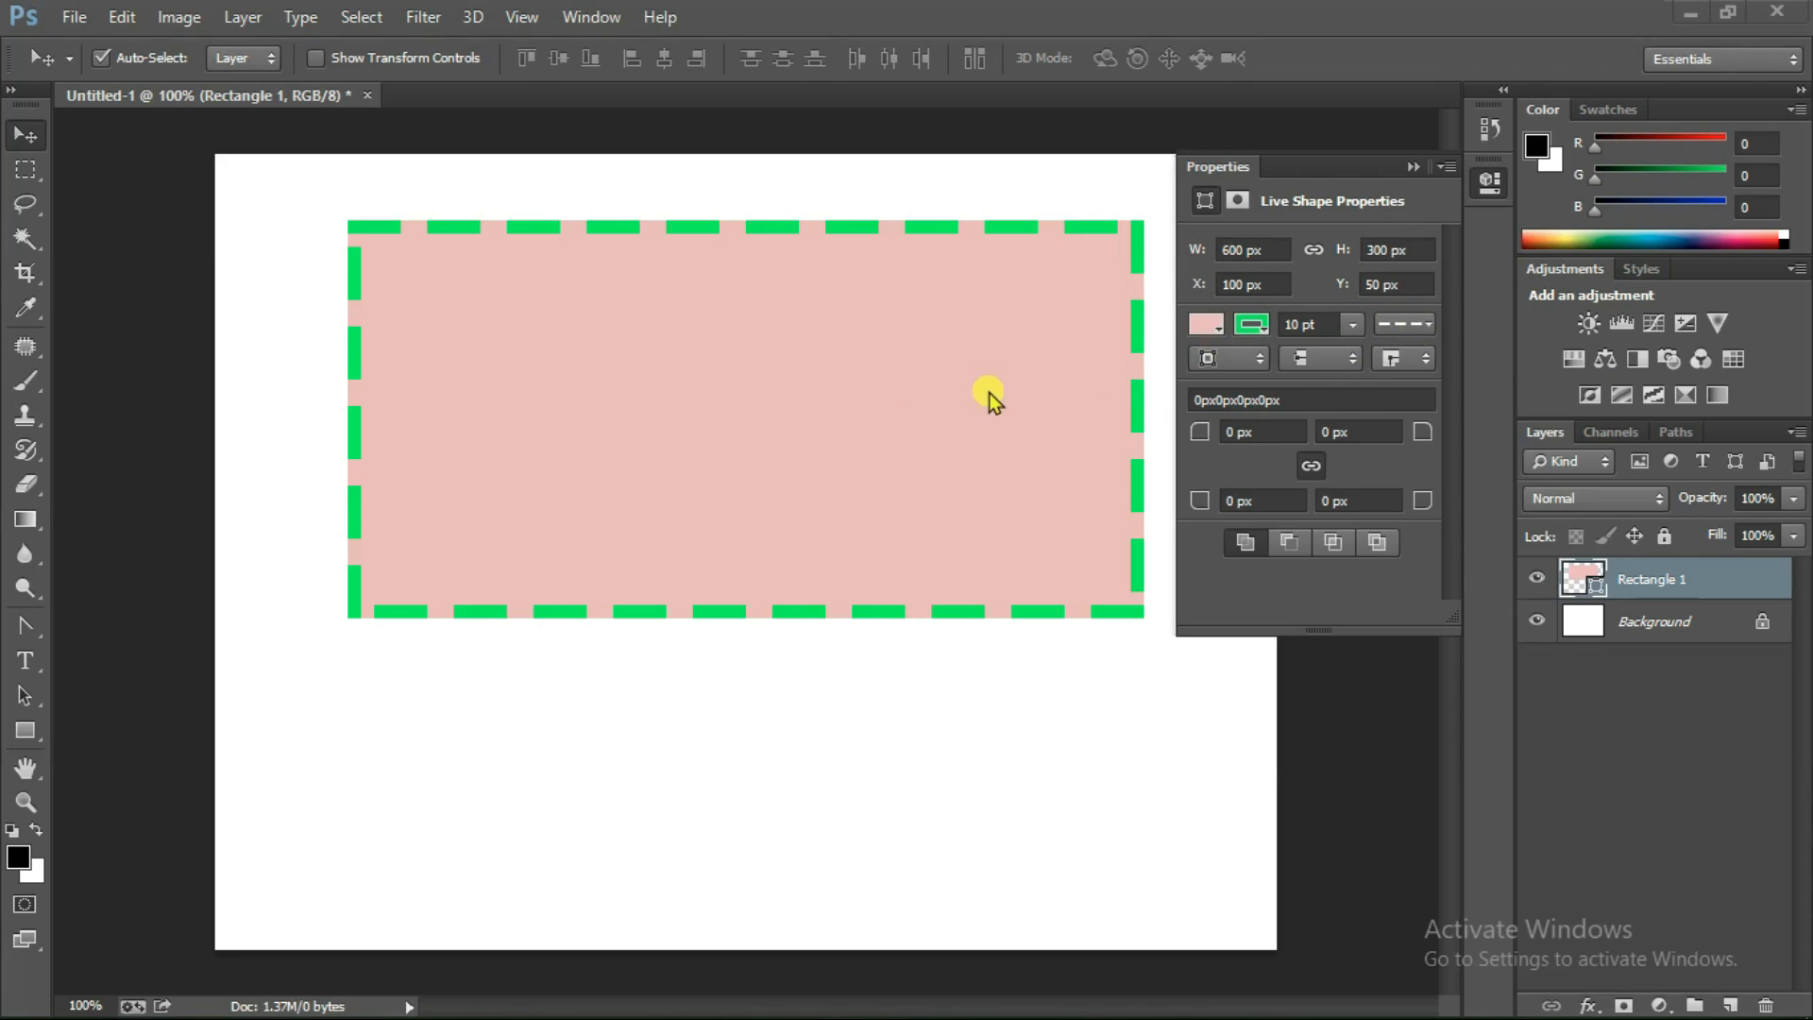
Try the rectangle without a fill, and give it a solid magenta swatch fill
click(1207, 325)
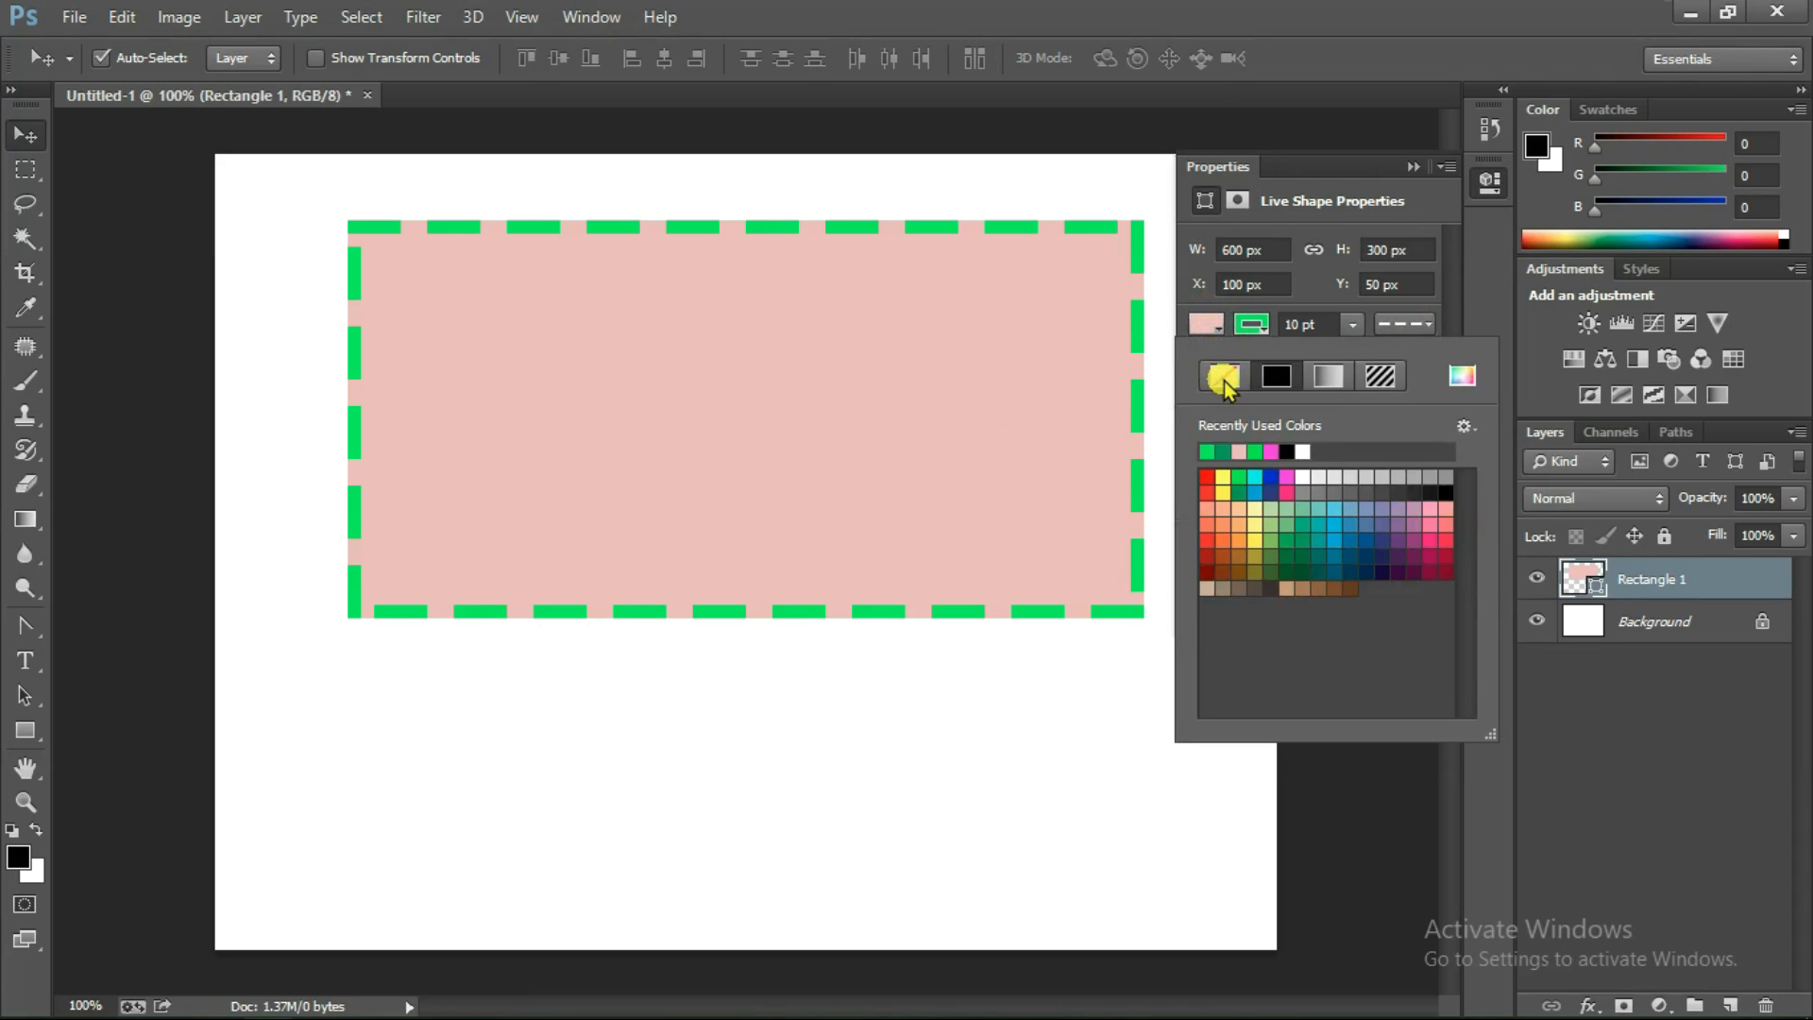
click(1224, 377)
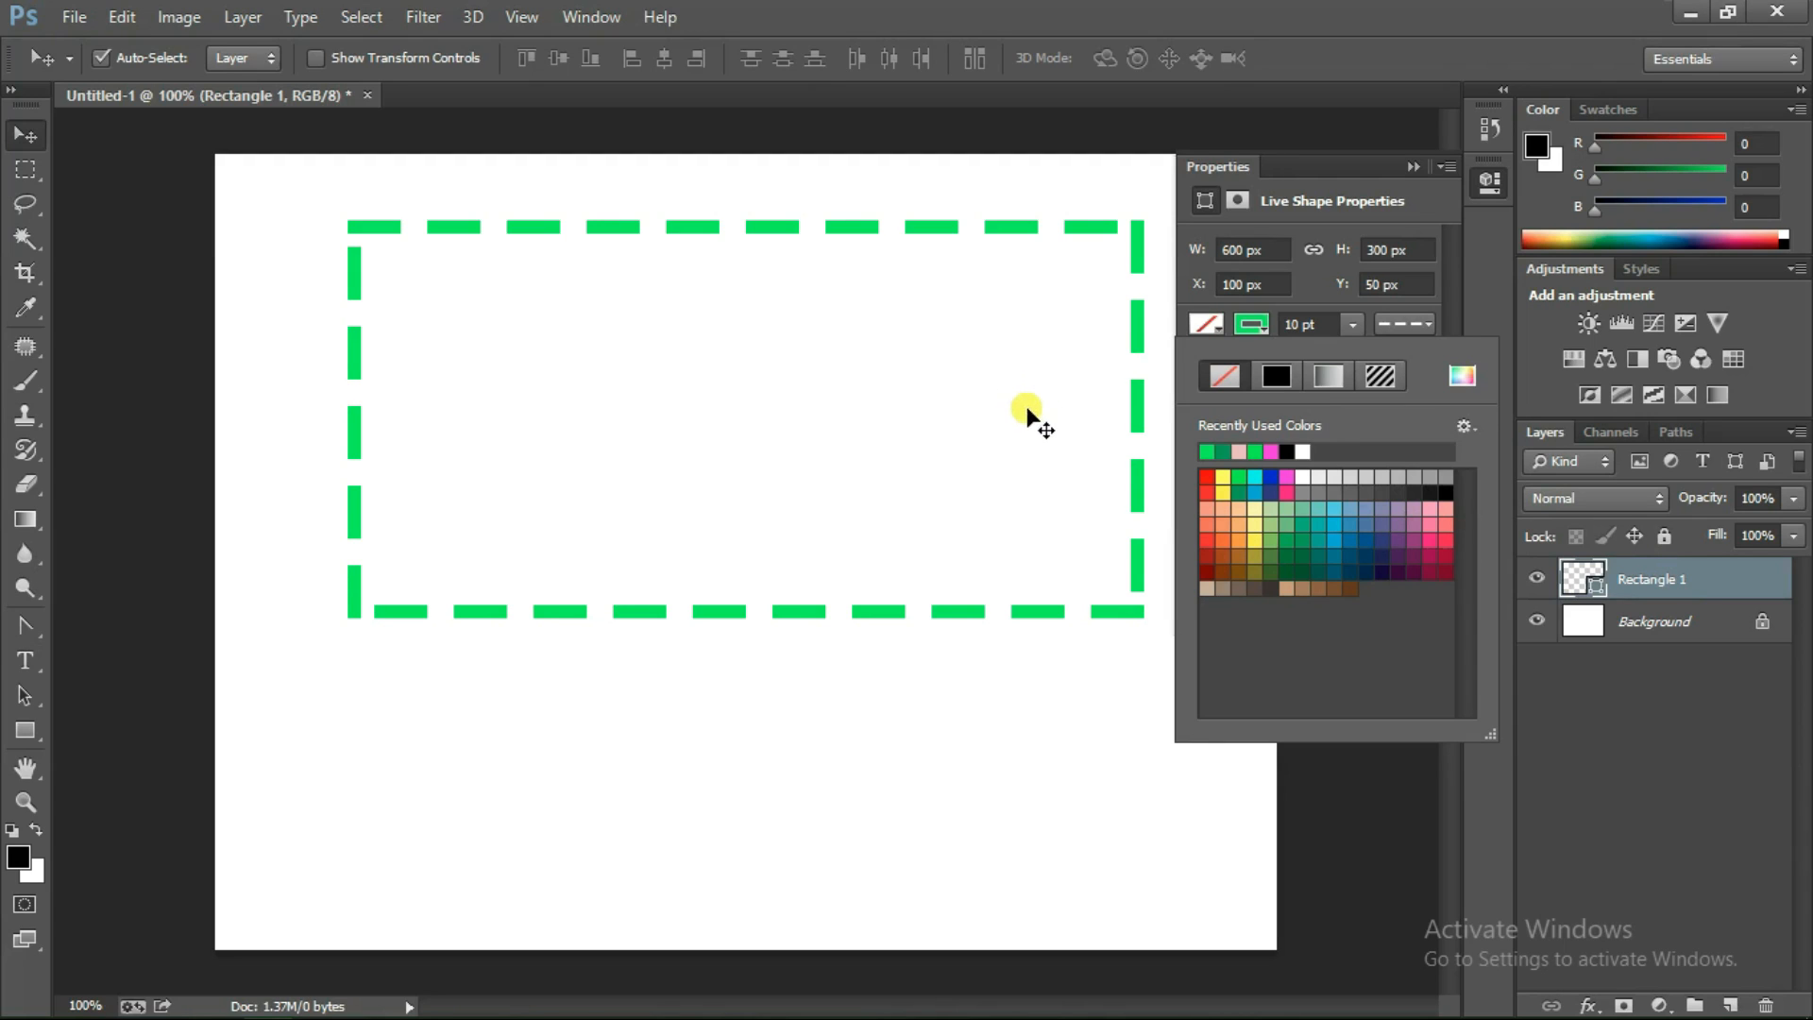
click(1290, 480)
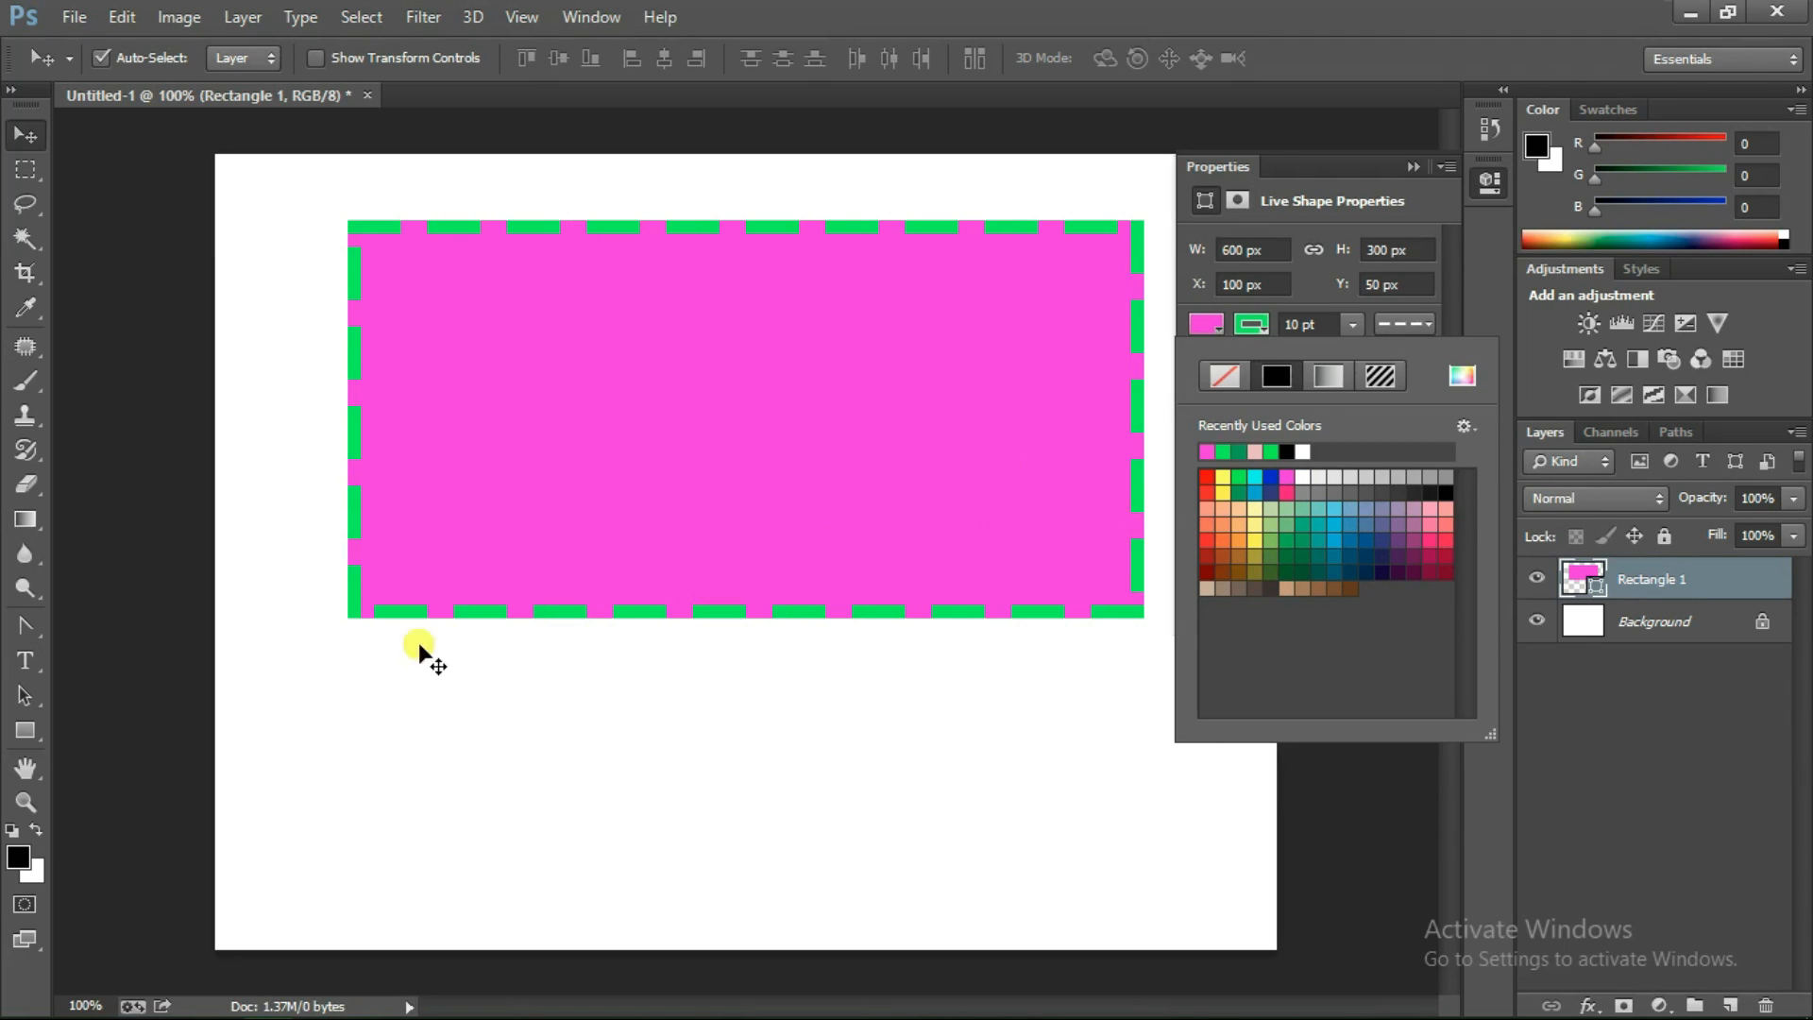
Start a new rounded rectangle inside the magenta rectangle with the Rounded Rectangle Tool, setting its width to 400 px
click(25, 733)
click(24, 733)
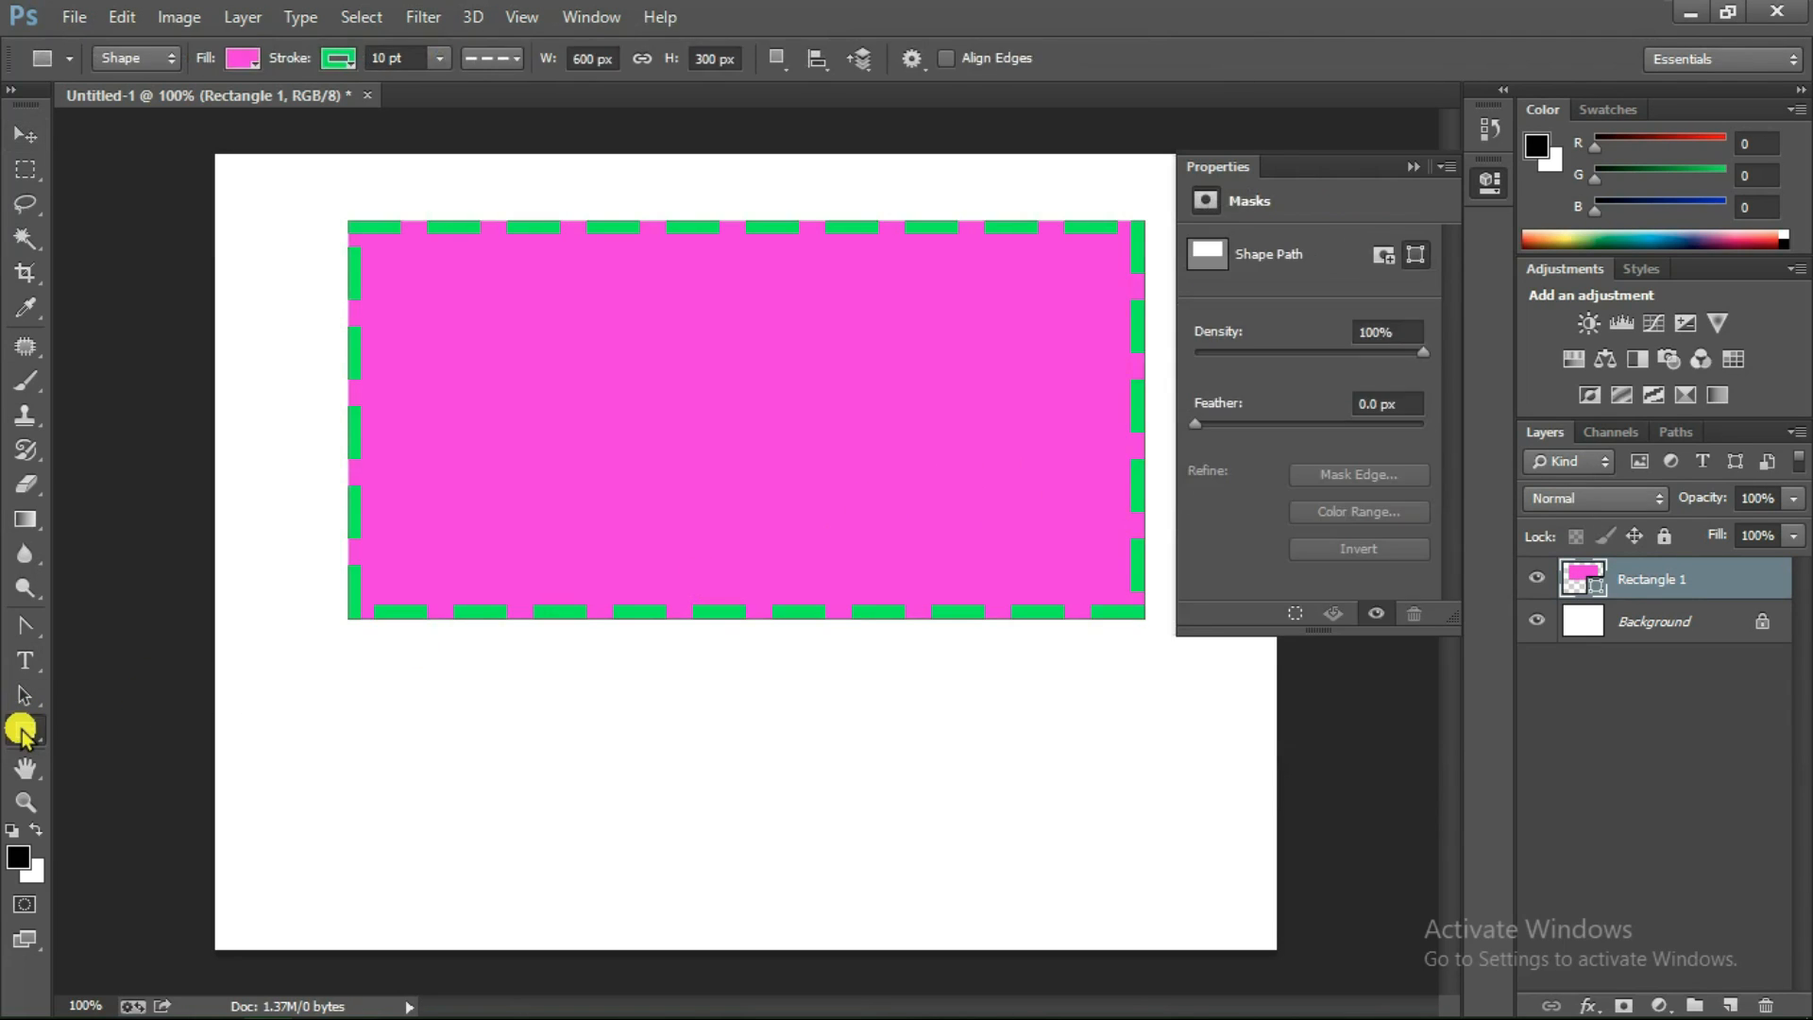
drag(21, 737, 36, 742)
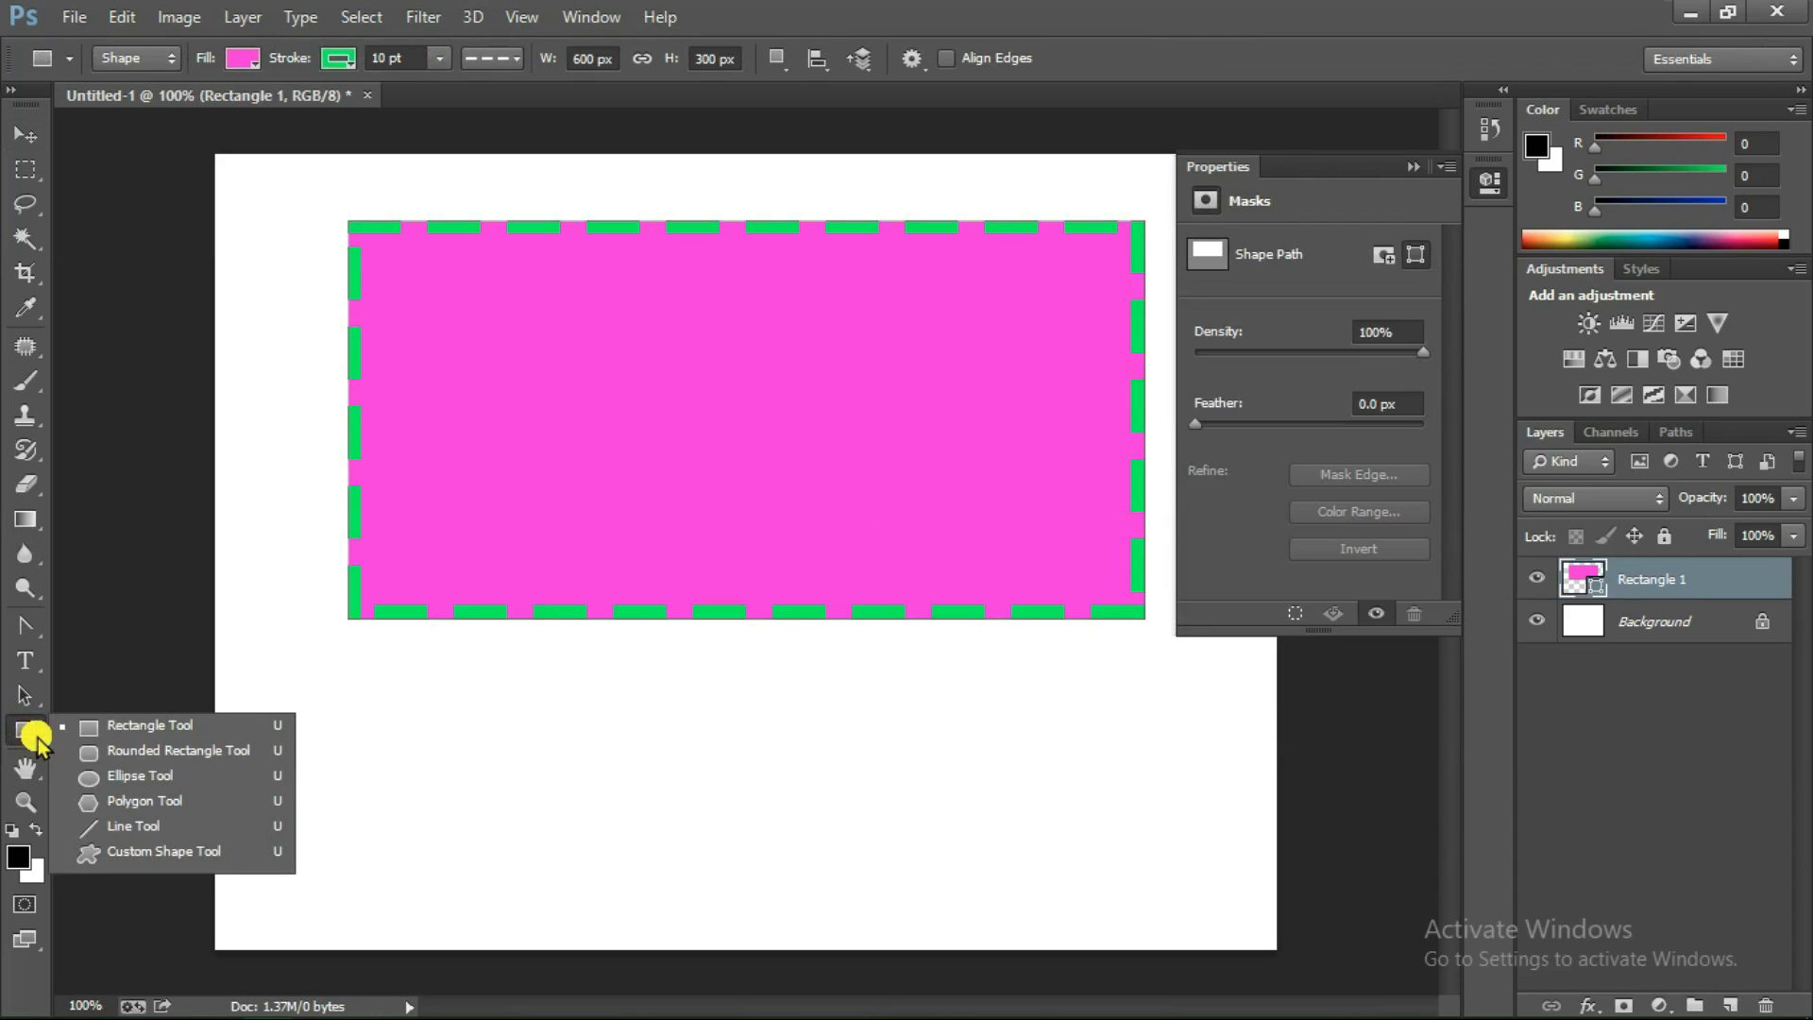
click(189, 751)
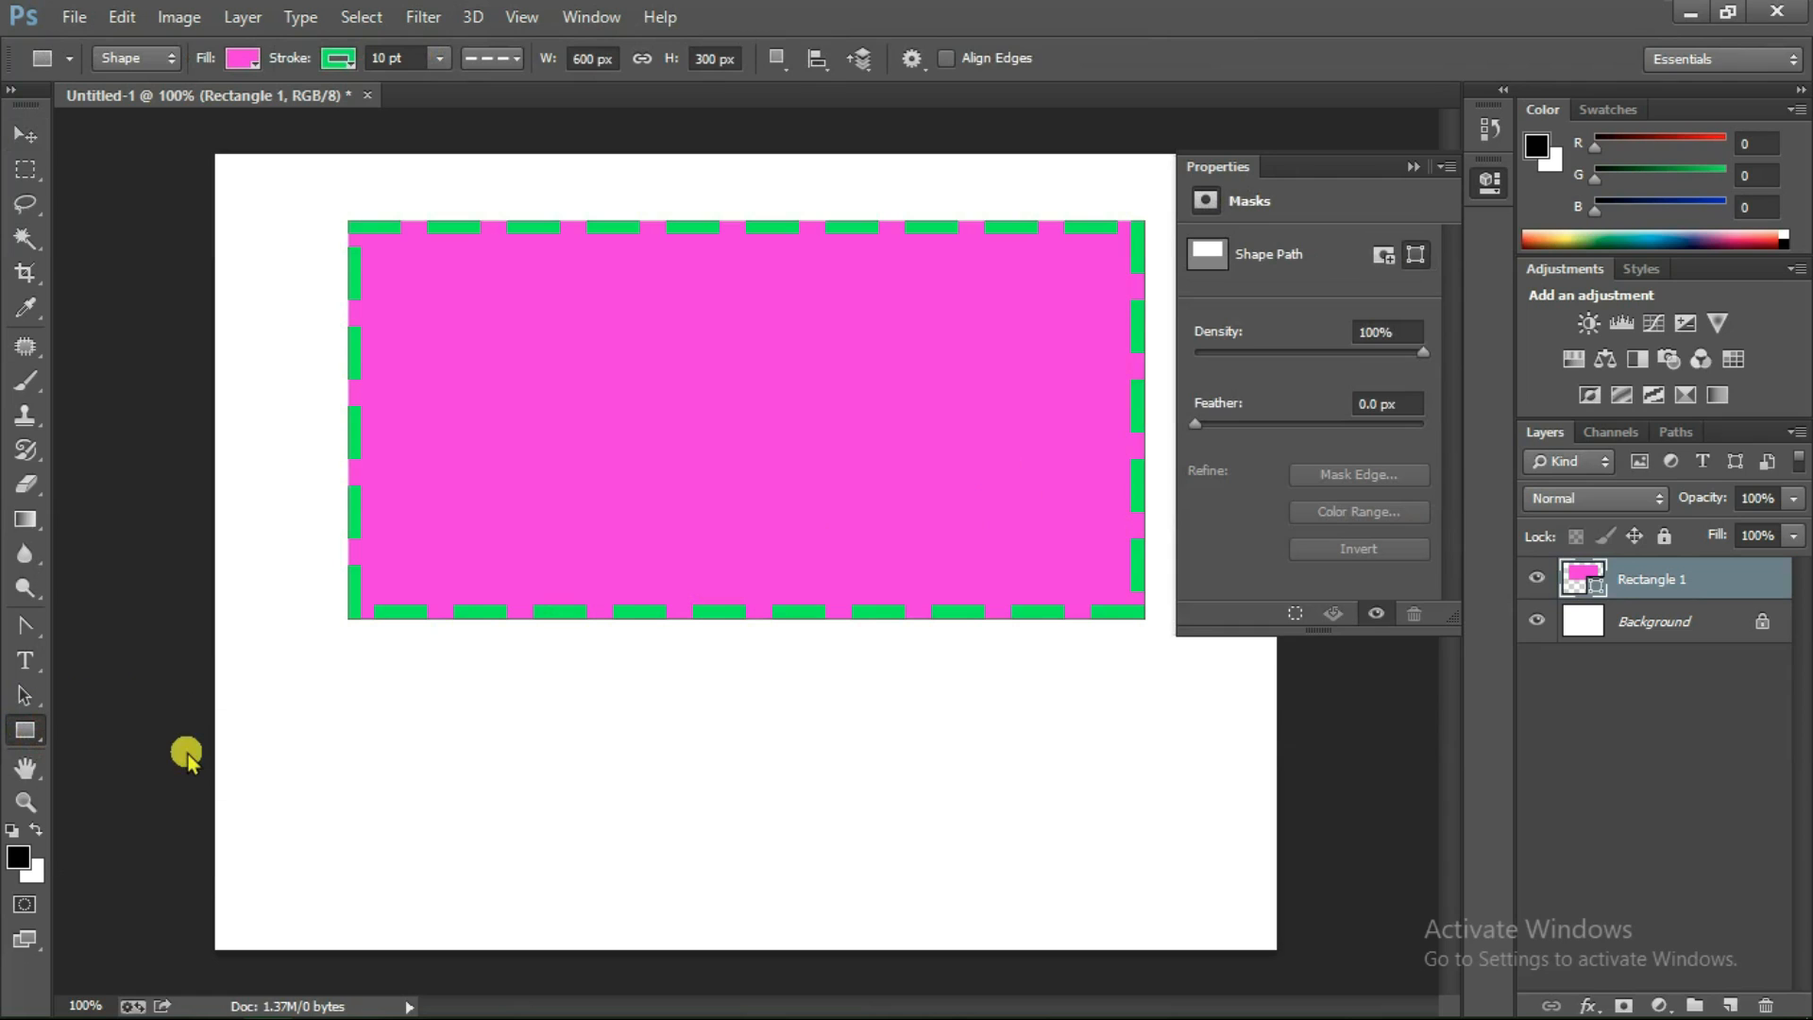
click(652, 484)
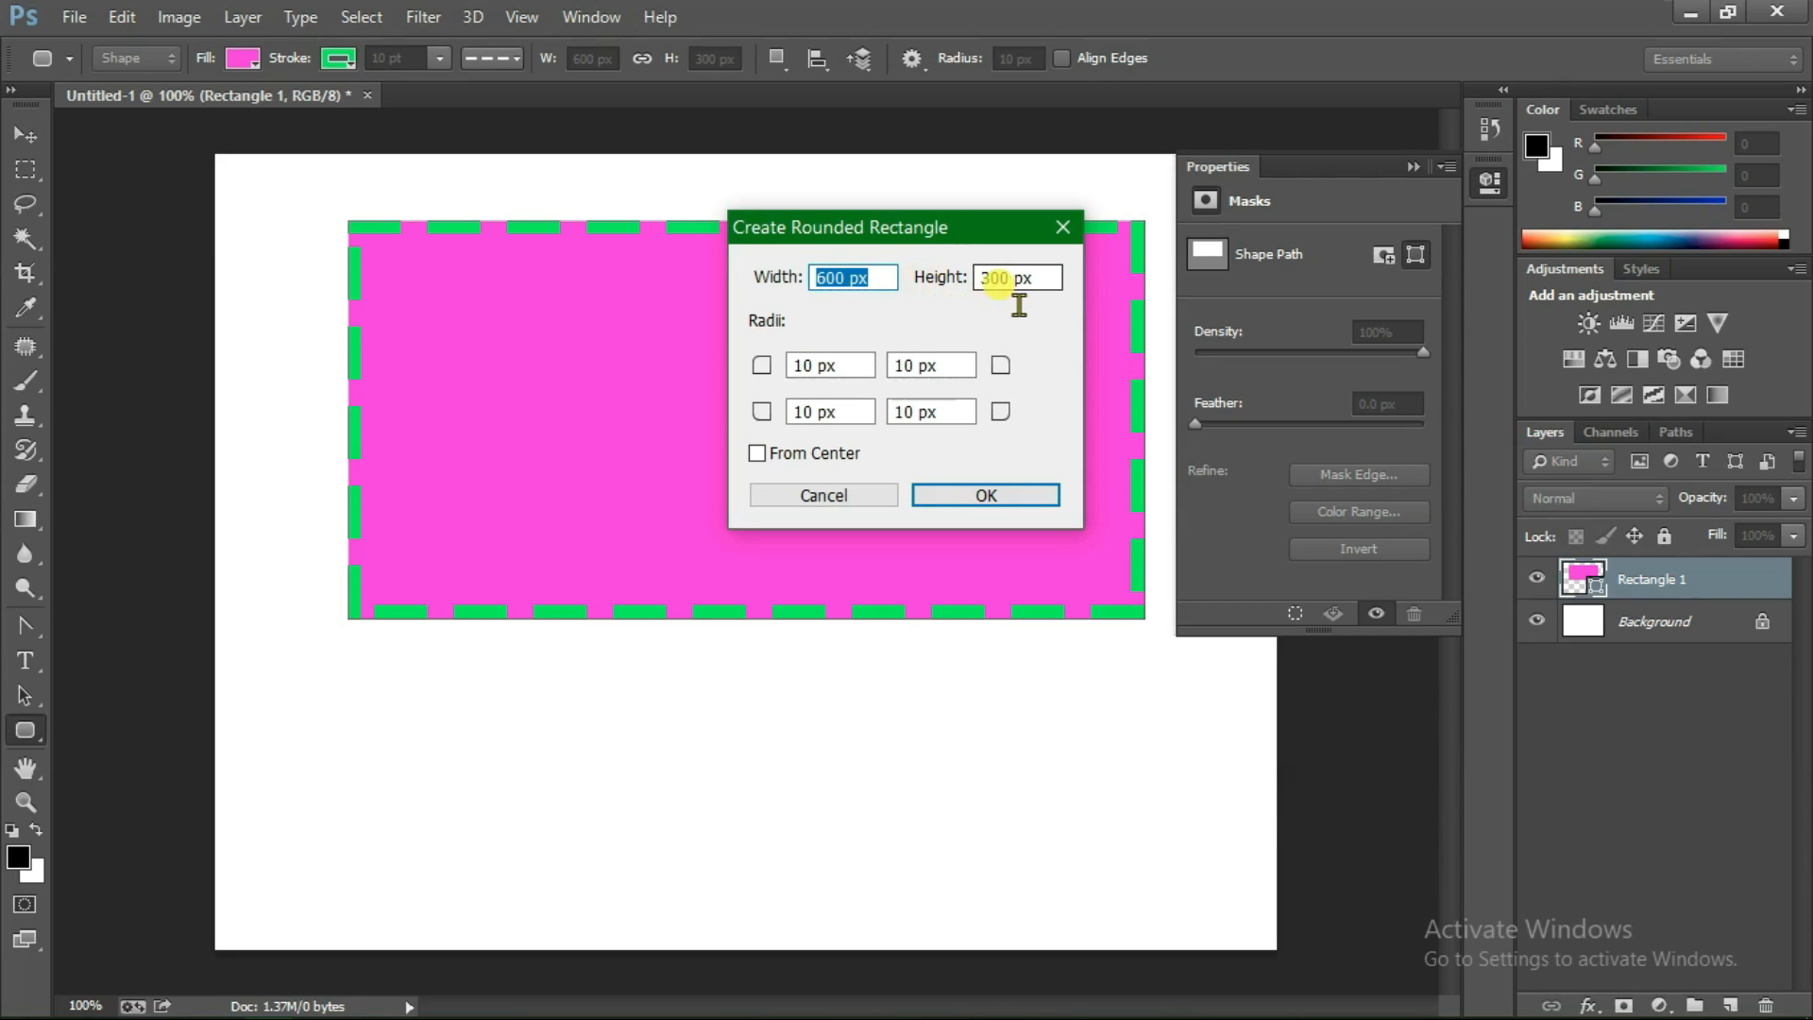
click(851, 277)
key(BackSpace)
key(BackSpace)
key(BackSpace)
key(BackSpace)
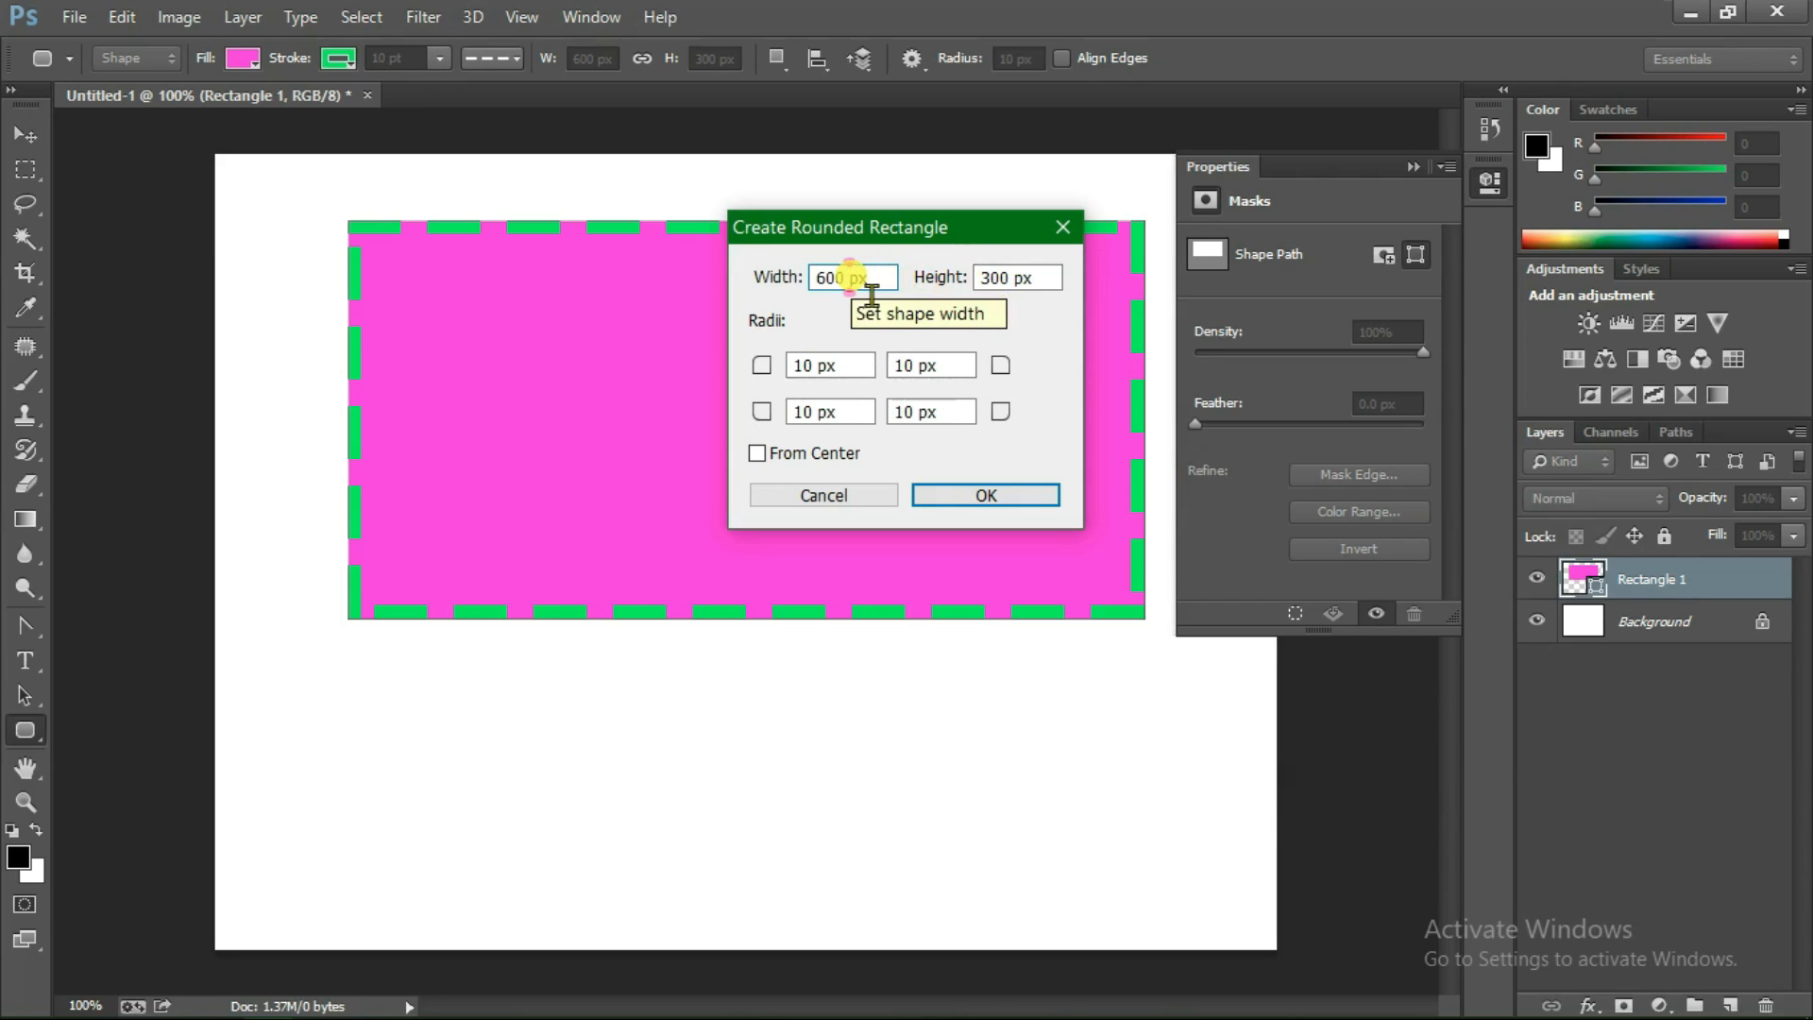
text(400)
key(Tab)
Create the rounded rectangle with a height of 400 px and move it up to about X 322 px, Y 174 px
click(1013, 278)
key(BackSpace)
key(BackSpace)
key(BackSpace)
text(400)
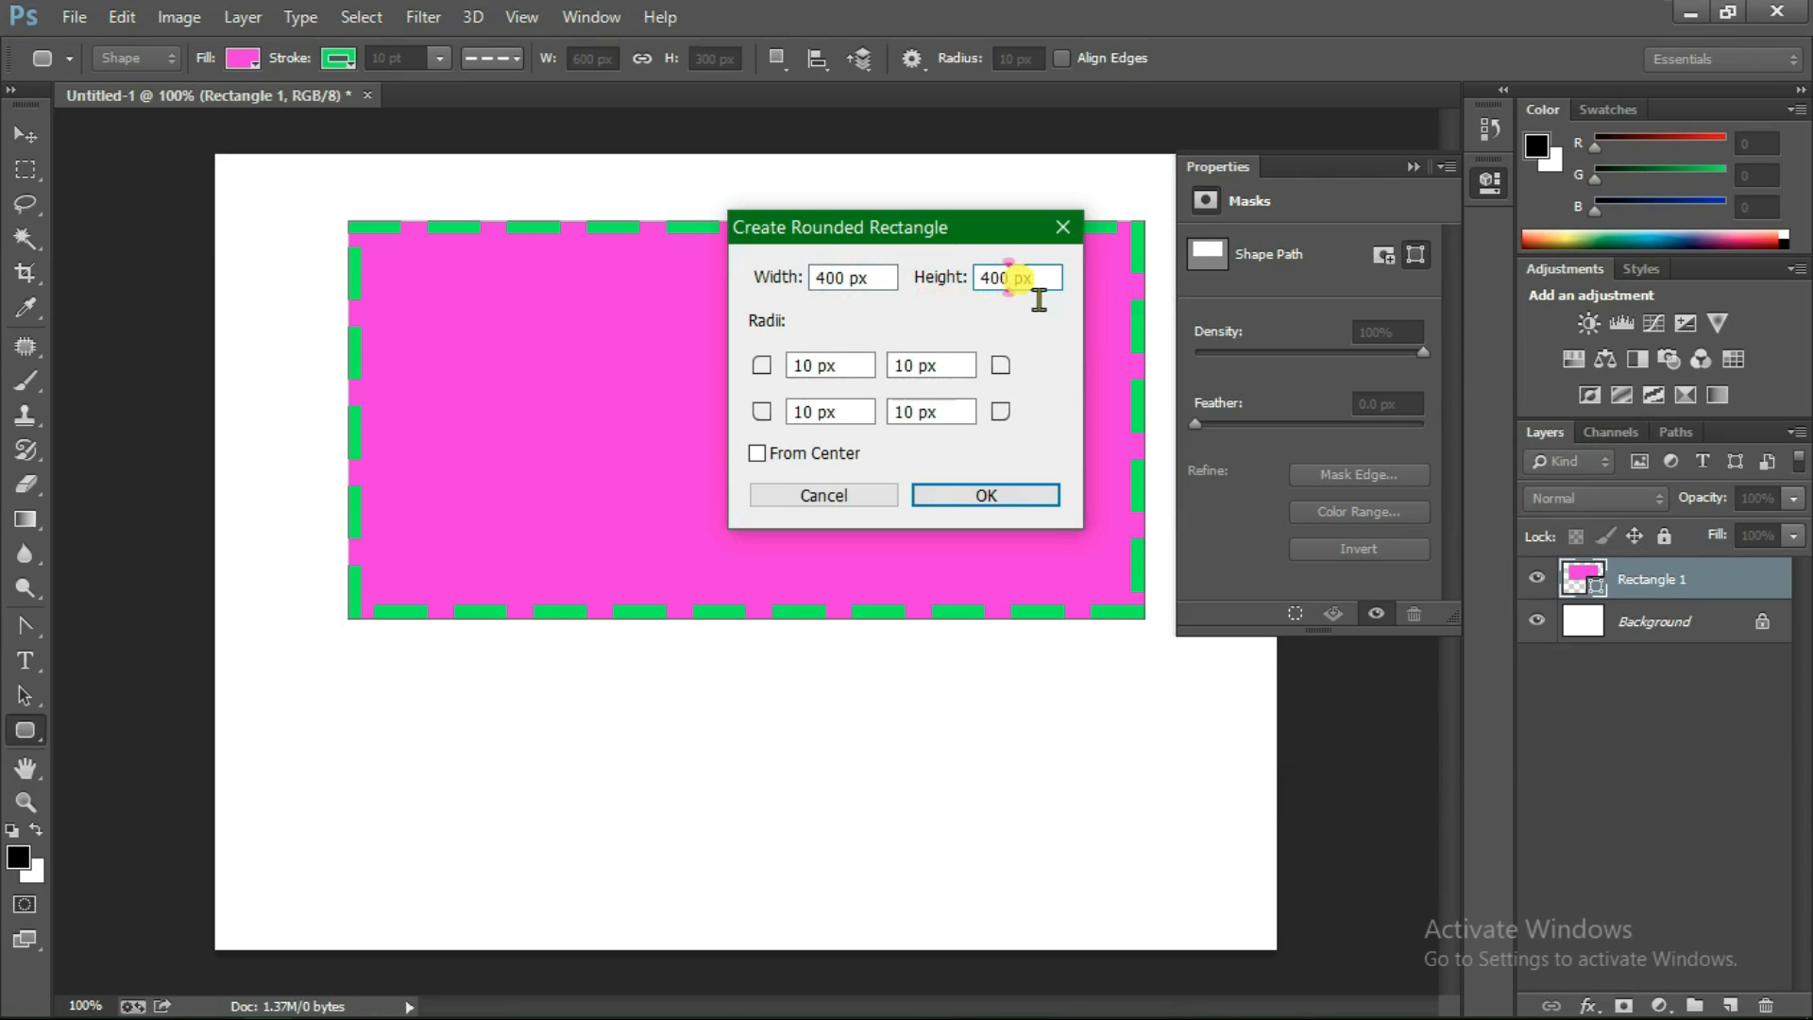
click(1001, 493)
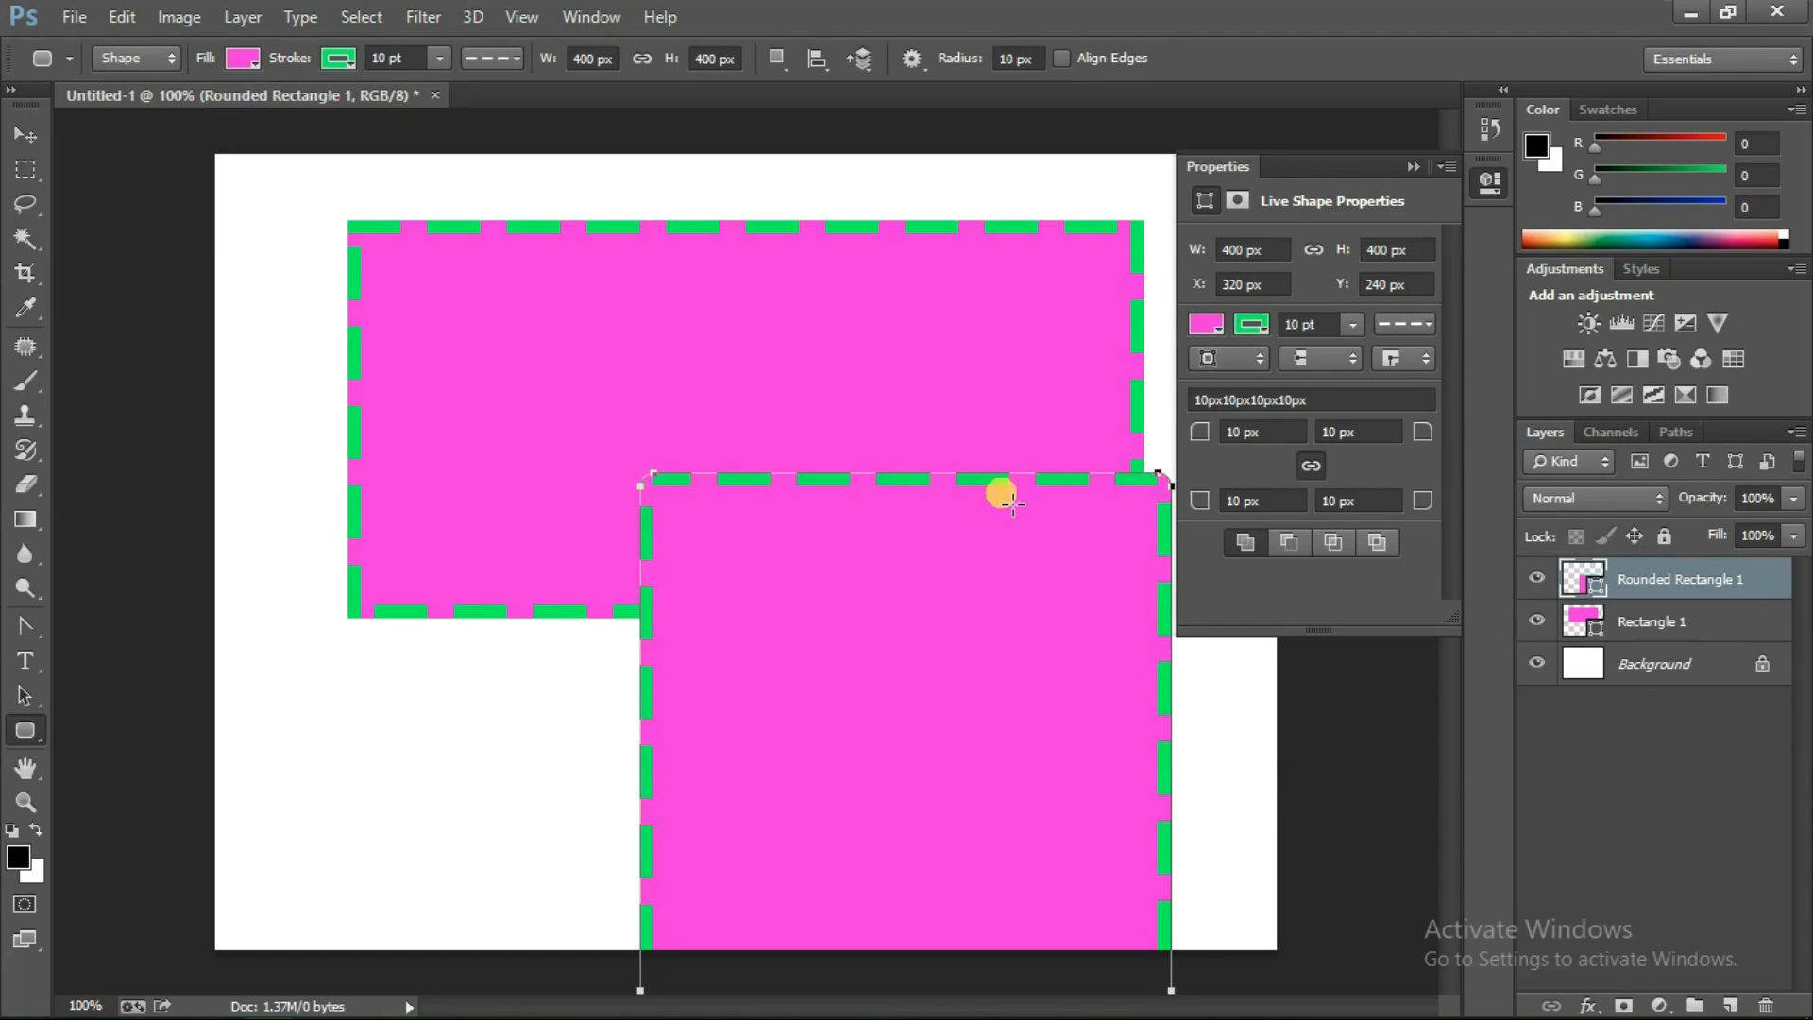
key(v)
drag(986, 728, 982, 634)
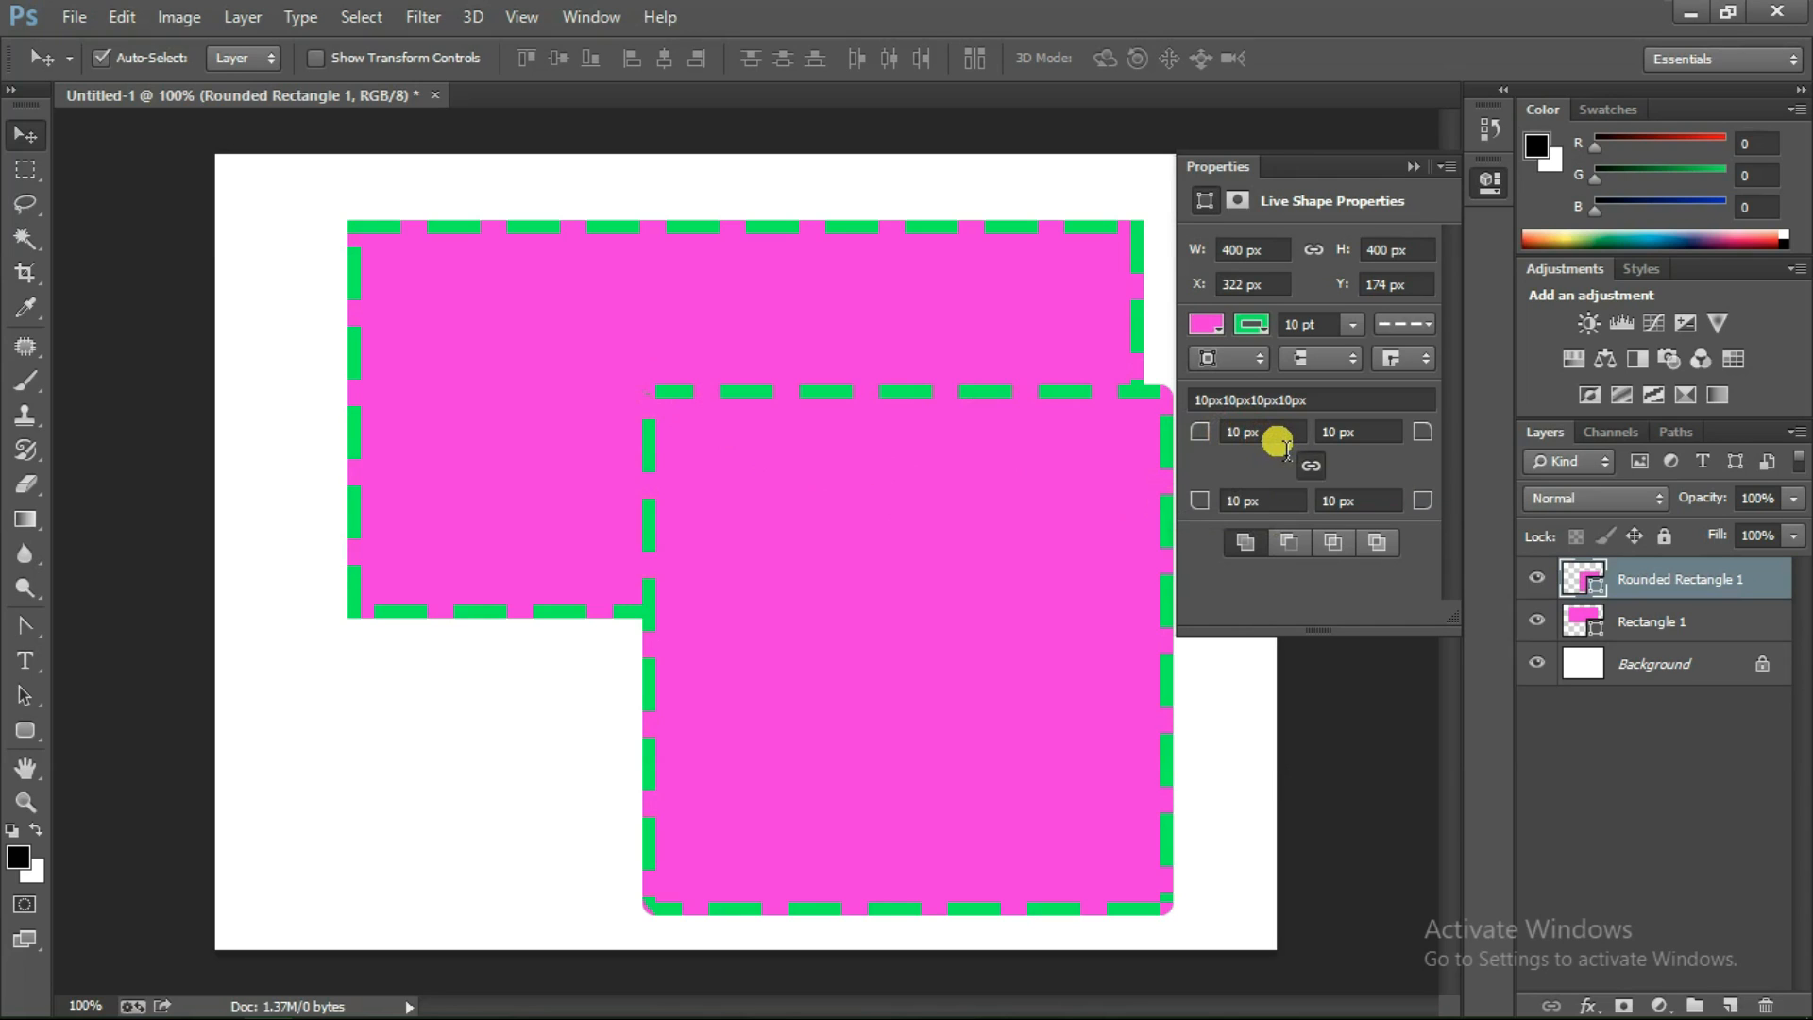
Set only the rounded rectangle's top-left corner radius to 20 px, with the corner radii unlinked
click(1242, 434)
click(1241, 432)
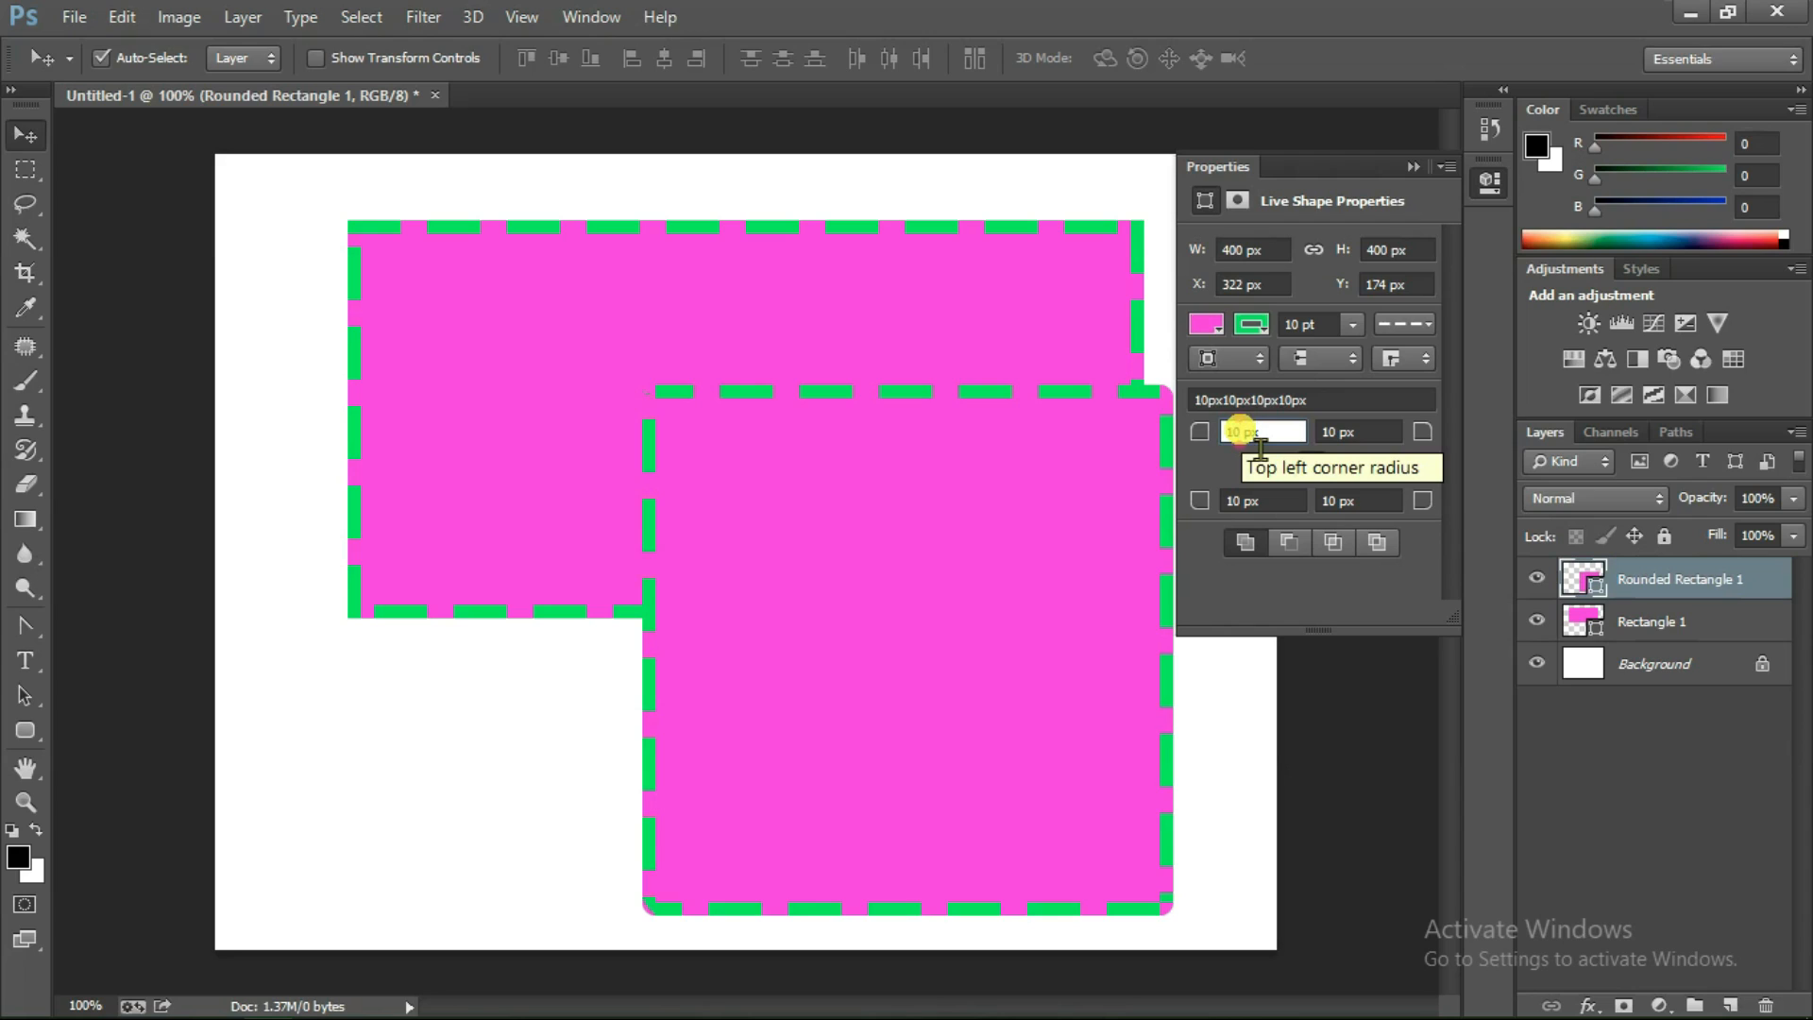
text(20)
key(Return)
click(1250, 437)
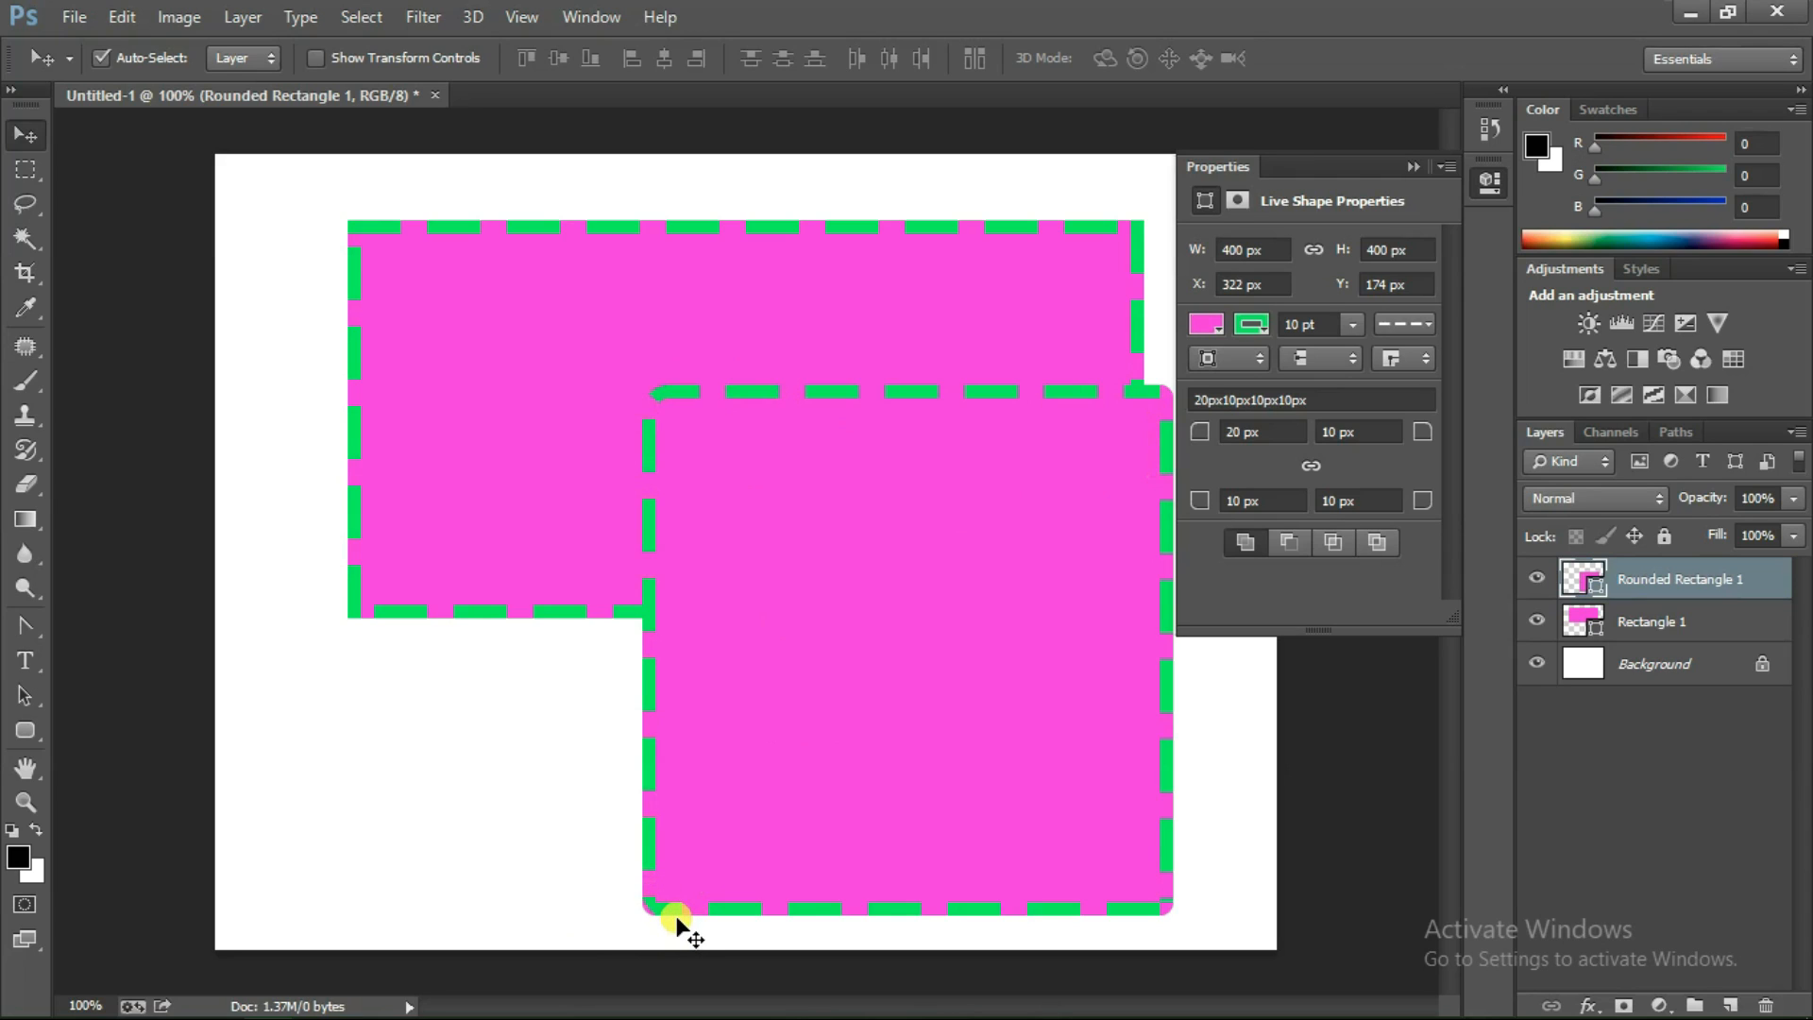
Set the rounded rectangle's bottom-left corner radius to 20 px and its bottom-right corner radius to 0 px
click(1249, 500)
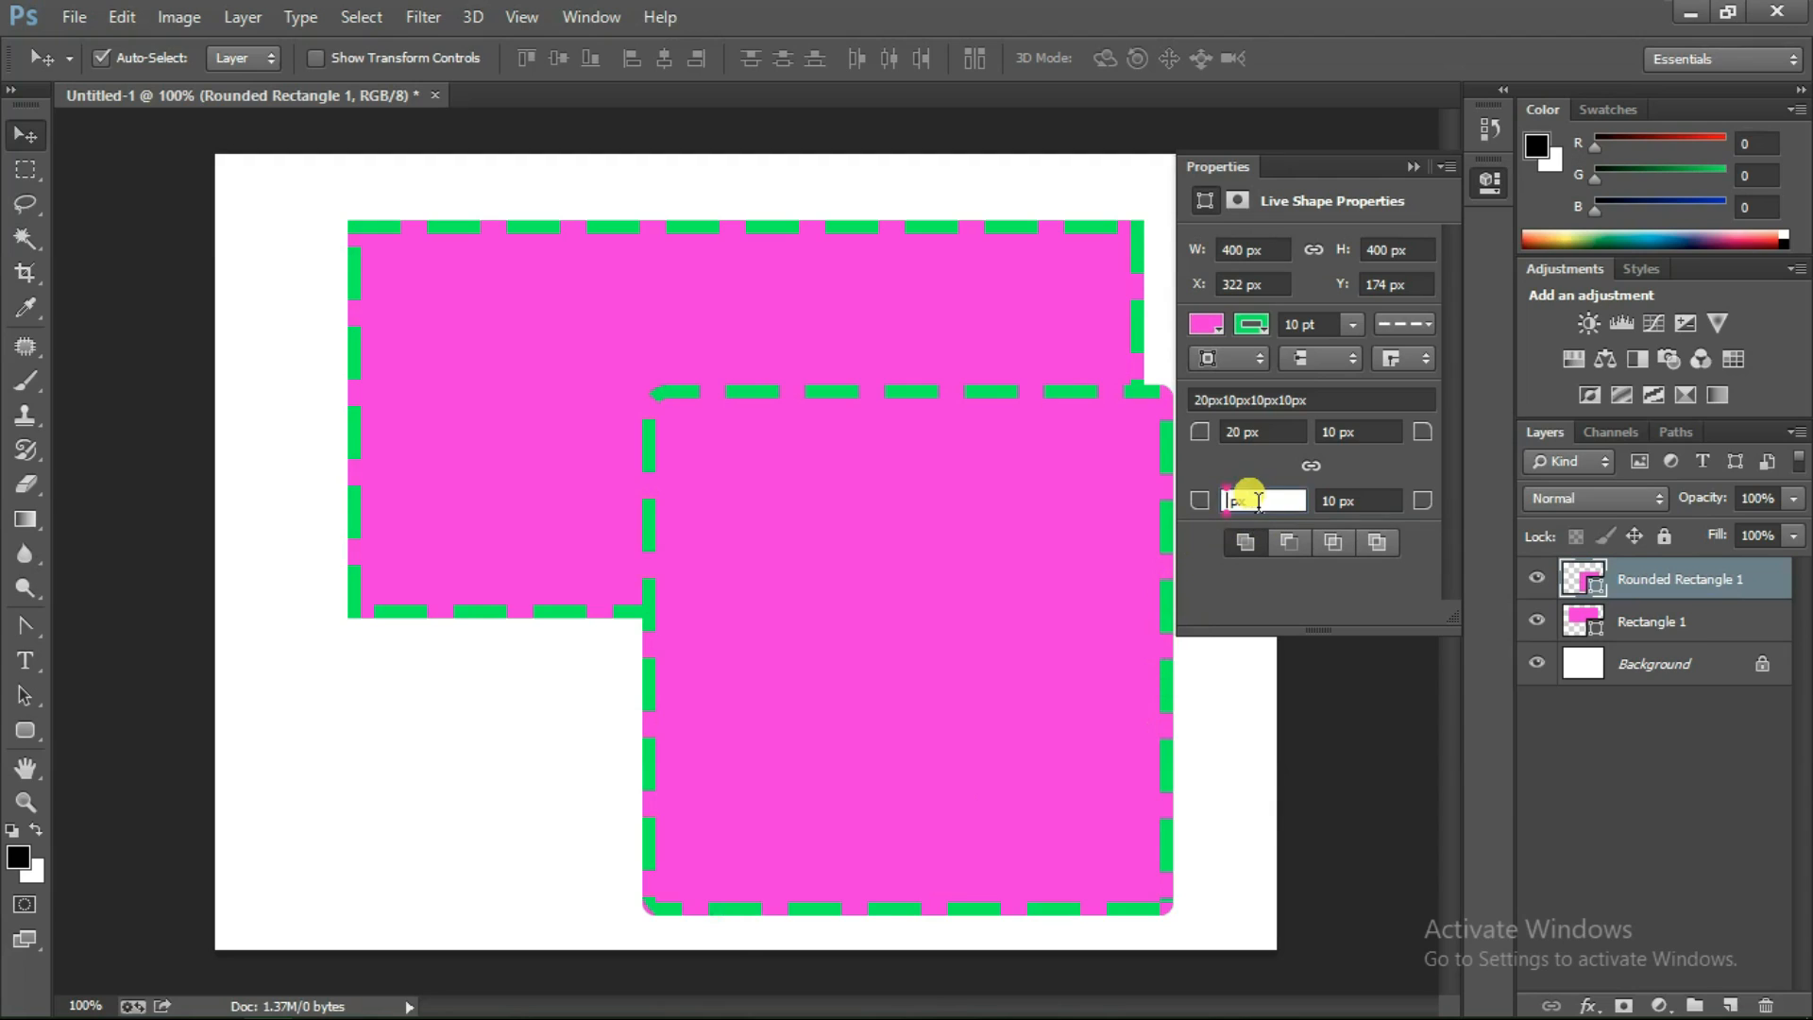
text(20)
key(Return)
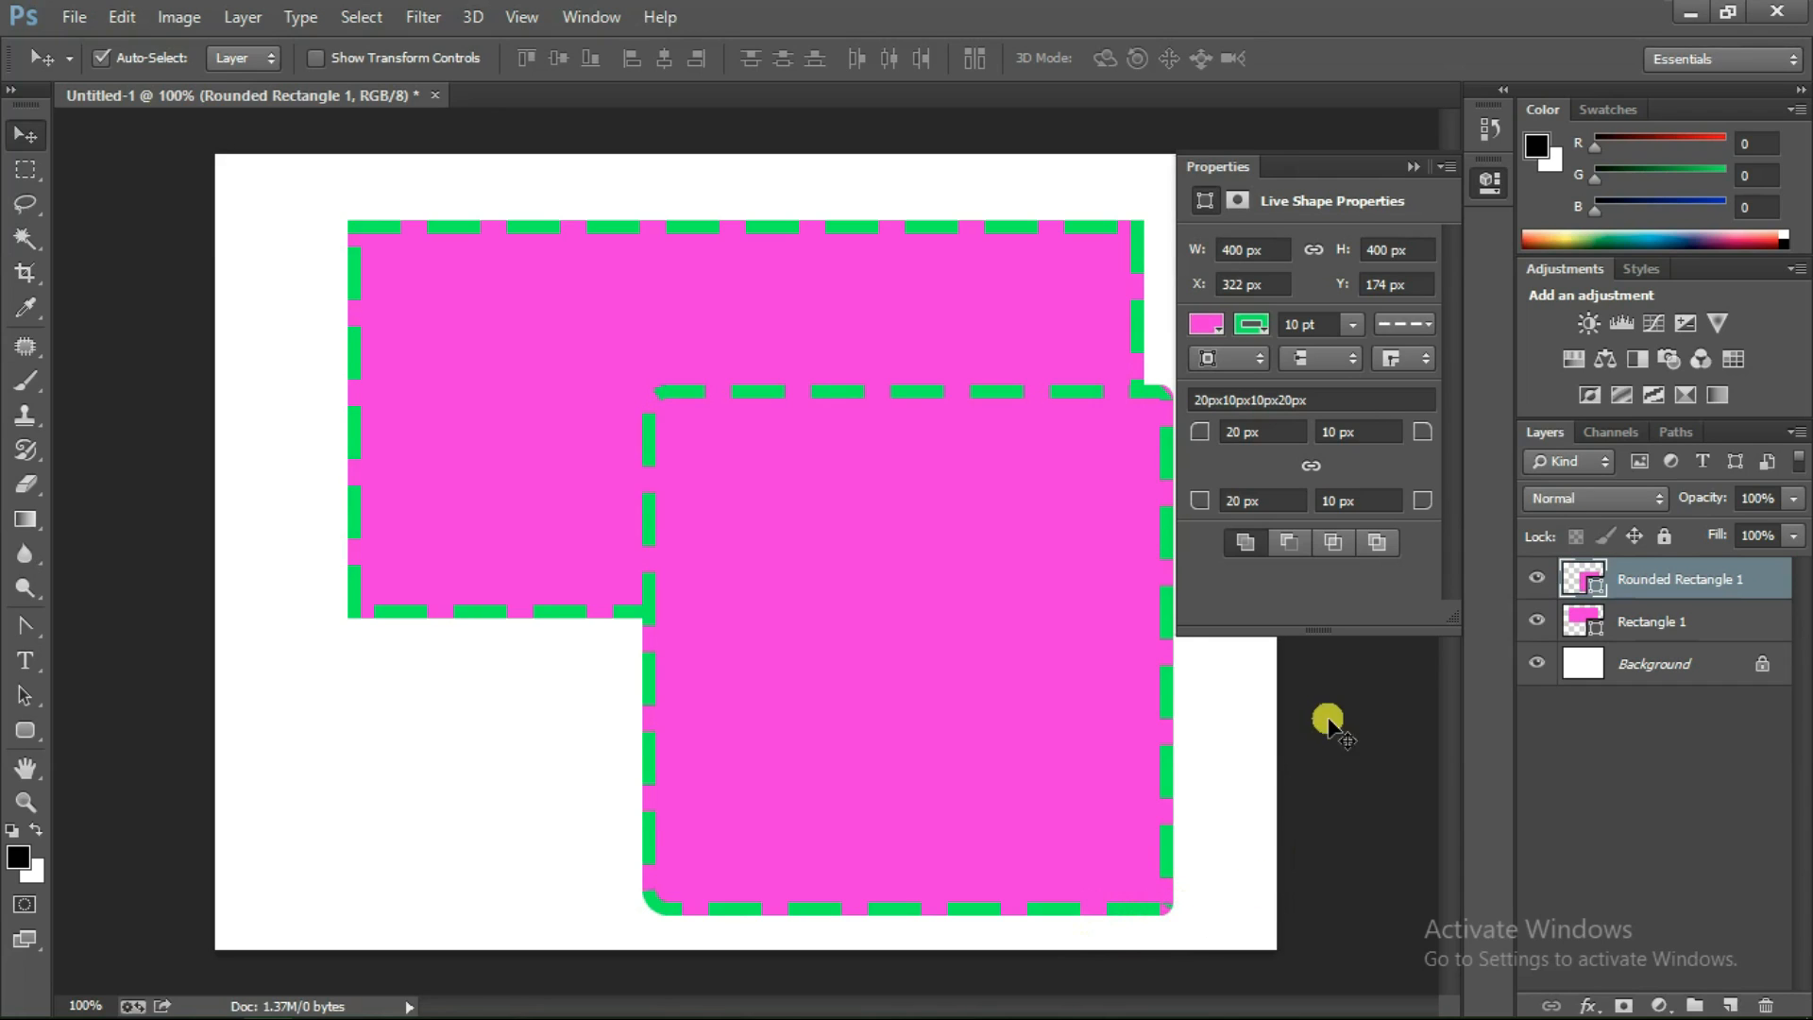
click(1350, 503)
text(0)
key(Return)
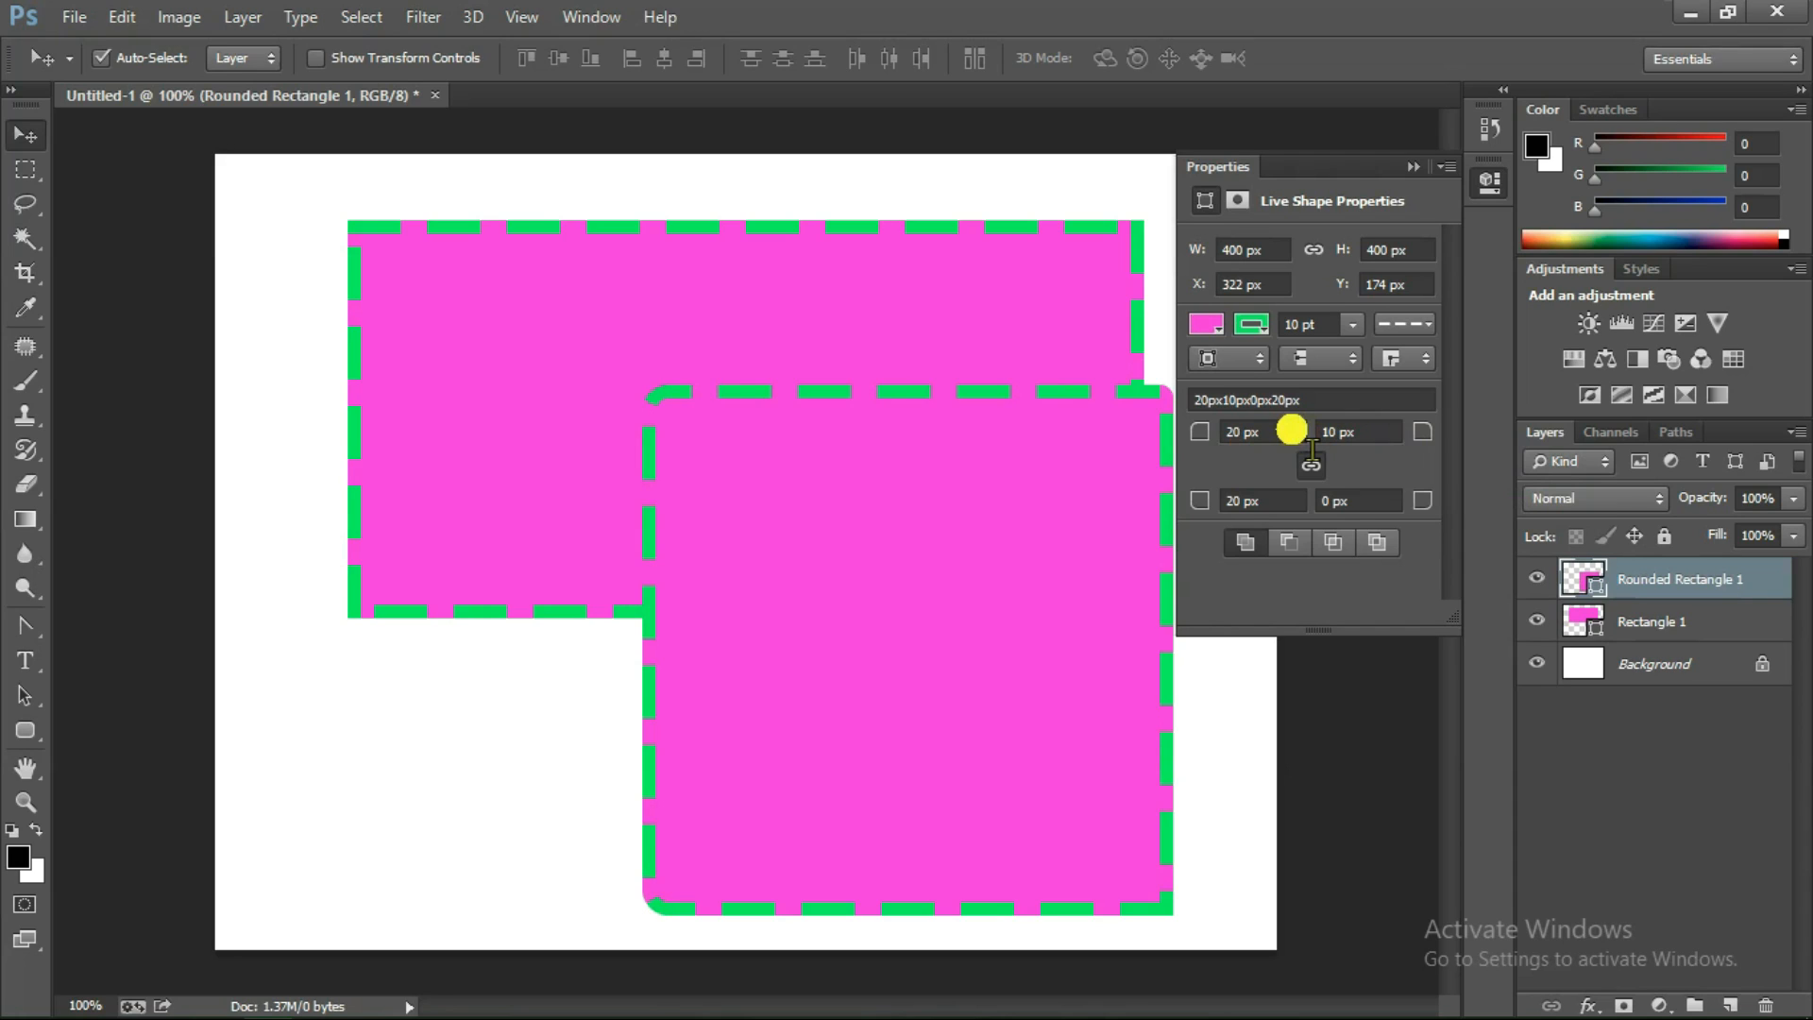
Set the rounded rectangle's corner radii to 30 px top-left, 20 px top-right, 10 px bottom-right and 30 px bottom-left
click(1243, 432)
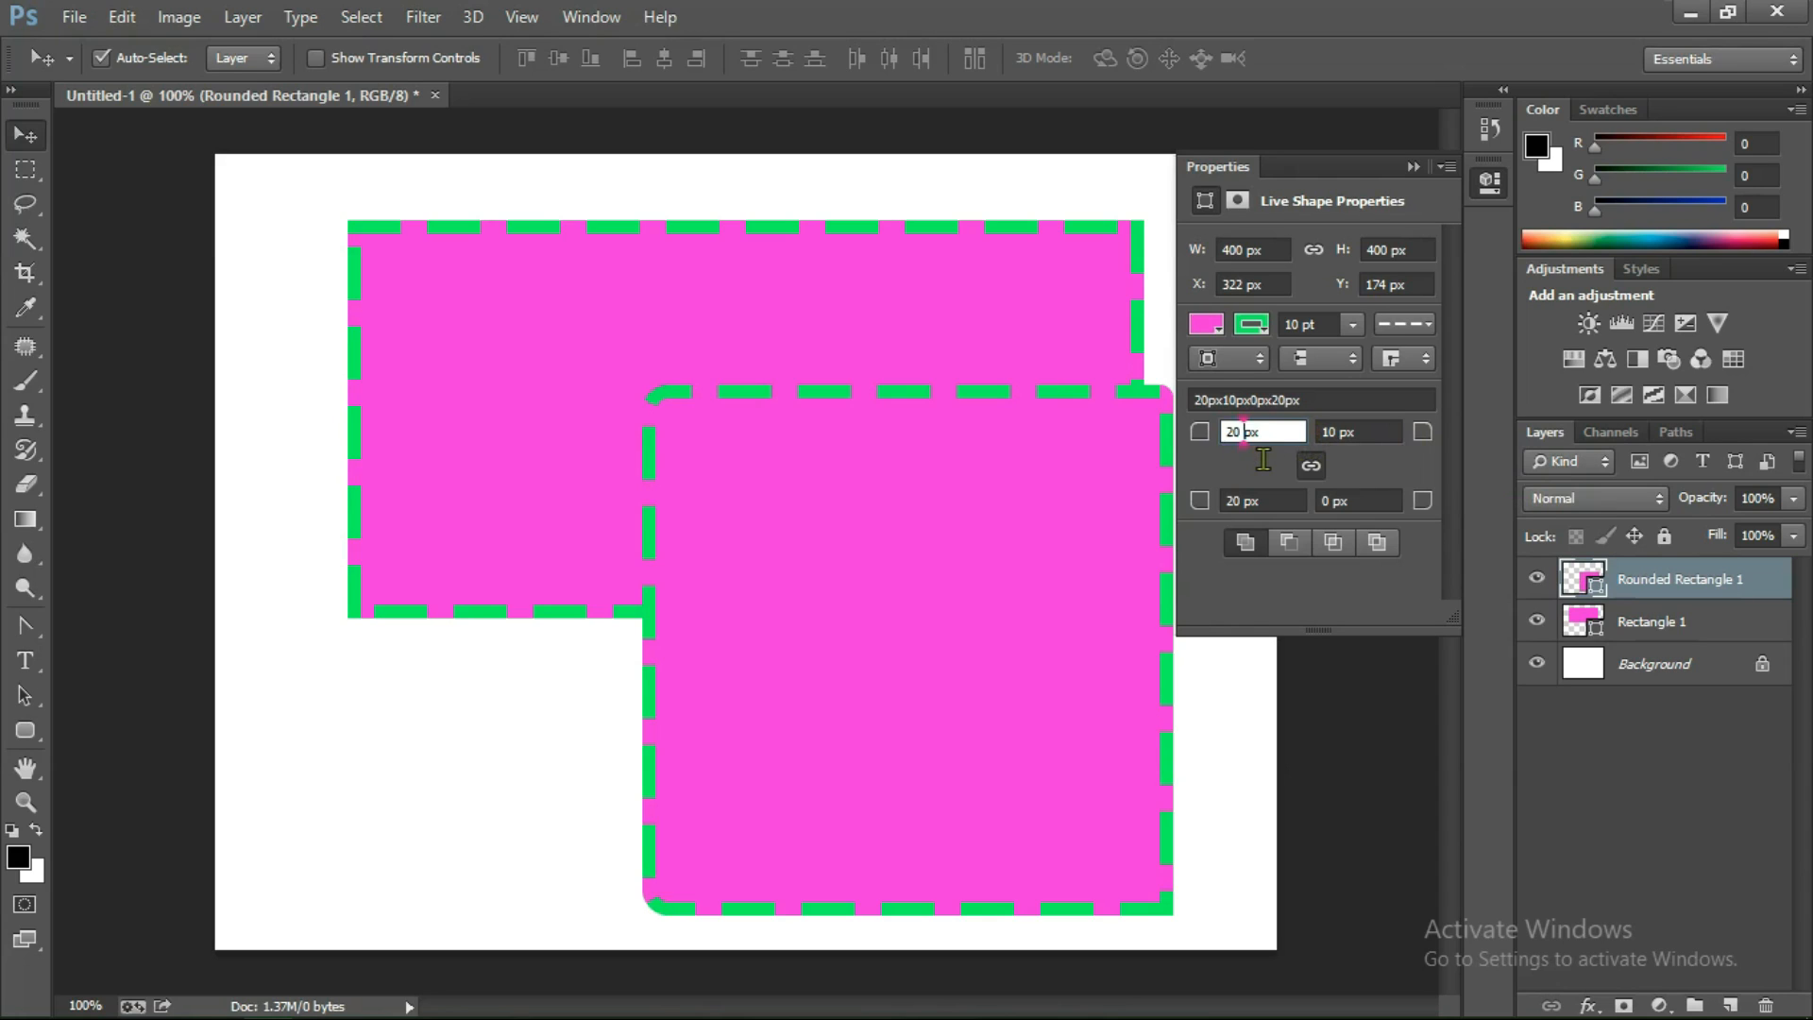
click(1243, 434)
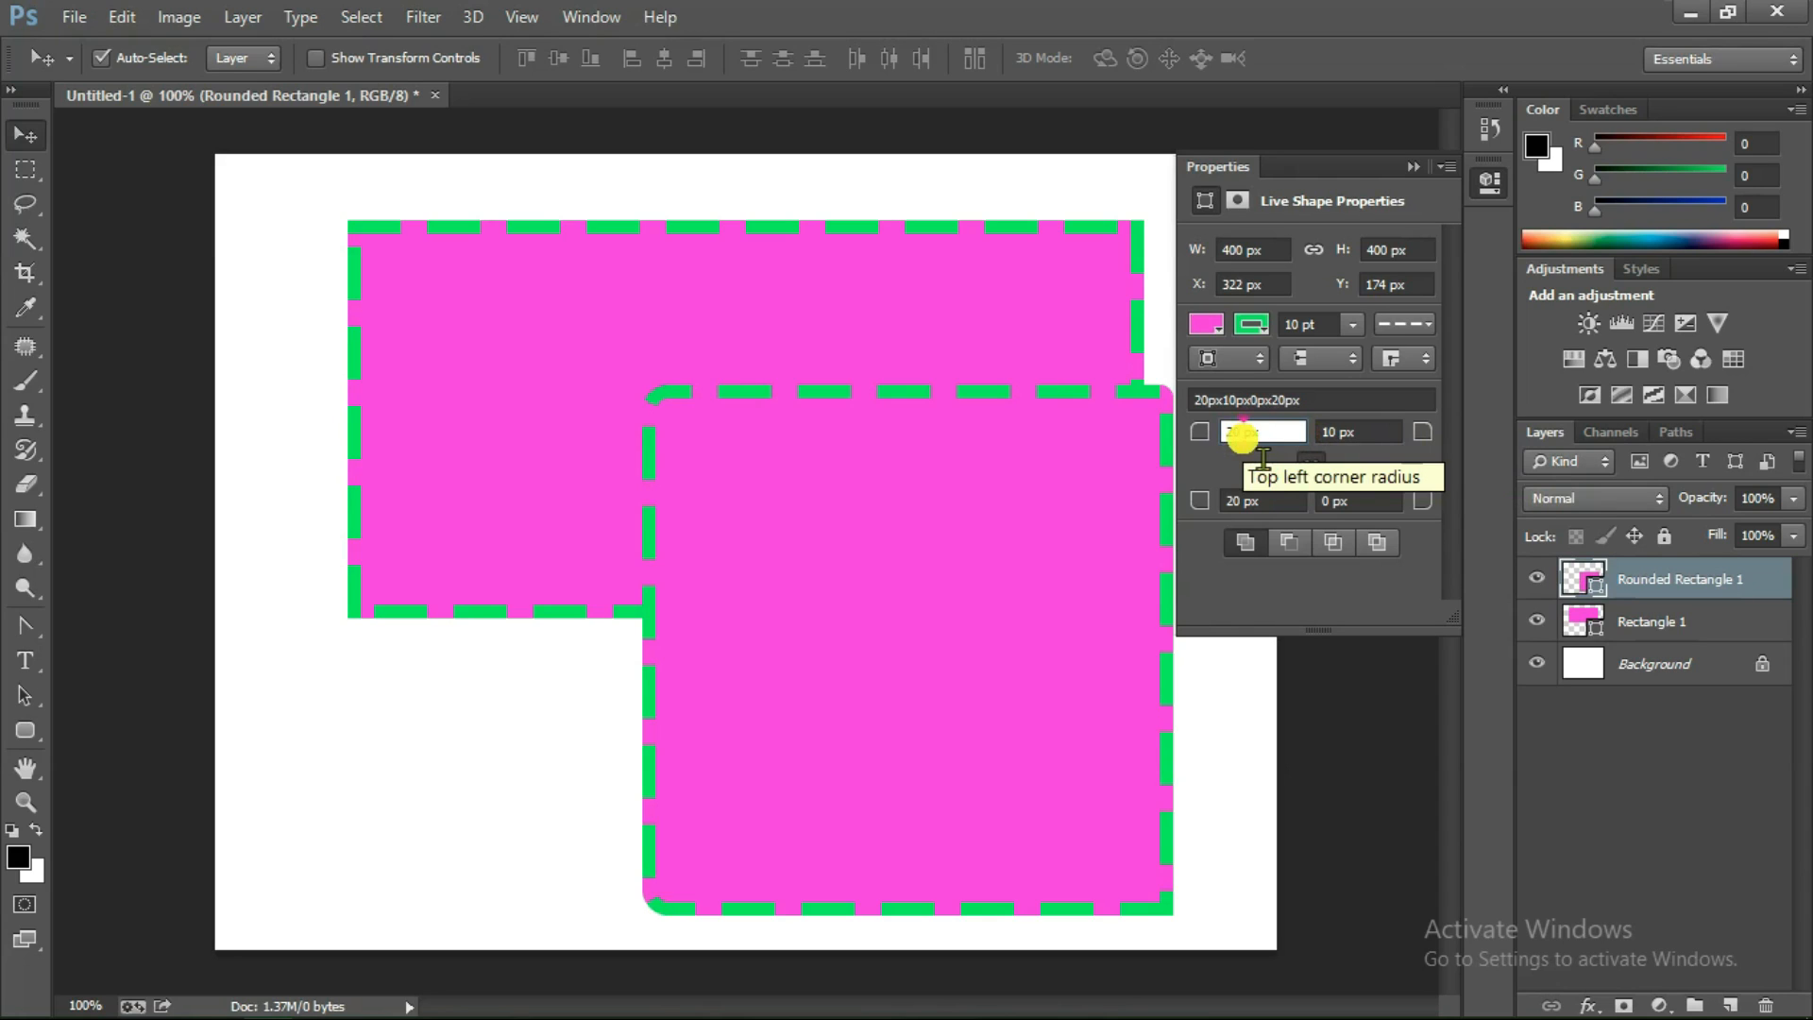
click(1244, 437)
key(Return)
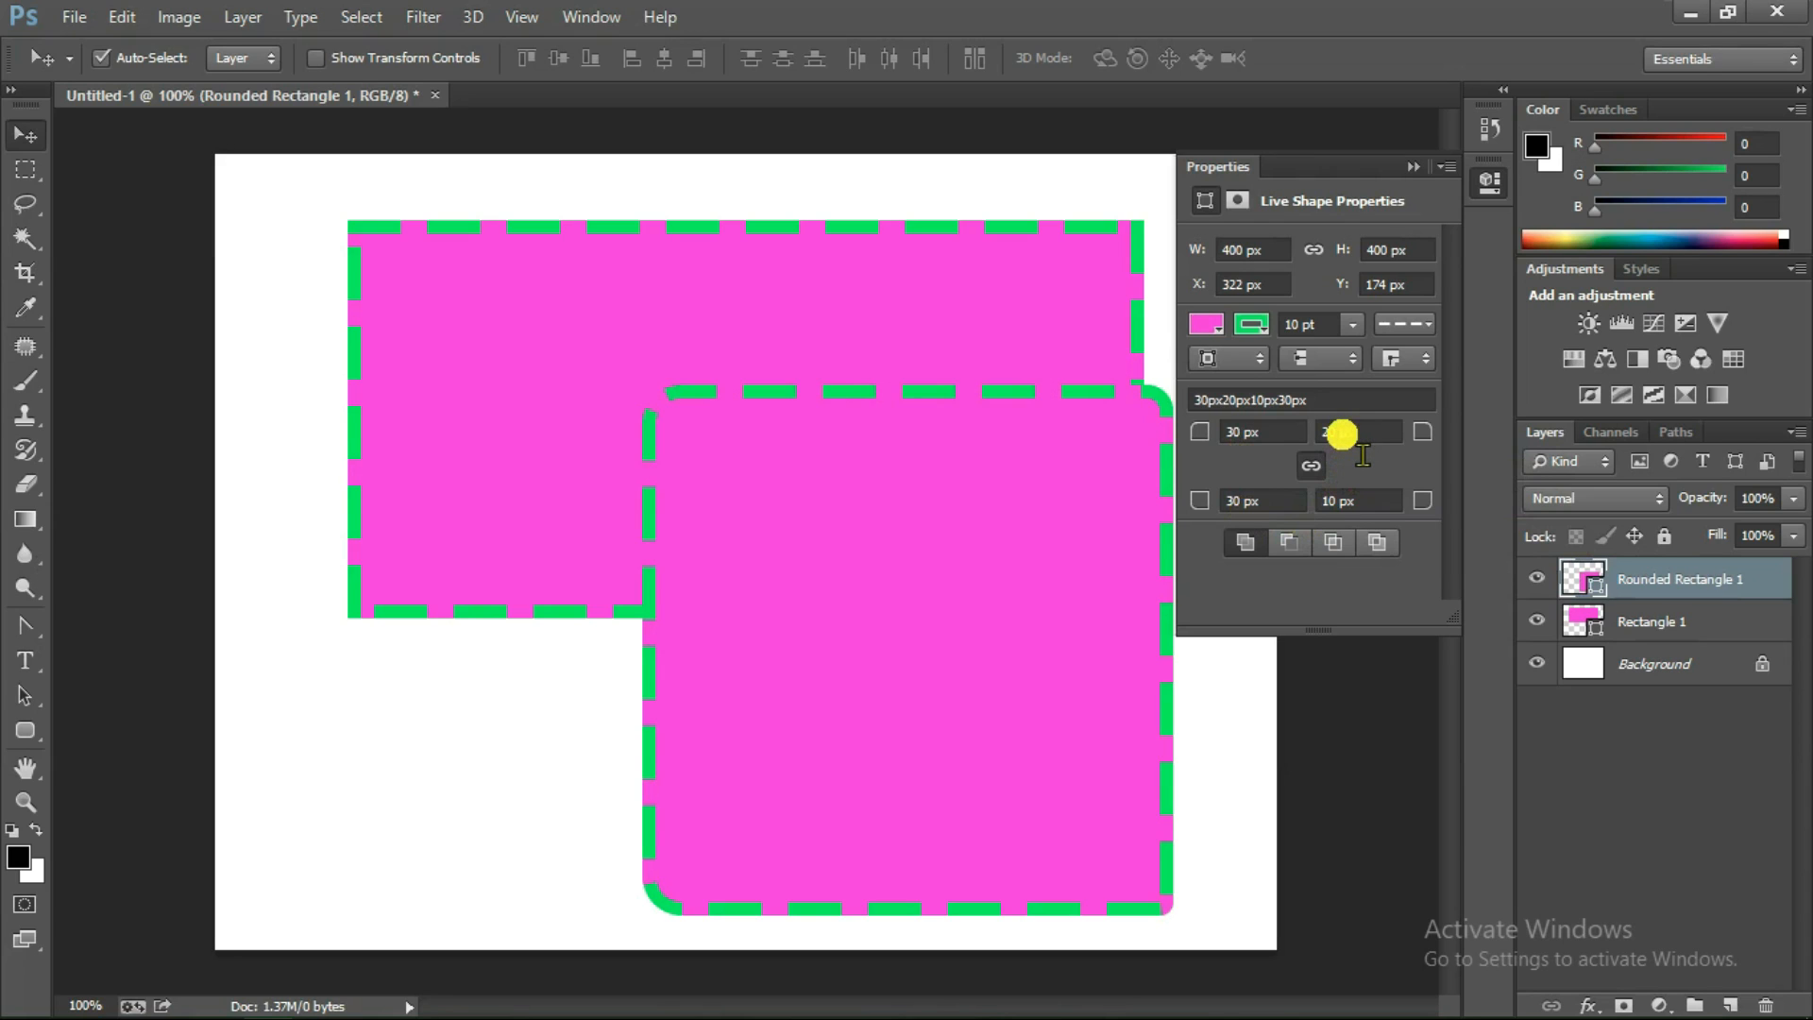
Start a new ellipse inside the large magenta rectangle with the Ellipse Tool, setting its width to 200 px
click(27, 730)
right_click(40, 735)
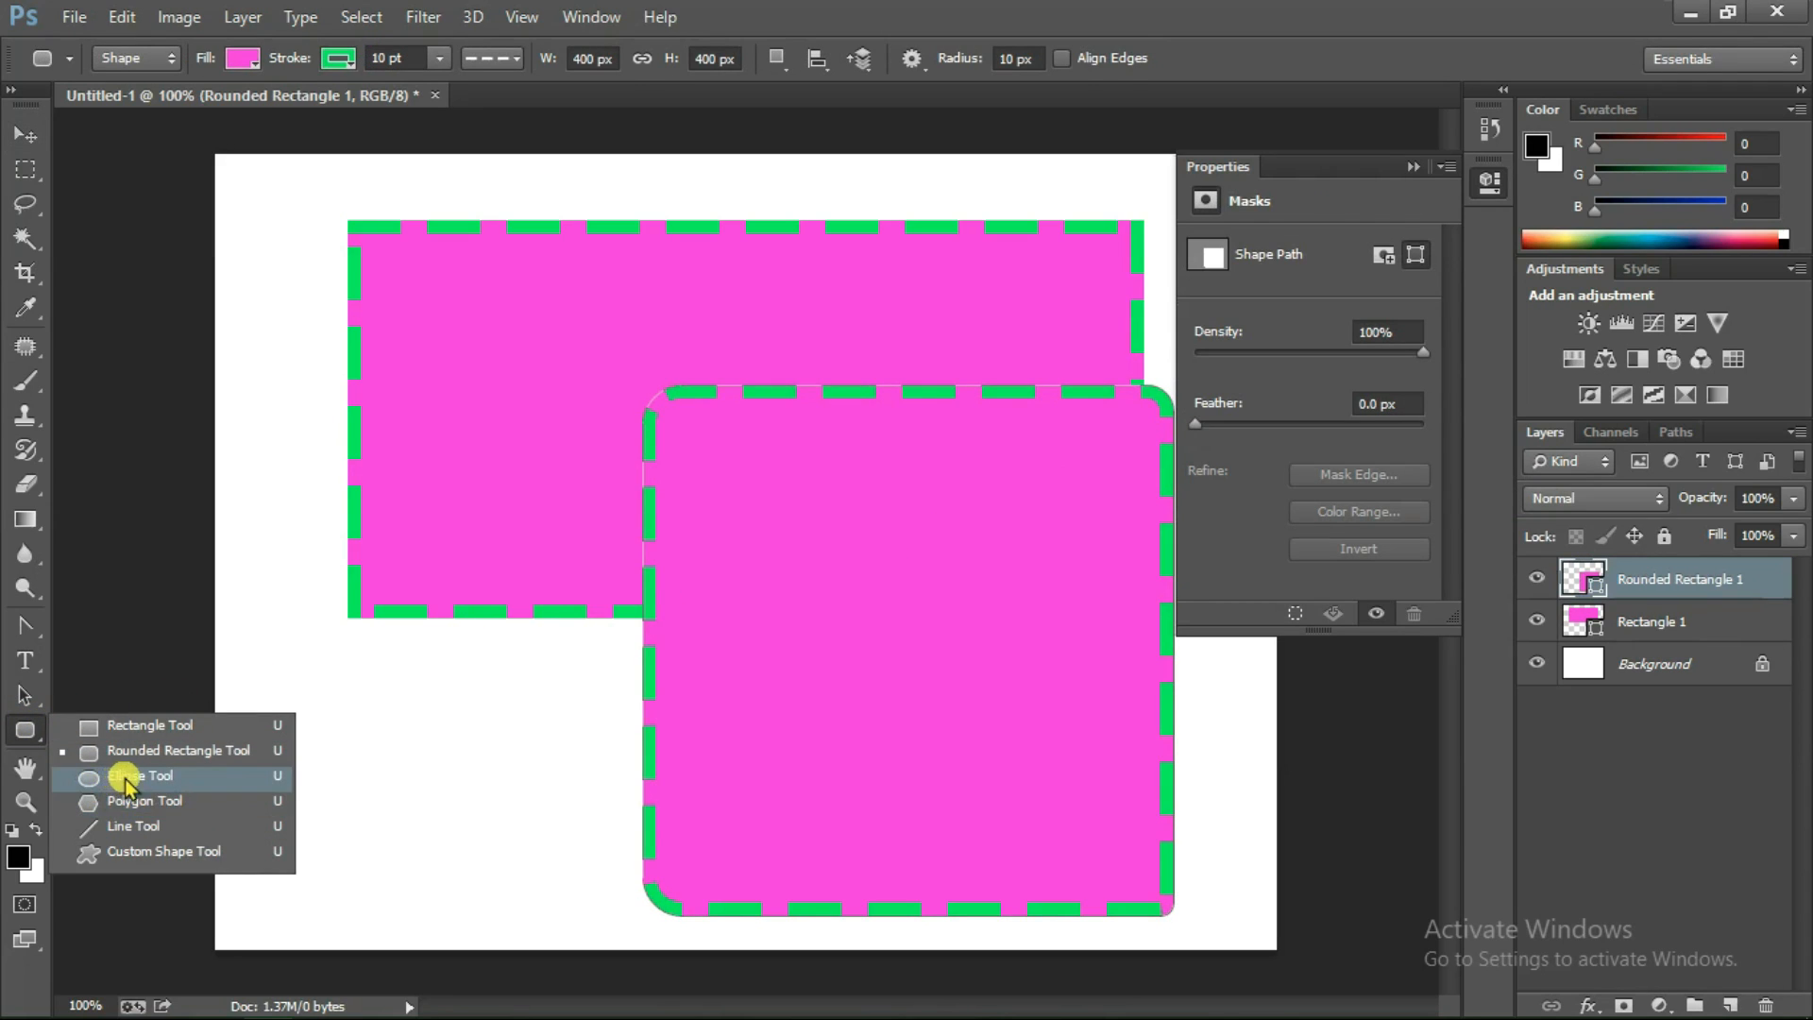
click(185, 778)
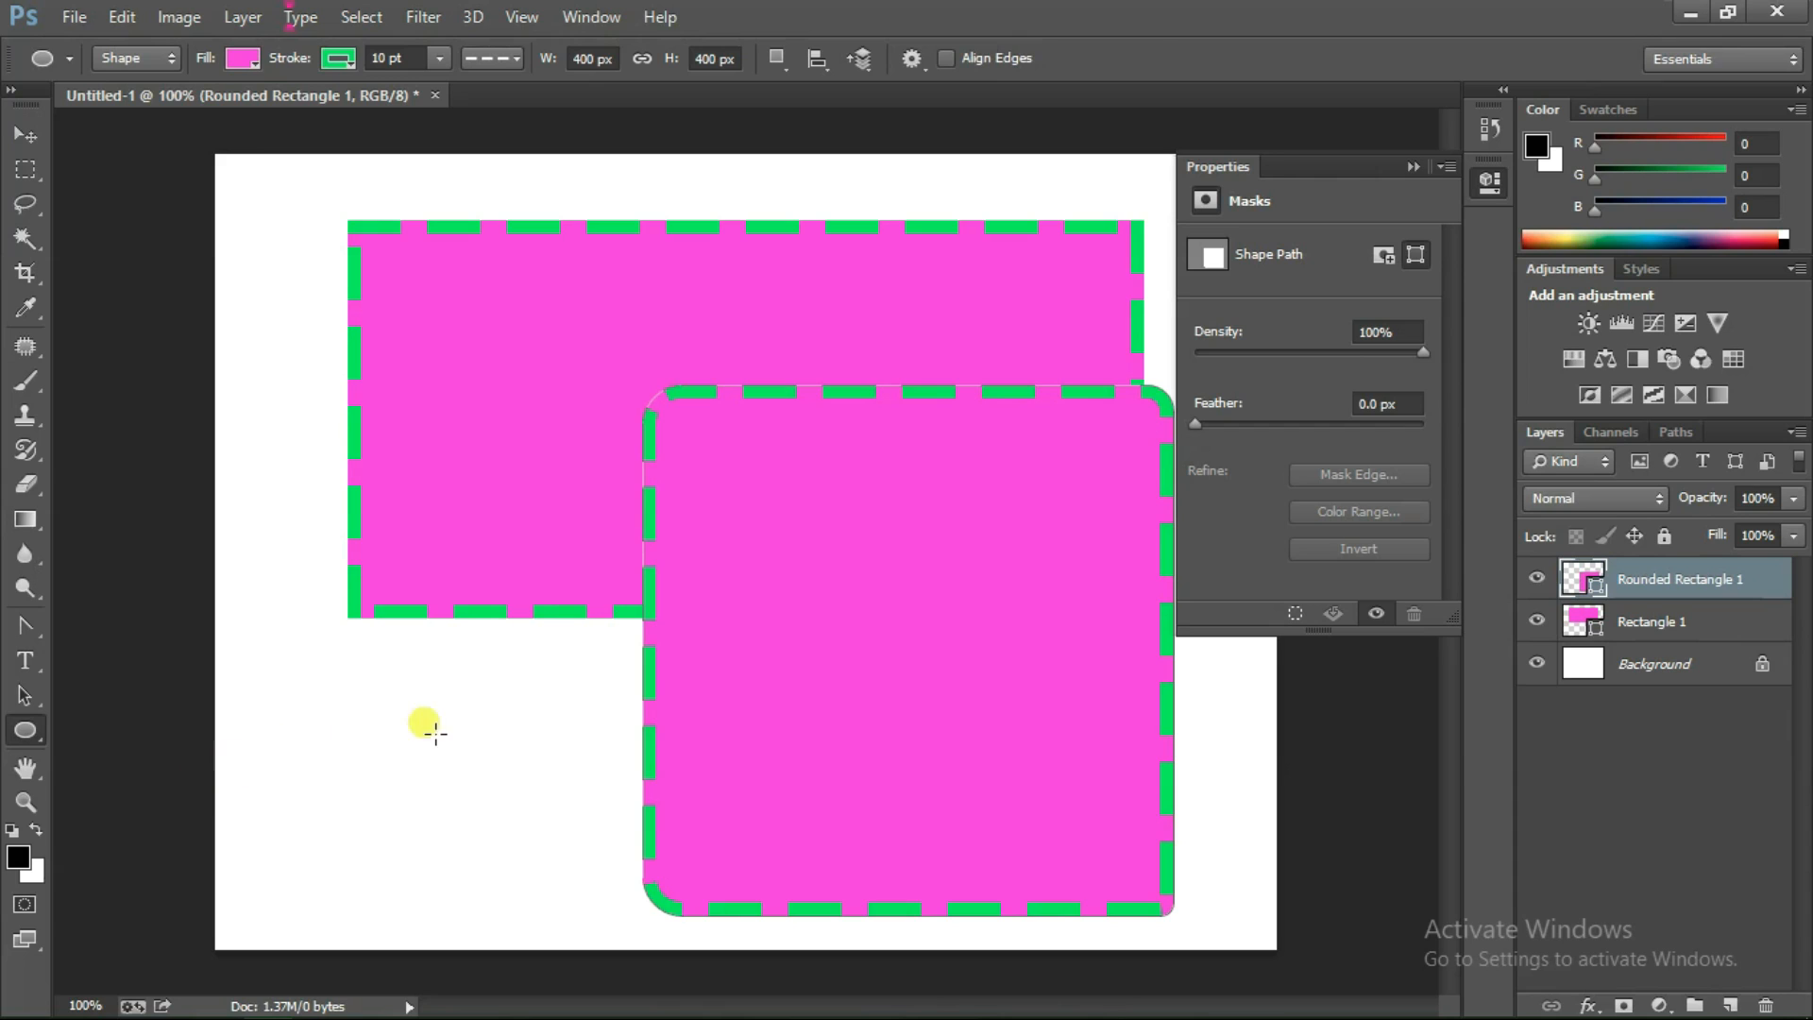
click(611, 341)
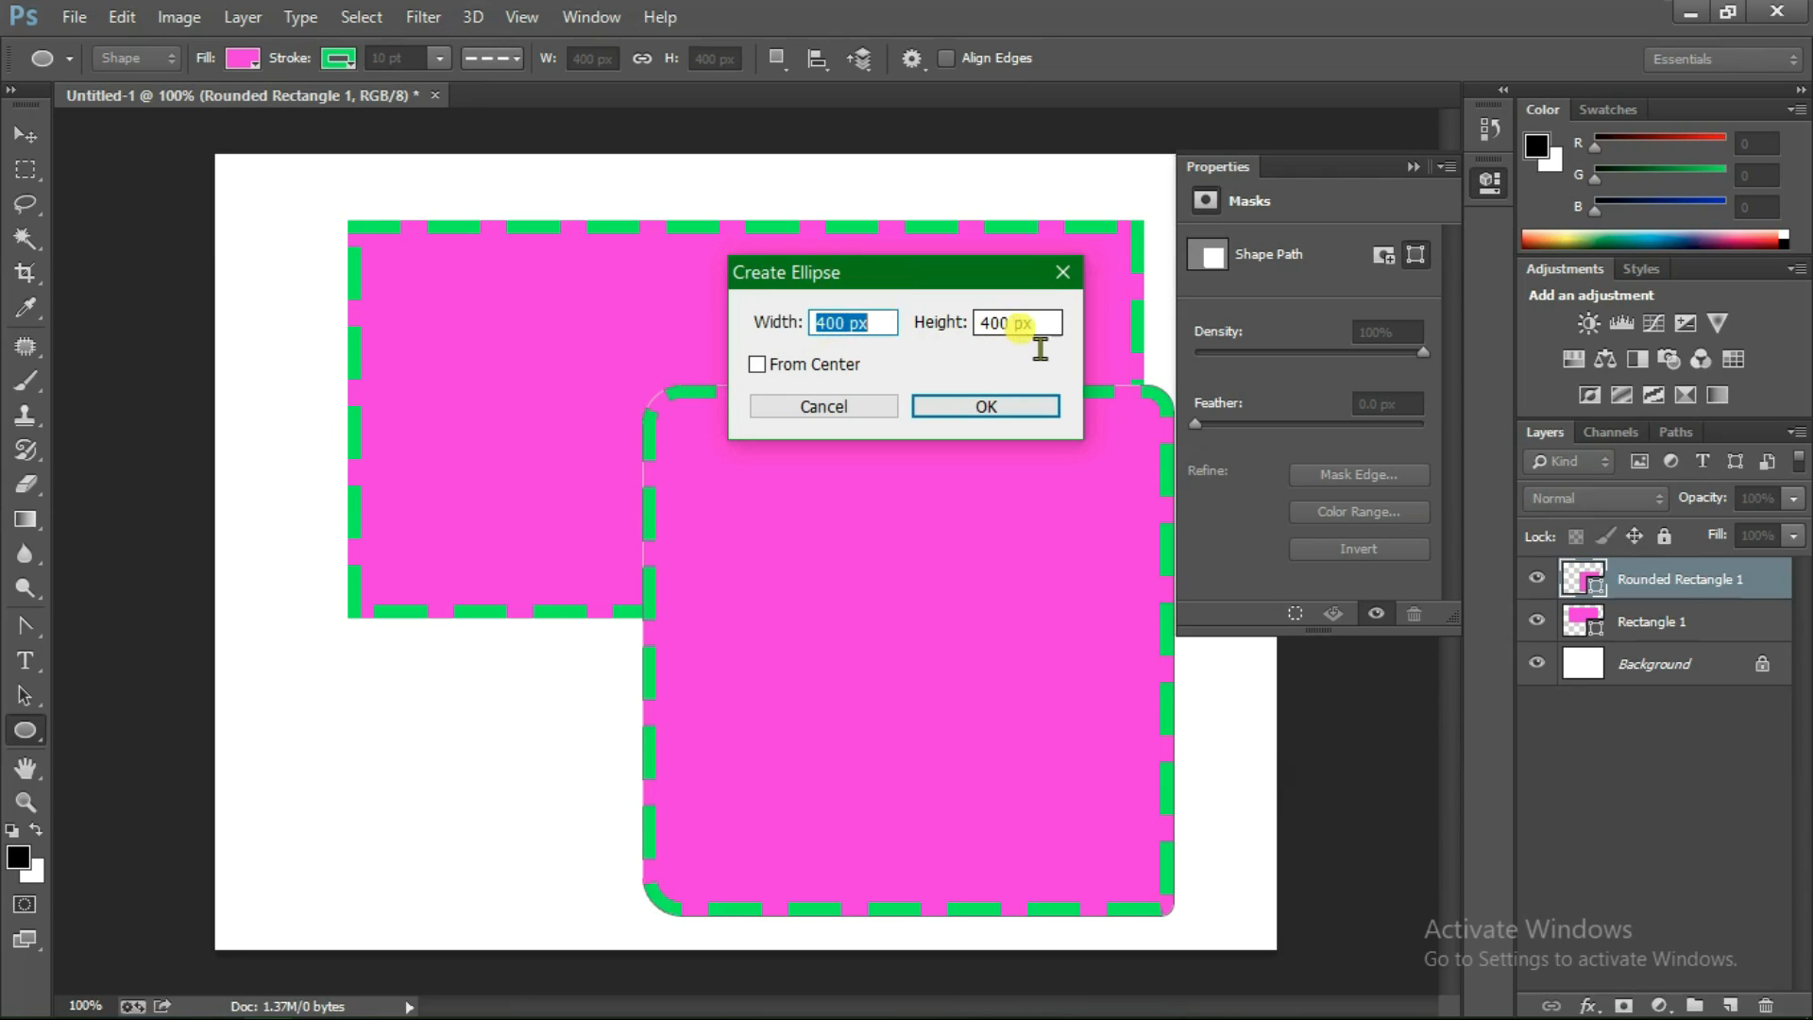
click(843, 322)
key(BackSpace)
key(BackSpace)
key(BackSpace)
text(20)
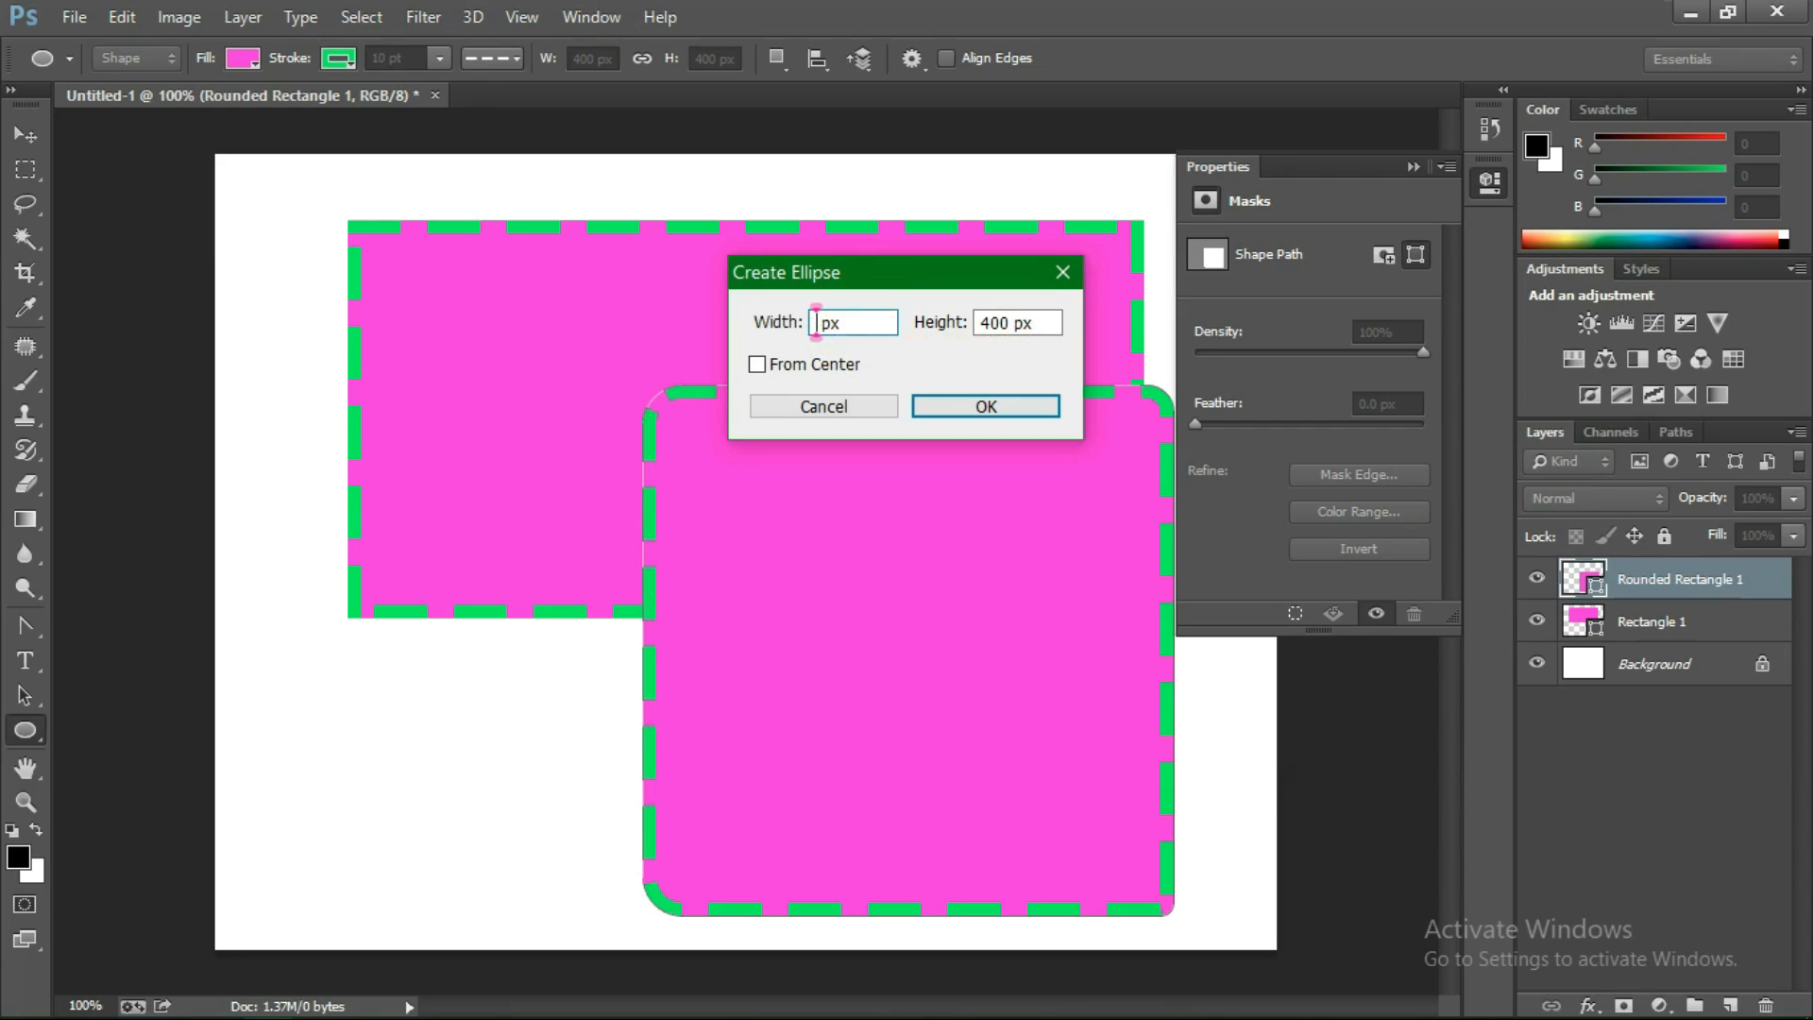
text(0)
Set the ellipse's height to 200 px and create the shape
click(1008, 322)
key(BackSpace)
key(BackSpace)
key(BackSpace)
text(20)
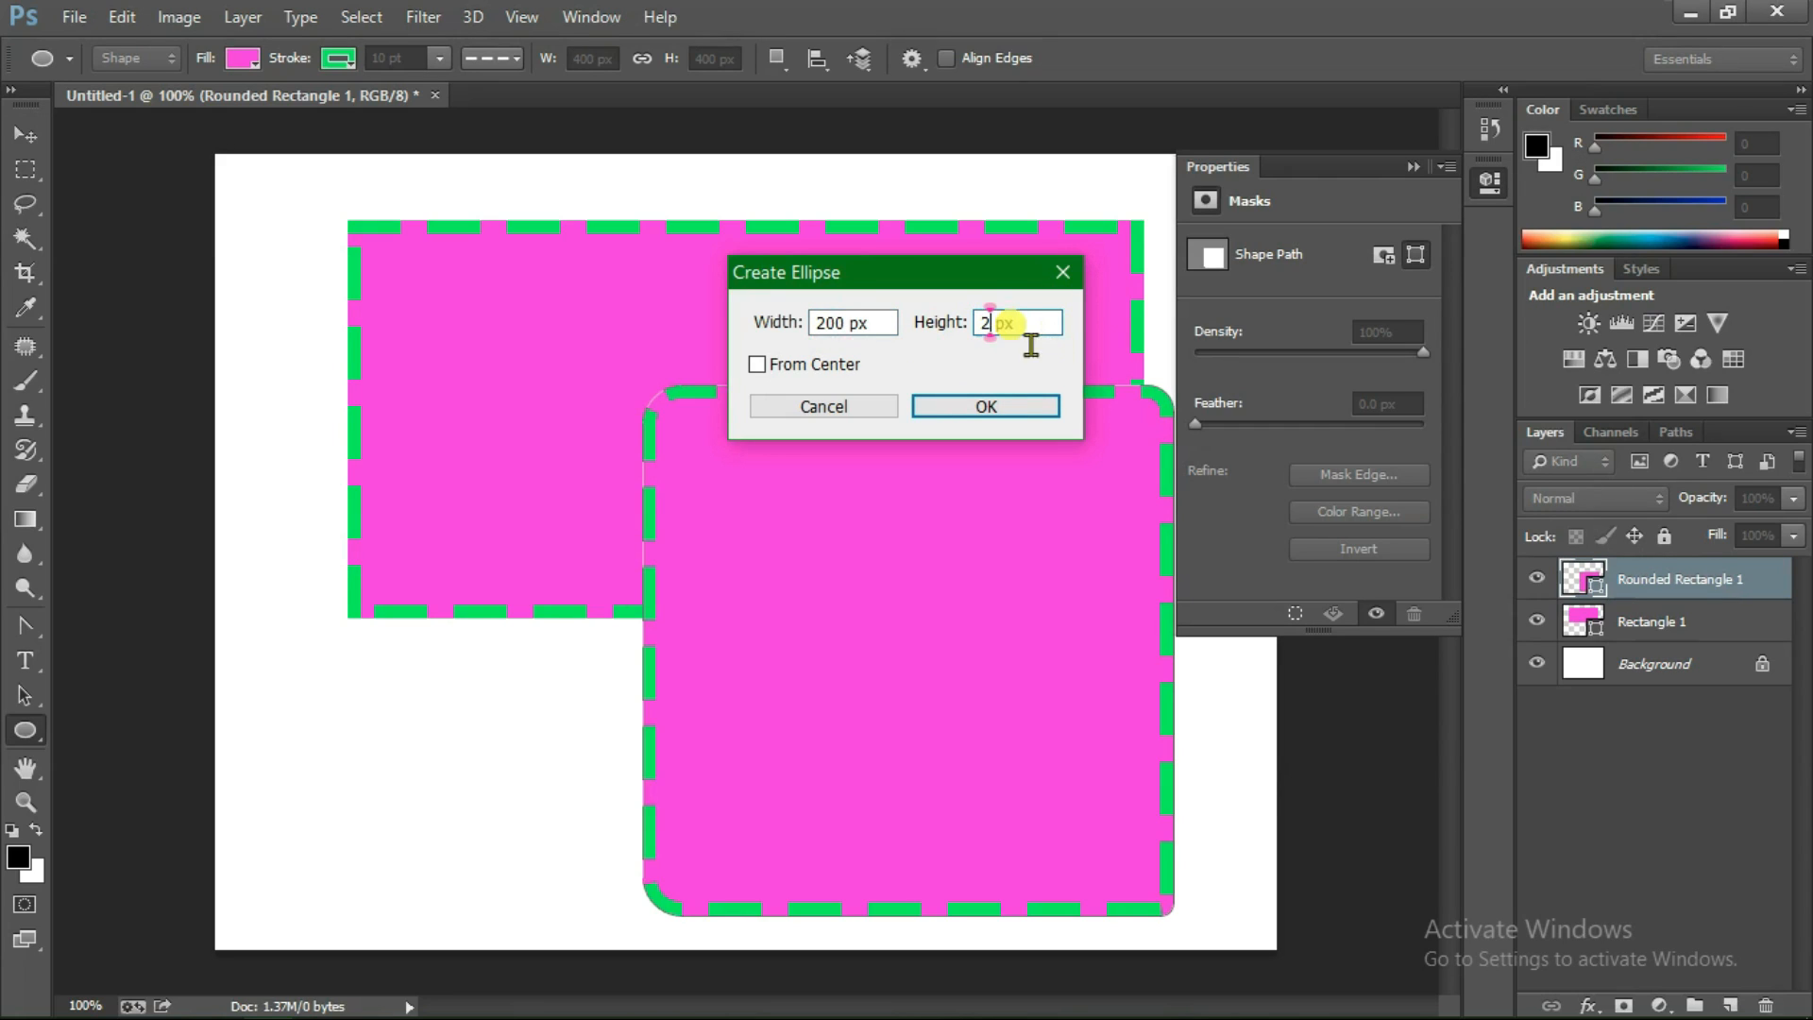
text(0)
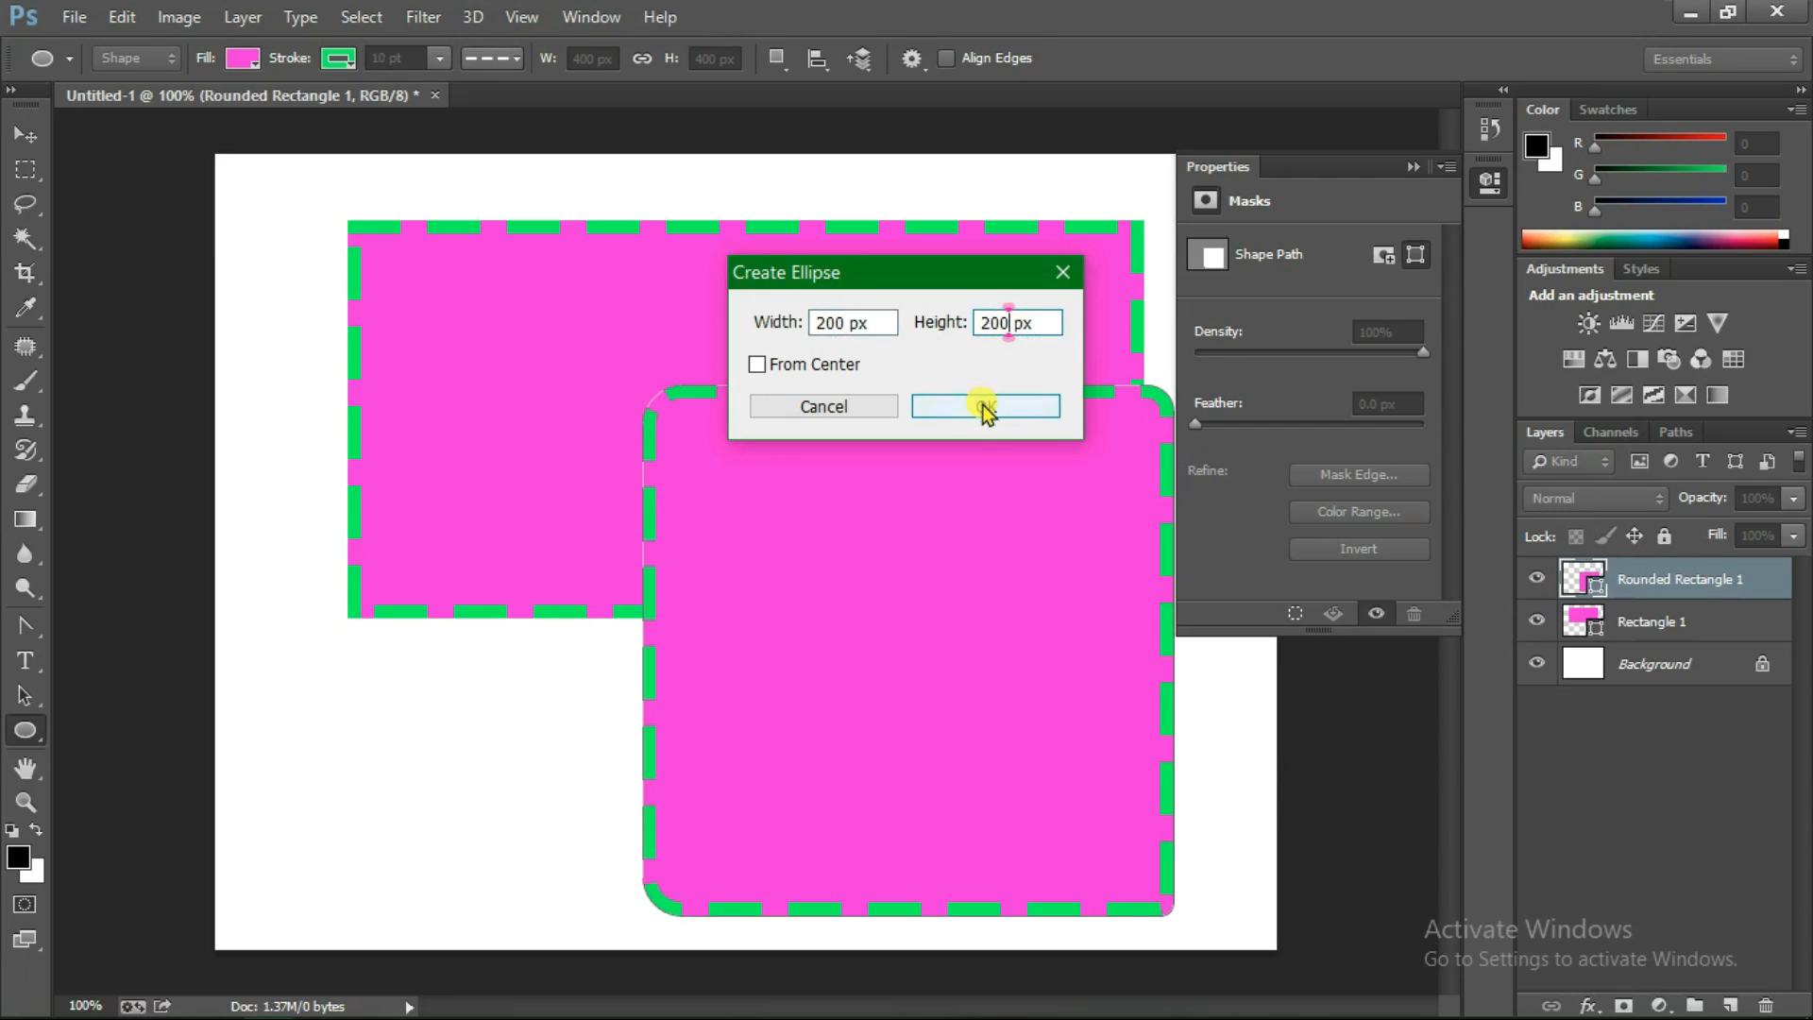
click(985, 405)
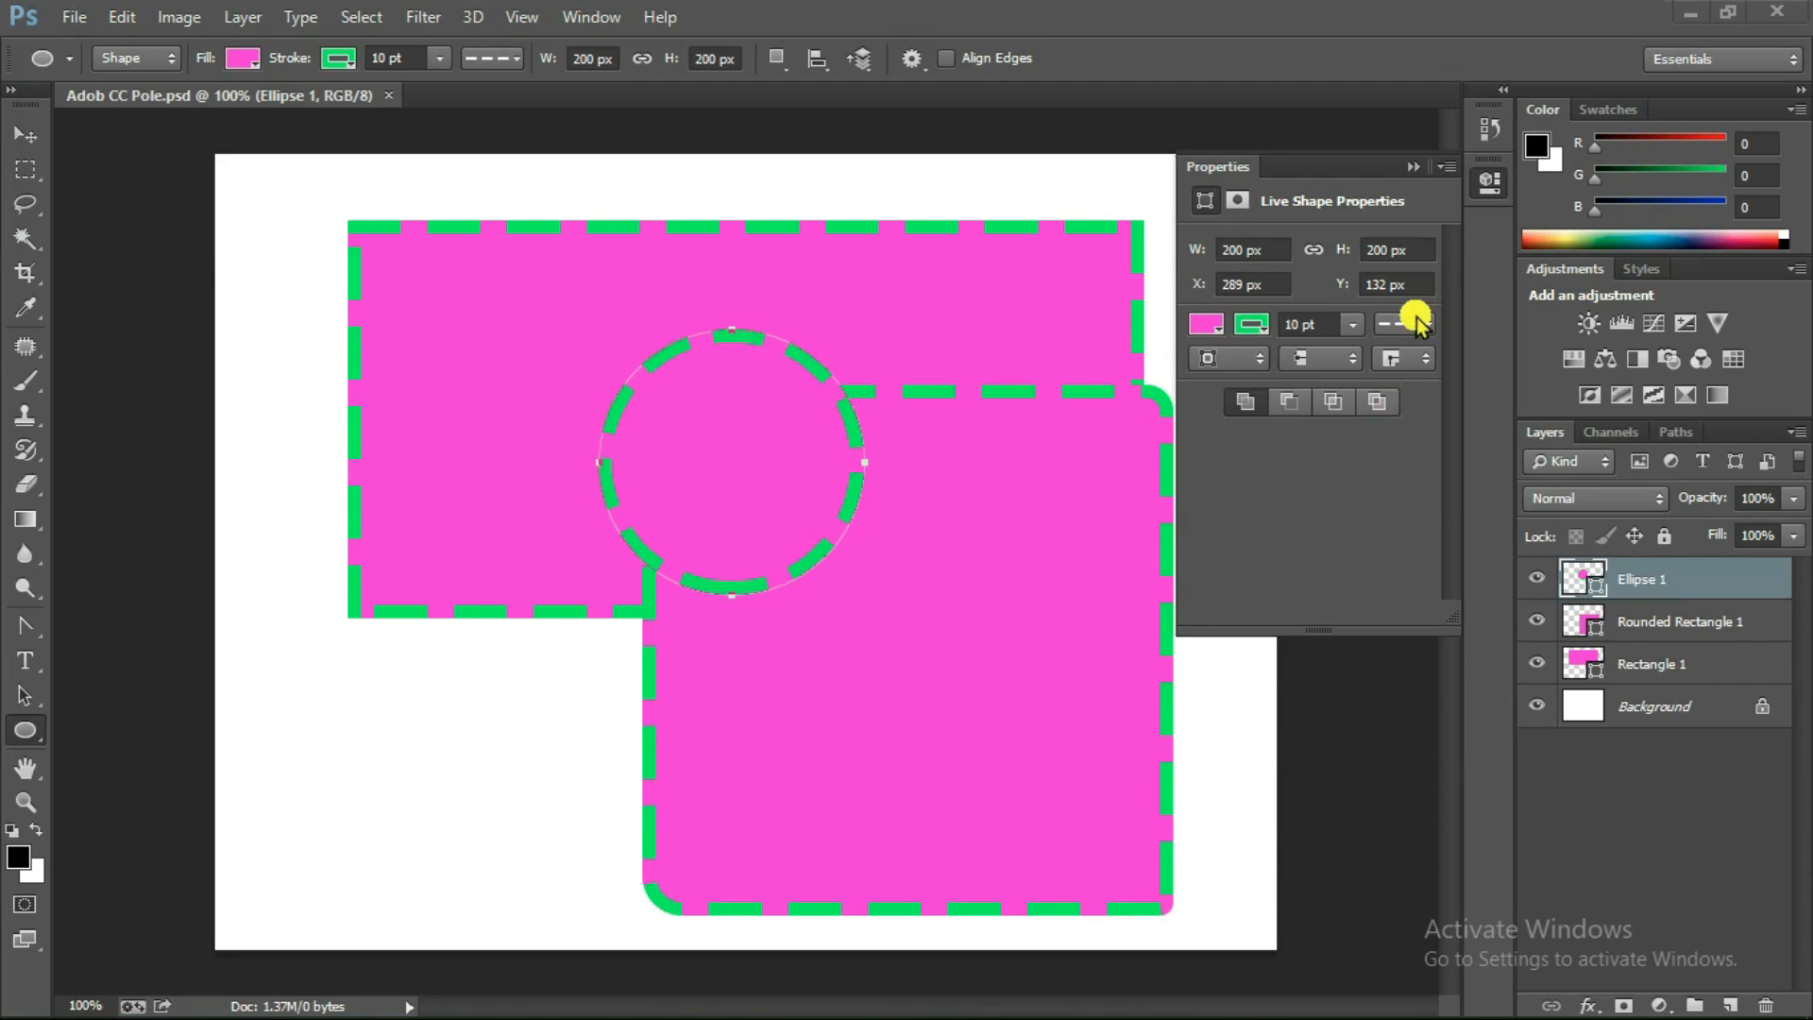
Create a 3-sided polygon of 200 px by 200 px with the Polygon Tool and move it up so it overlaps the circle
click(42, 732)
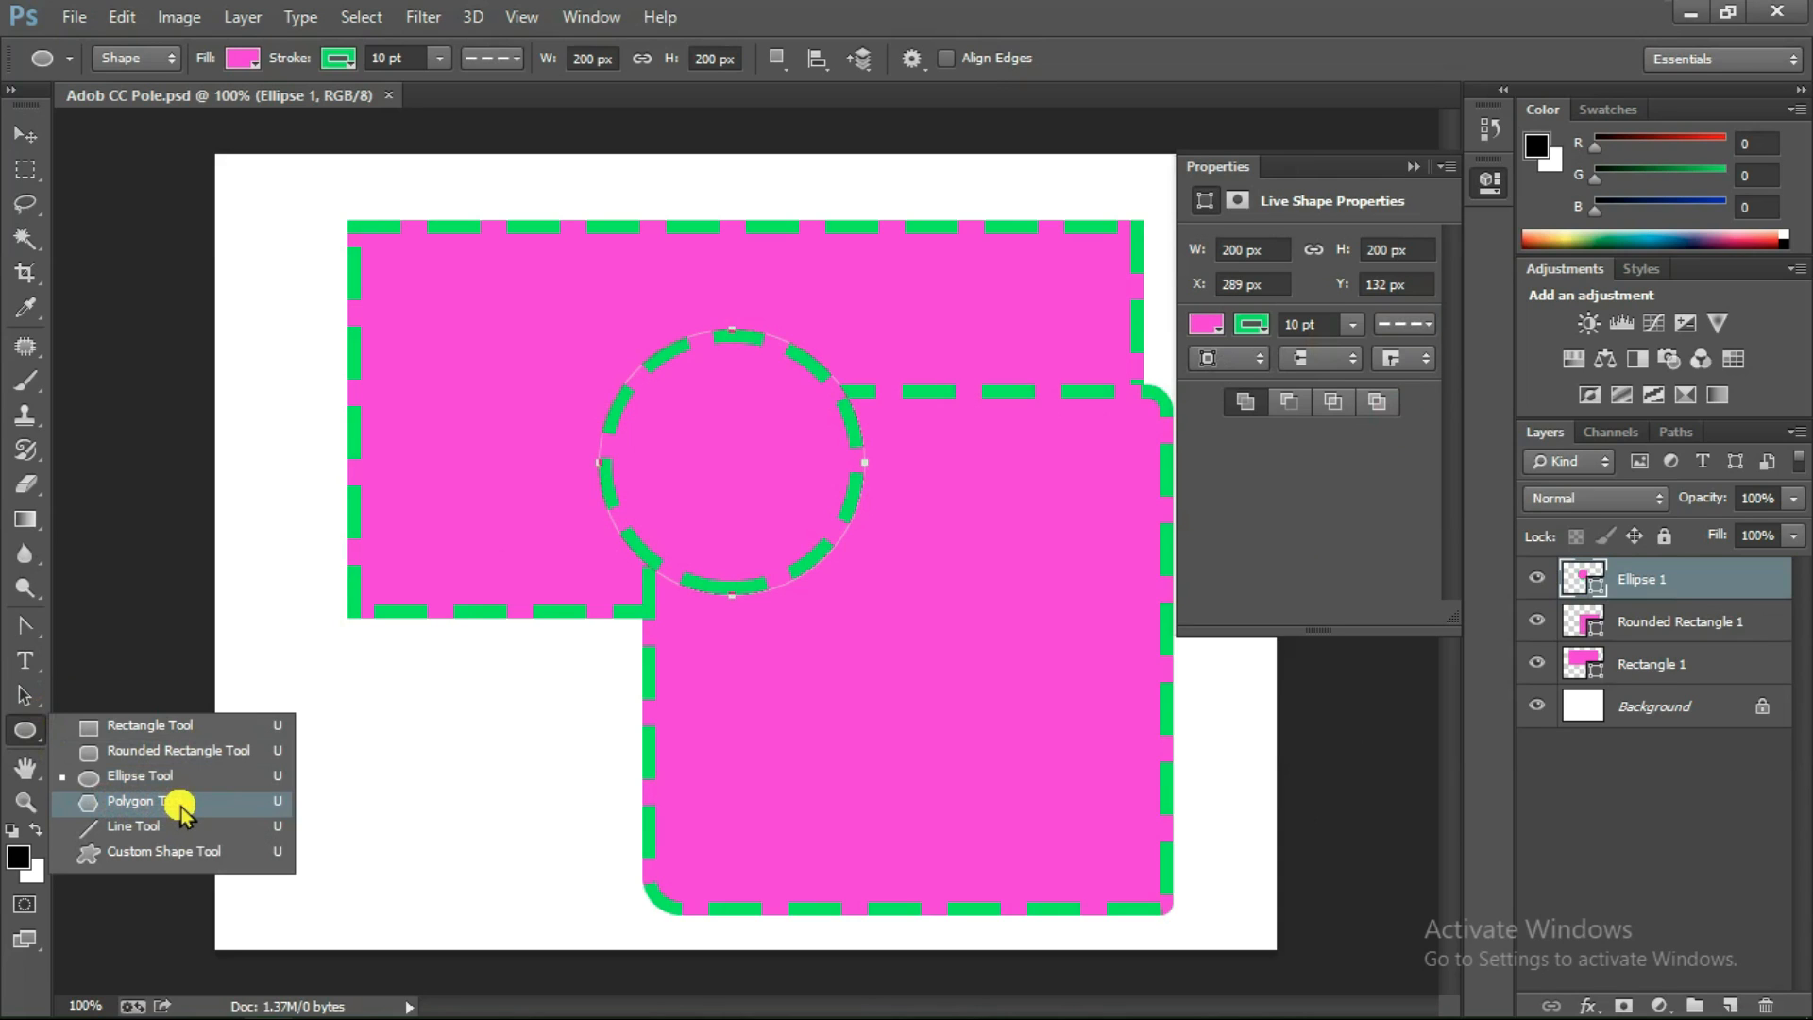
click(180, 804)
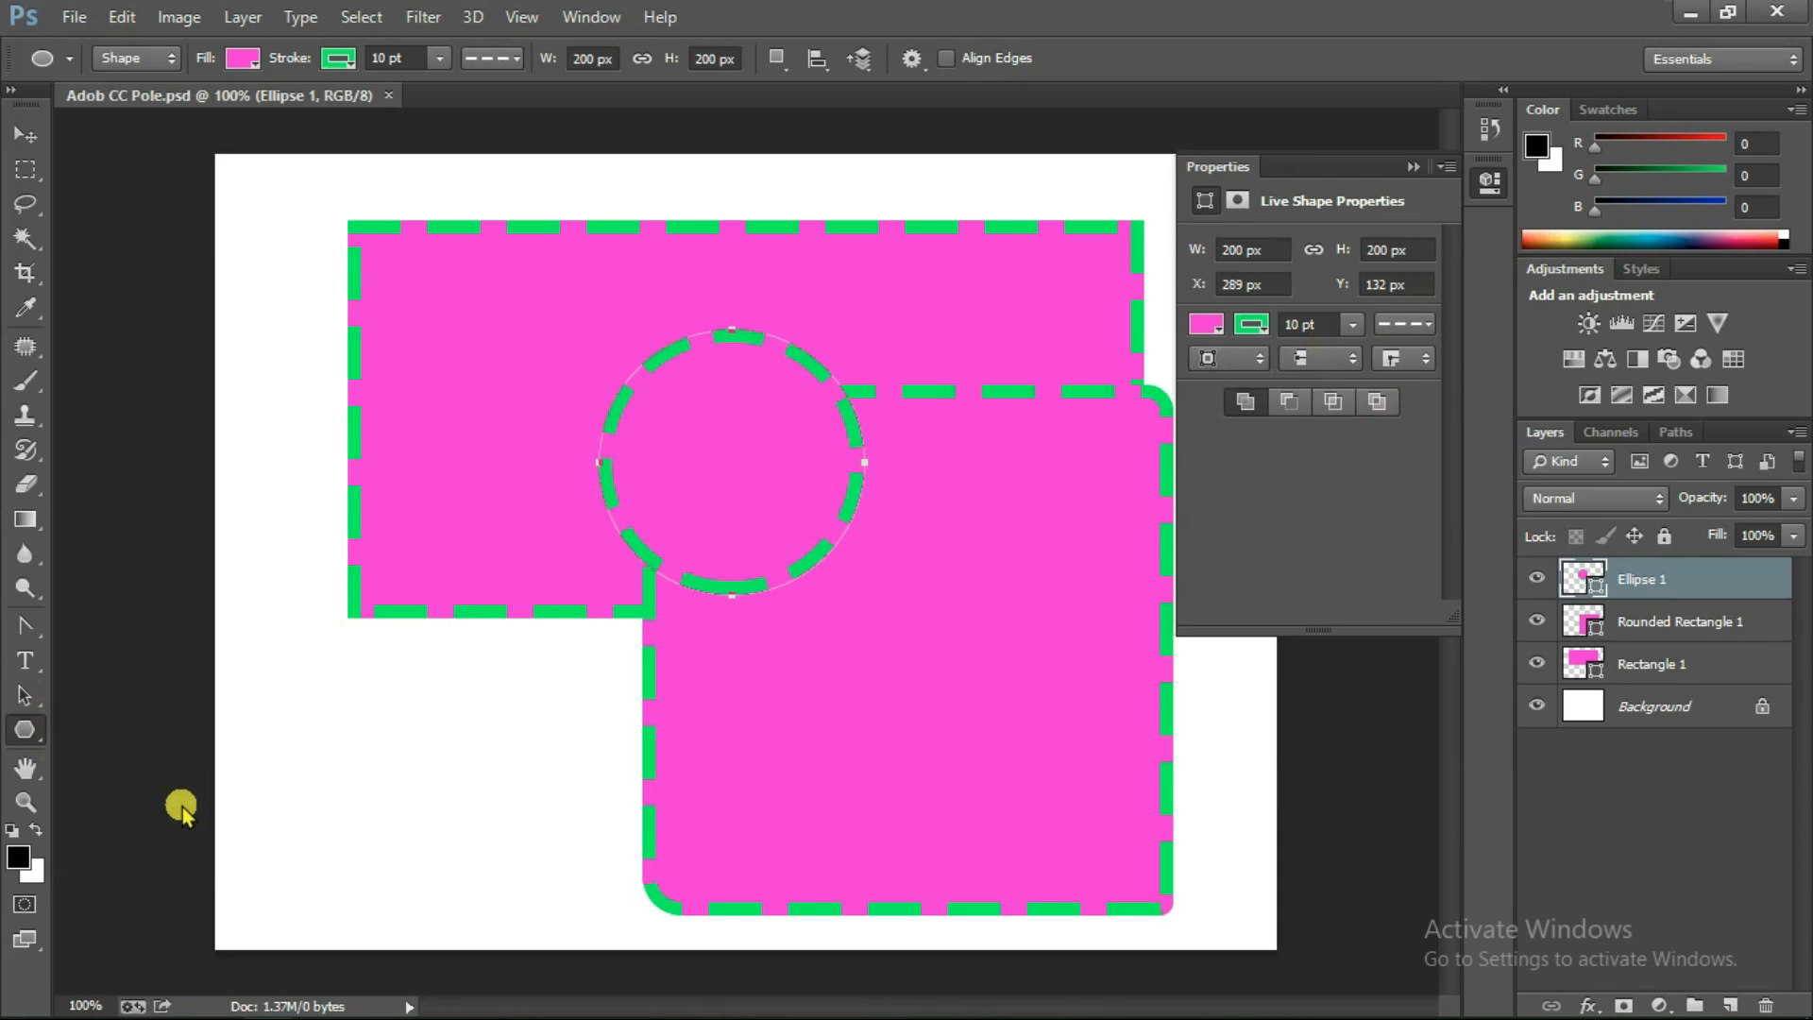
click(350, 696)
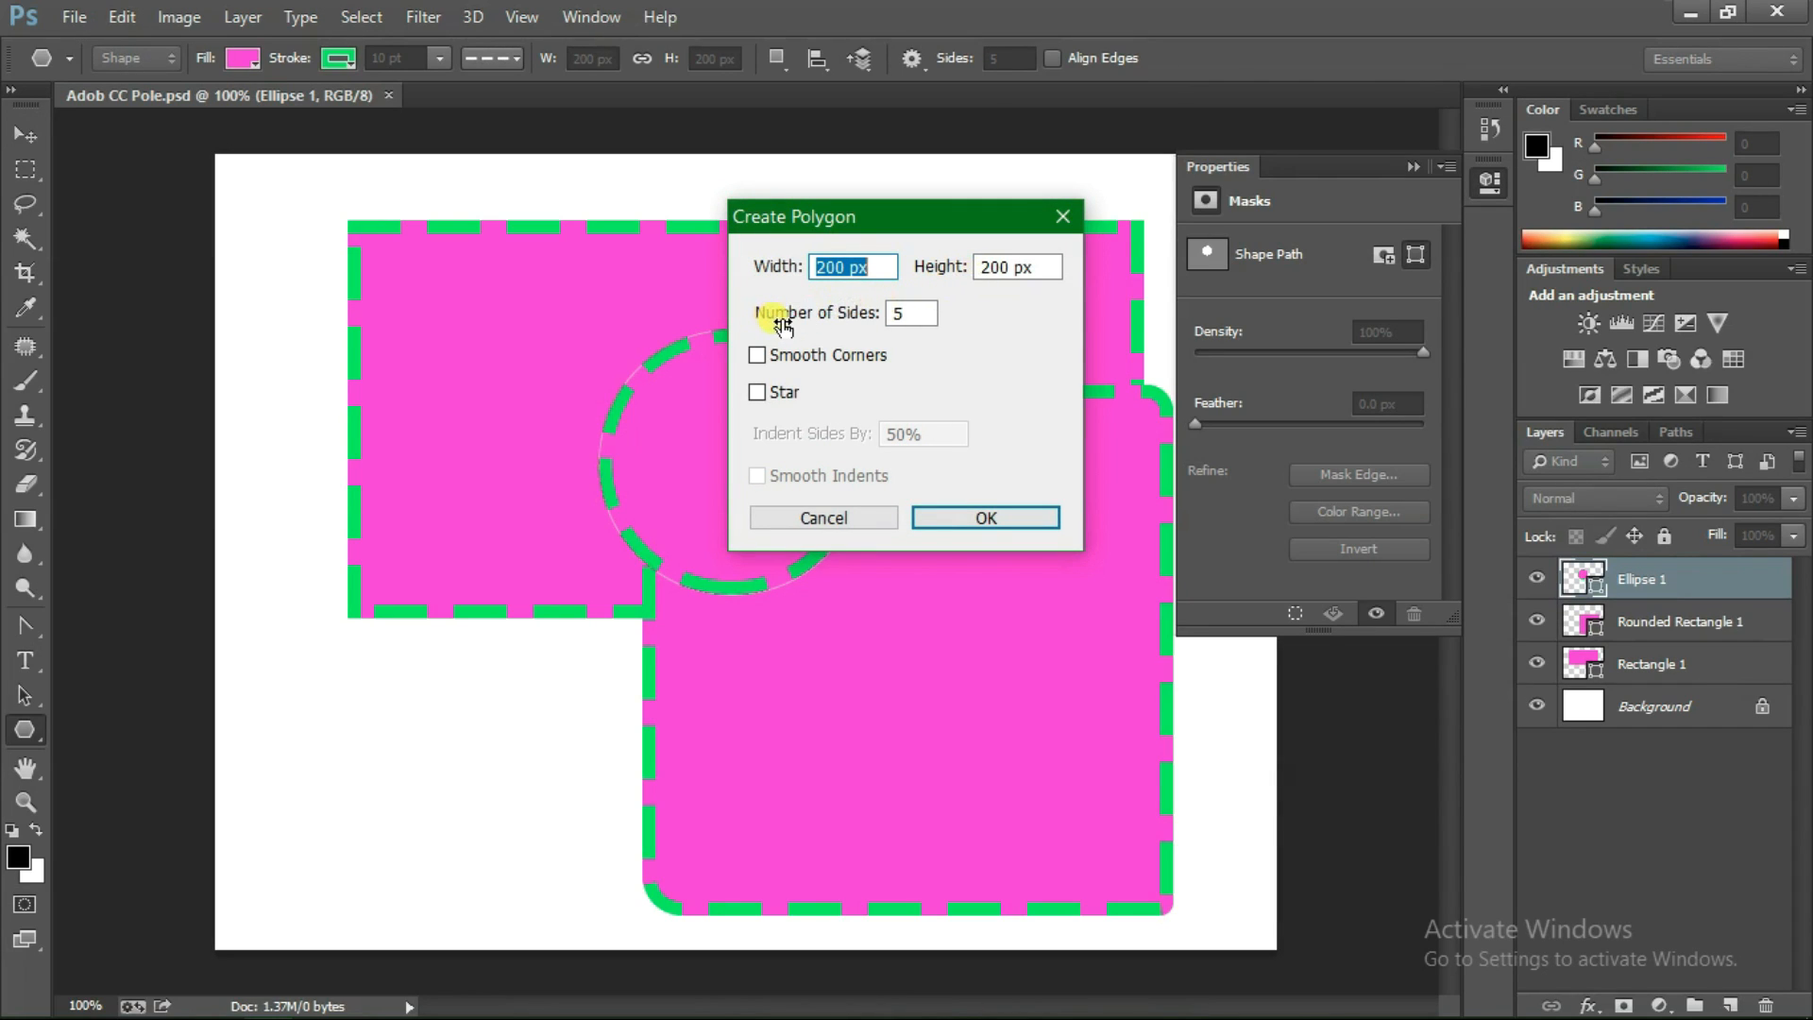
click(900, 313)
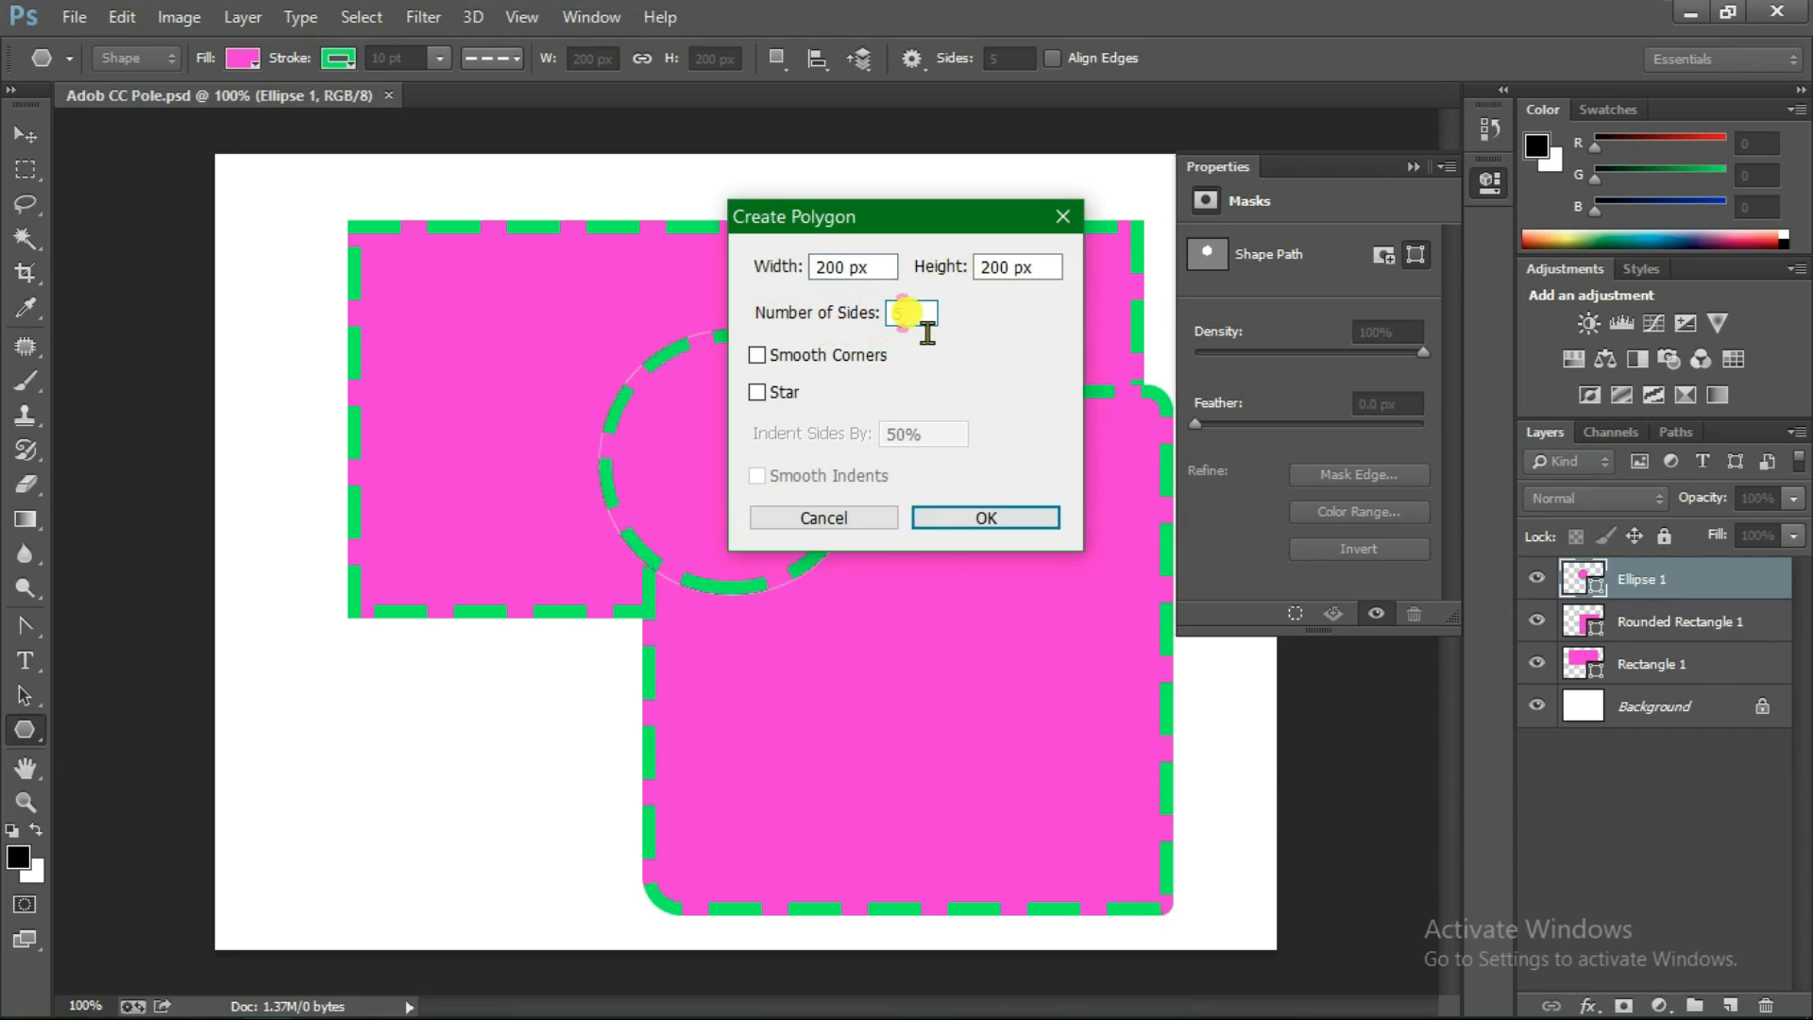
key(BackSpace)
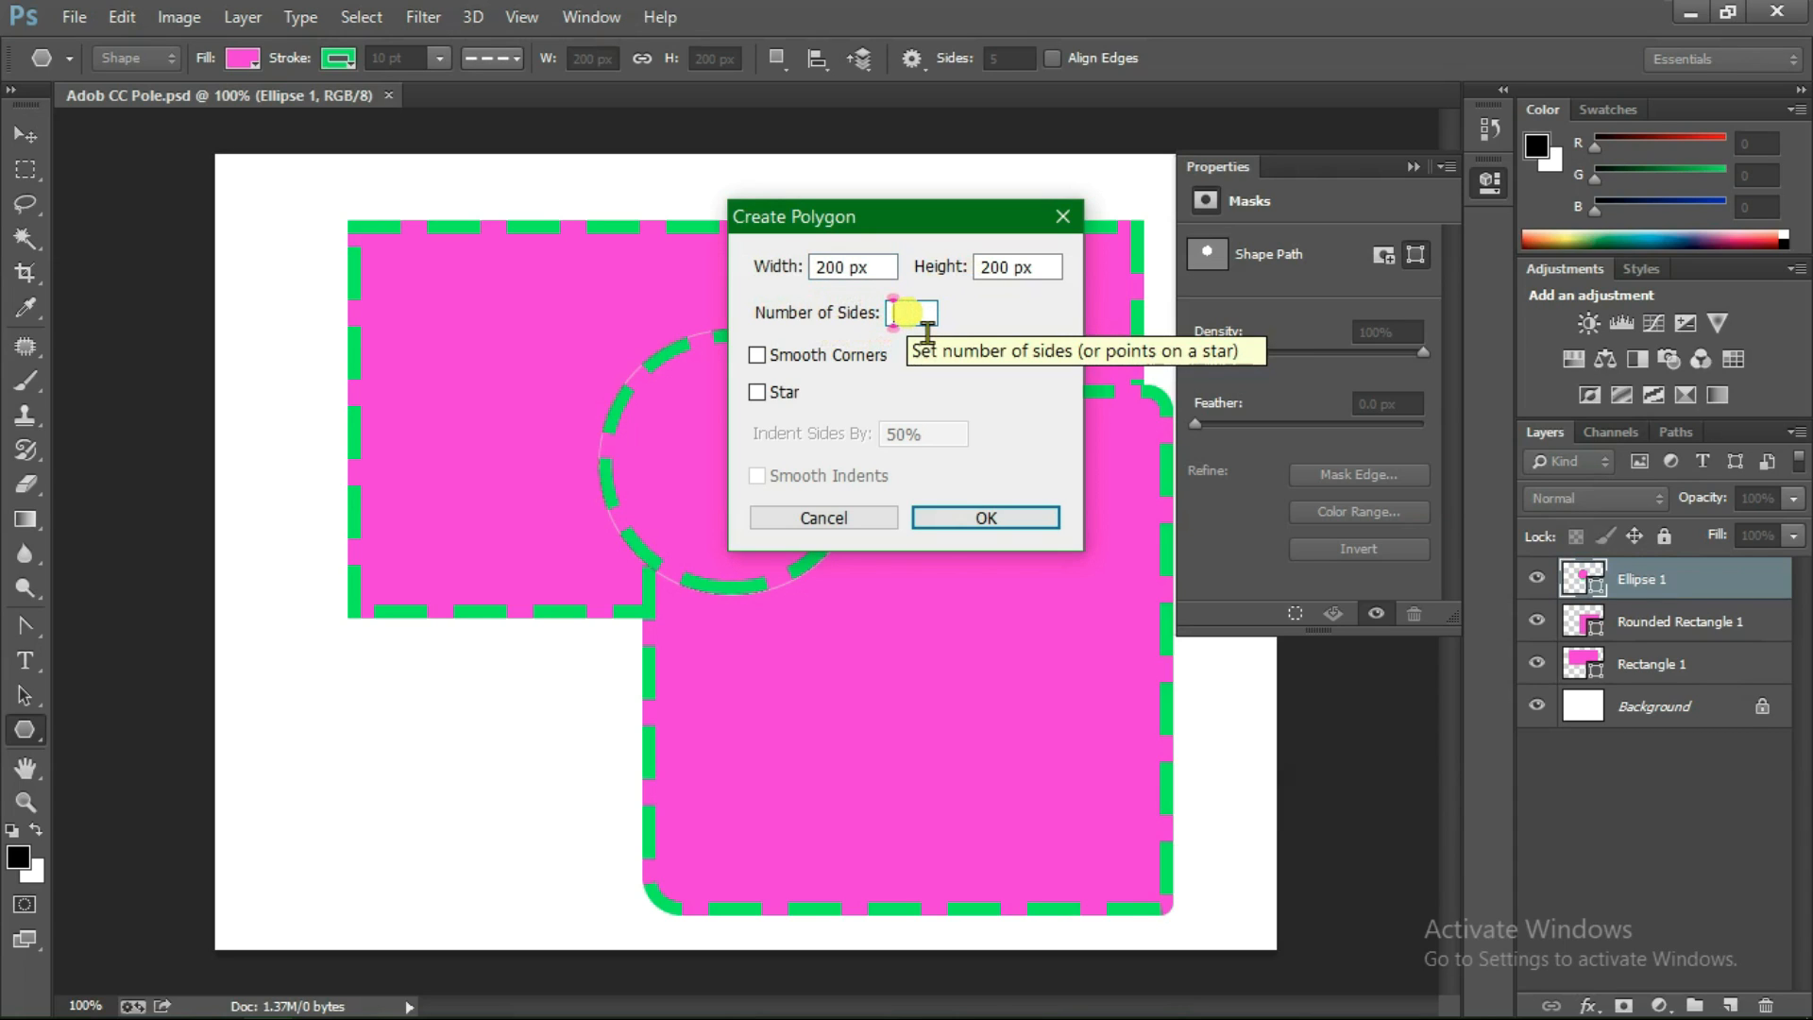
text(3)
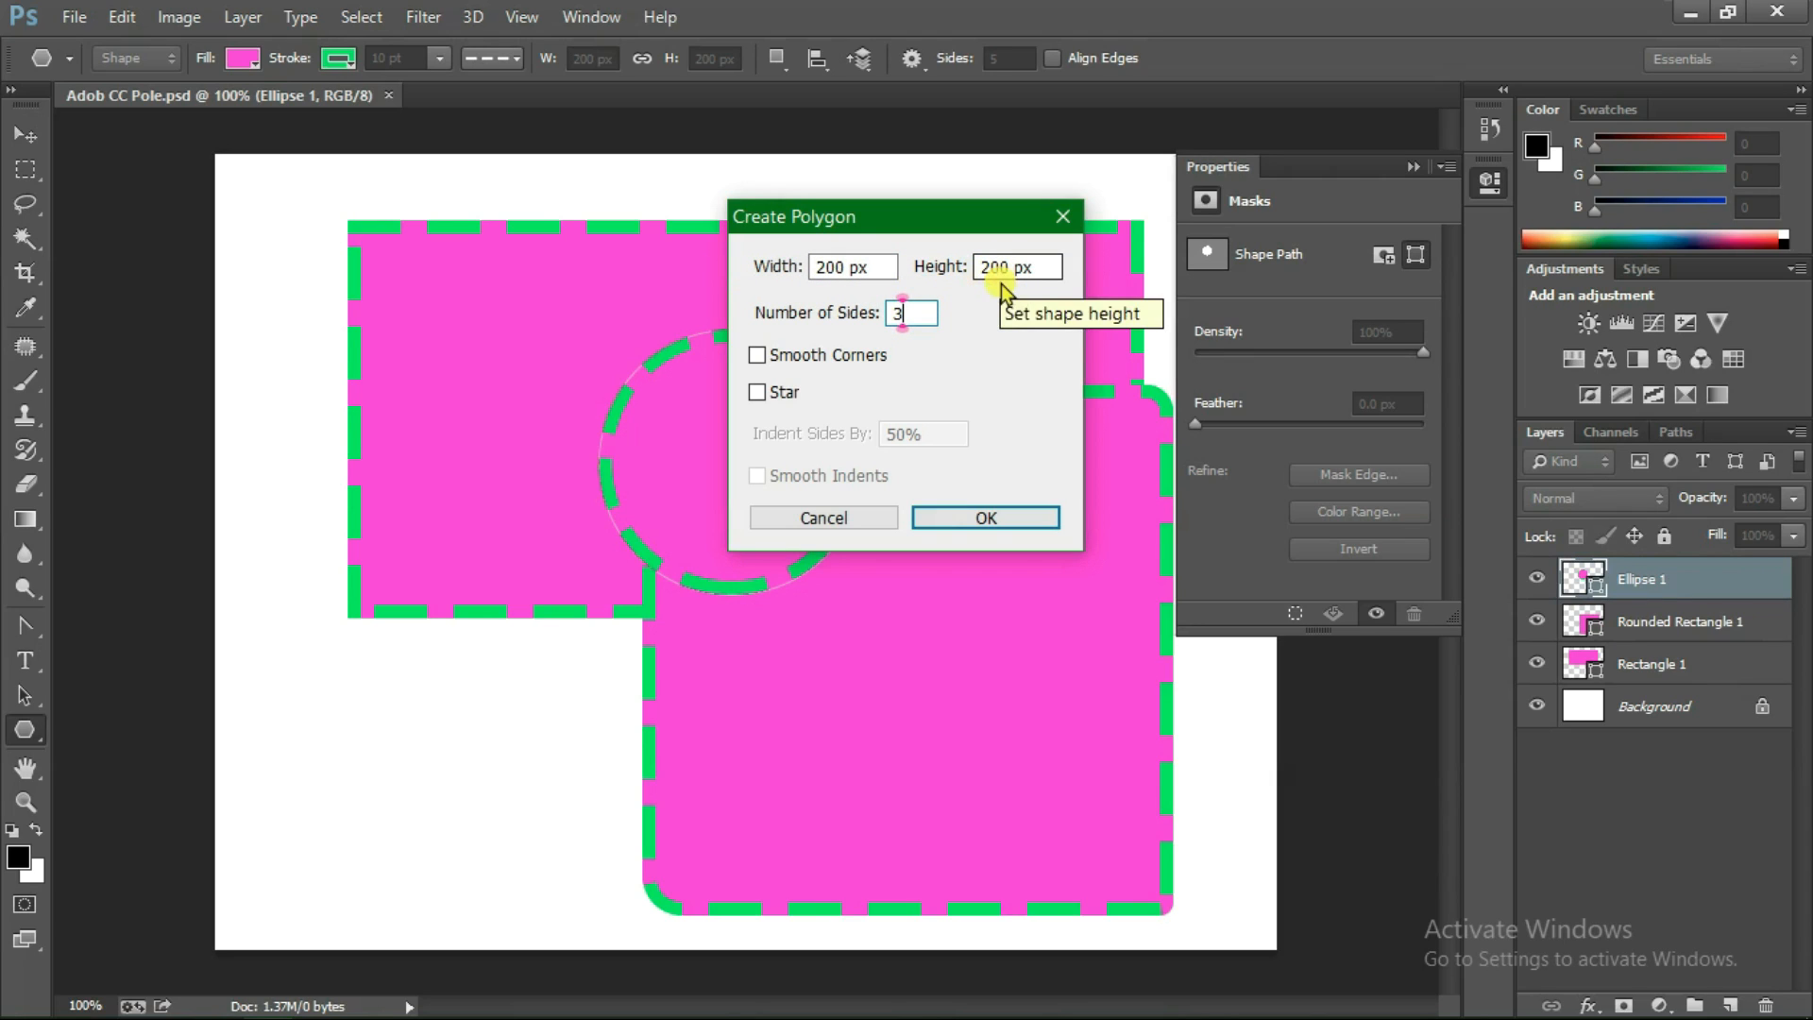
click(952, 516)
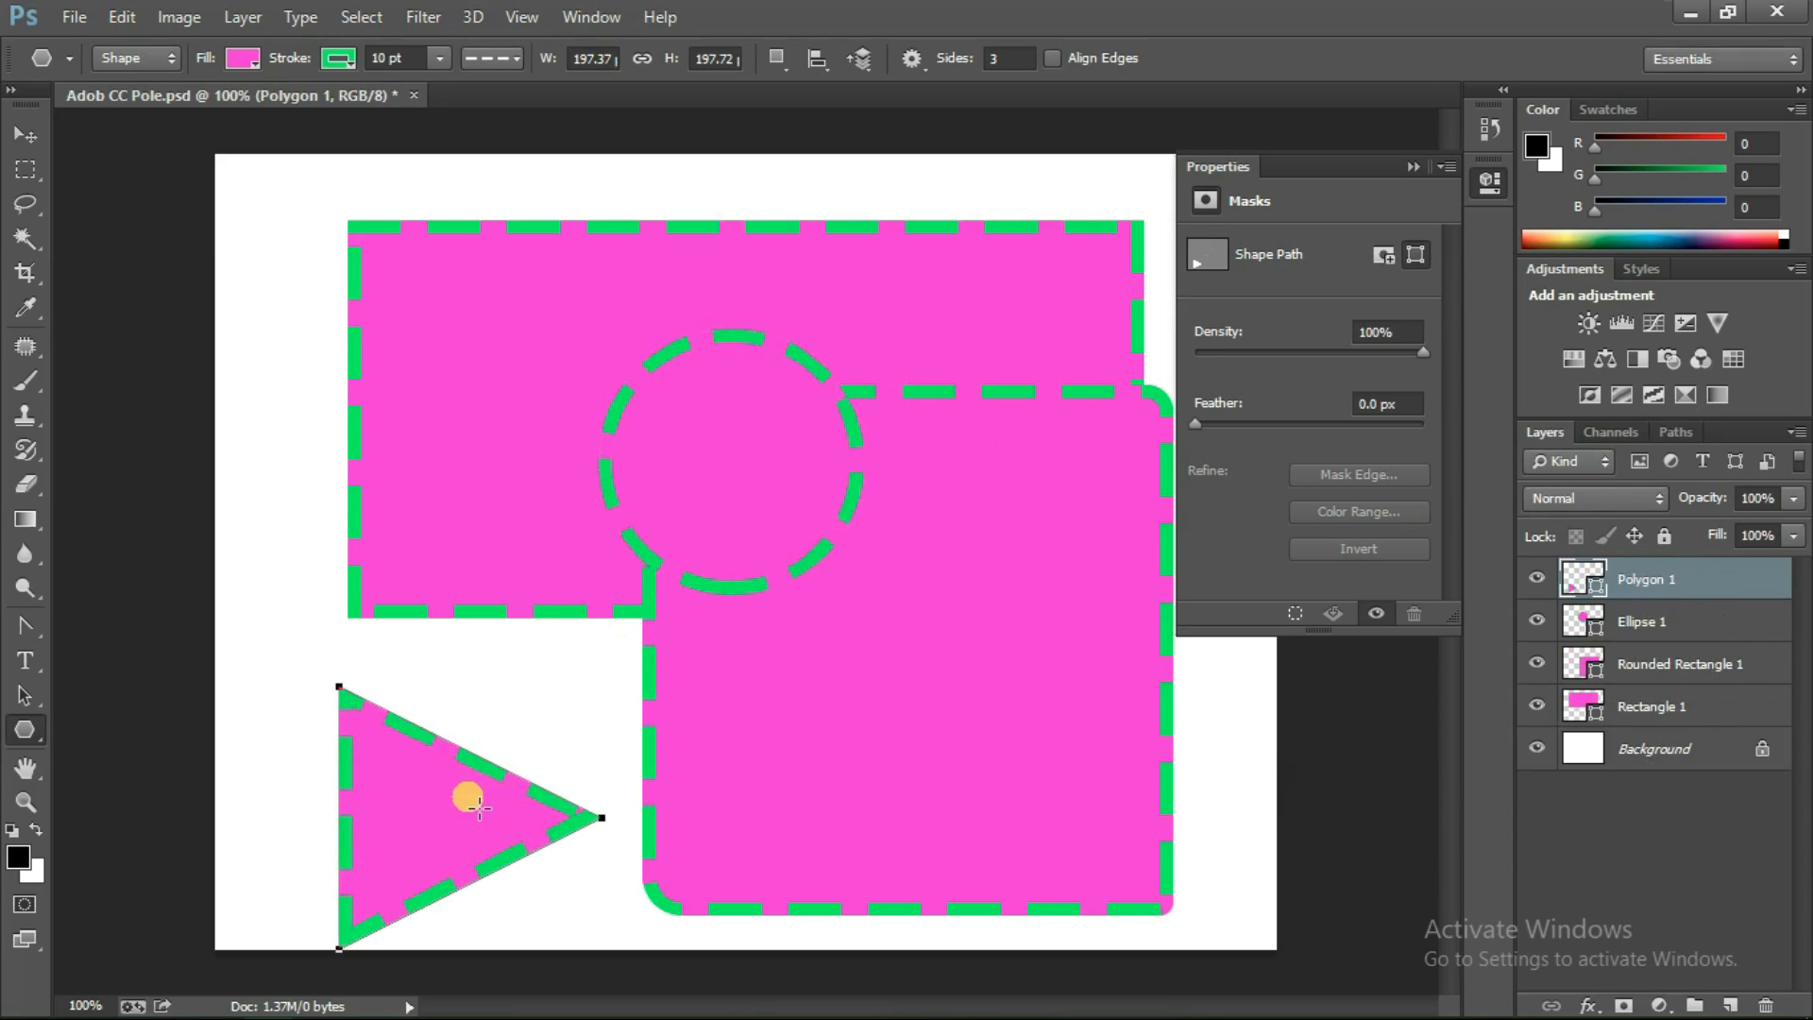
key(v)
drag(416, 816, 557, 507)
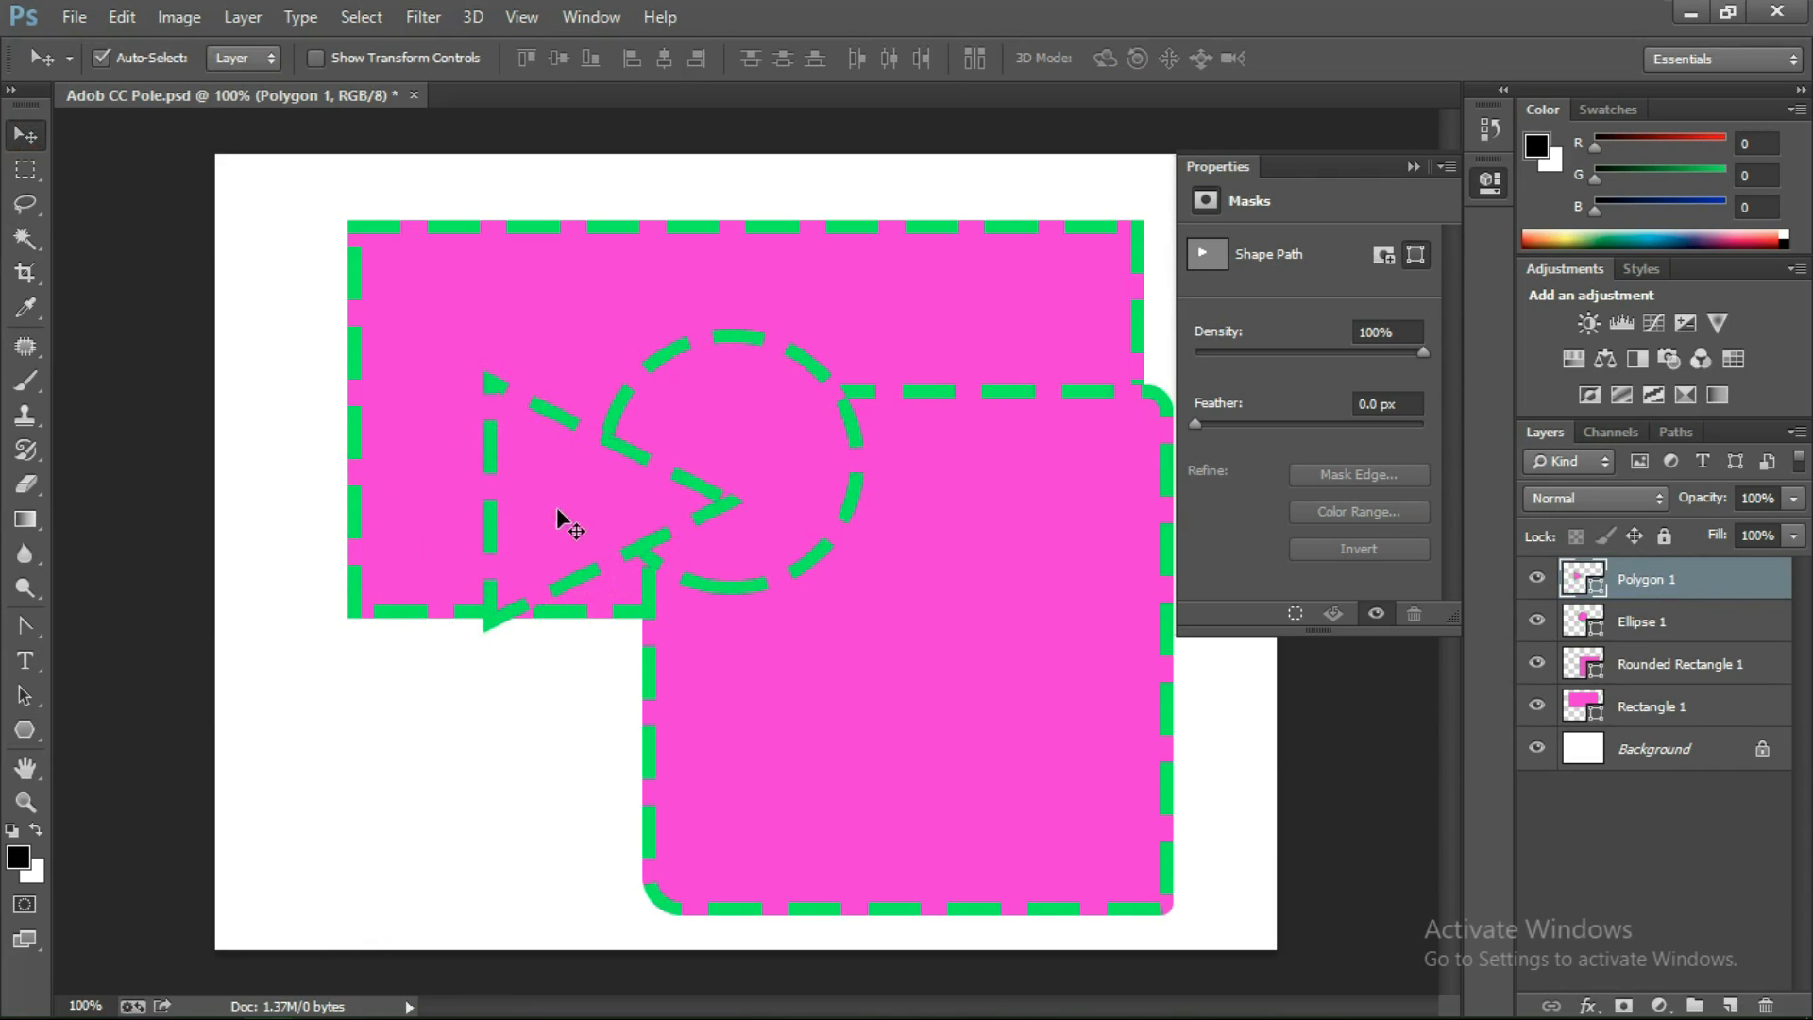
Create a 4-sided polygon on the white area below the rectangle and move it up onto the rectangle's left edge
click(36, 729)
click(389, 708)
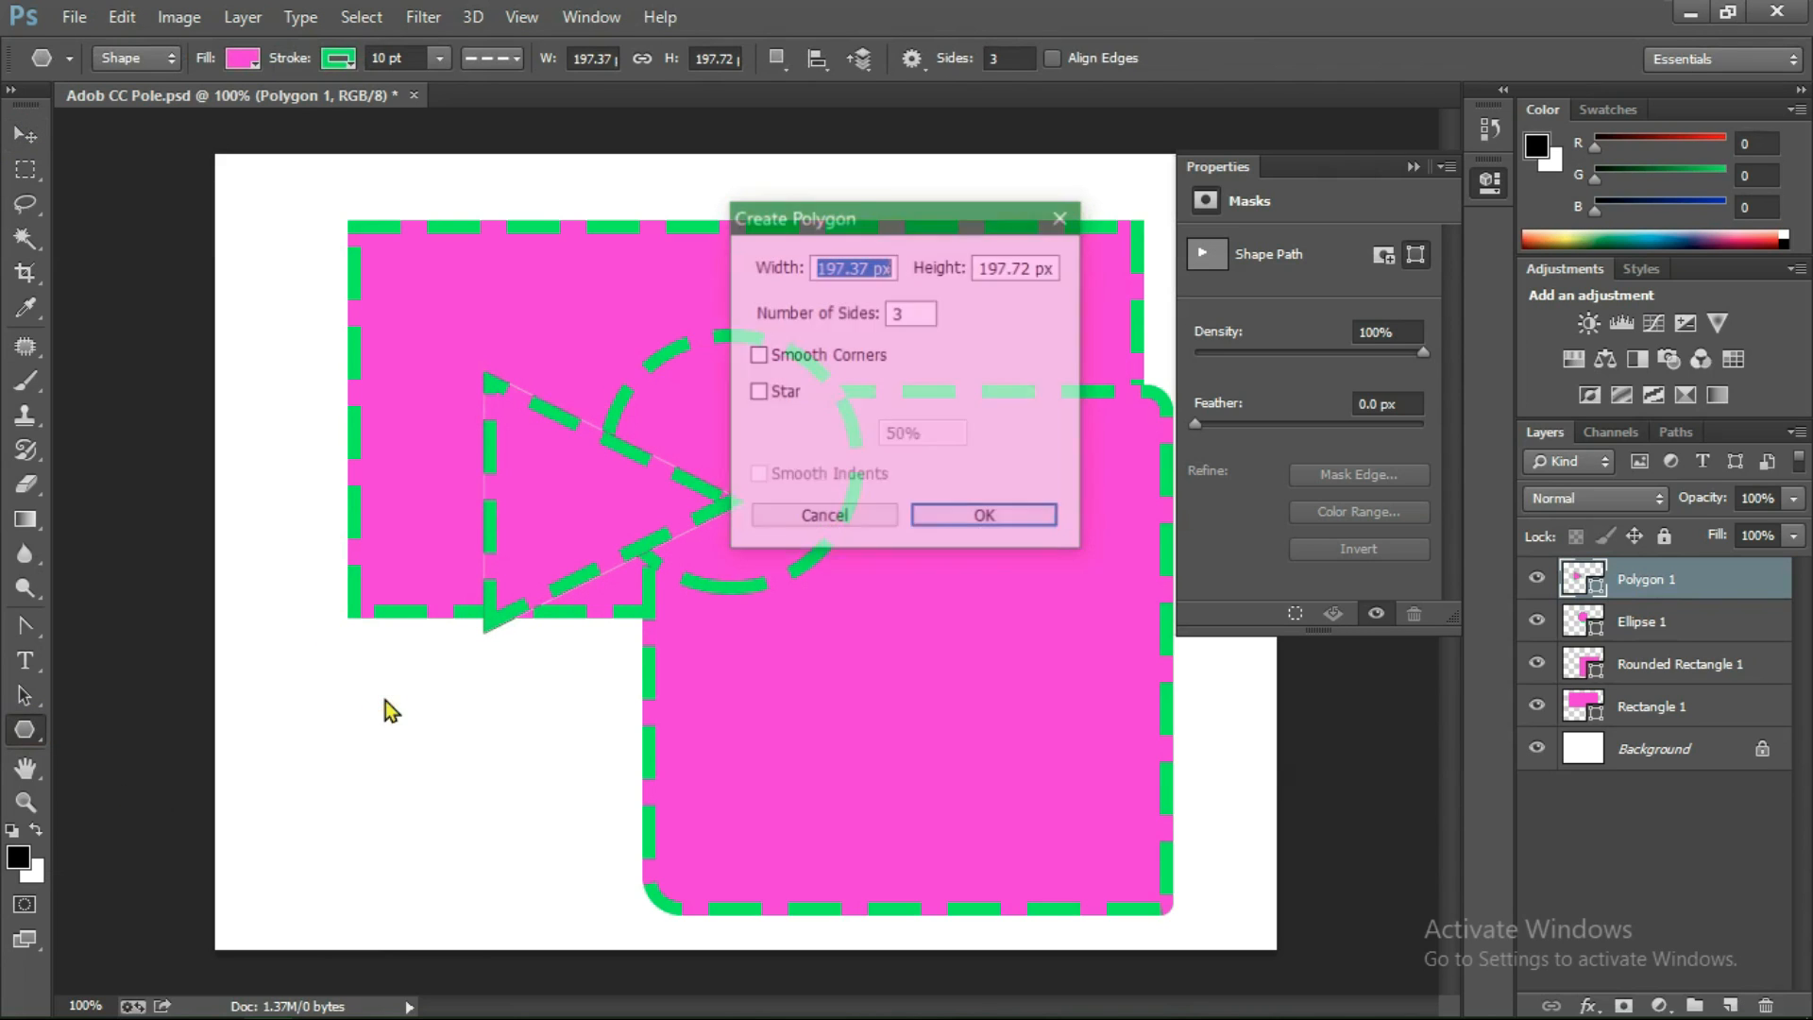
click(924, 313)
double_click(902, 312)
key(BackSpace)
text(4)
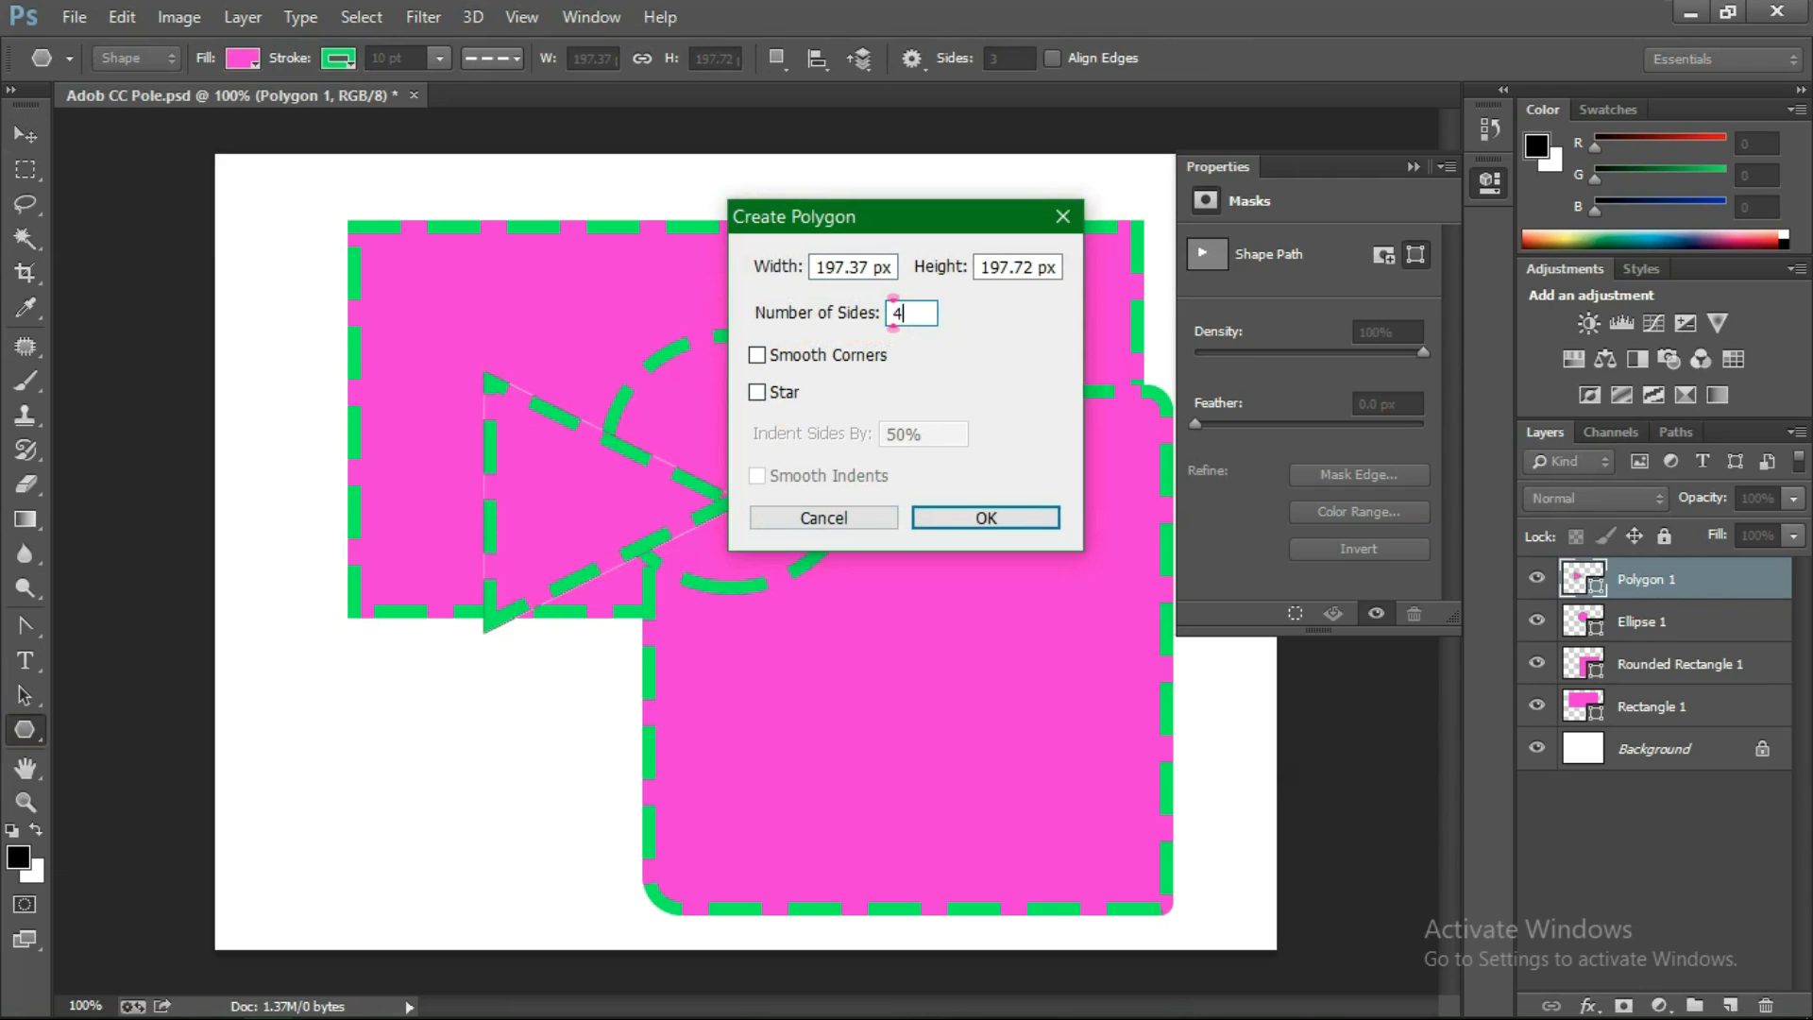
click(972, 516)
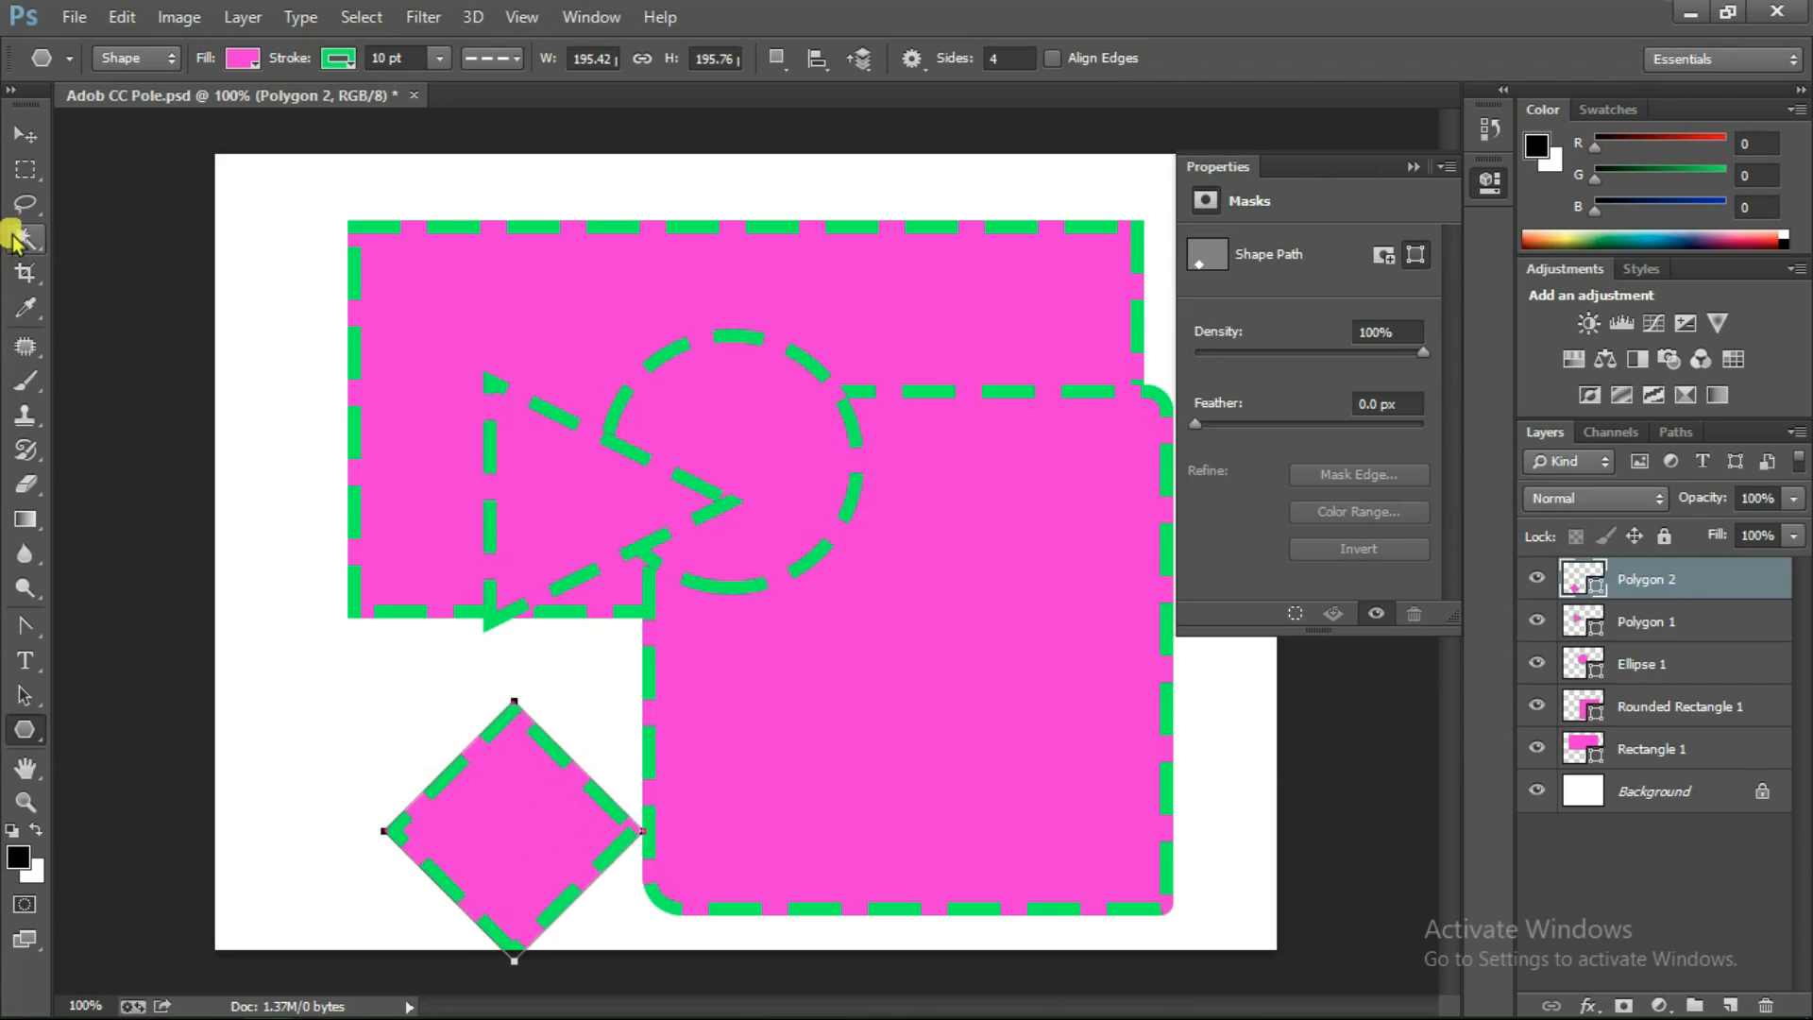
click(25, 135)
drag(484, 829, 370, 468)
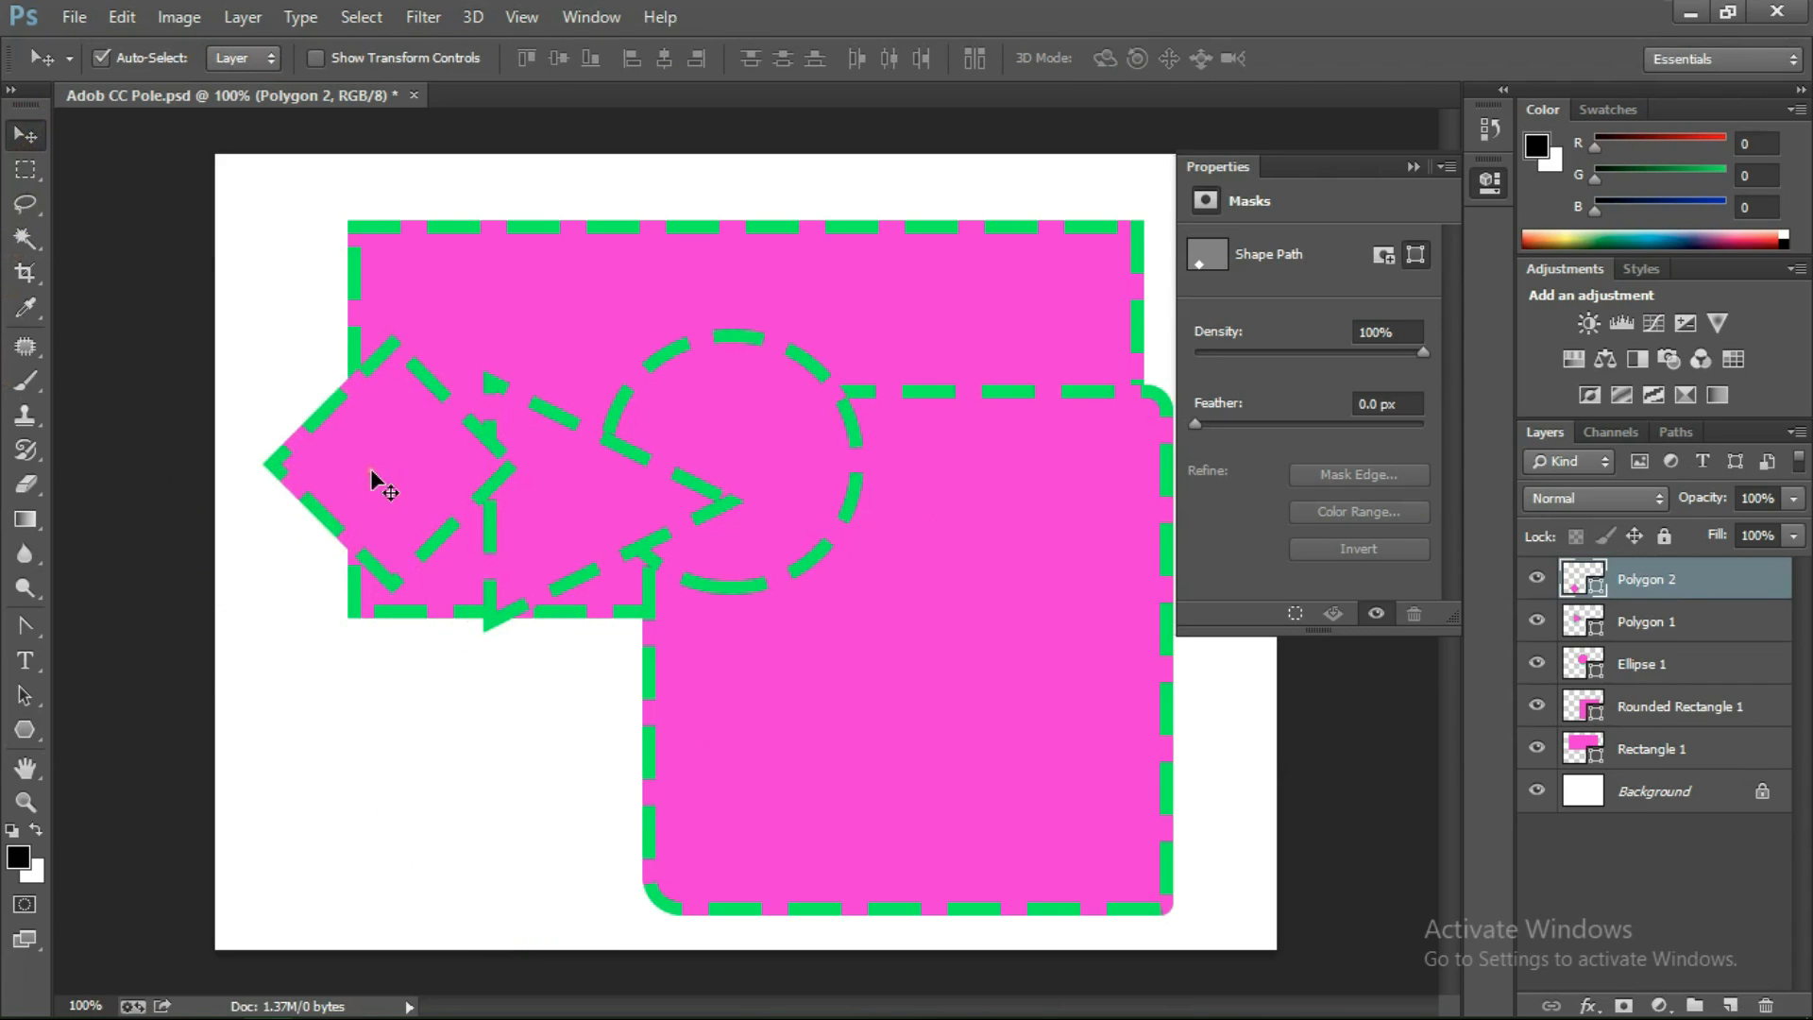
Create a 5-sided polygon with the Polygon Tool on the white area below the large rectangle
click(25, 730)
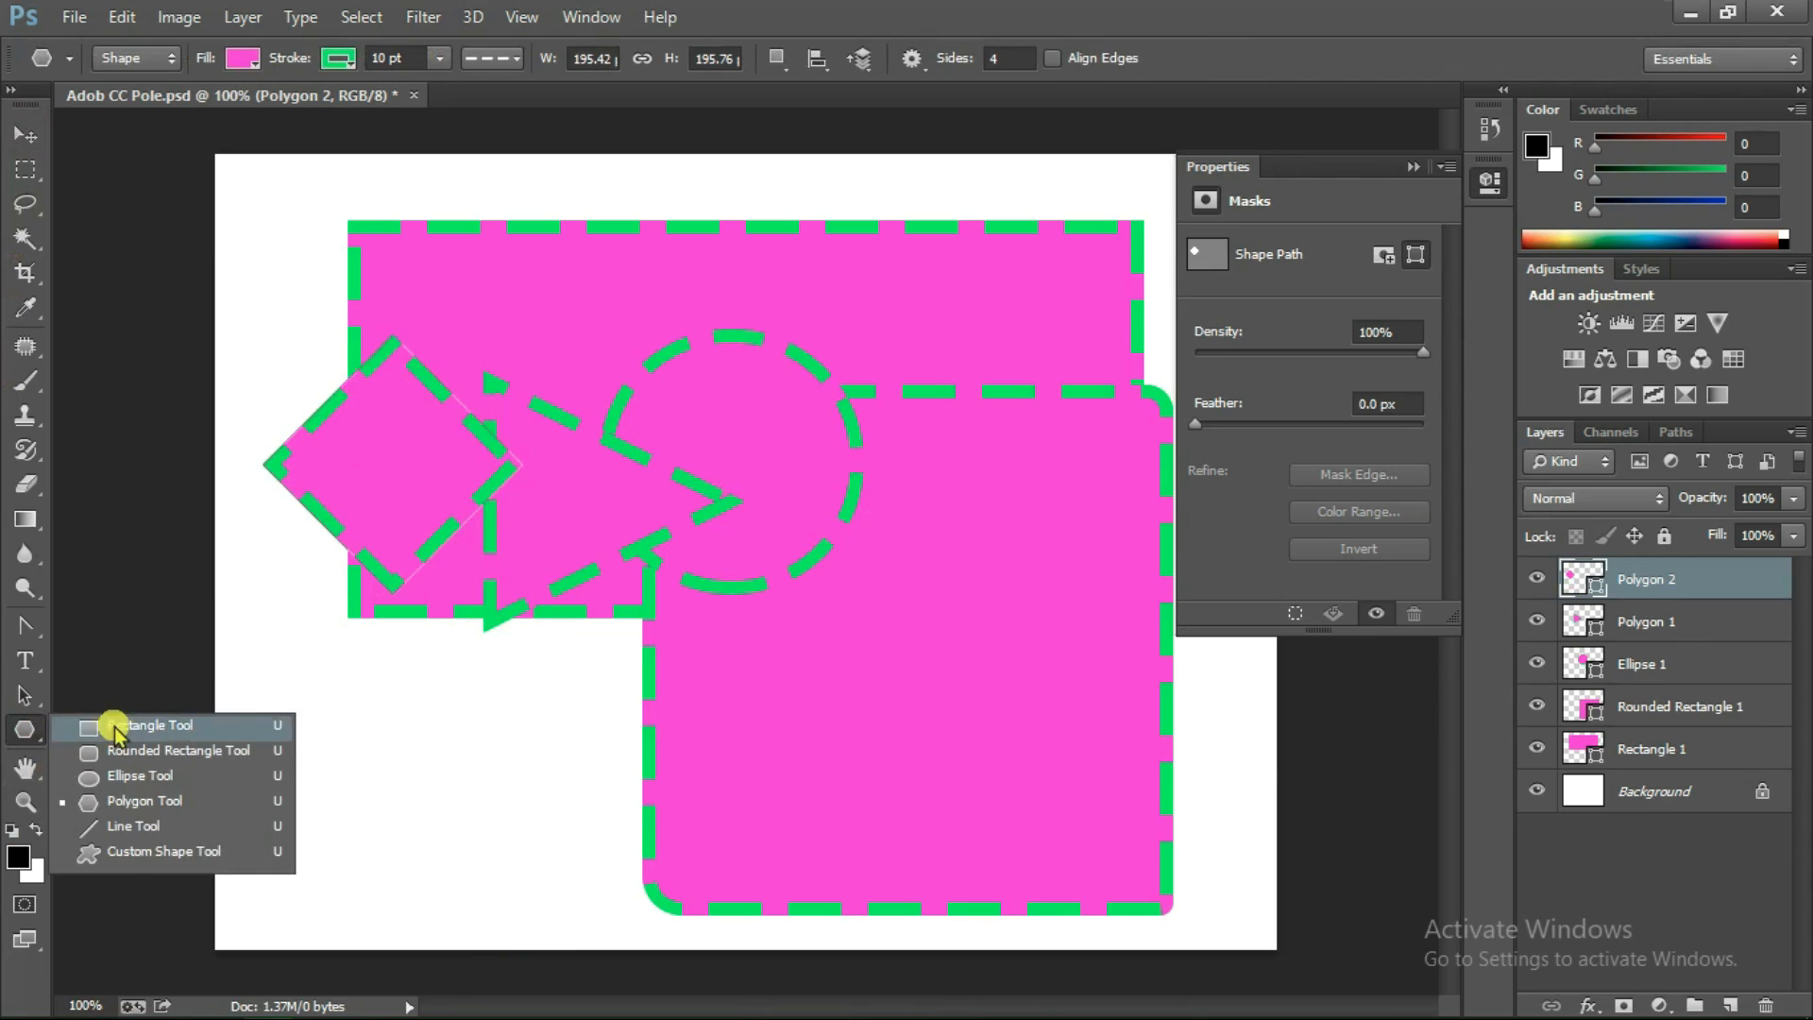
click(146, 801)
click(367, 738)
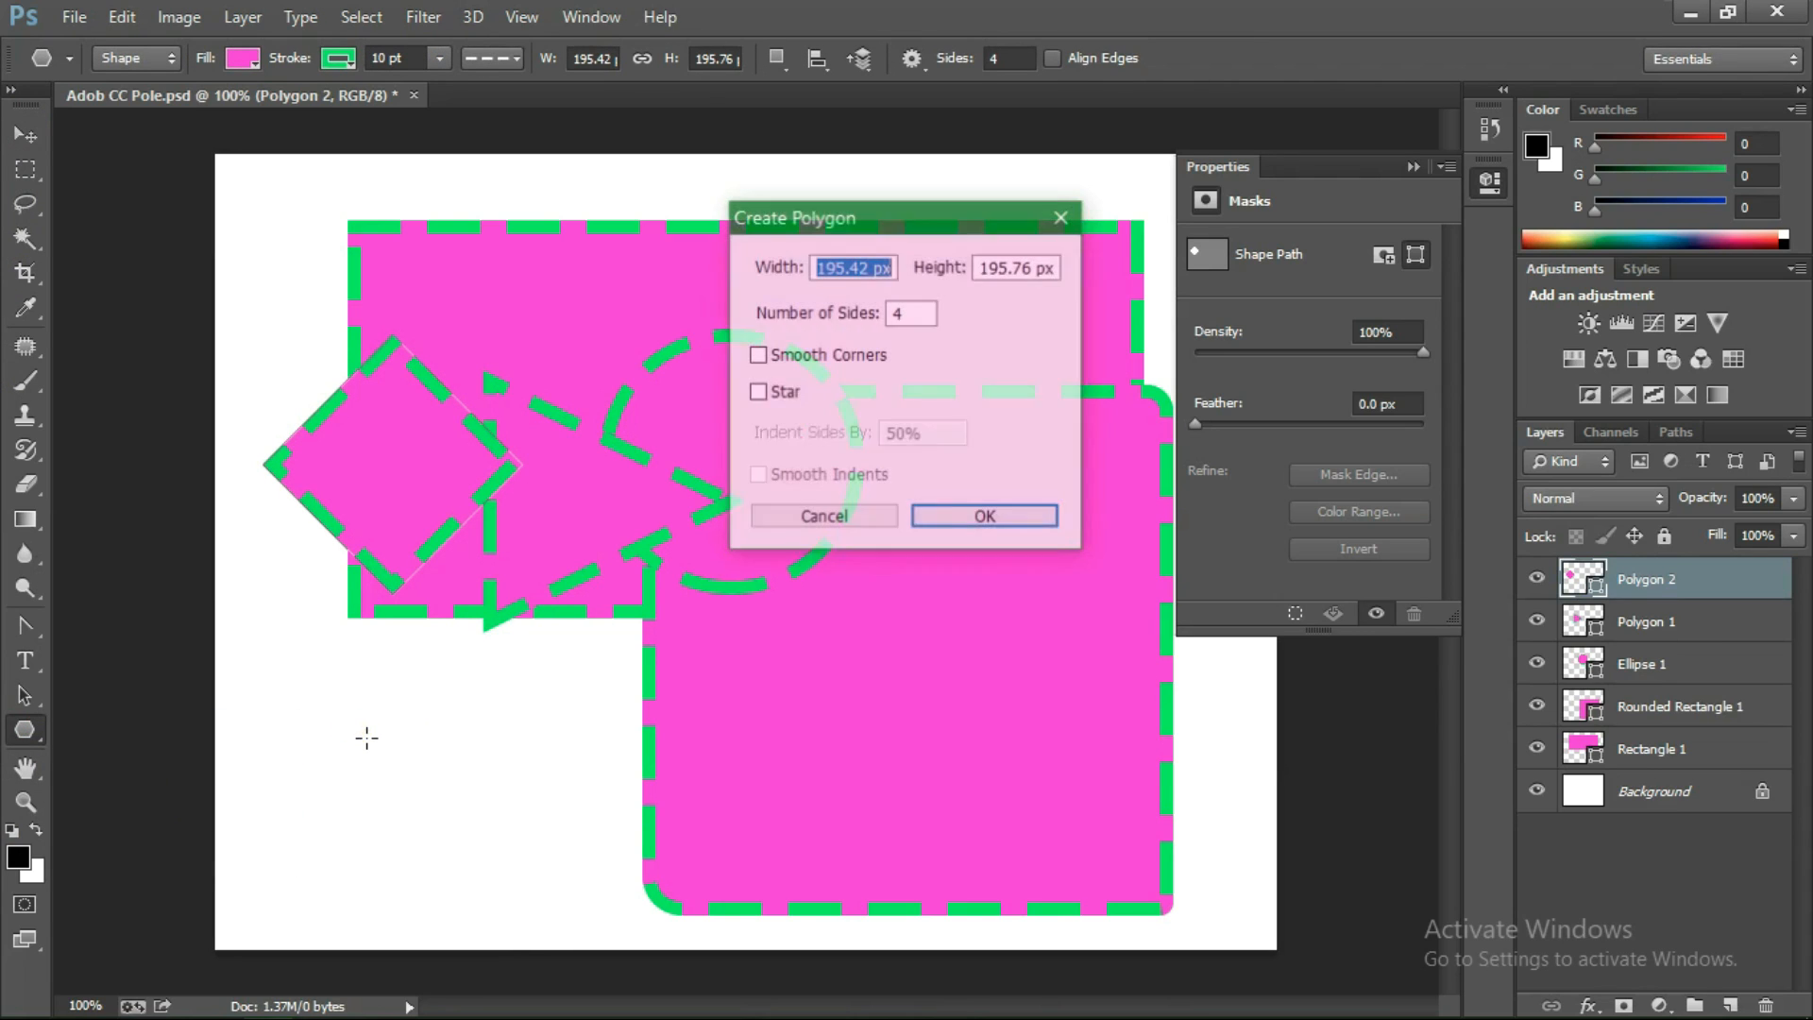
double_click(902, 313)
text(5)
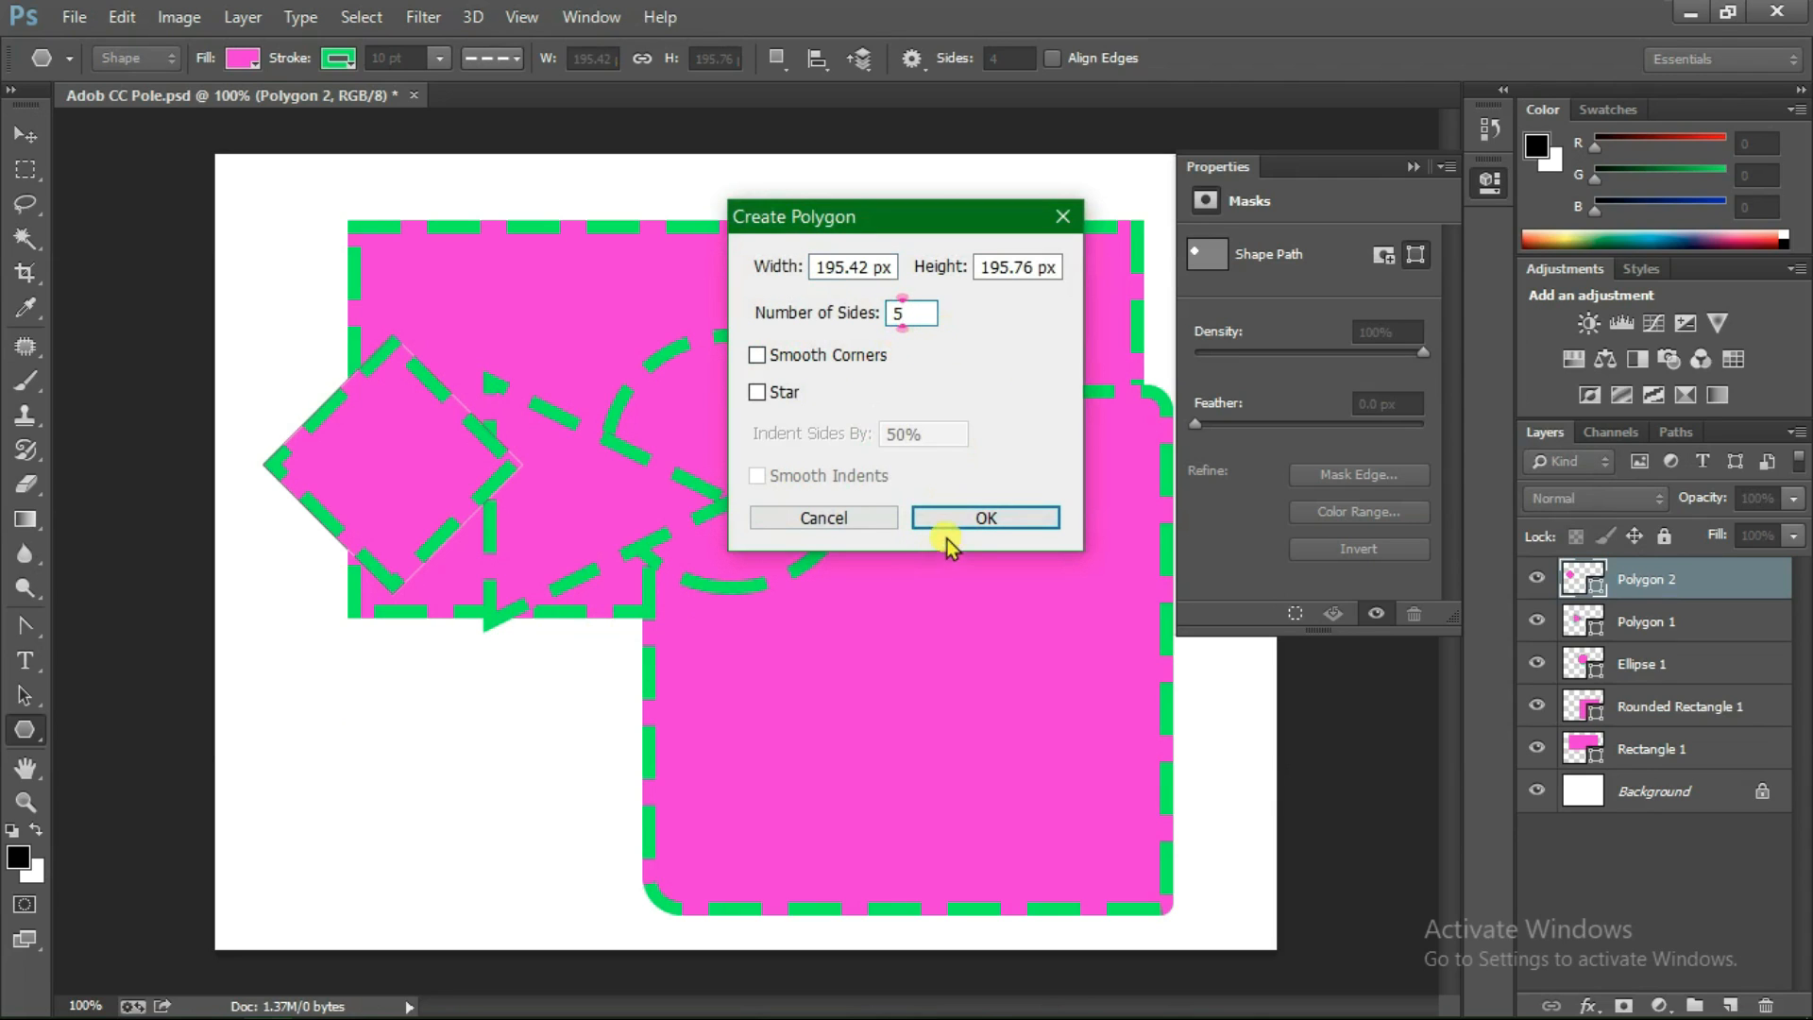
click(973, 517)
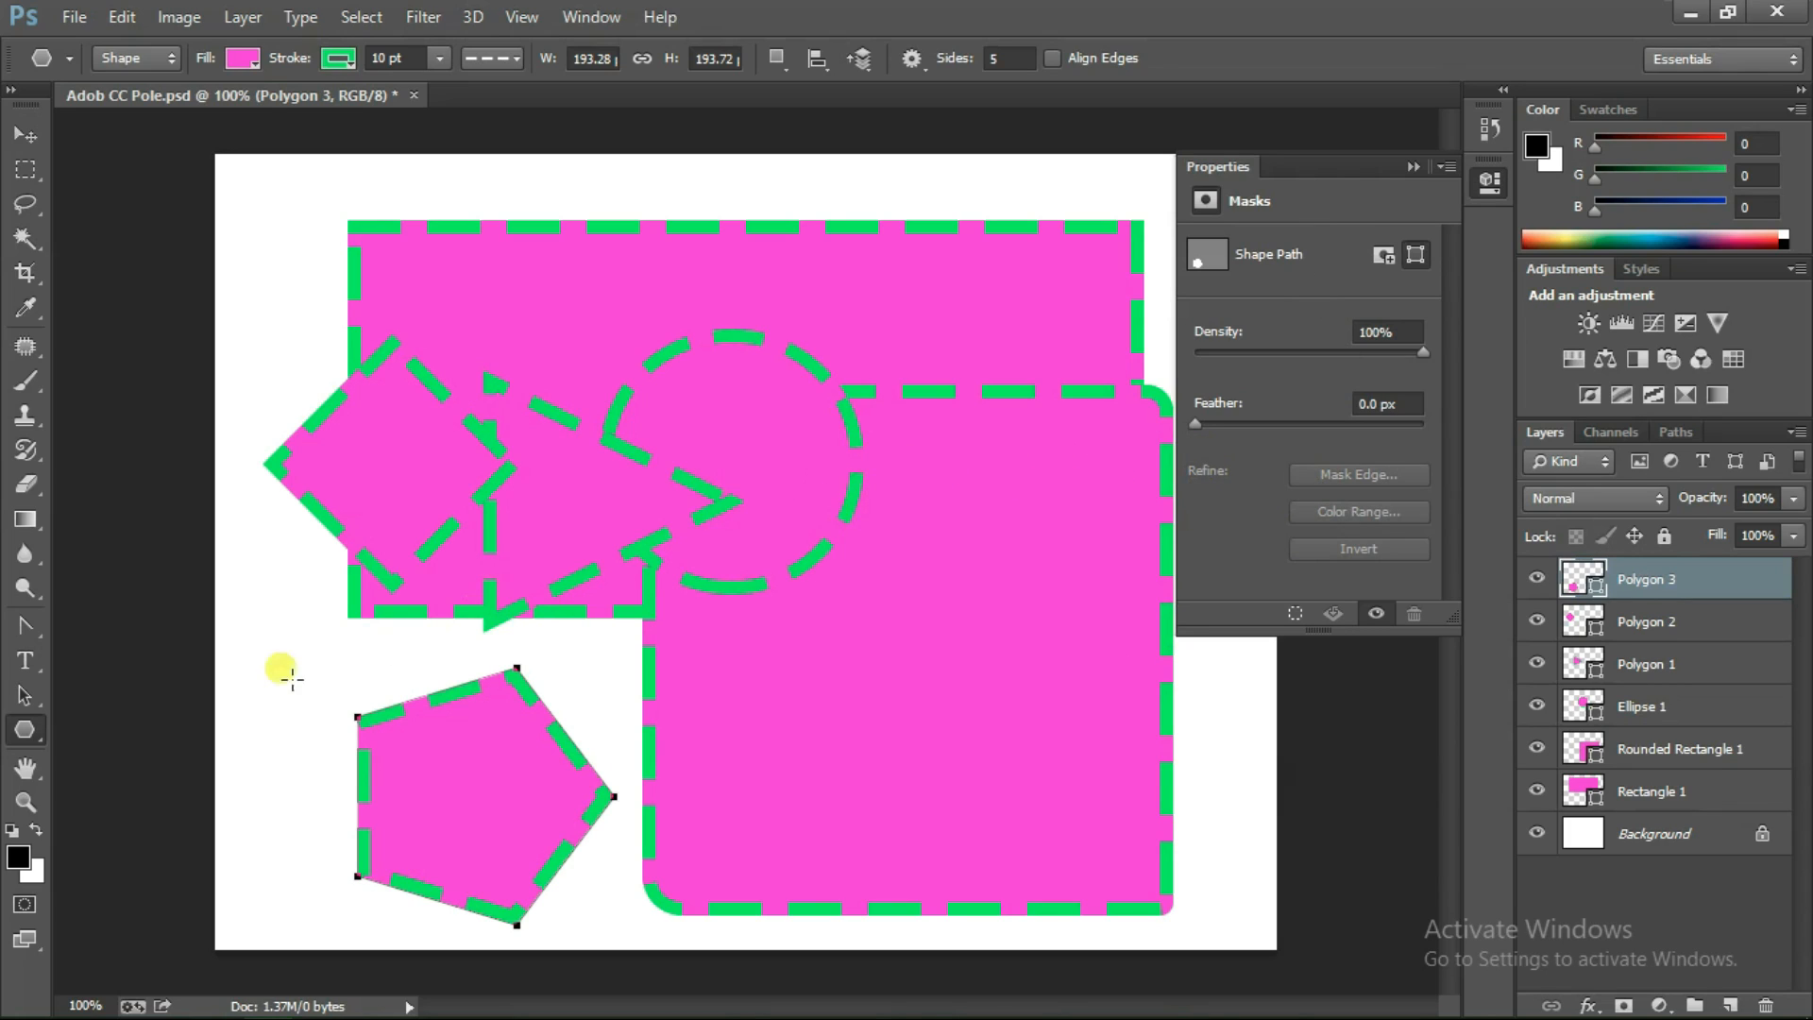
Compare the available options of the Polygon, Move and Rectangular Marquee tools, then return to the Polygon Tool
click(26, 734)
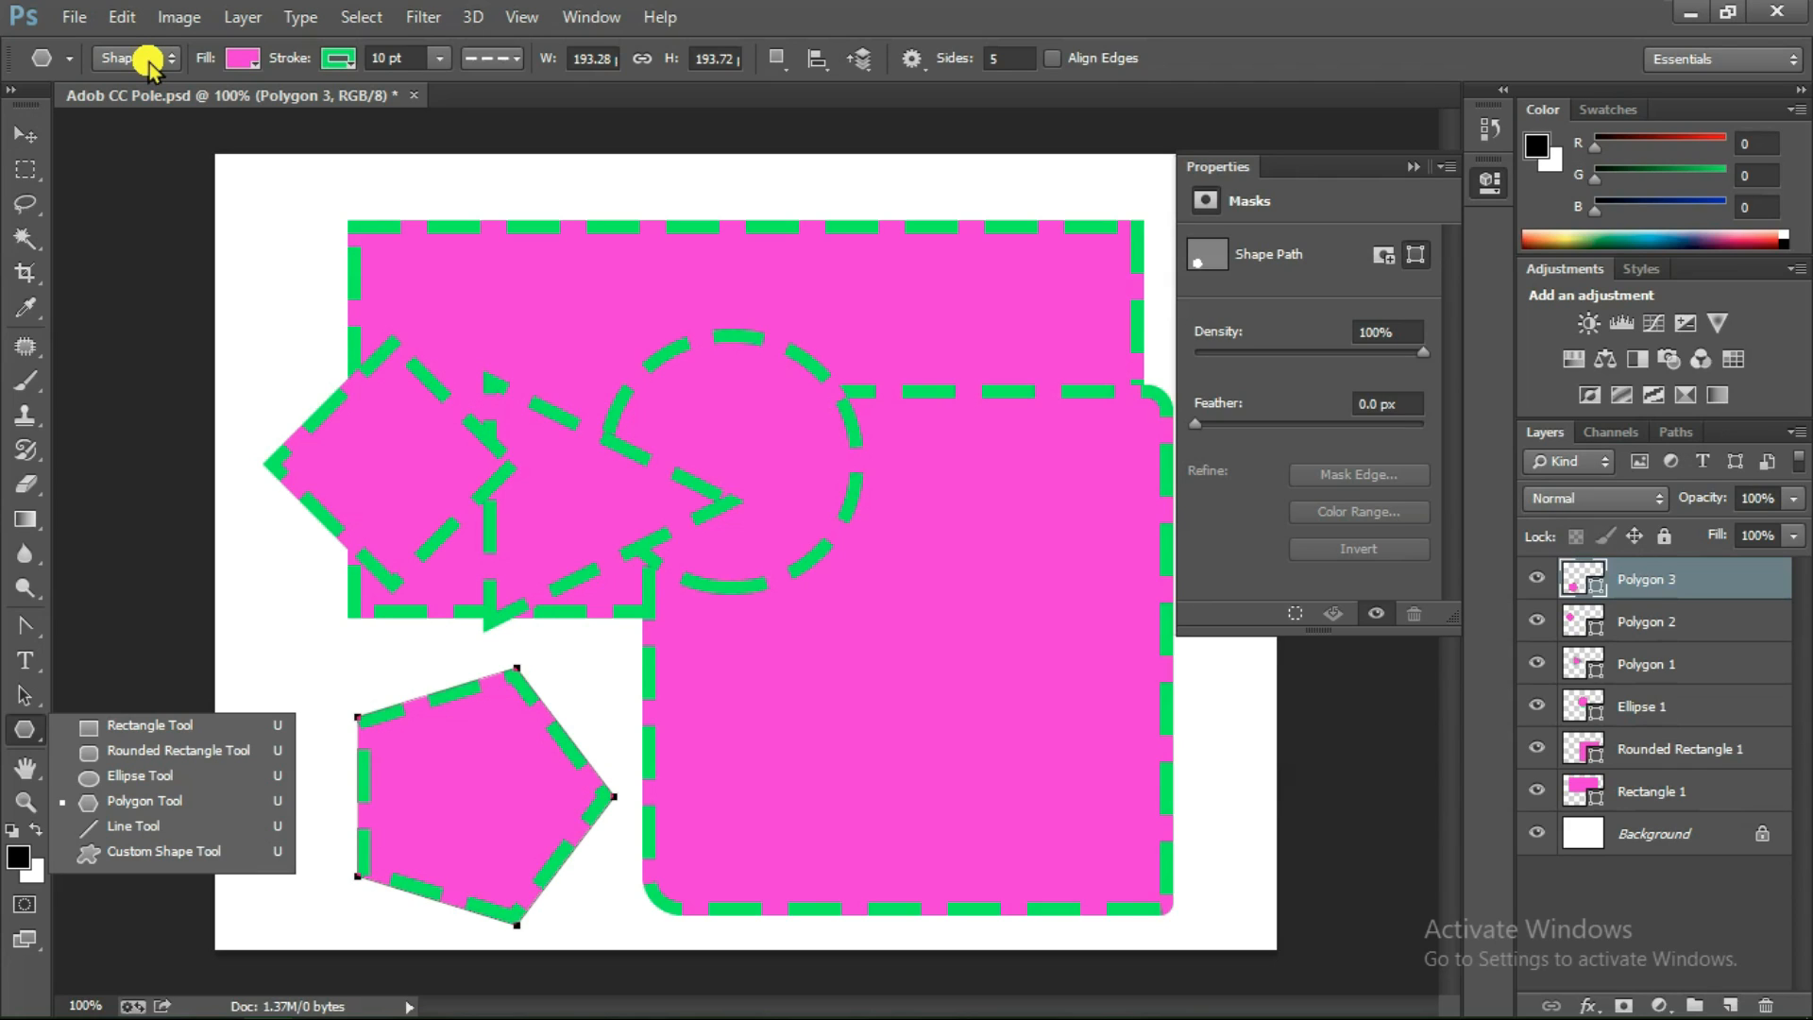
click(24, 136)
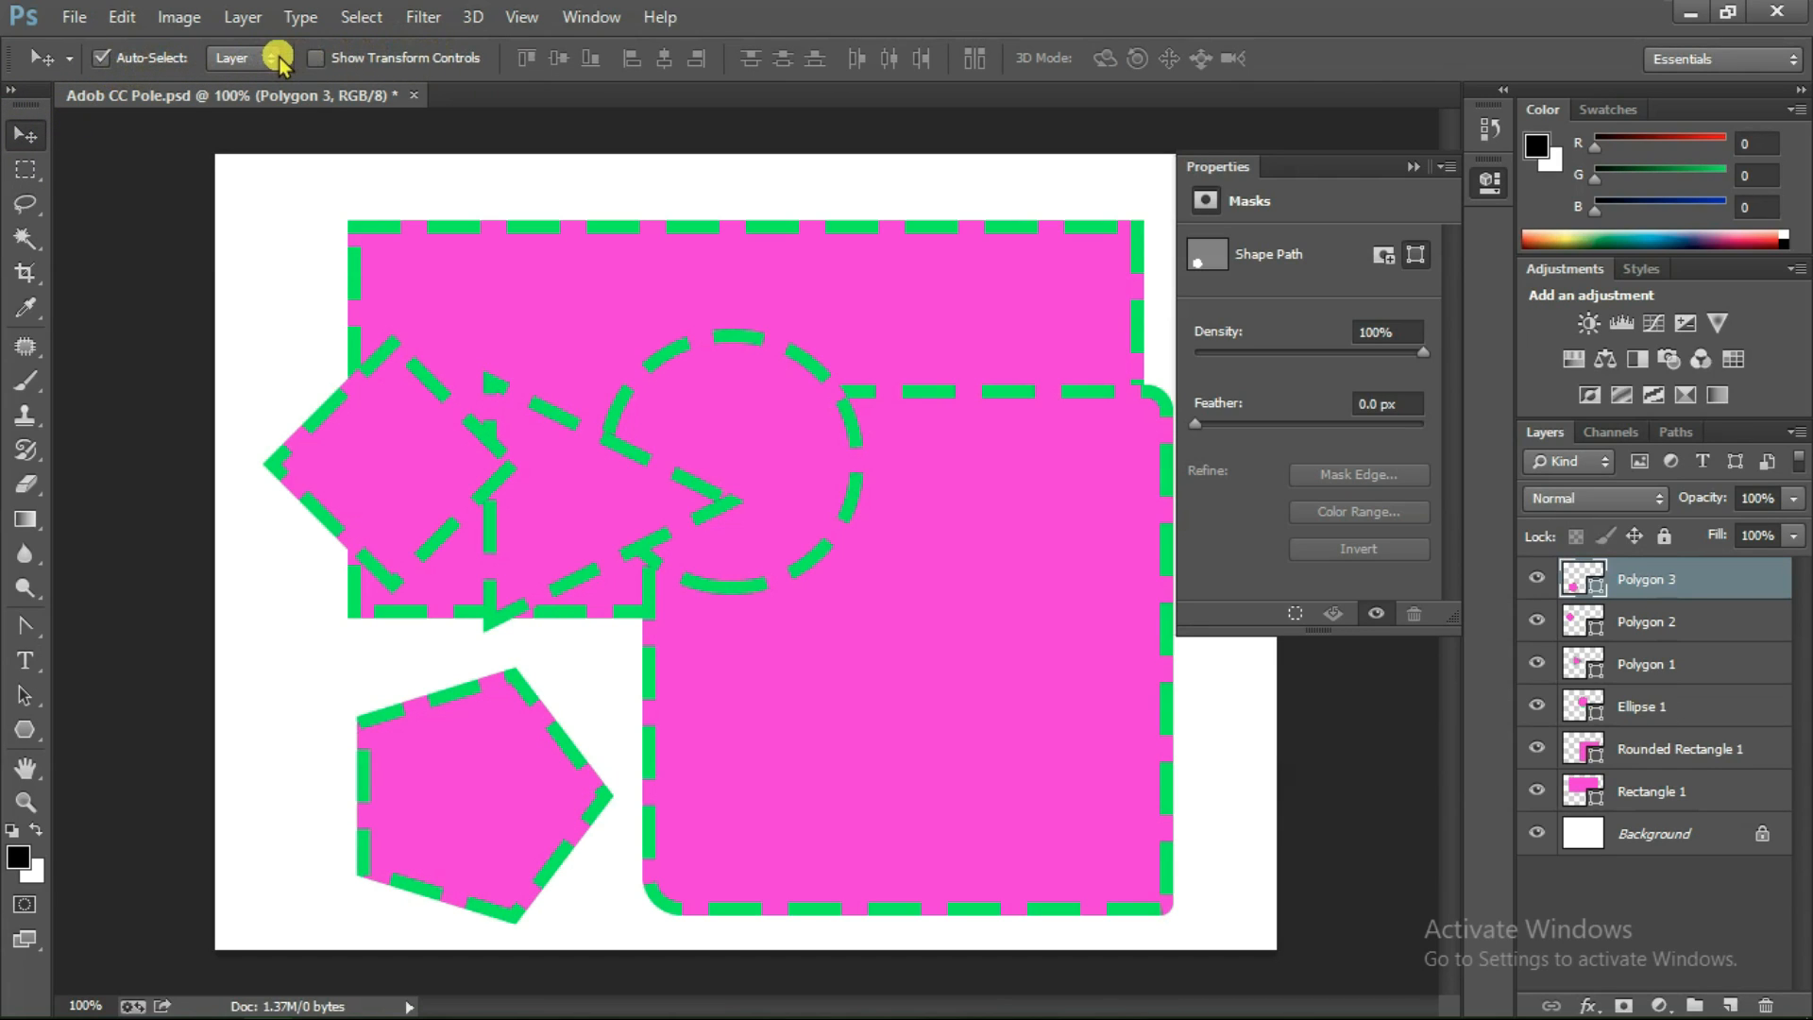
click(25, 176)
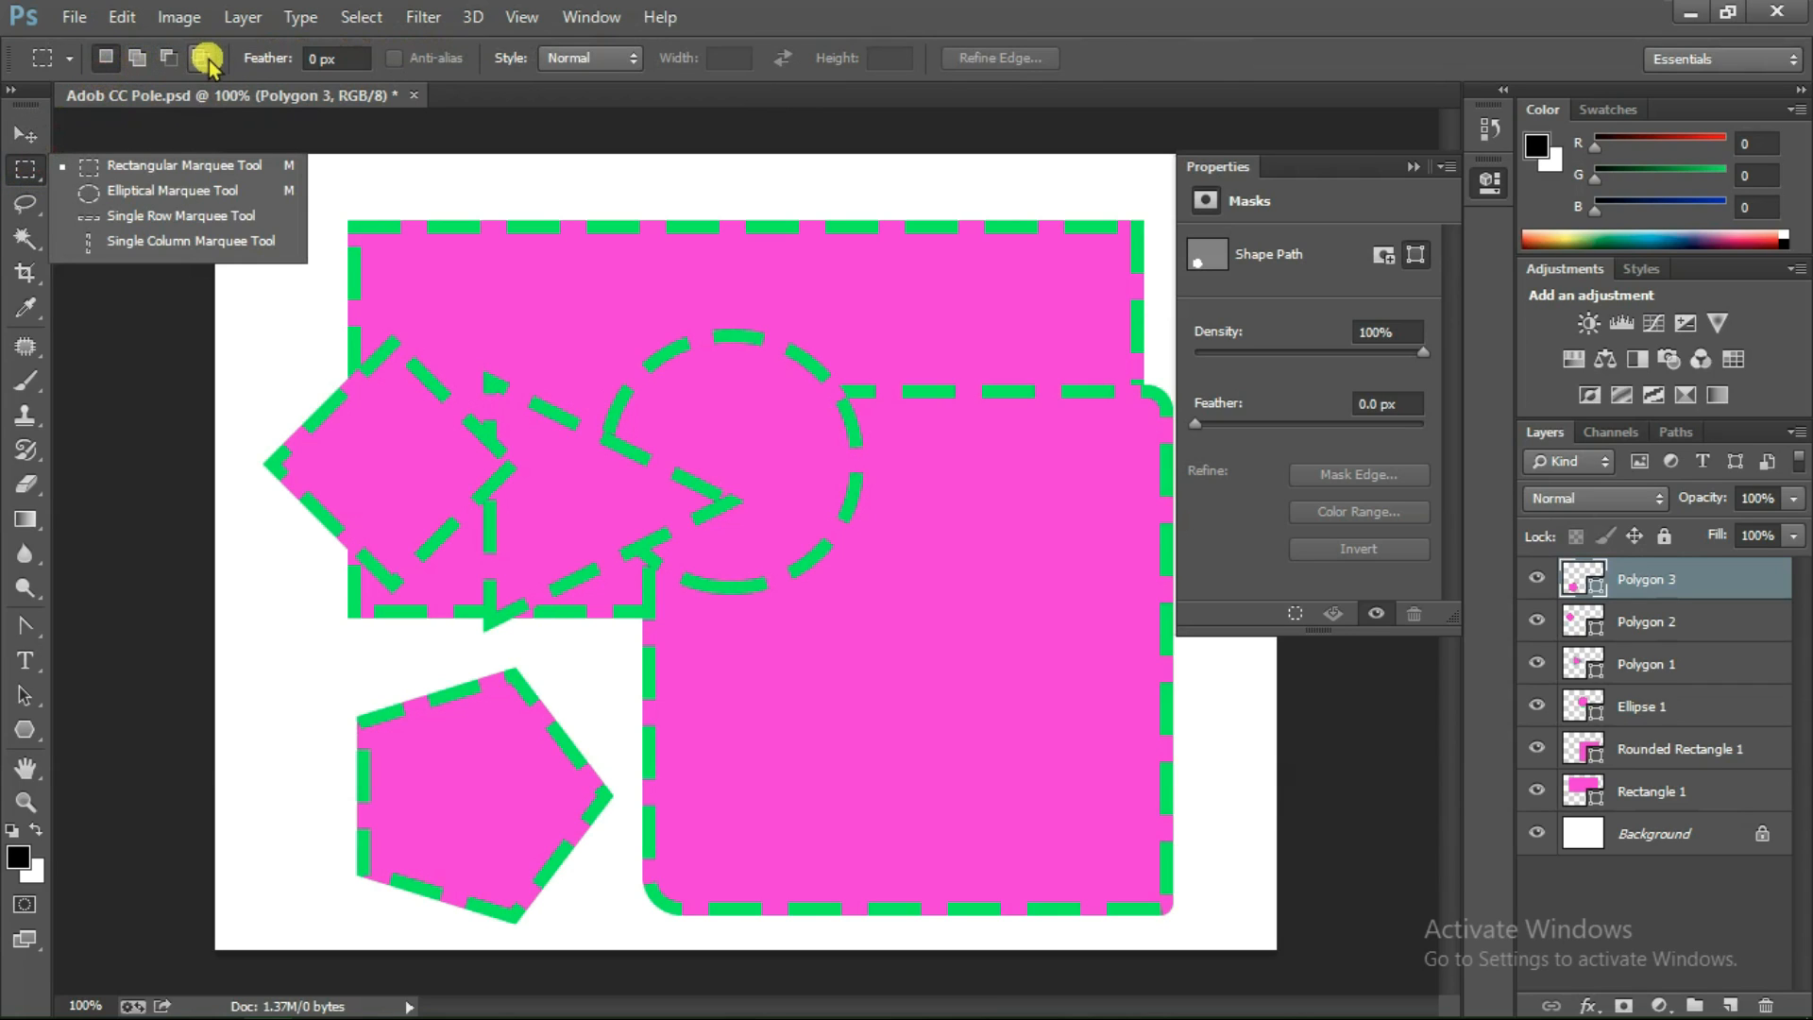
click(148, 73)
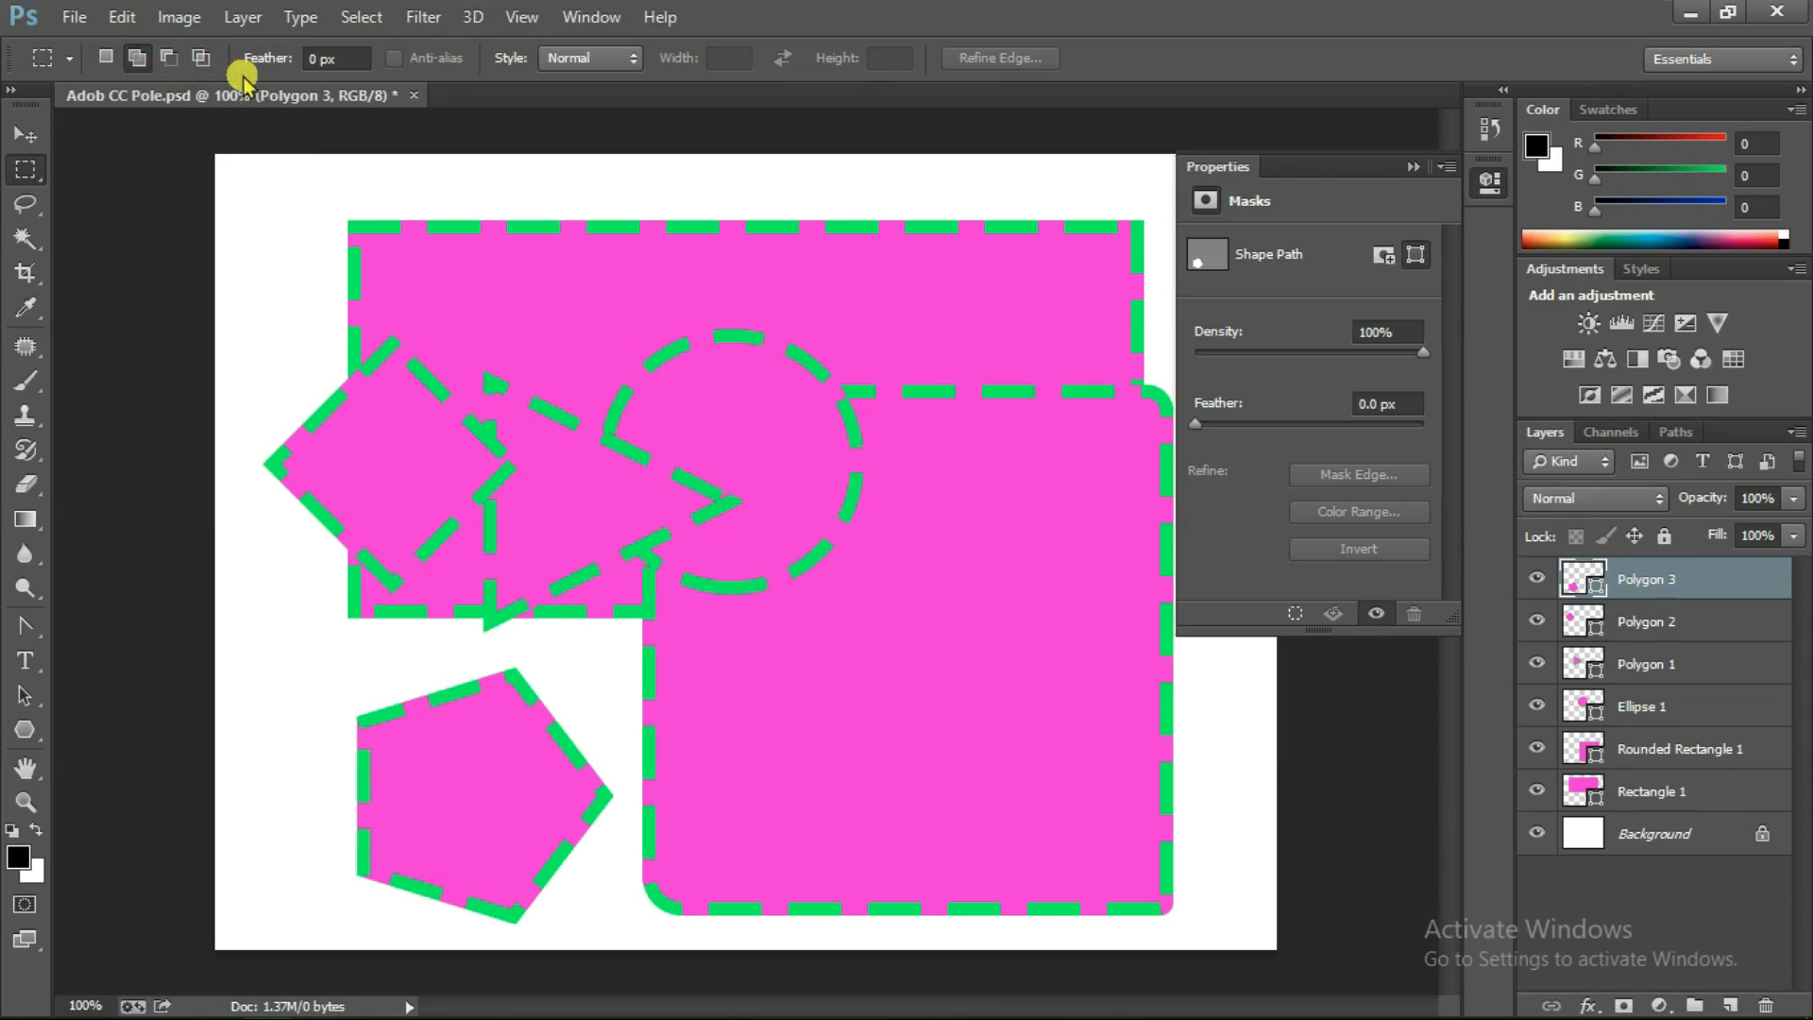
click(28, 736)
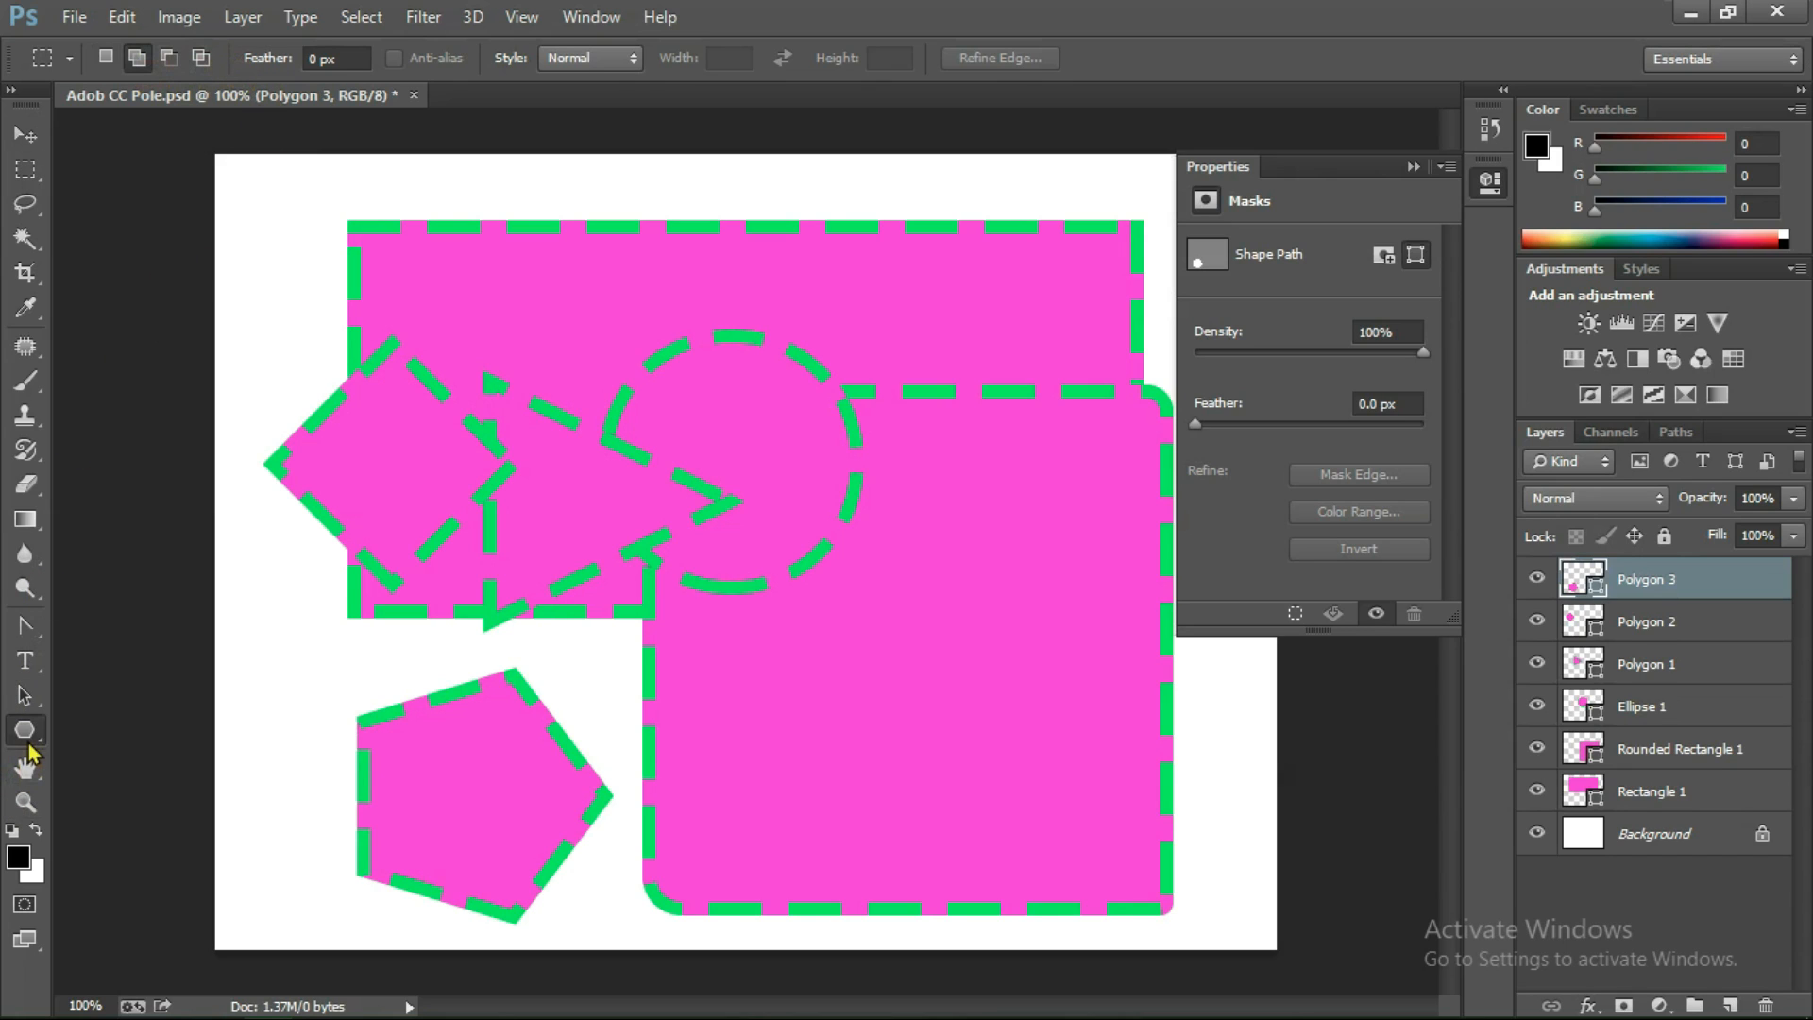
click(29, 740)
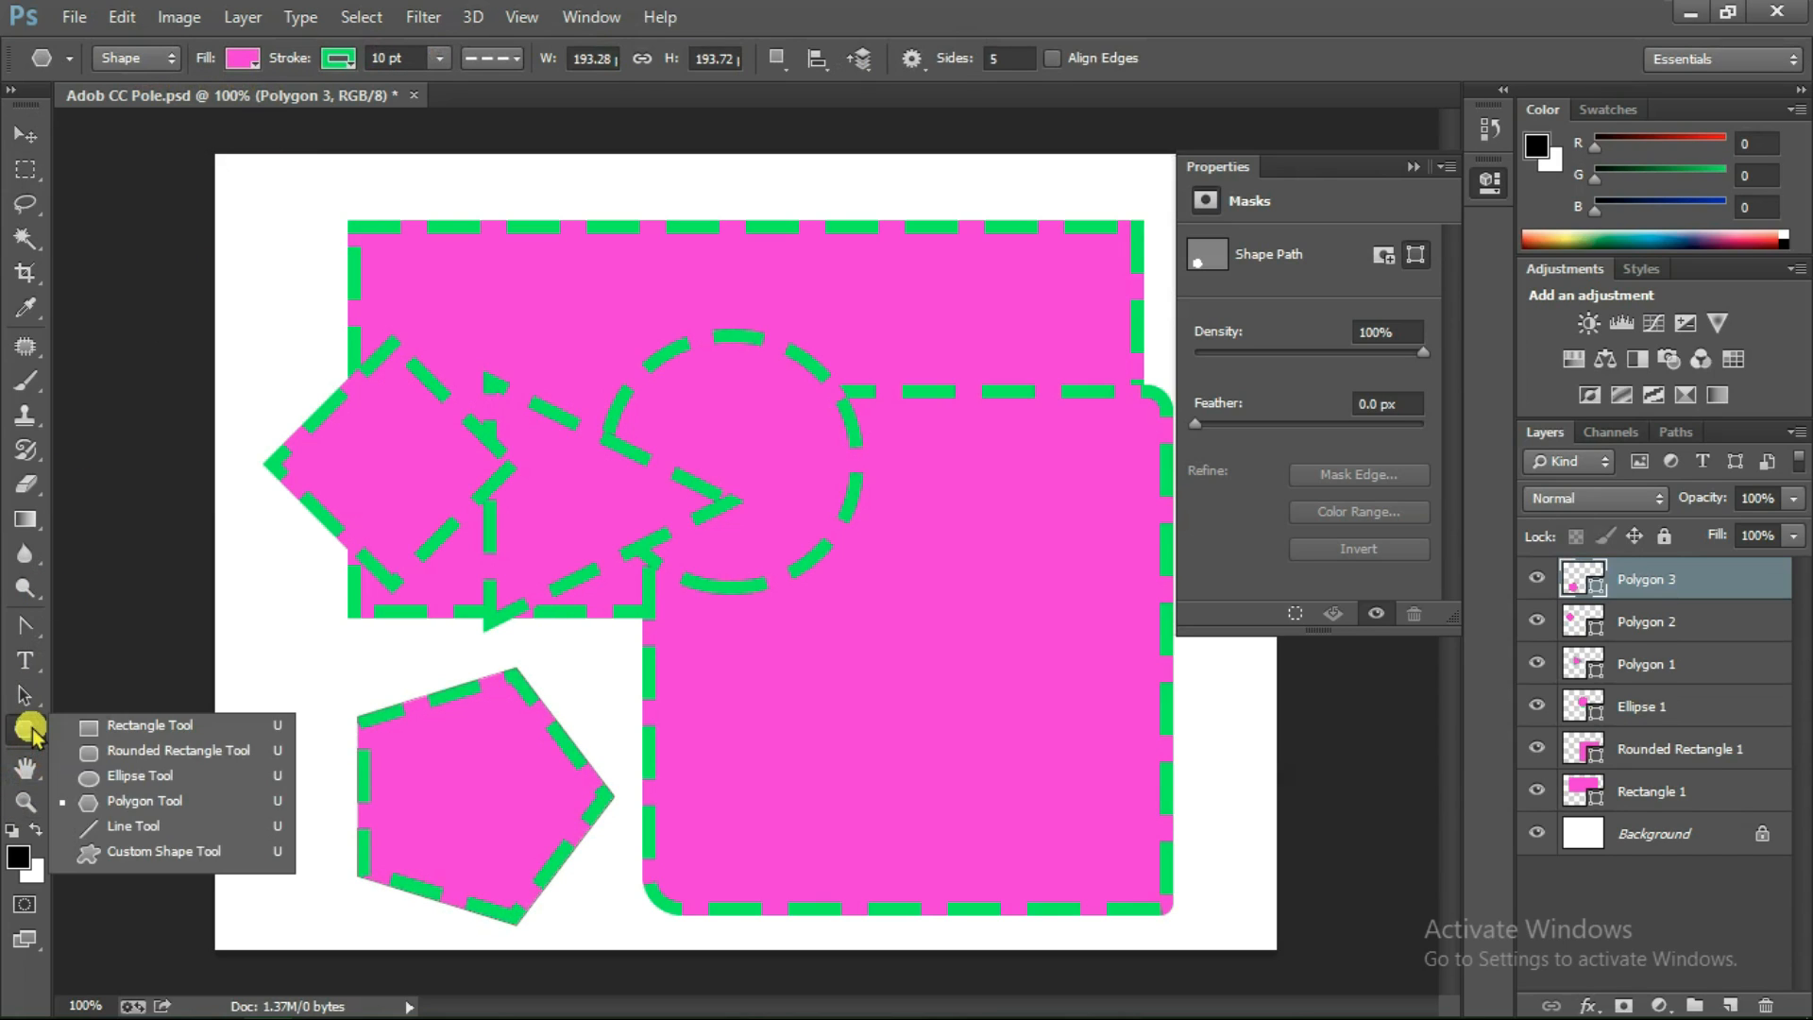
click(191, 72)
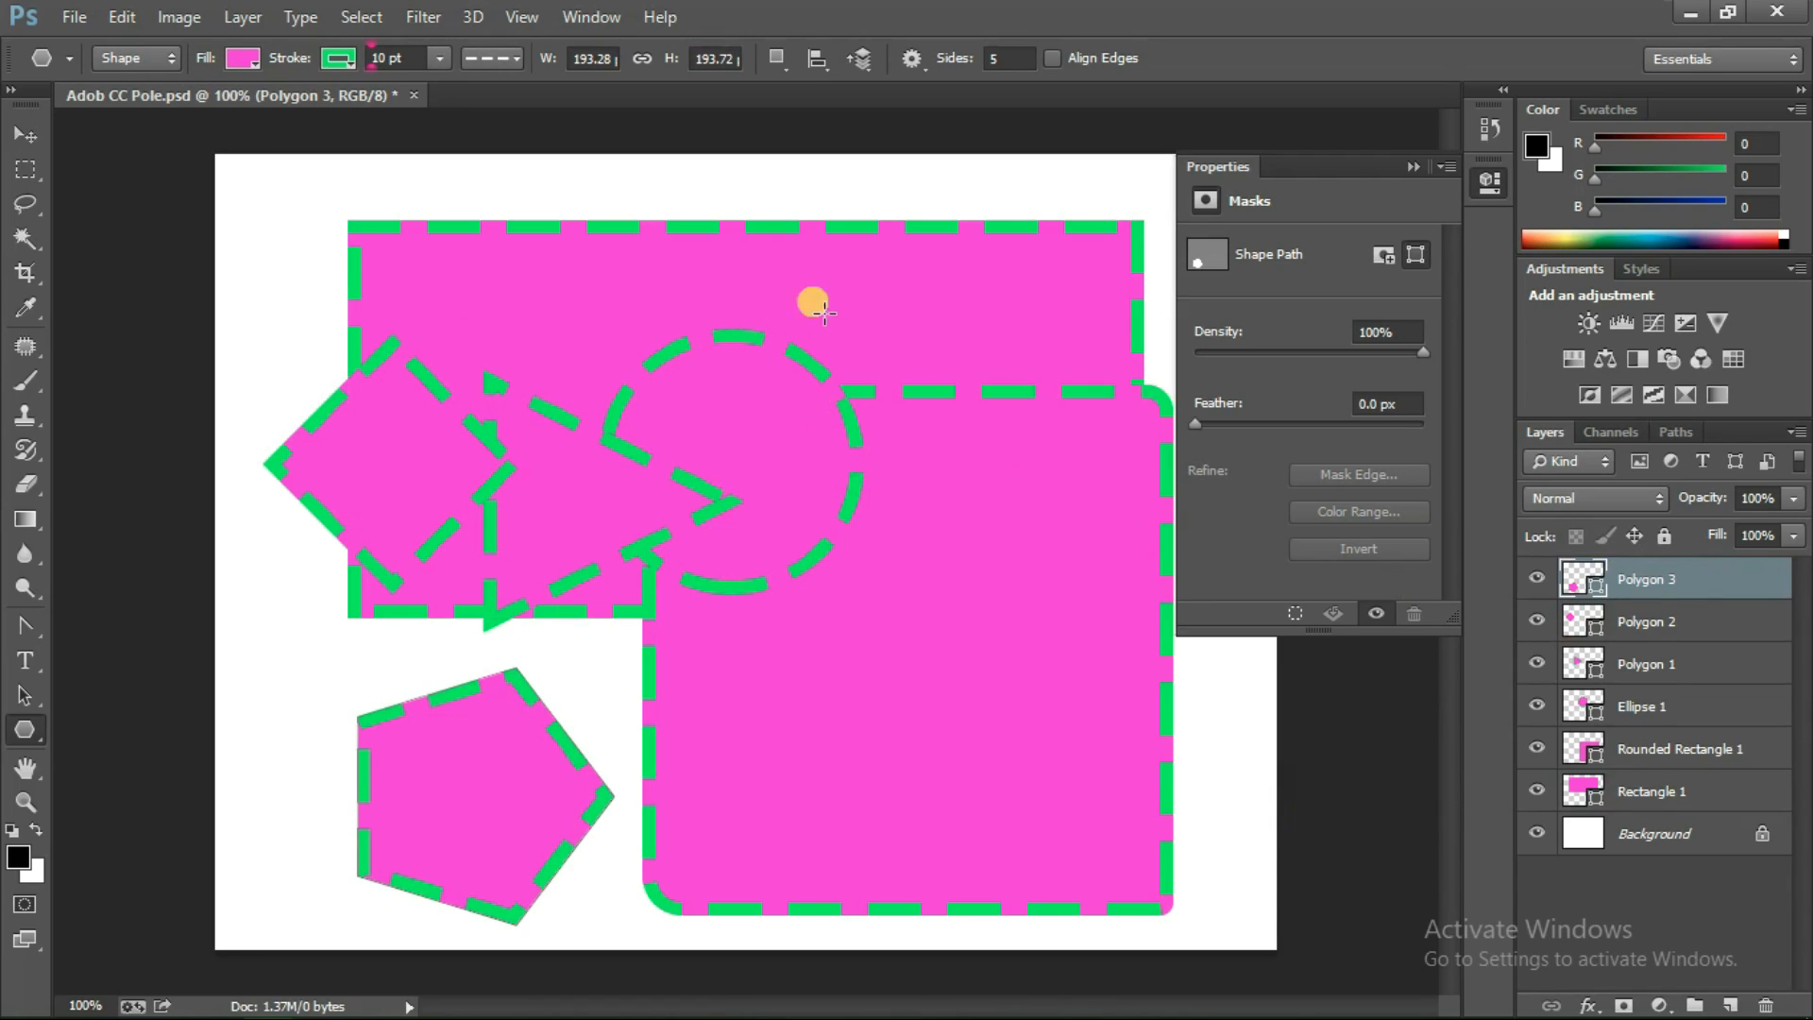
Change the Rectangle 1 layer's fill to red and its dashed stroke color to Pure Cyan
click(1705, 796)
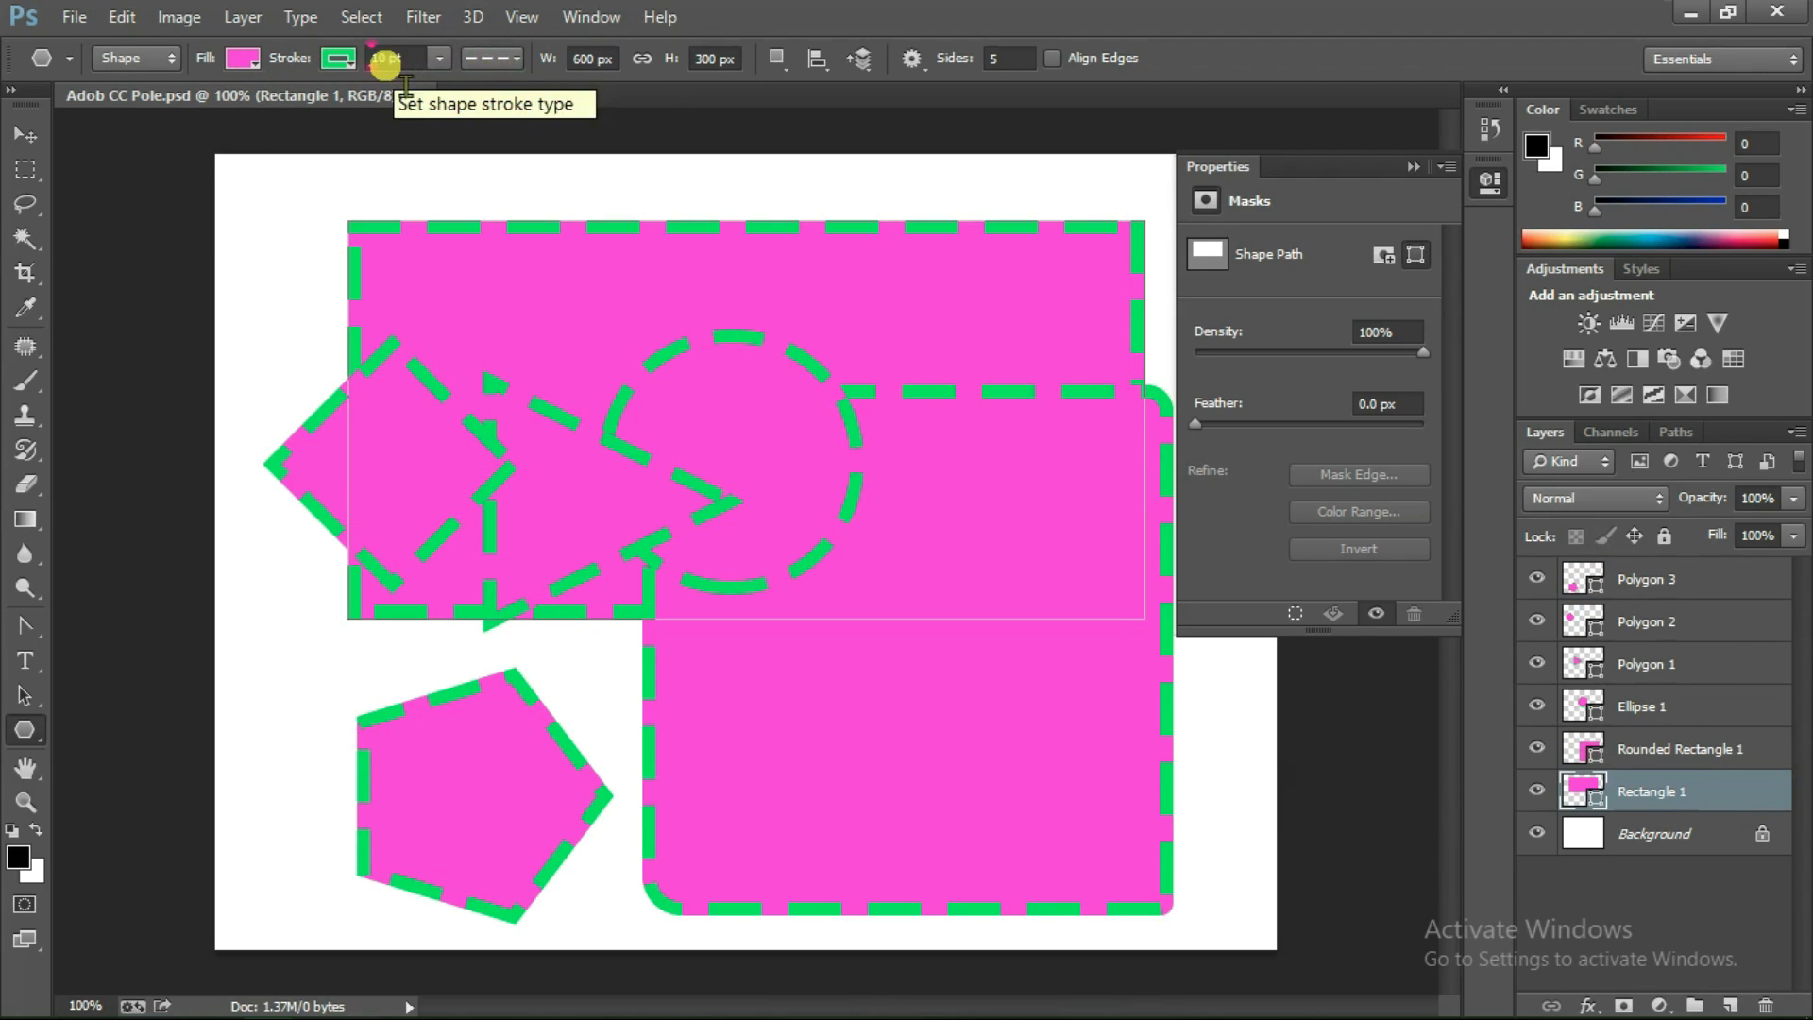
click(234, 62)
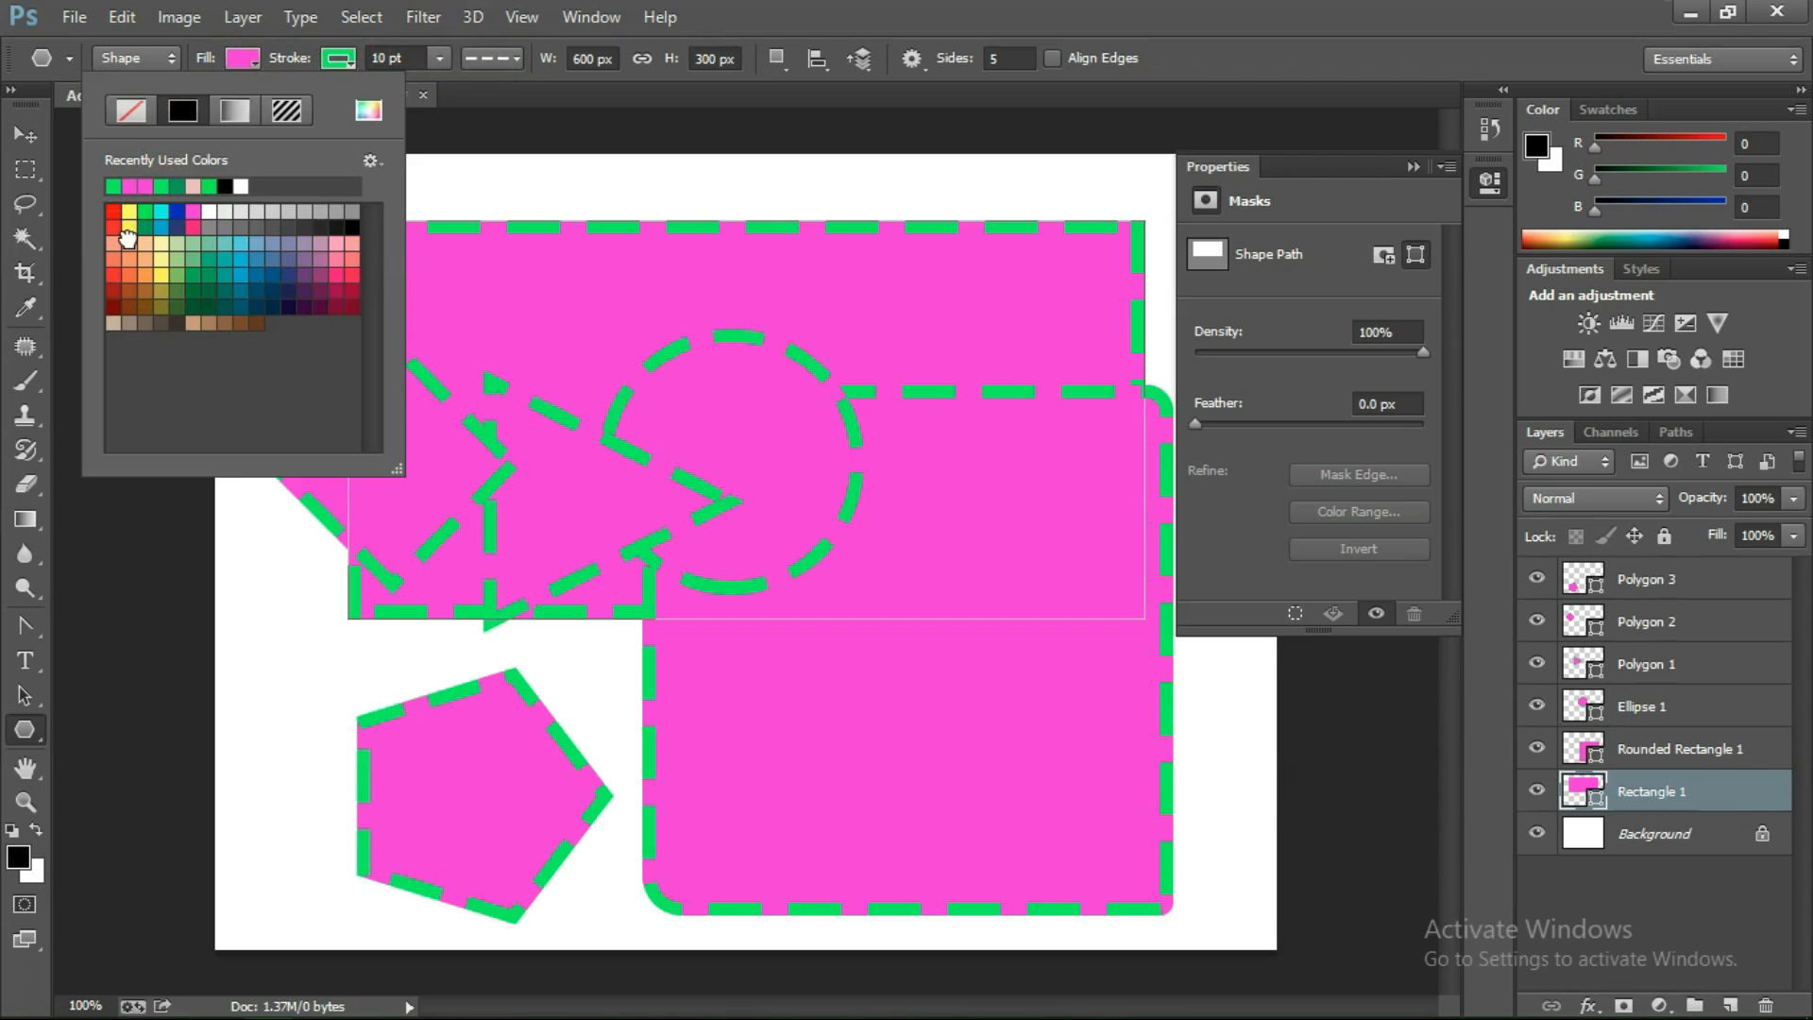
click(114, 217)
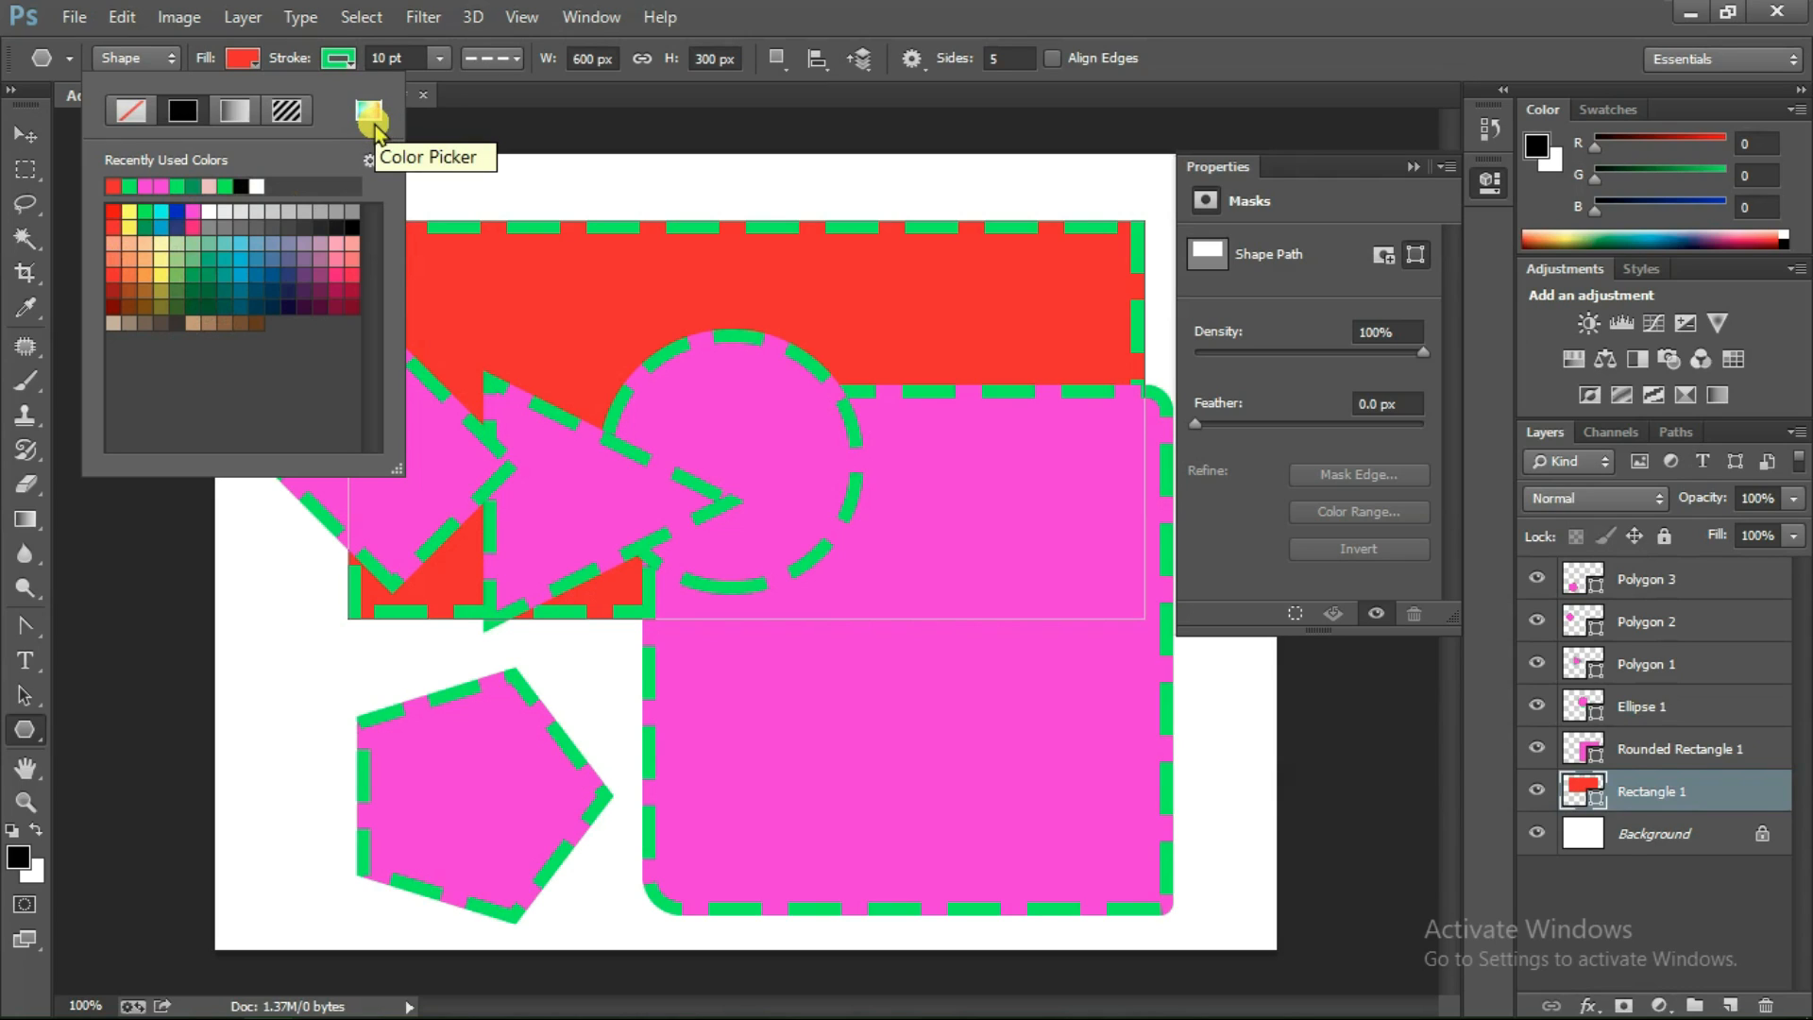
click(247, 57)
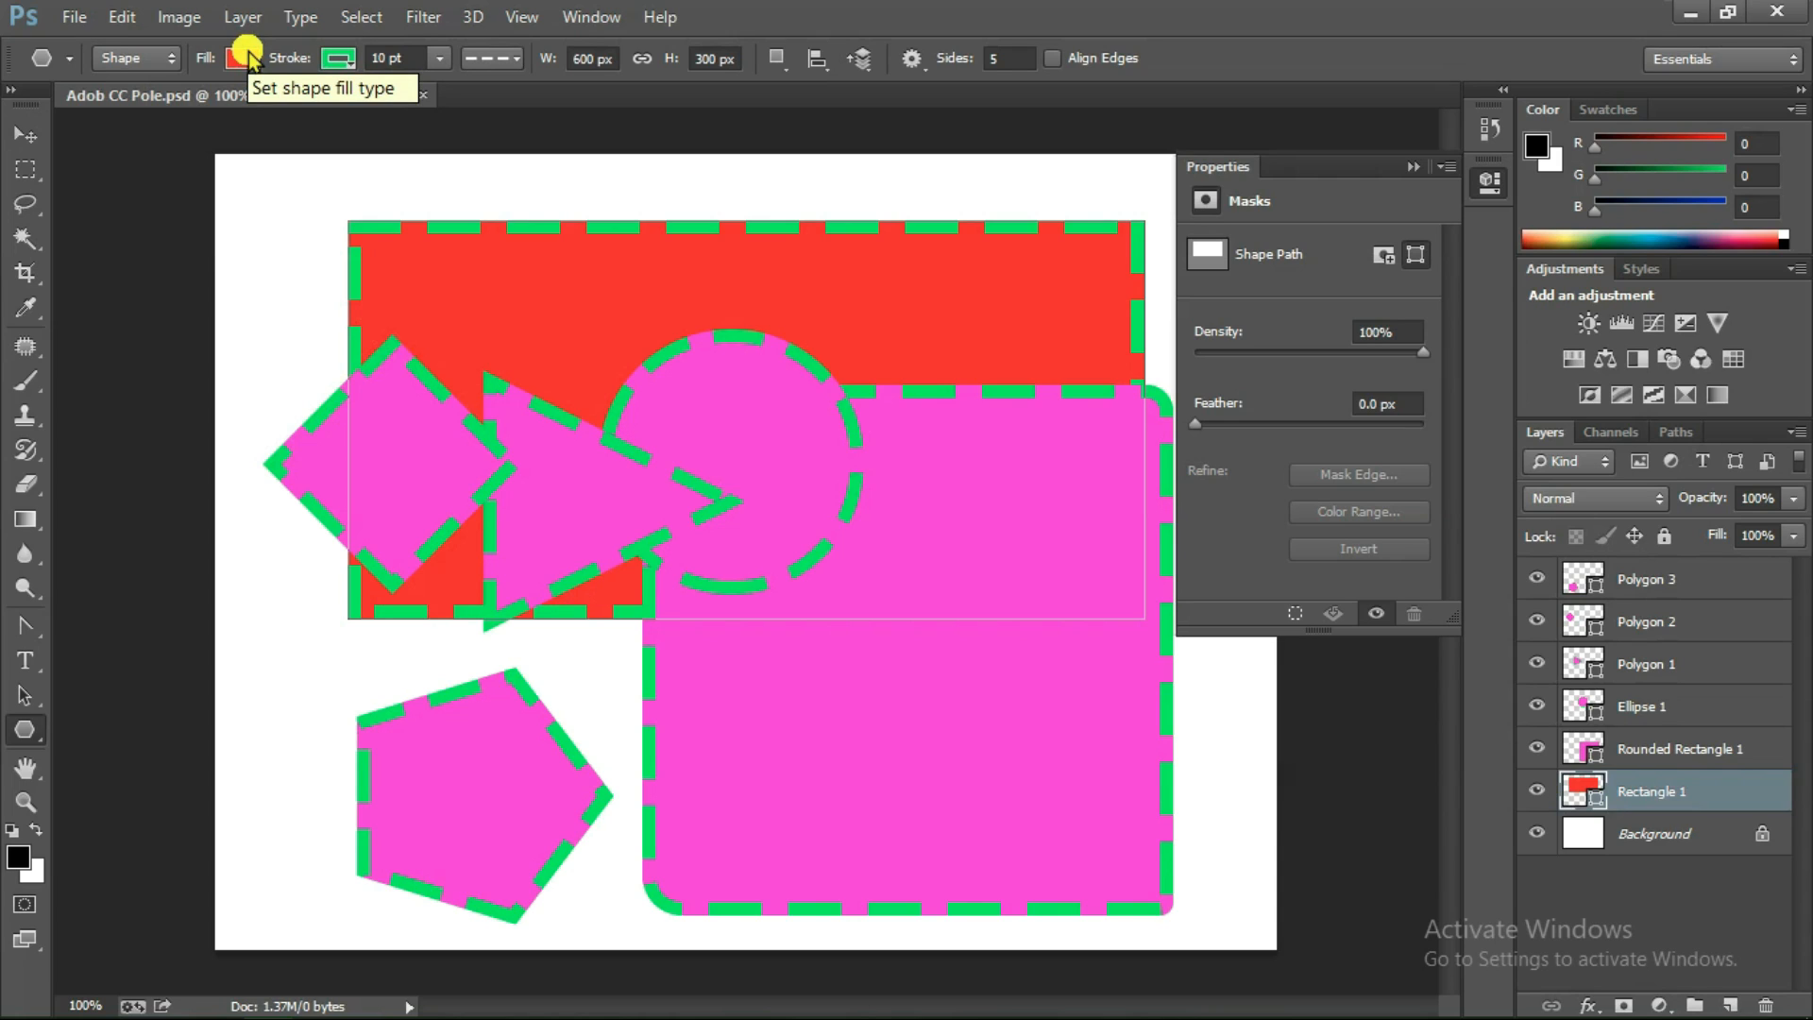
click(338, 62)
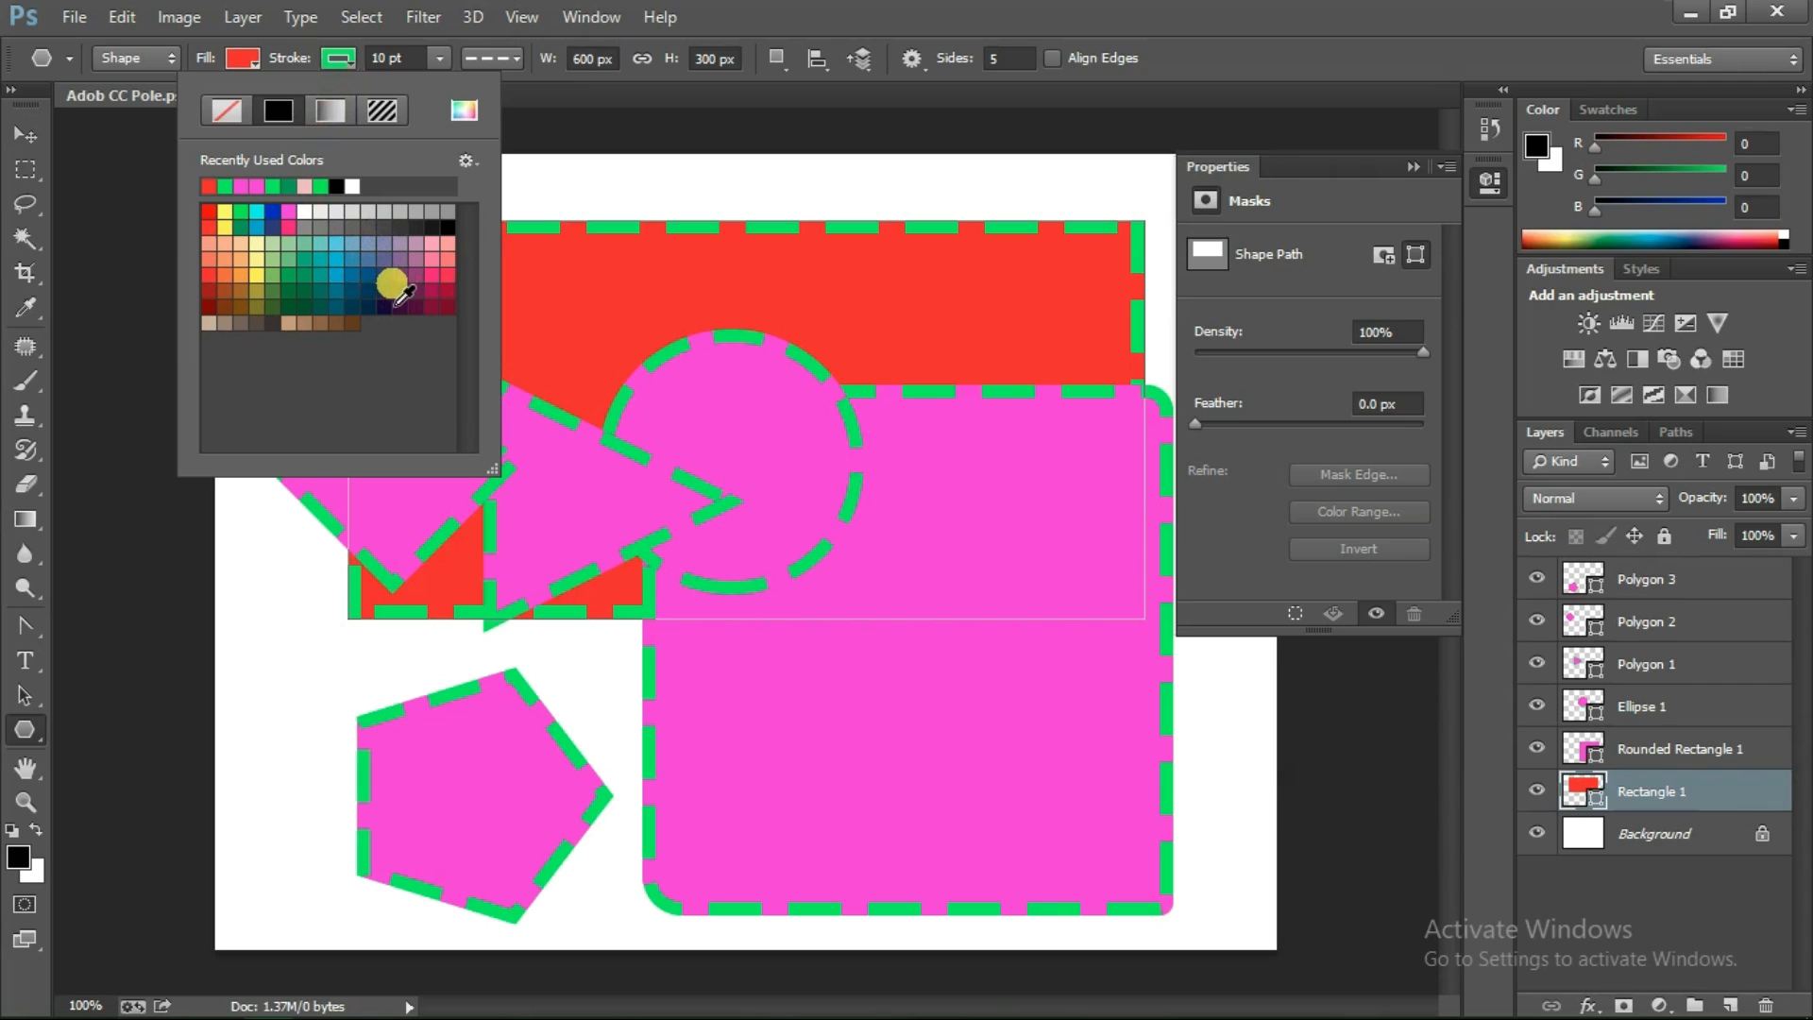
click(339, 282)
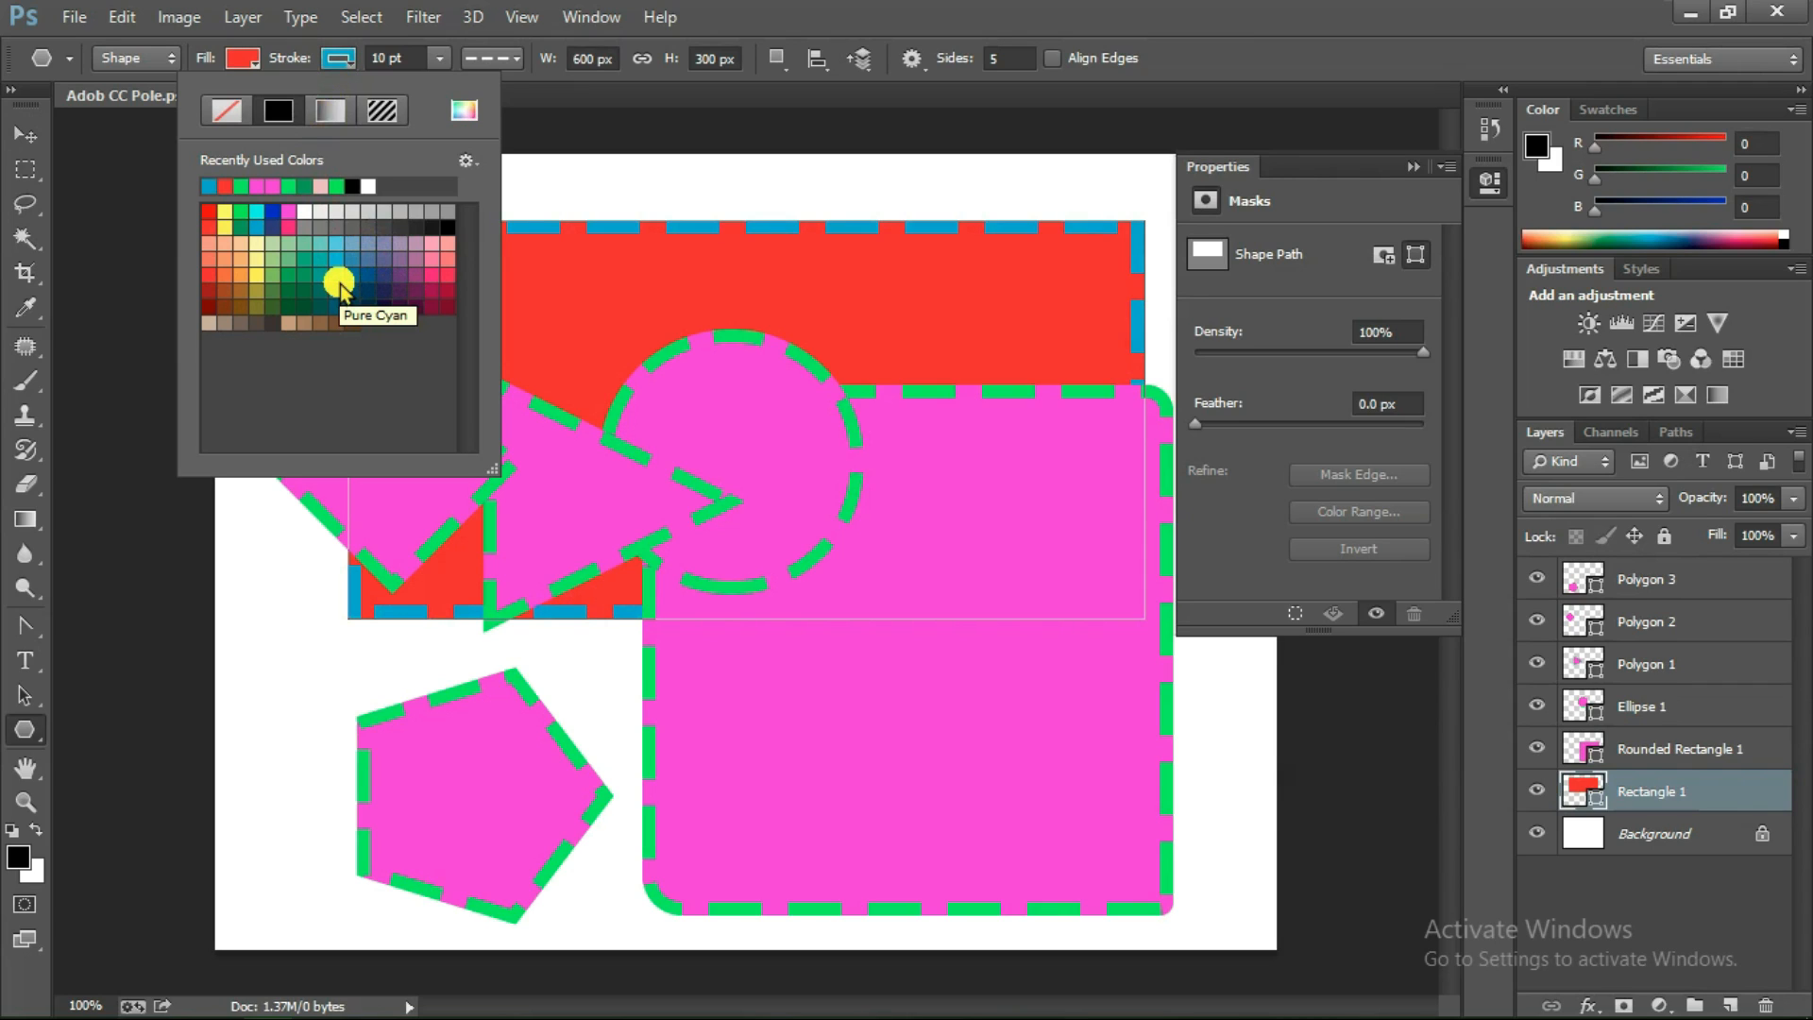
click(349, 60)
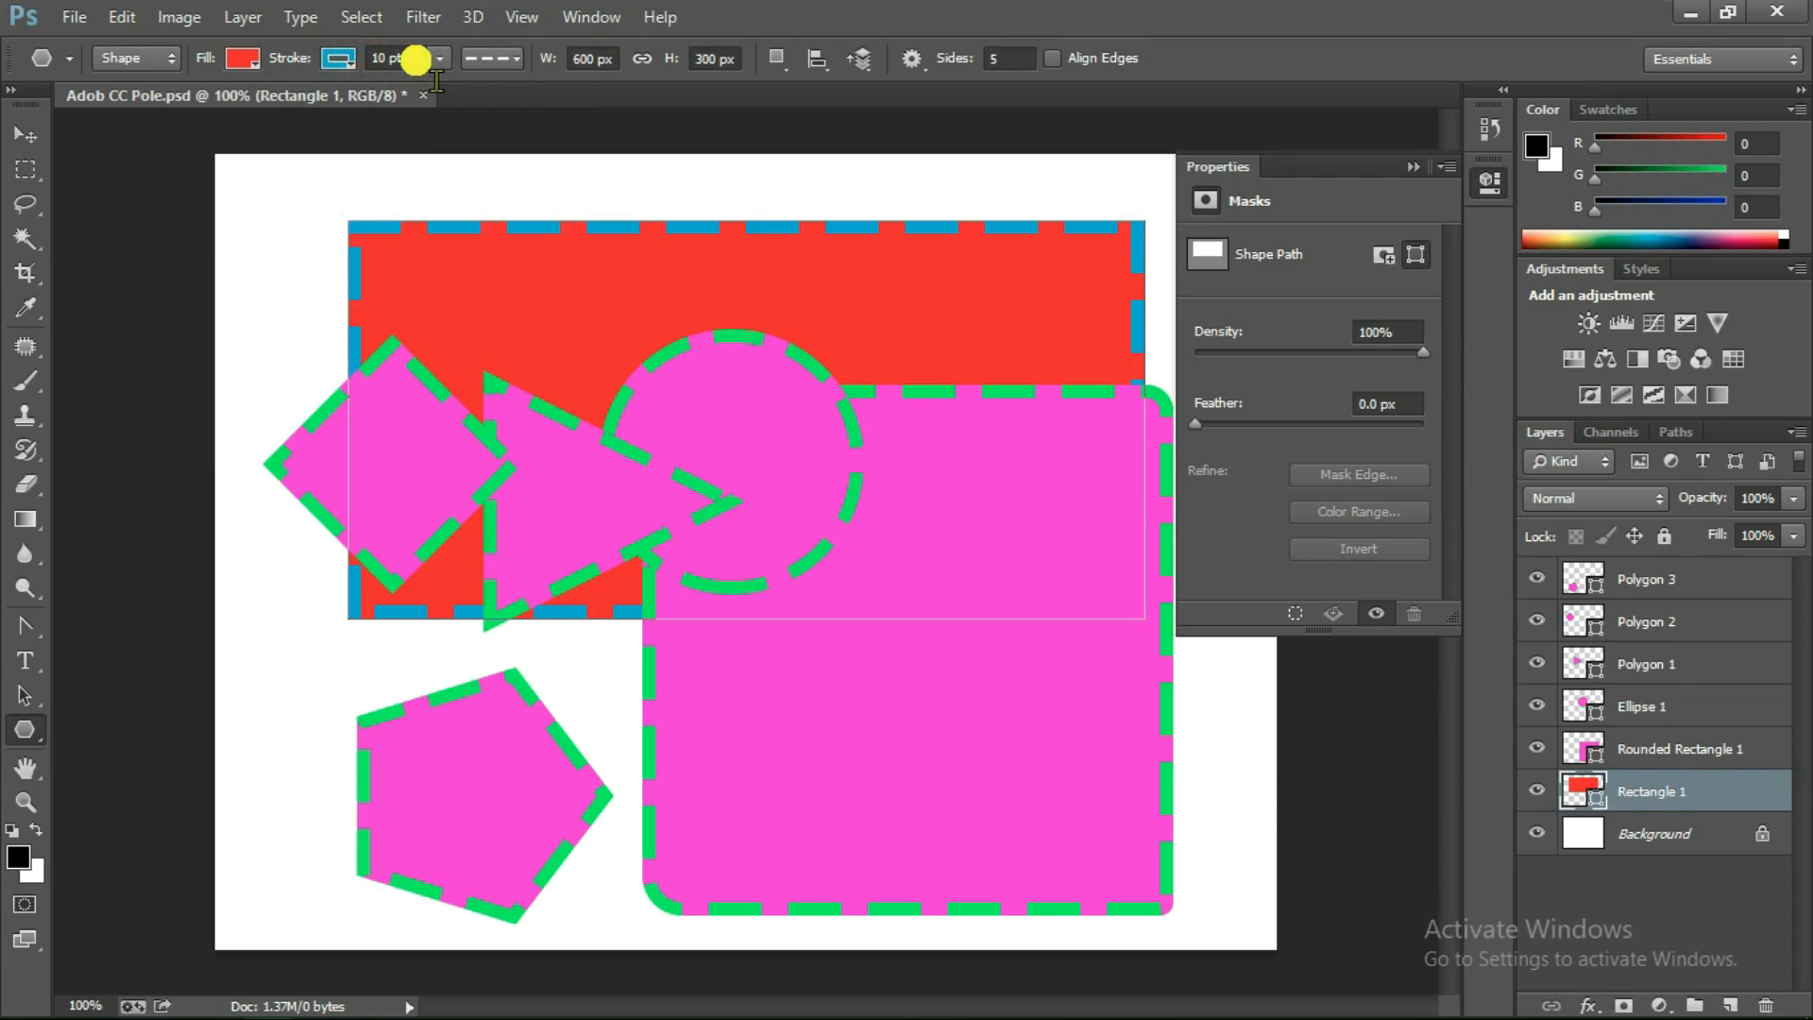
click(415, 60)
click(495, 64)
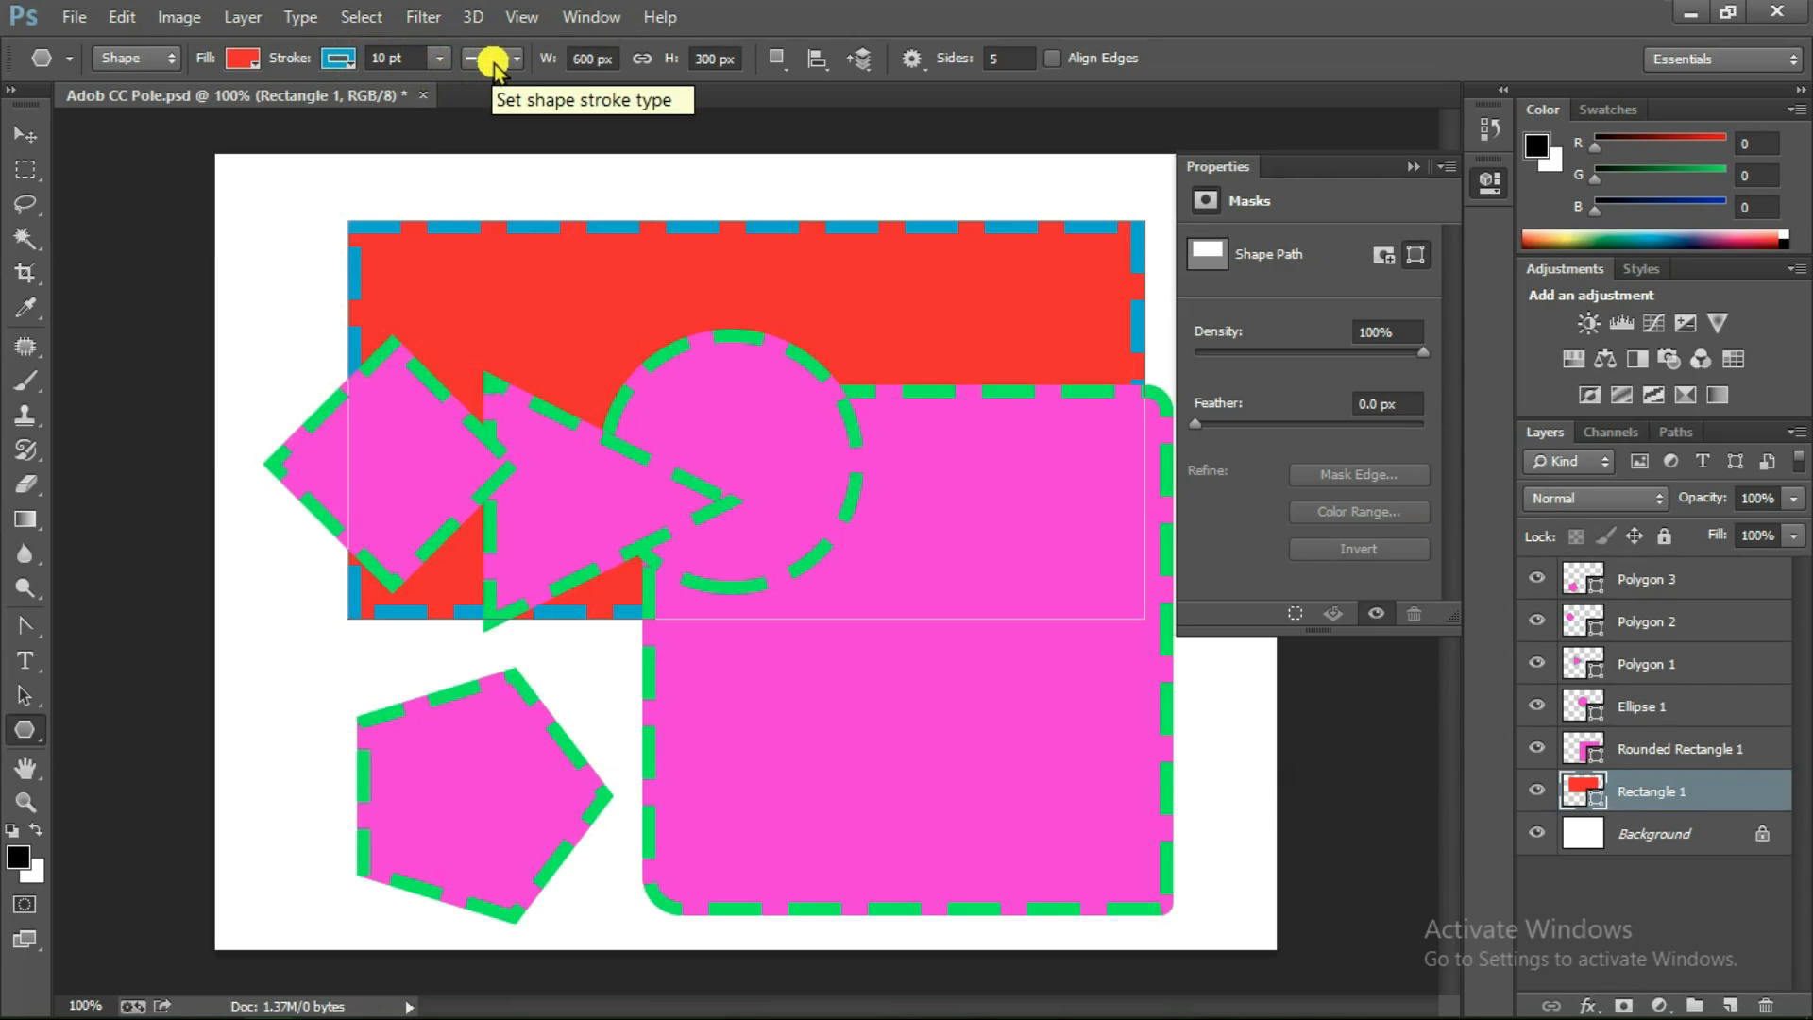
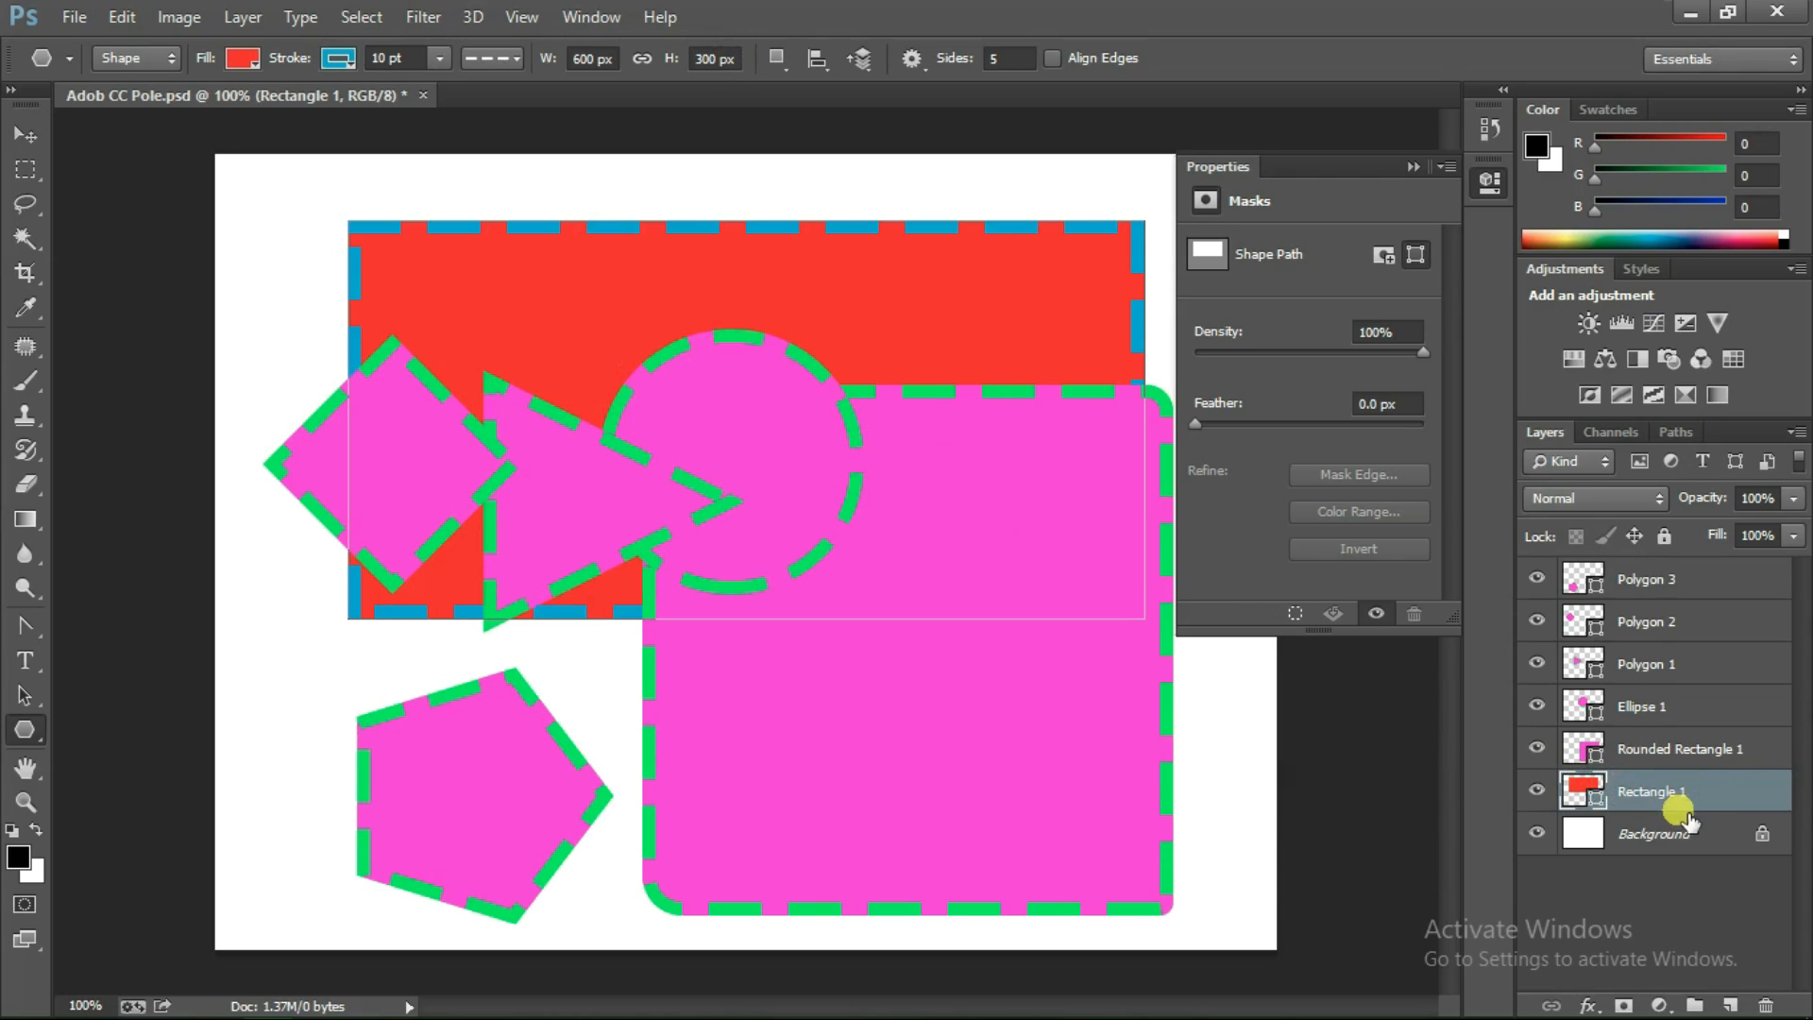
Bring the Rectangle 1 layer to the top of the layer stack and move the red rectangle to the canvas's upper left
drag(1705, 802, 1698, 590)
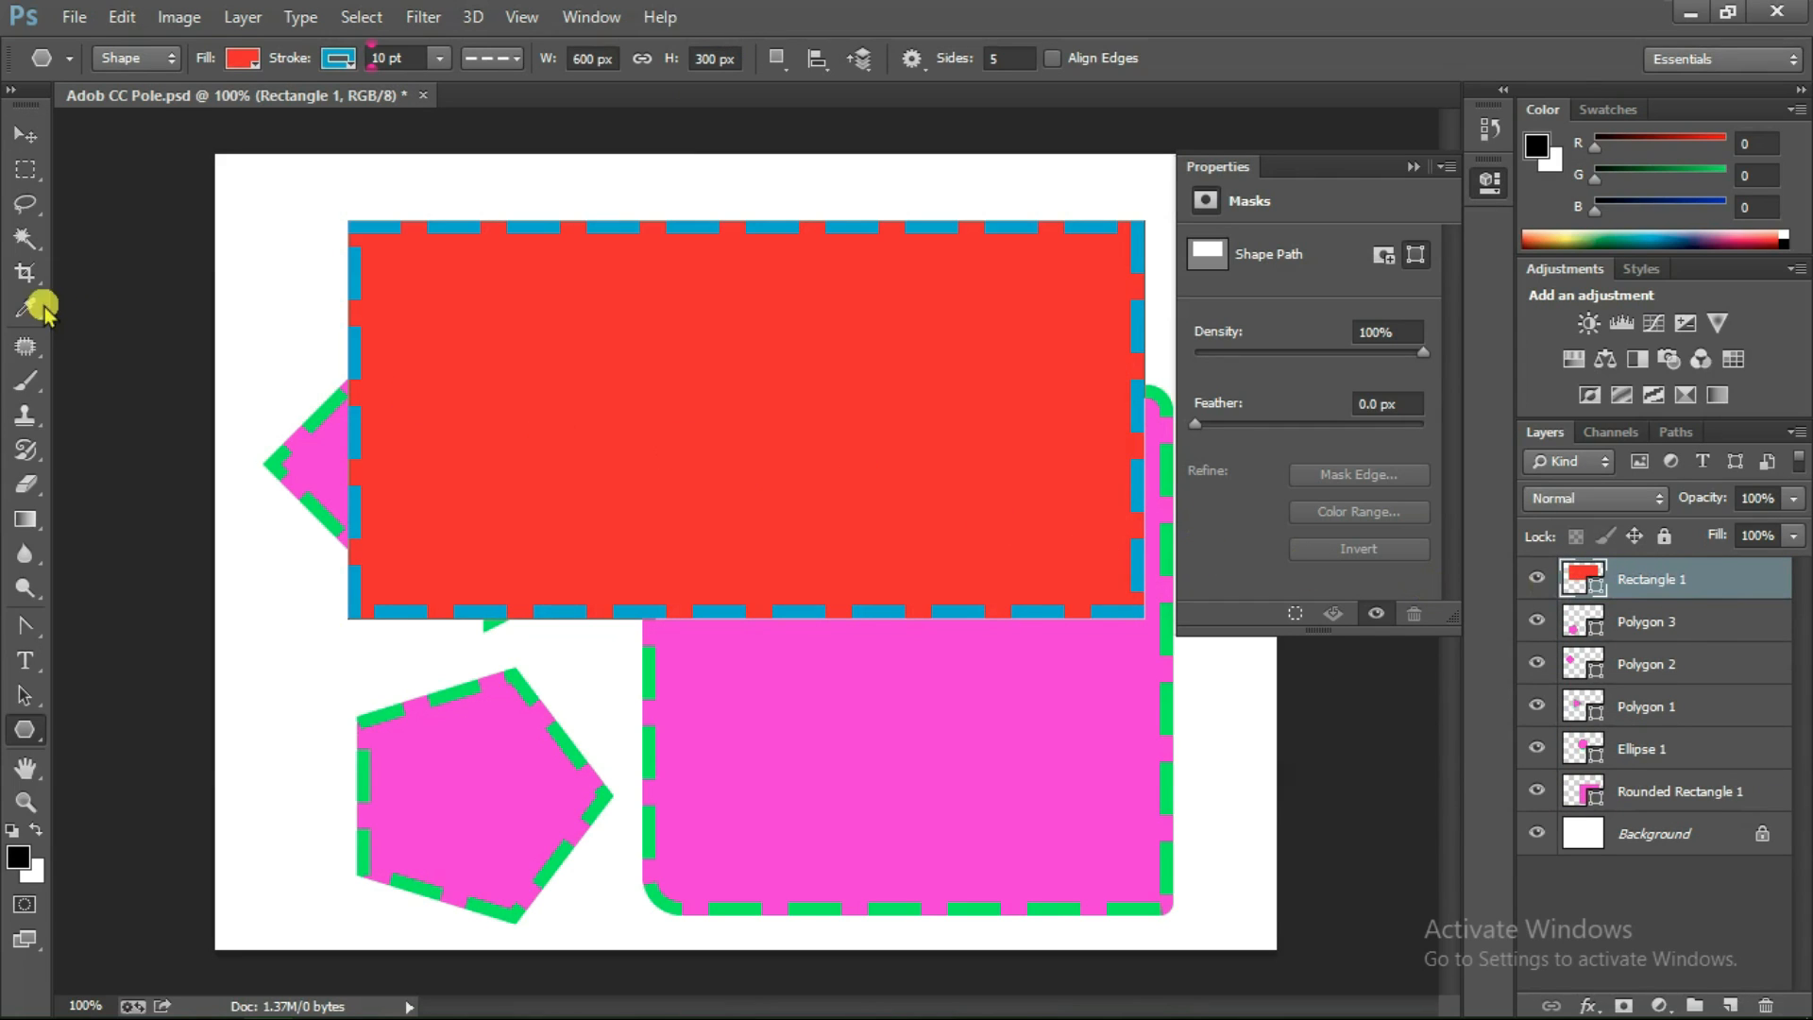
click(26, 135)
drag(648, 399, 743, 583)
drag(681, 674, 746, 288)
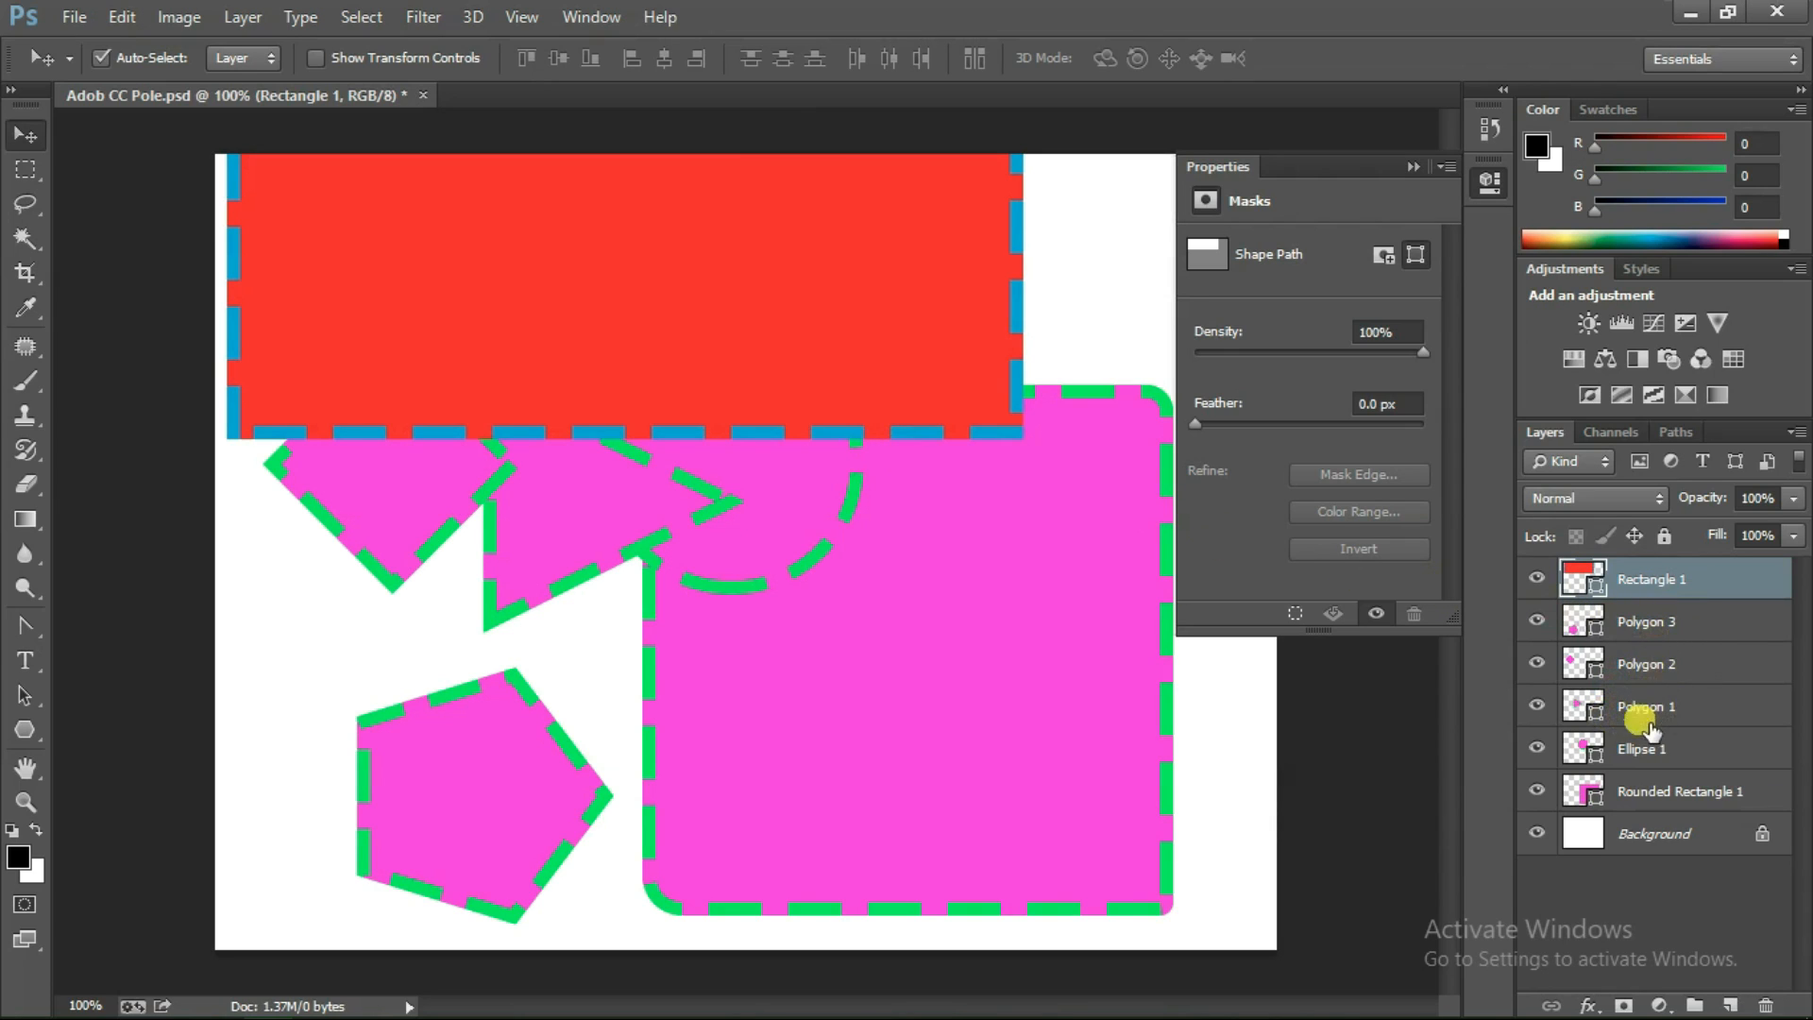
Delete the Rounded Rectangle 1 layer
click(1681, 794)
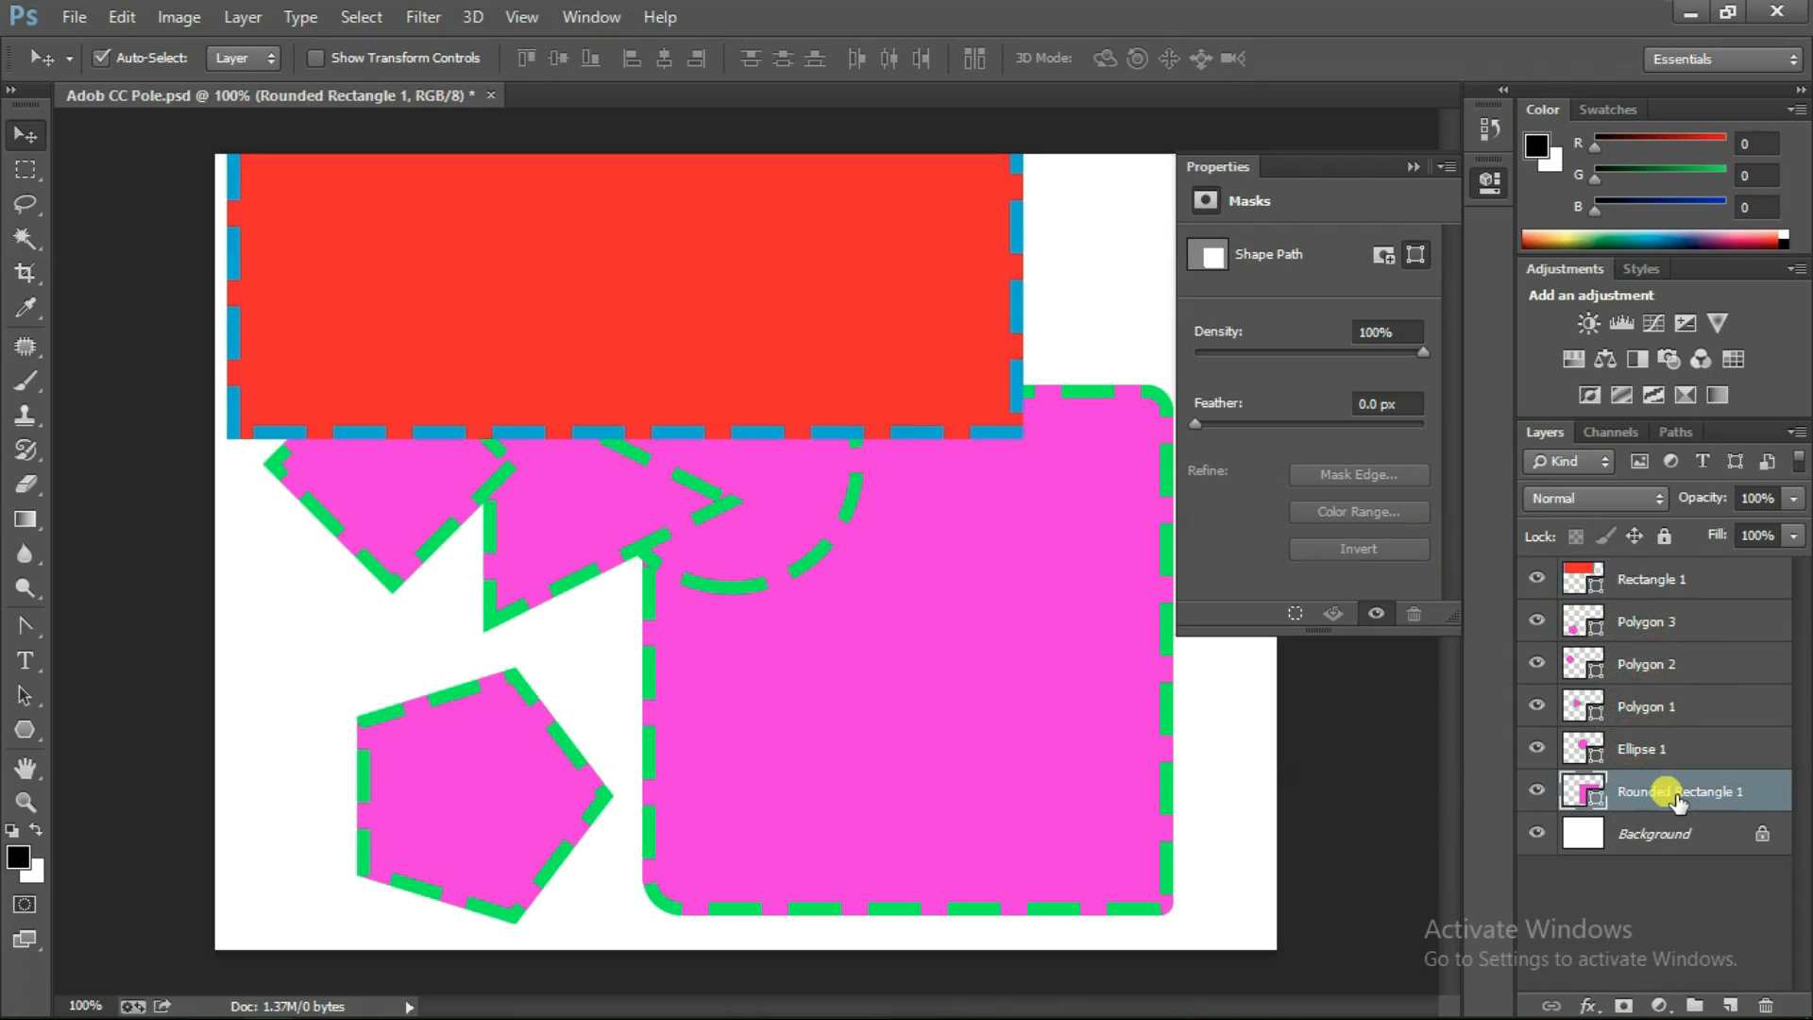
click(1766, 1004)
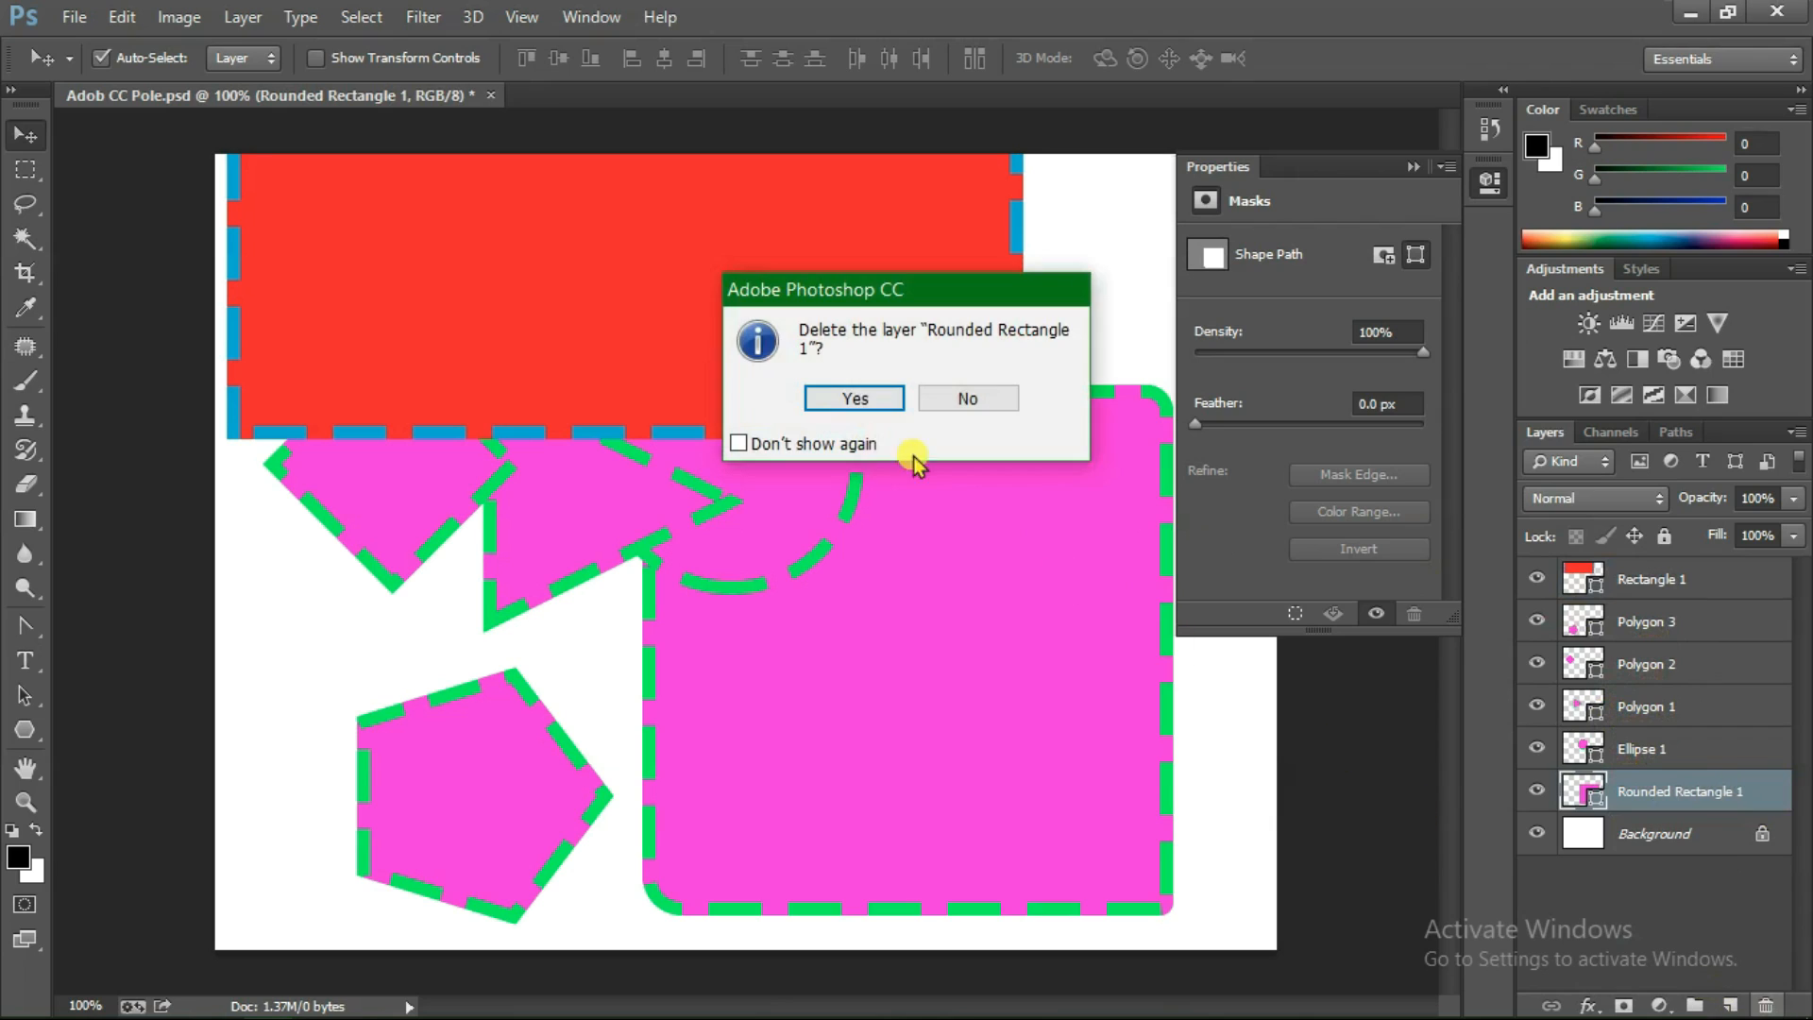
click(869, 399)
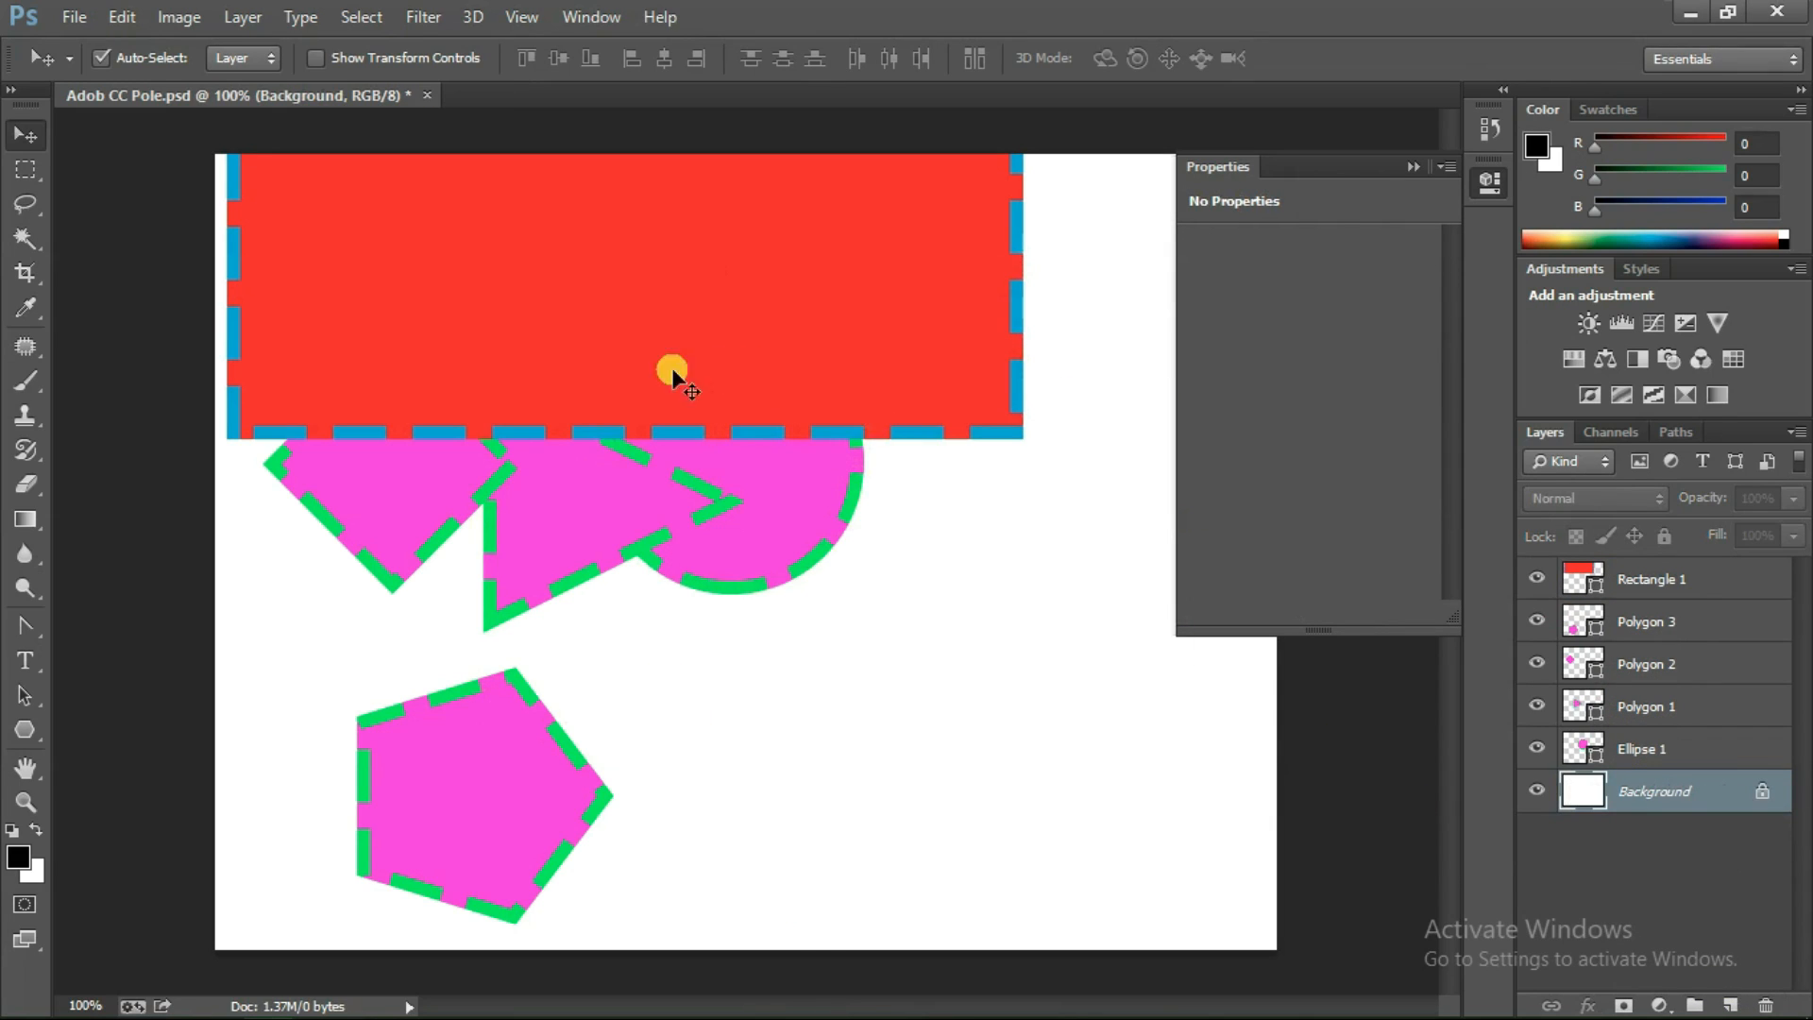
Move the red rectangle to the canvas's lower right, and delete all shape layers from Rectangle 1 through Ellipse 1
drag(774, 318, 1027, 761)
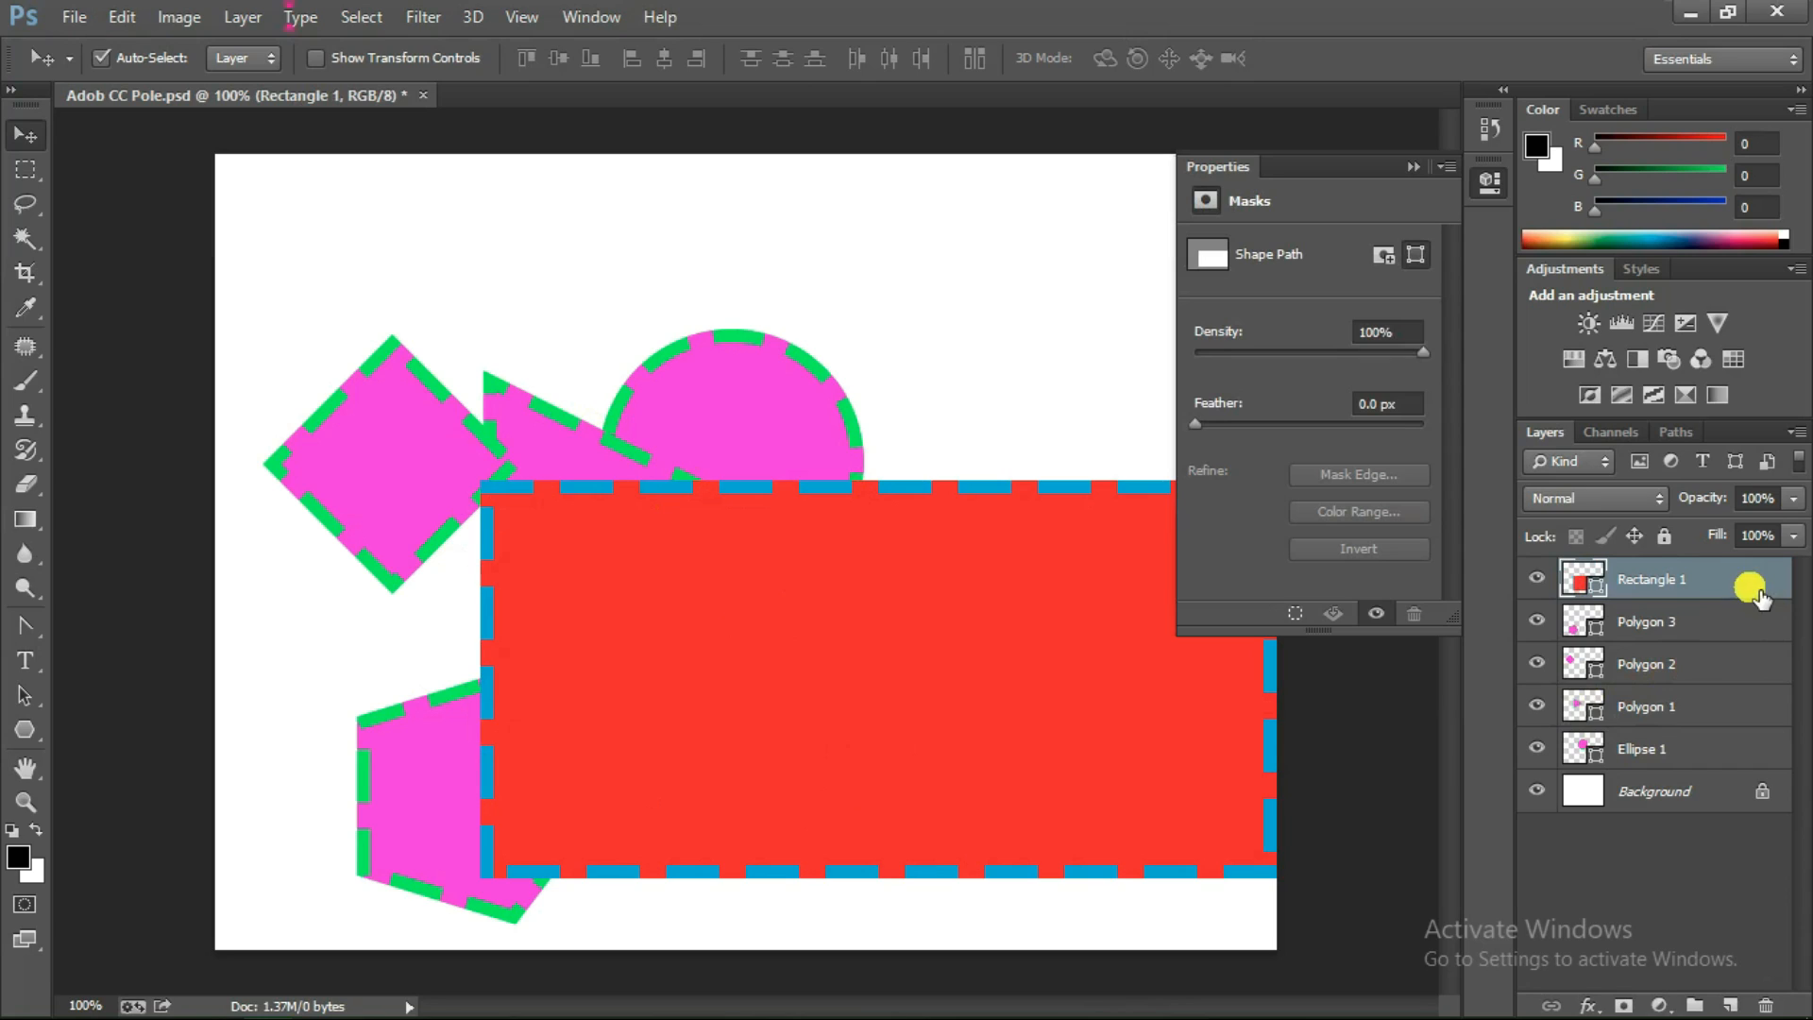
shift+click(1686, 751)
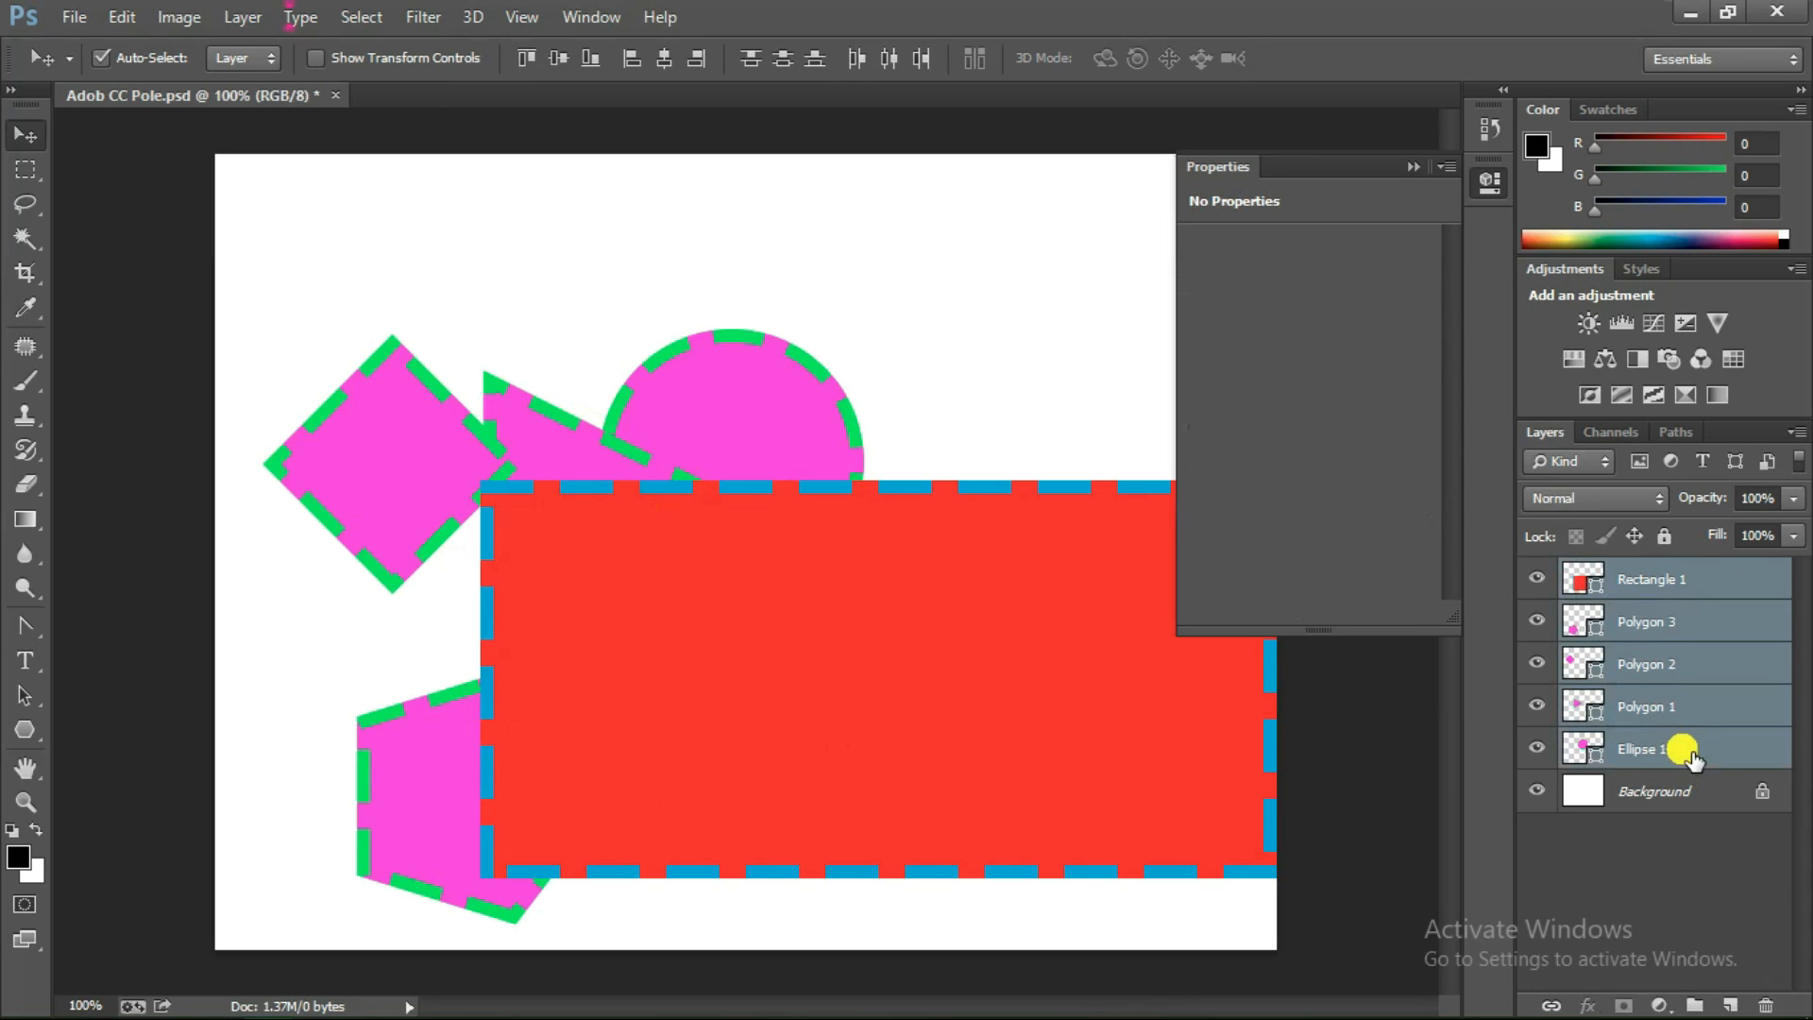
click(1767, 1005)
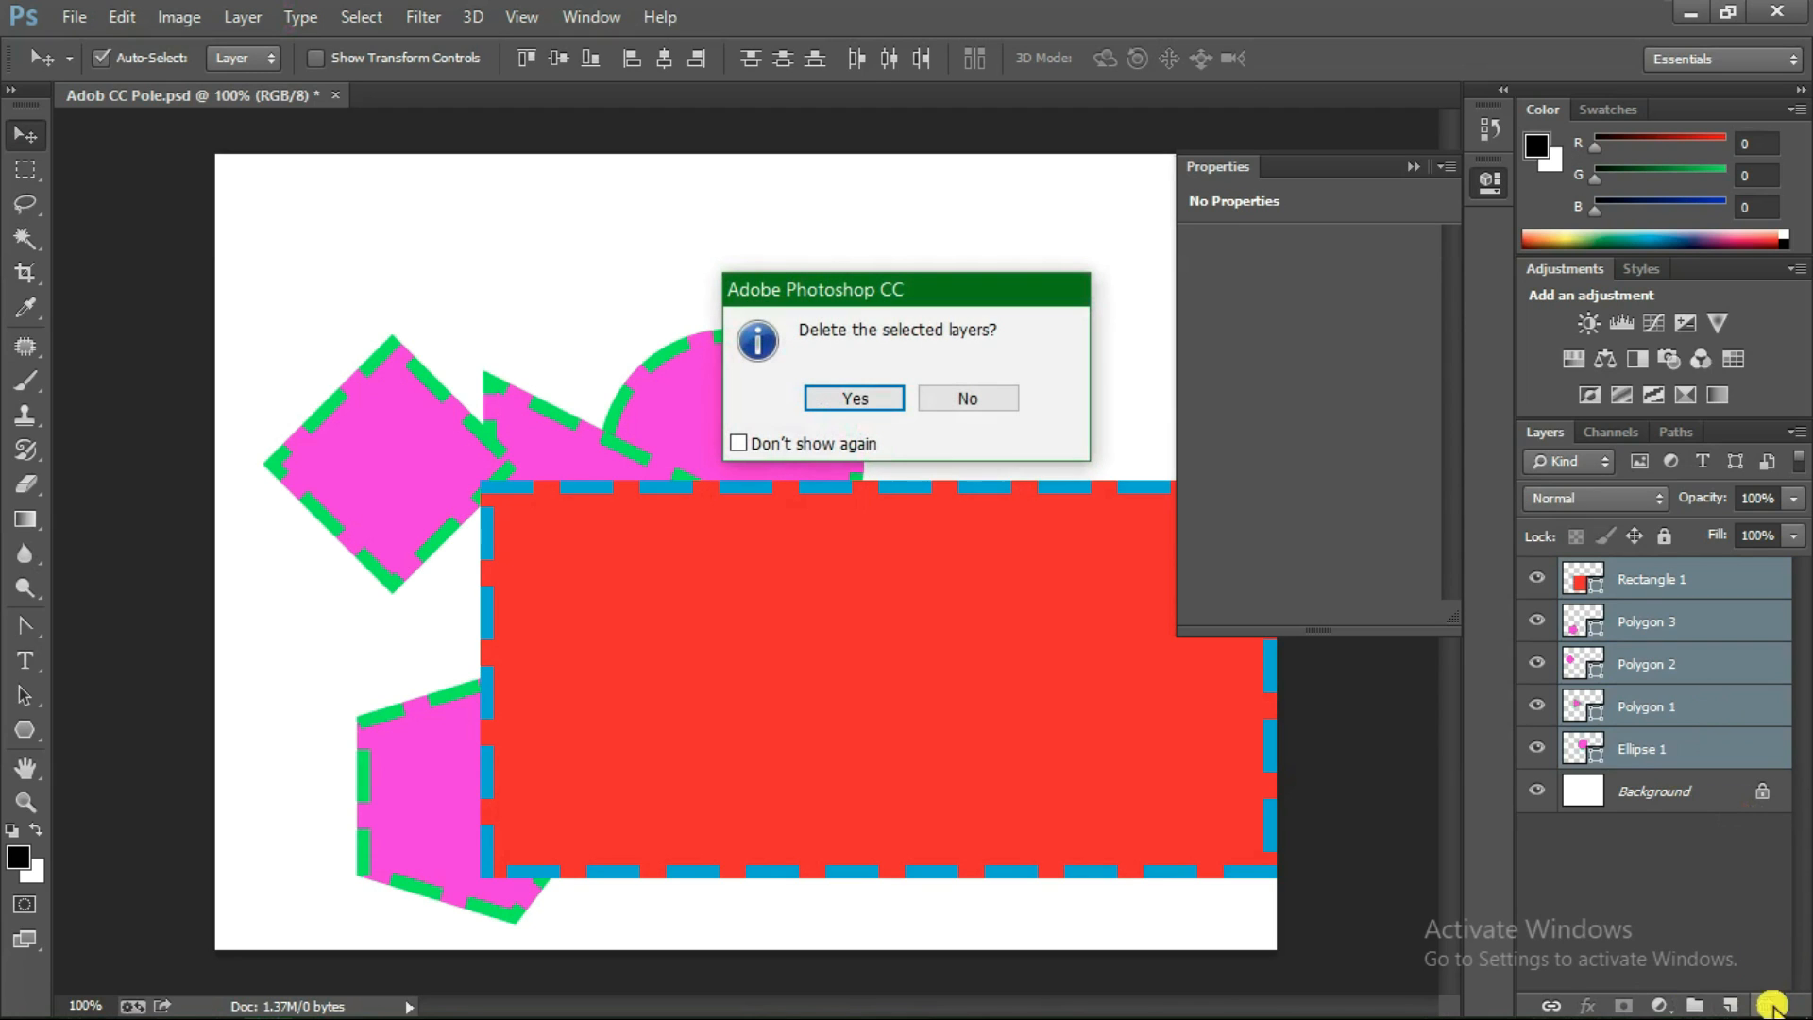
click(855, 398)
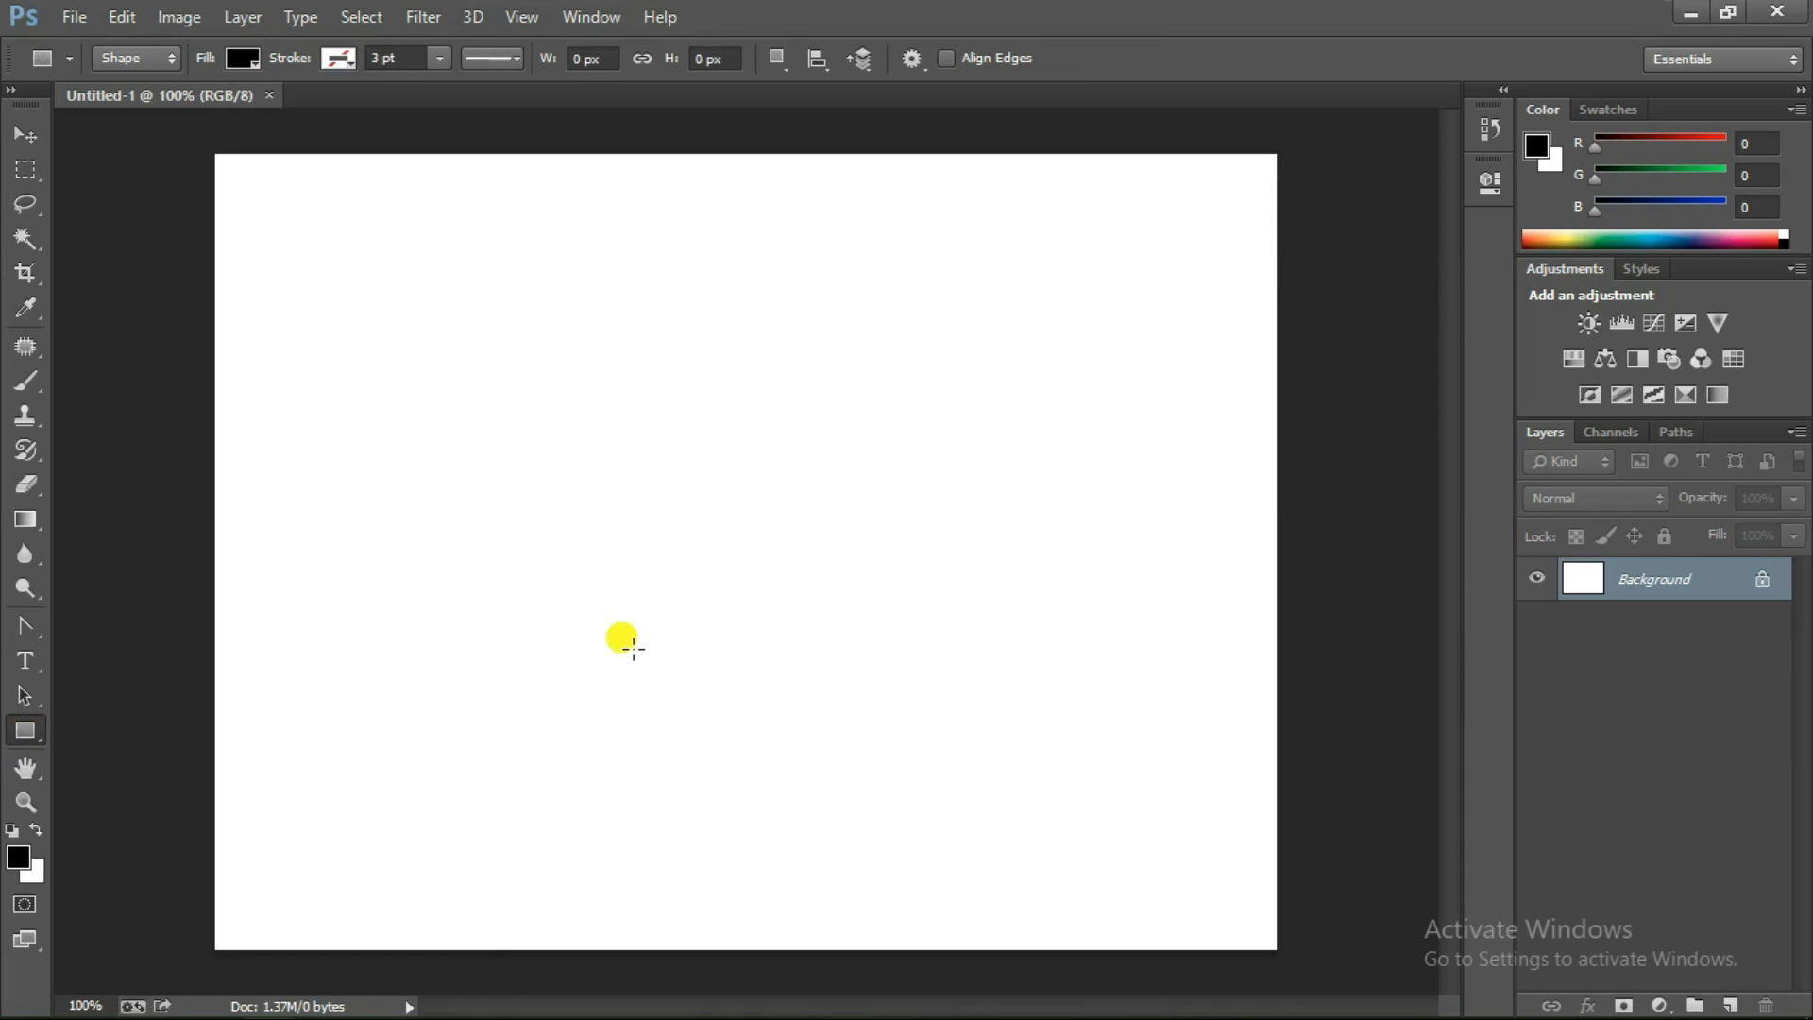
Draw a vertical line about 417 px tall with the Line Tool and a horizontal line about 518 px long from its lower end
click(27, 732)
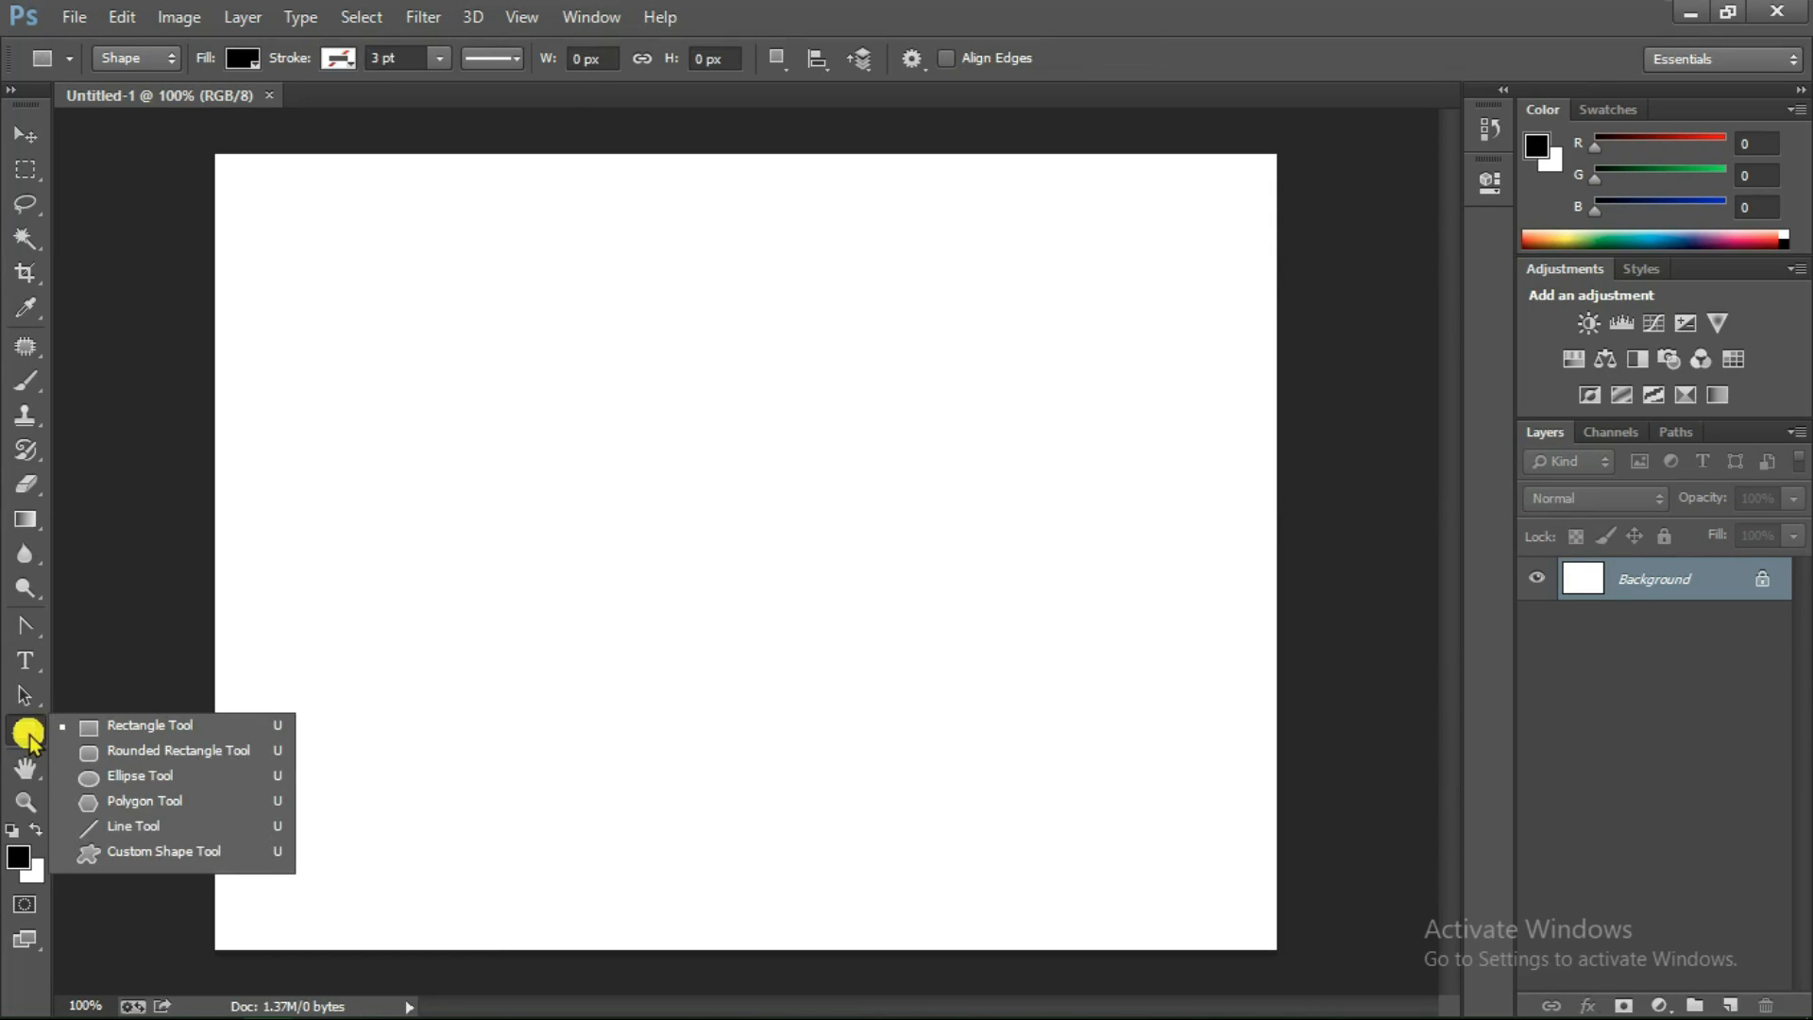
click(130, 825)
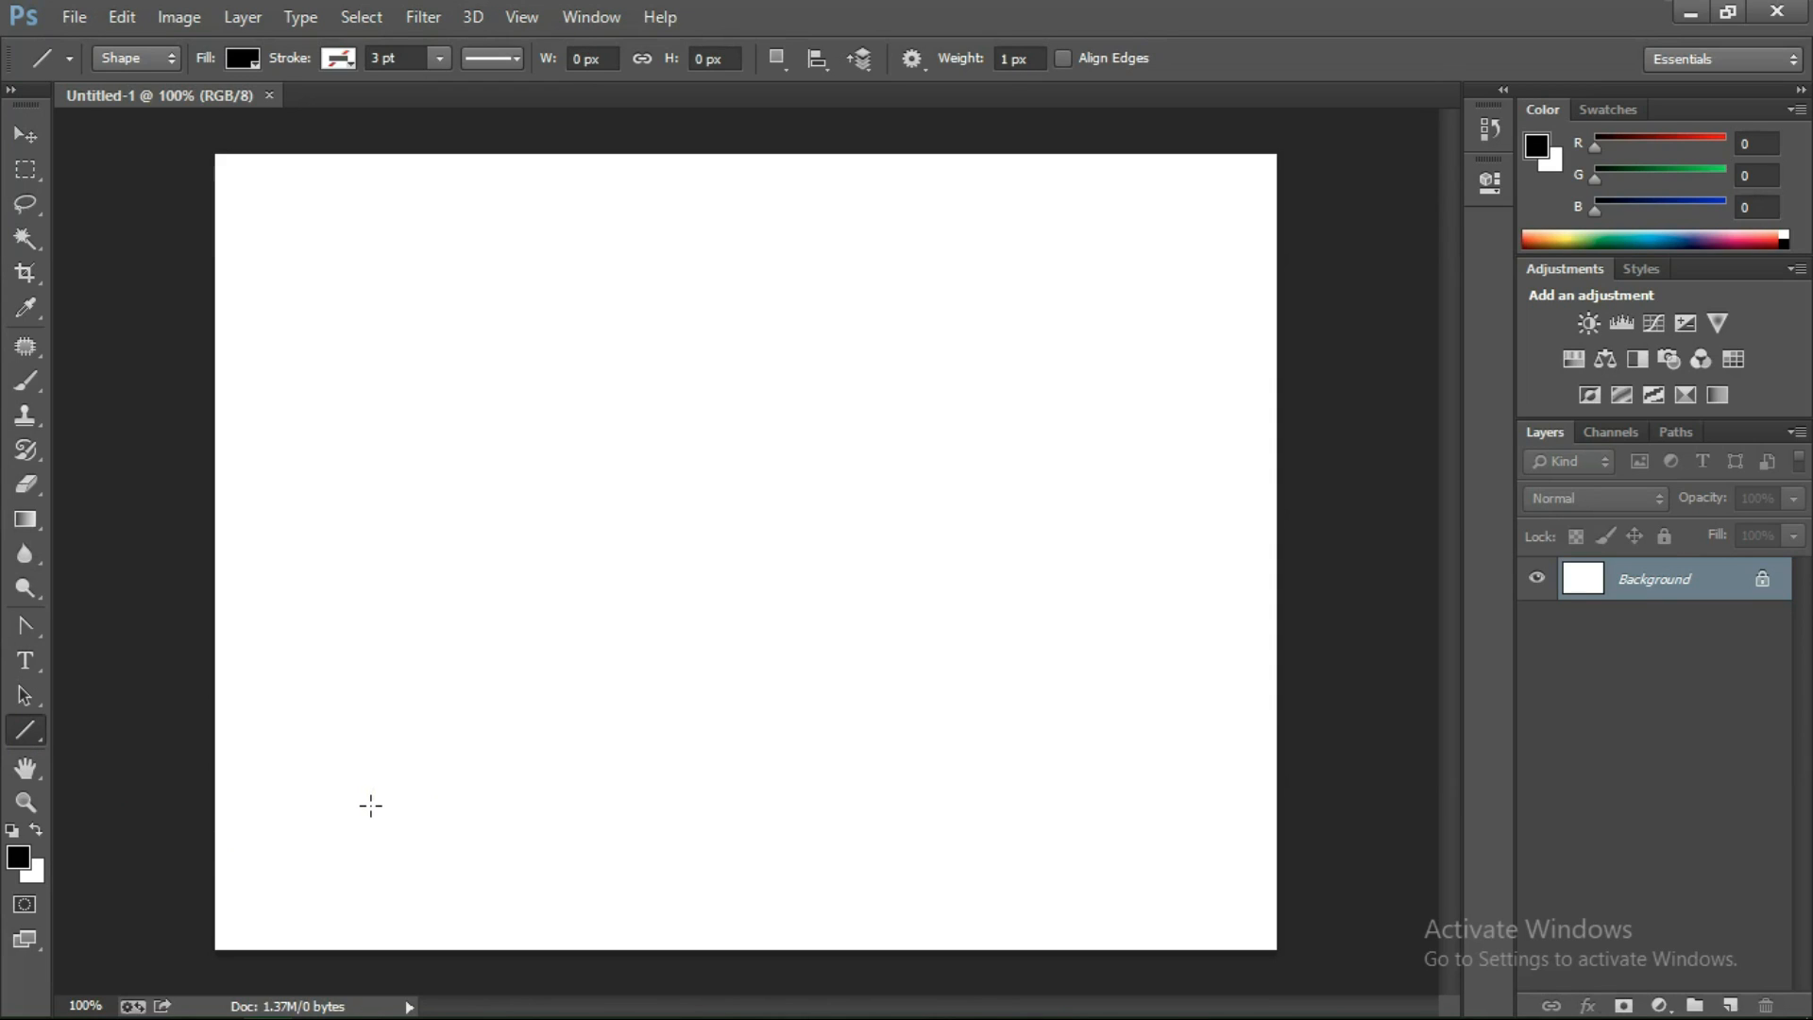
drag(372, 801, 379, 741)
mouse_move(380, 691)
mouse_down()
mouse_move(411, 298)
mouse_move(450, 269)
mouse_move(315, 263)
mouse_up()
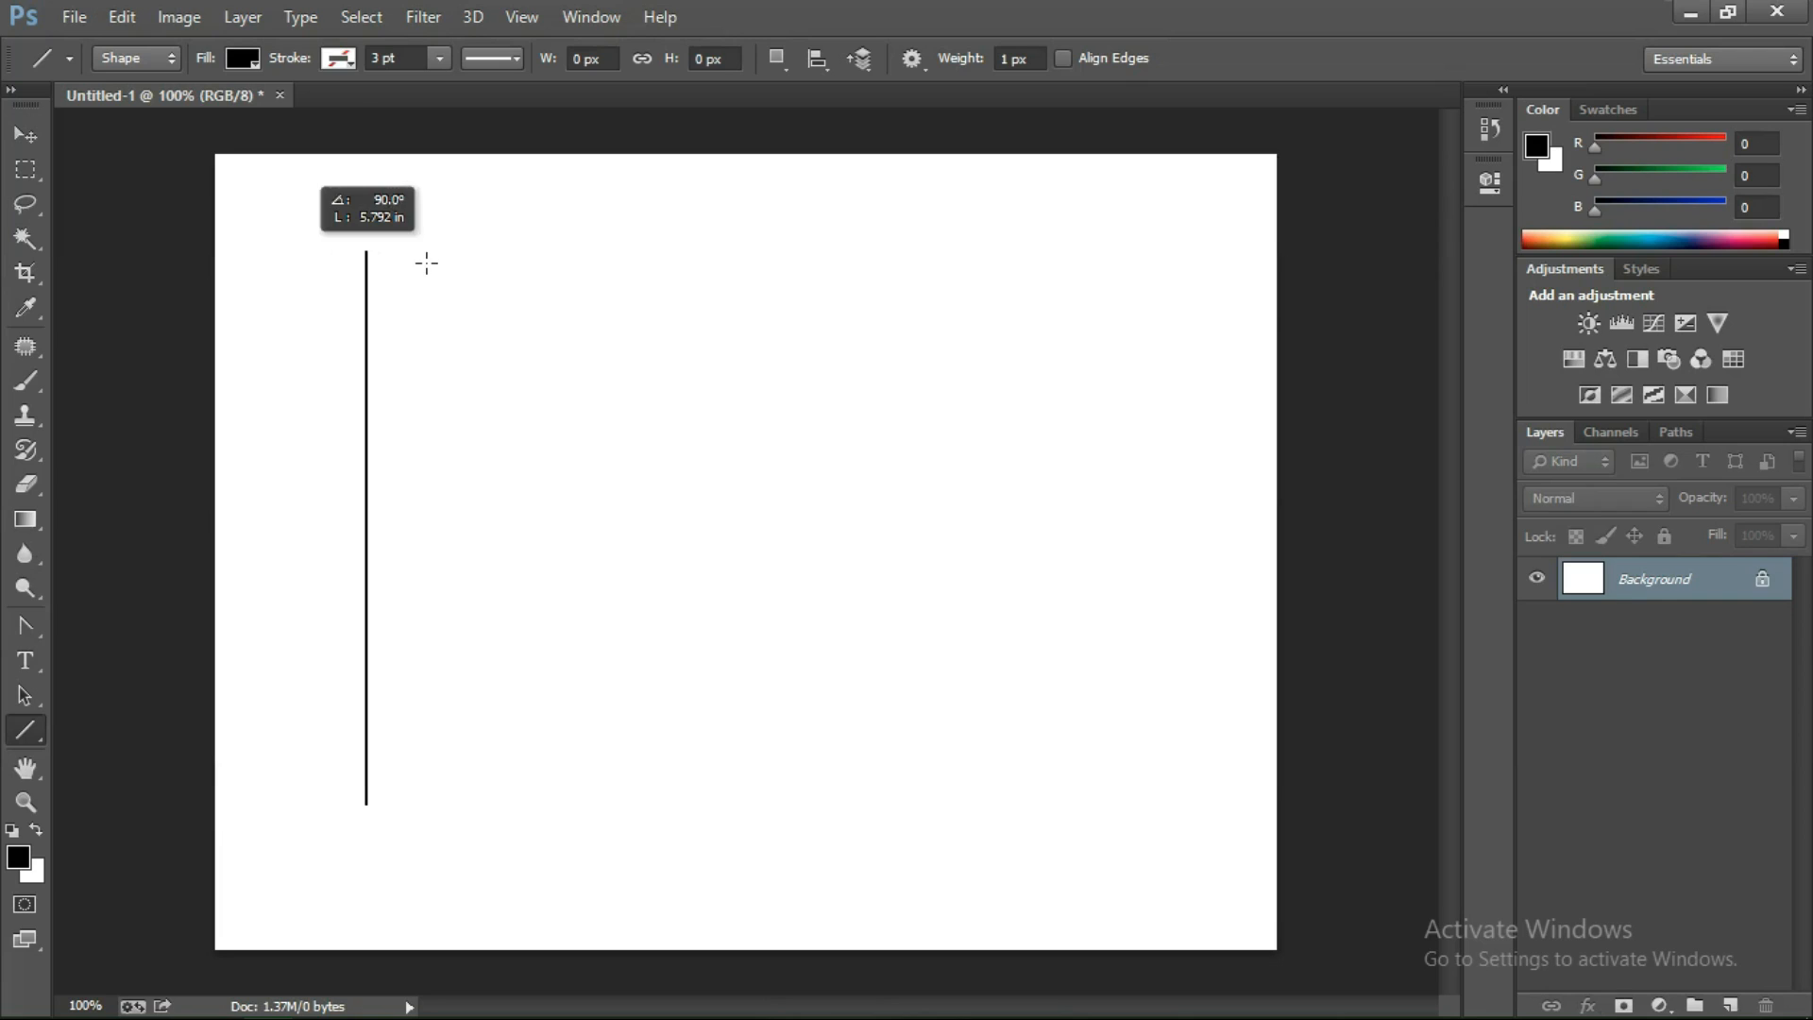
drag(427, 264, 427, 263)
drag(387, 819, 1067, 807)
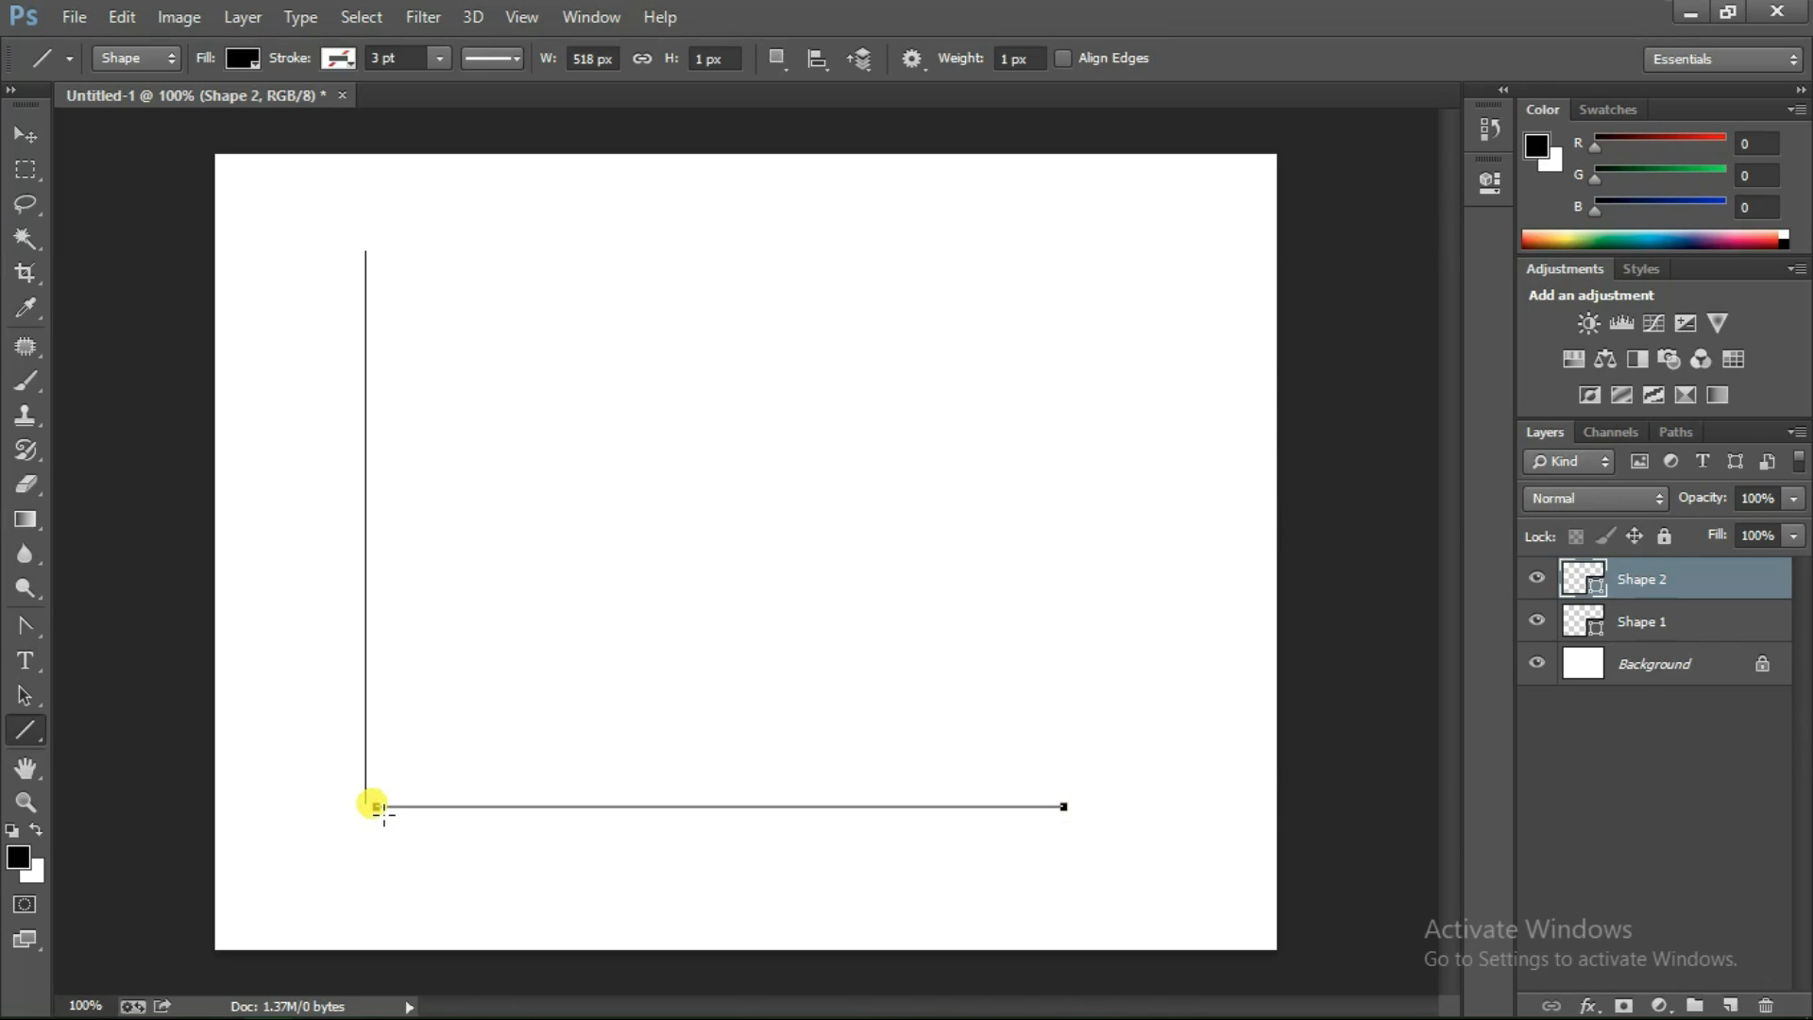
Draw a diagonal line at 45°, about 7.96 in long, from the corner where the two lines meet
drag(379, 814, 1143, 276)
key(shift)
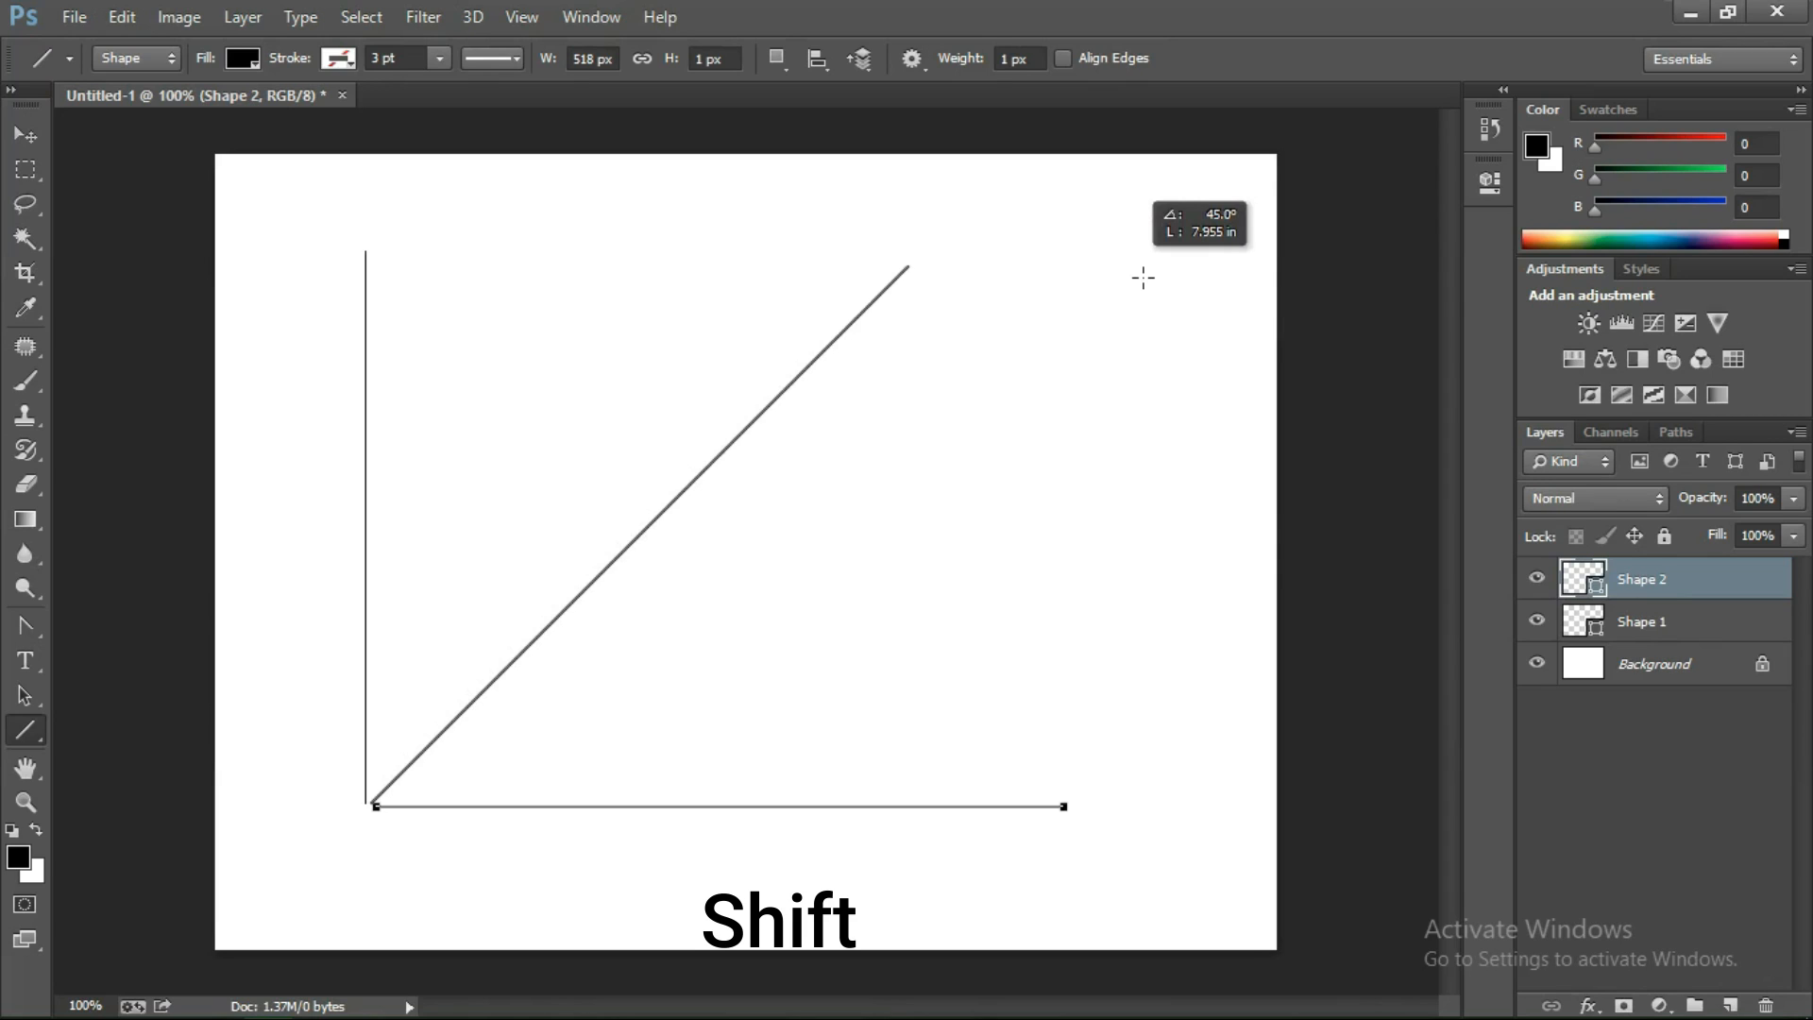
drag(1143, 277, 1138, 274)
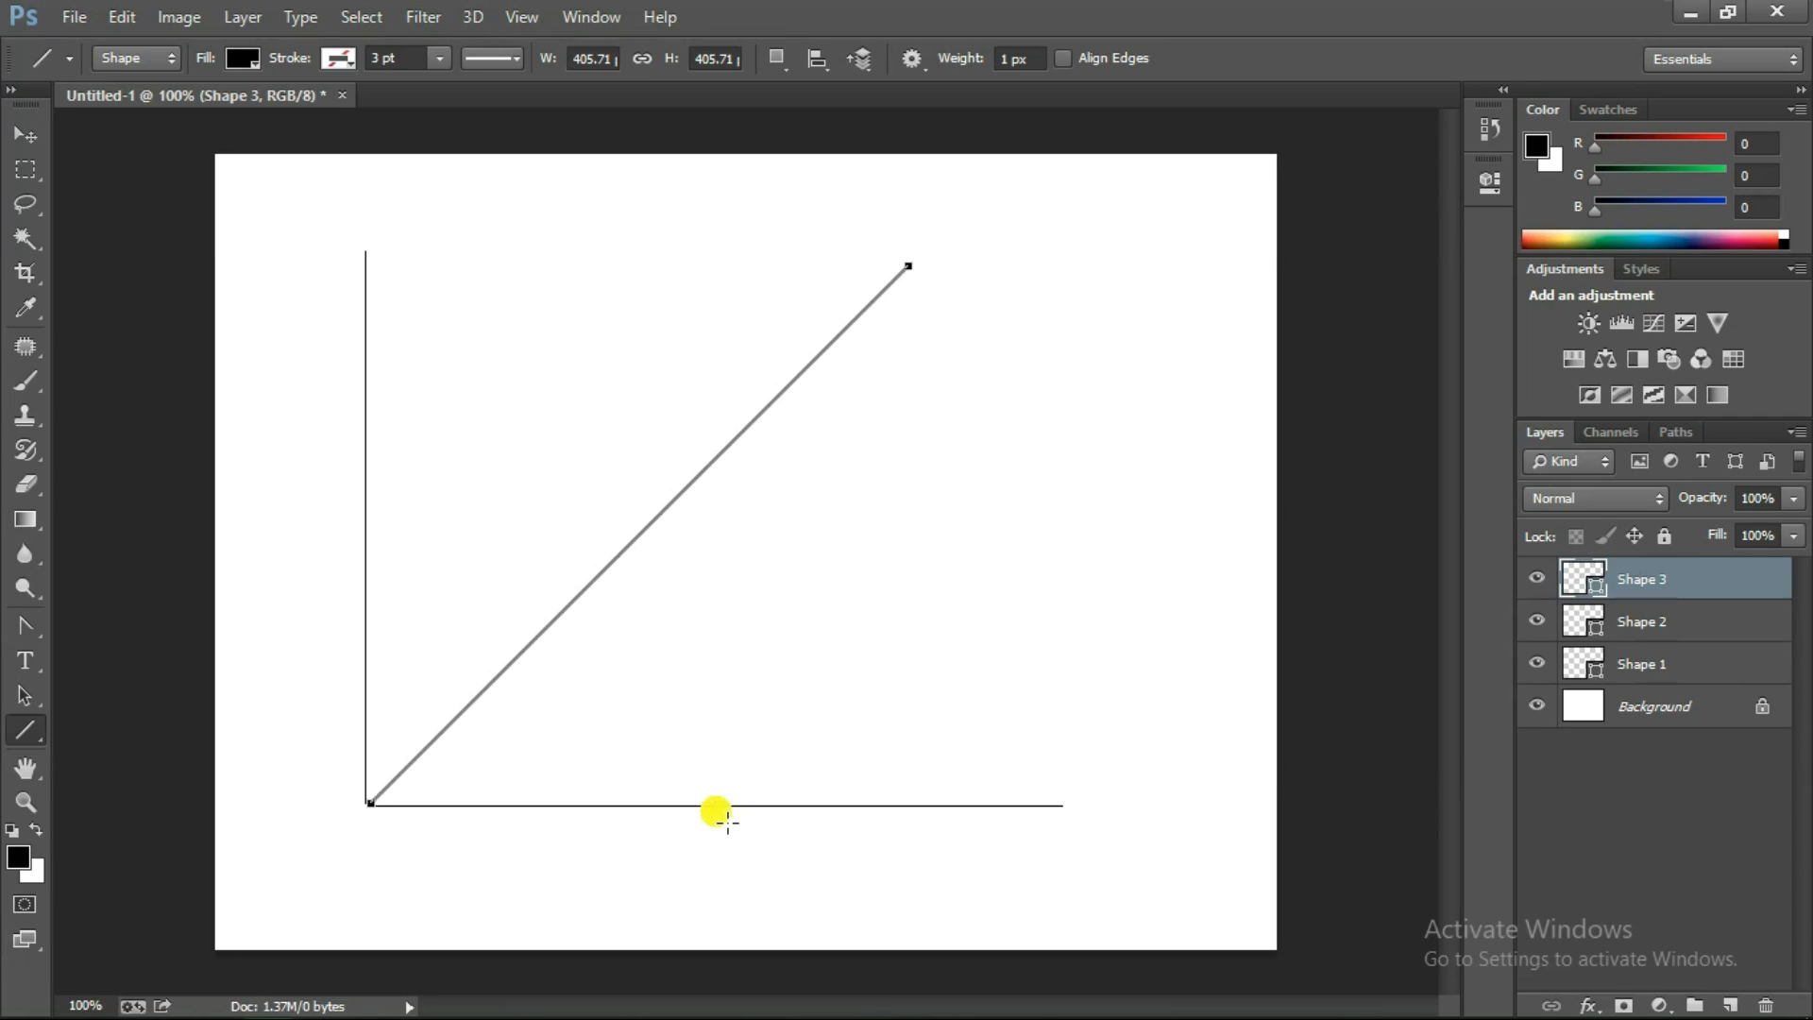
Set the horizontal line's height to 6 px on the Shape 2 layer
click(1710, 629)
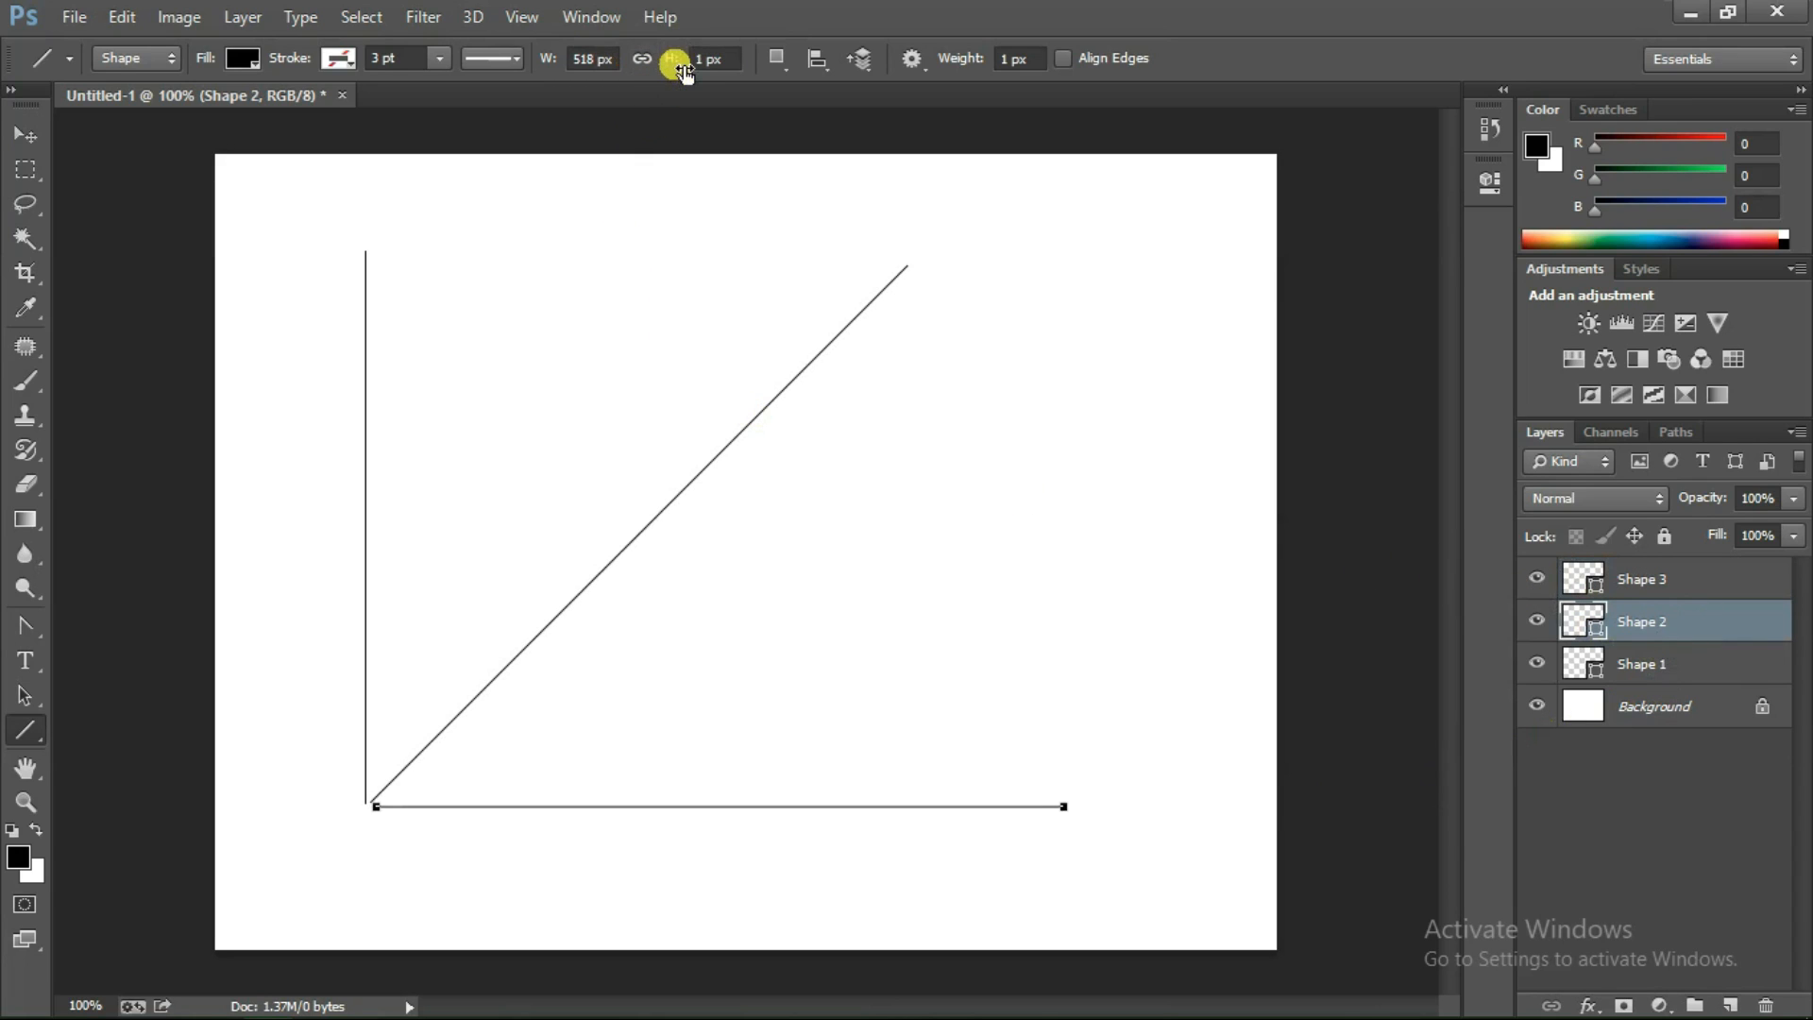
click(716, 60)
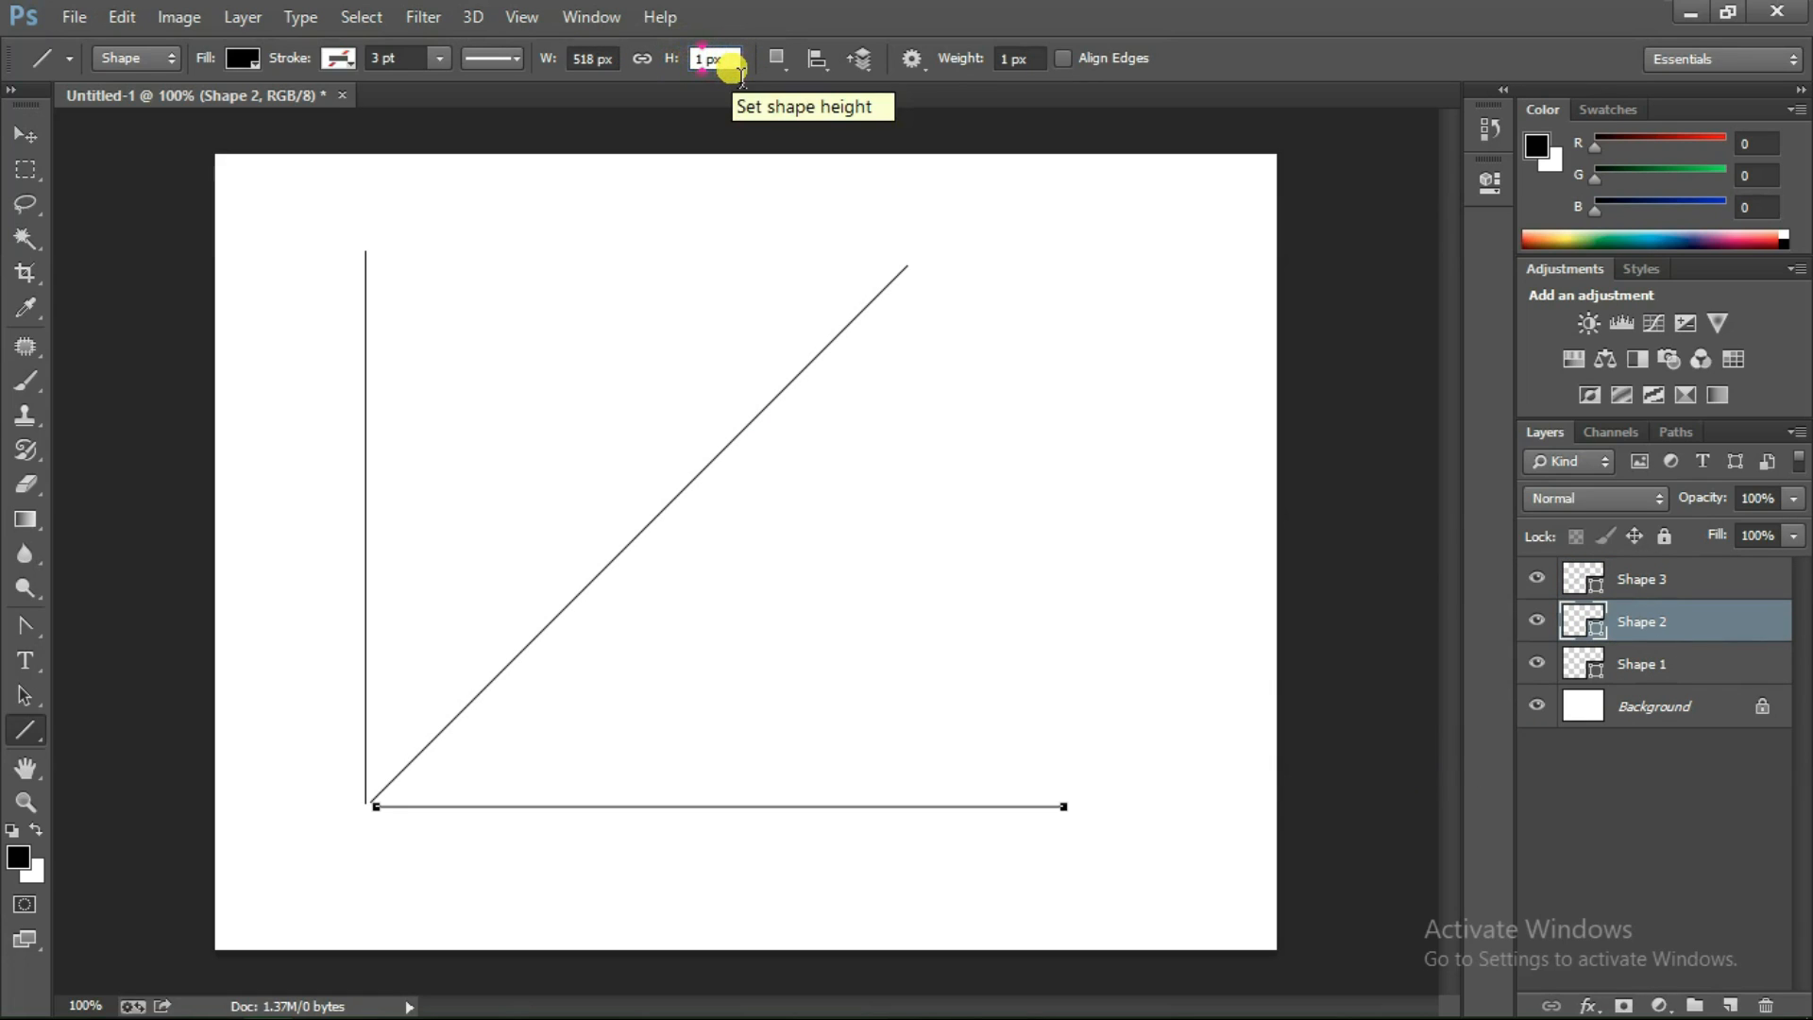
key(BackSpace)
text(6)
key(Return)
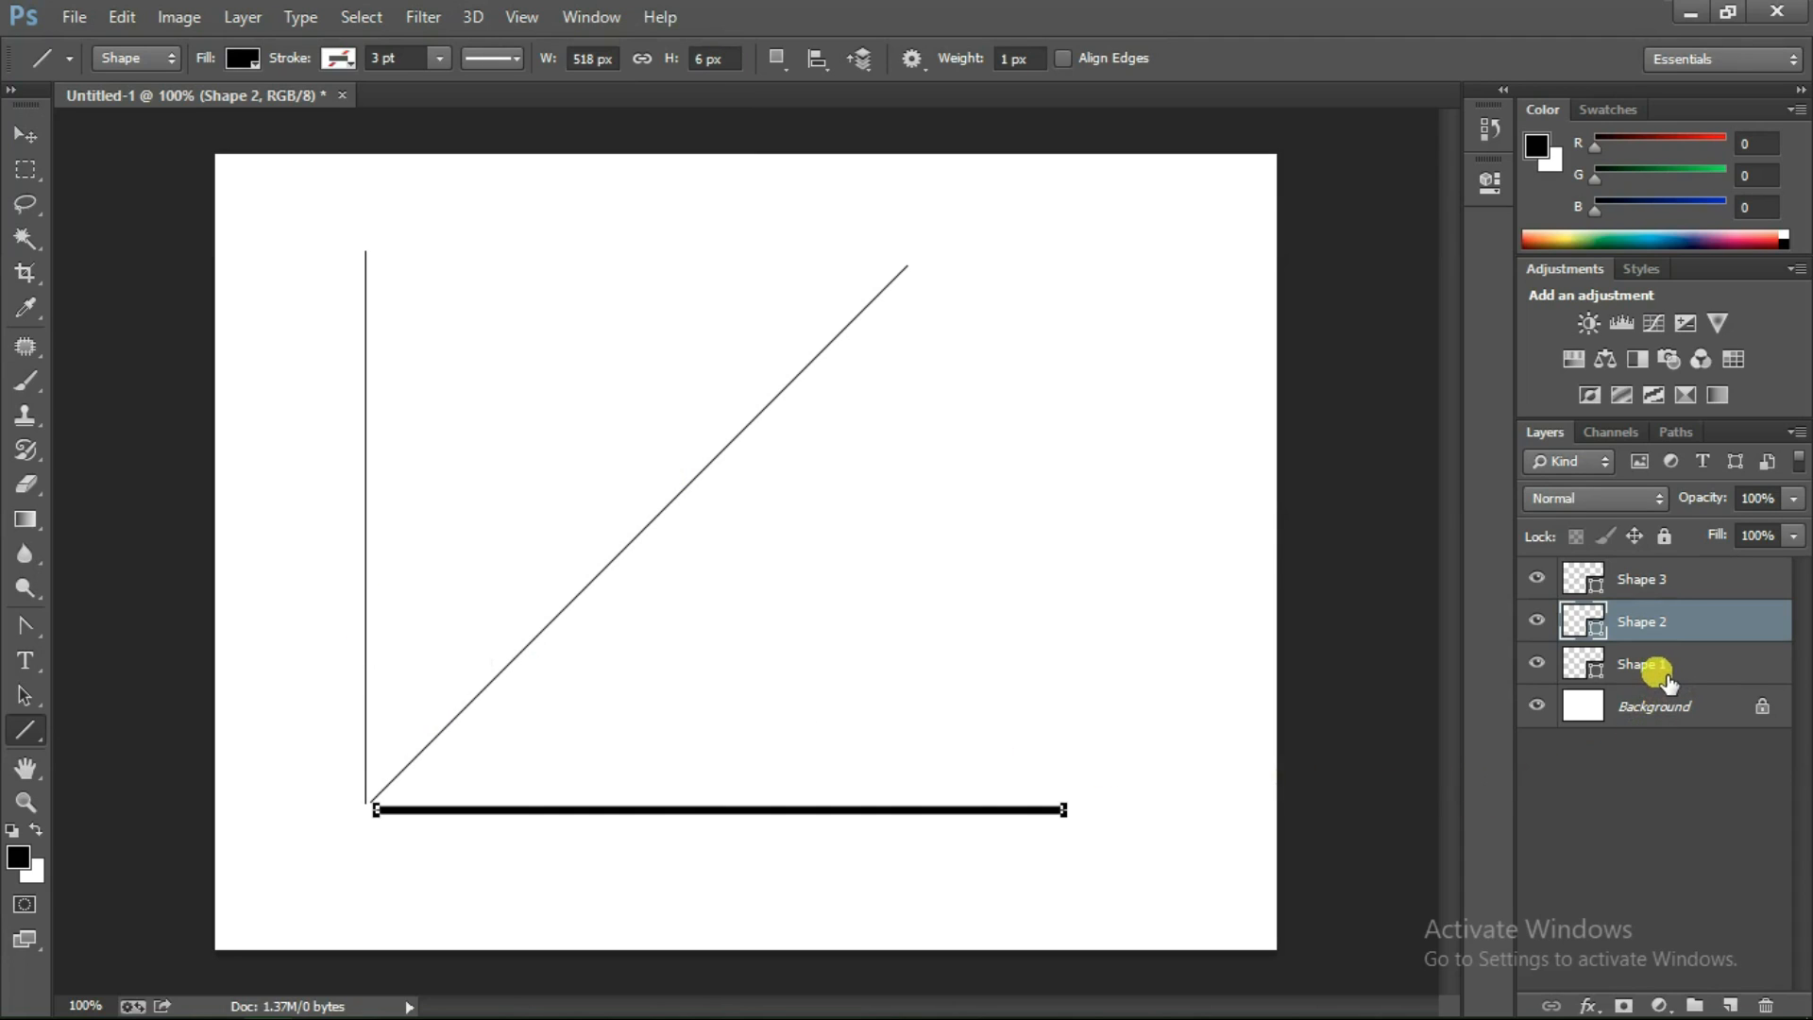
Set the vertical line's width to 10 px on the Shape 1 layer
click(1699, 675)
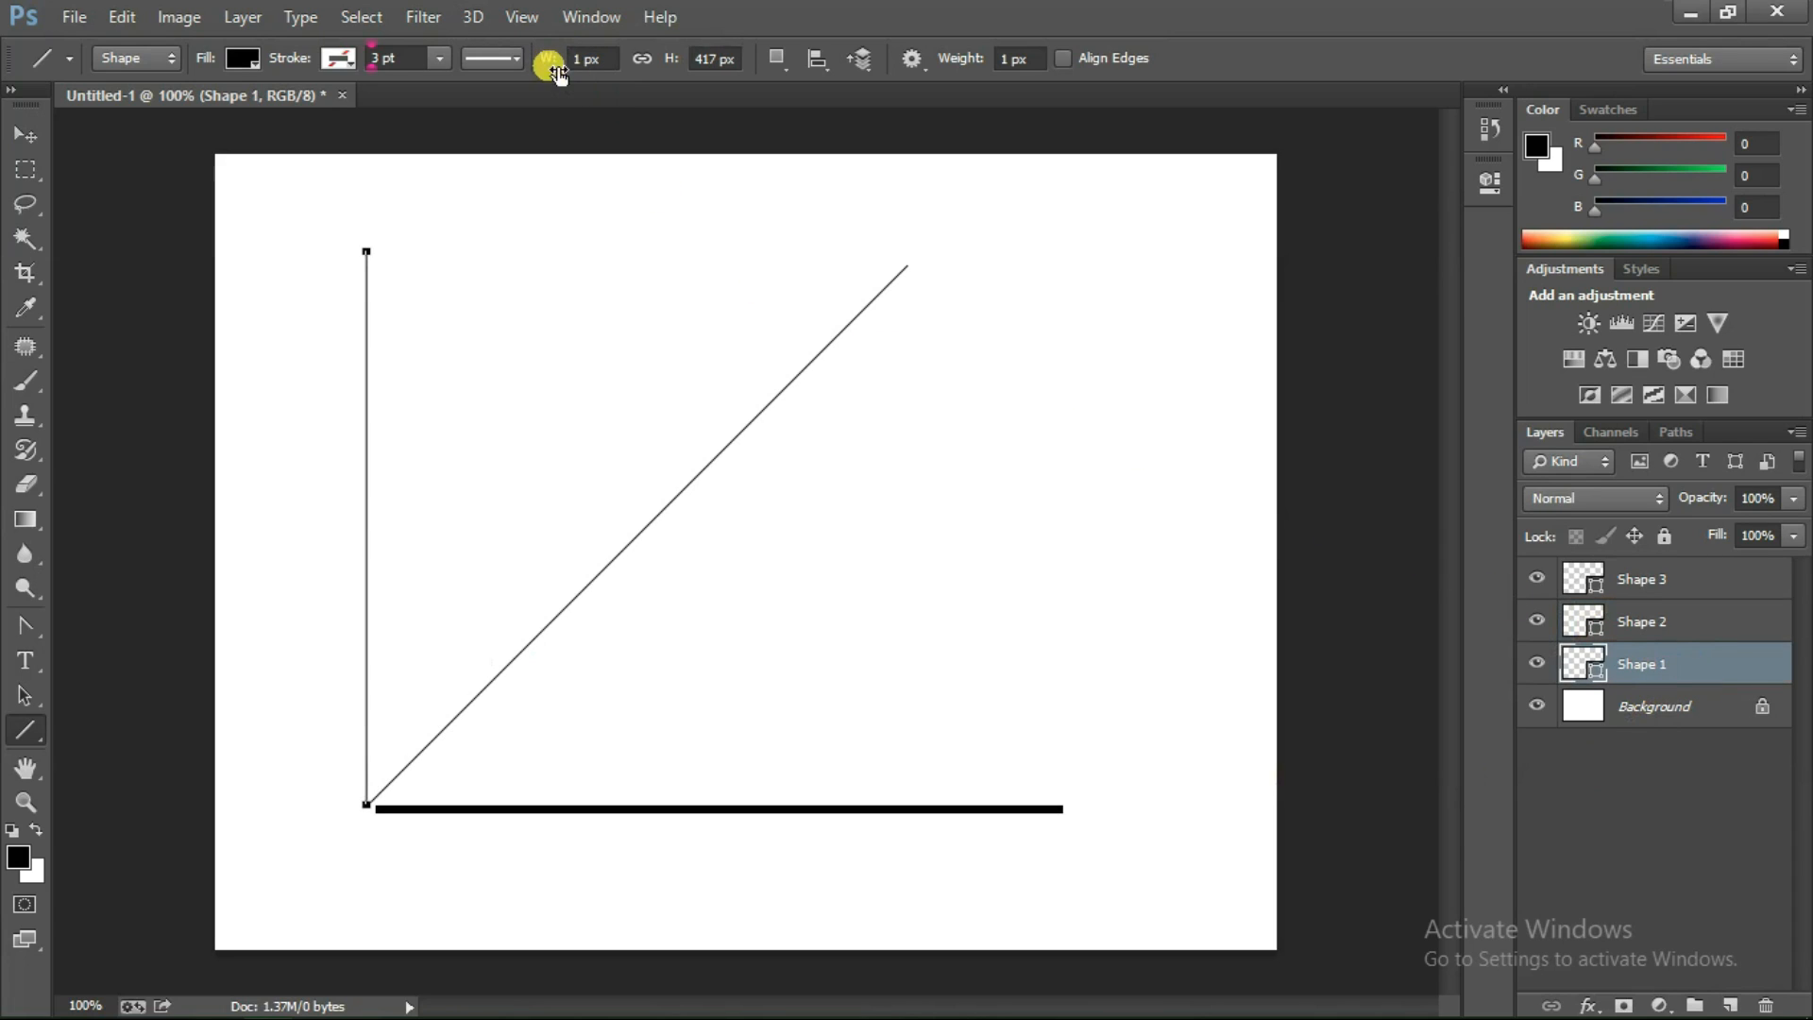
click(585, 59)
text(10)
key(Return)
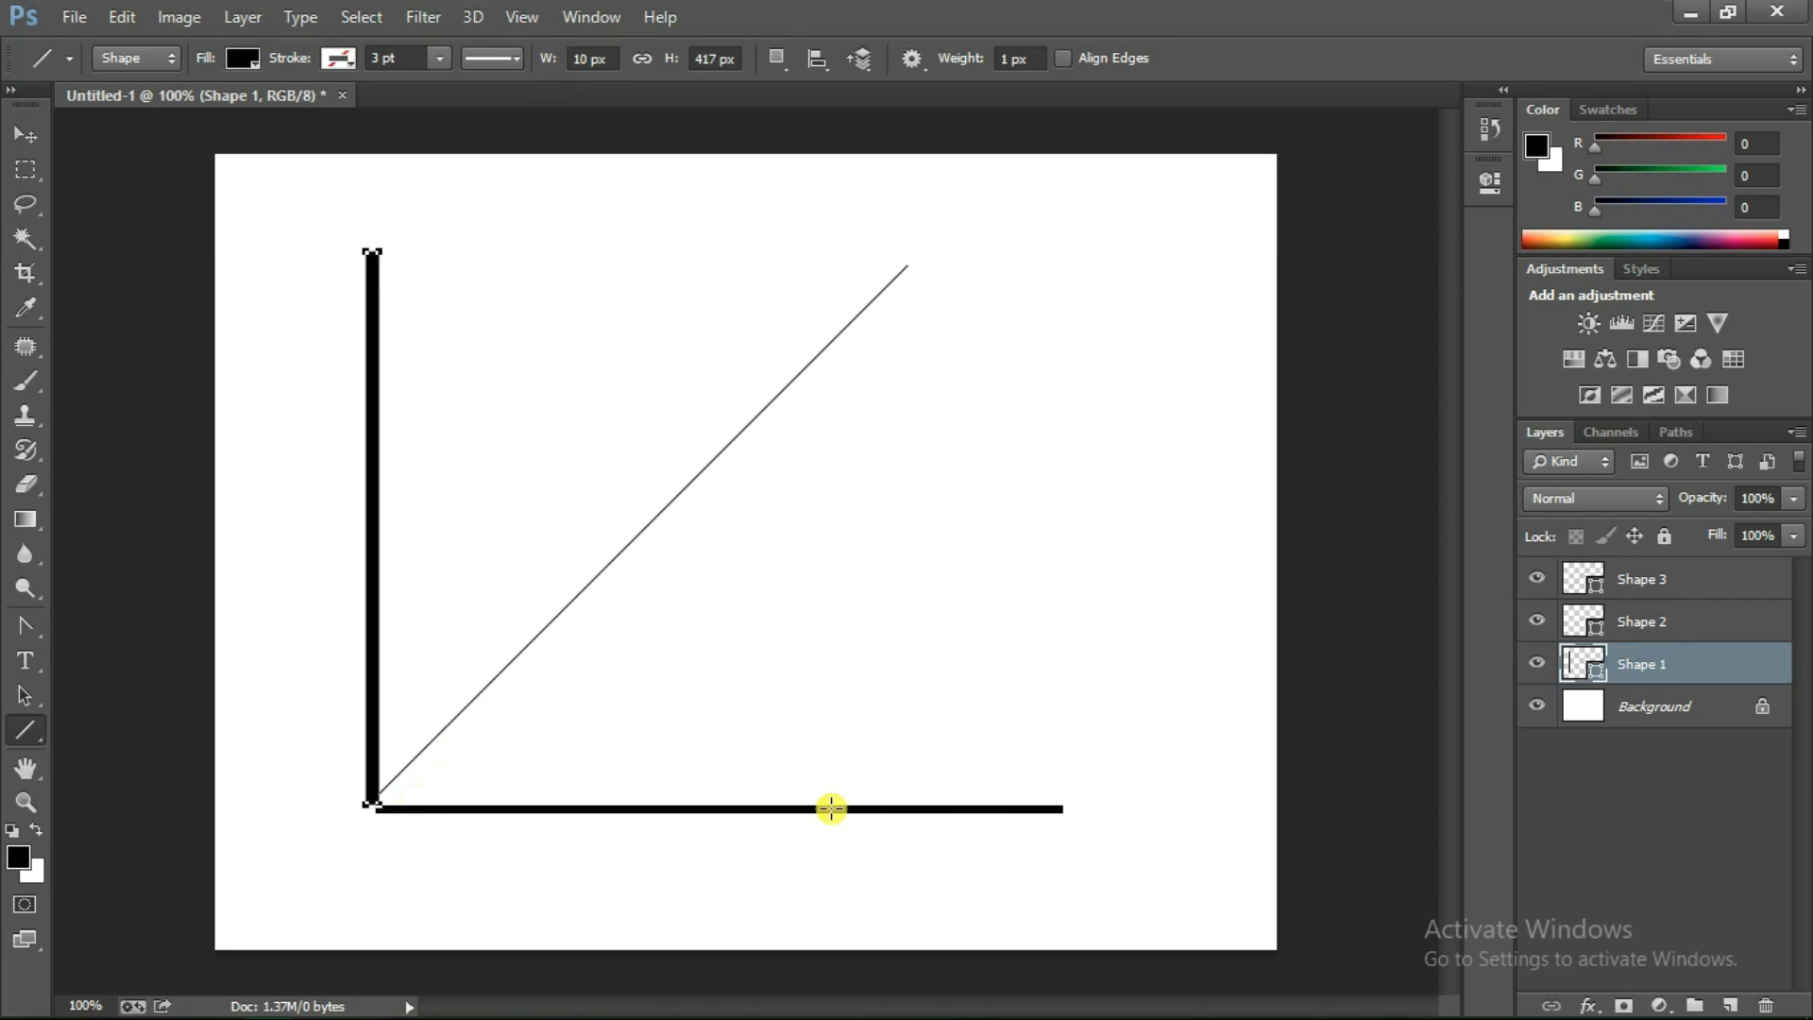
Fill the vertical line with red and give it a dashed stroke
click(242, 62)
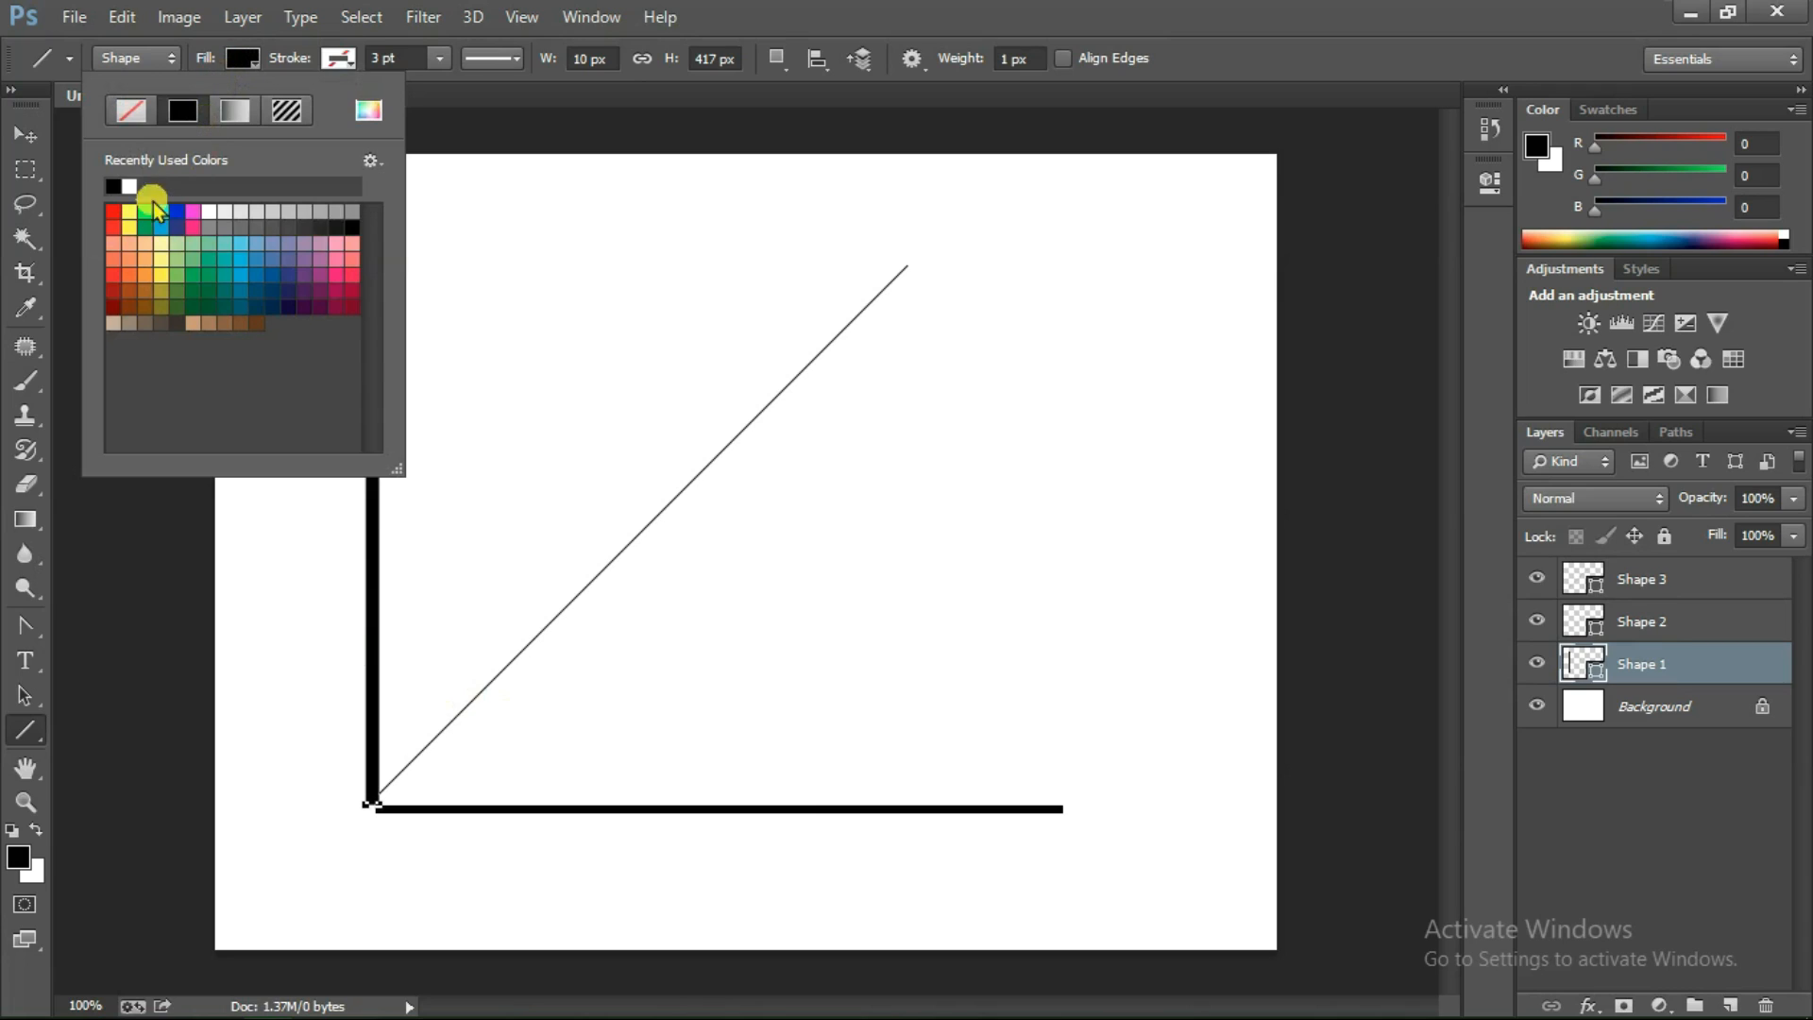
click(121, 234)
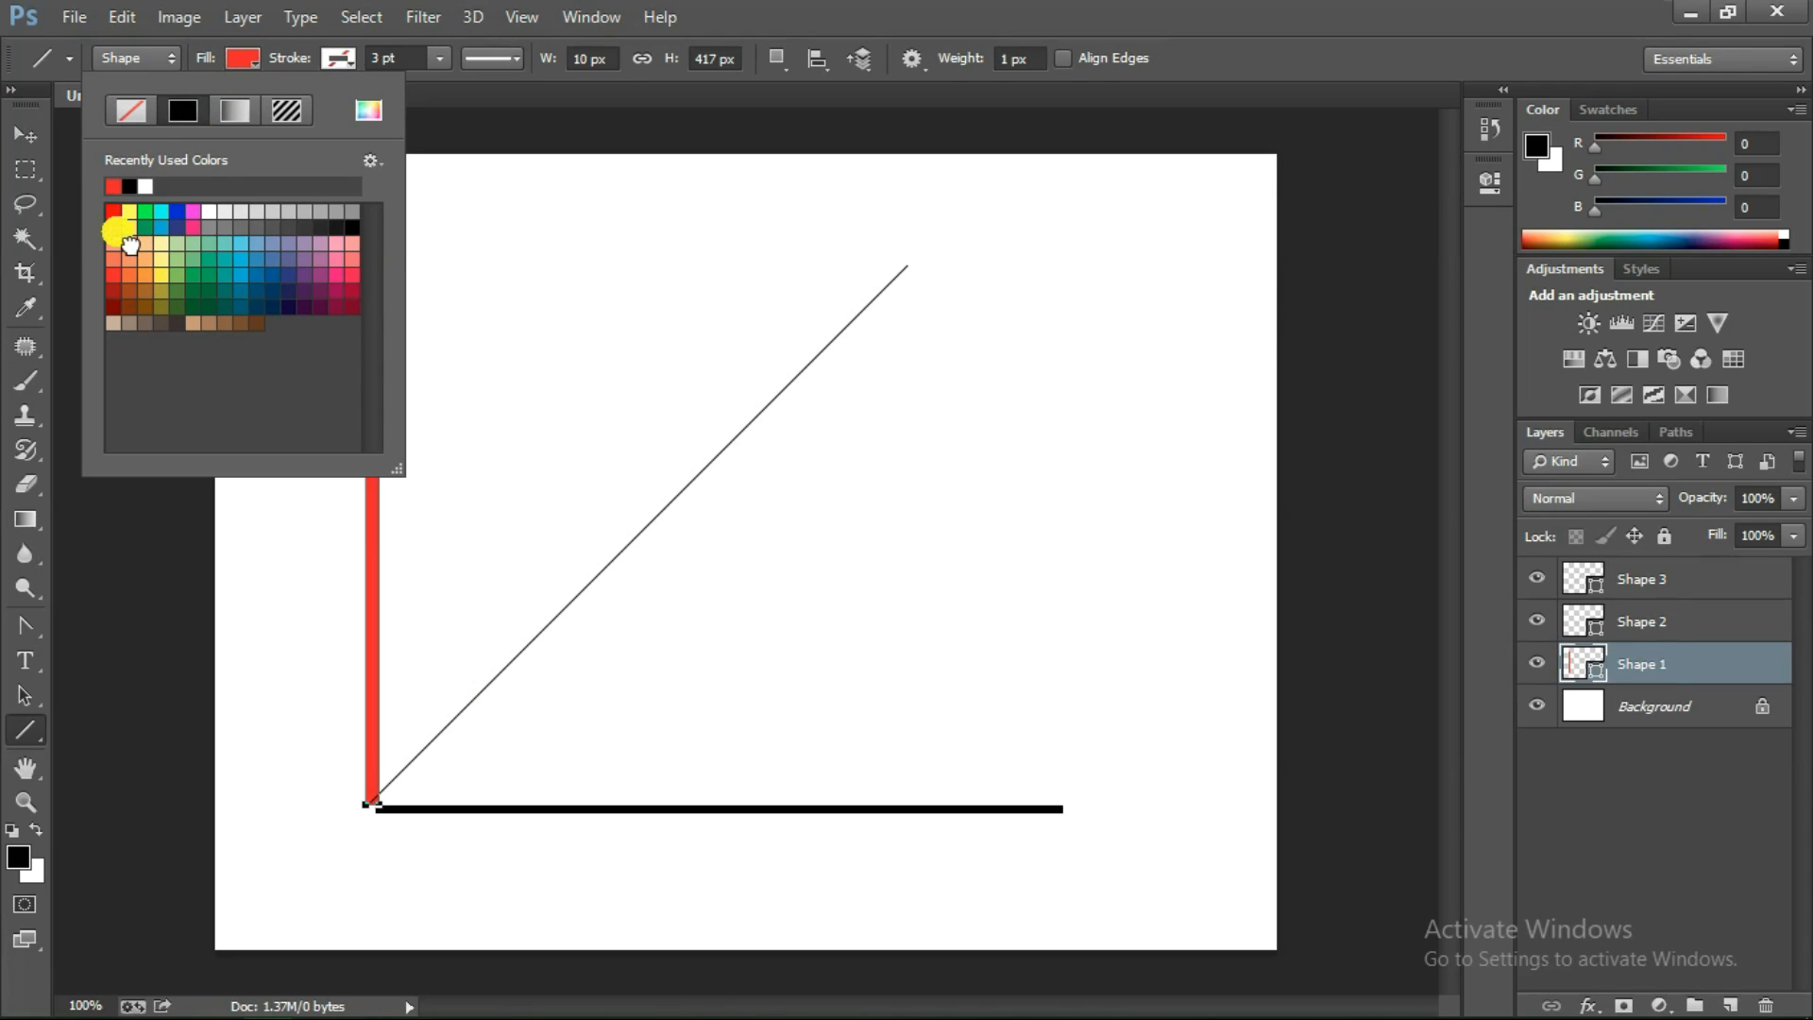
click(236, 62)
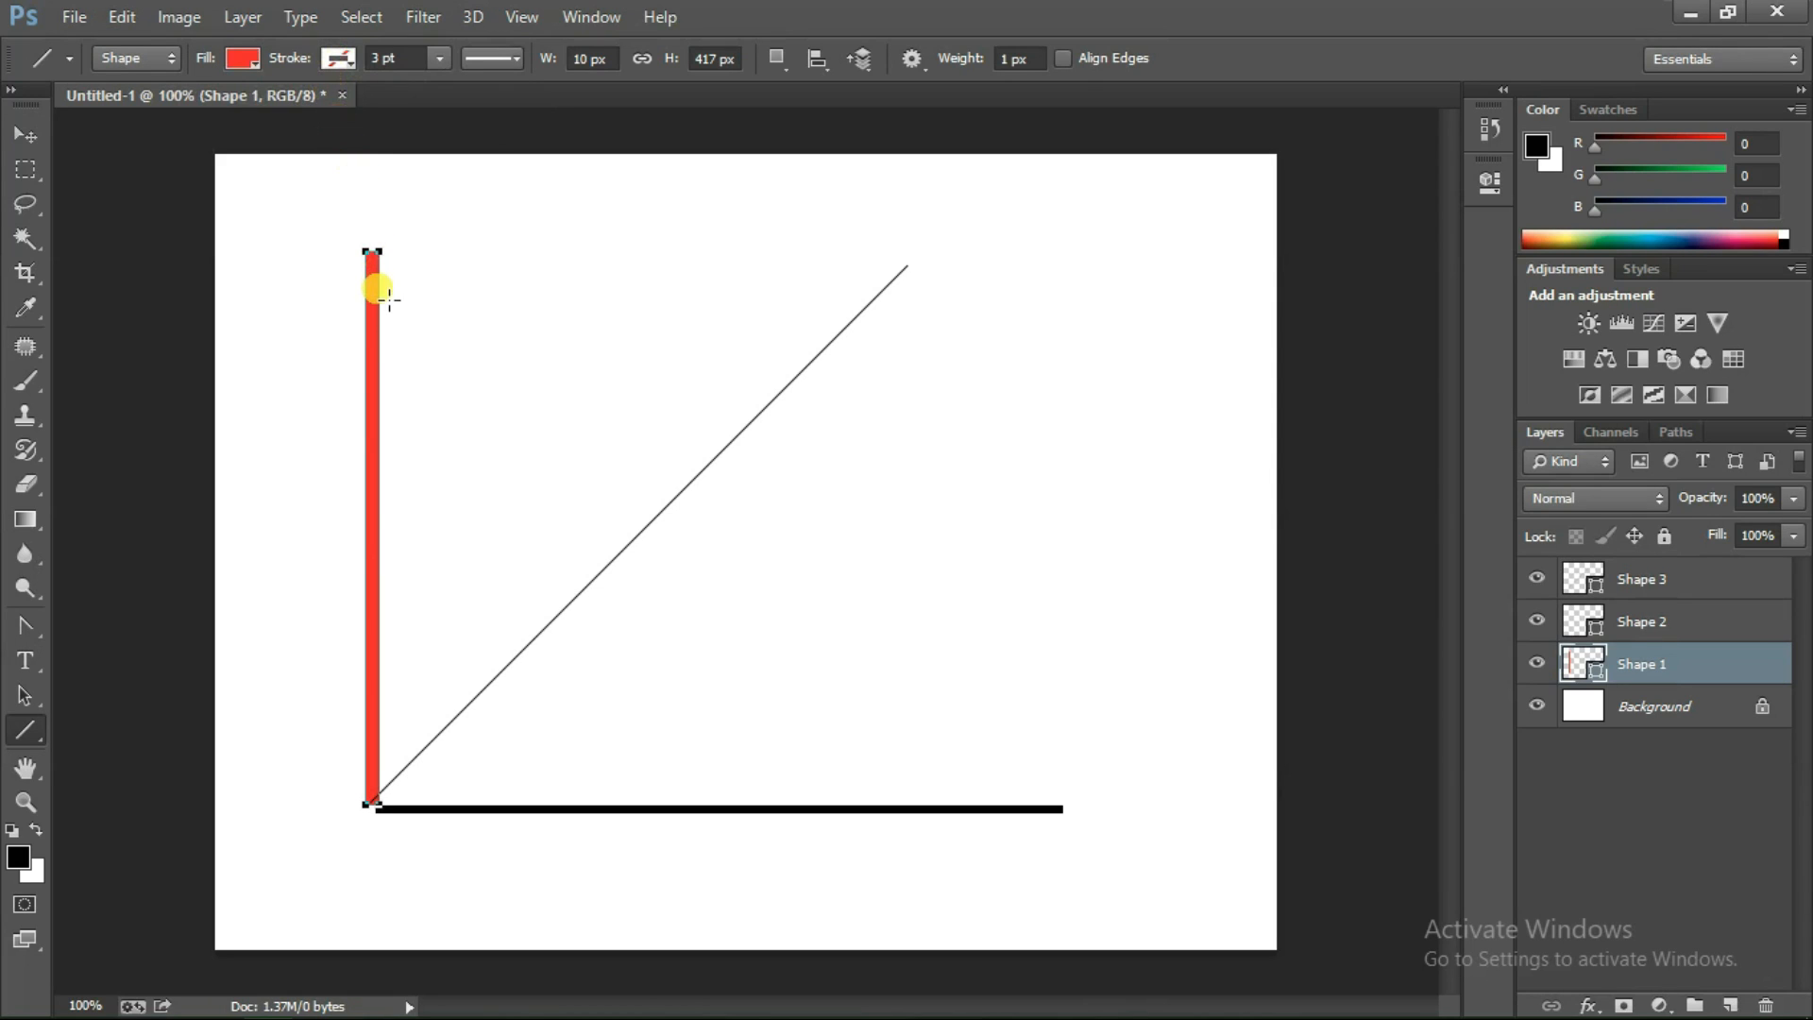
click(487, 58)
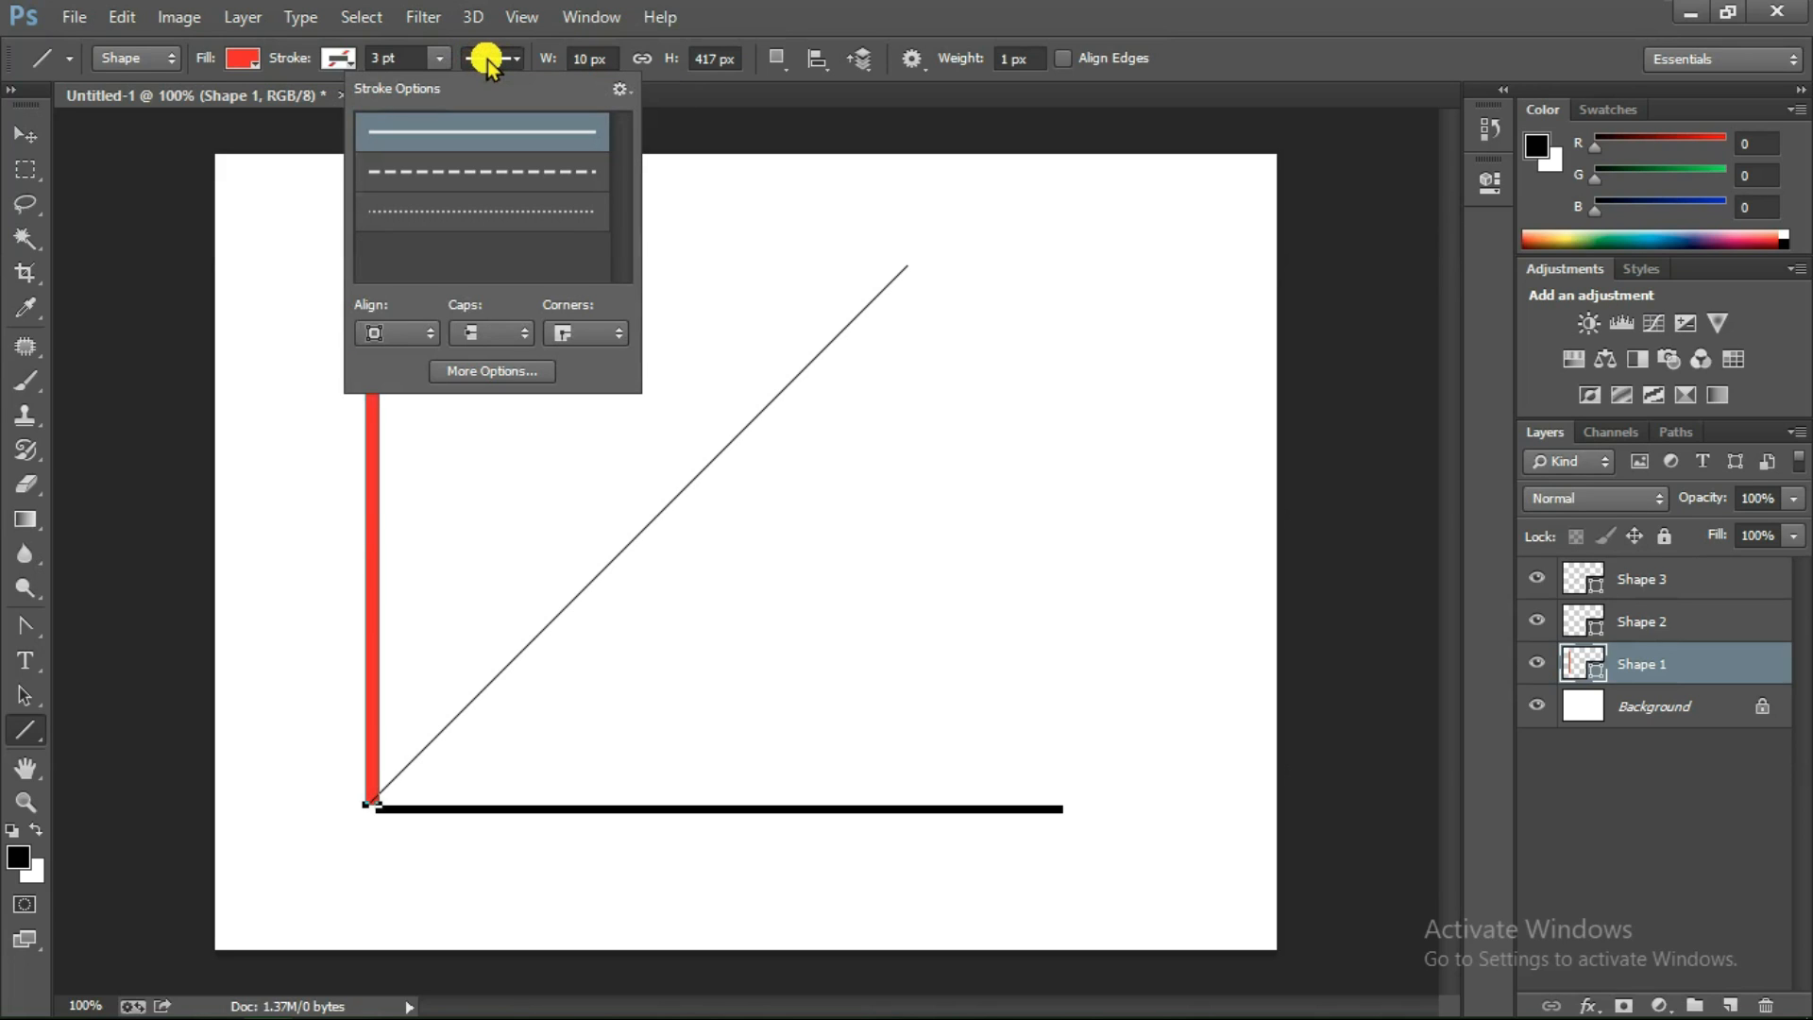
click(473, 171)
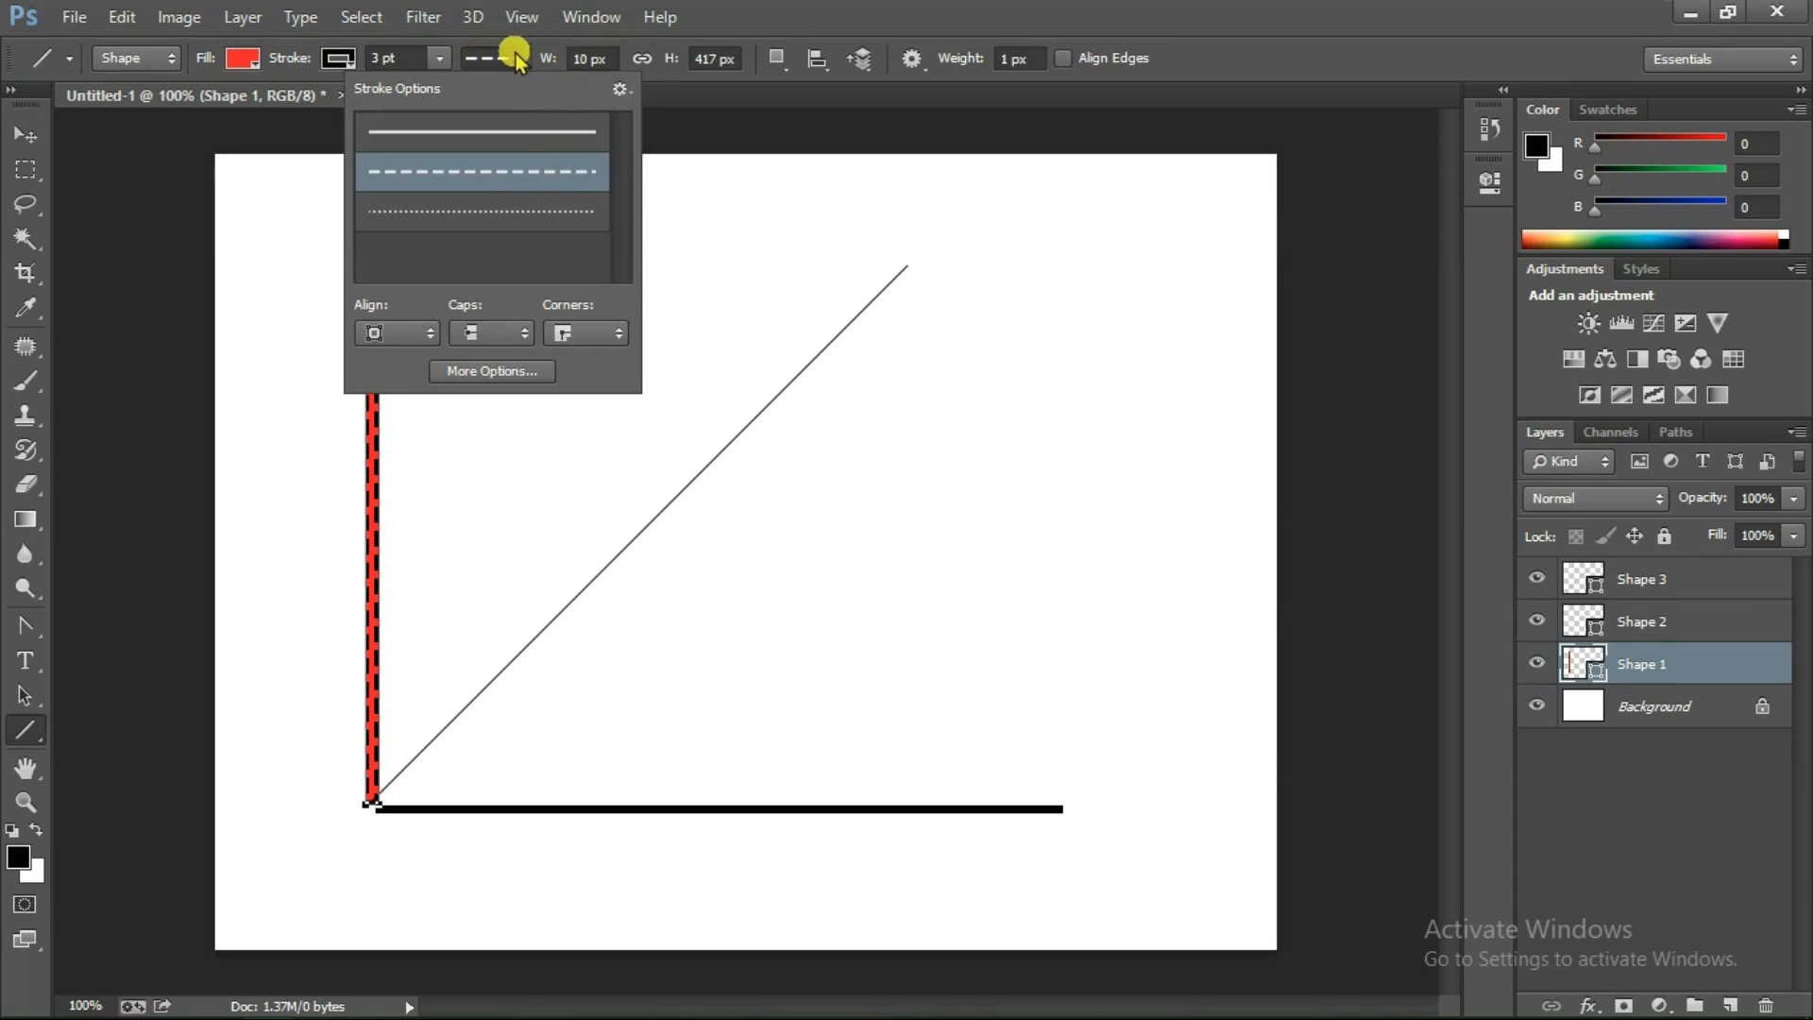
click(517, 58)
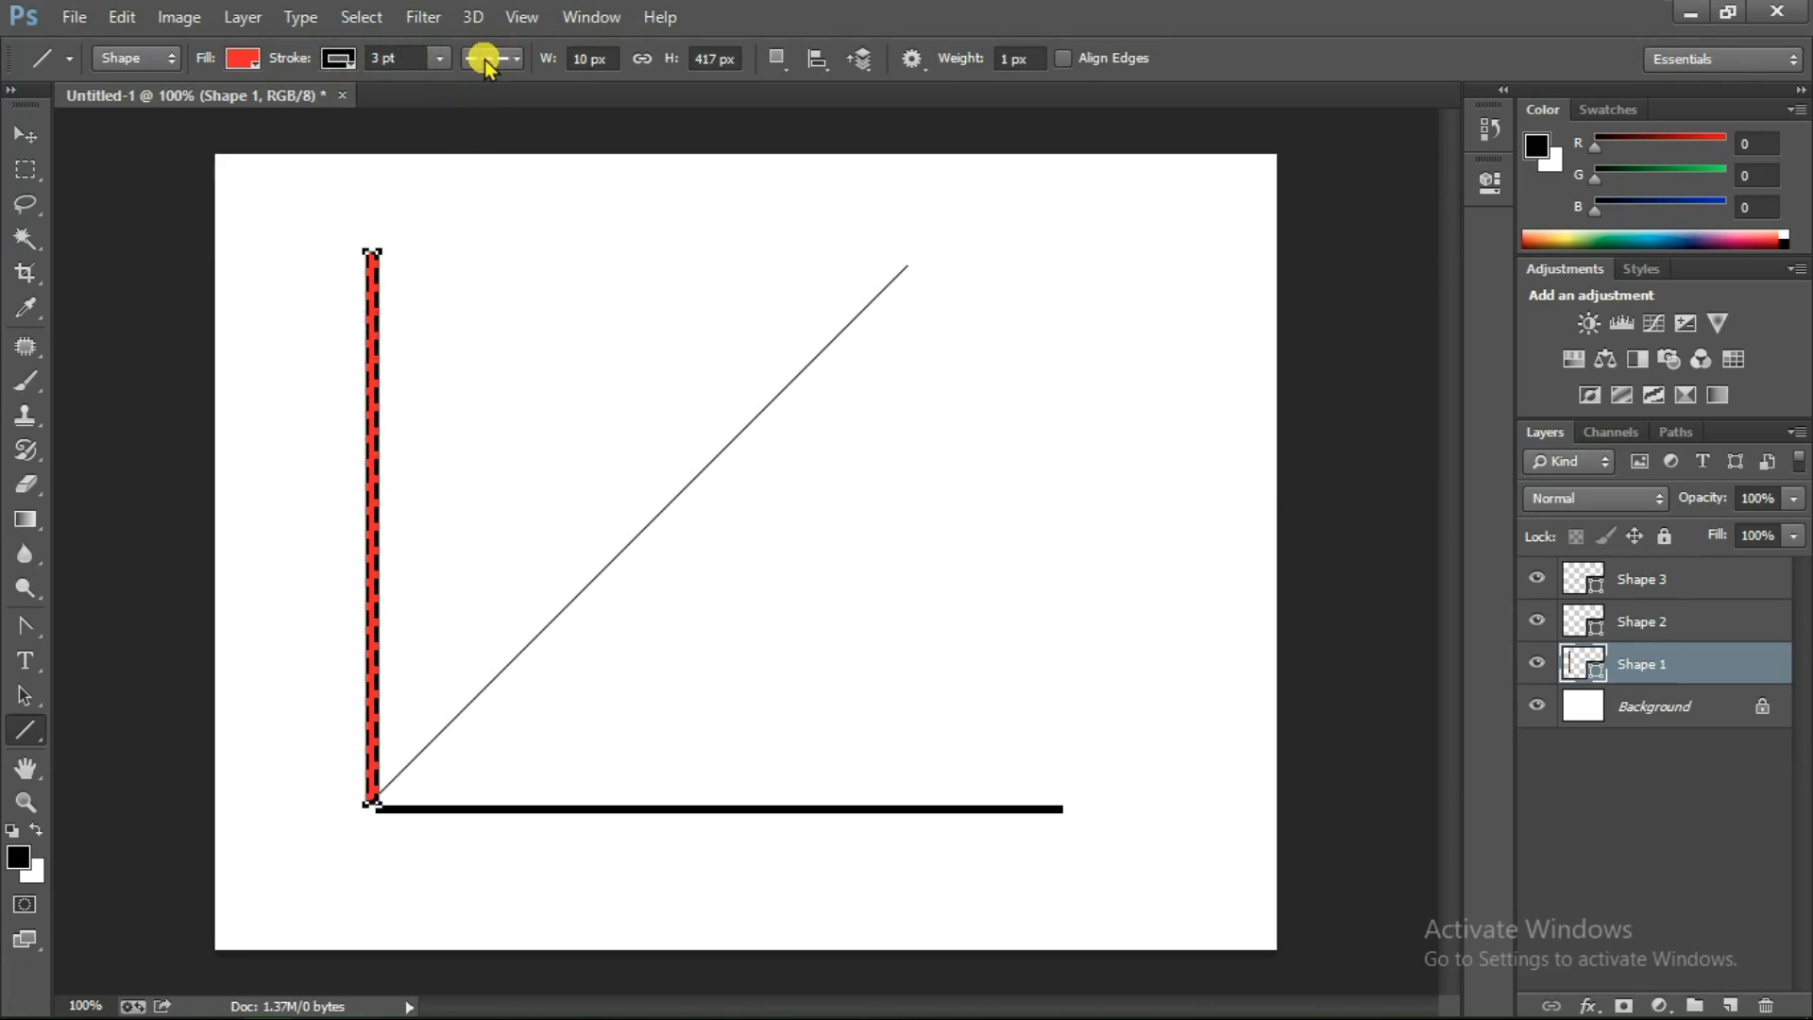
Change the vertical line's dashed stroke to yellow and set its stroke width to 2 pt
click(336, 60)
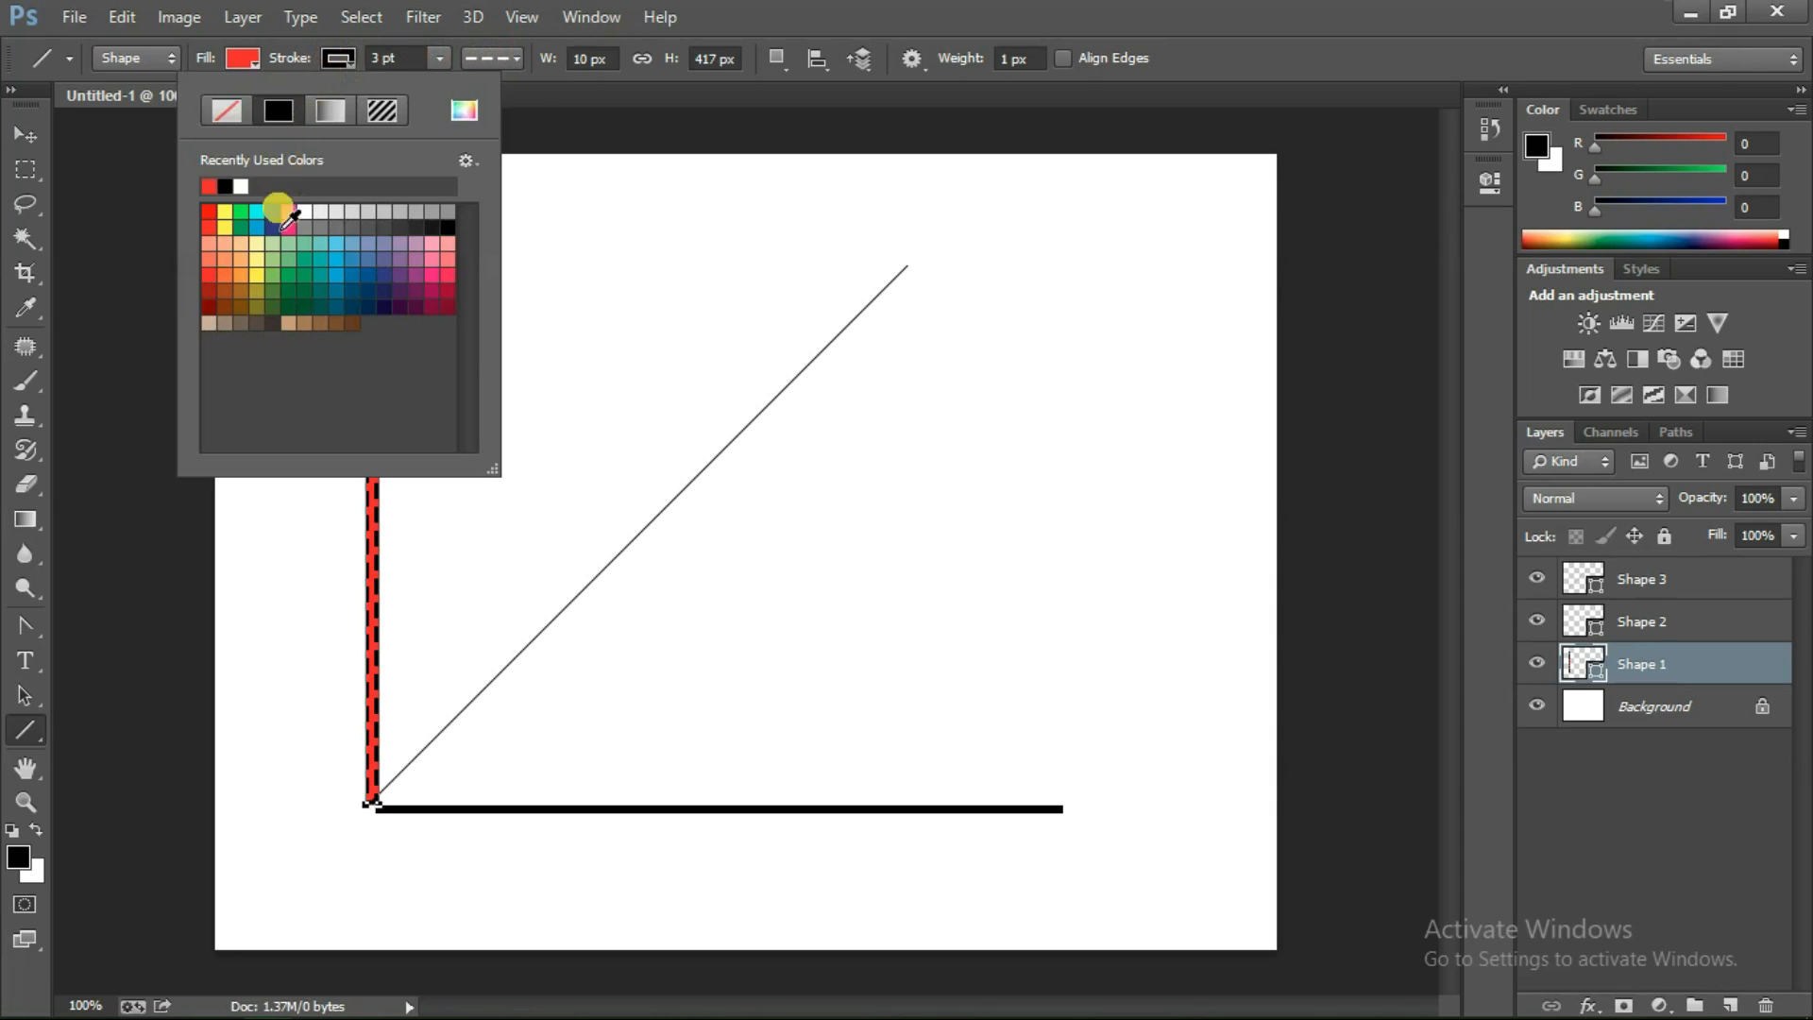
click(261, 248)
click(331, 61)
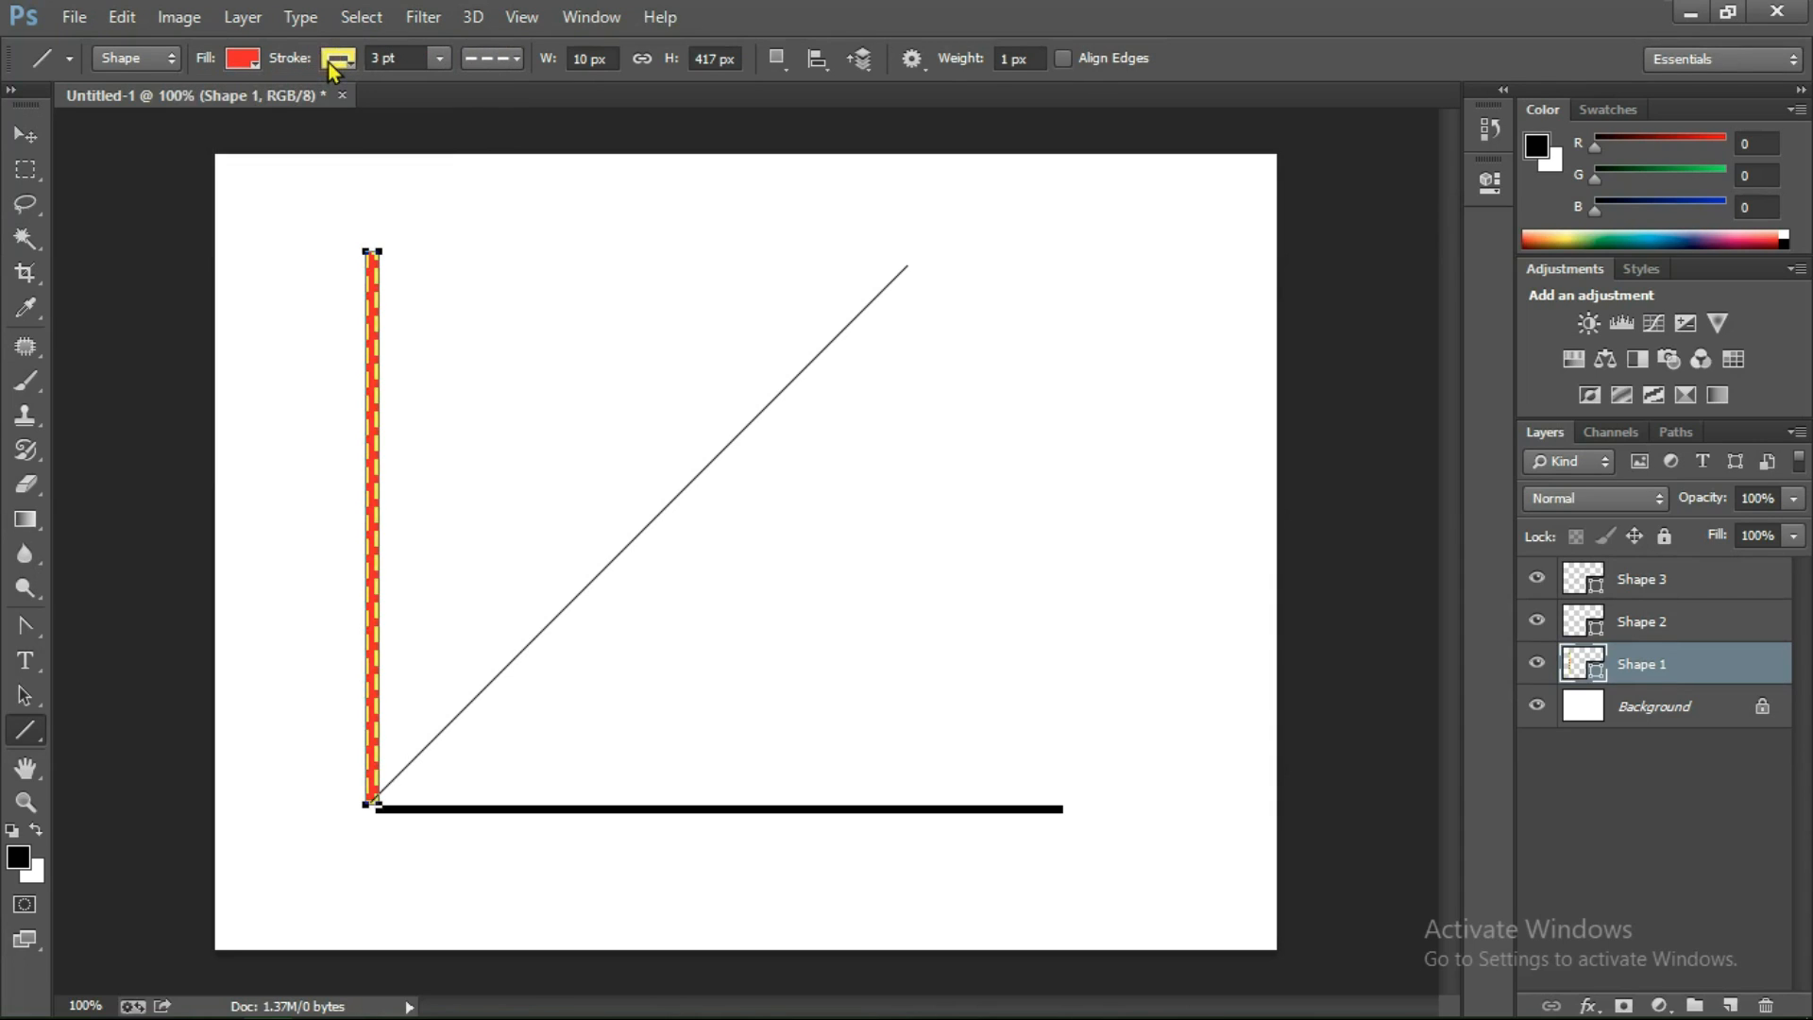
click(397, 60)
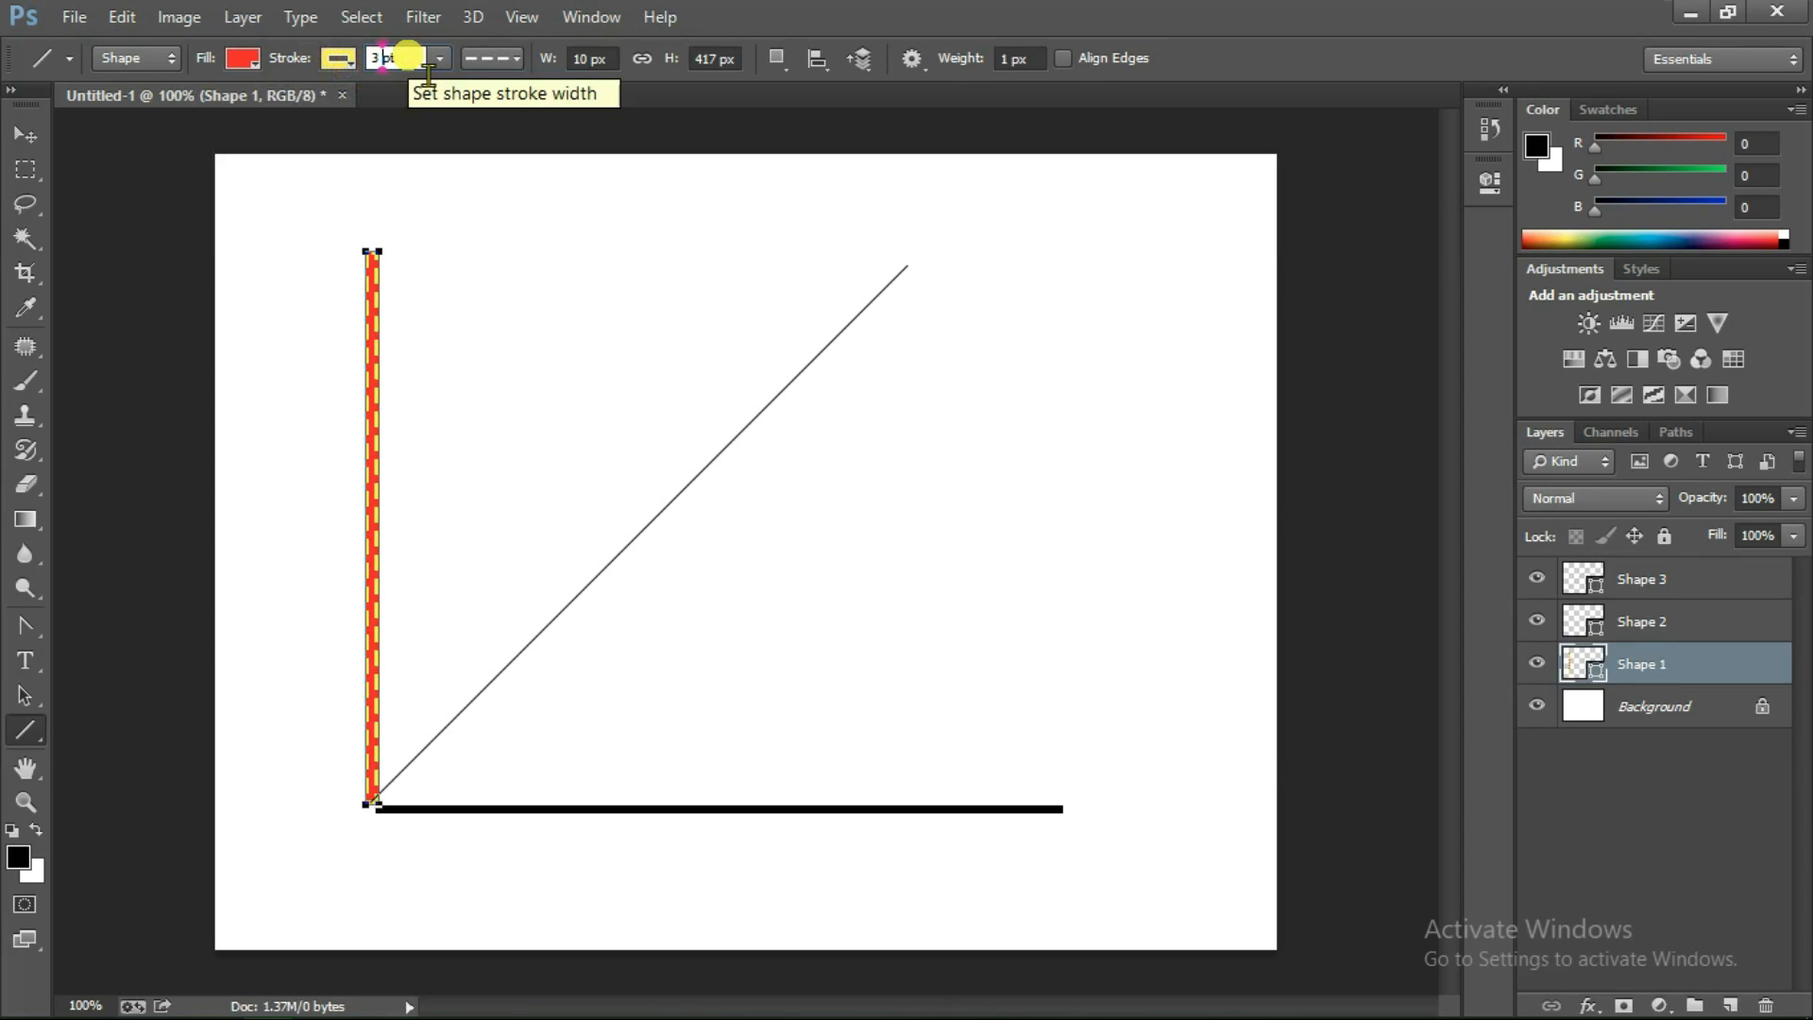
key(BackSpace)
text(2)
key(Return)
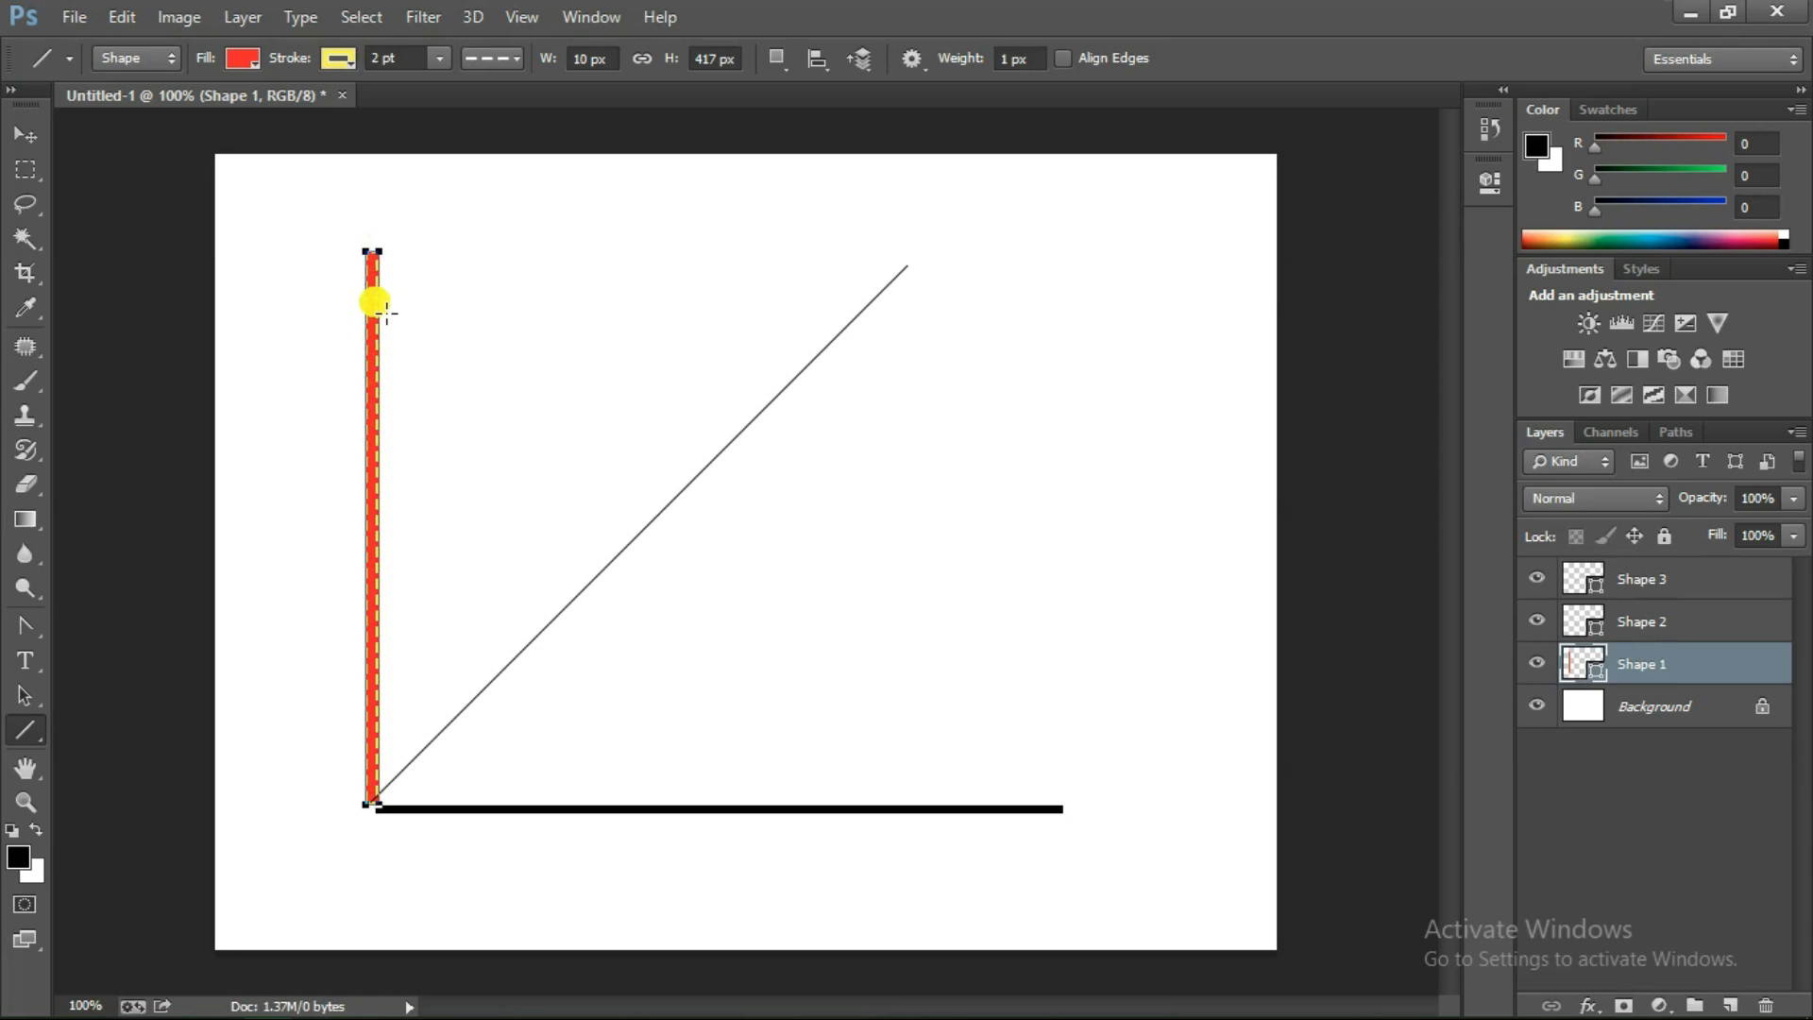
Delete the Shape 1, Shape 2 and Shape 3 line layers so only the Background remains
shift+click(1662, 579)
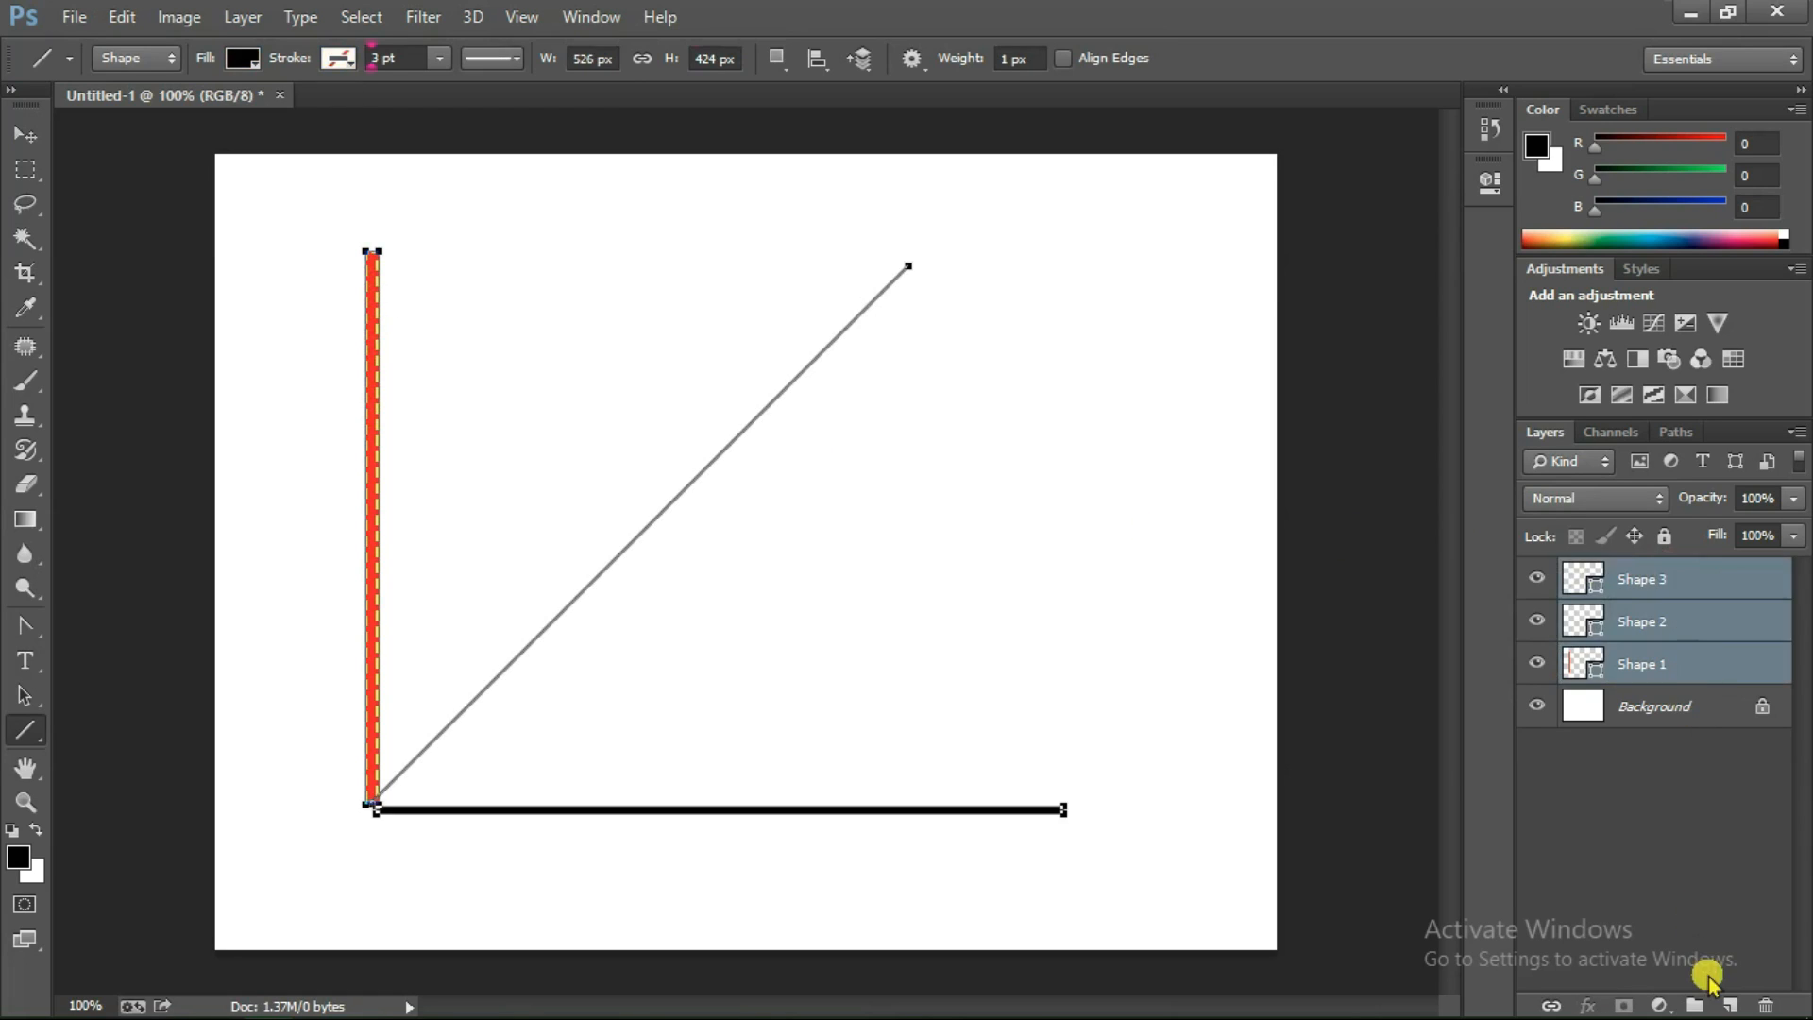
click(1765, 1004)
click(856, 398)
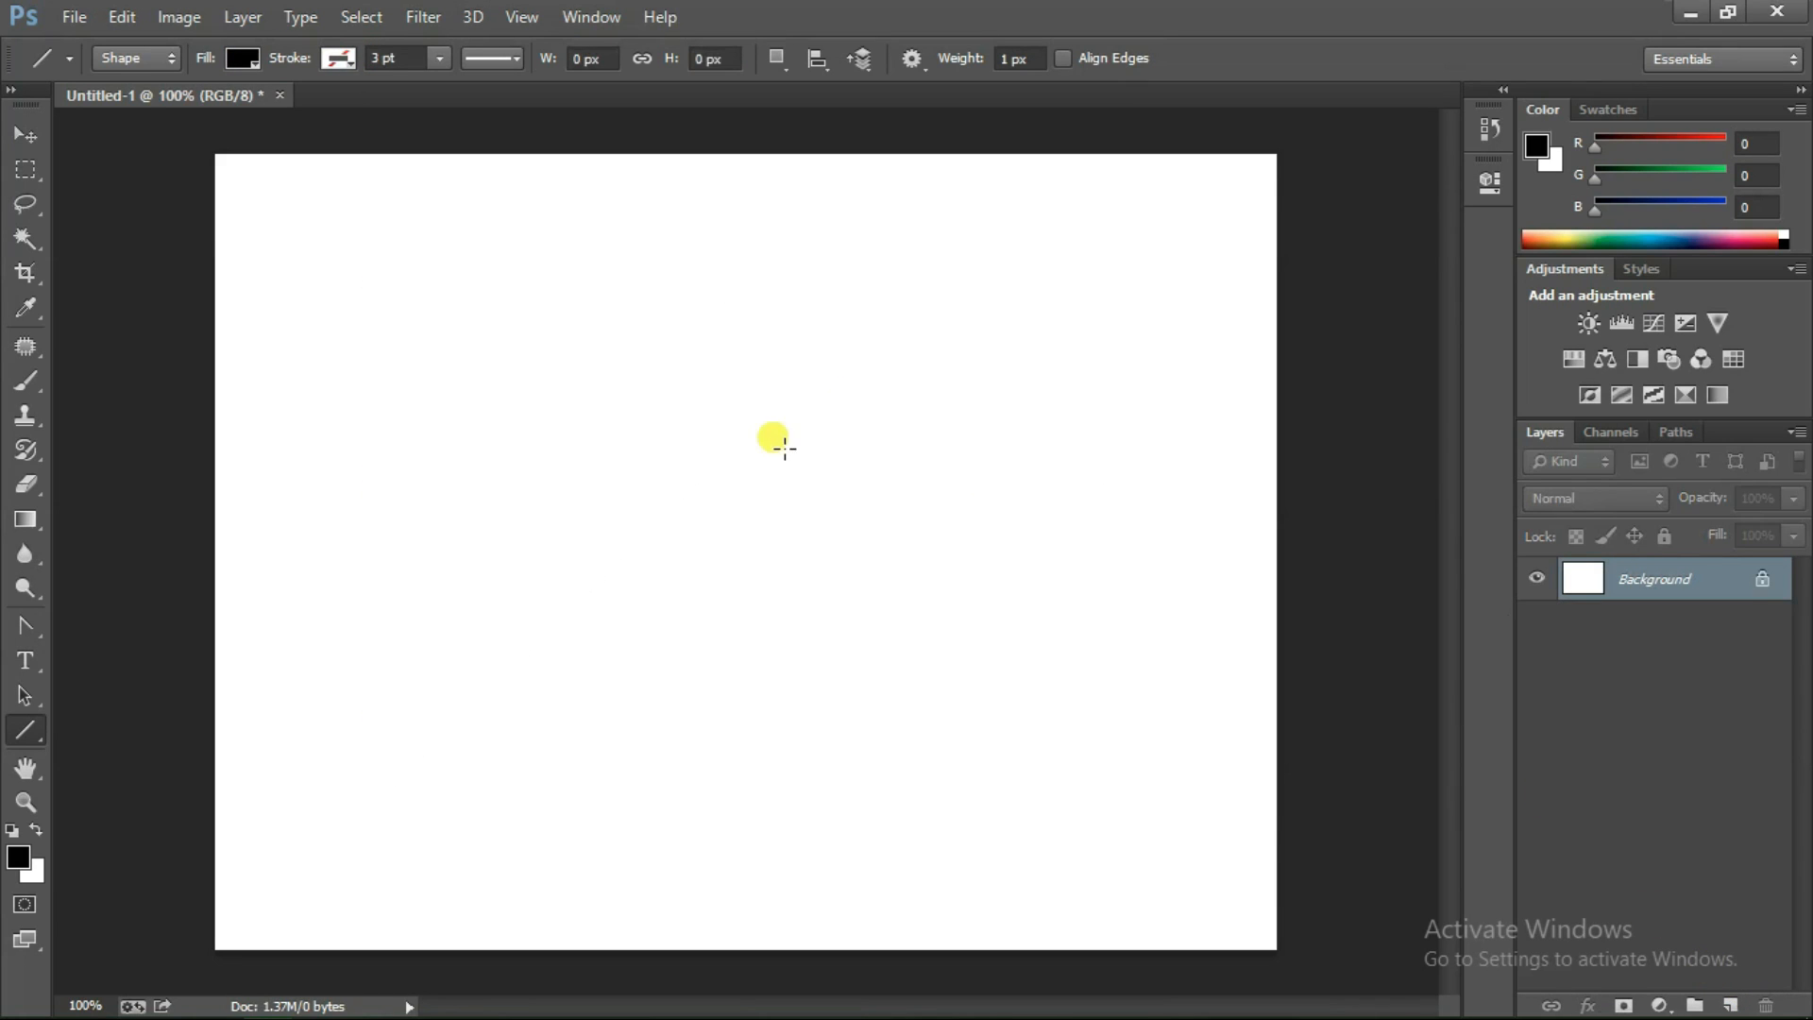
Draw an envelope custom shape about 230 × 136 px in the canvas's upper-left area
right_click(25, 730)
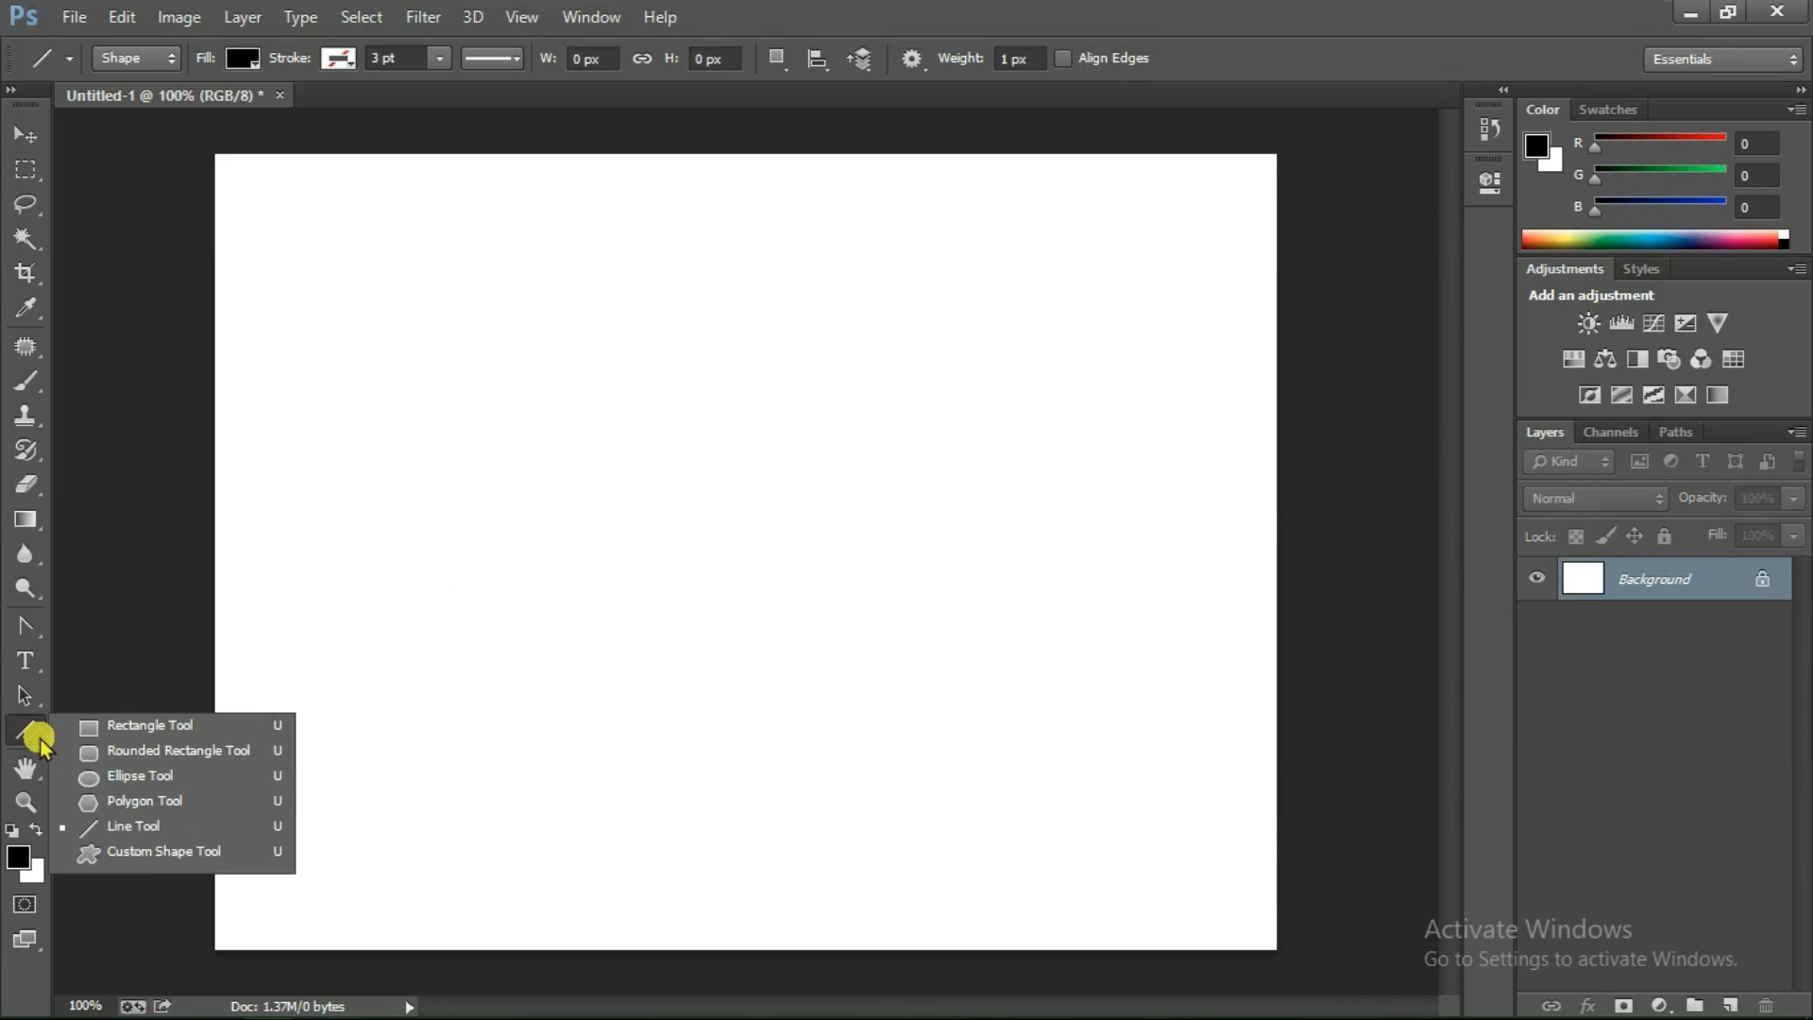
click(219, 853)
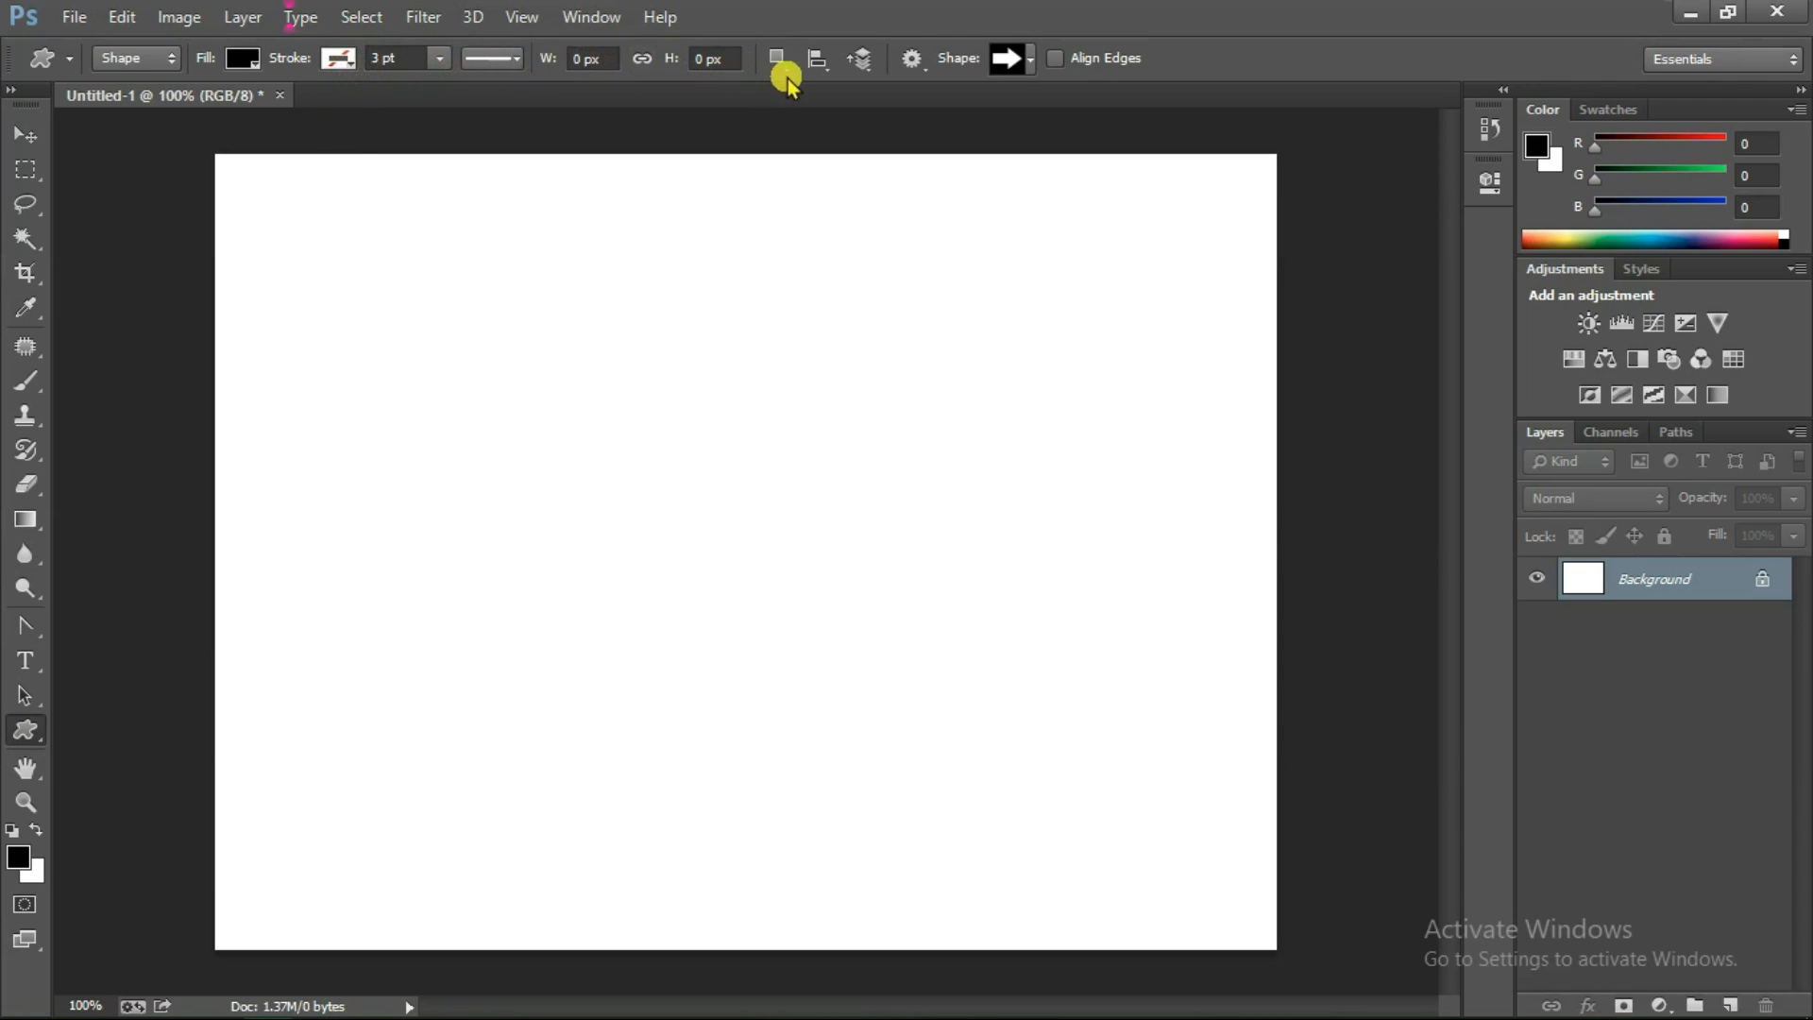
click(1001, 62)
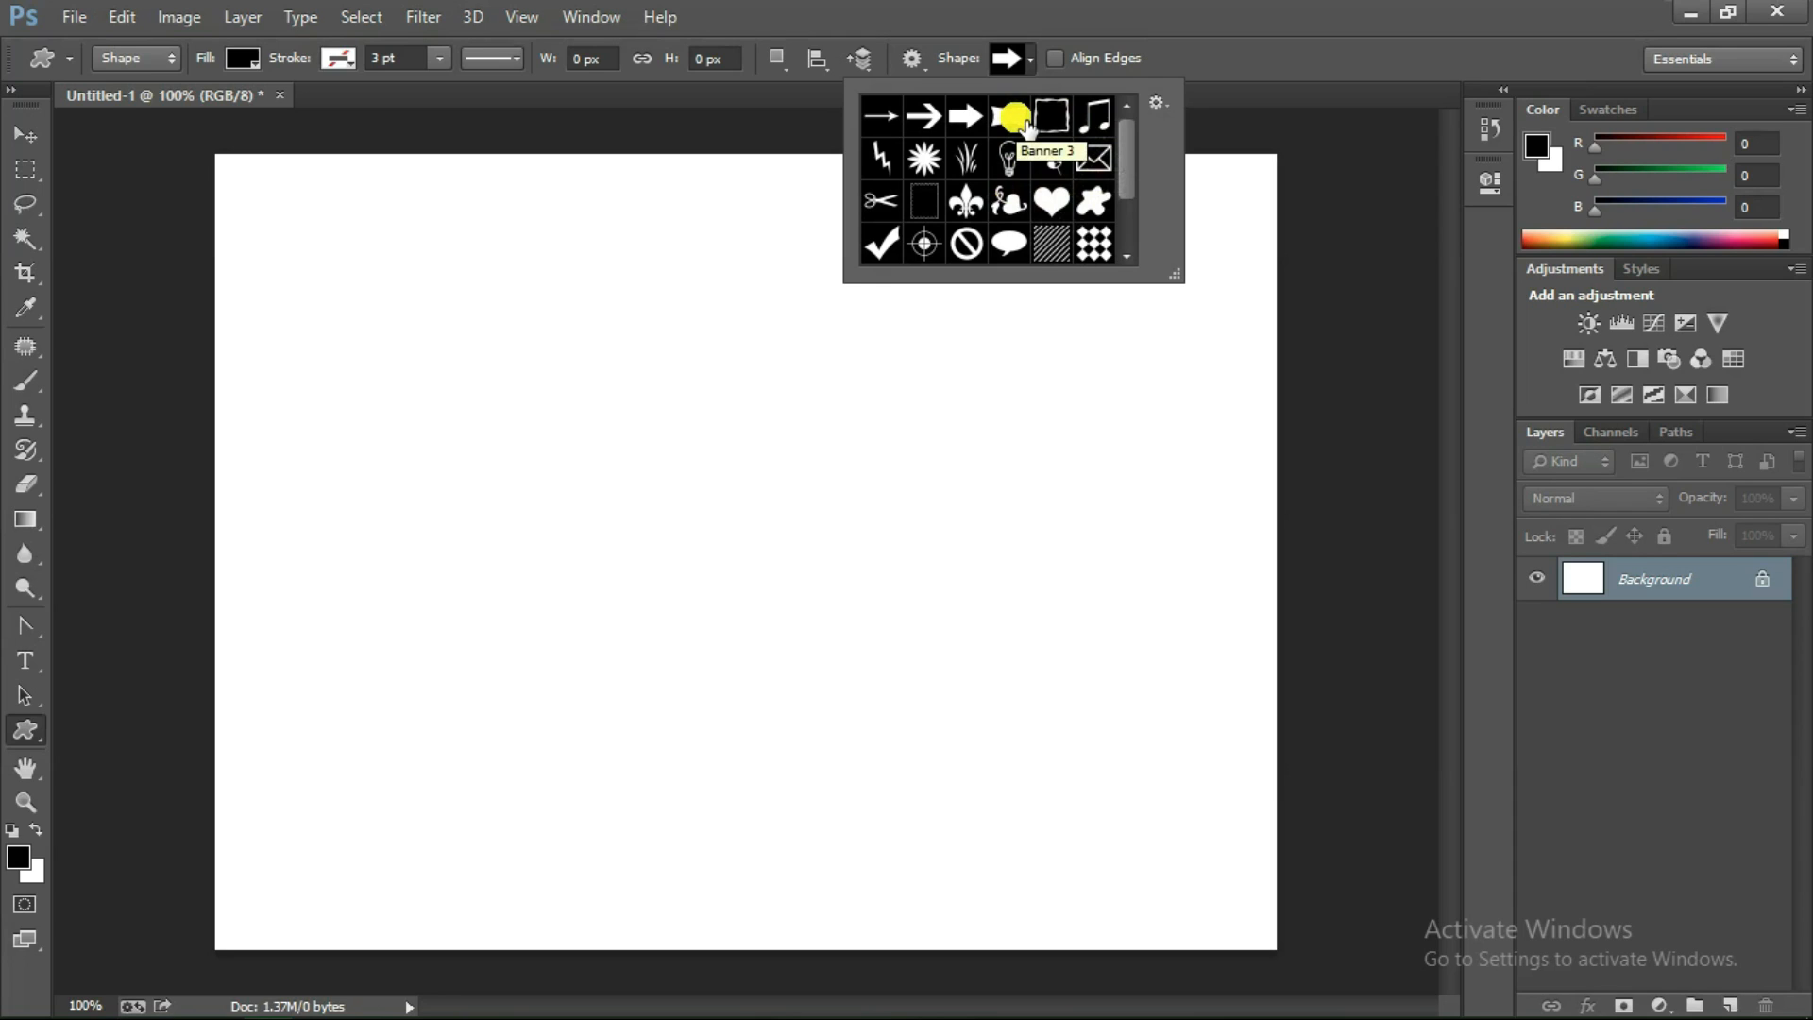
double_click(1107, 170)
mouse_move(303, 243)
mouse_down()
mouse_move(332, 288)
mouse_move(585, 384)
mouse_move(599, 409)
mouse_up()
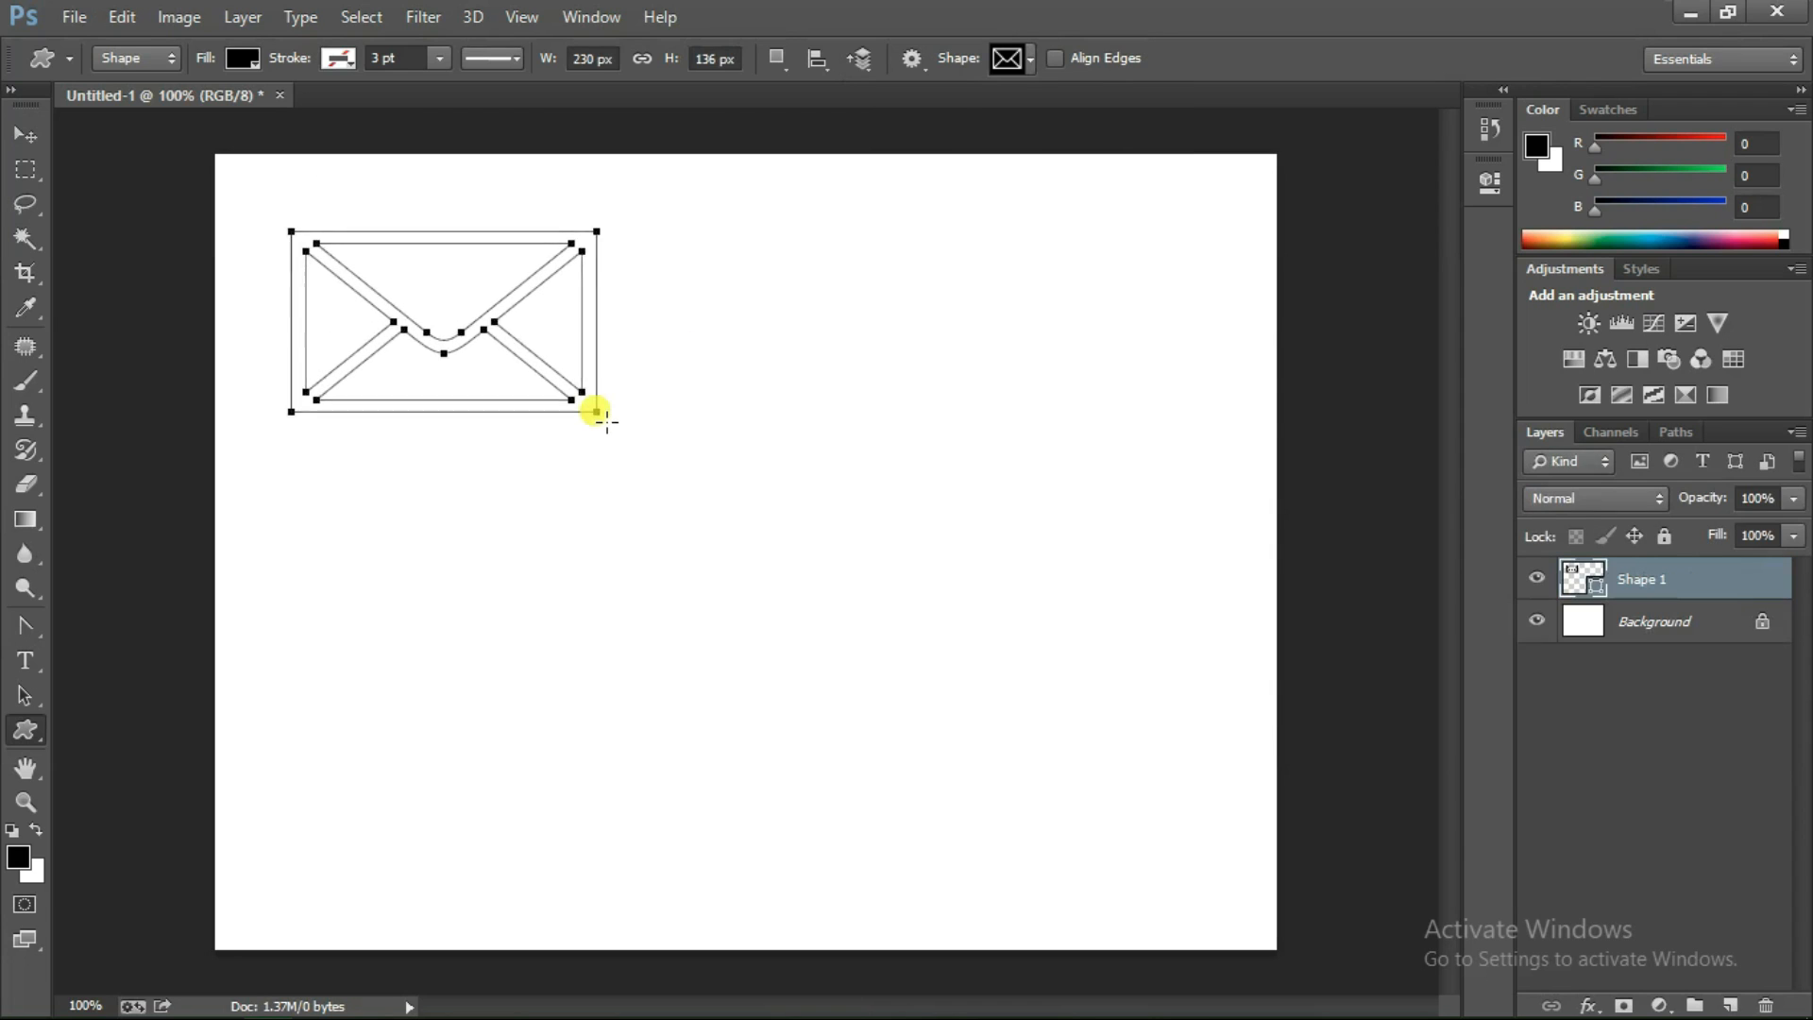
Draw a Flower 5 custom shape about 261 × 256 px below the envelope
click(1018, 62)
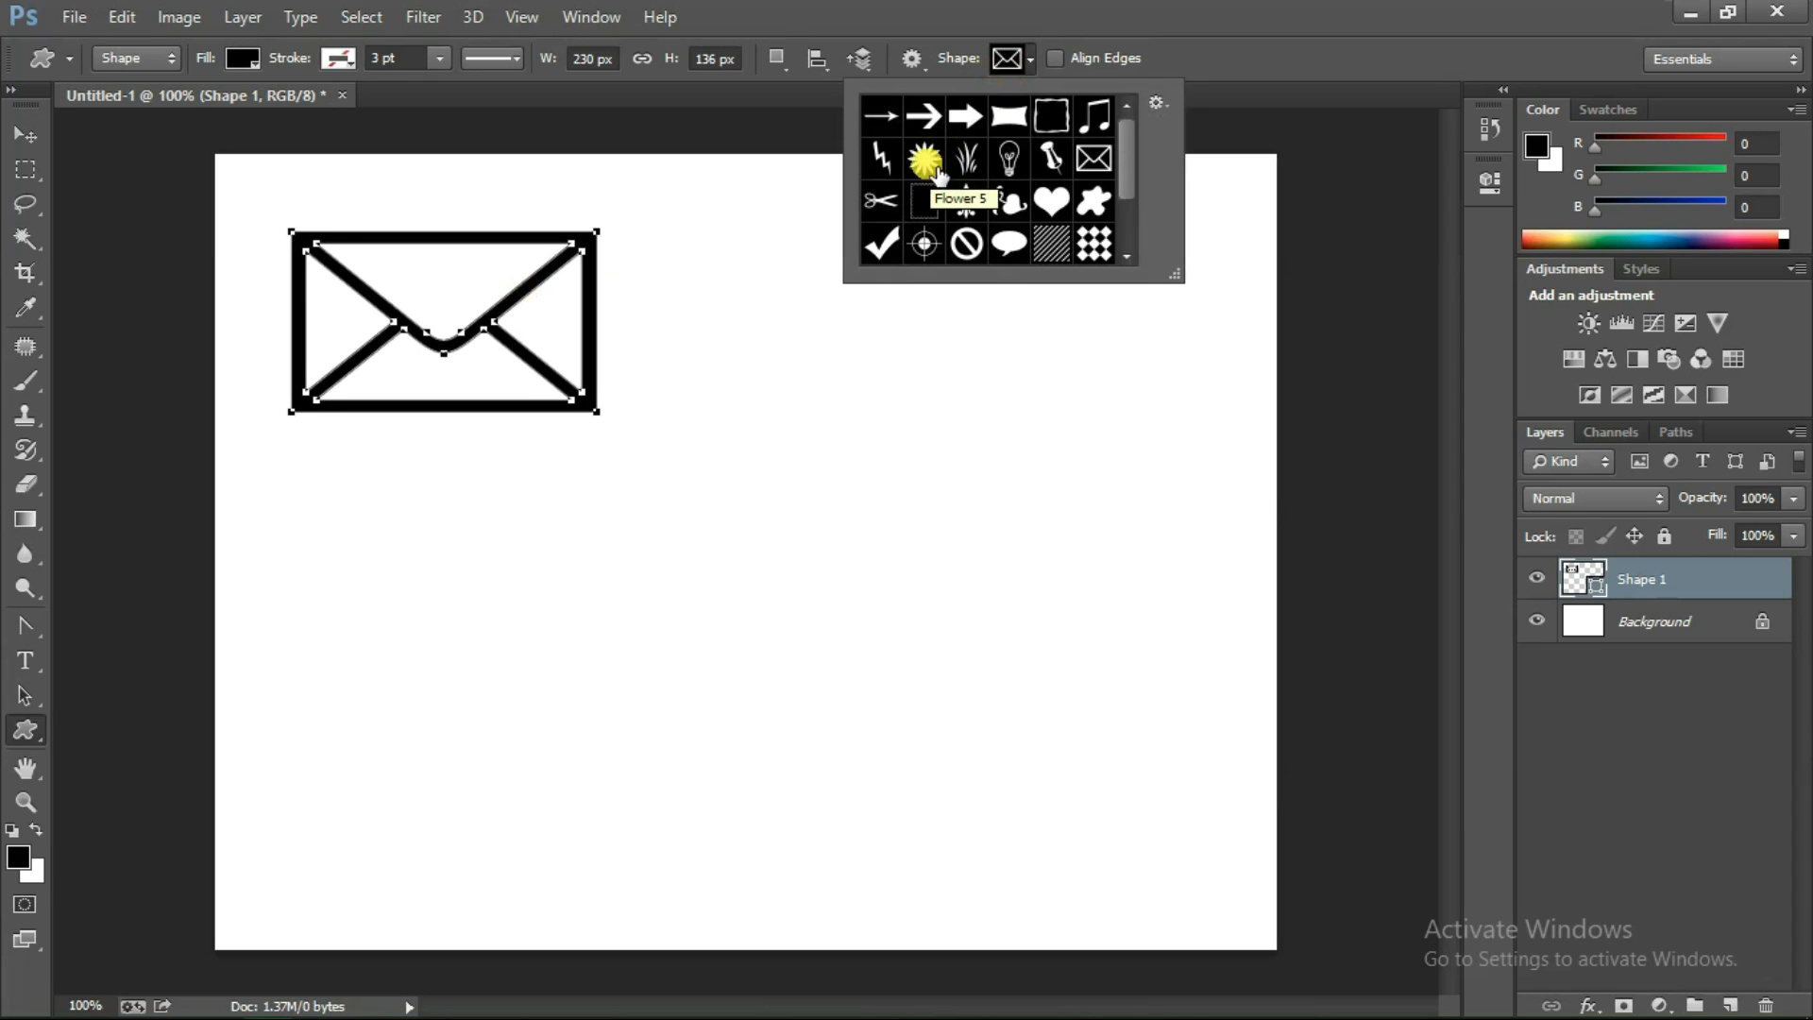
click(936, 172)
click(303, 579)
drag(302, 563, 649, 907)
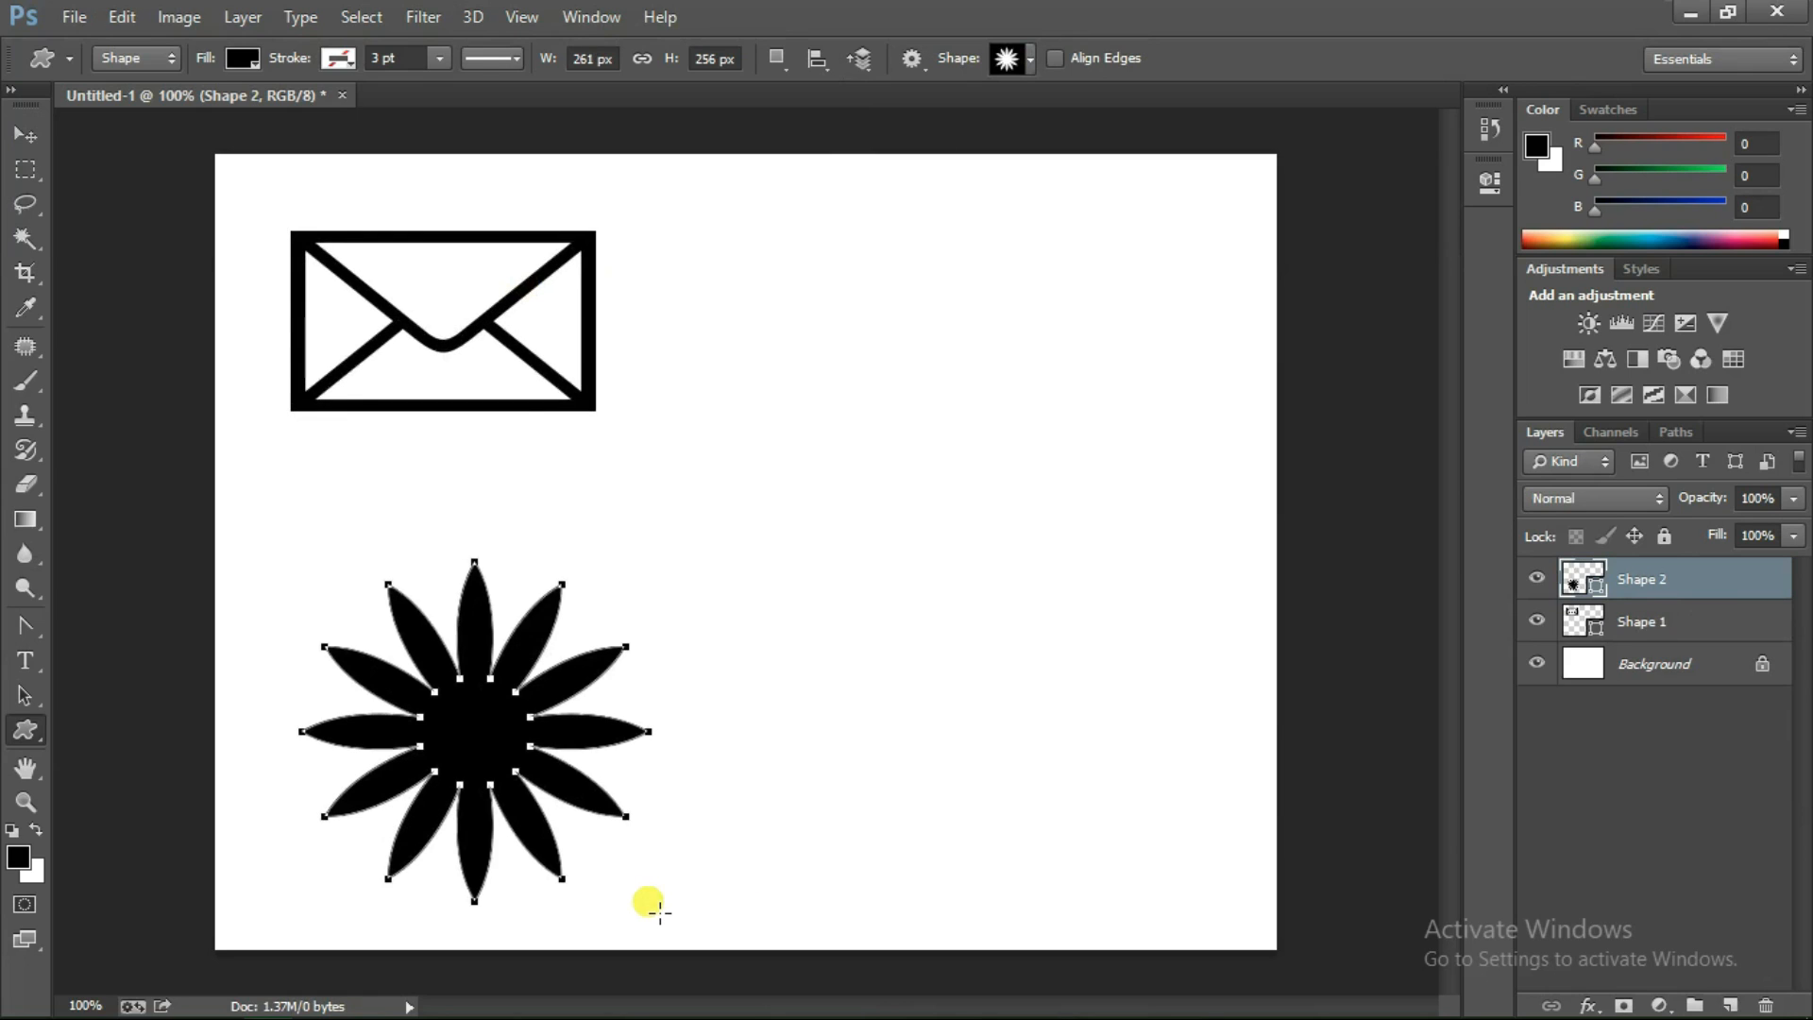
Draw a grass custom shape about 193 × 283 px to the right of the flower
click(1003, 61)
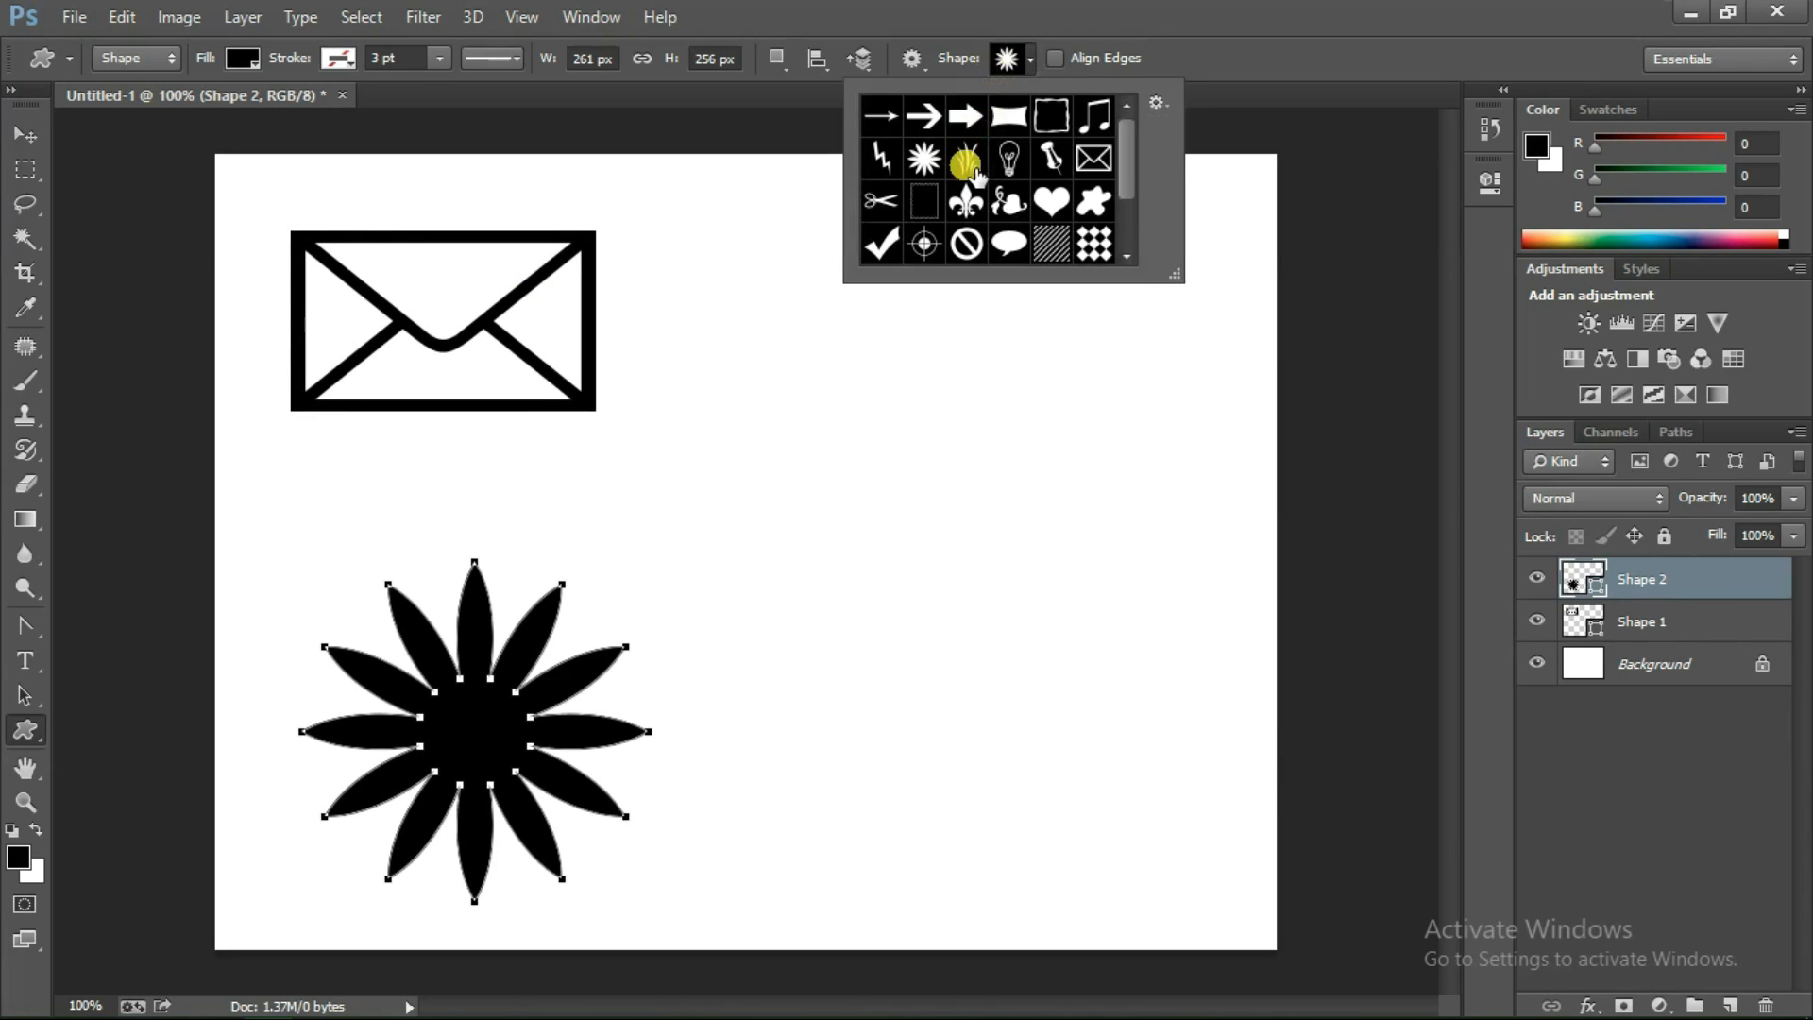
click(972, 170)
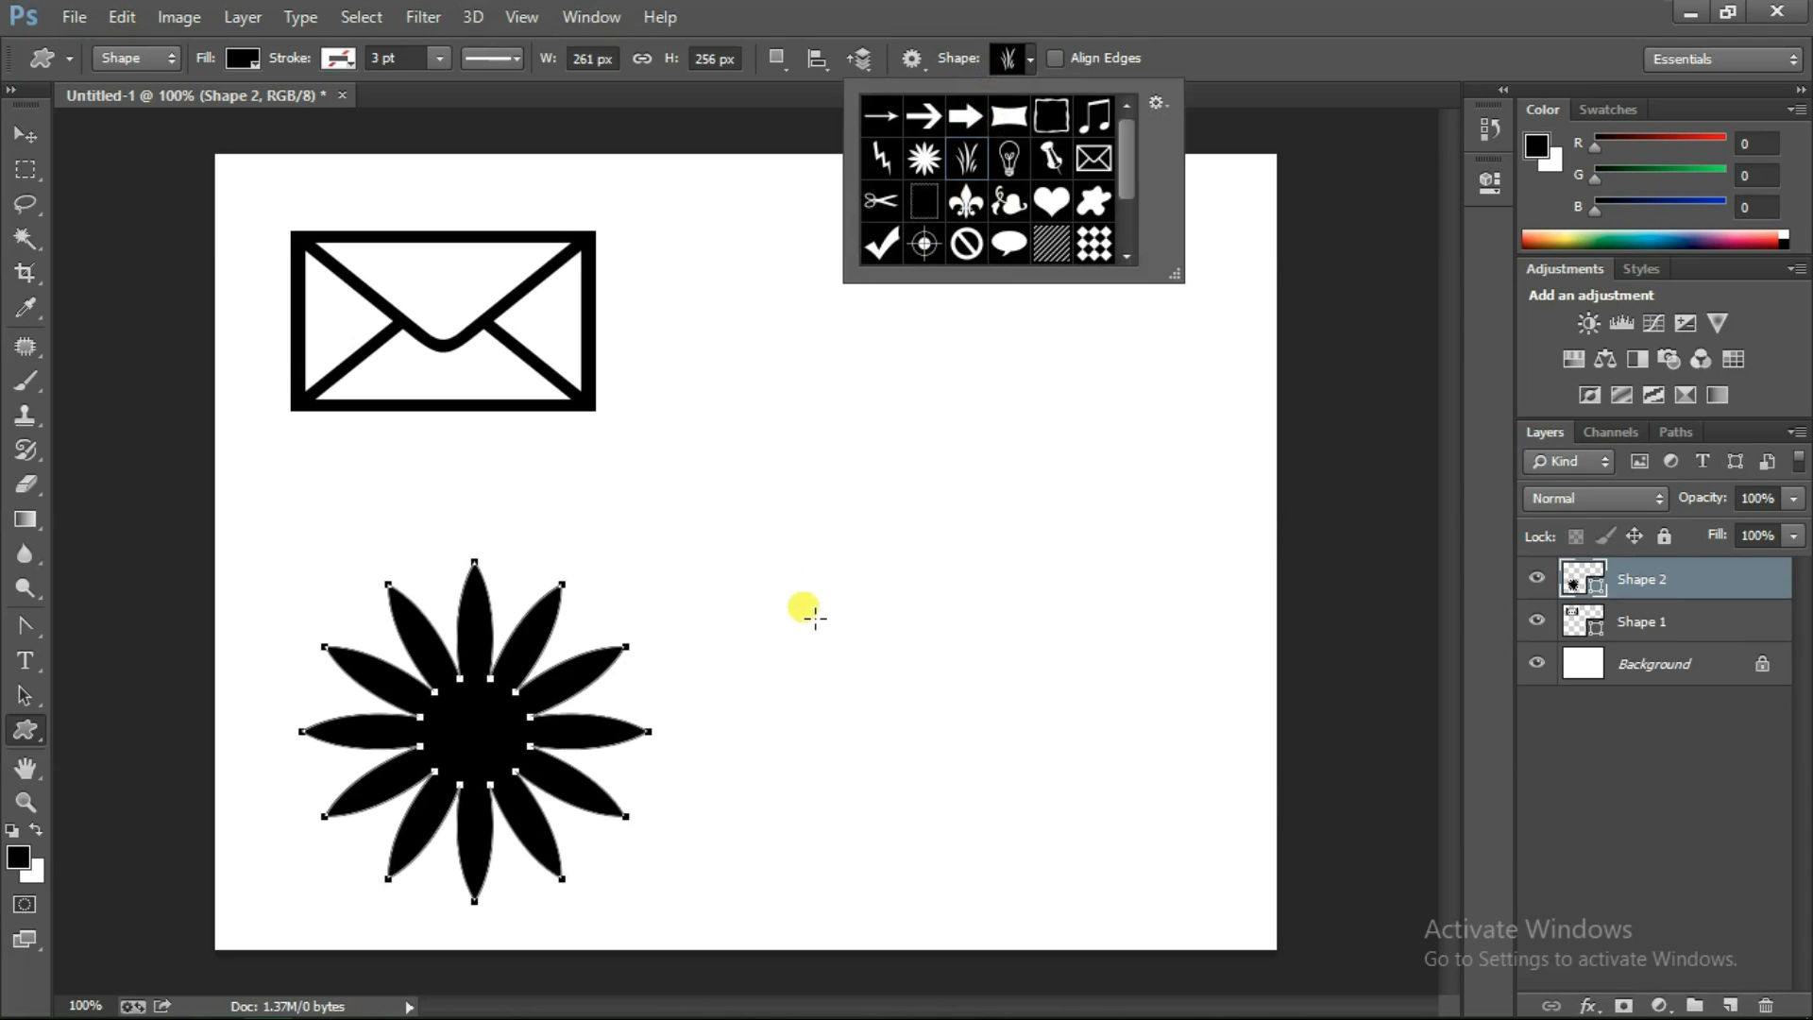
click(820, 576)
drag(820, 576, 1074, 944)
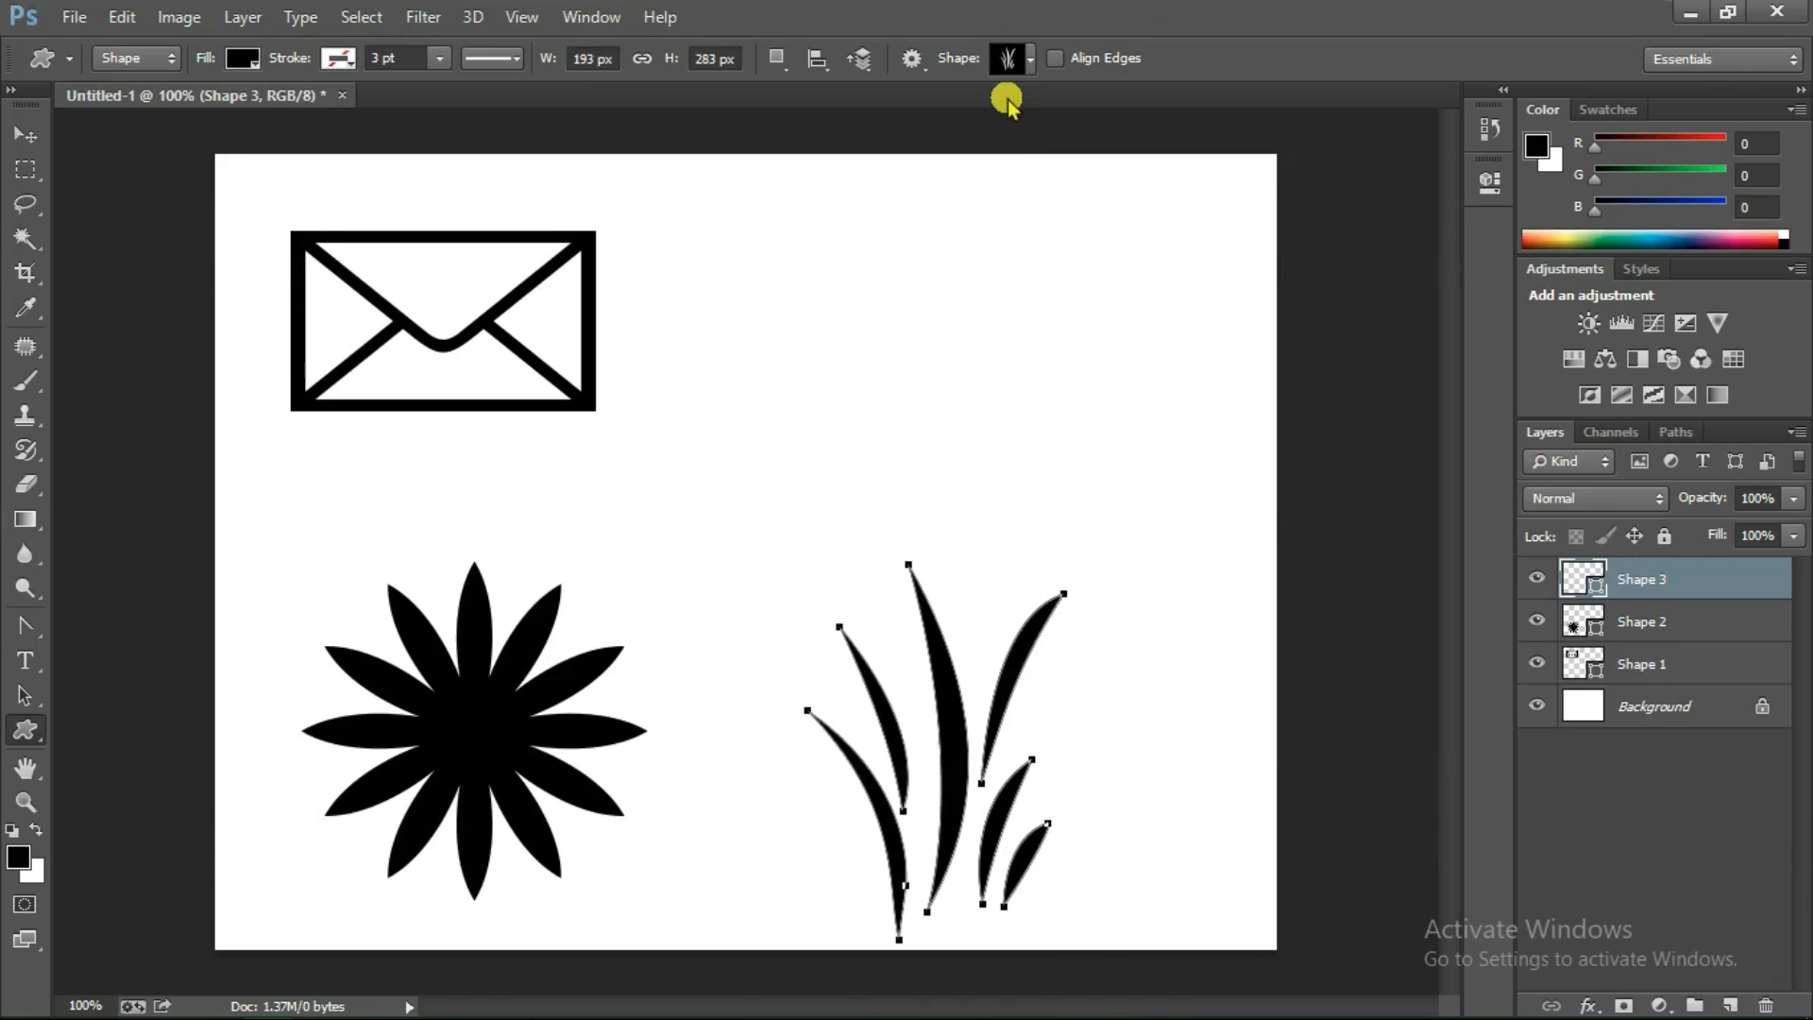
Draw a thick block arrow custom shape about 148 × 106 px above the grass
click(1003, 63)
click(965, 115)
click(1022, 64)
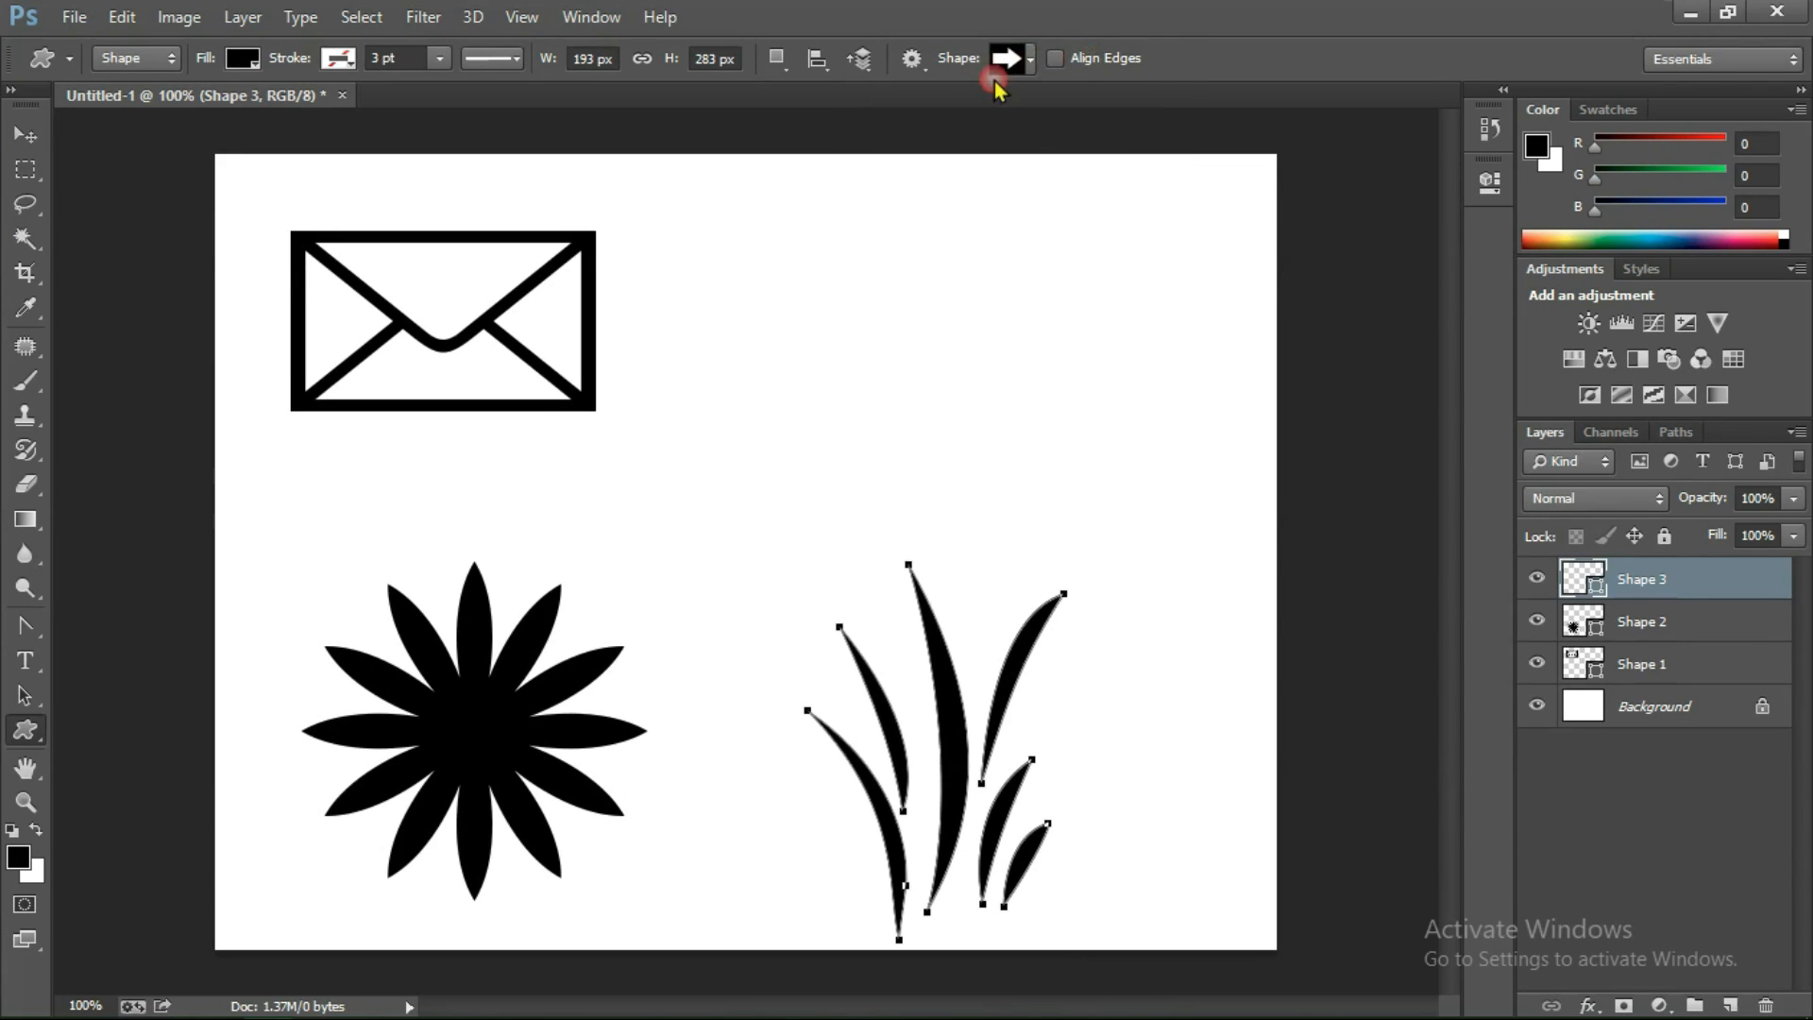
drag(1163, 264, 753, 409)
key(shift)
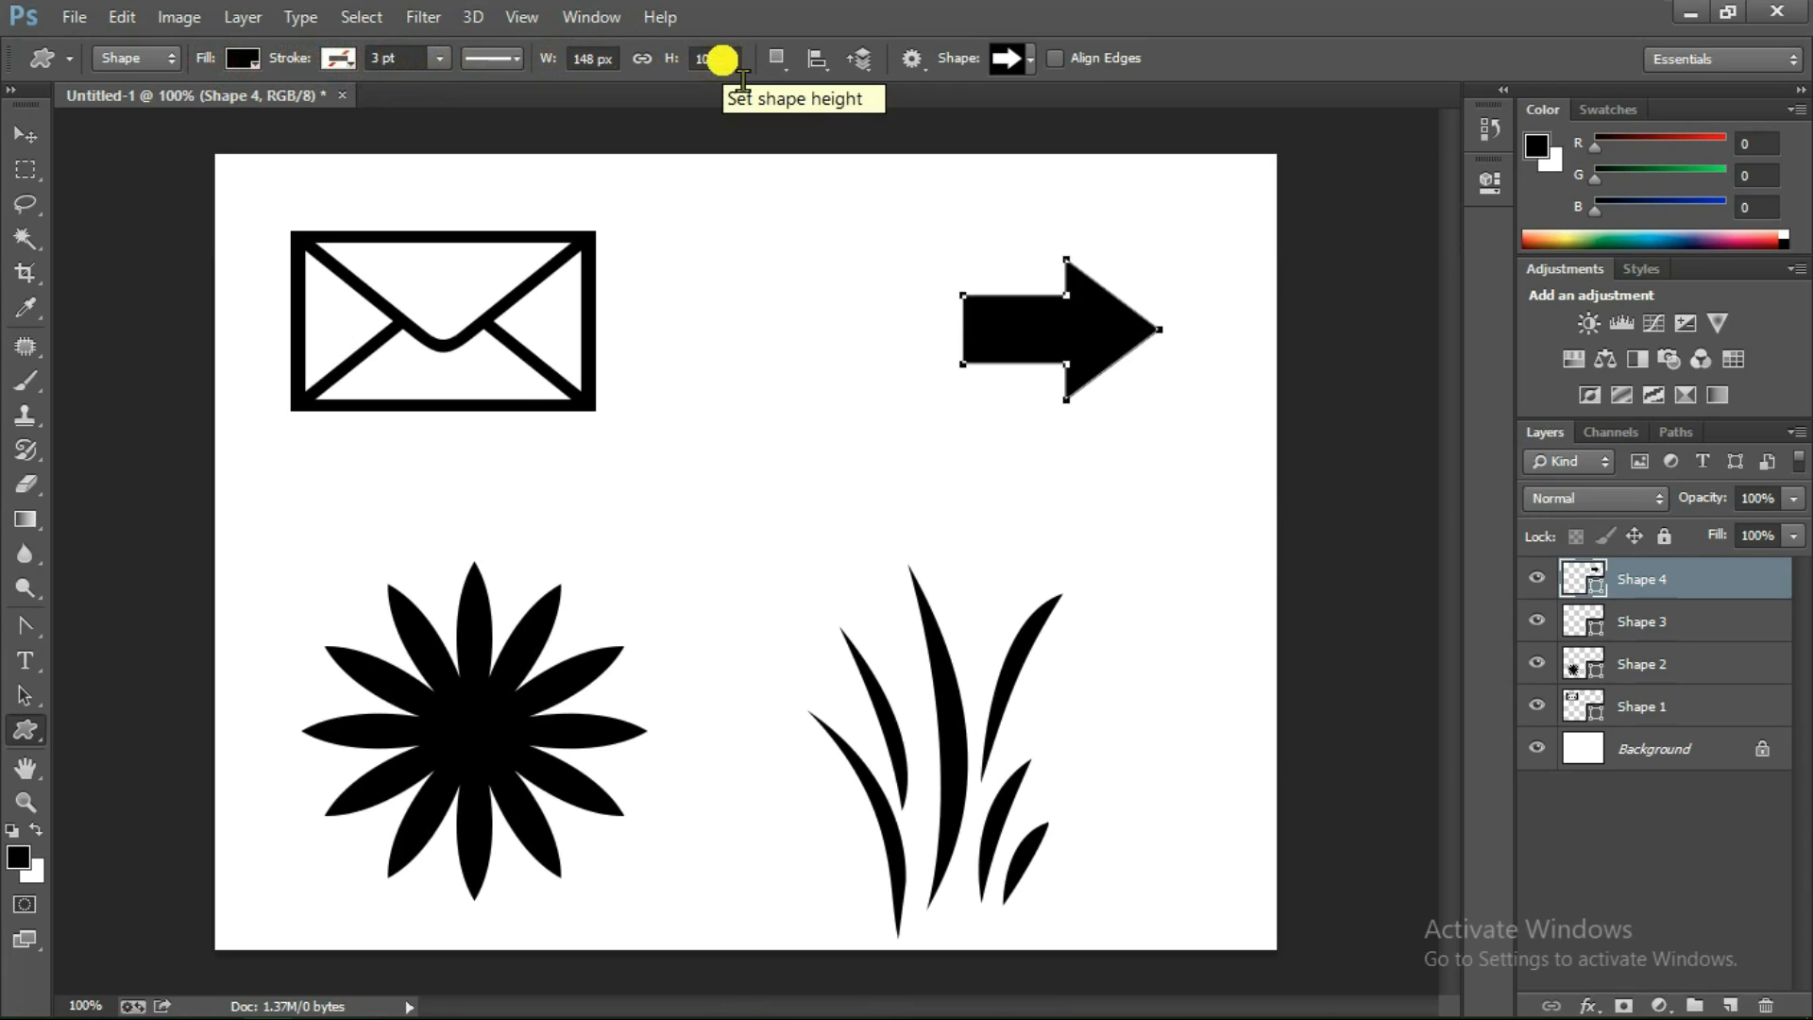
click(1017, 64)
click(1158, 106)
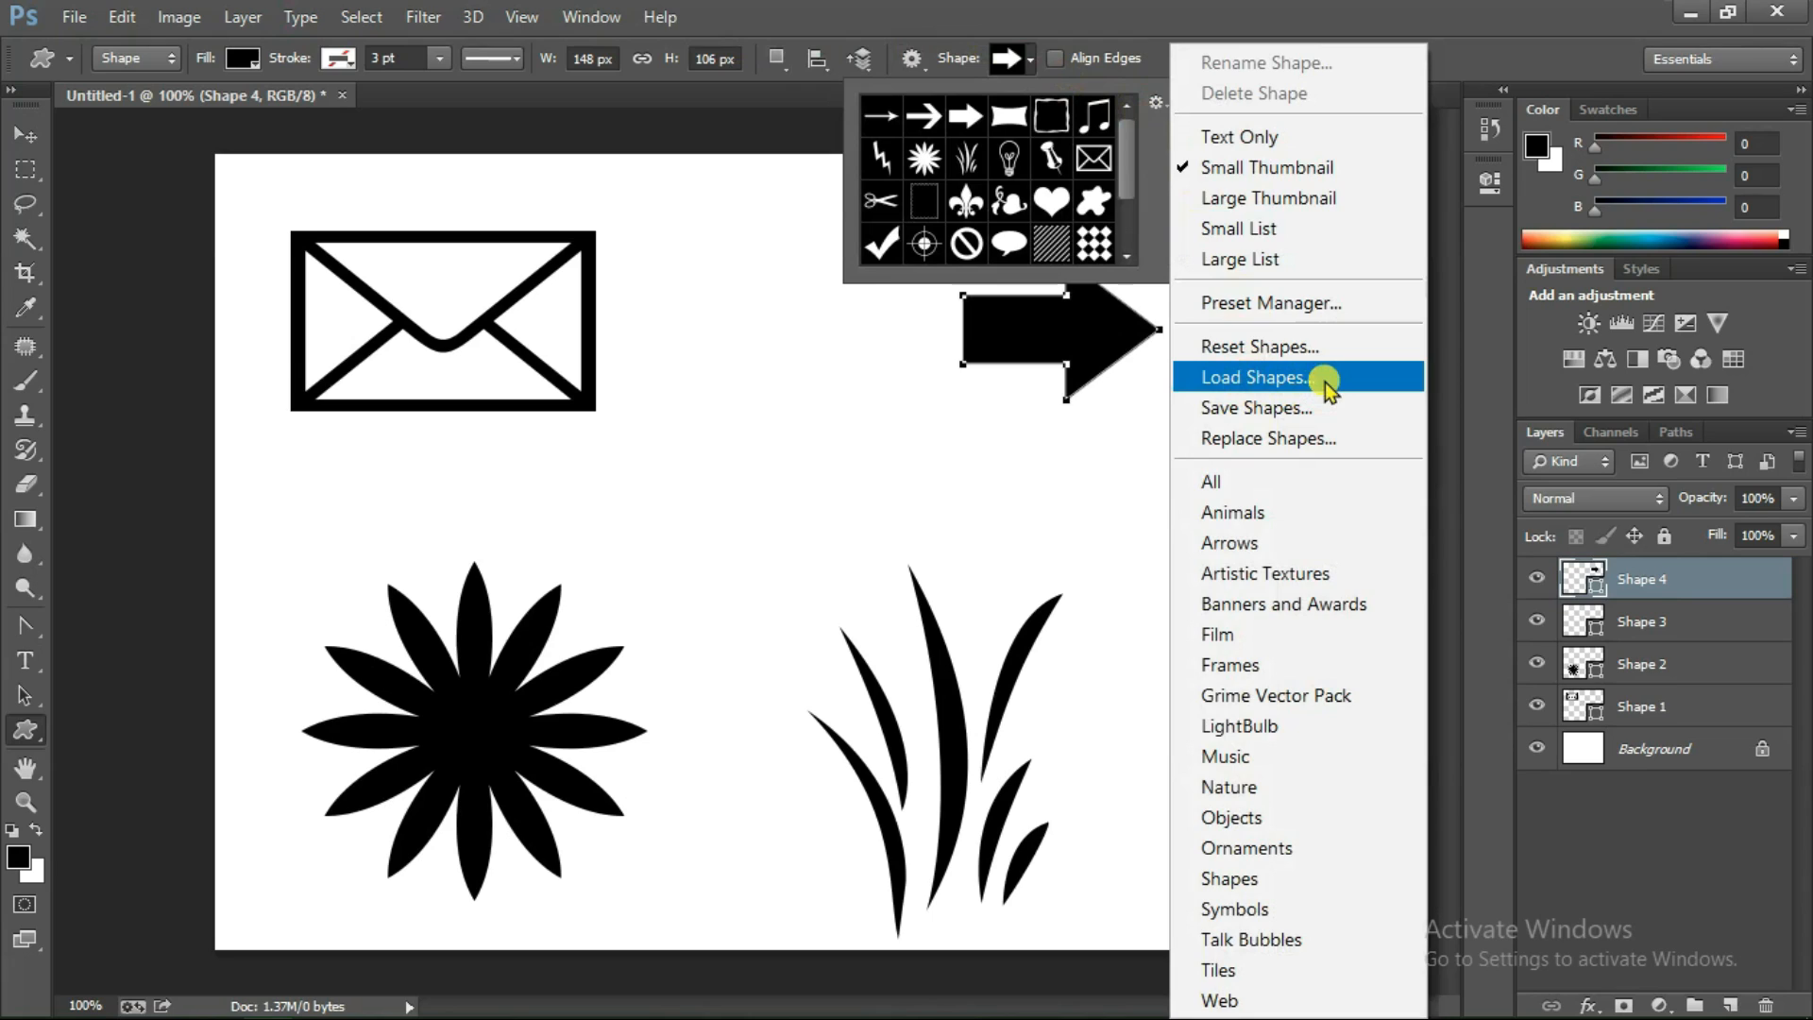
click(1013, 61)
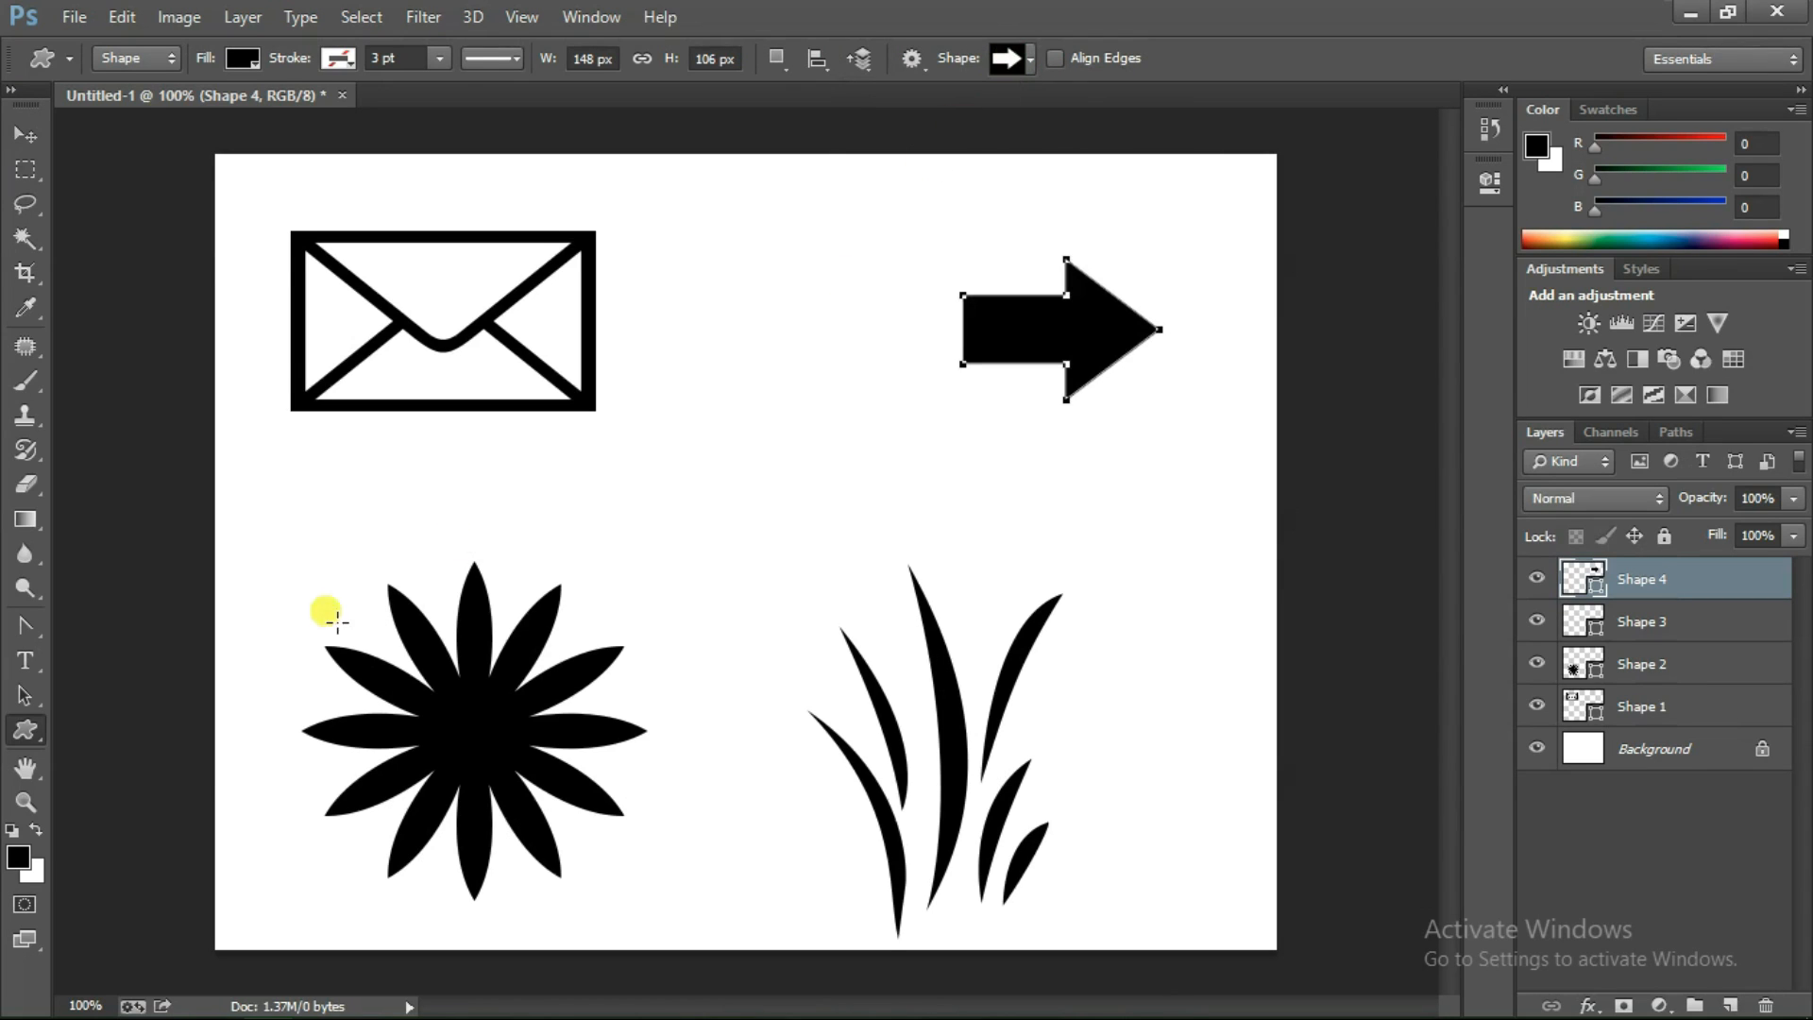
right_click(29, 733)
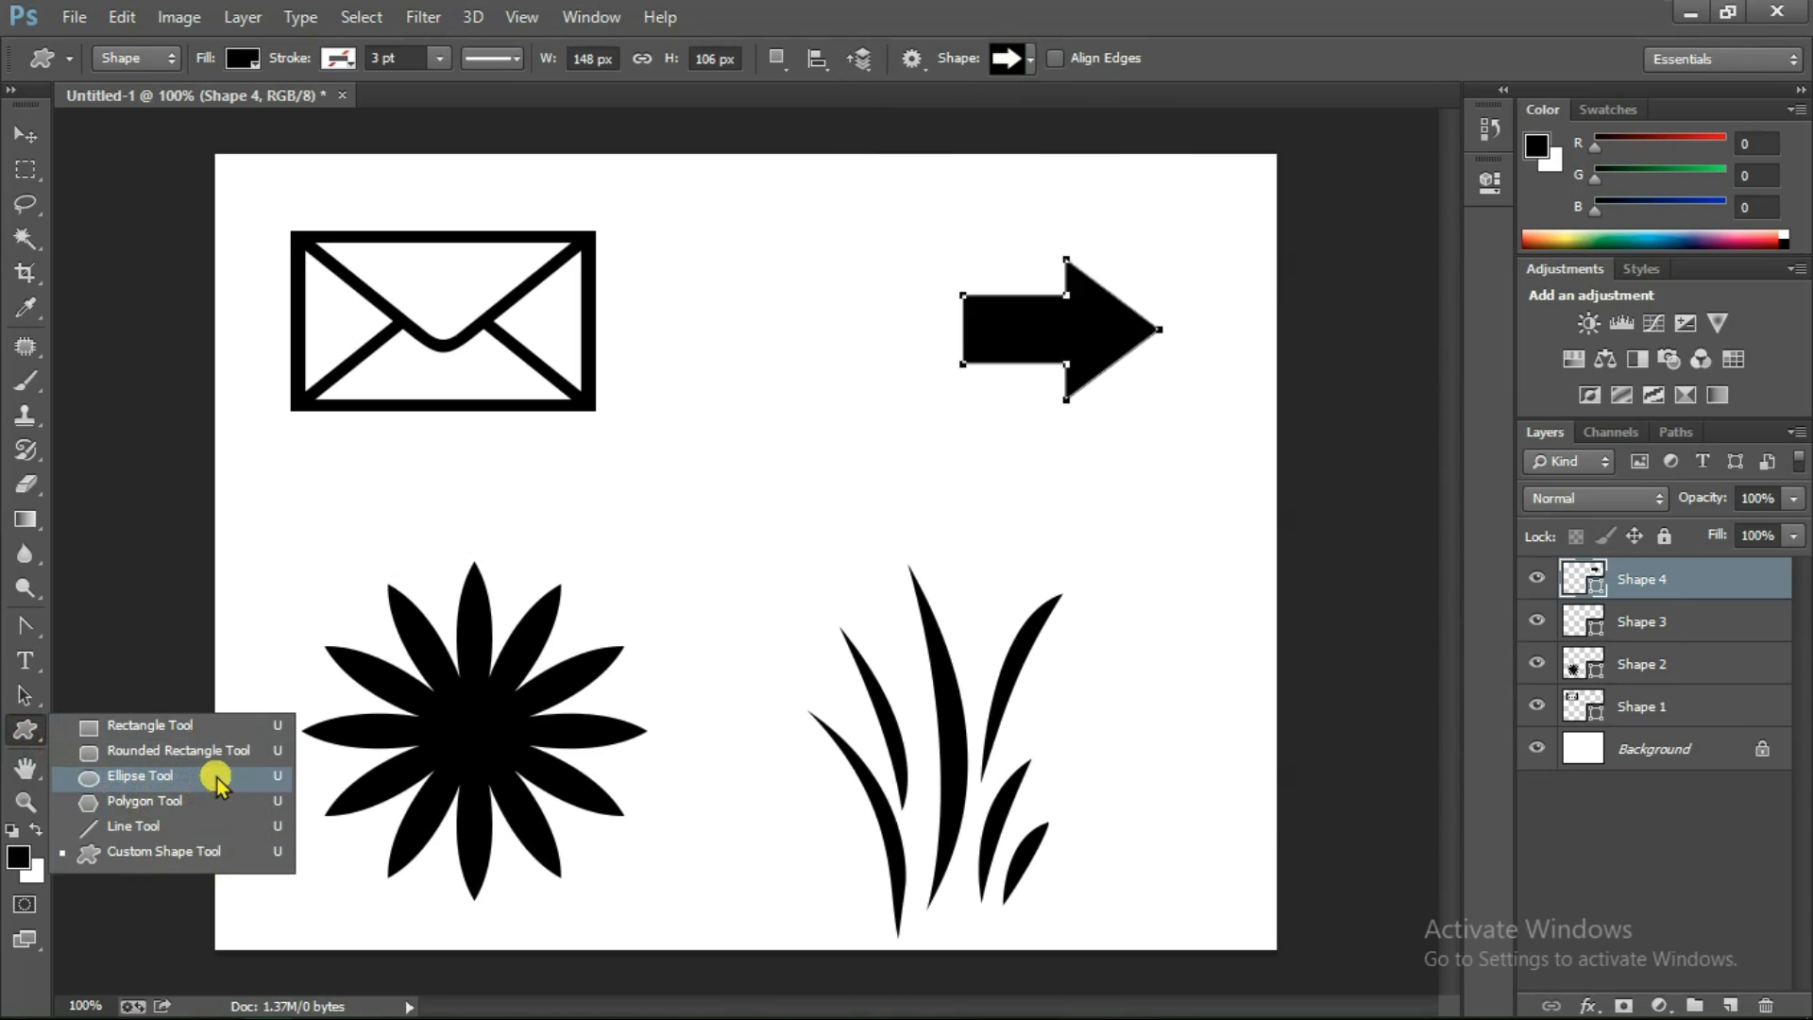
click(243, 727)
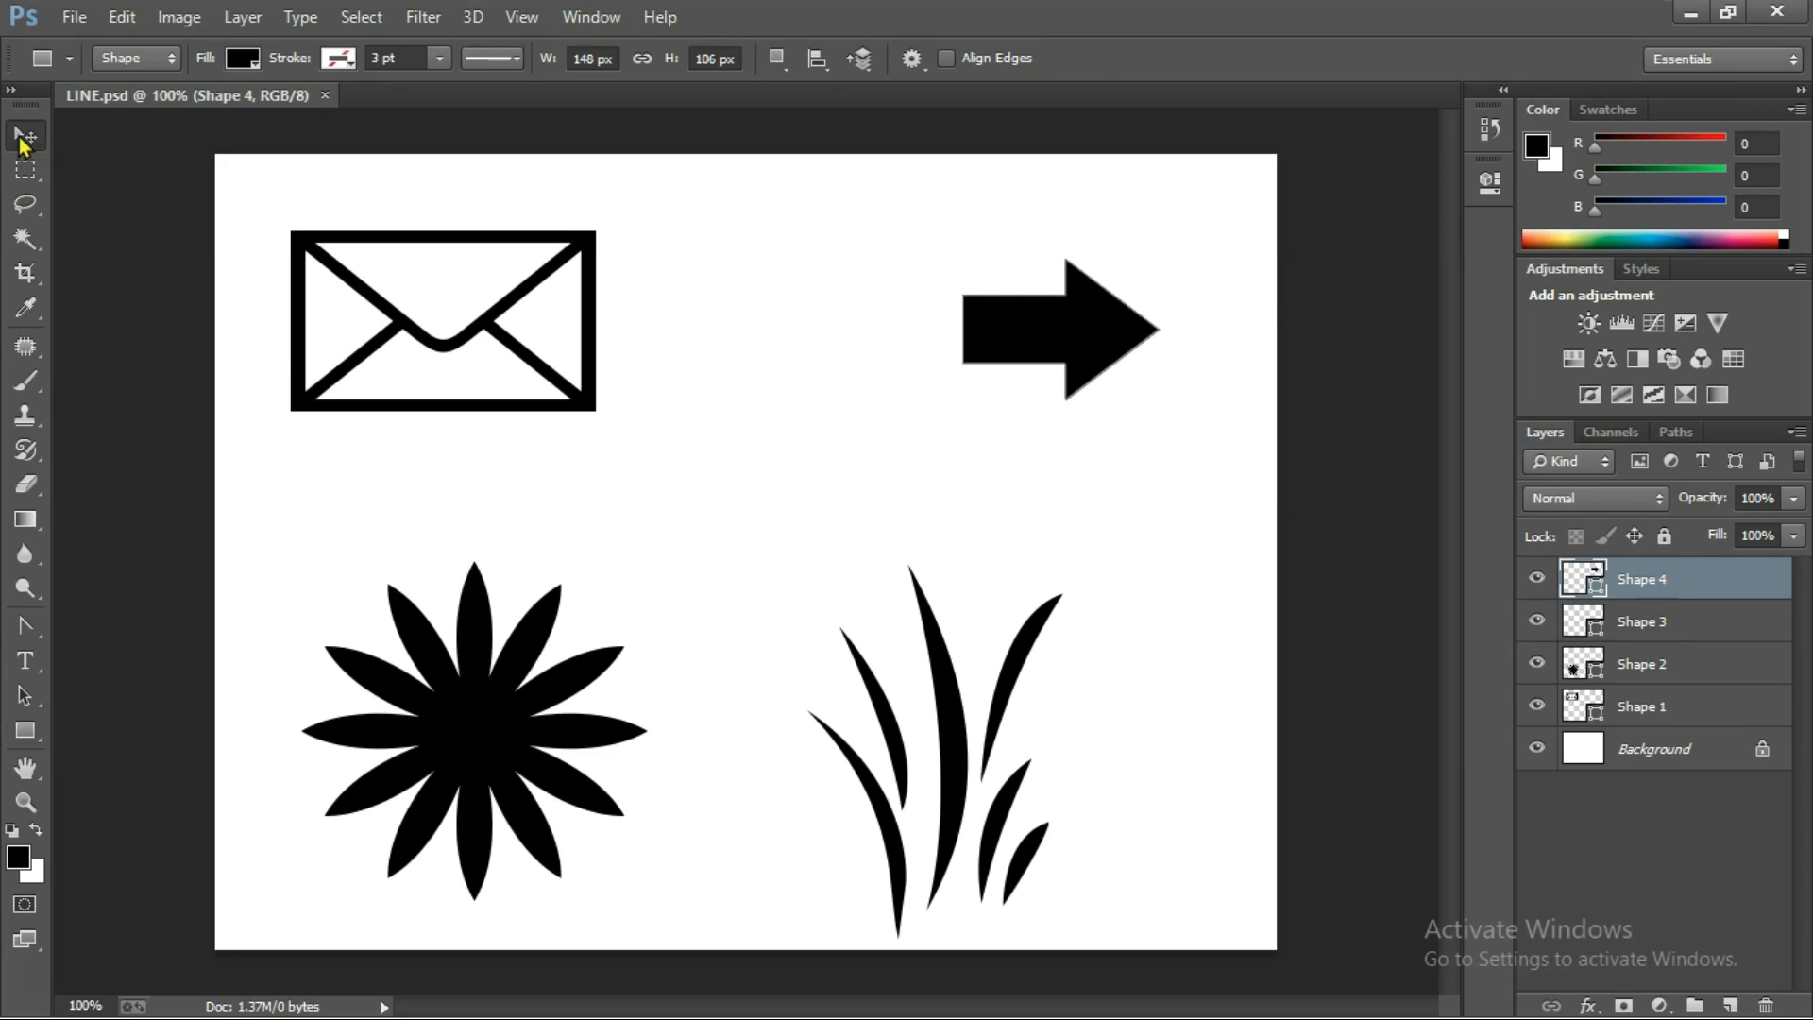
Move the envelope on the Shape 1 layer slightly down and right with the Move tool and undo the move
click(19, 135)
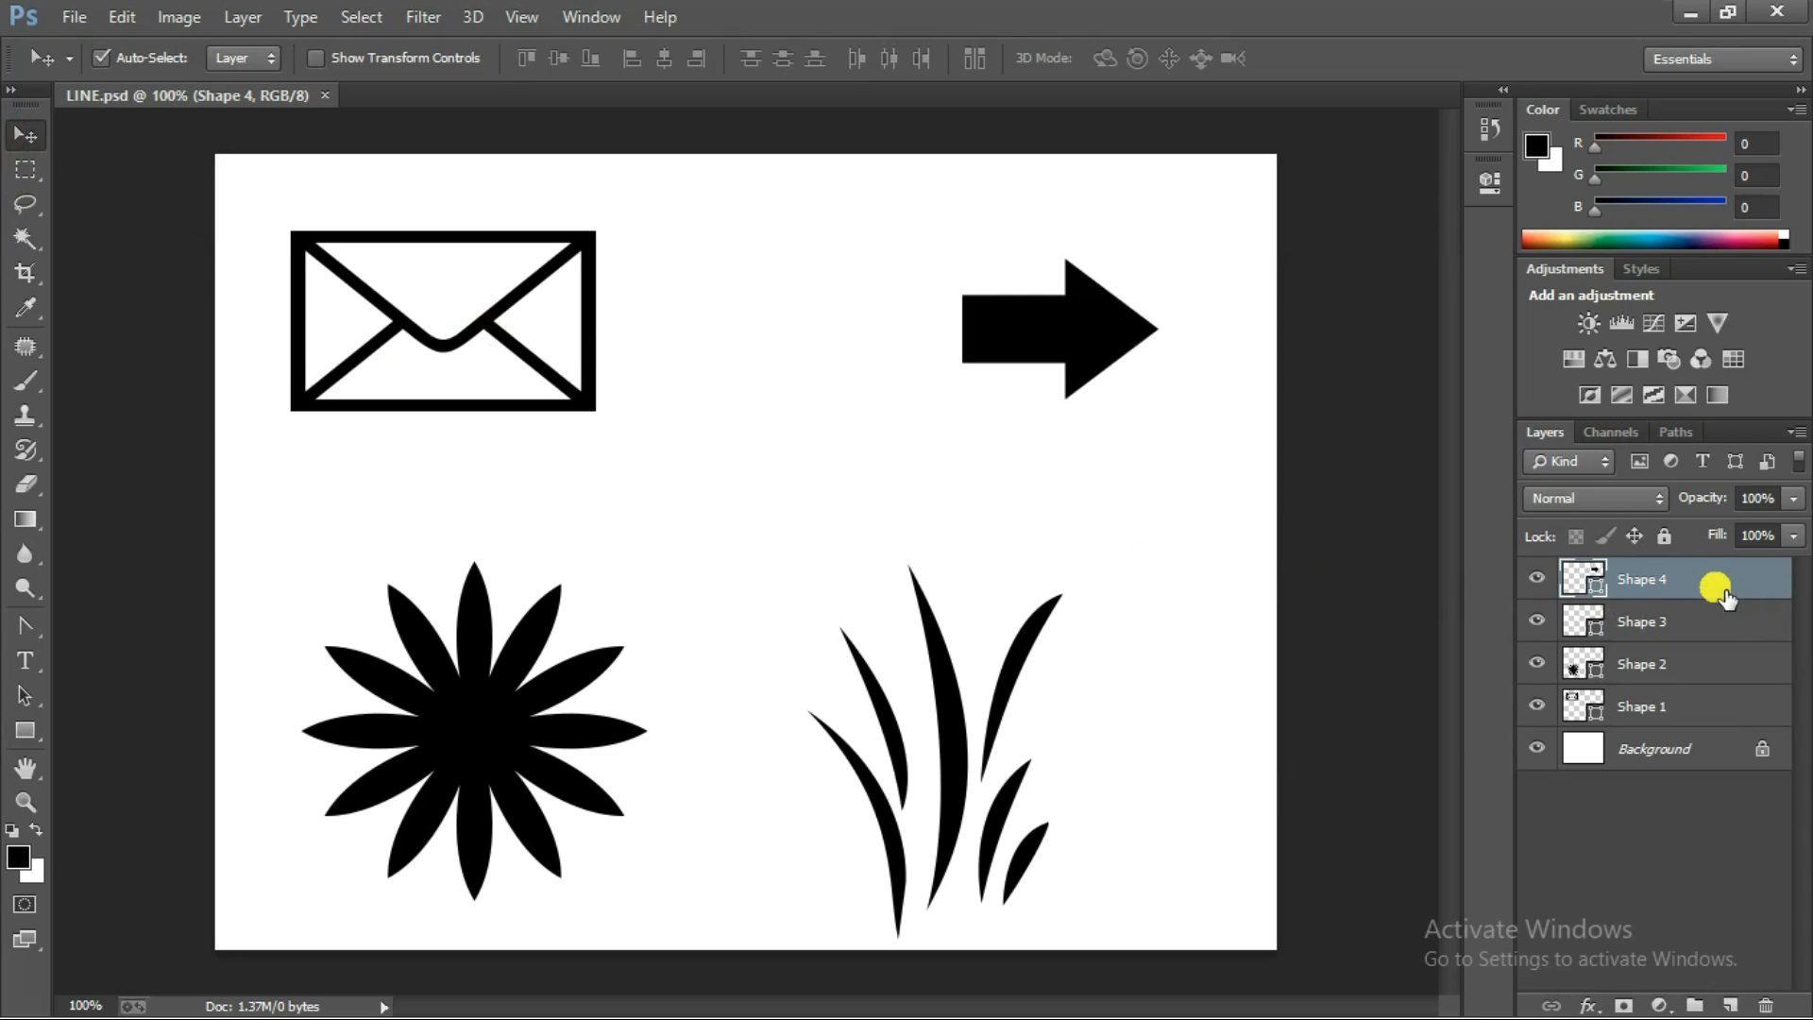
click(1719, 713)
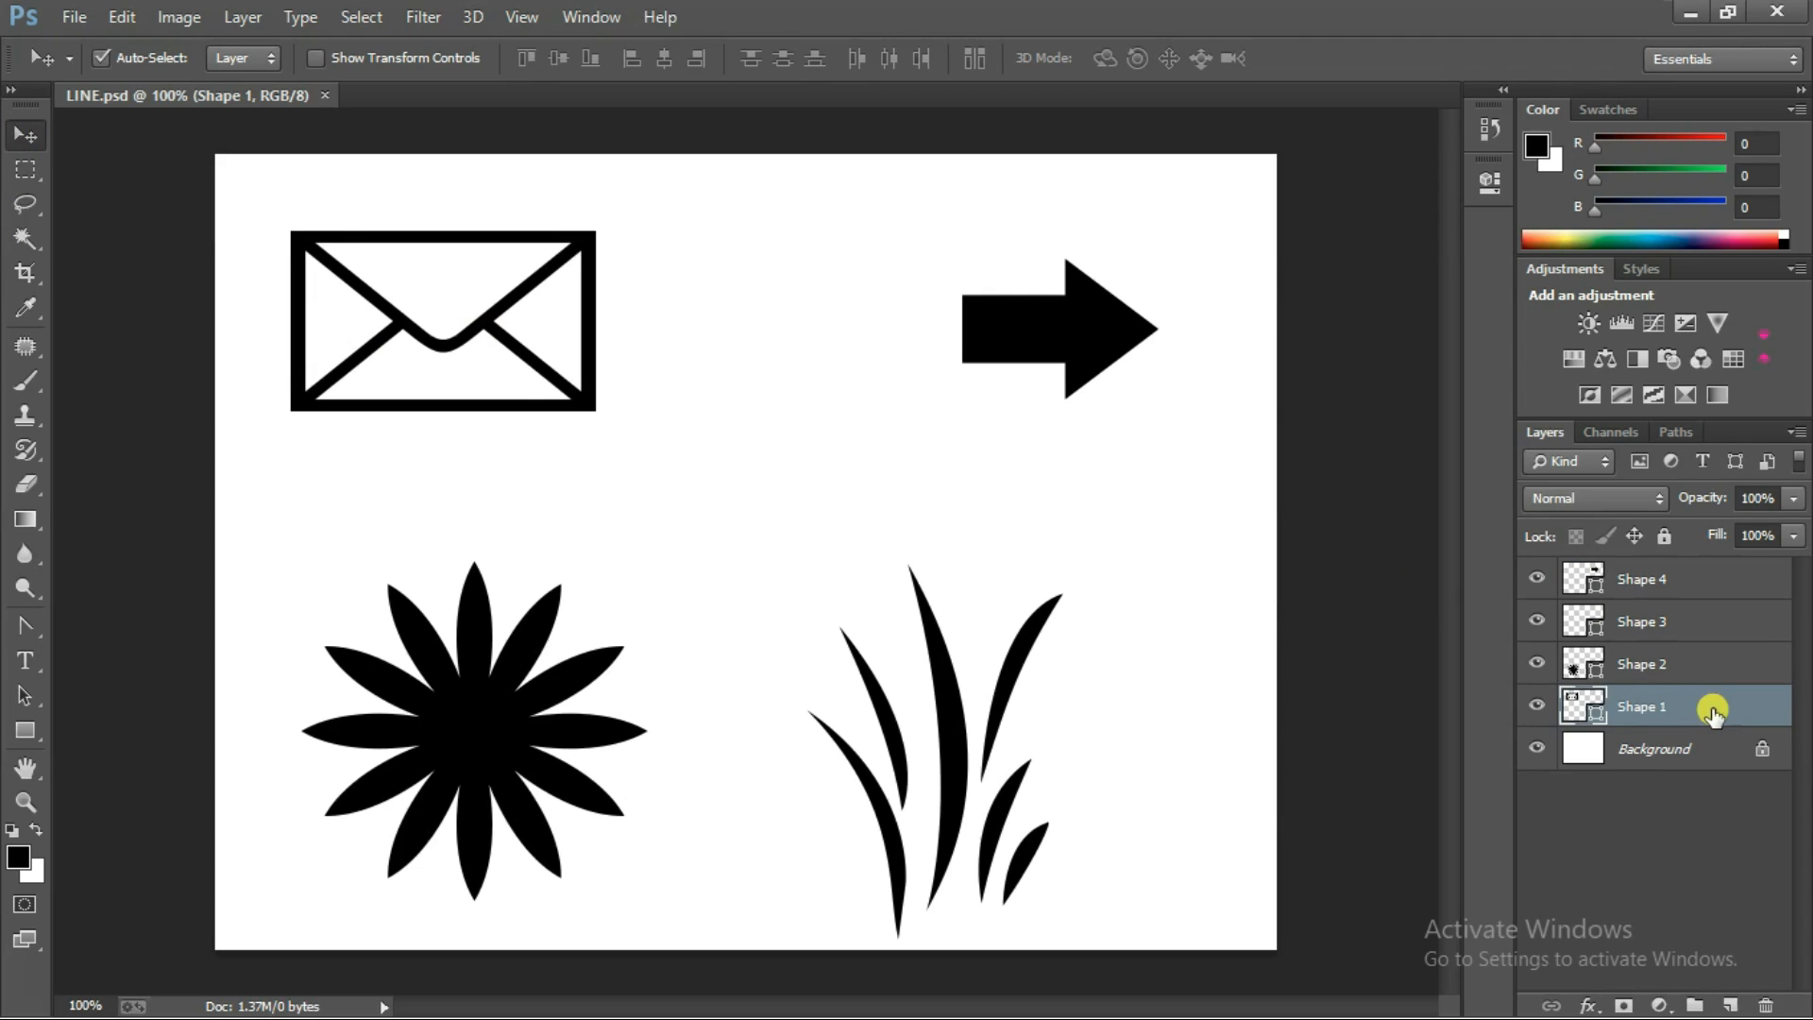
drag(480, 382, 534, 354)
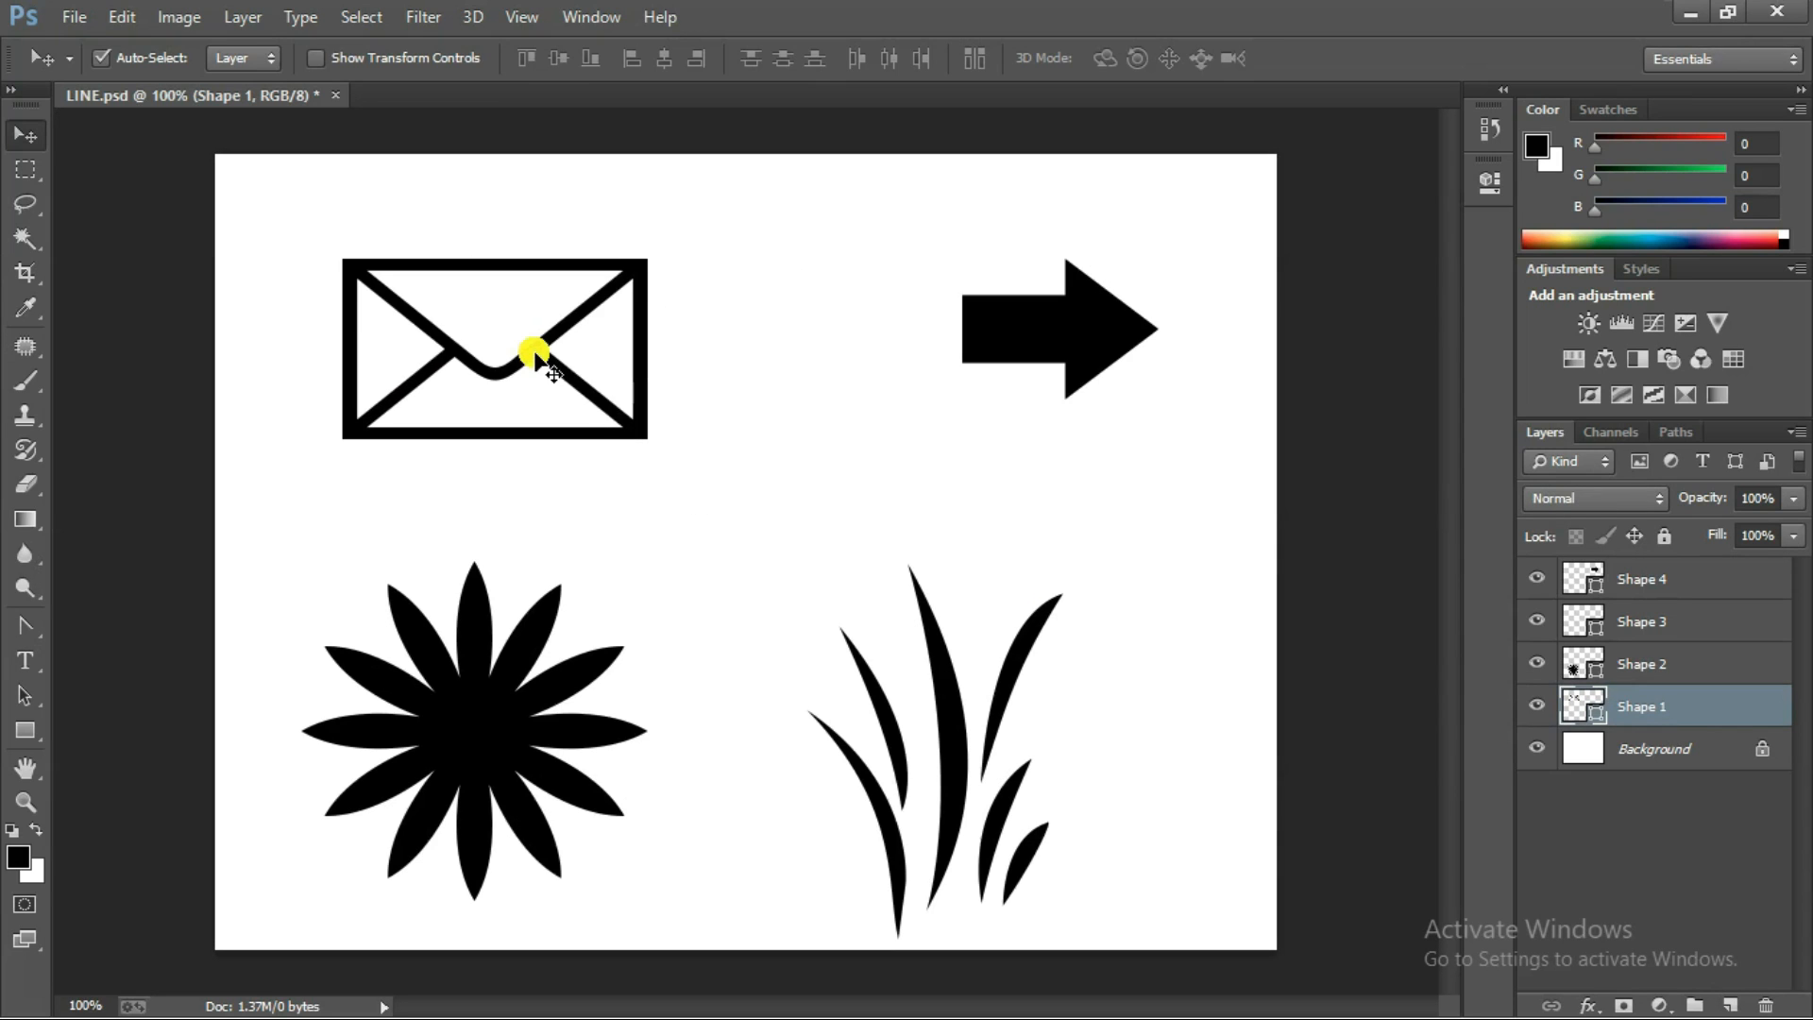
key(ctrl+z)
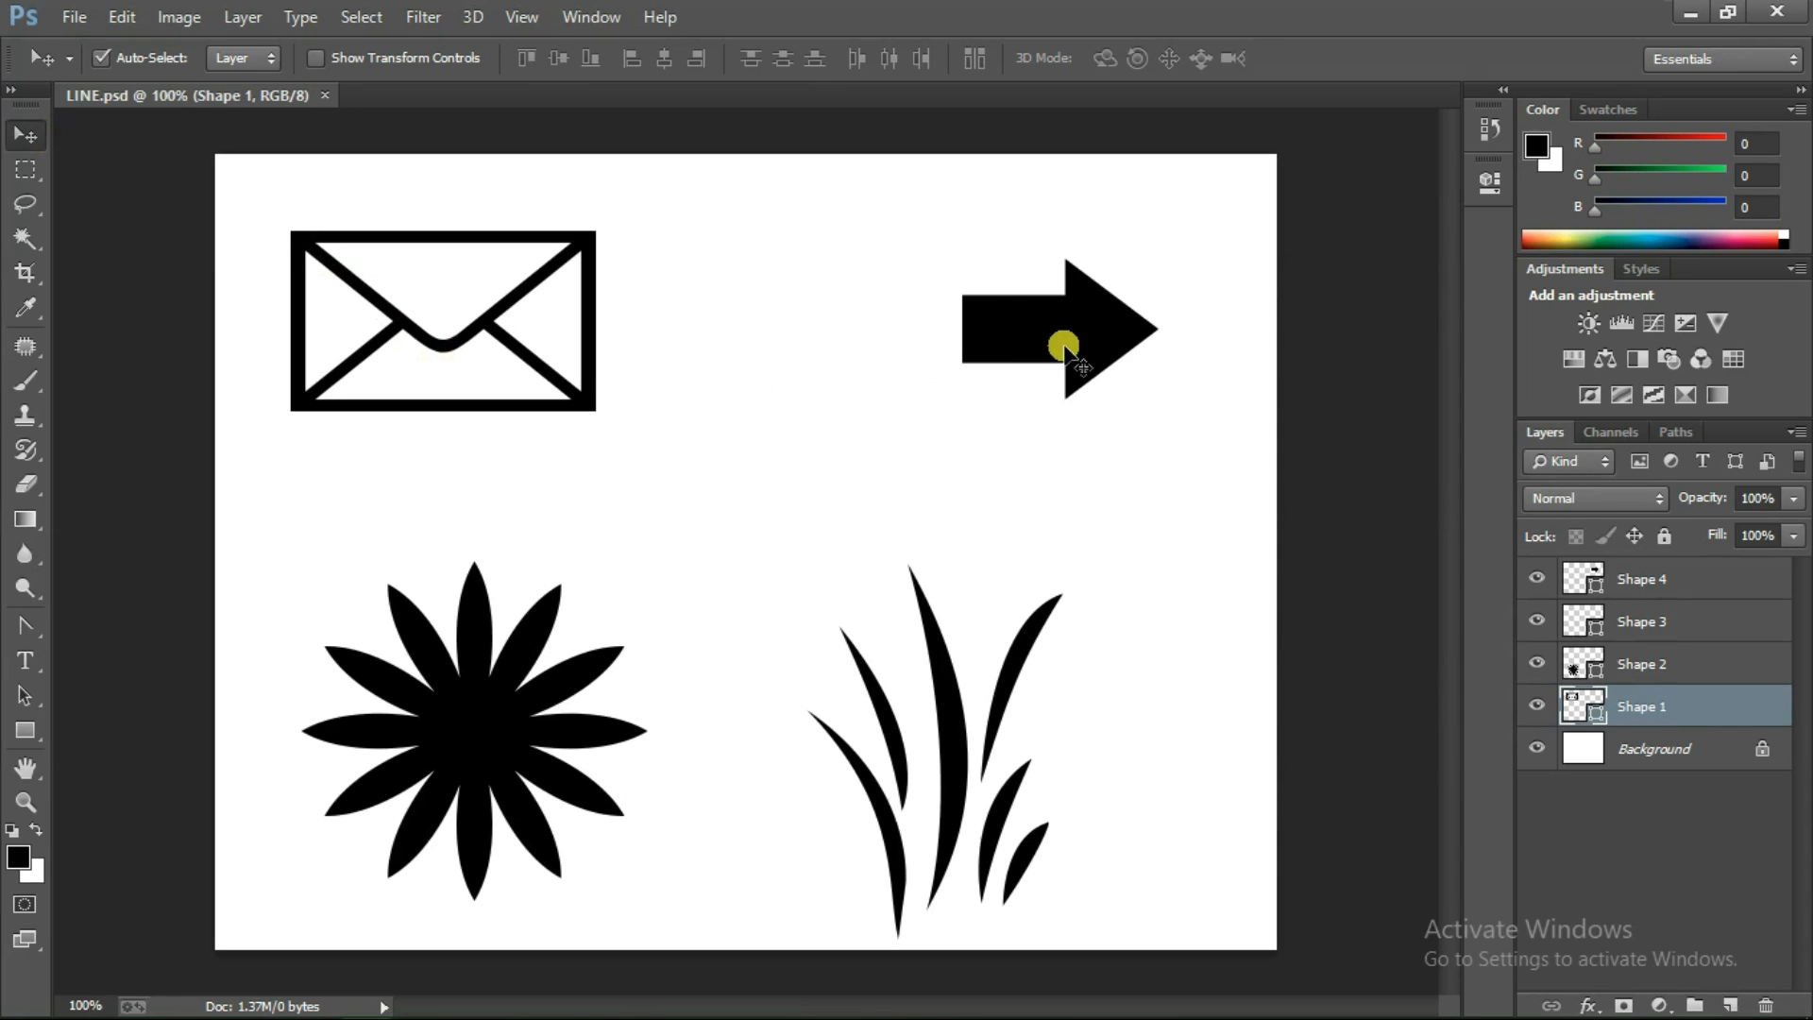
Try moving the arrow on the Shape 4 layer slightly to the left
click(1697, 585)
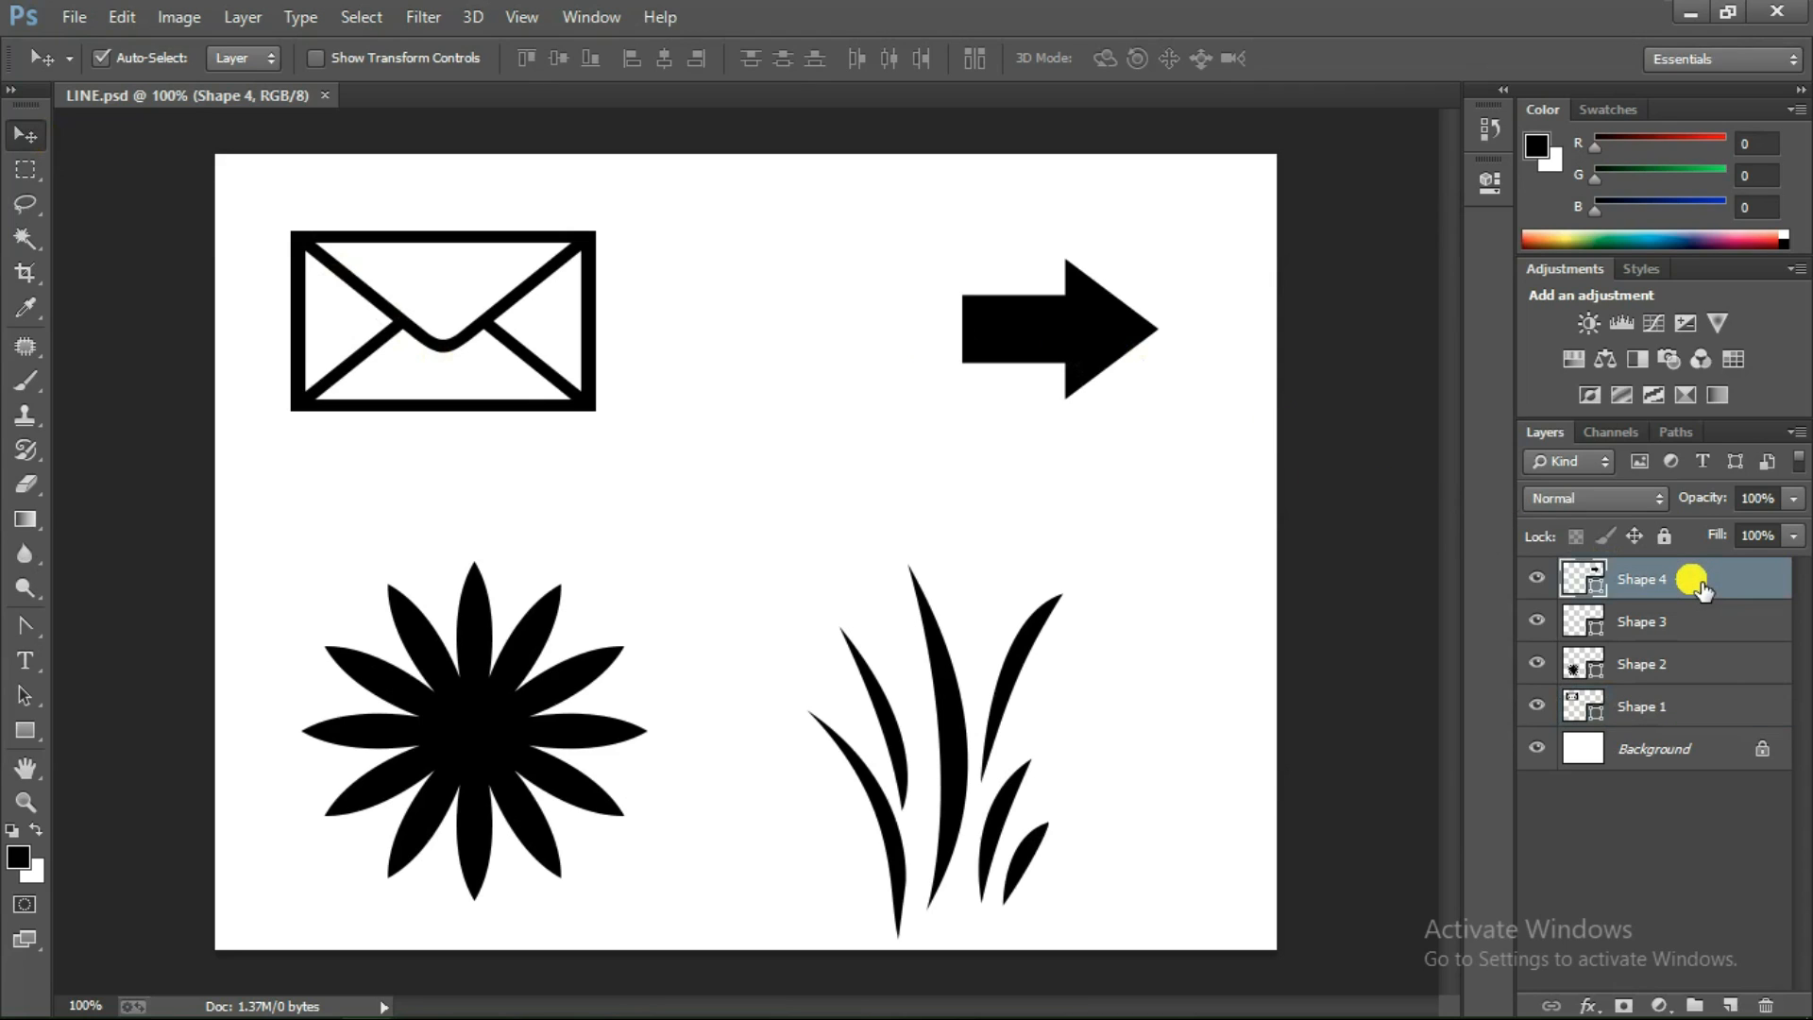
drag(1082, 351, 1010, 361)
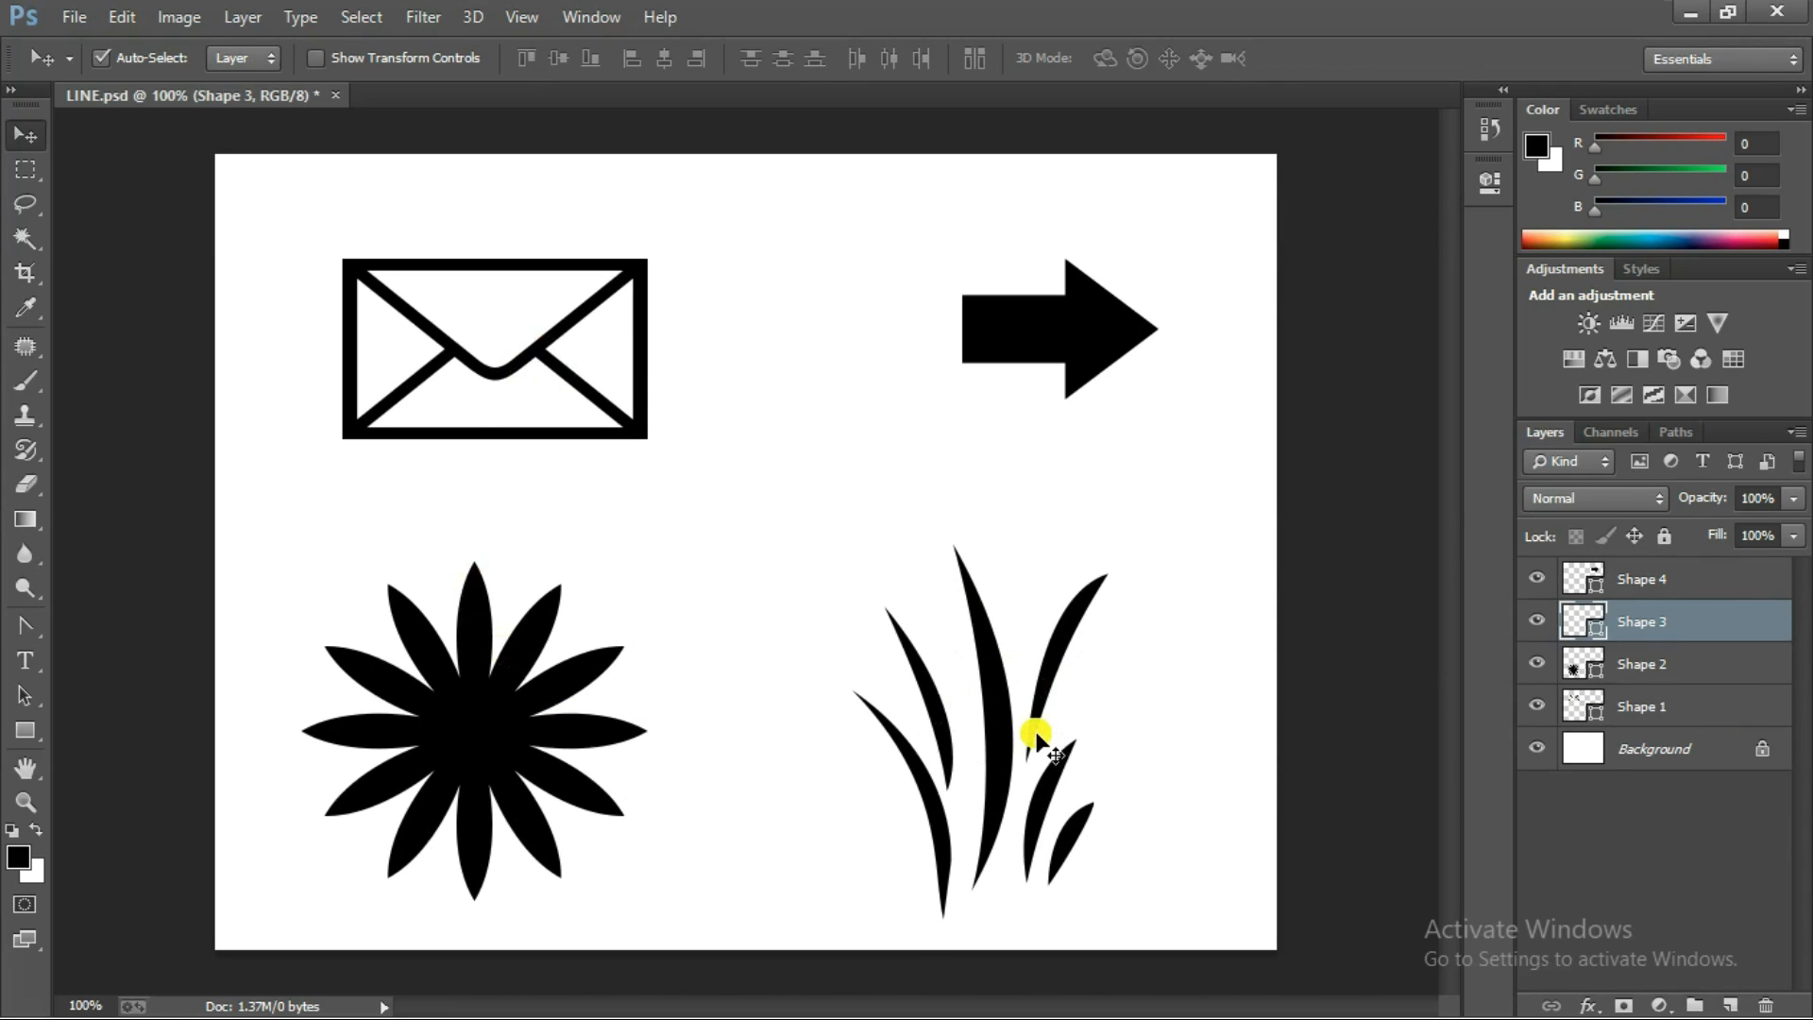
key(ctrl)
Set the Move tool's Auto-Select option to Layer
click(99, 60)
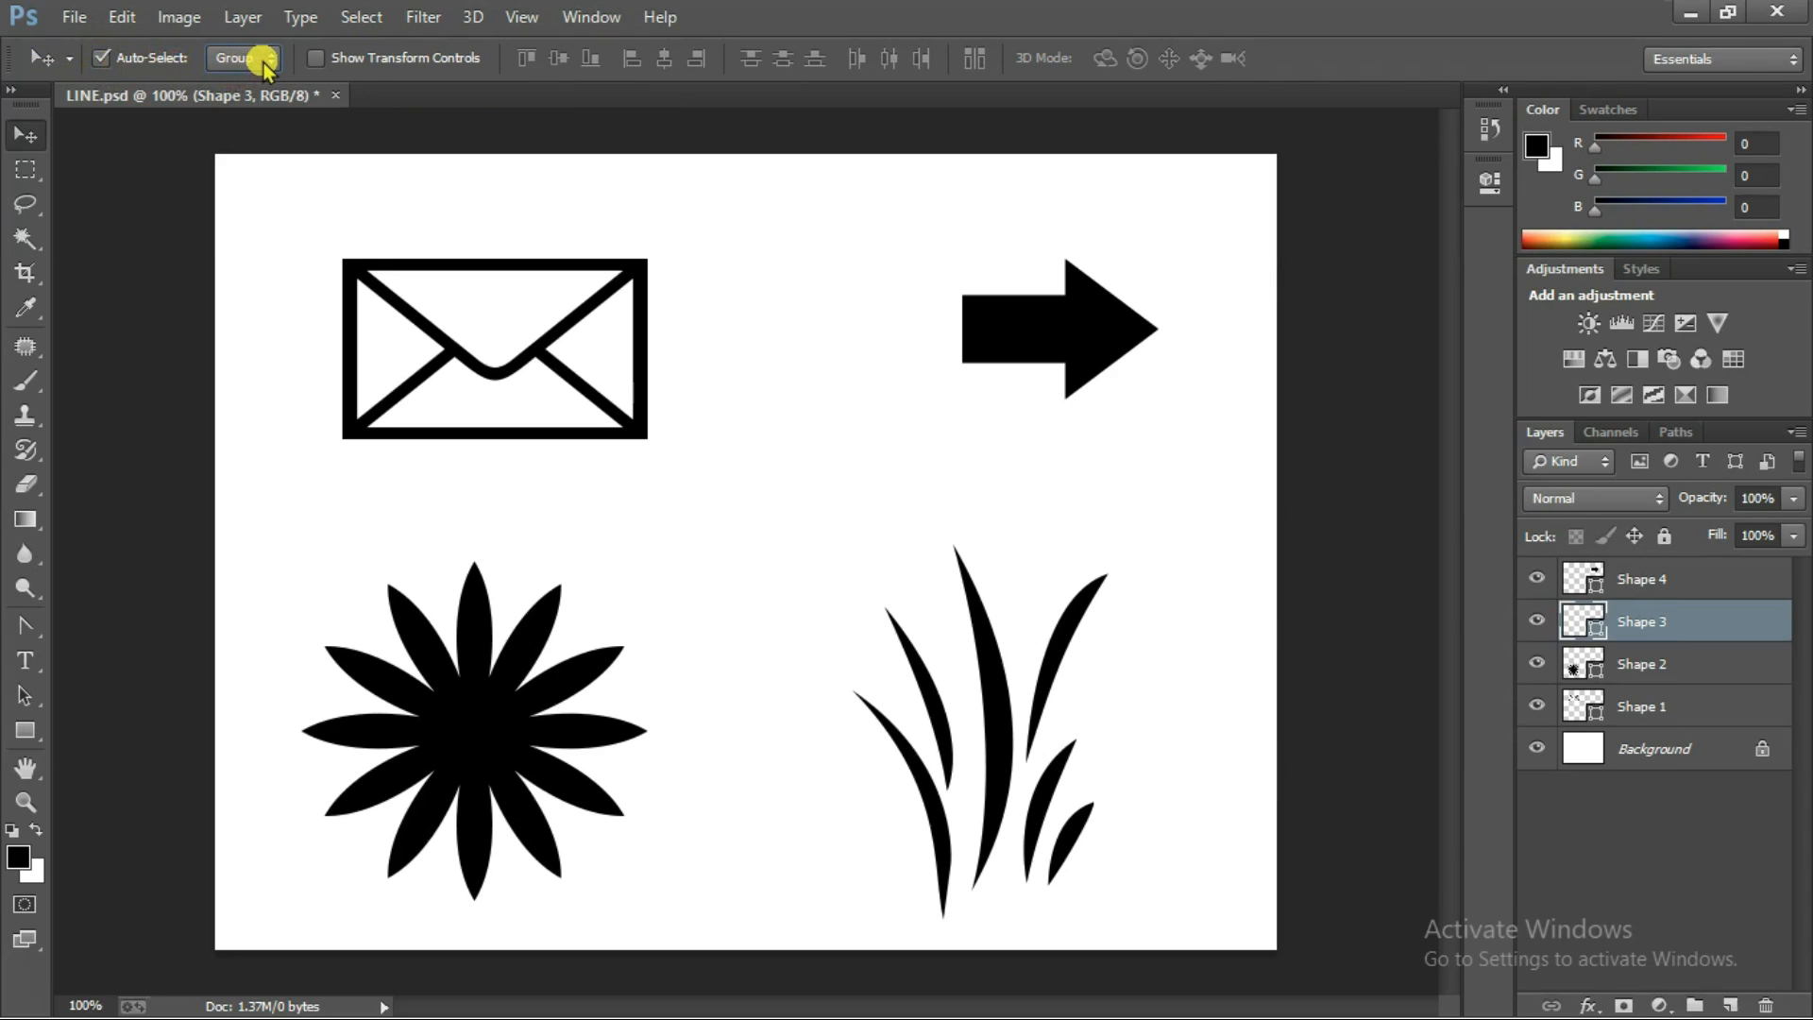
click(266, 62)
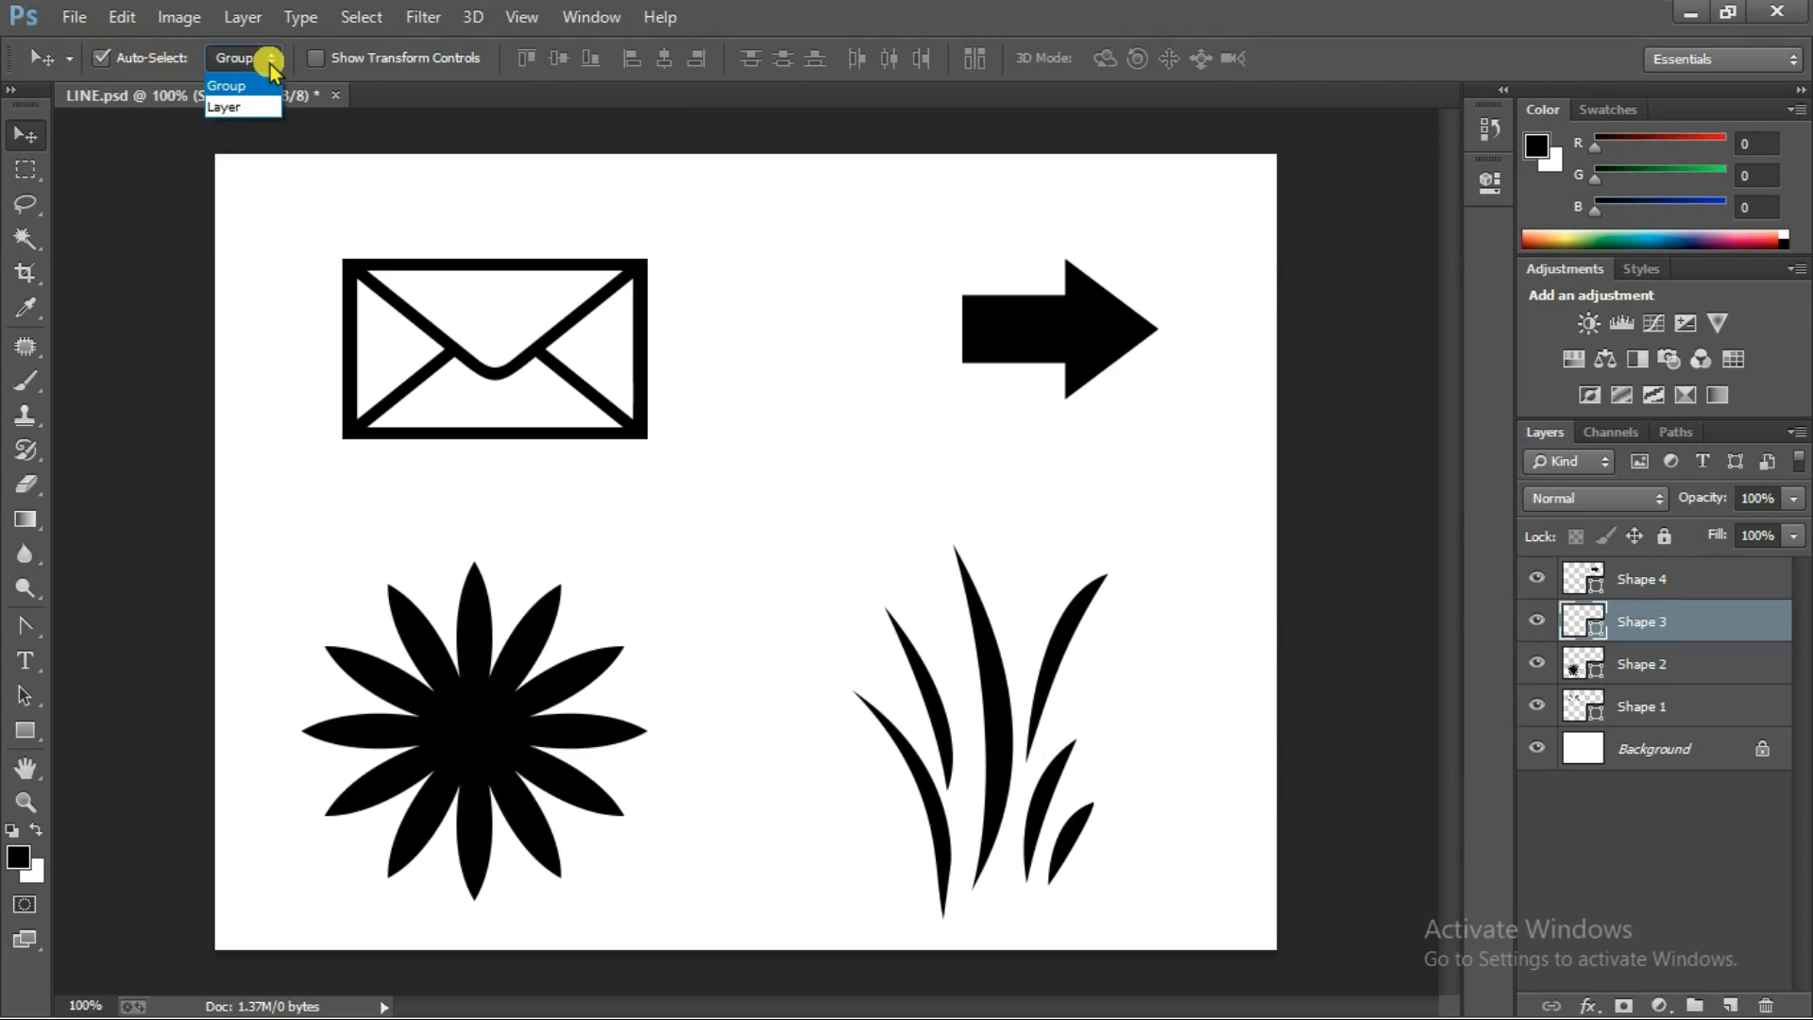
click(227, 110)
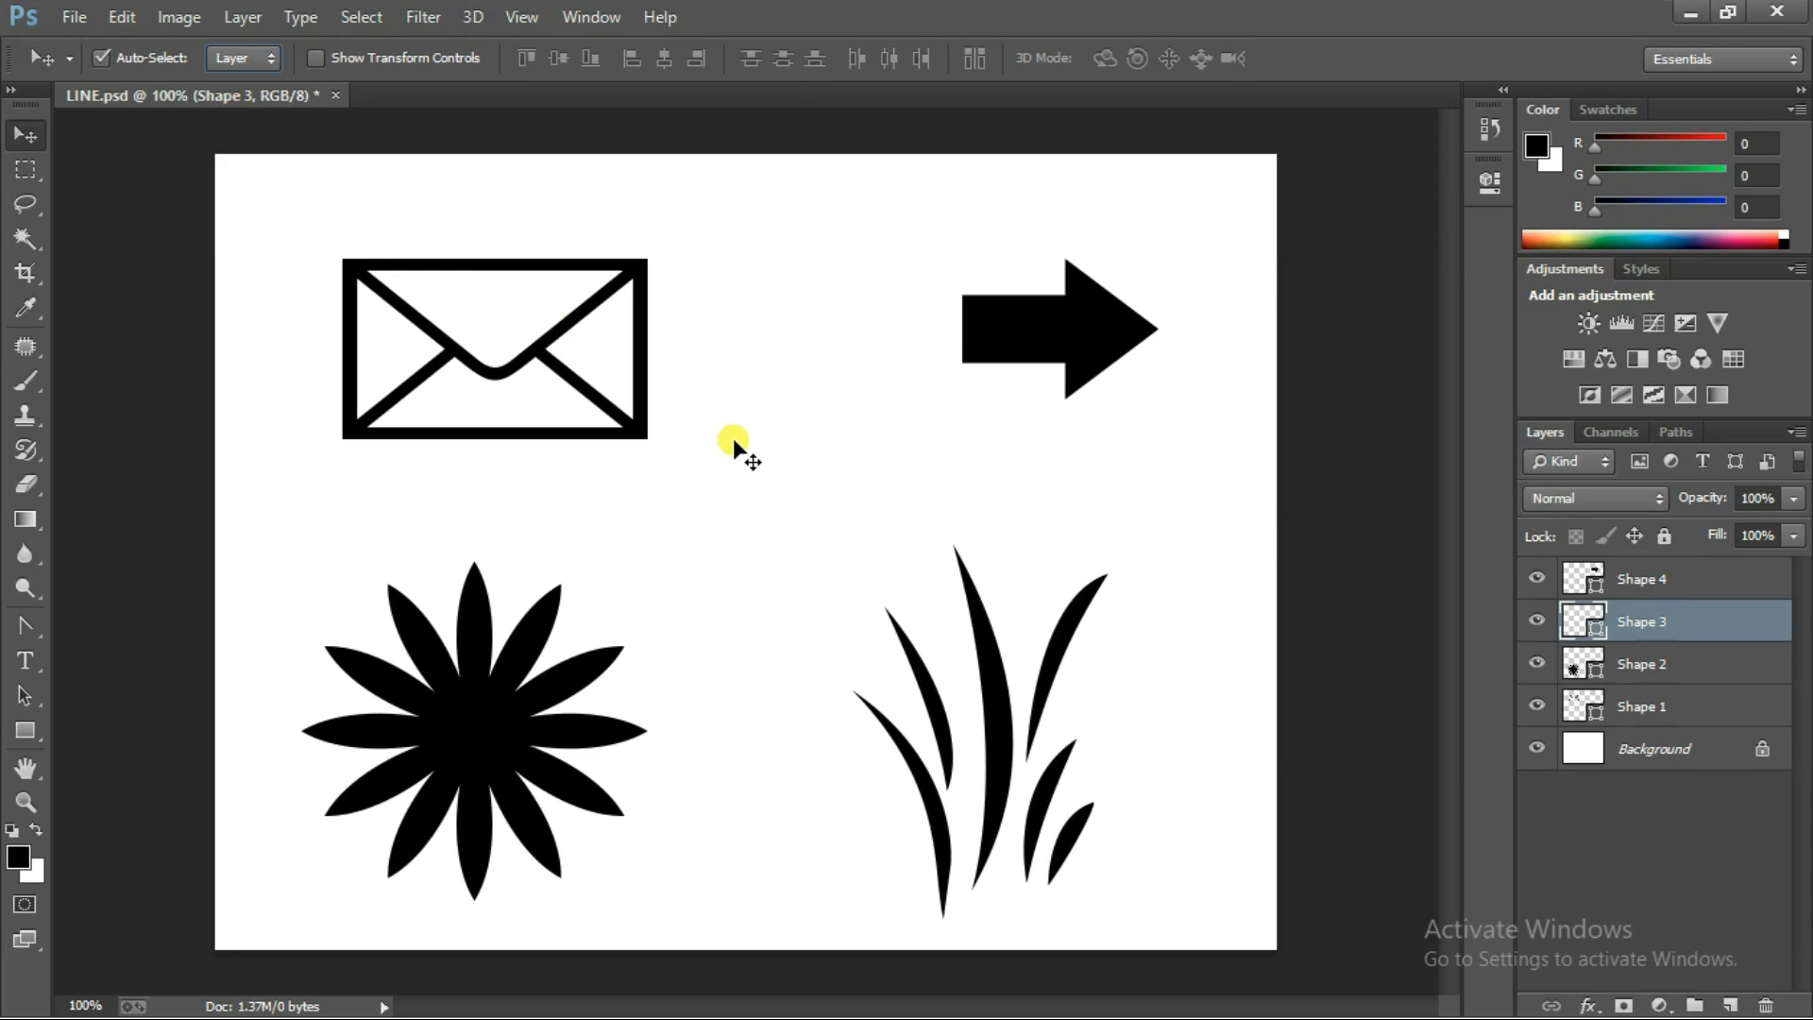
Select the arrow and the envelope directly on the canvas, and move the envelope slightly left
click(1050, 346)
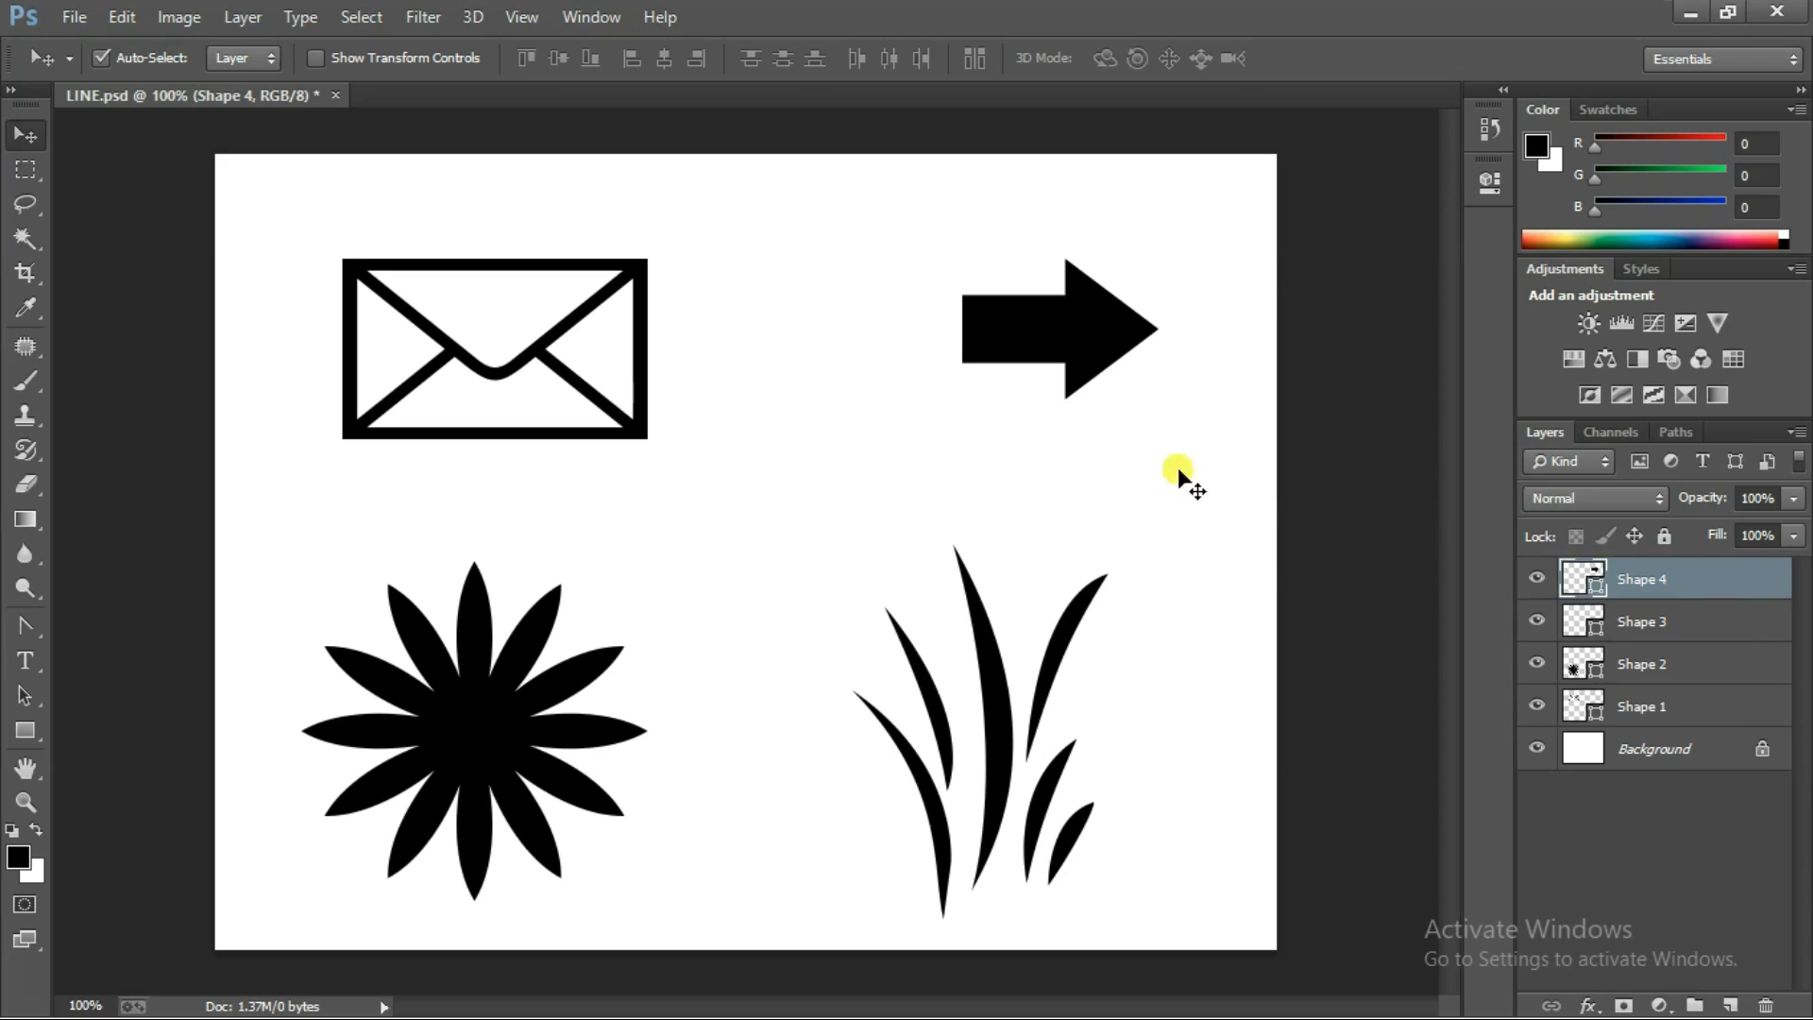
click(551, 364)
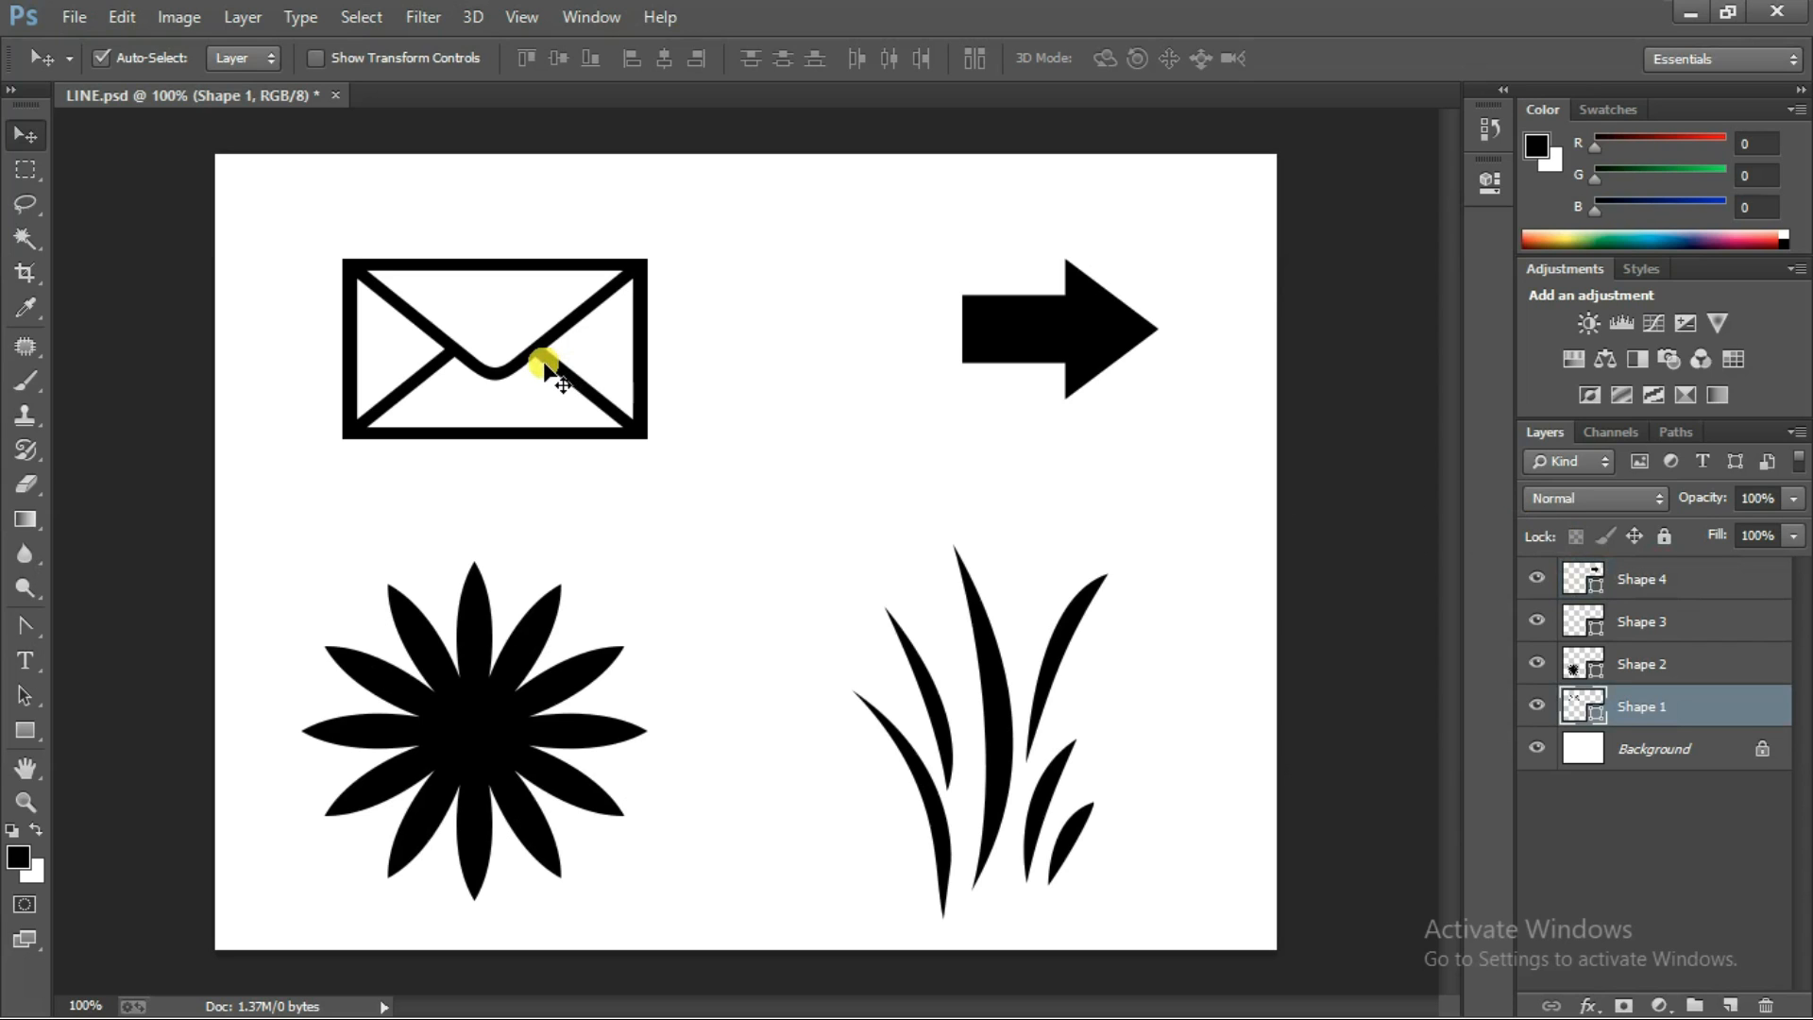
drag(547, 364, 495, 378)
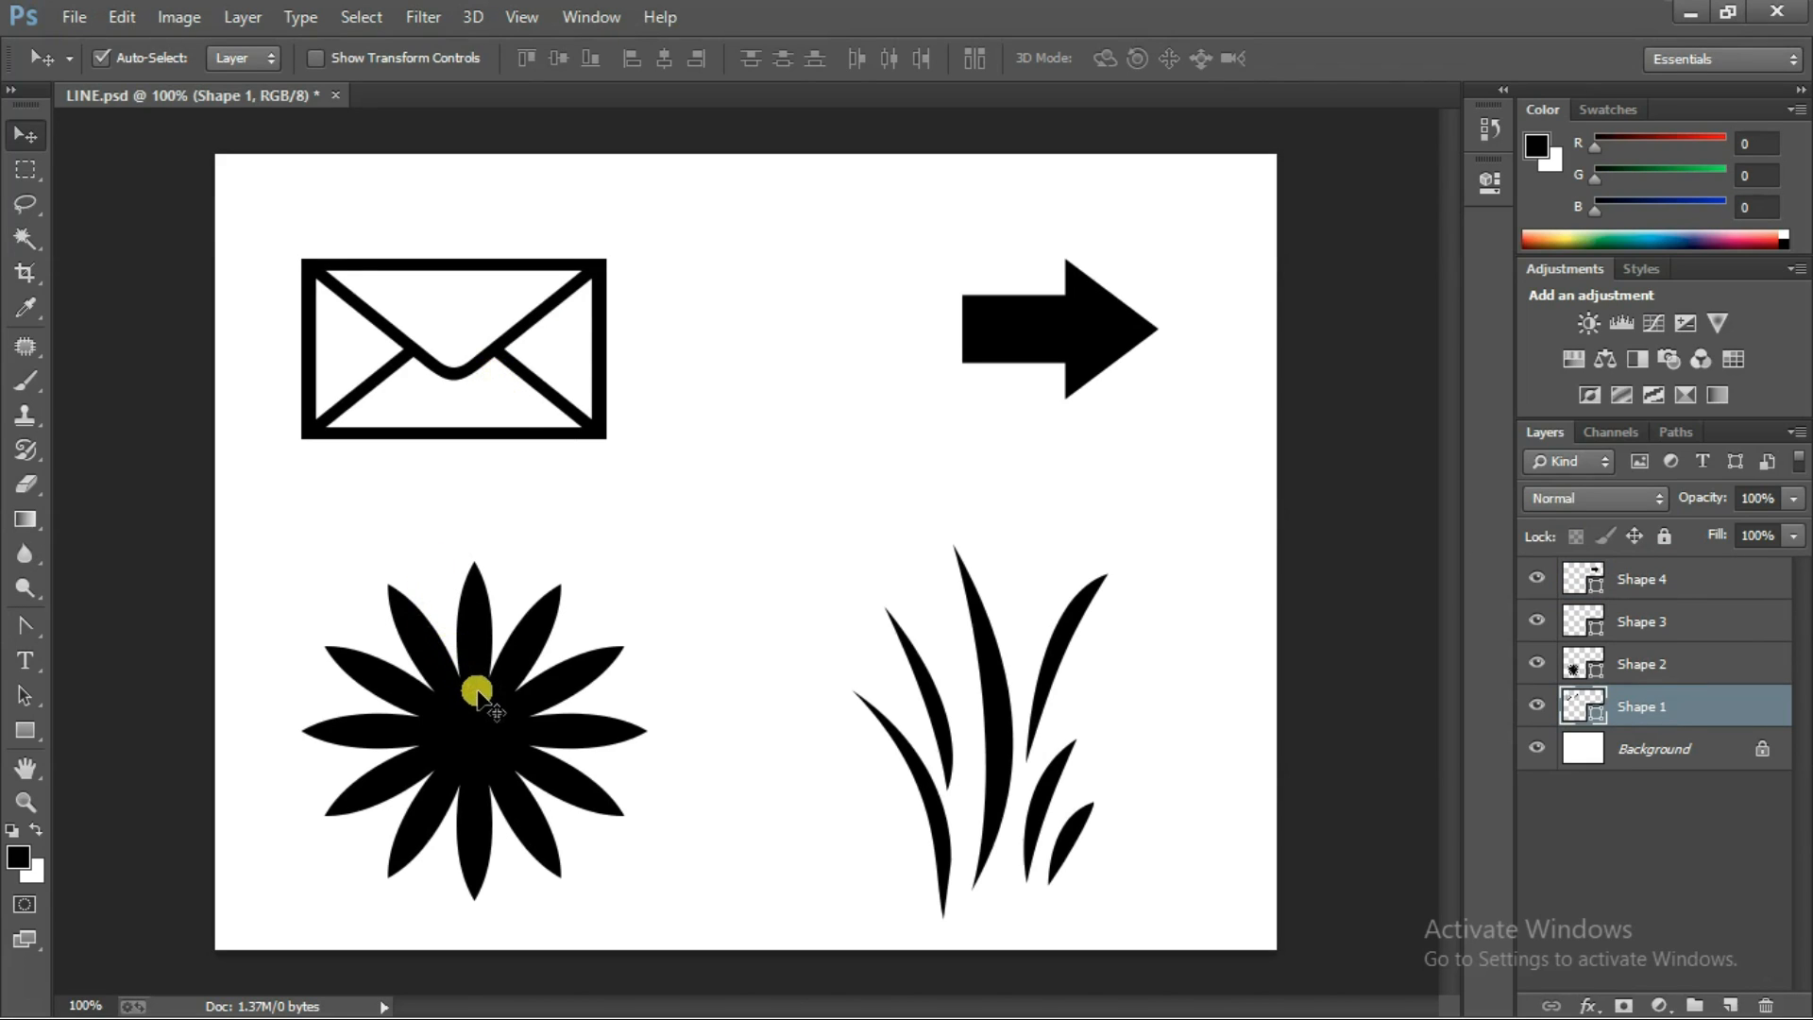
Select the flower directly on the canvas and move it slightly up and right
click(494, 725)
click(496, 722)
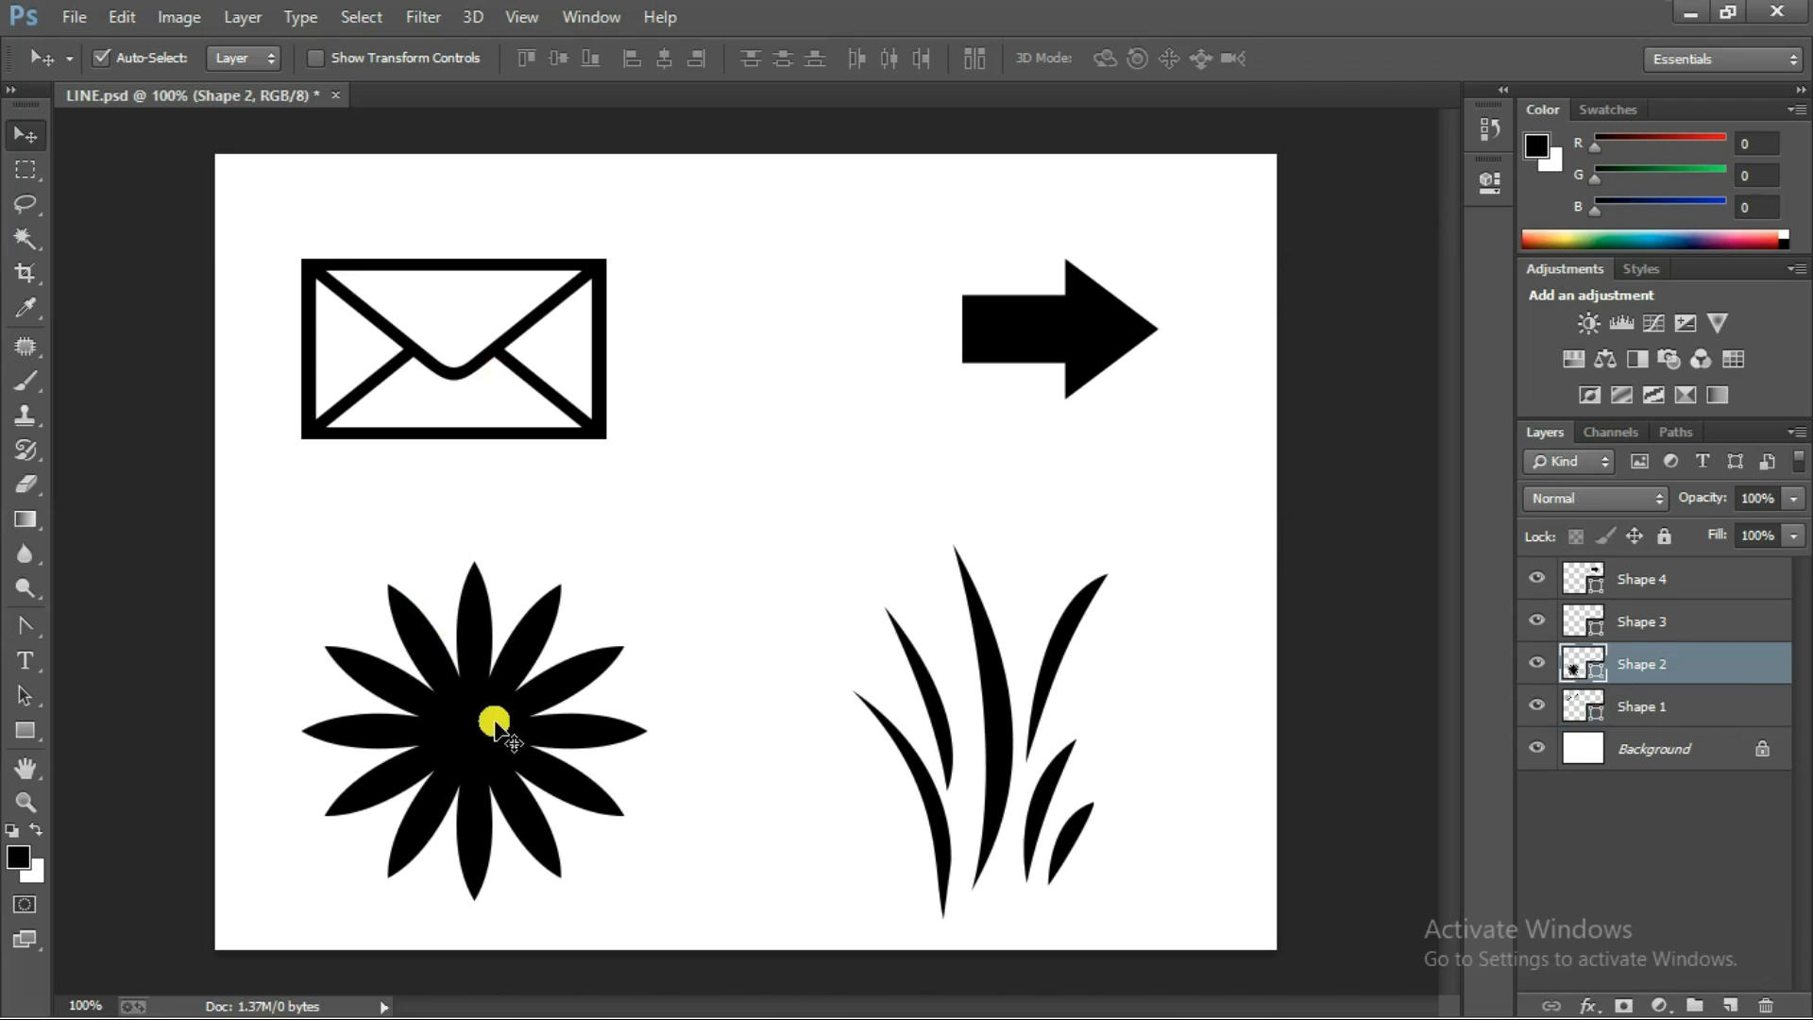
drag(499, 721, 538, 675)
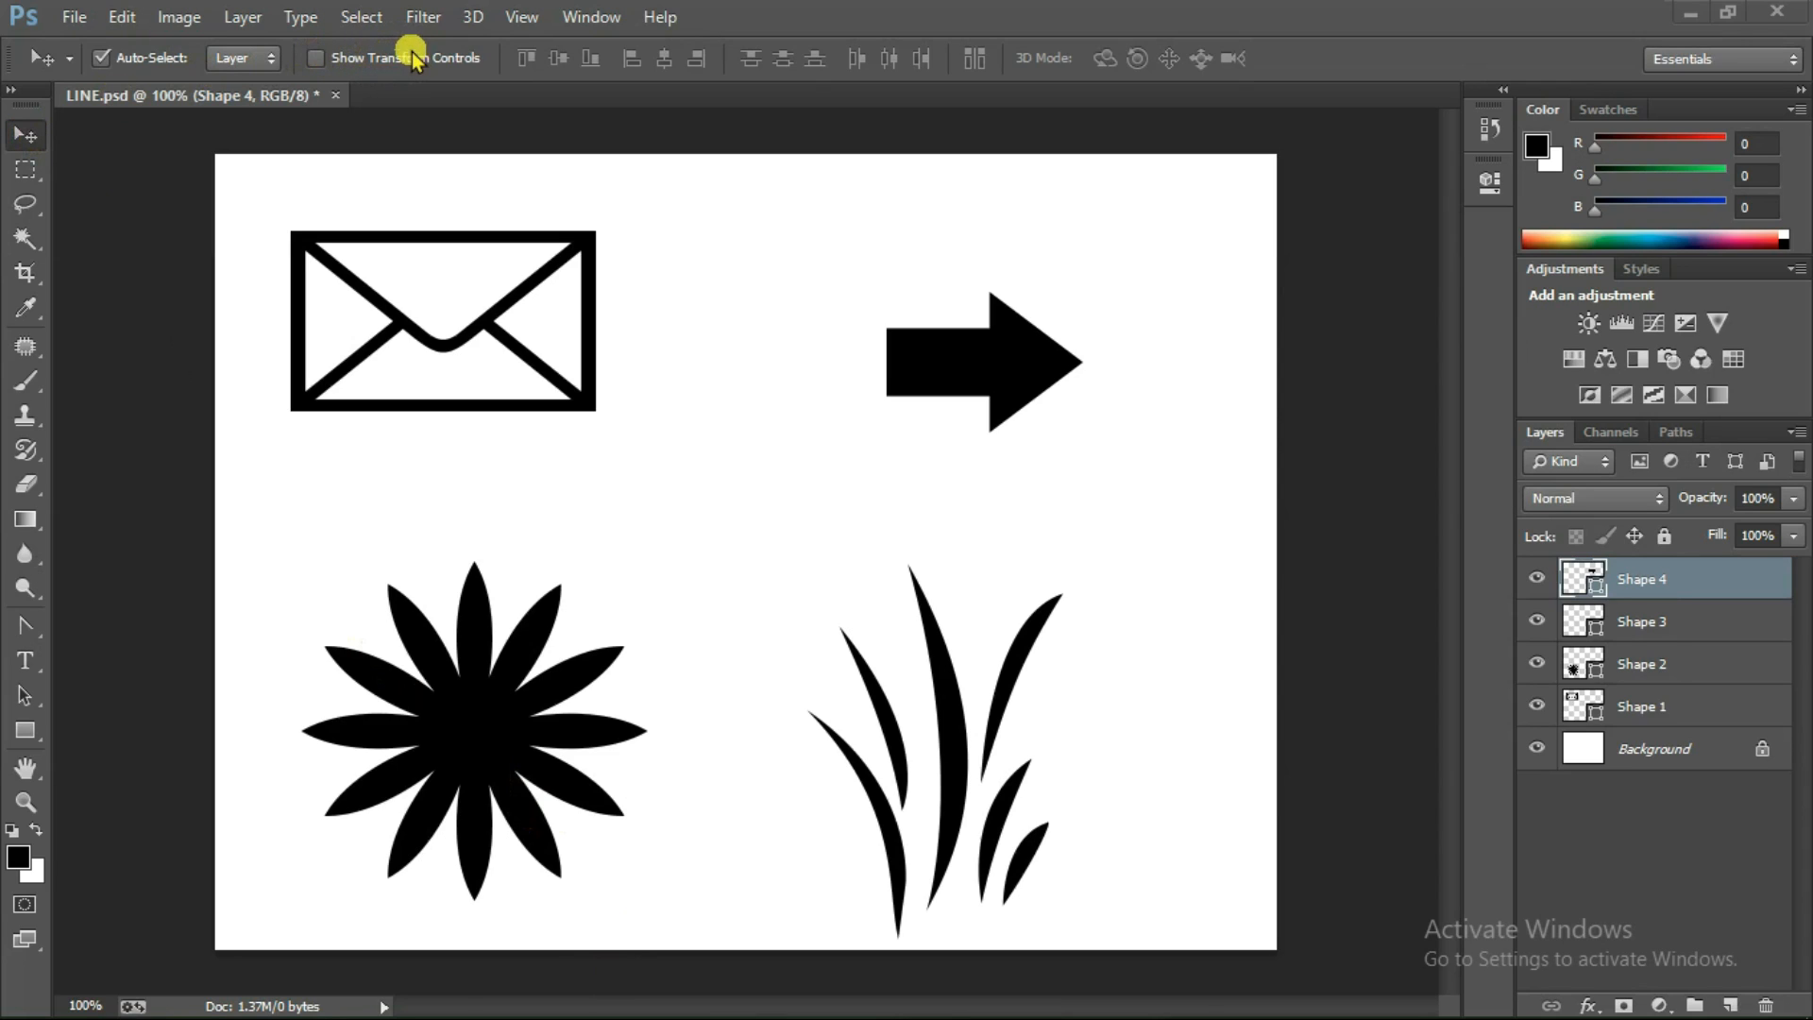
Show the Move tool's transform controls and stretch the arrow to about 243% width and 68% height
click(315, 58)
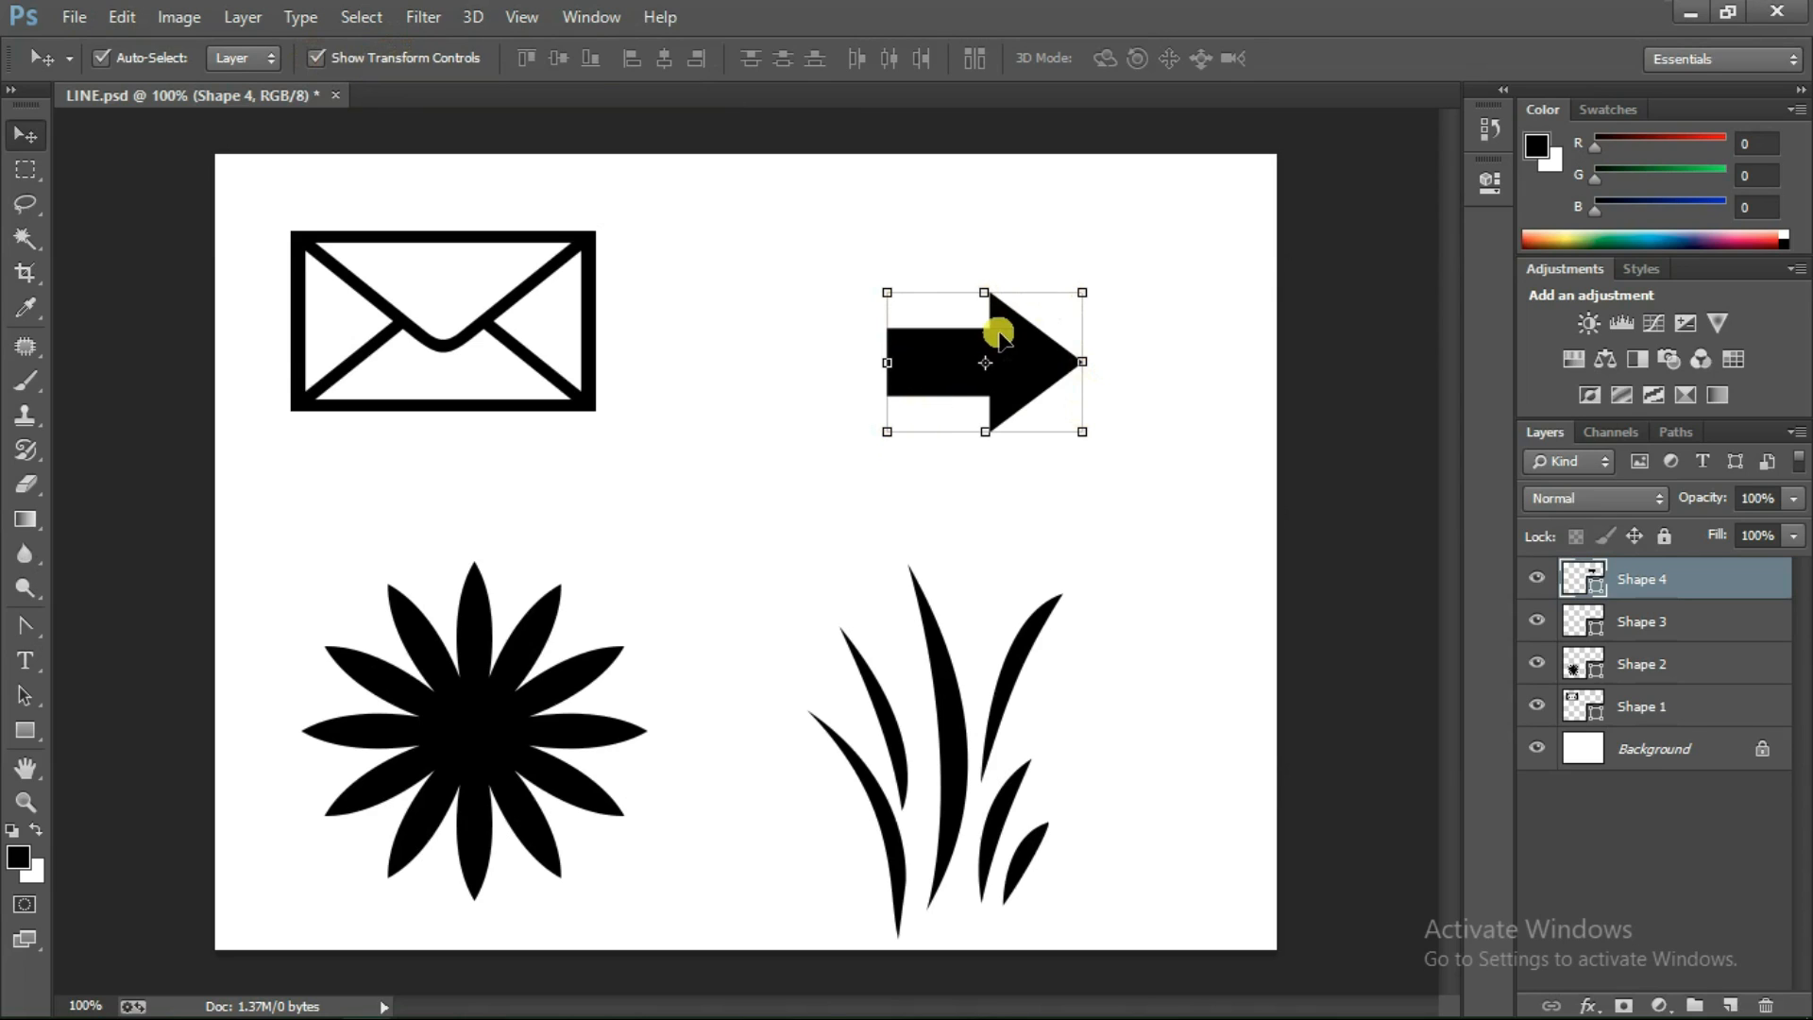
click(985, 293)
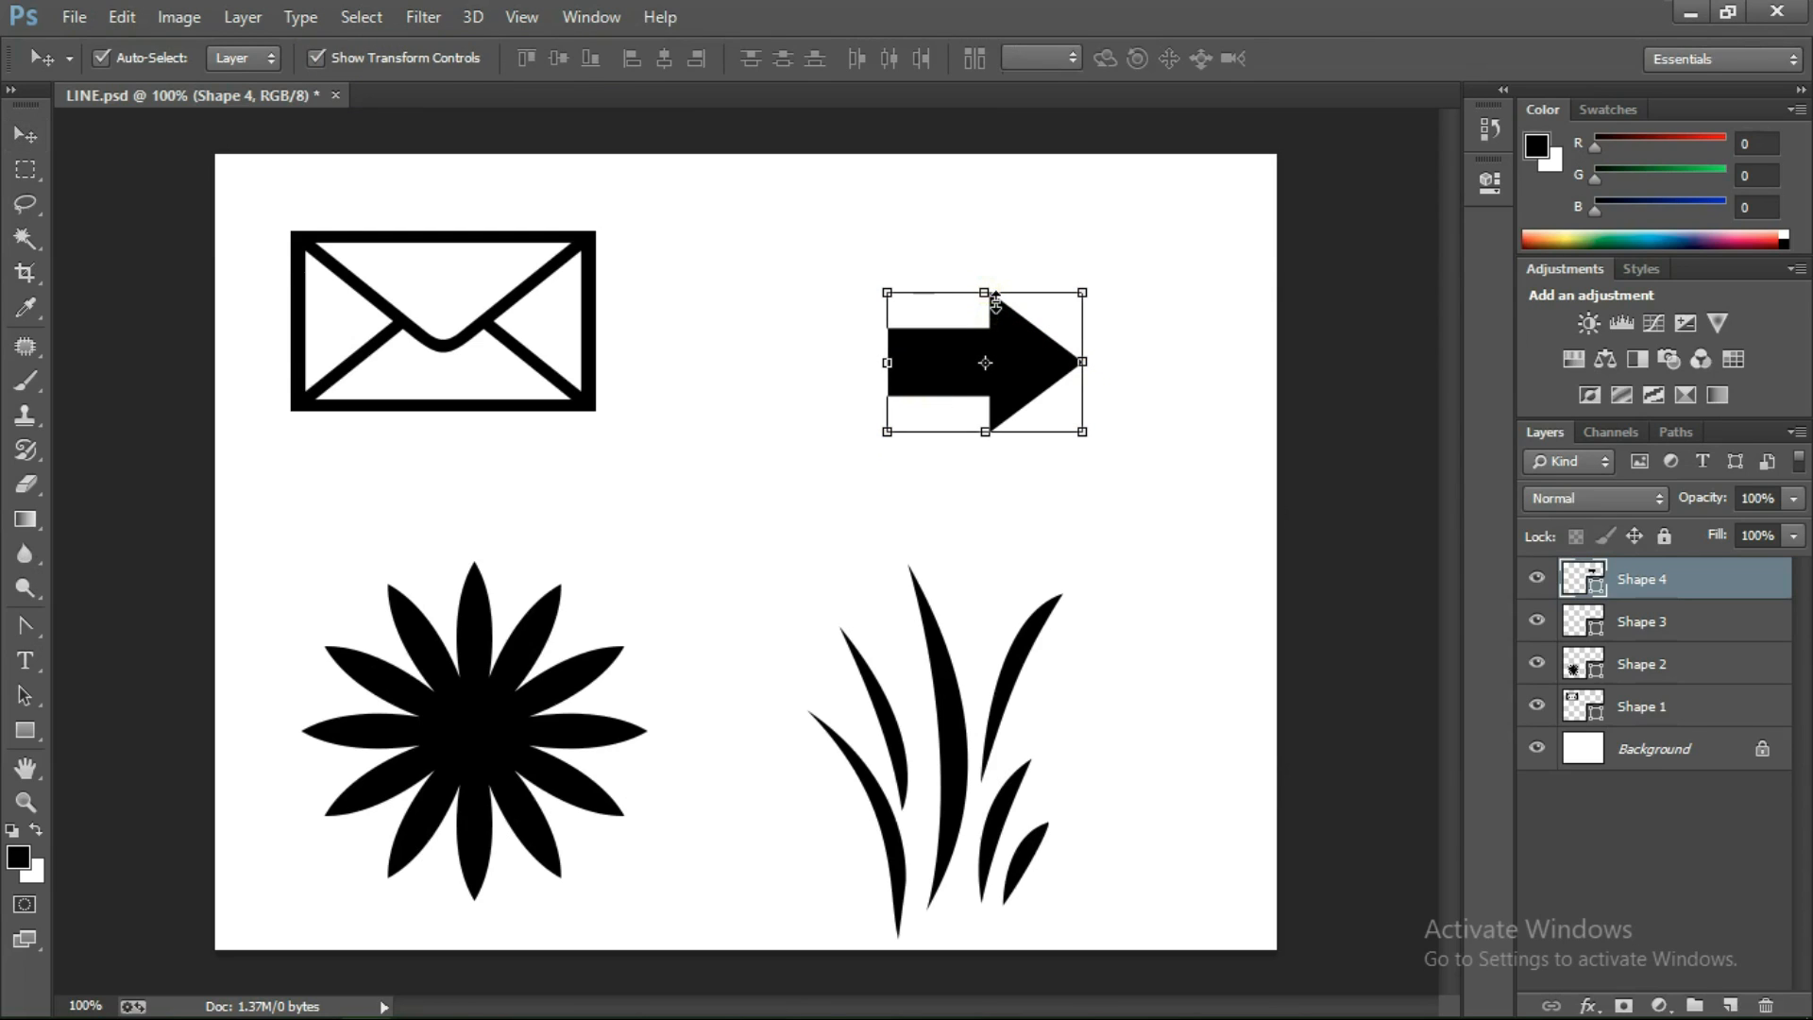
drag(995, 297, 996, 396)
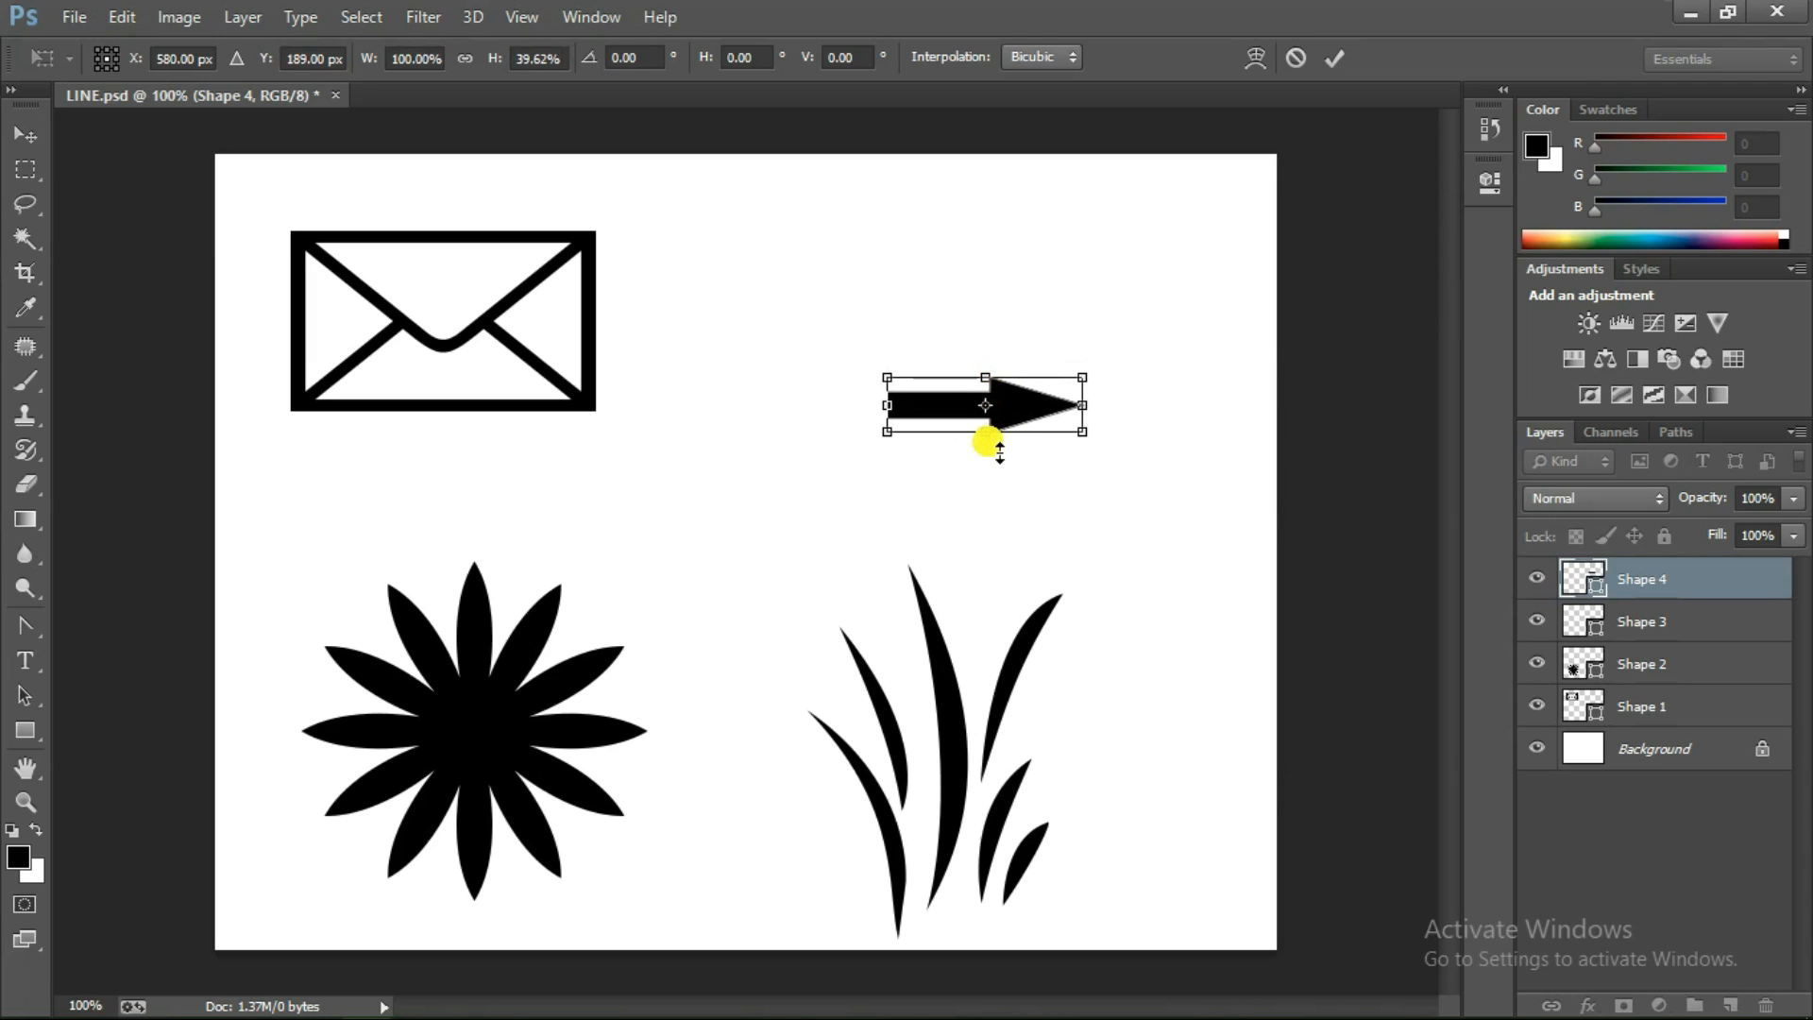
mouse_move(1000, 449)
mouse_down()
mouse_move(1000, 562)
mouse_move(988, 465)
mouse_up()
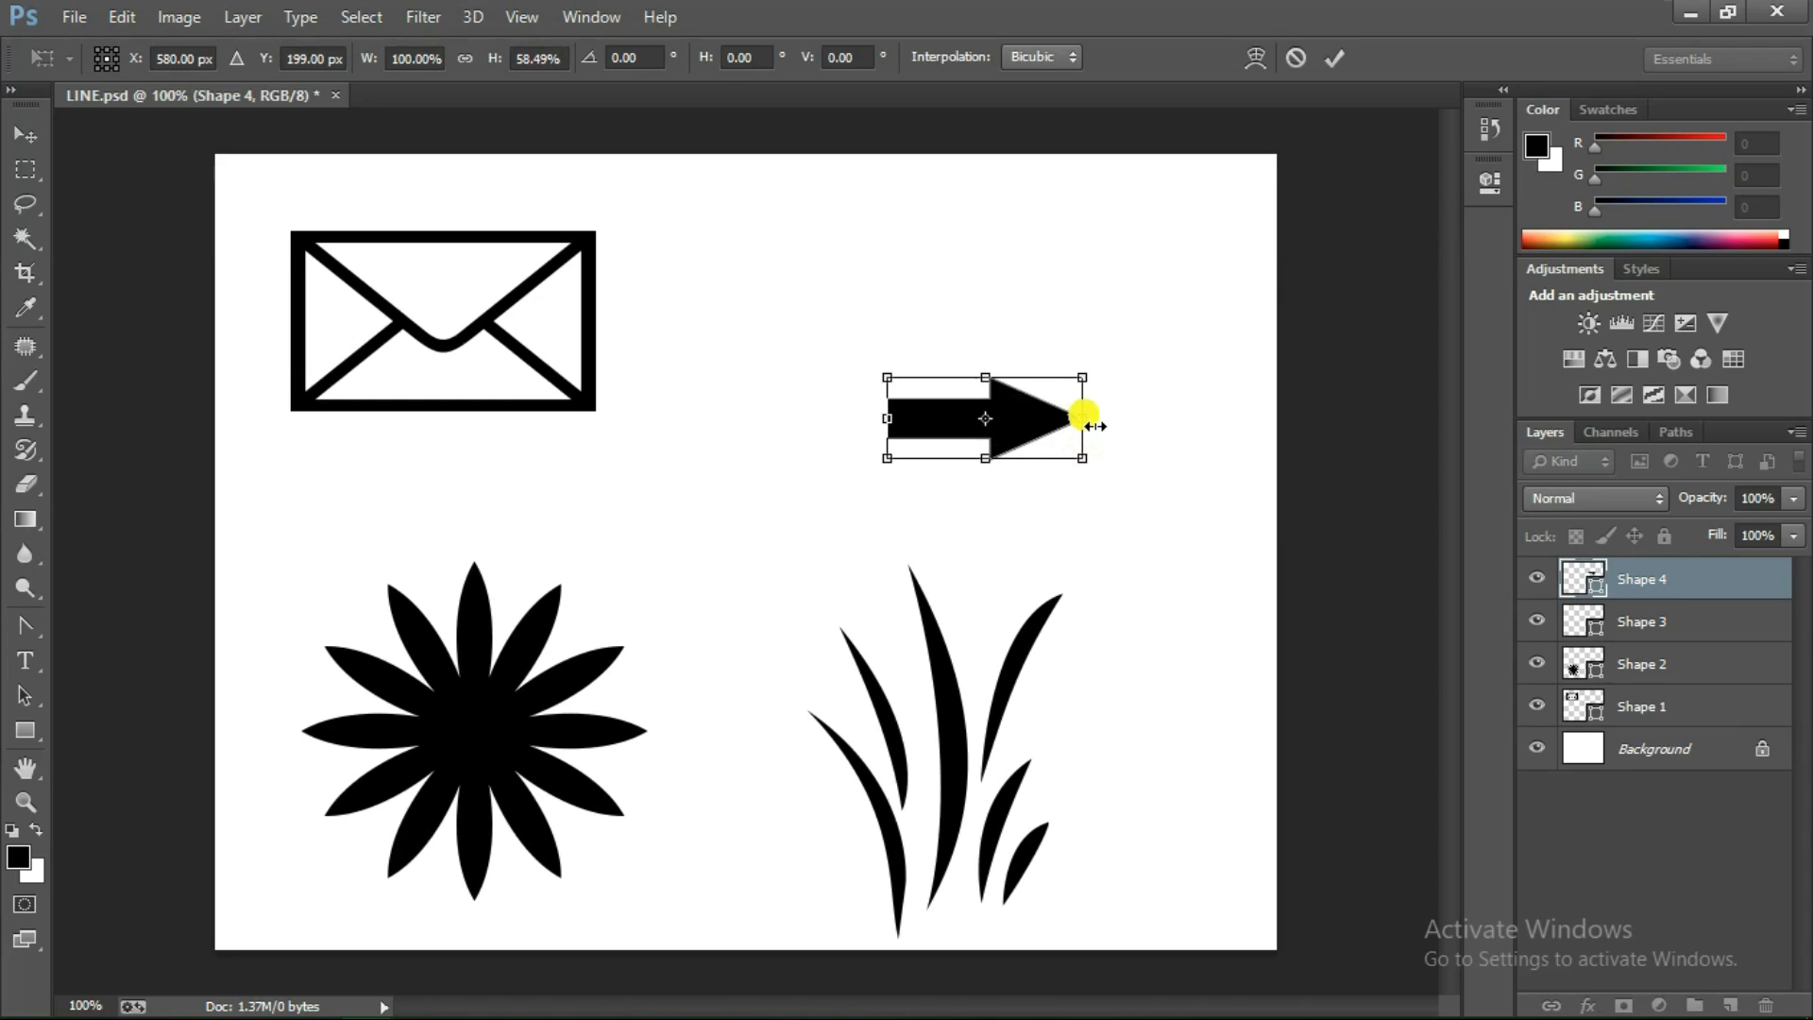
drag(1093, 426, 1232, 432)
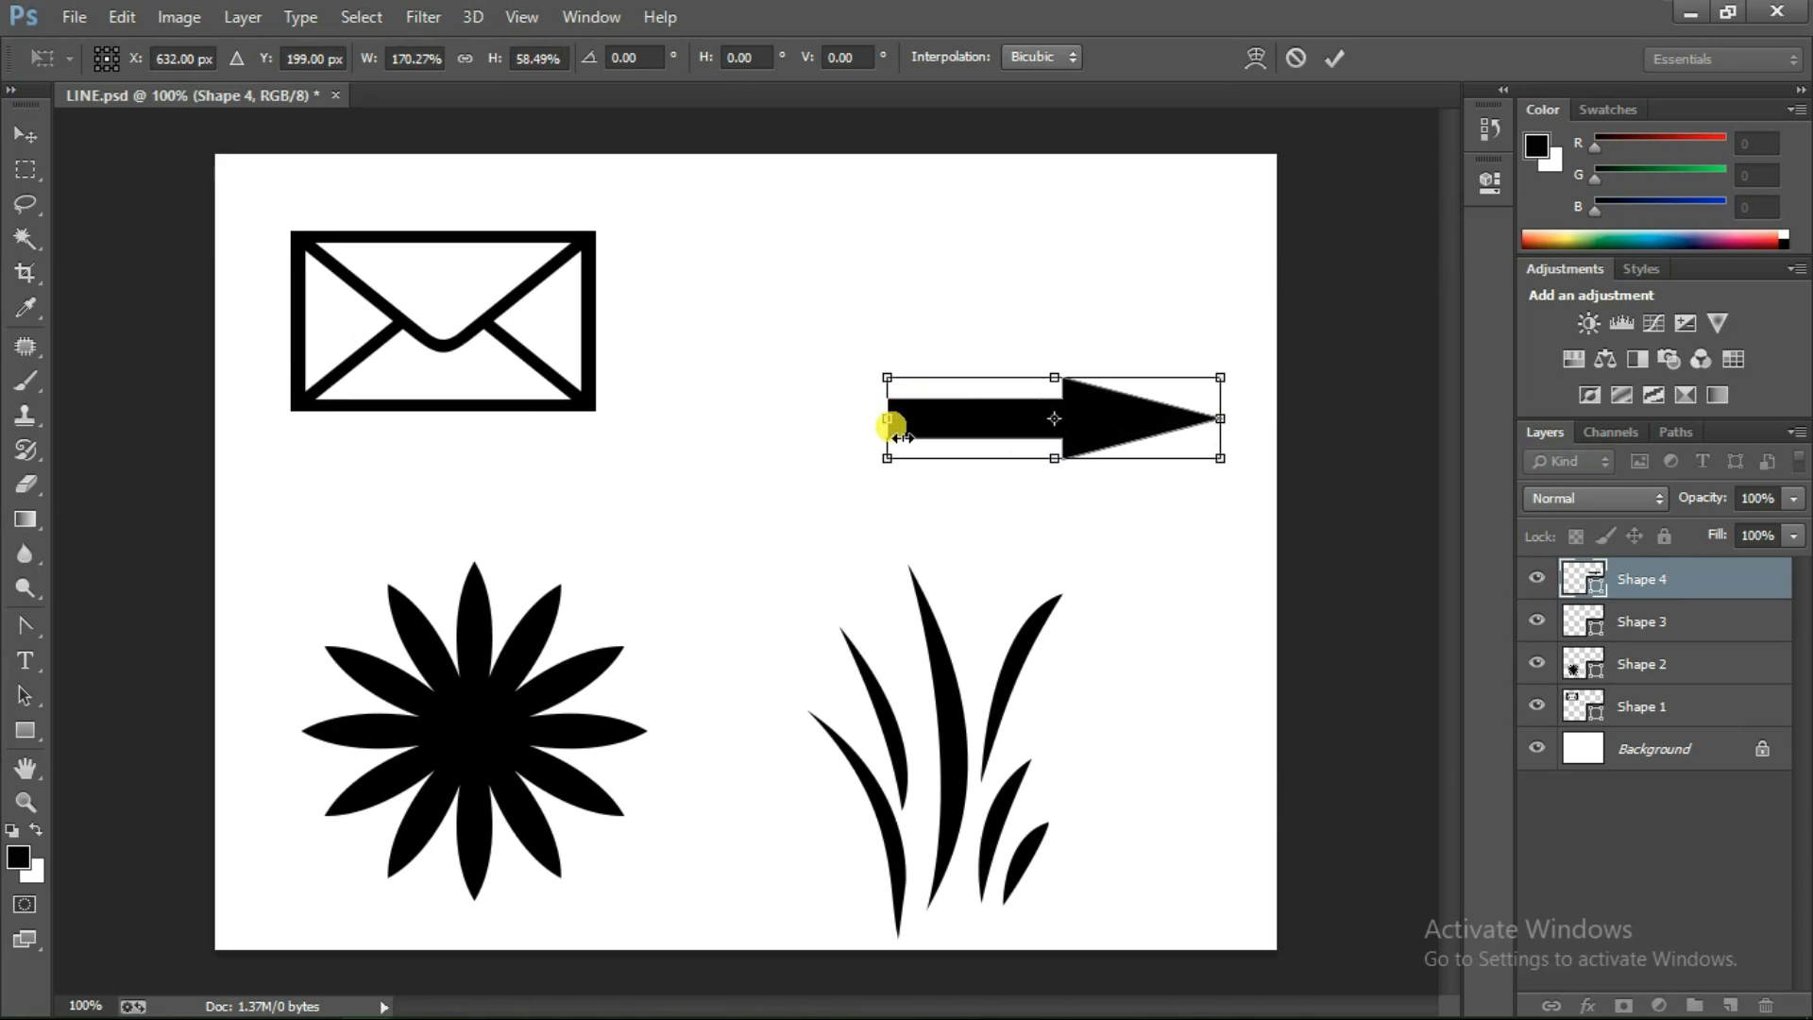
drag(893, 437, 814, 429)
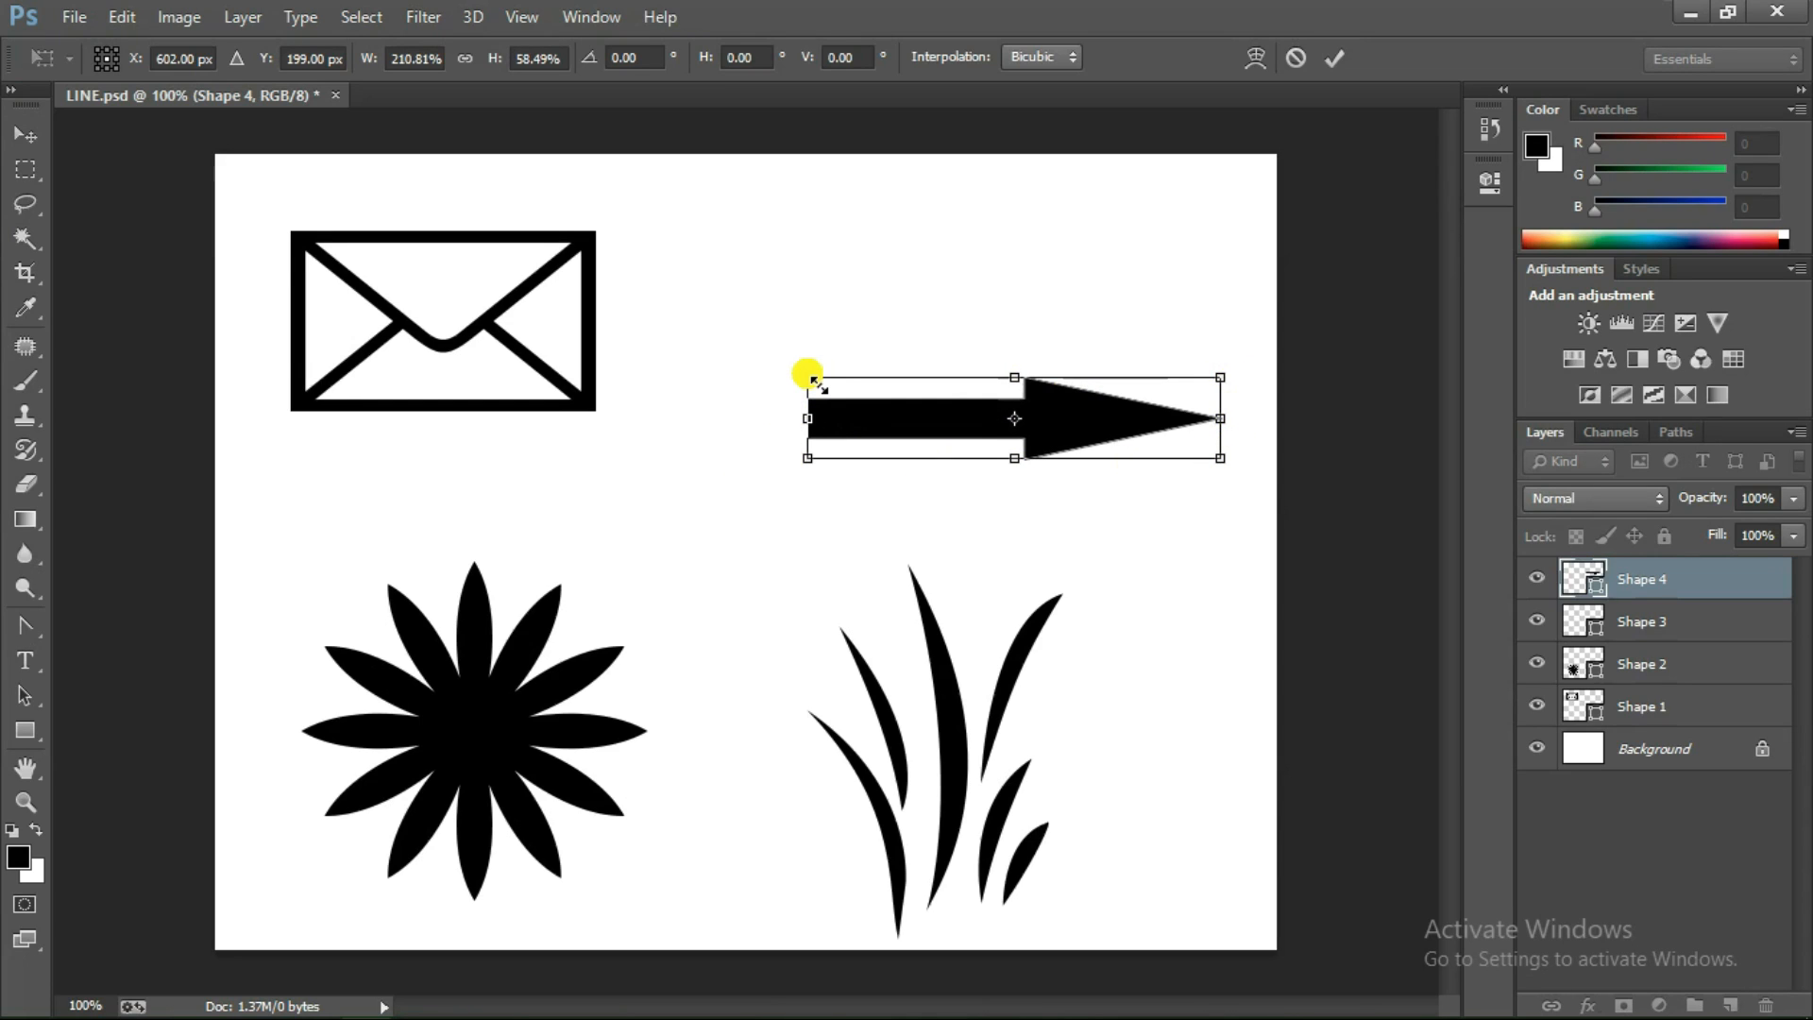
drag(814, 382, 770, 292)
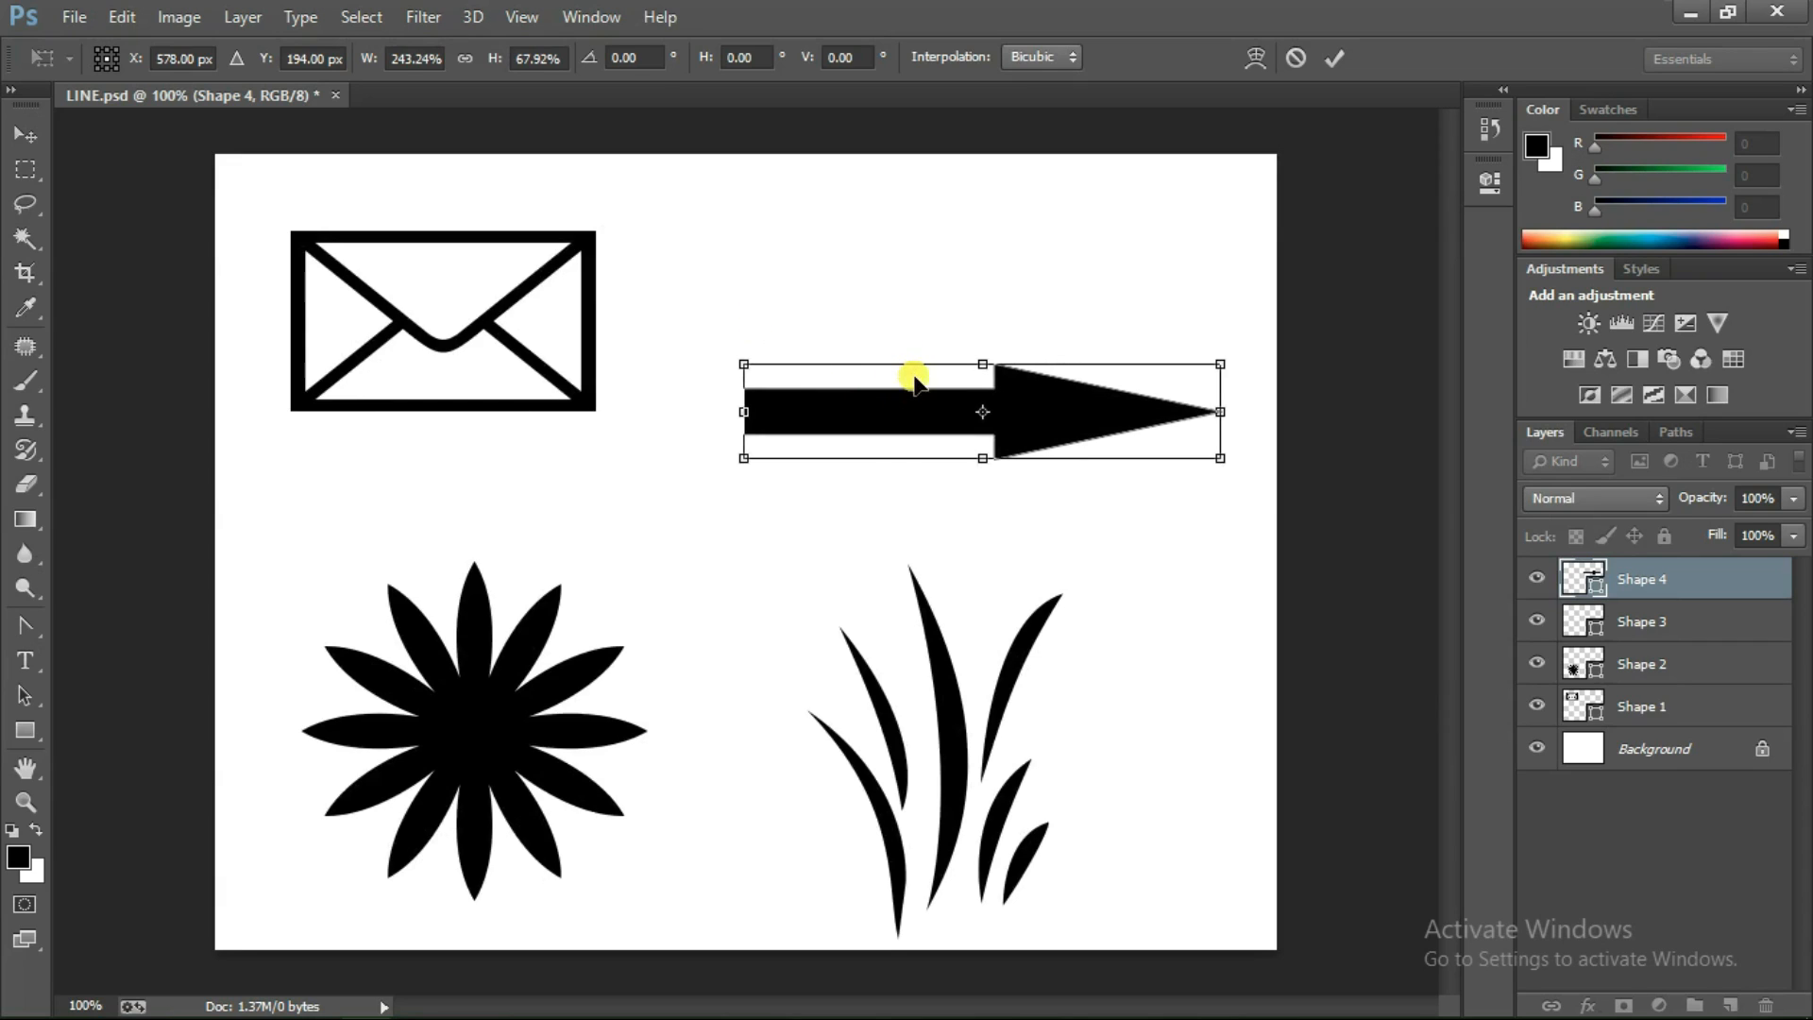
key(Return)
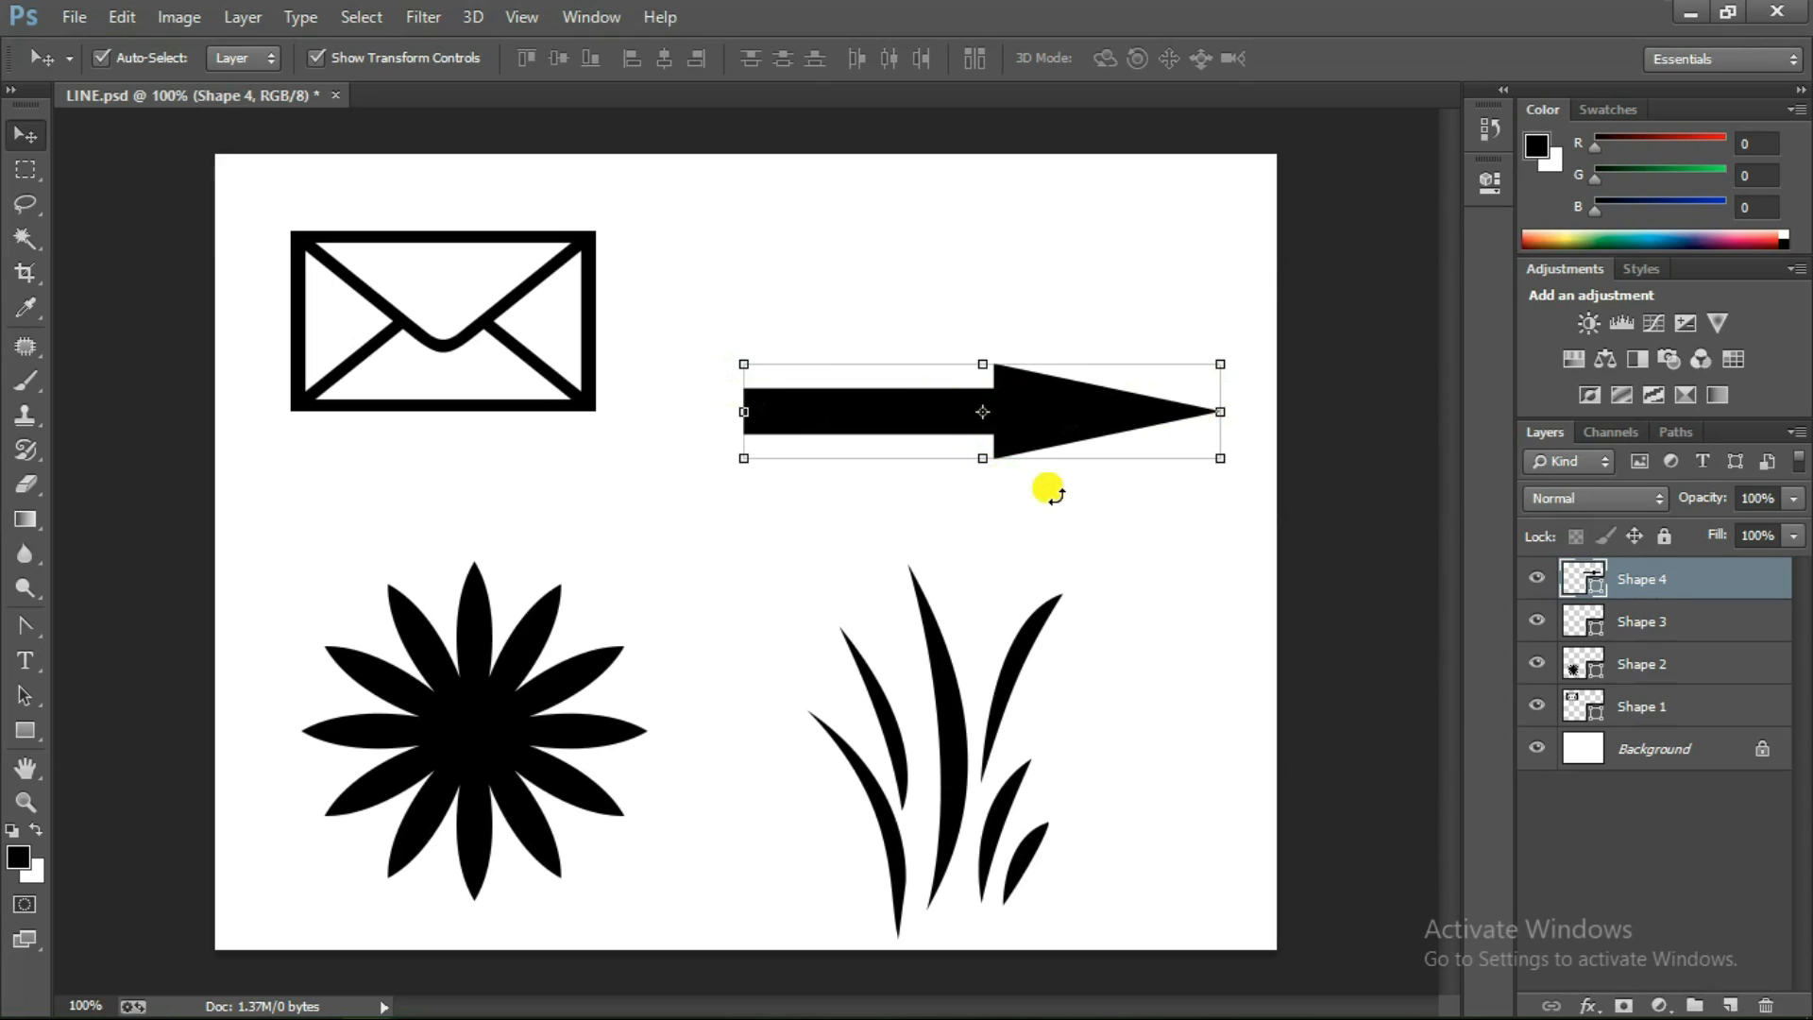
Rotate the arrow to about -142°, apply the transformation, and hide the transform controls
drag(1050, 490, 889, 522)
drag(882, 465, 983, 337)
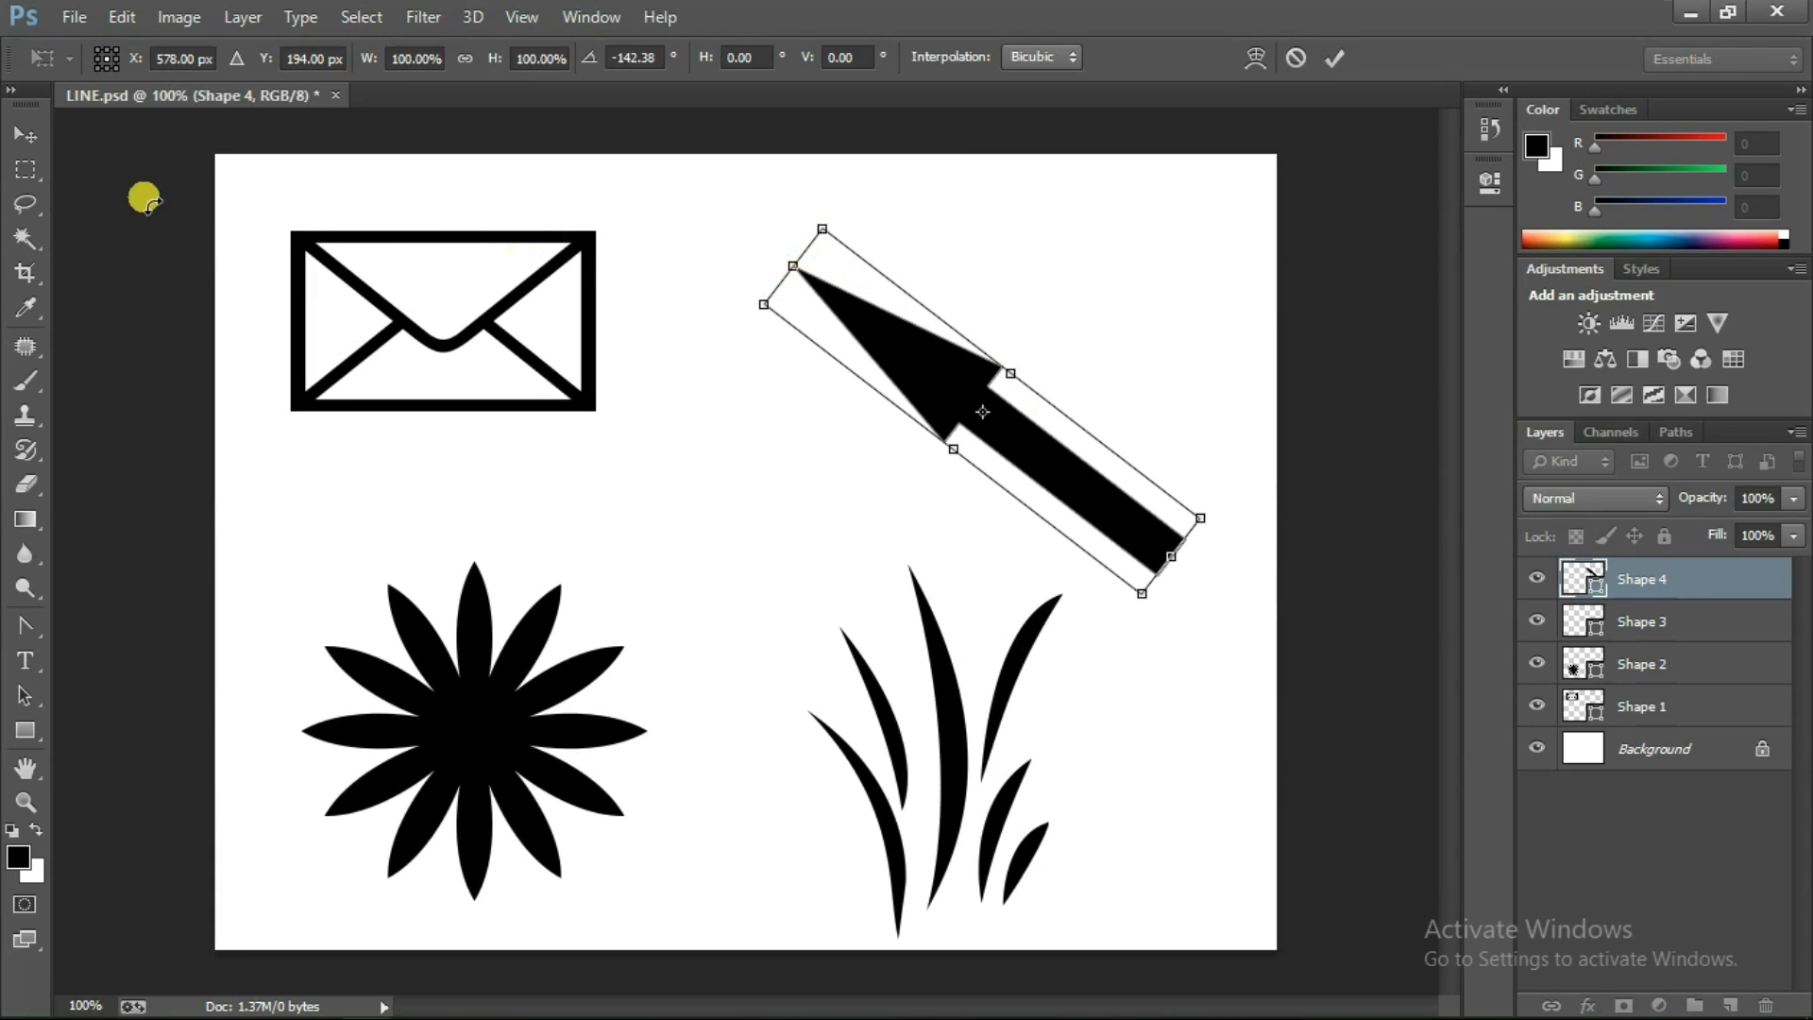
click(26, 137)
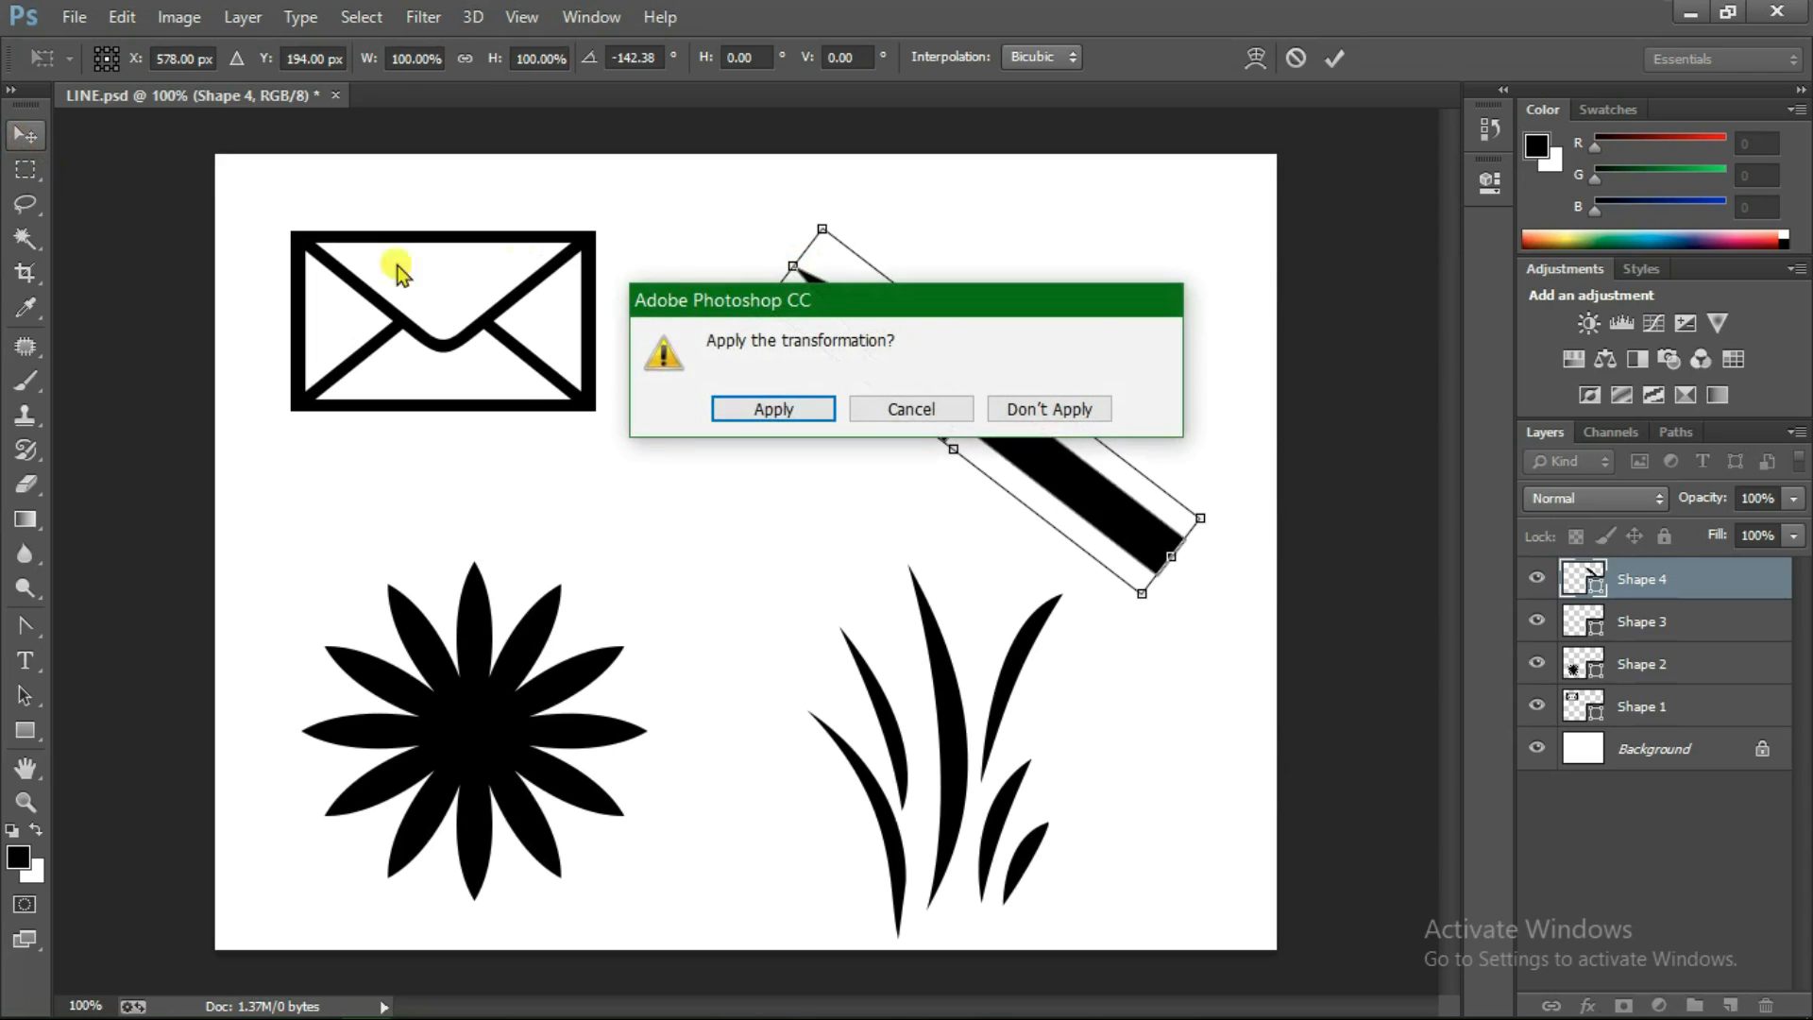
click(771, 404)
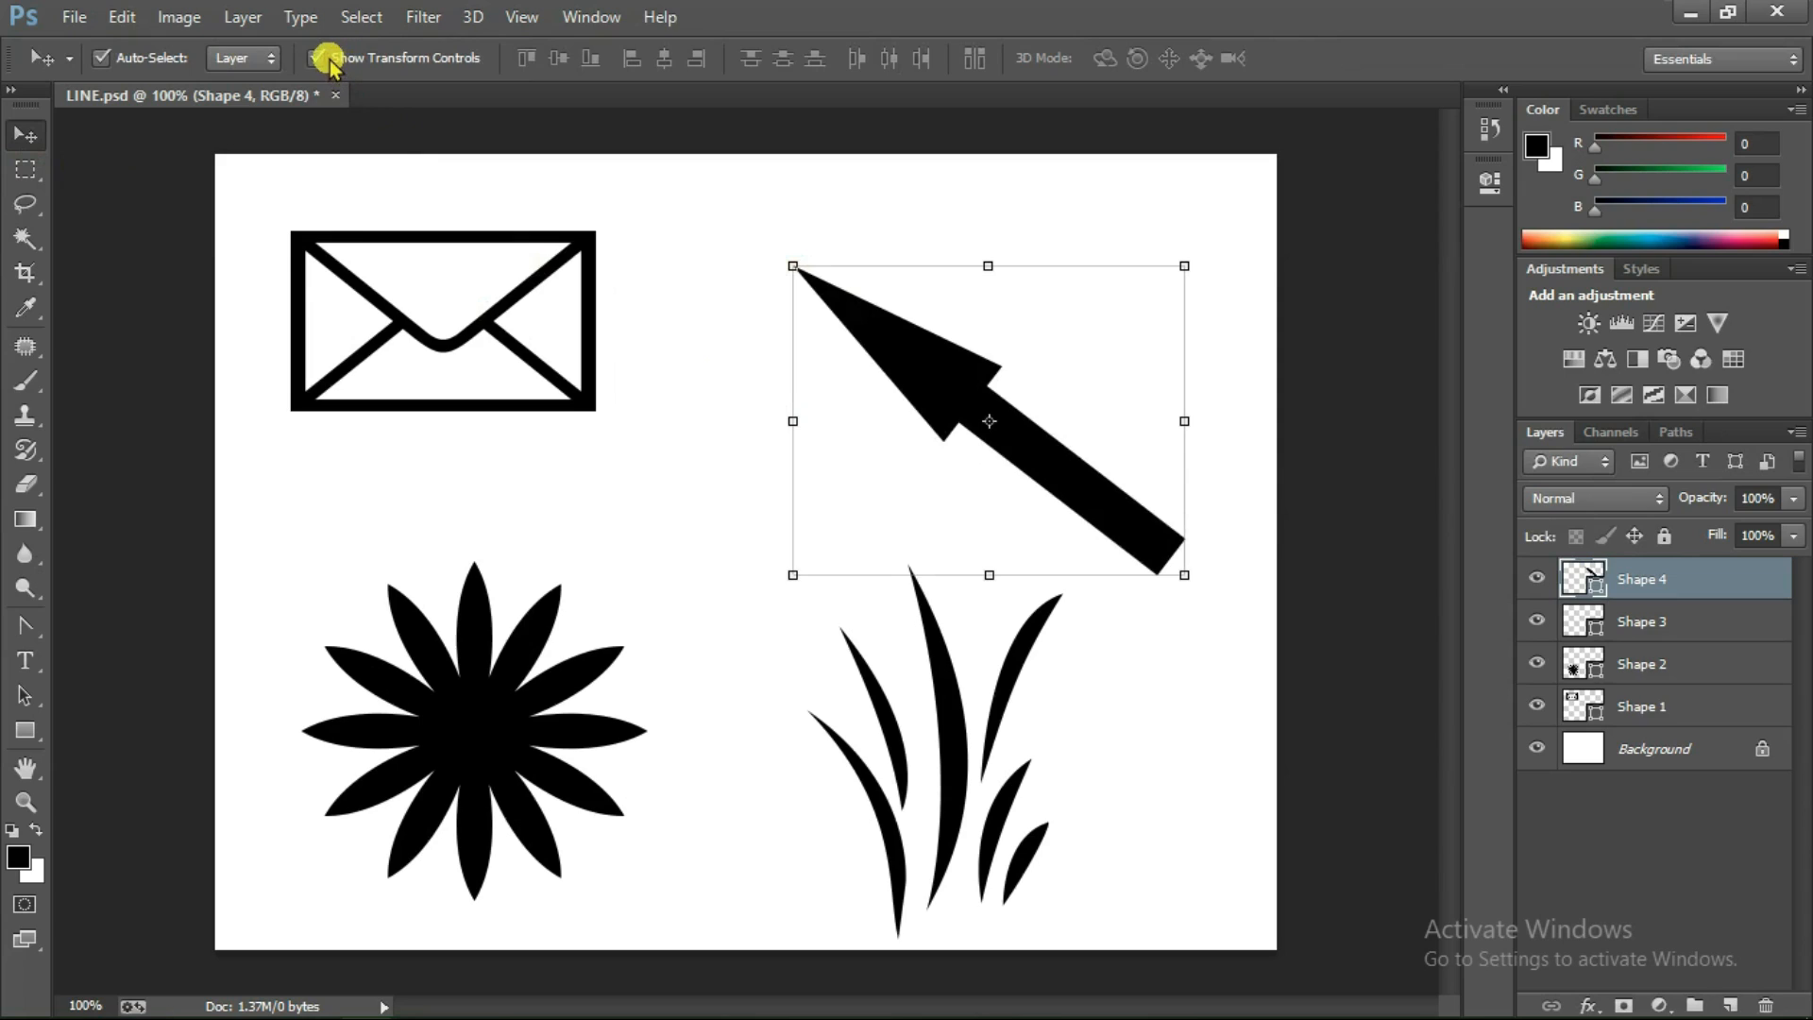
click(316, 57)
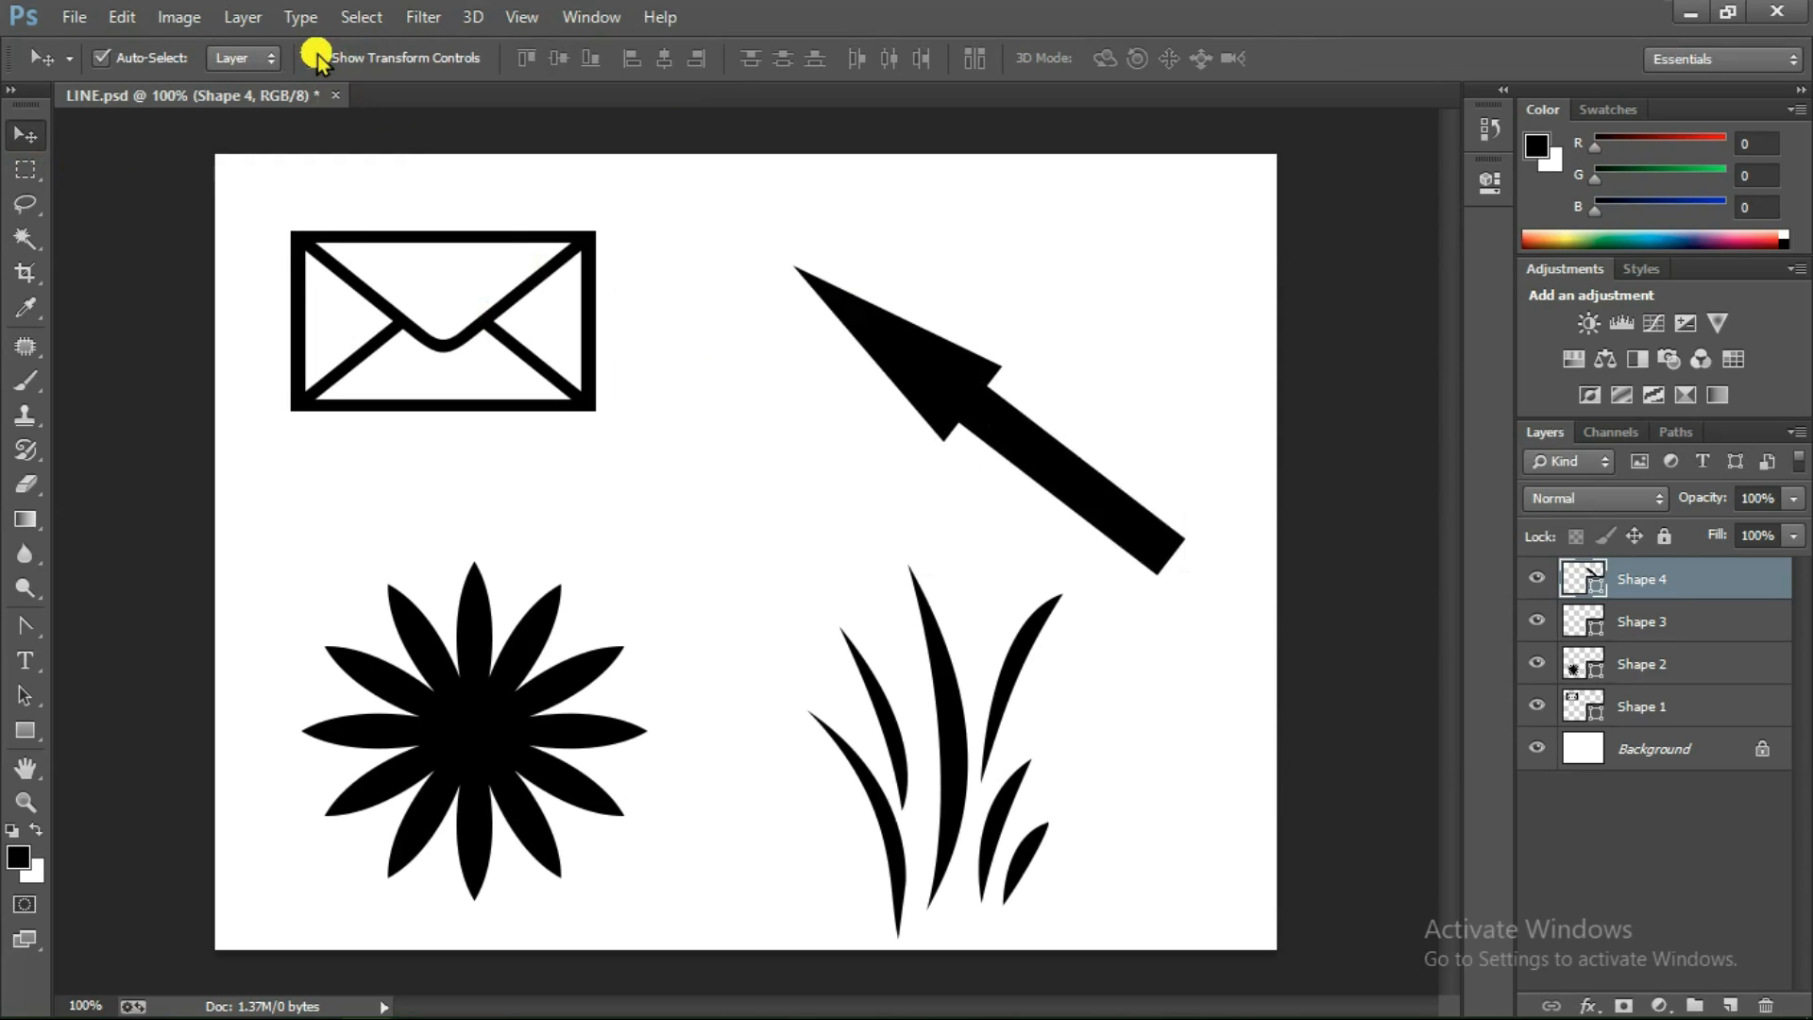
Delete the four shape layers, Shape 1 to Shape 4
shift+click(1700, 709)
click(1766, 1004)
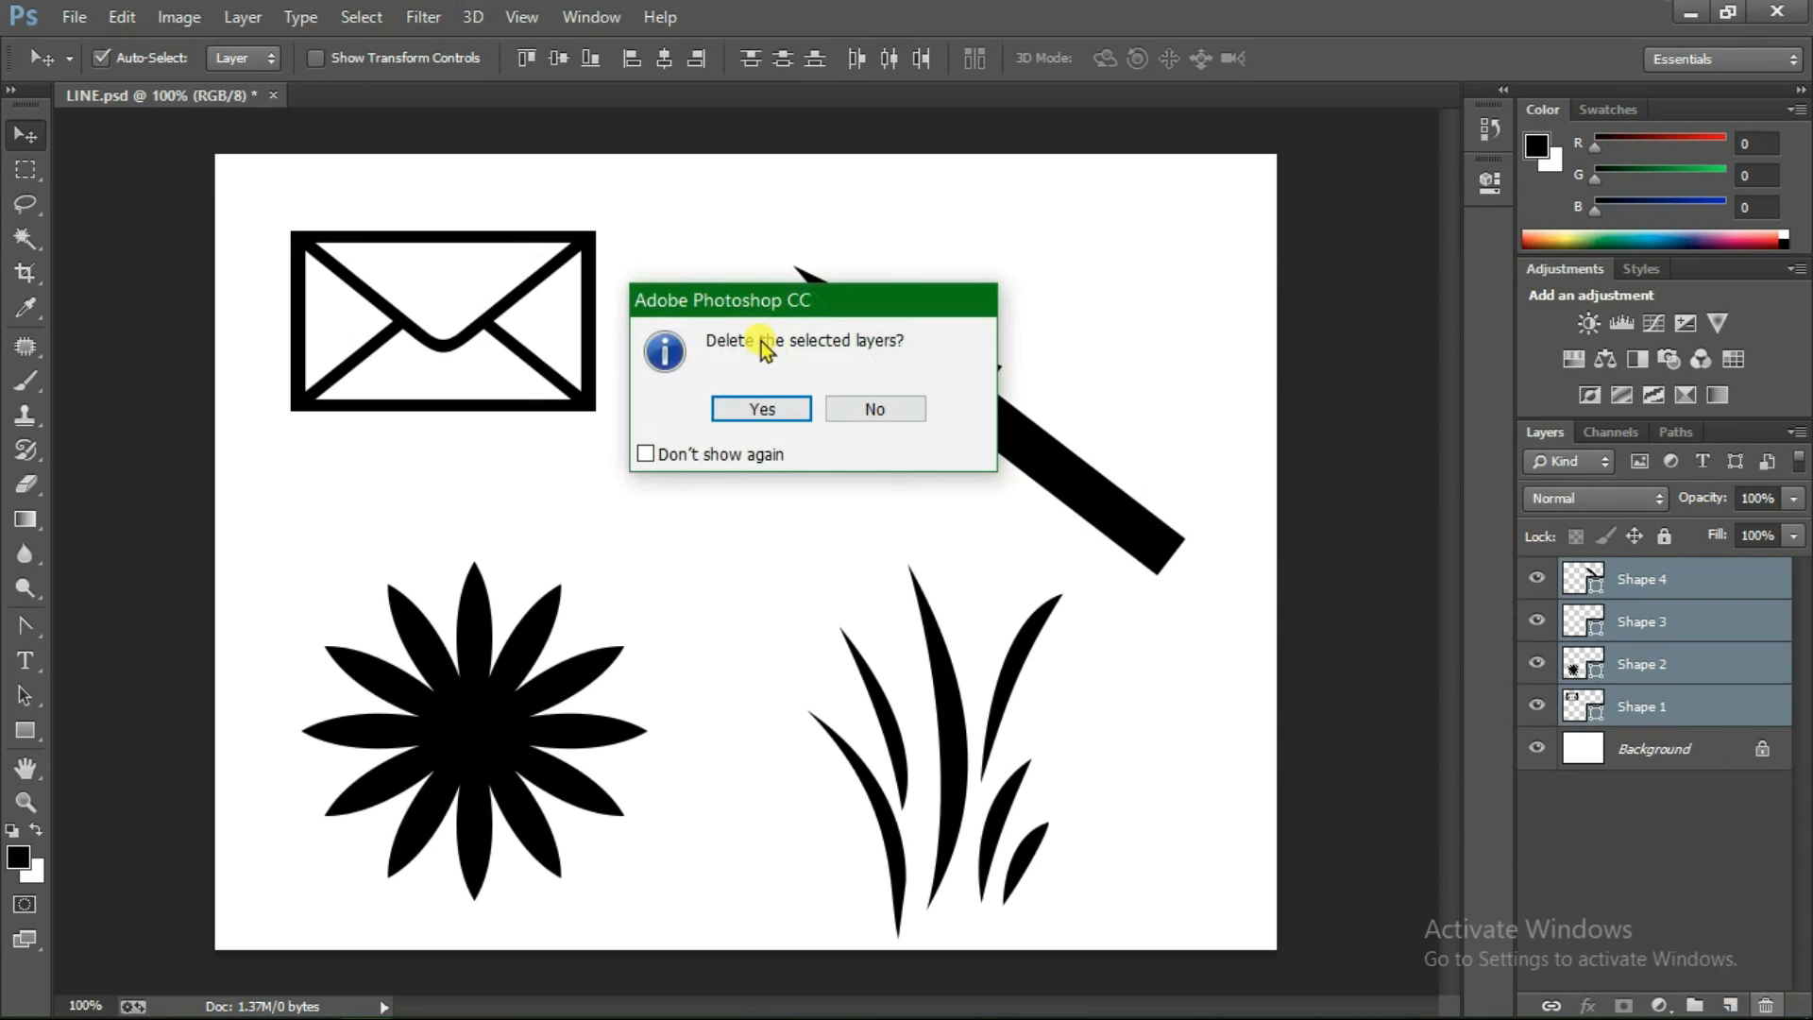
click(785, 414)
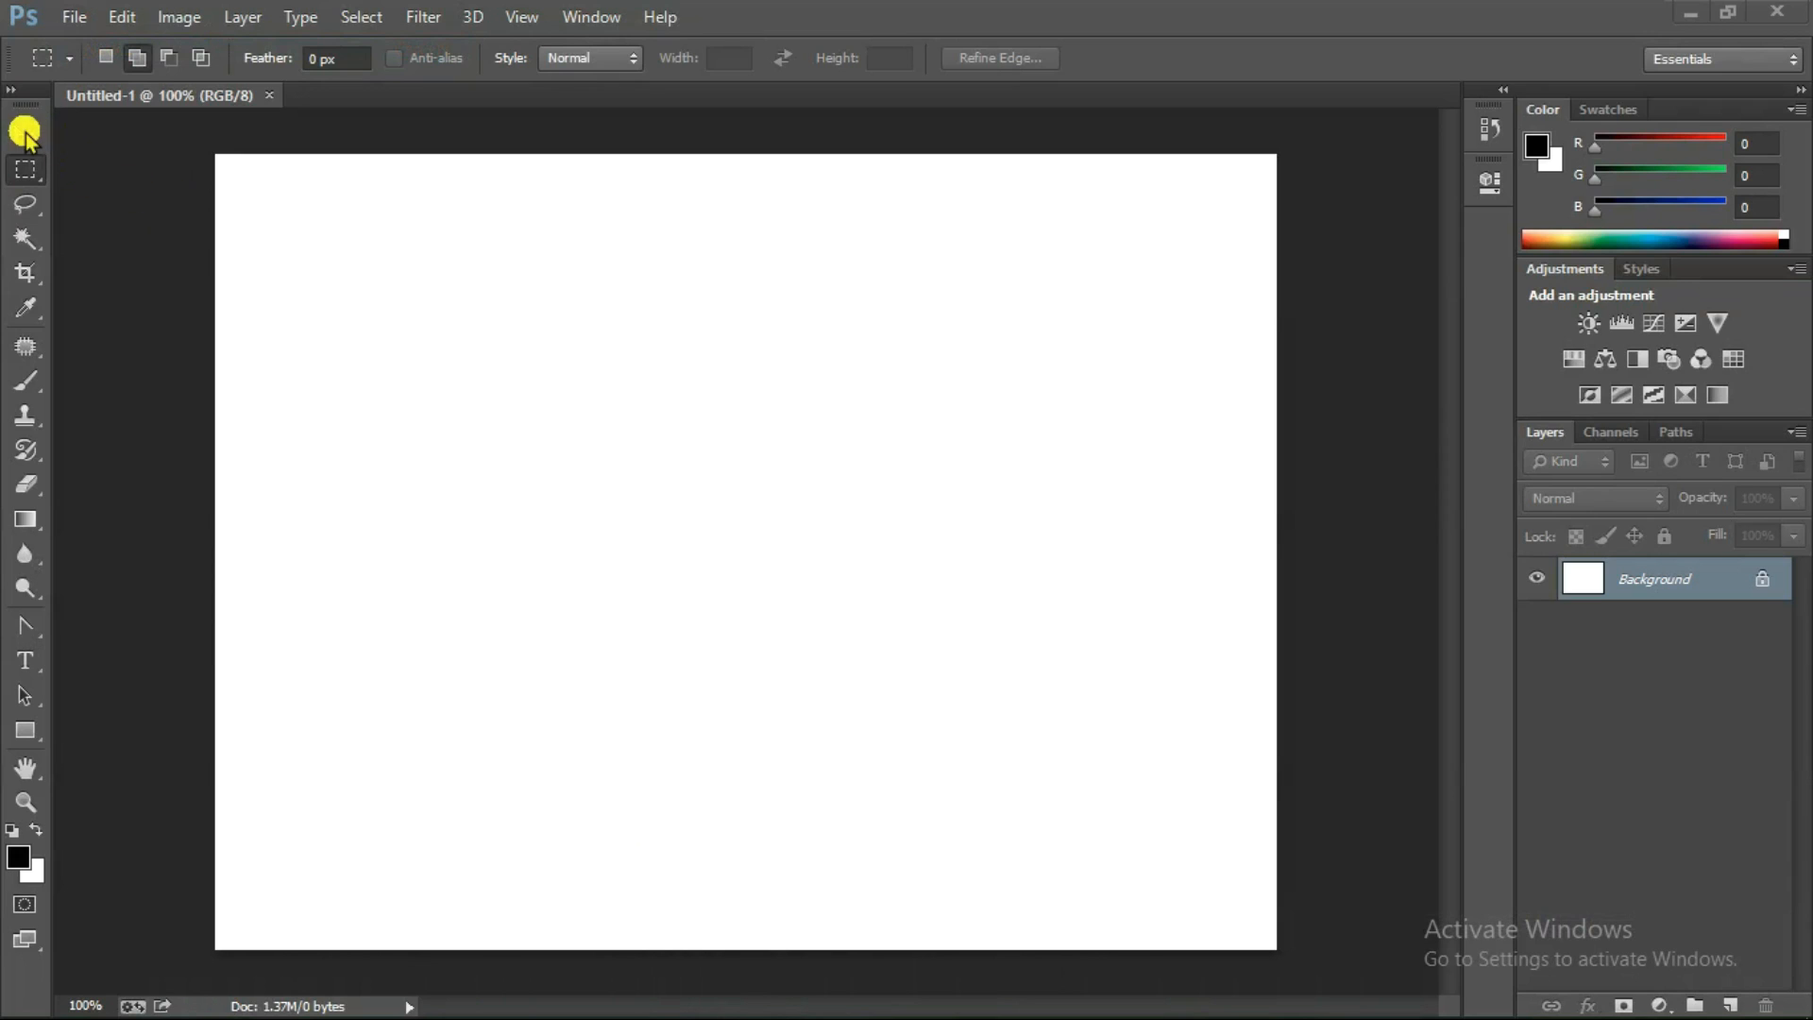
Draw six horizontal black rectangles, about 435 to 560 px wide, at staggered positions down the blank canvas
click(26, 132)
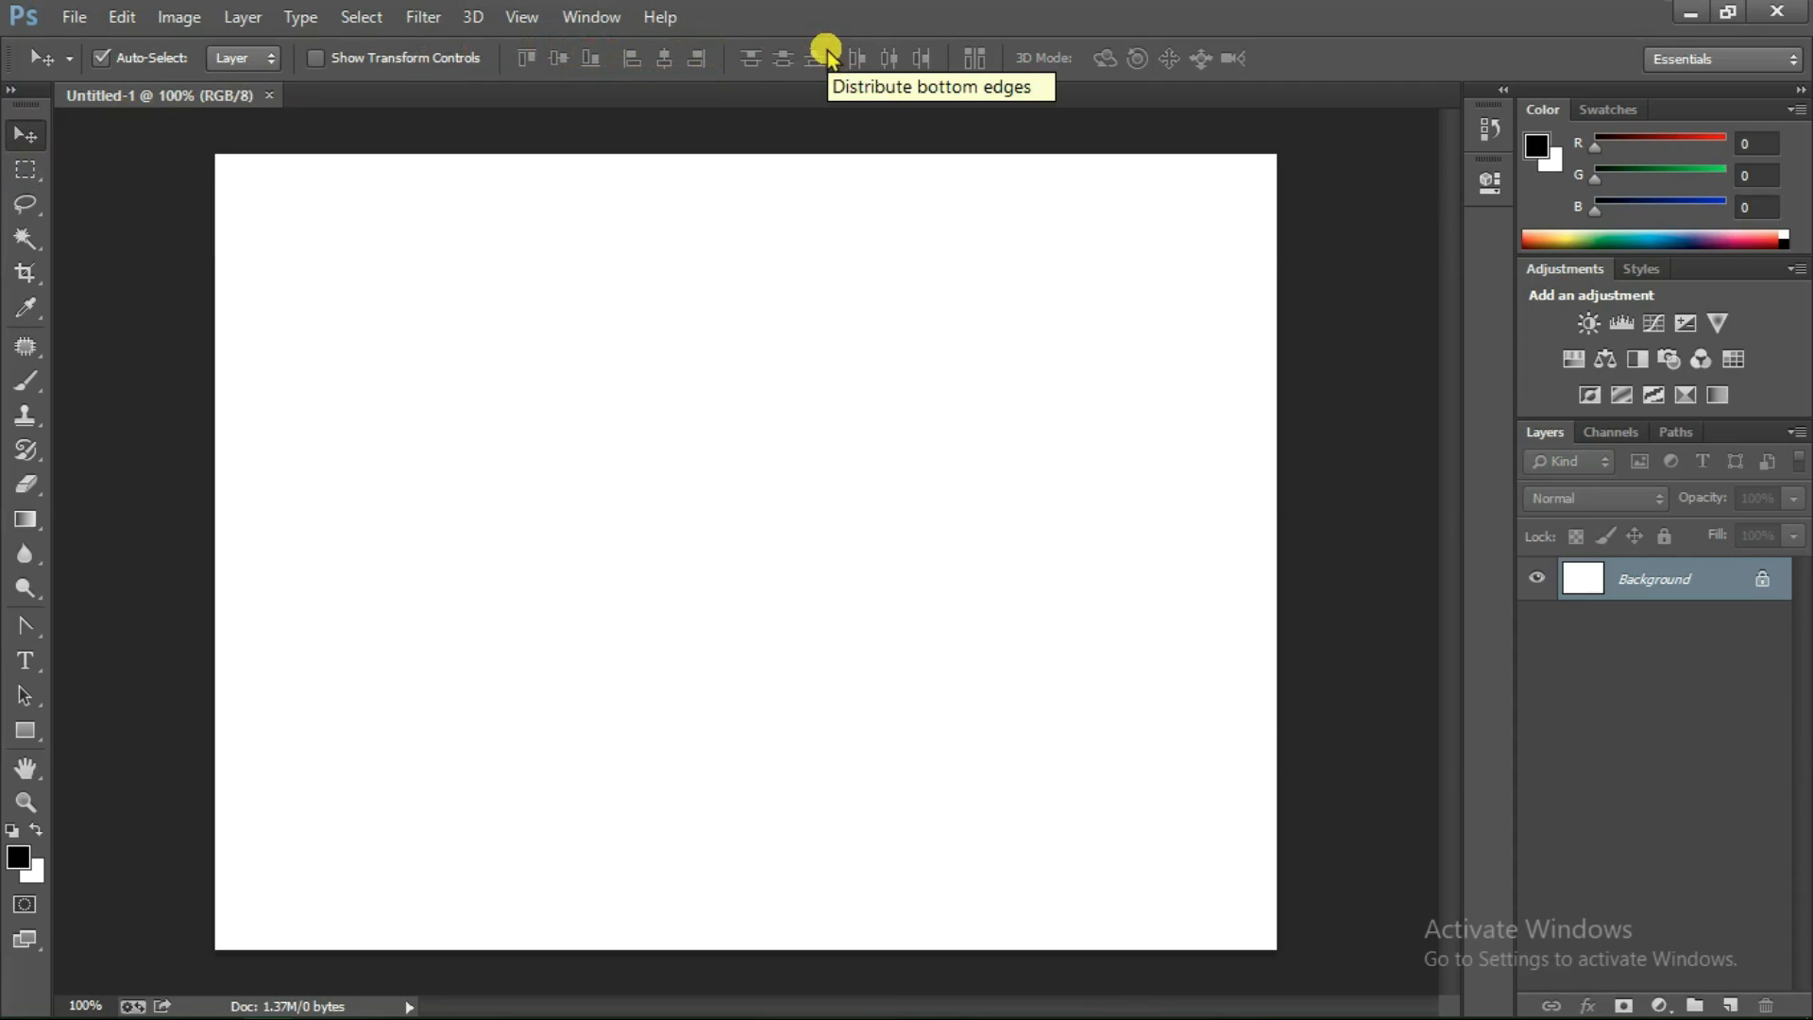
click(25, 731)
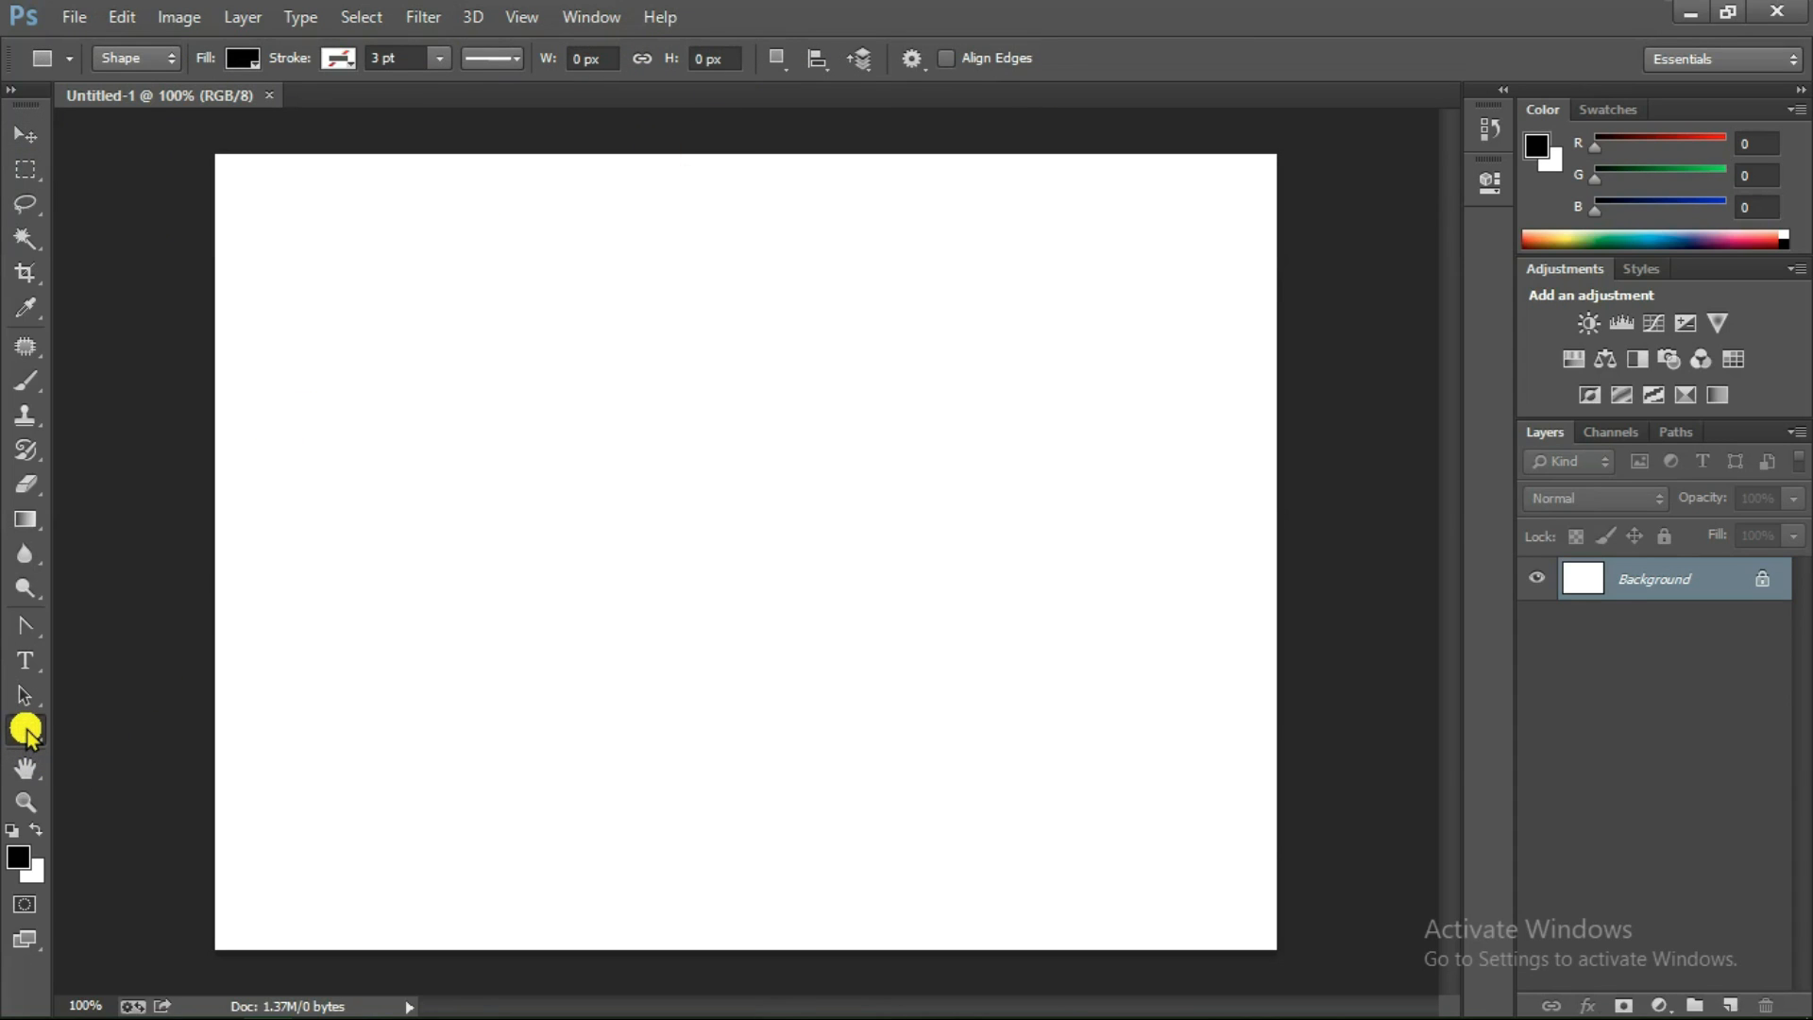
right_click(26, 731)
click(66, 730)
drag(406, 220, 982, 243)
drag(312, 303, 1006, 345)
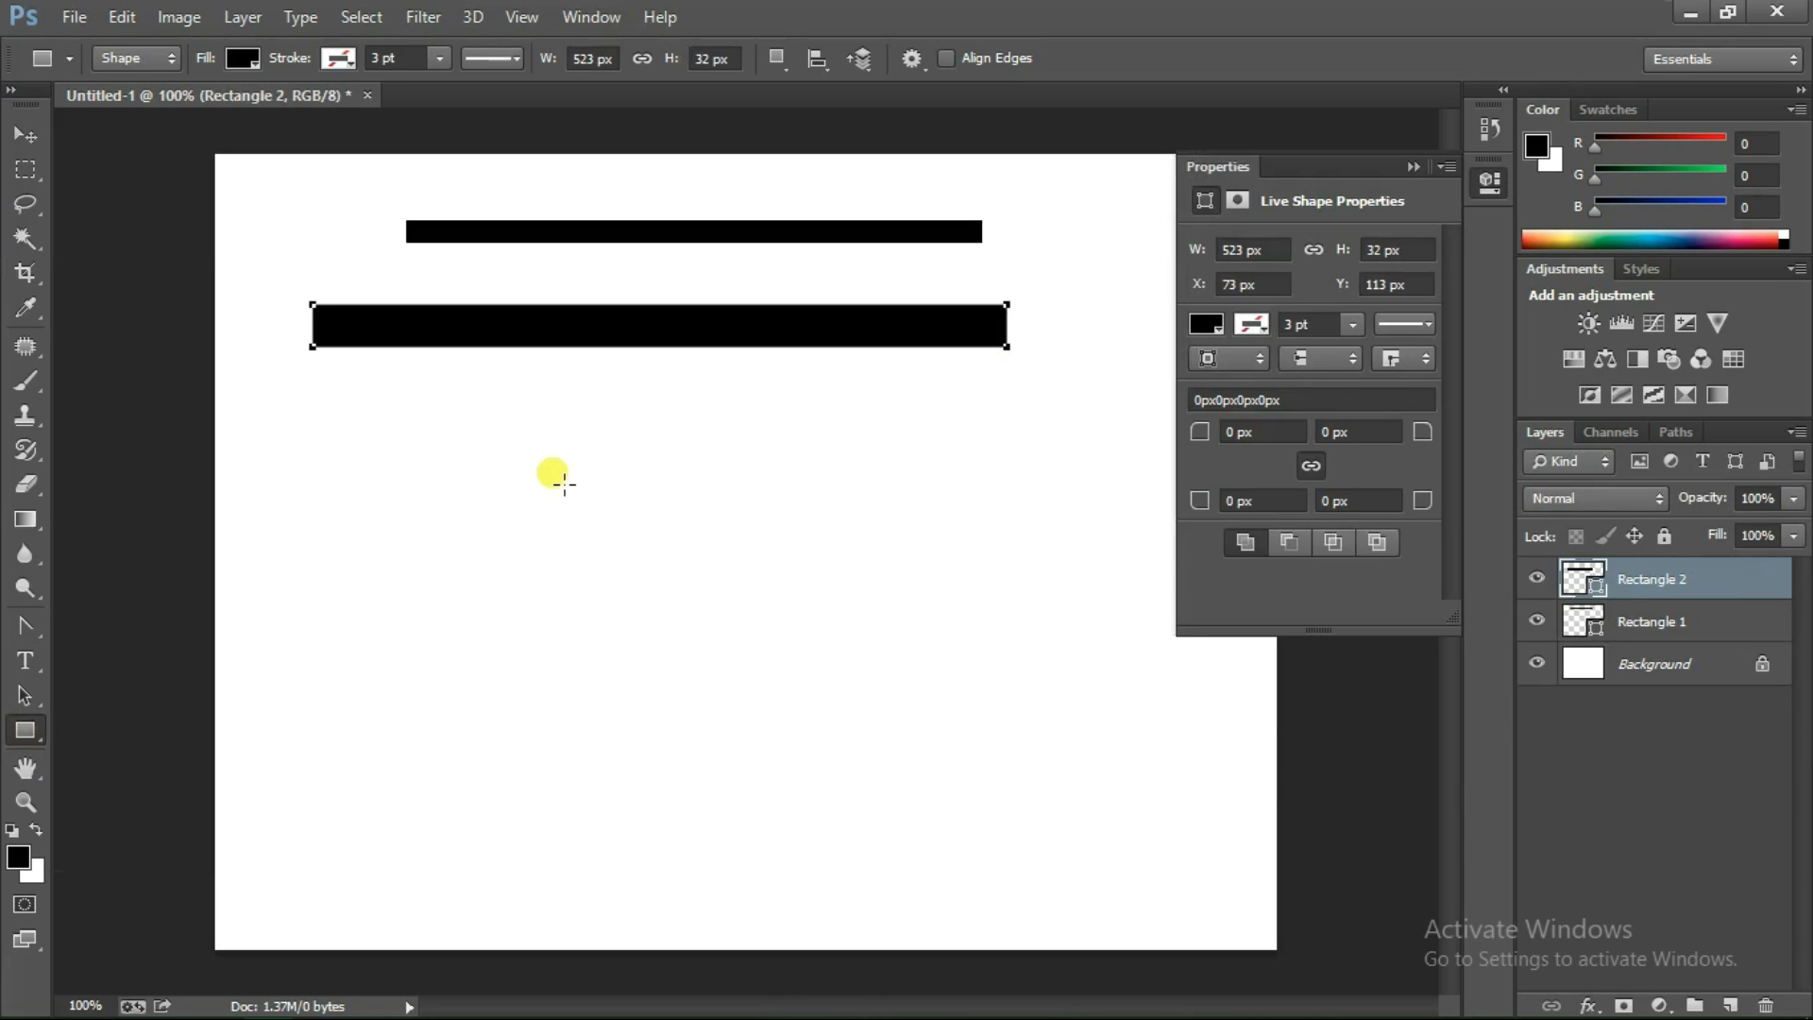
drag(552, 472, 1132, 504)
drag(336, 572, 1048, 597)
mouse_move(521, 697)
mouse_down()
mouse_move(1268, 769)
mouse_move(1263, 739)
mouse_up()
drag(284, 839, 1006, 879)
Select all six rectangle layers and align them by horizontal centers, by right edges, and finally by left edges
click(26, 137)
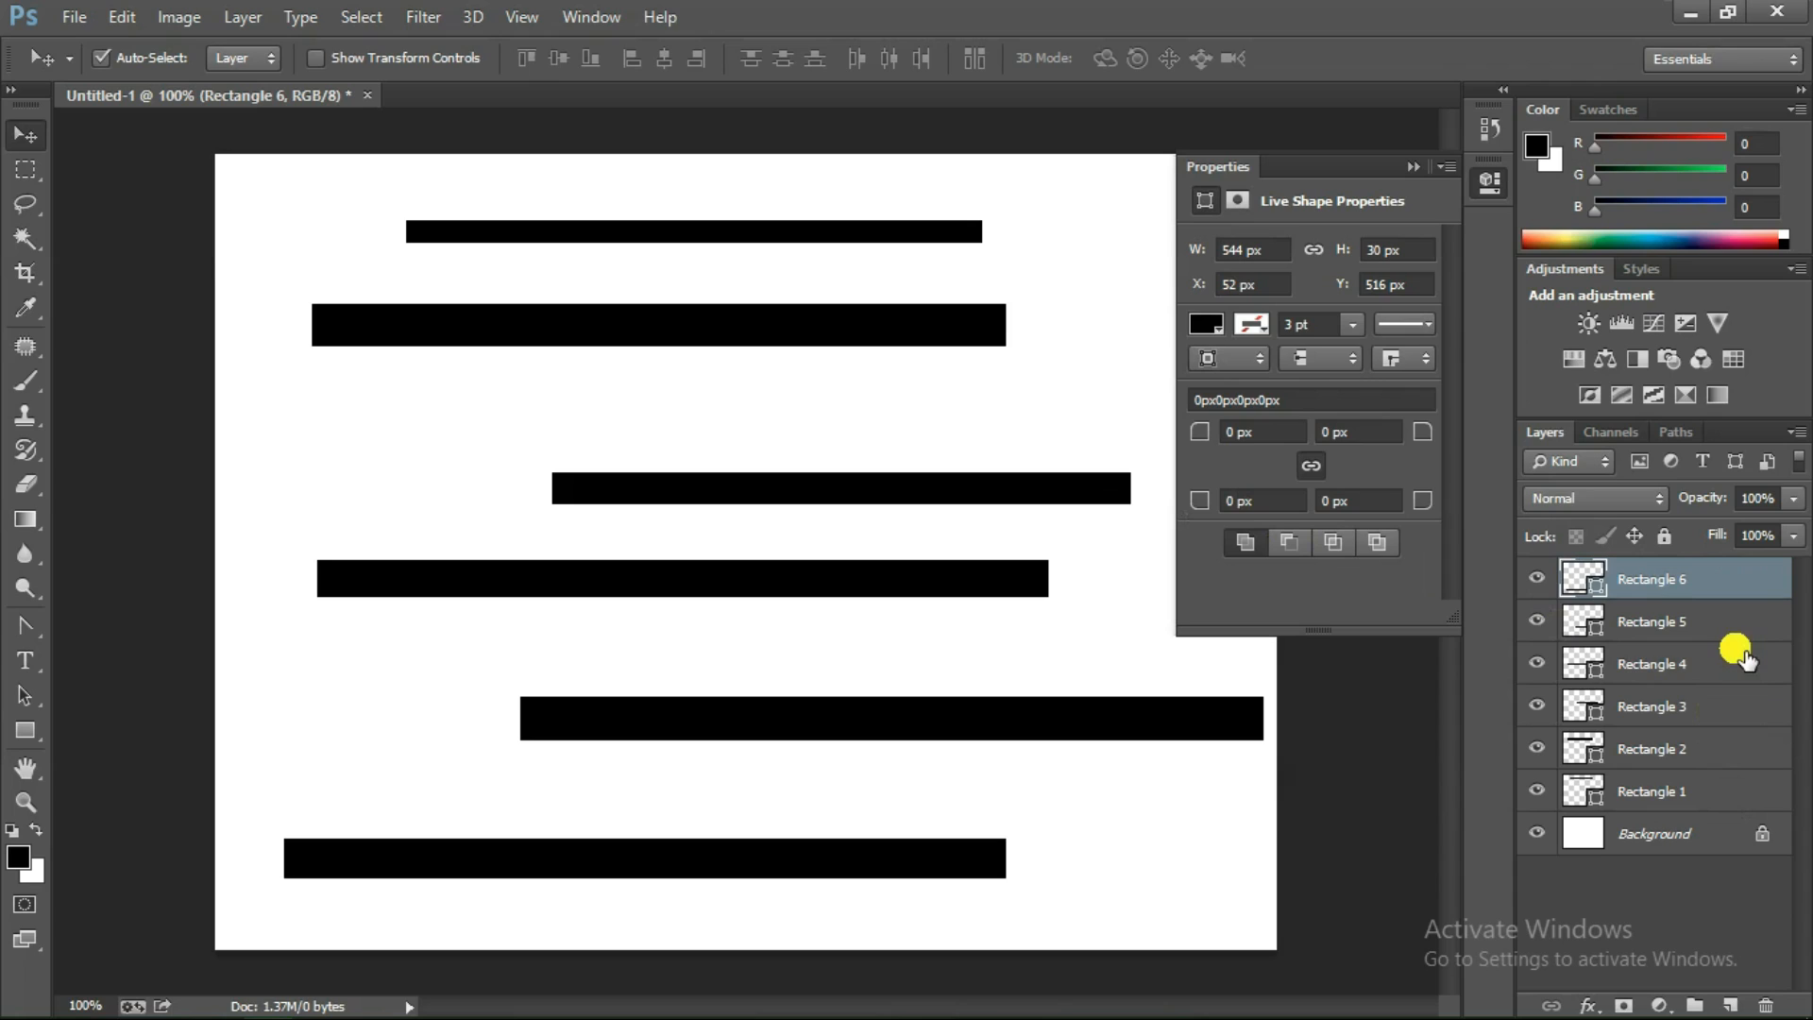
key(shift)
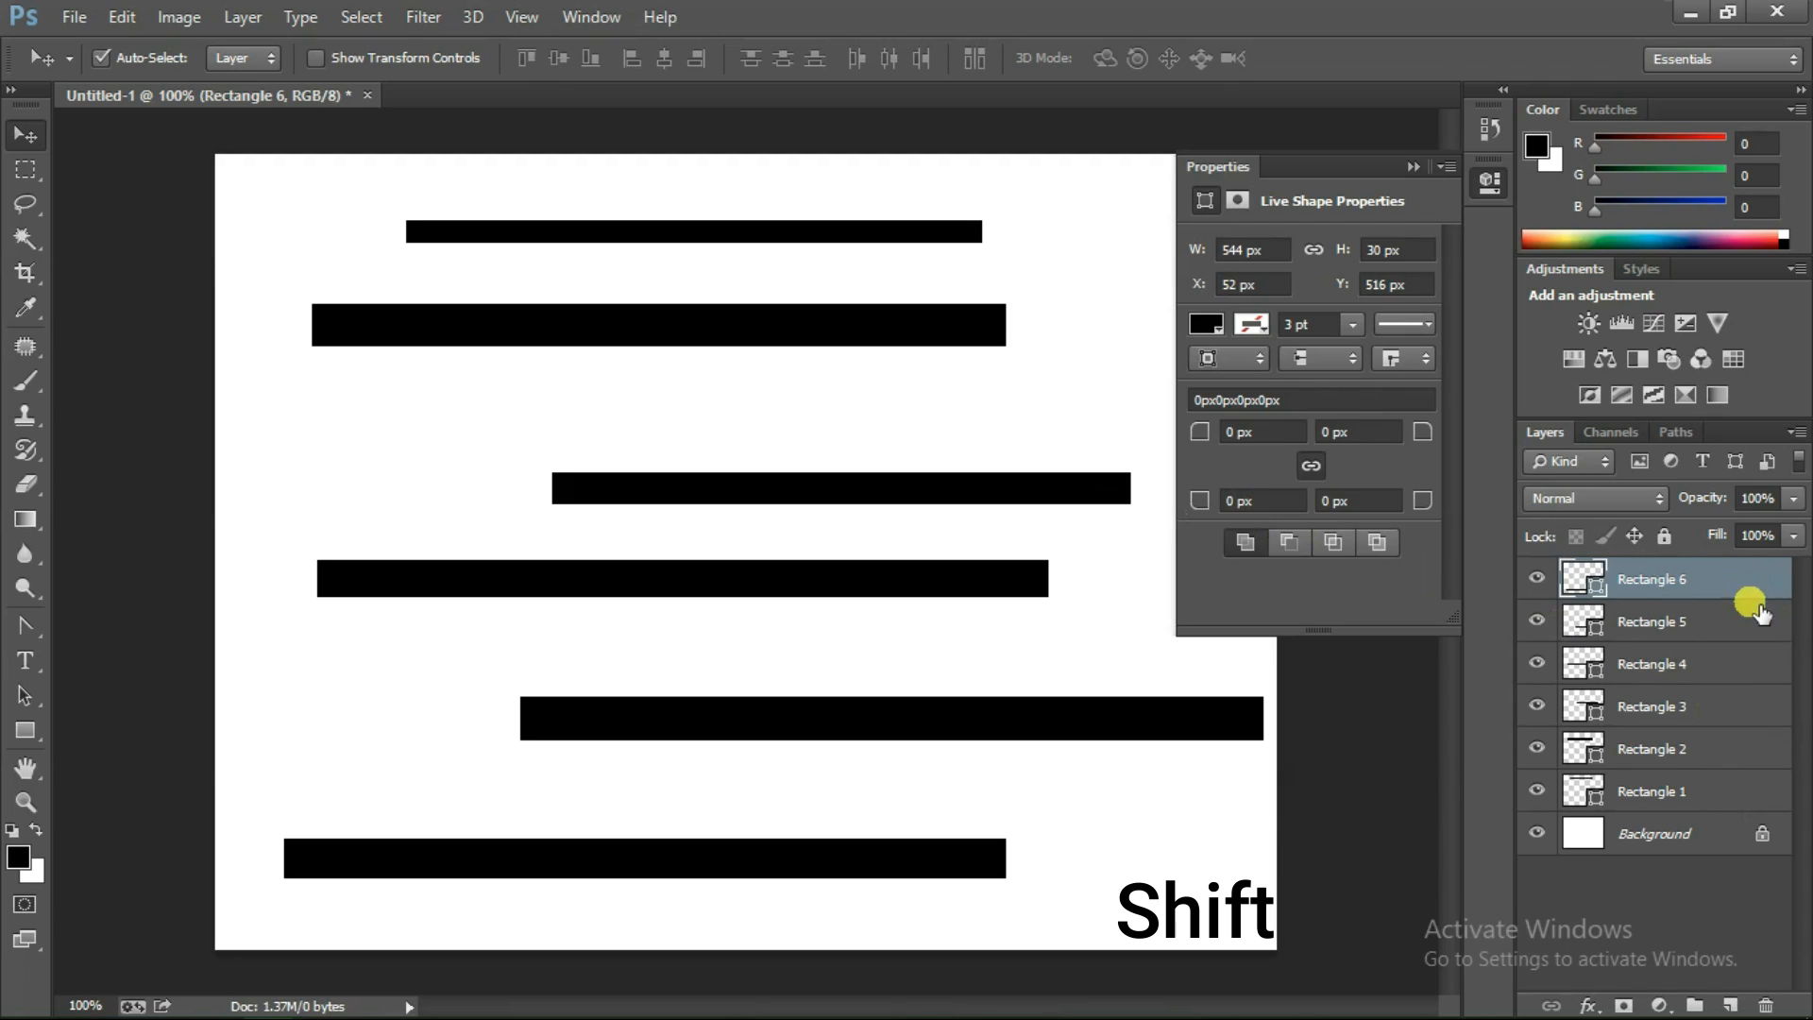
shift+click(1734, 796)
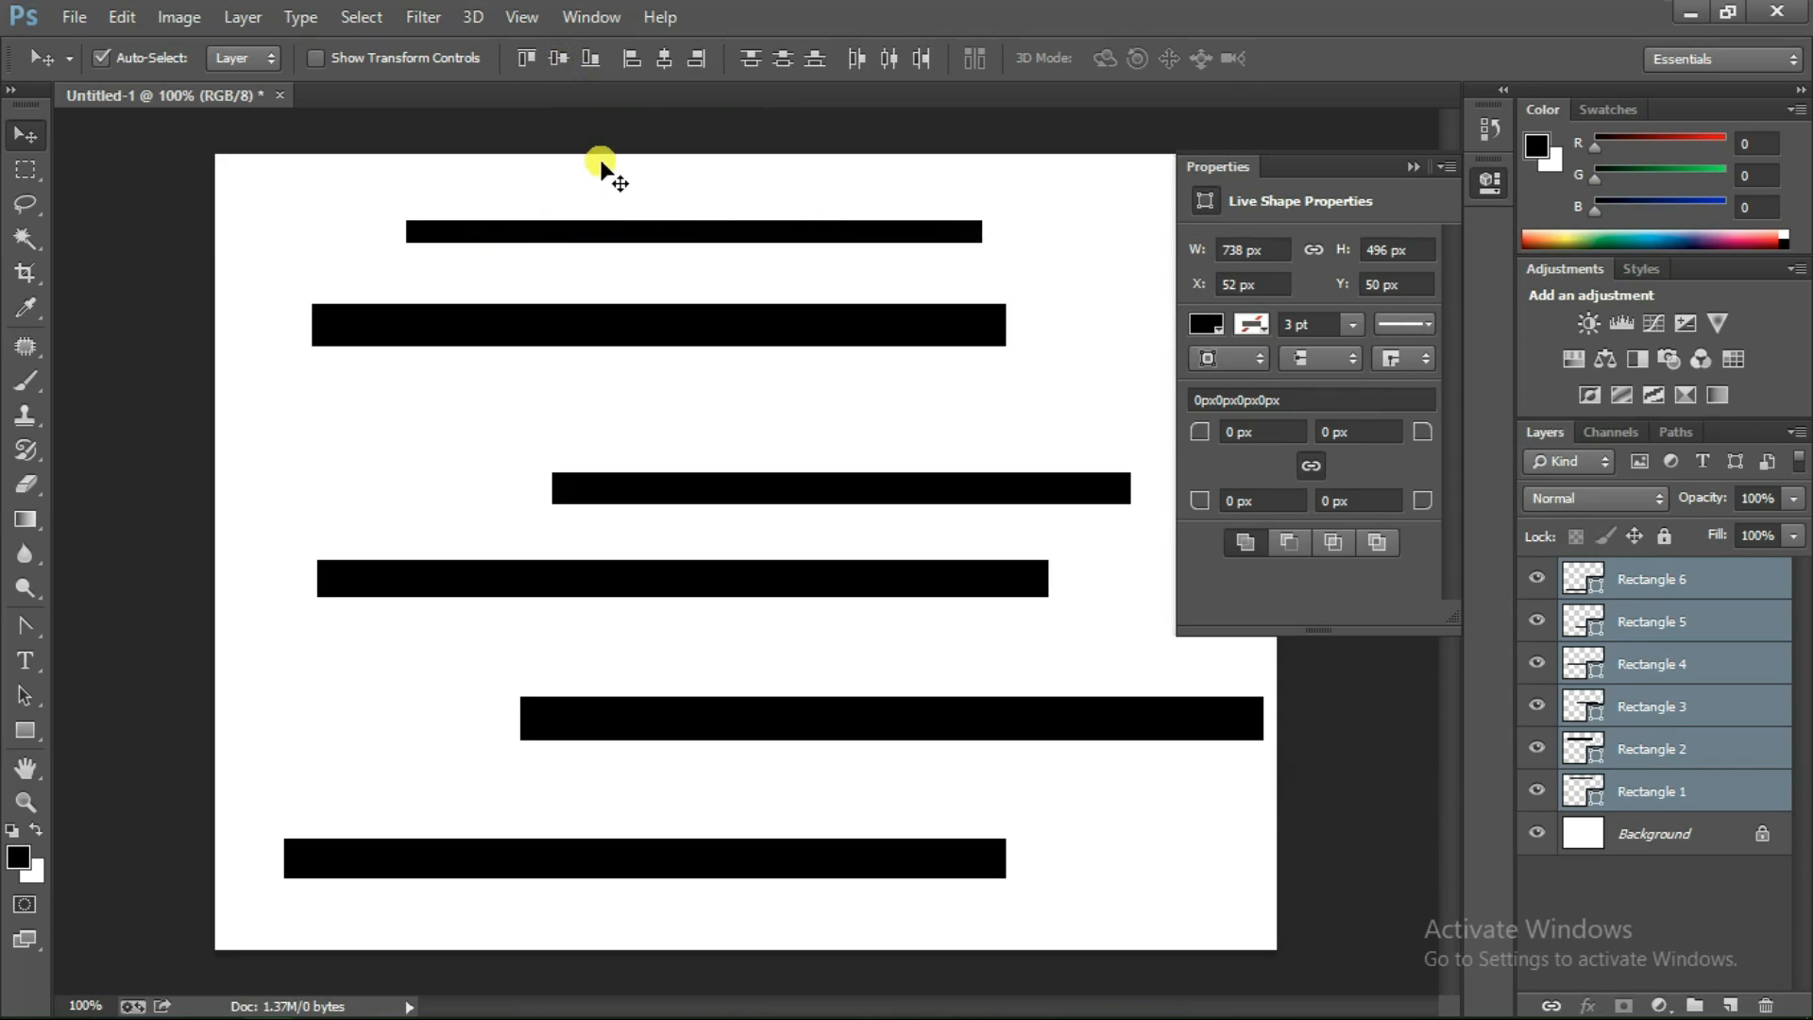
click(663, 59)
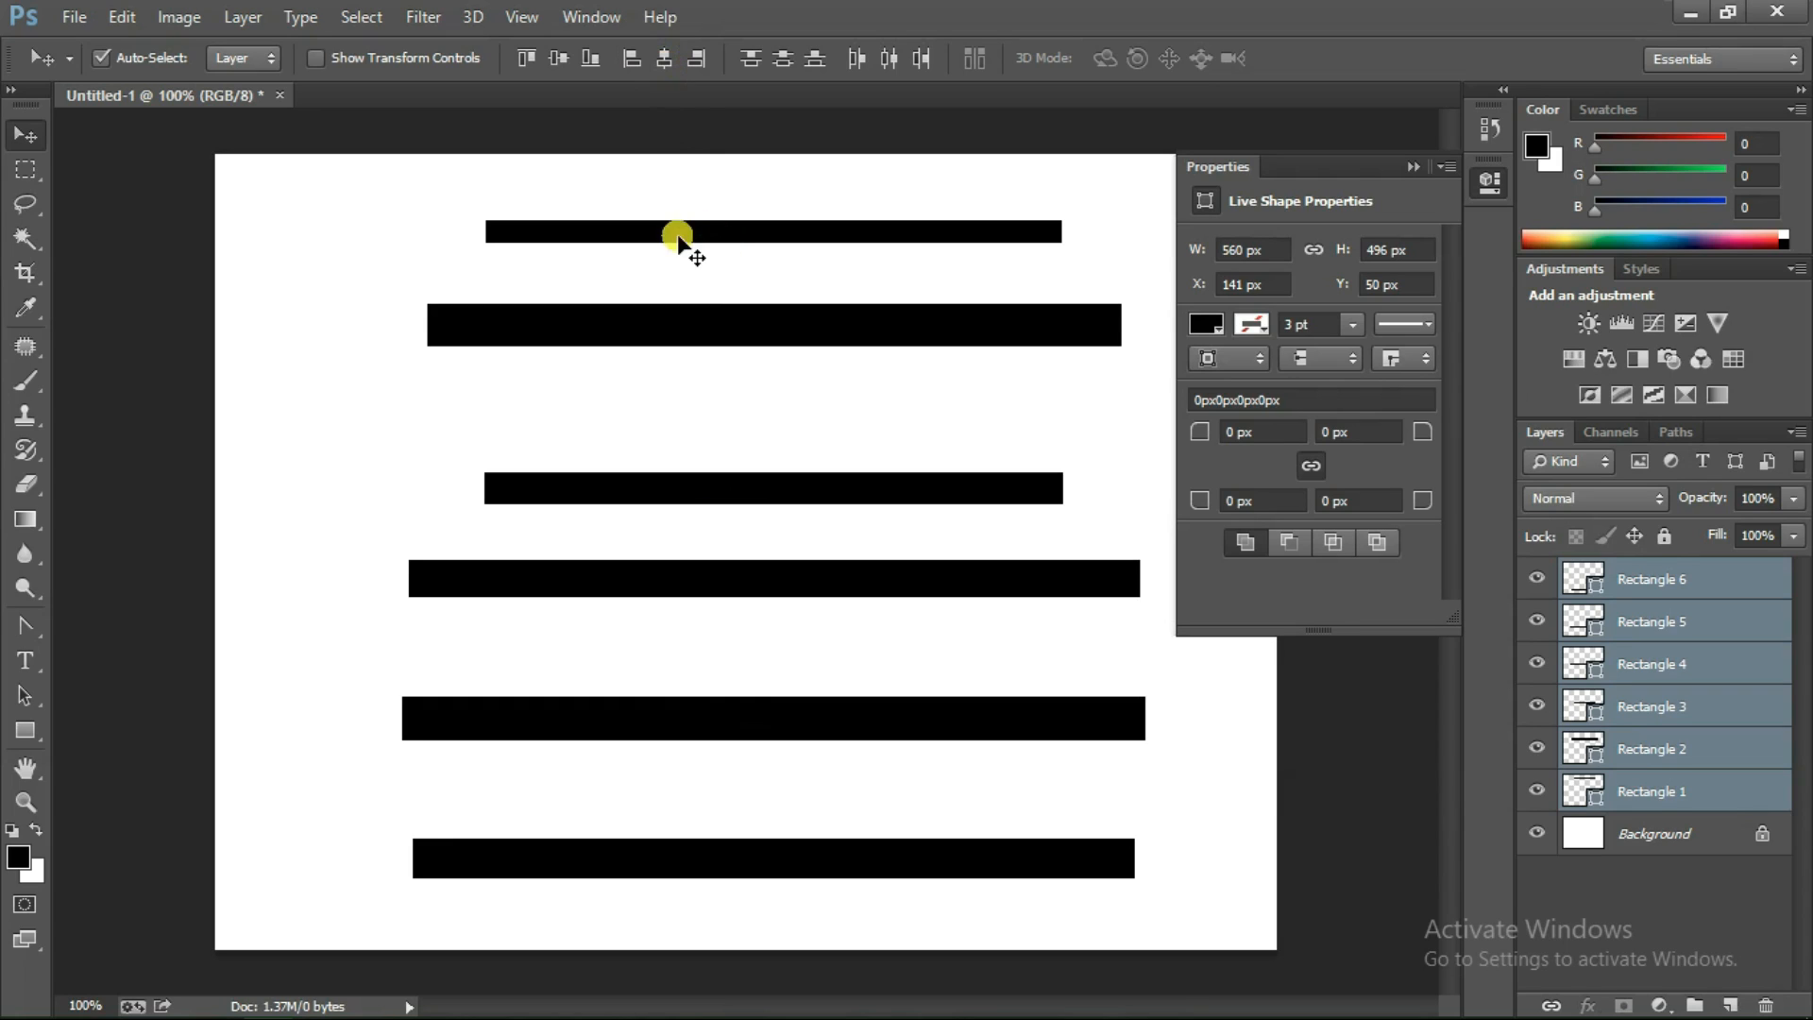
click(698, 59)
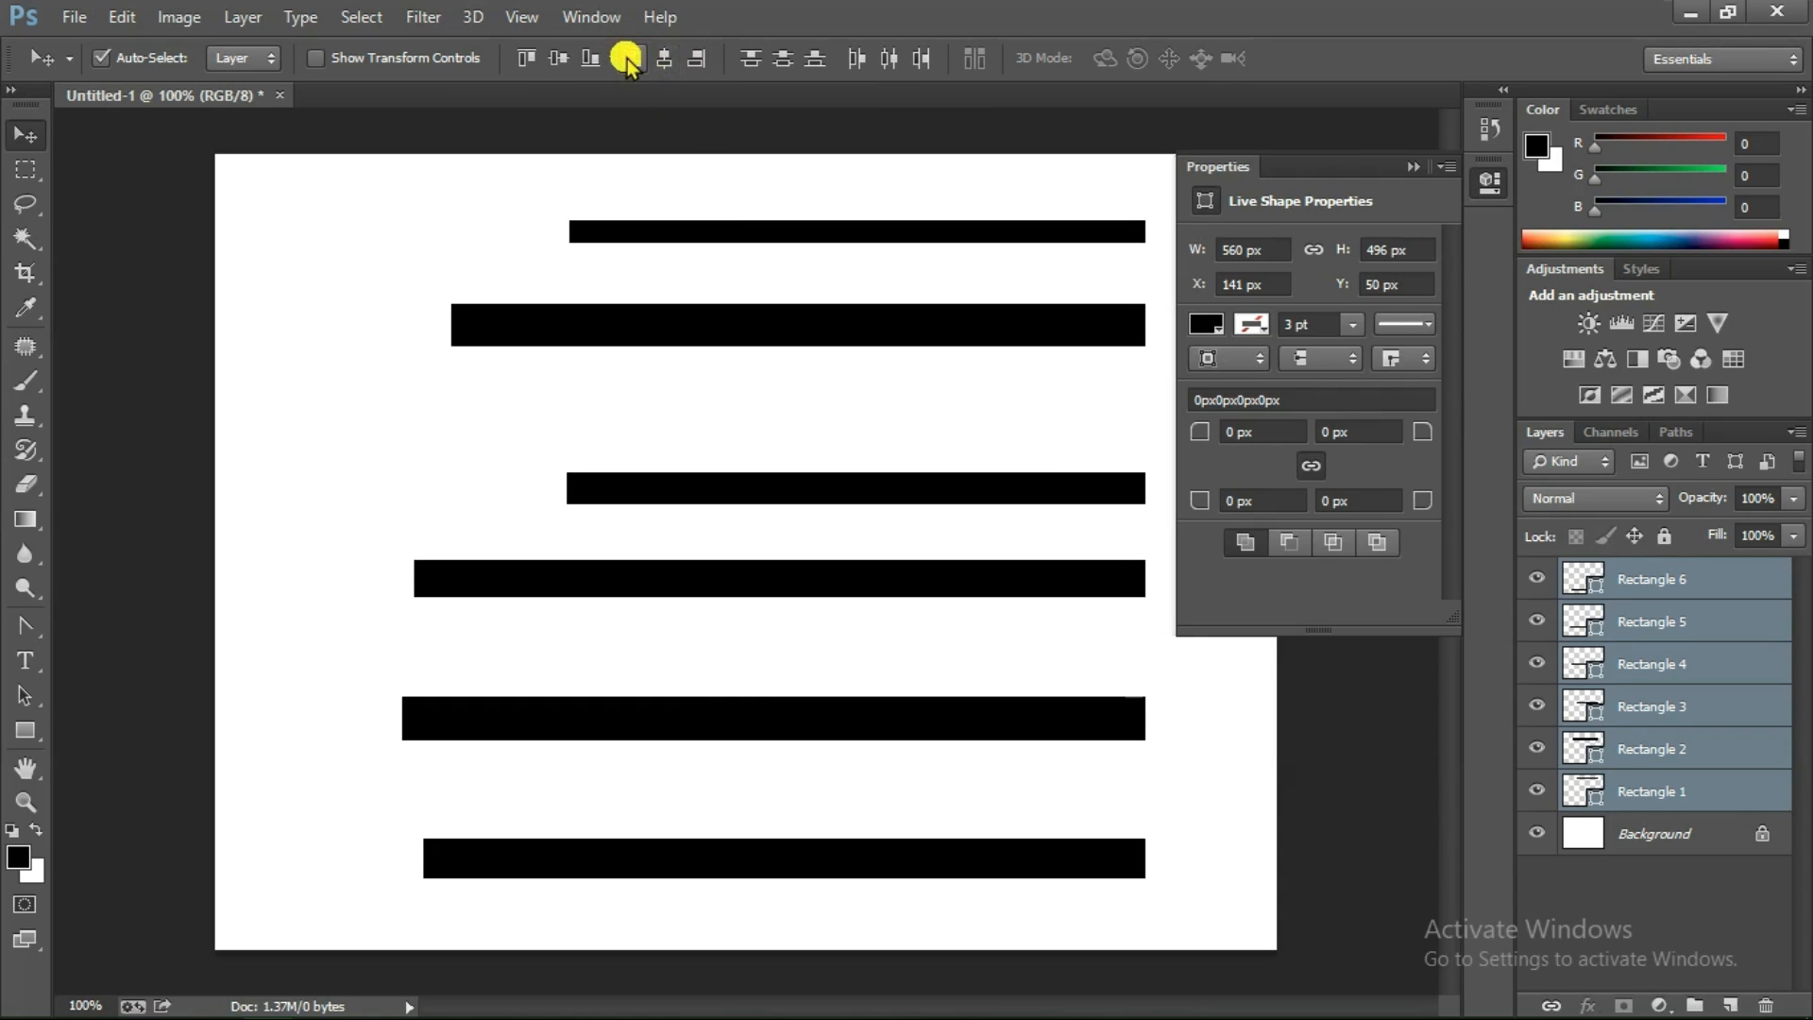
click(628, 60)
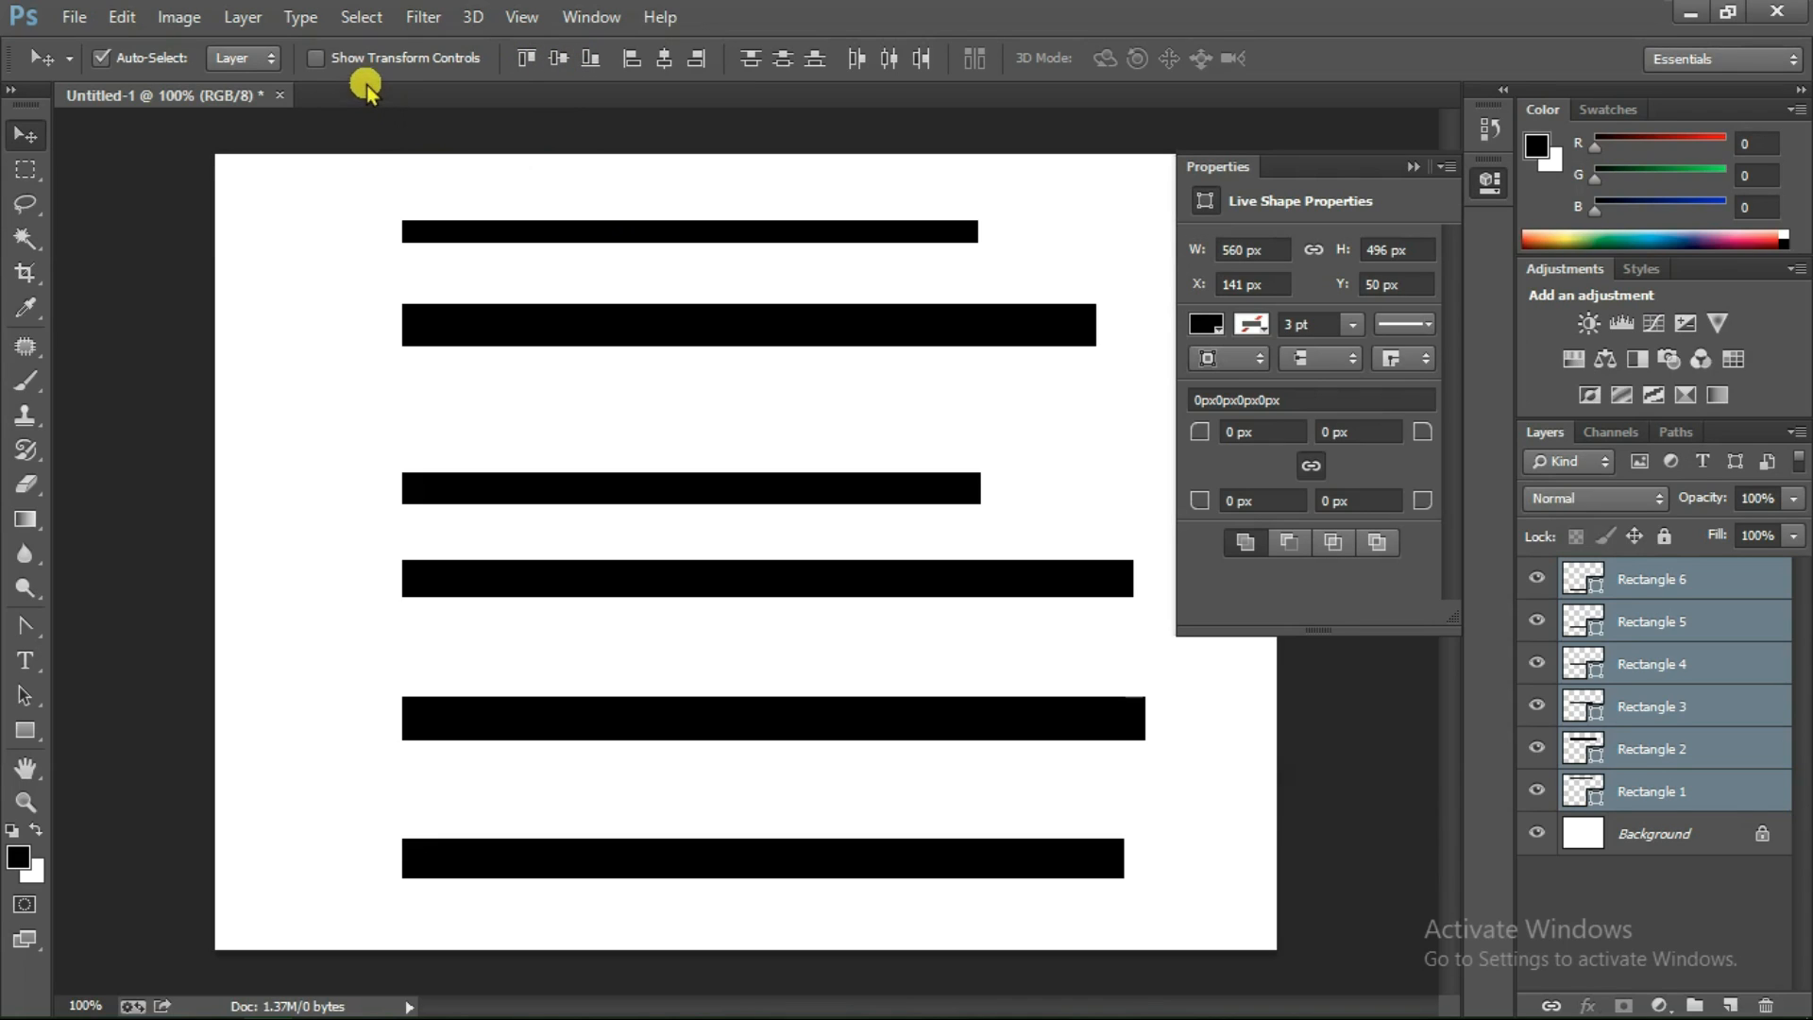
Rotate the six selected rectangles together to about -90° with the transform controls, apply it, and hide the controls
click(314, 58)
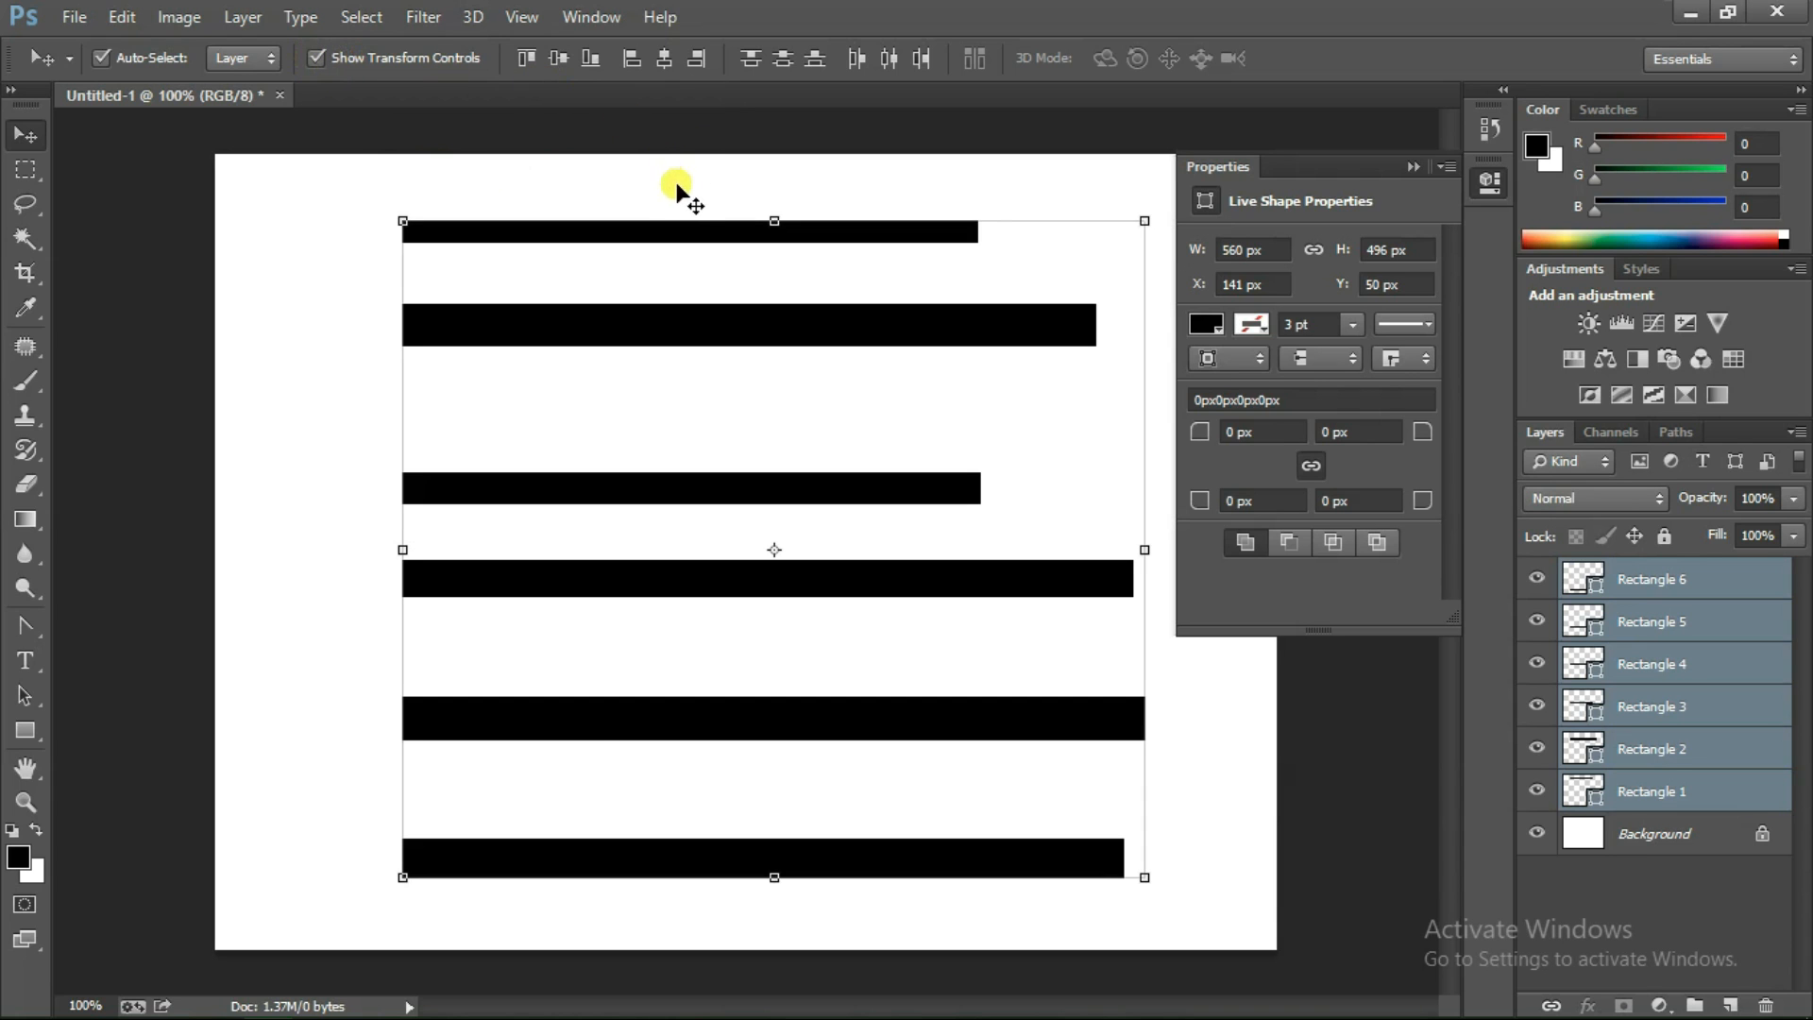
drag(700, 202, 500, 627)
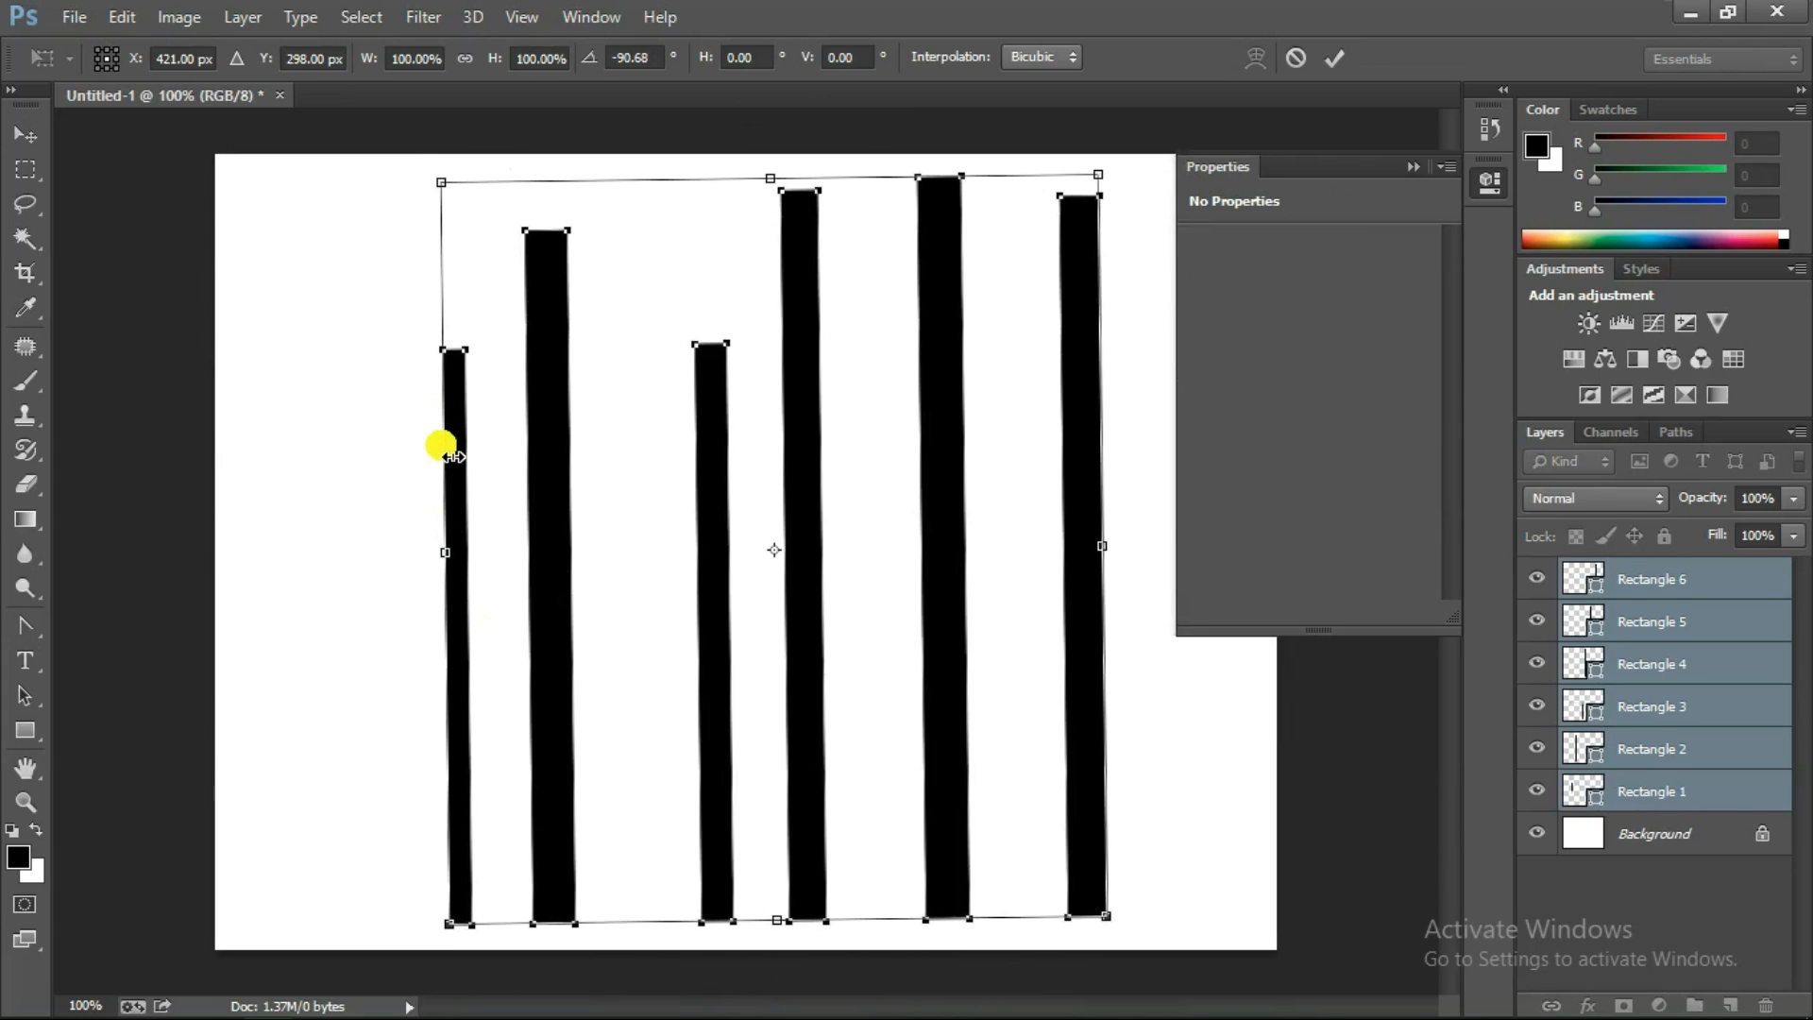
drag(234, 510, 235, 506)
click(42, 139)
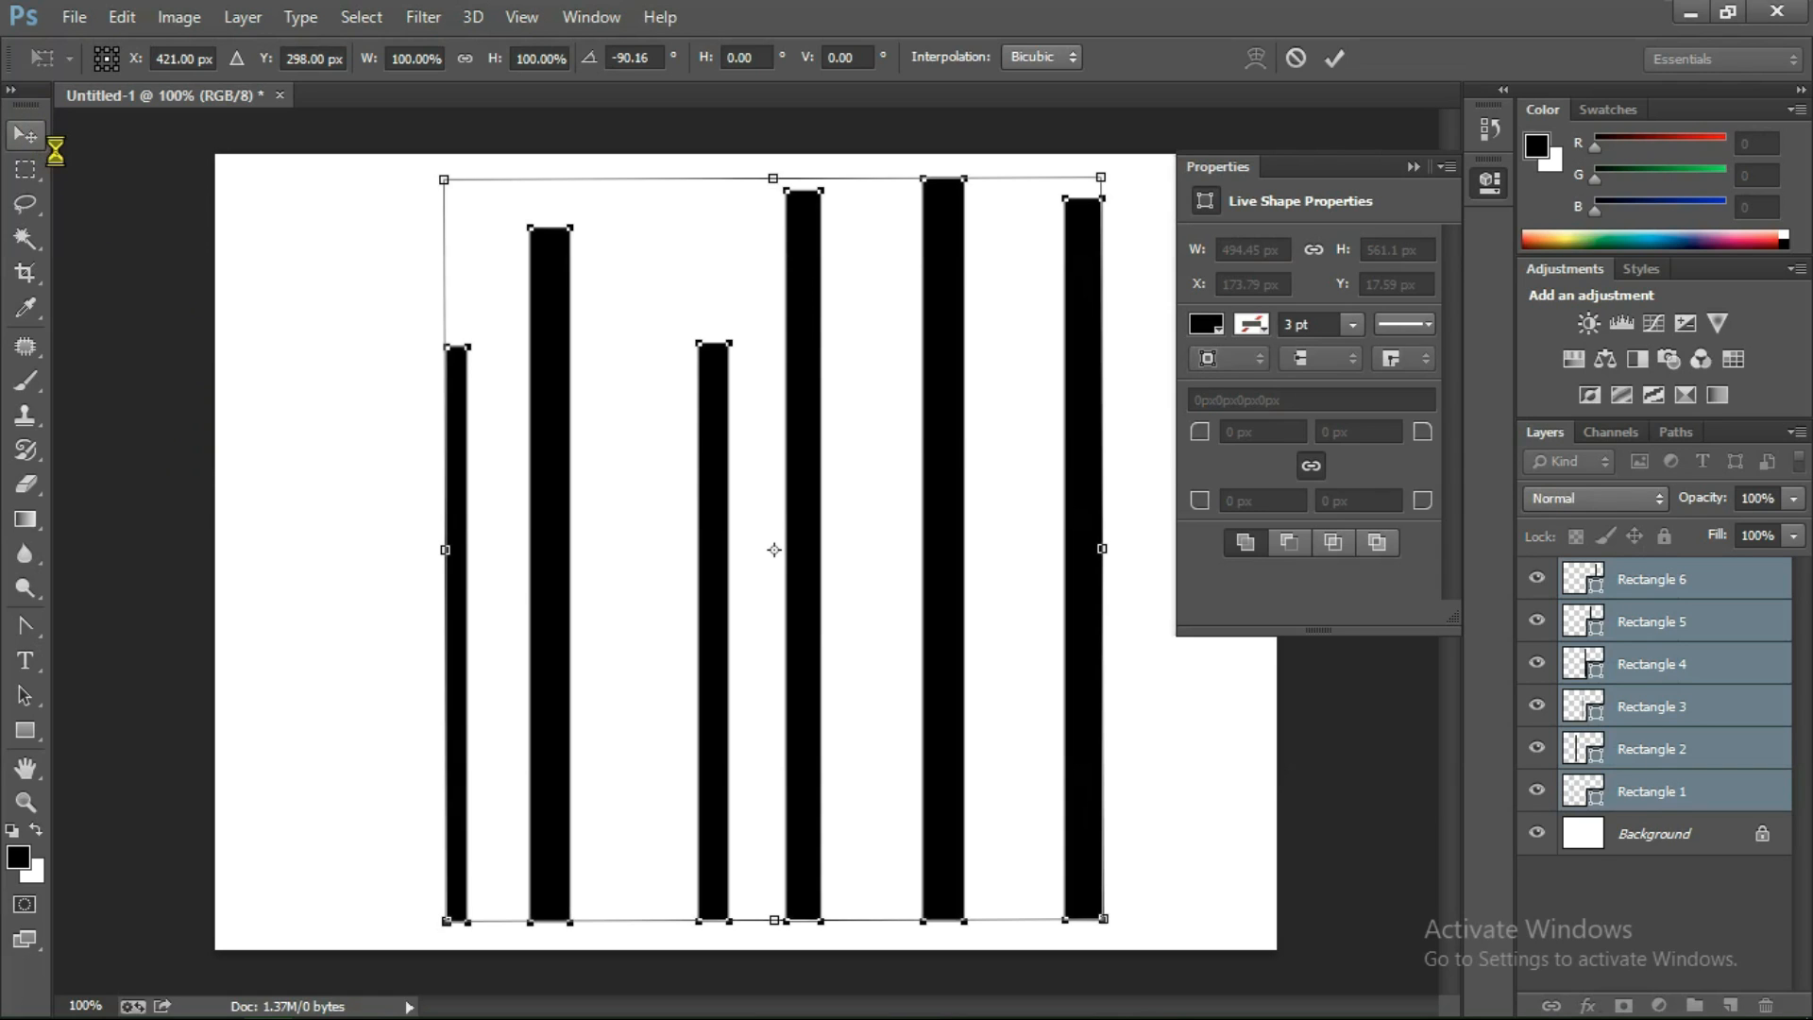
click(739, 417)
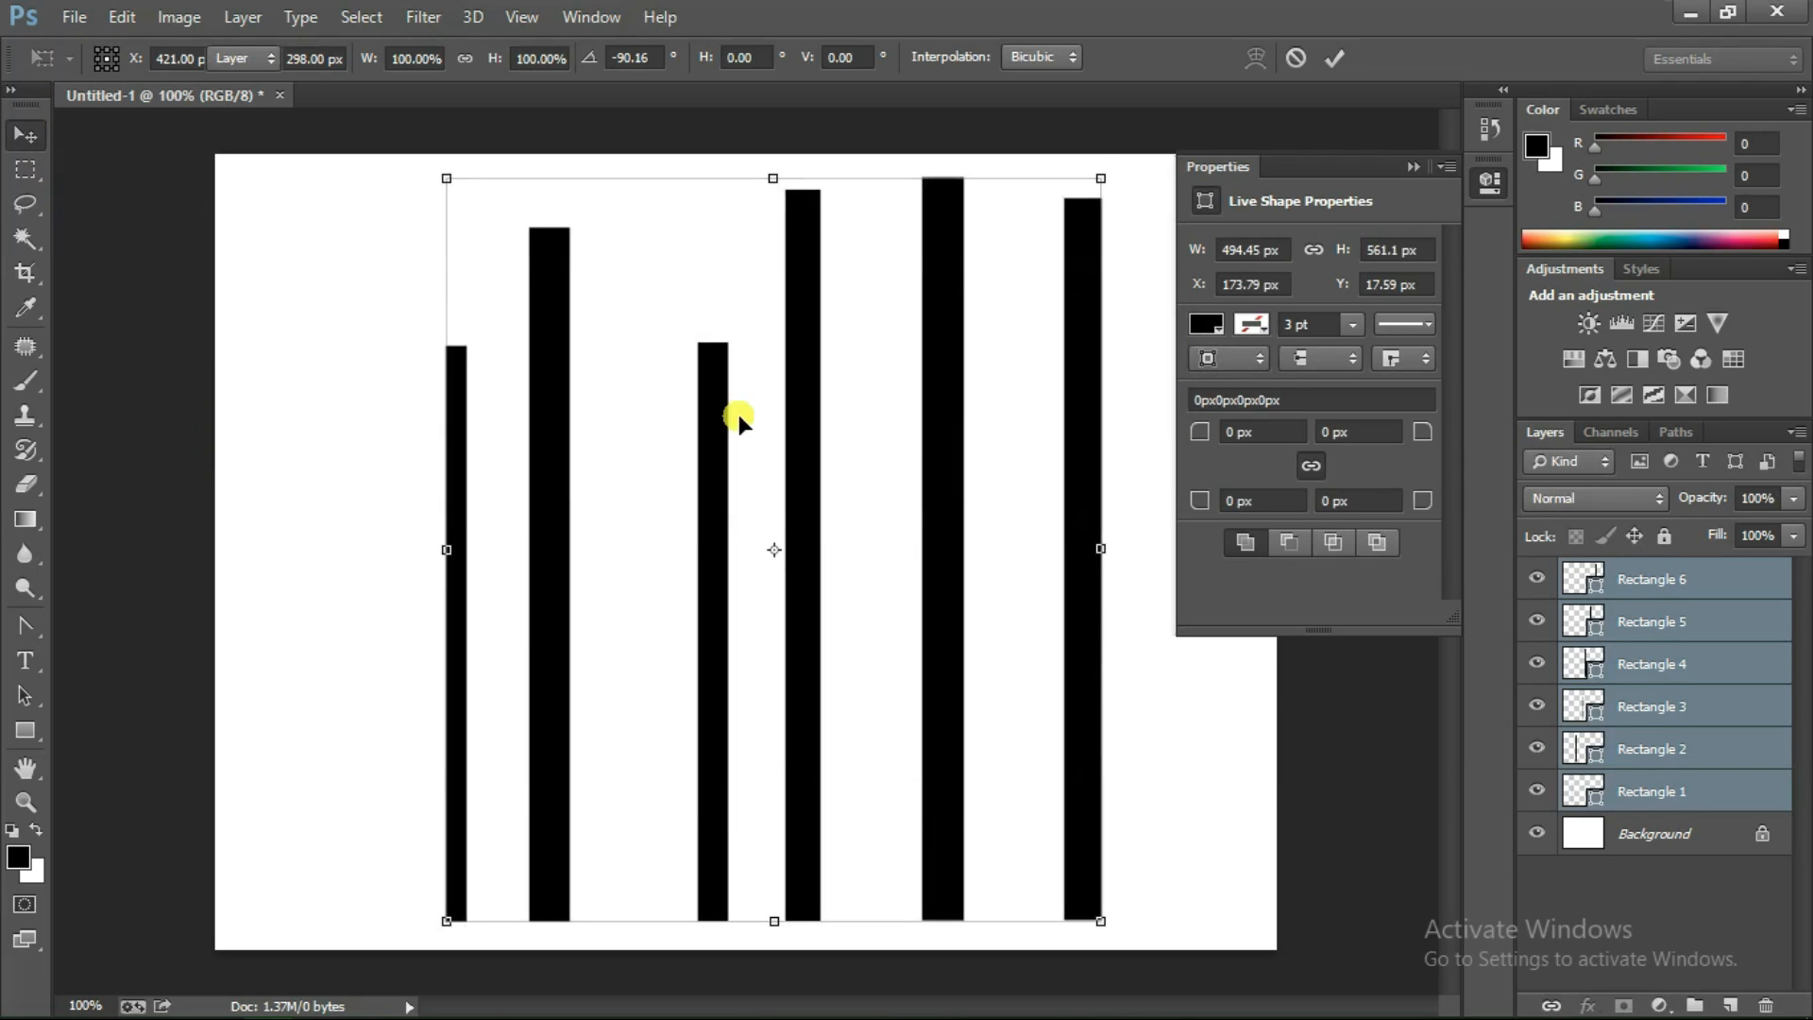
click(739, 419)
click(316, 57)
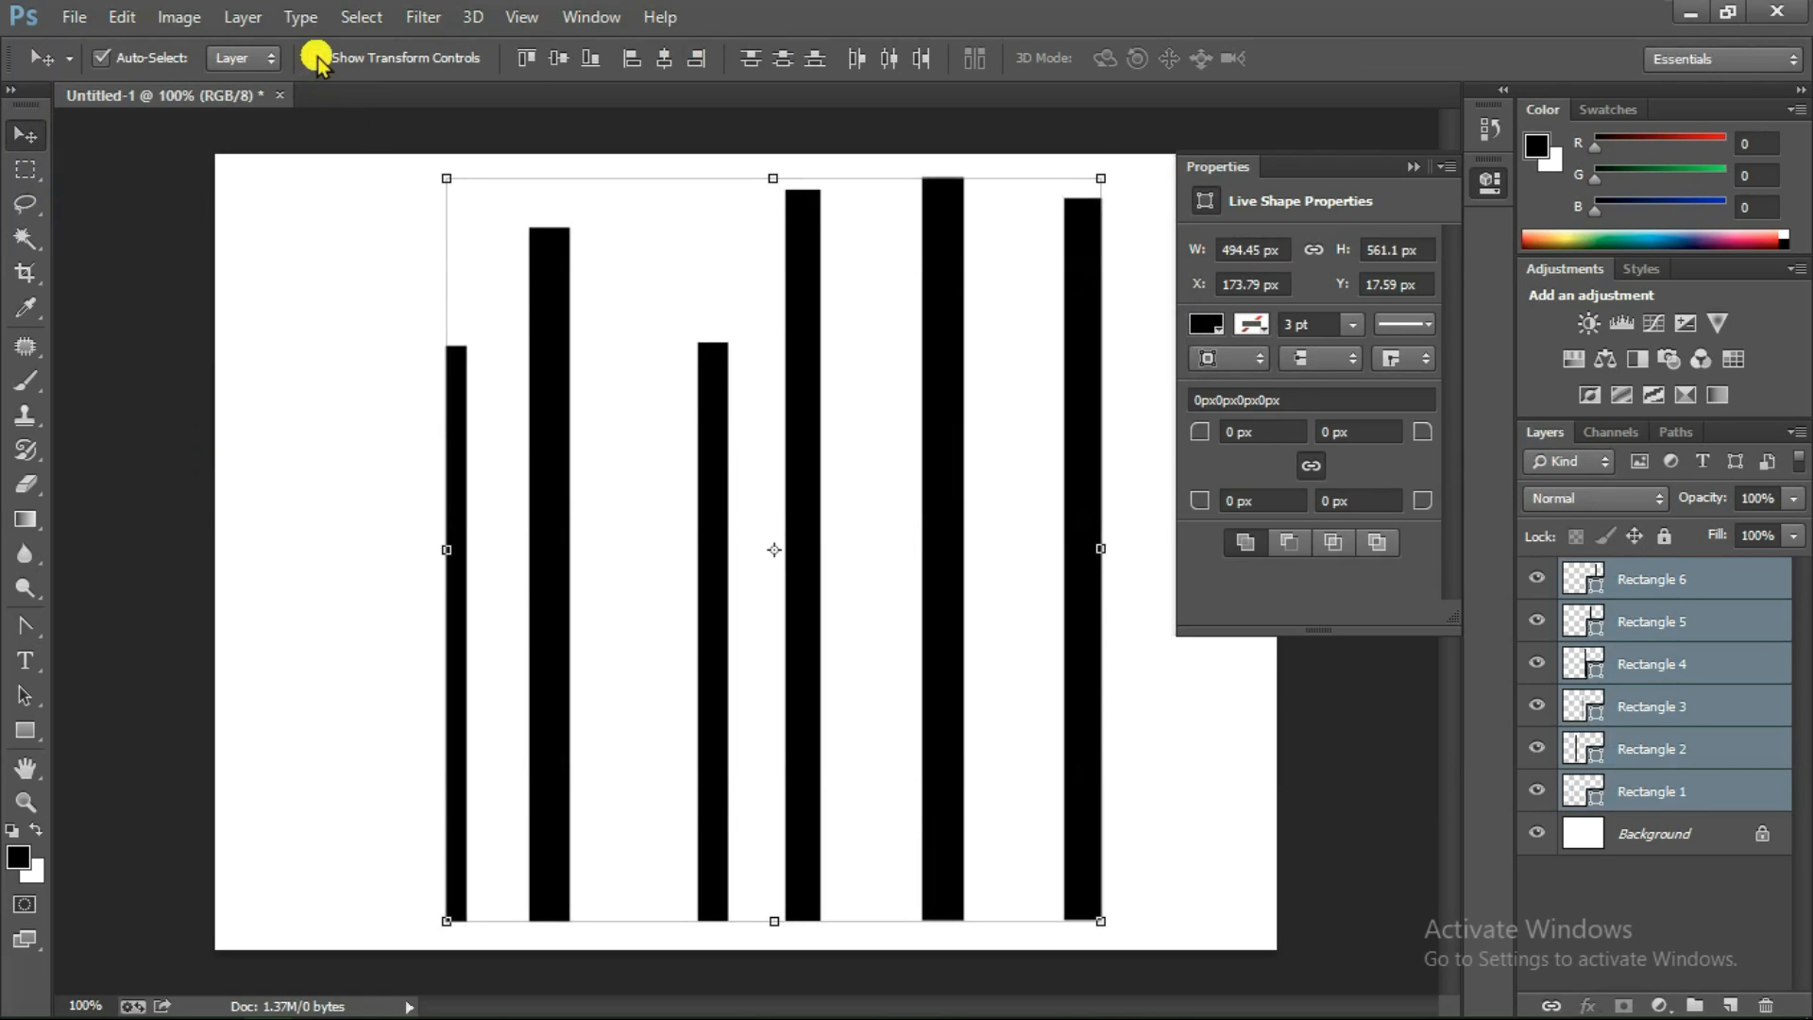
click(316, 57)
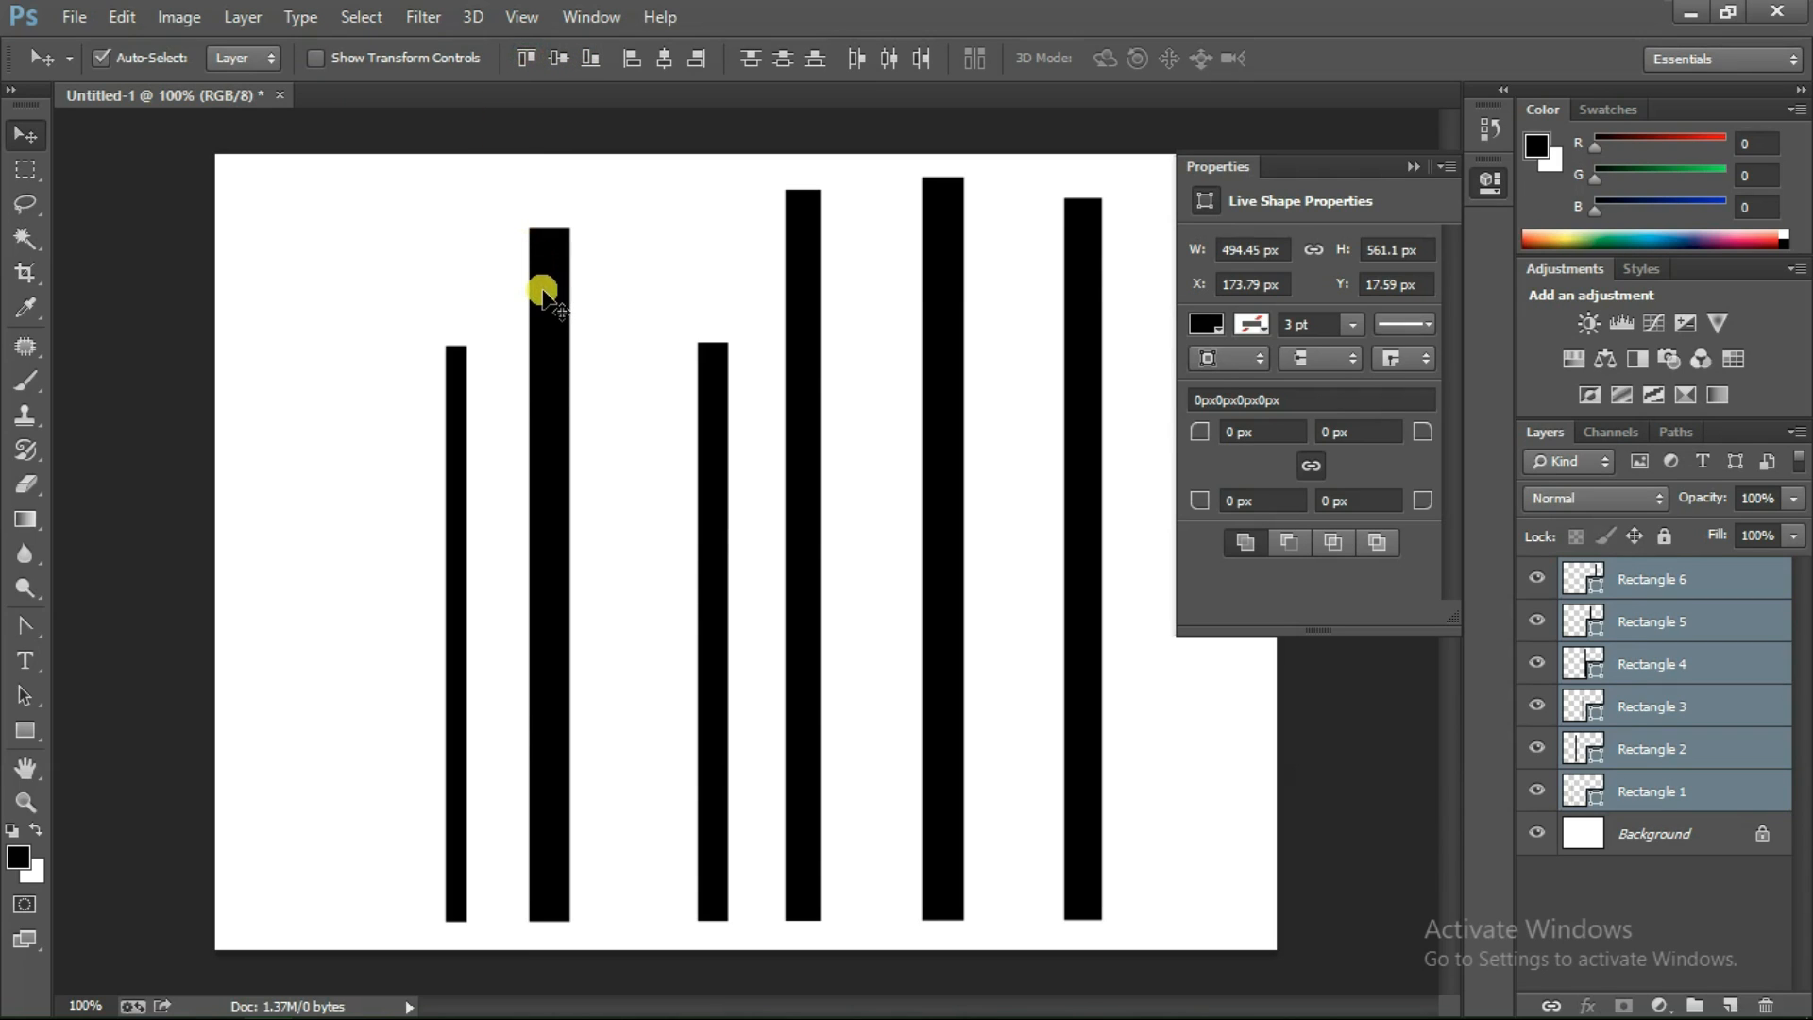
Align the six vertical bars by vertical centers, by bottom edges, and finally by top edges
click(557, 60)
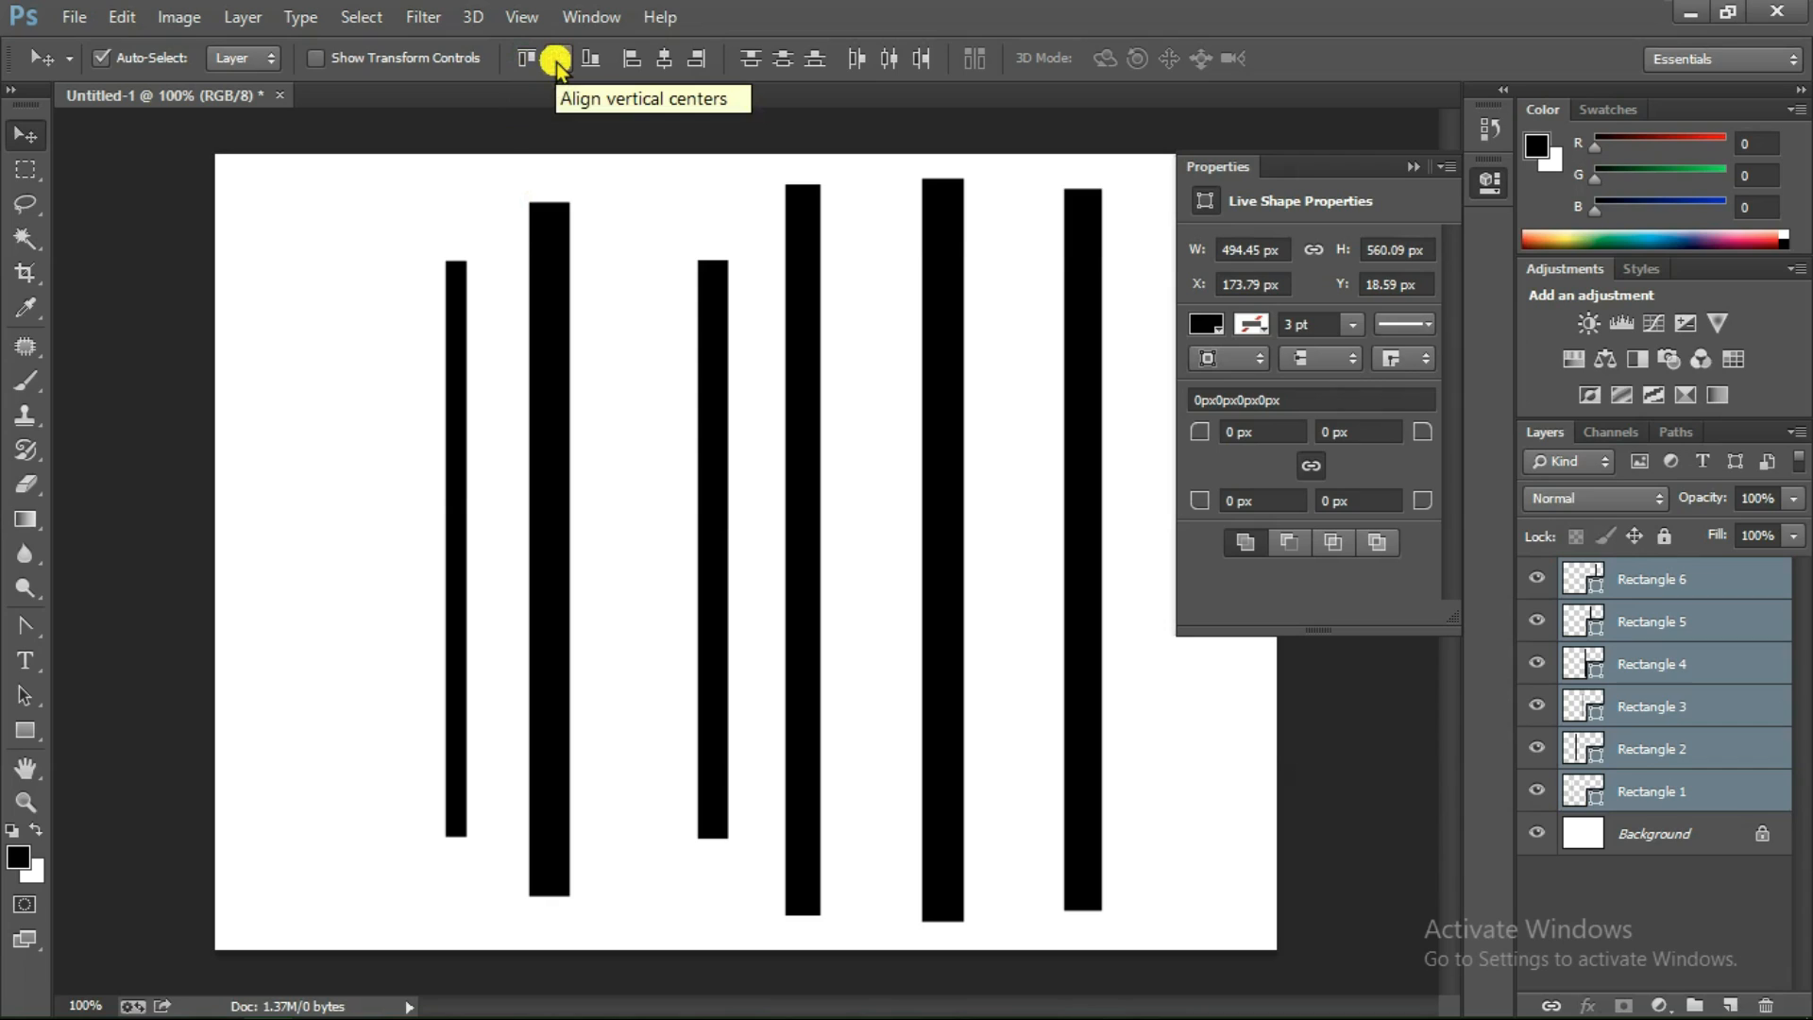
click(591, 62)
click(591, 60)
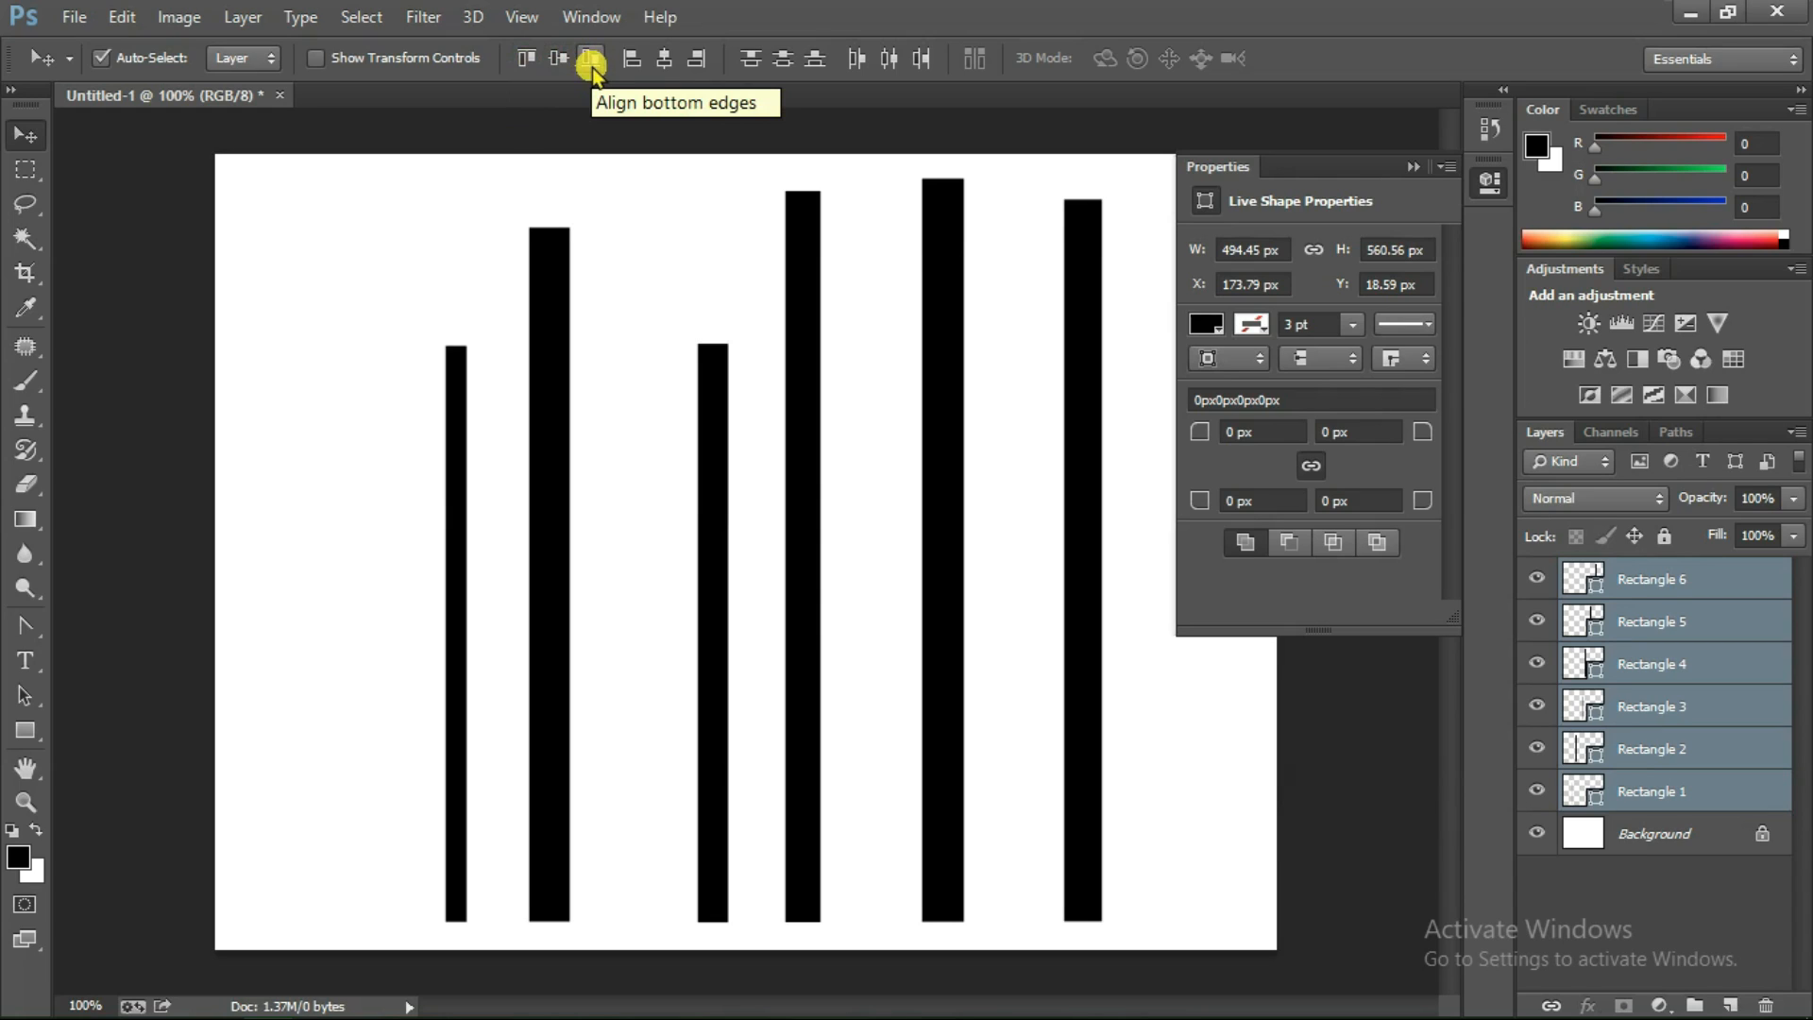
click(518, 66)
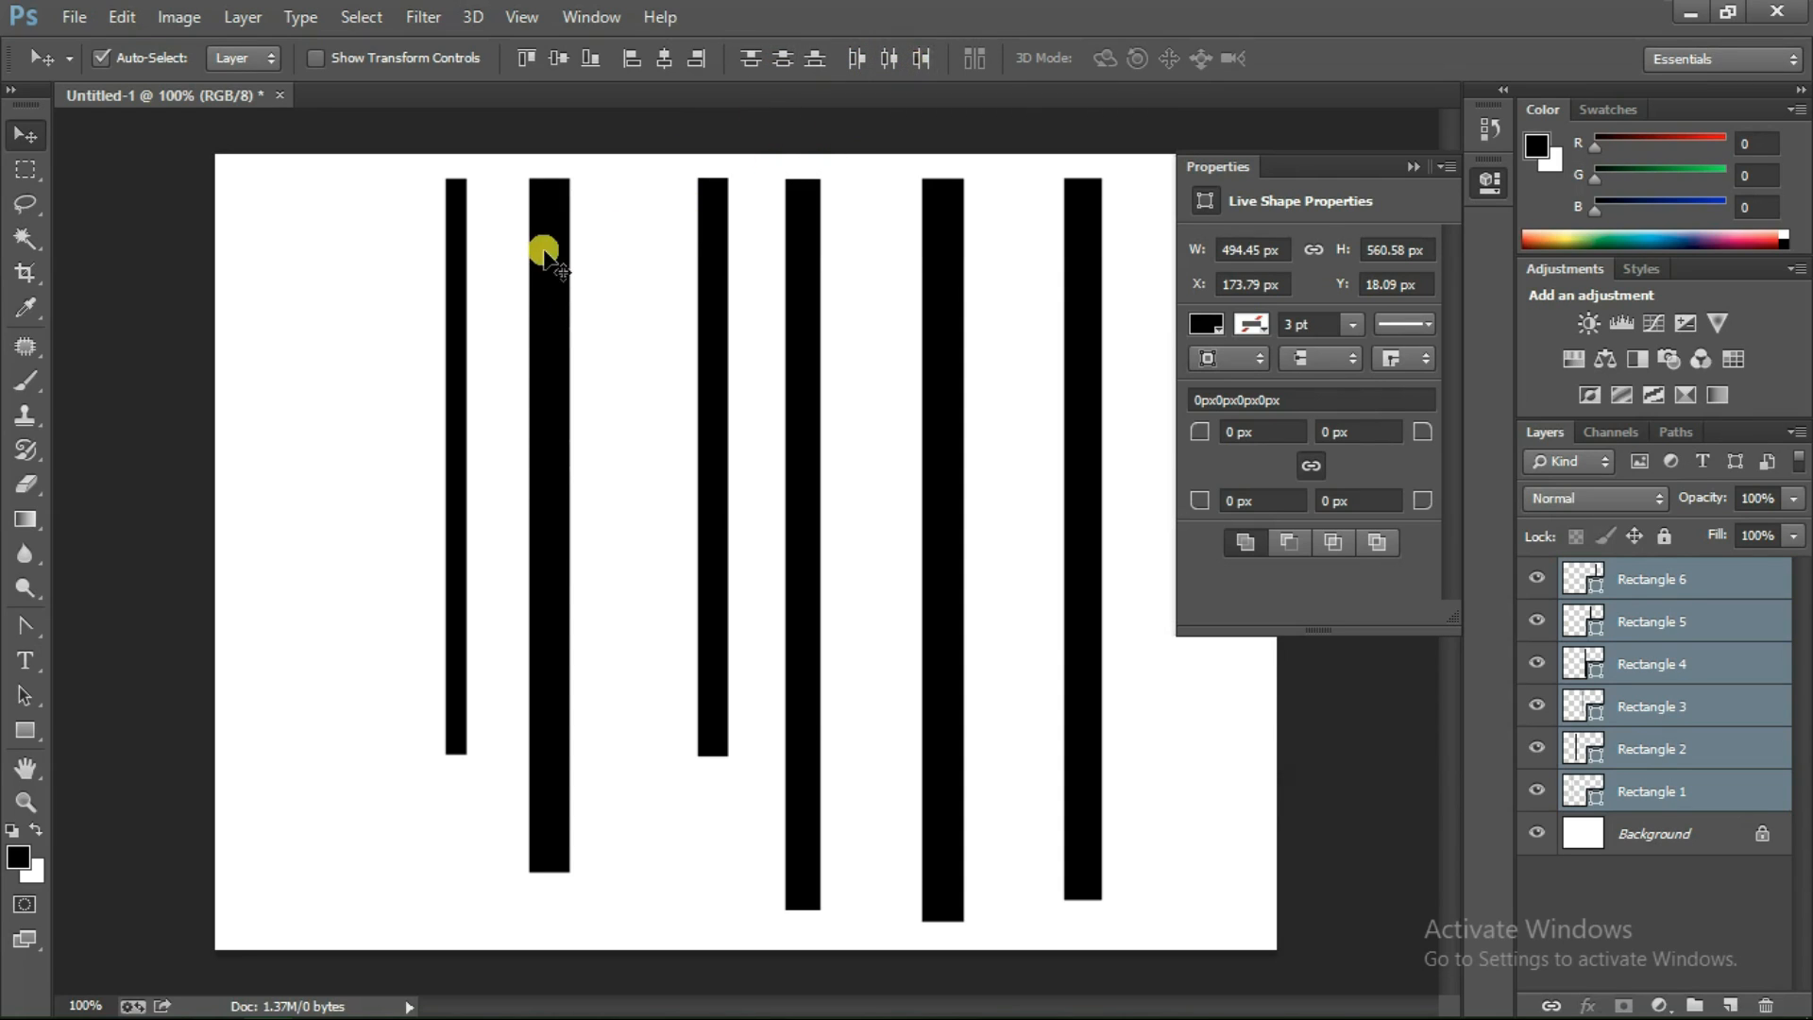
Move the Rectangle 1 bar to the canvas's left edge and the Rectangle 6 bar to its right edge
click(454, 406)
drag(451, 397, 217, 451)
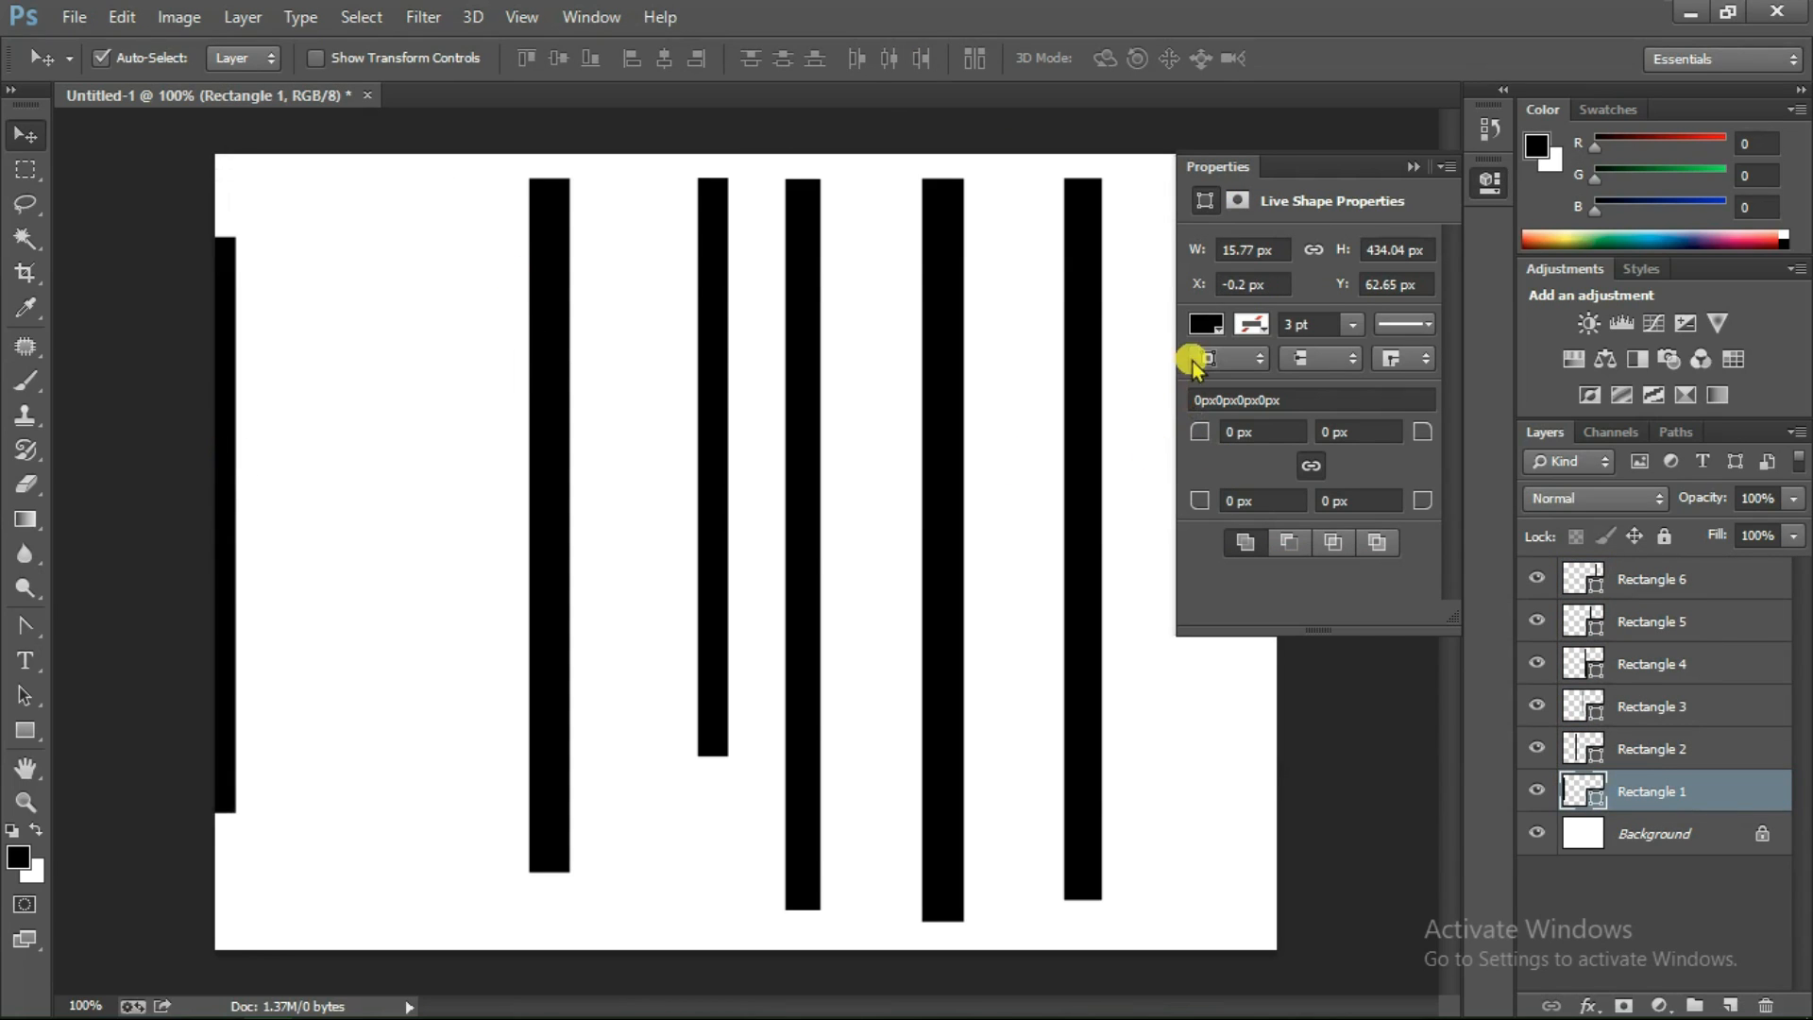
click(1414, 166)
click(1089, 405)
drag(1087, 402, 1267, 416)
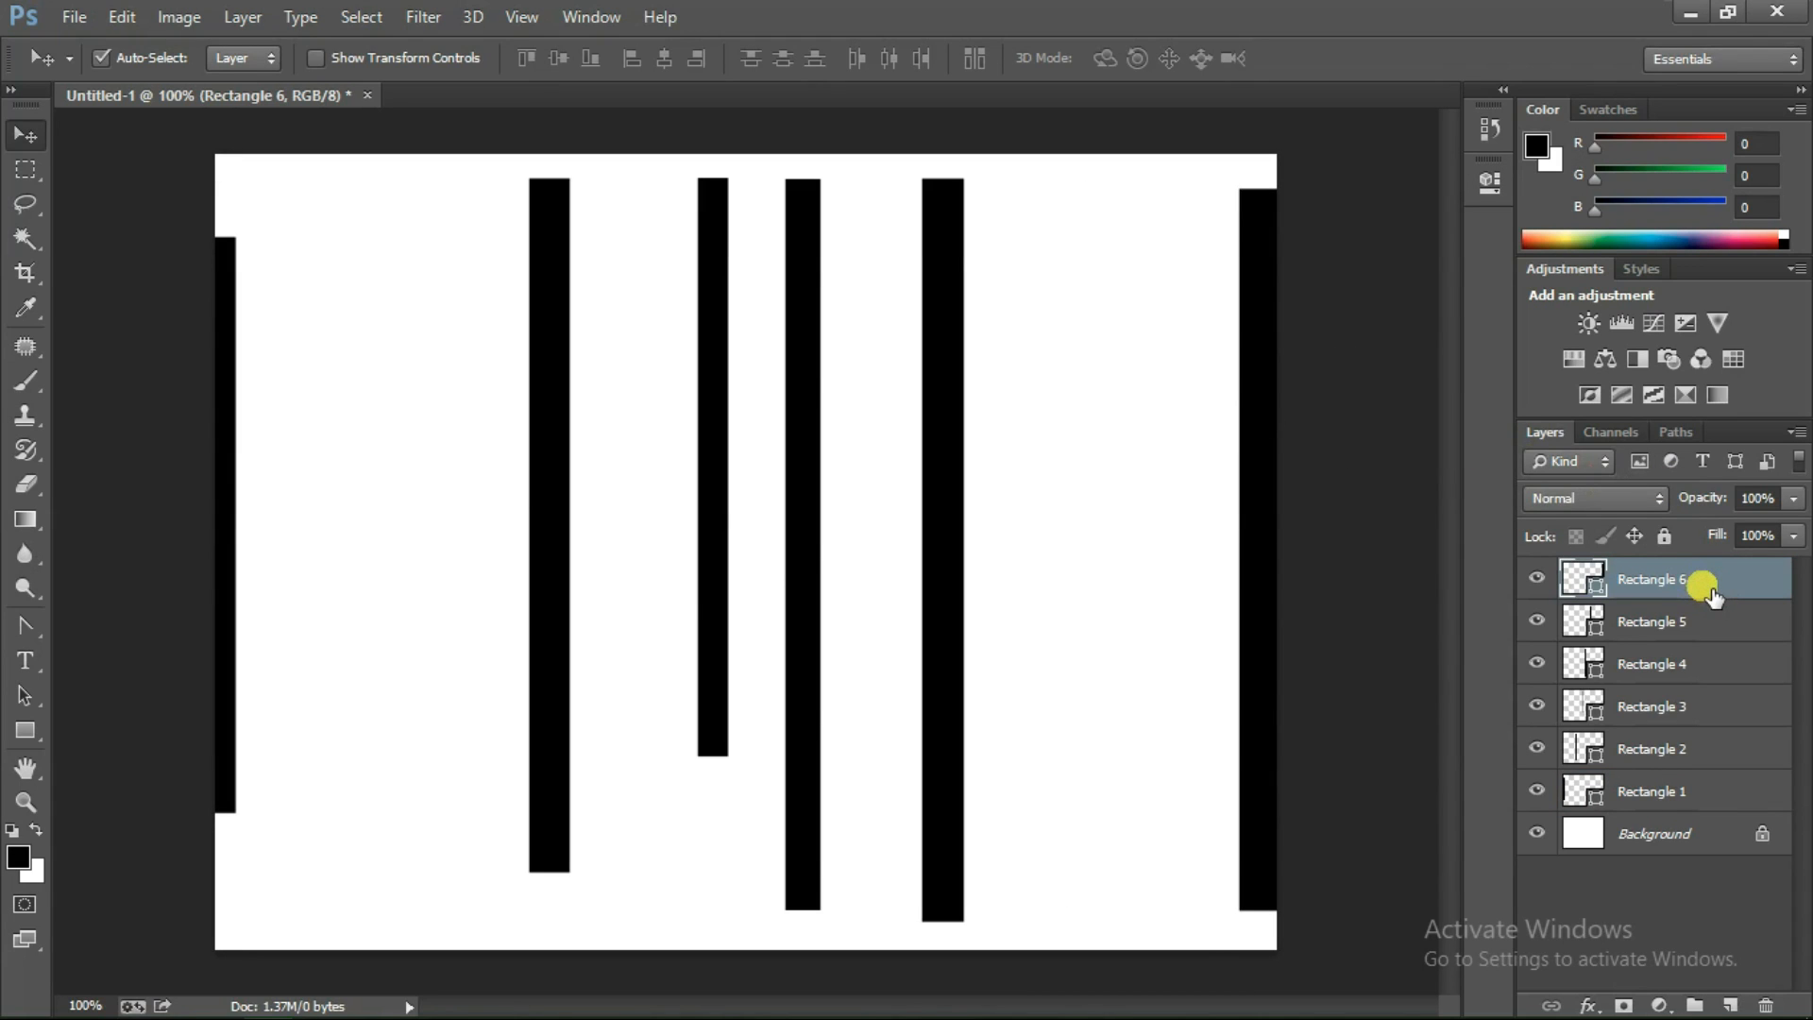
Select all six bar layers and distribute them by horizontal centers, by left edges, and finally by right edges
shift+click(1704, 793)
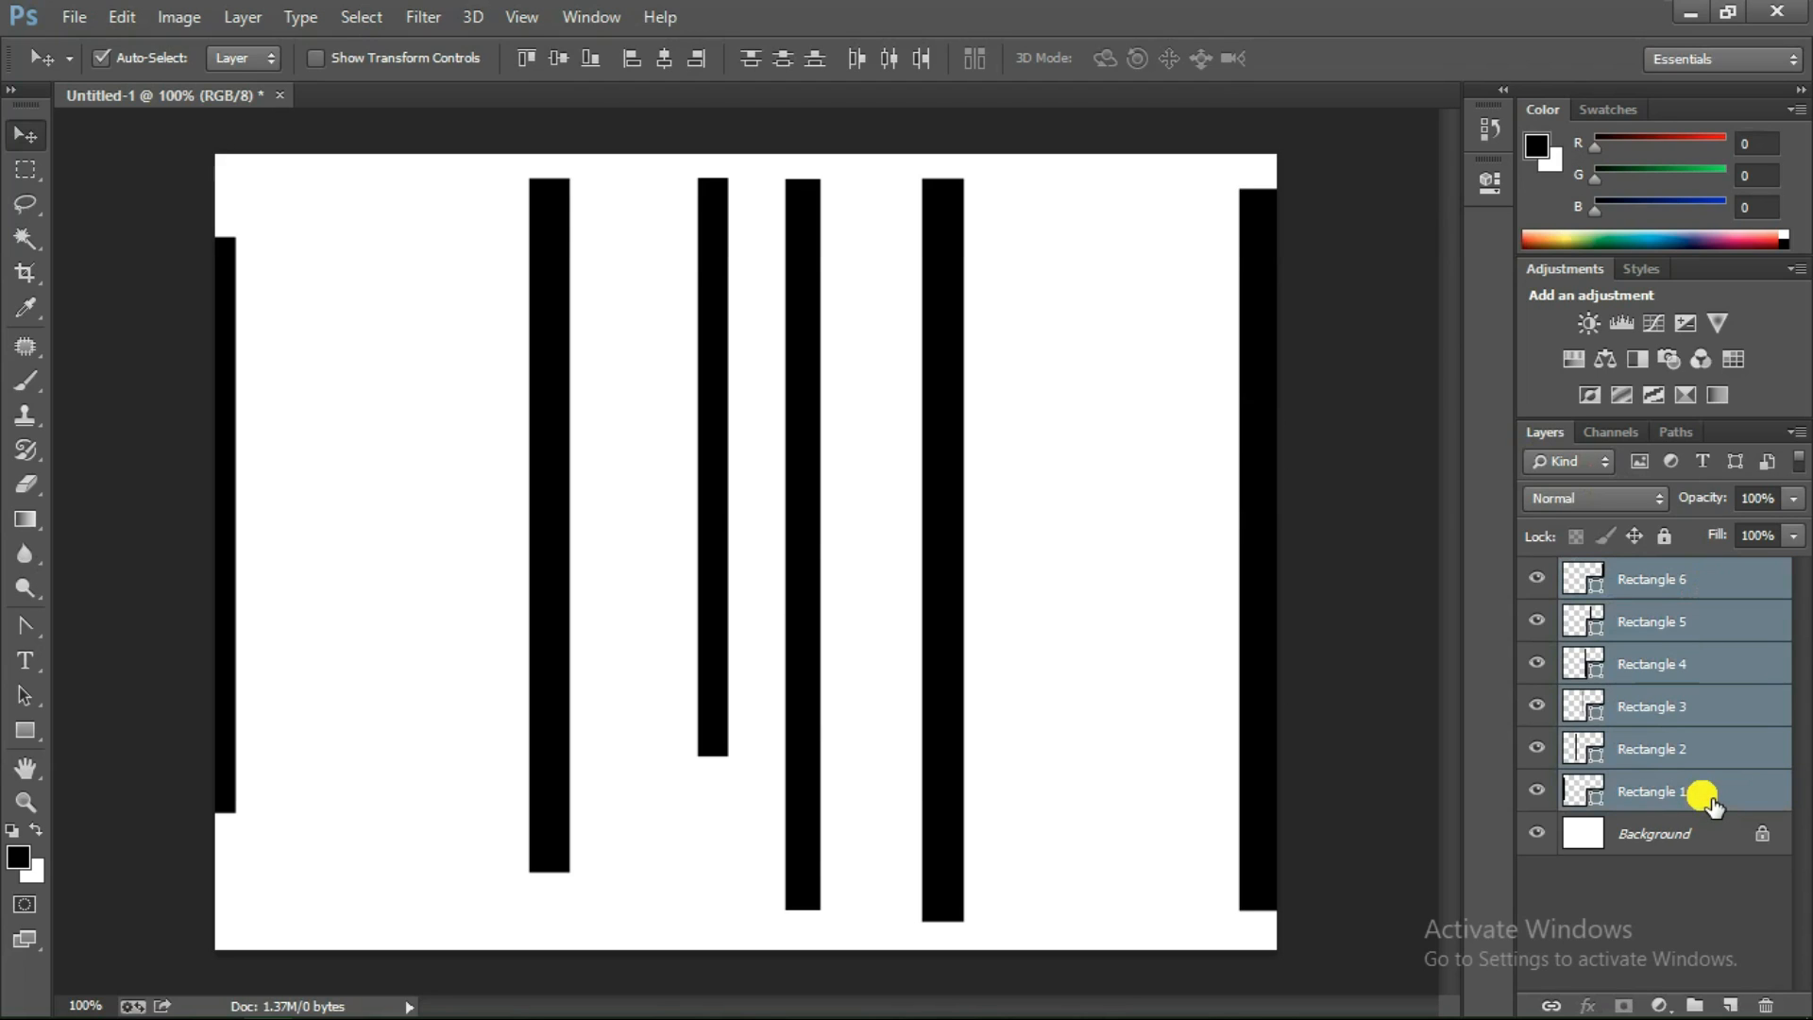
click(886, 61)
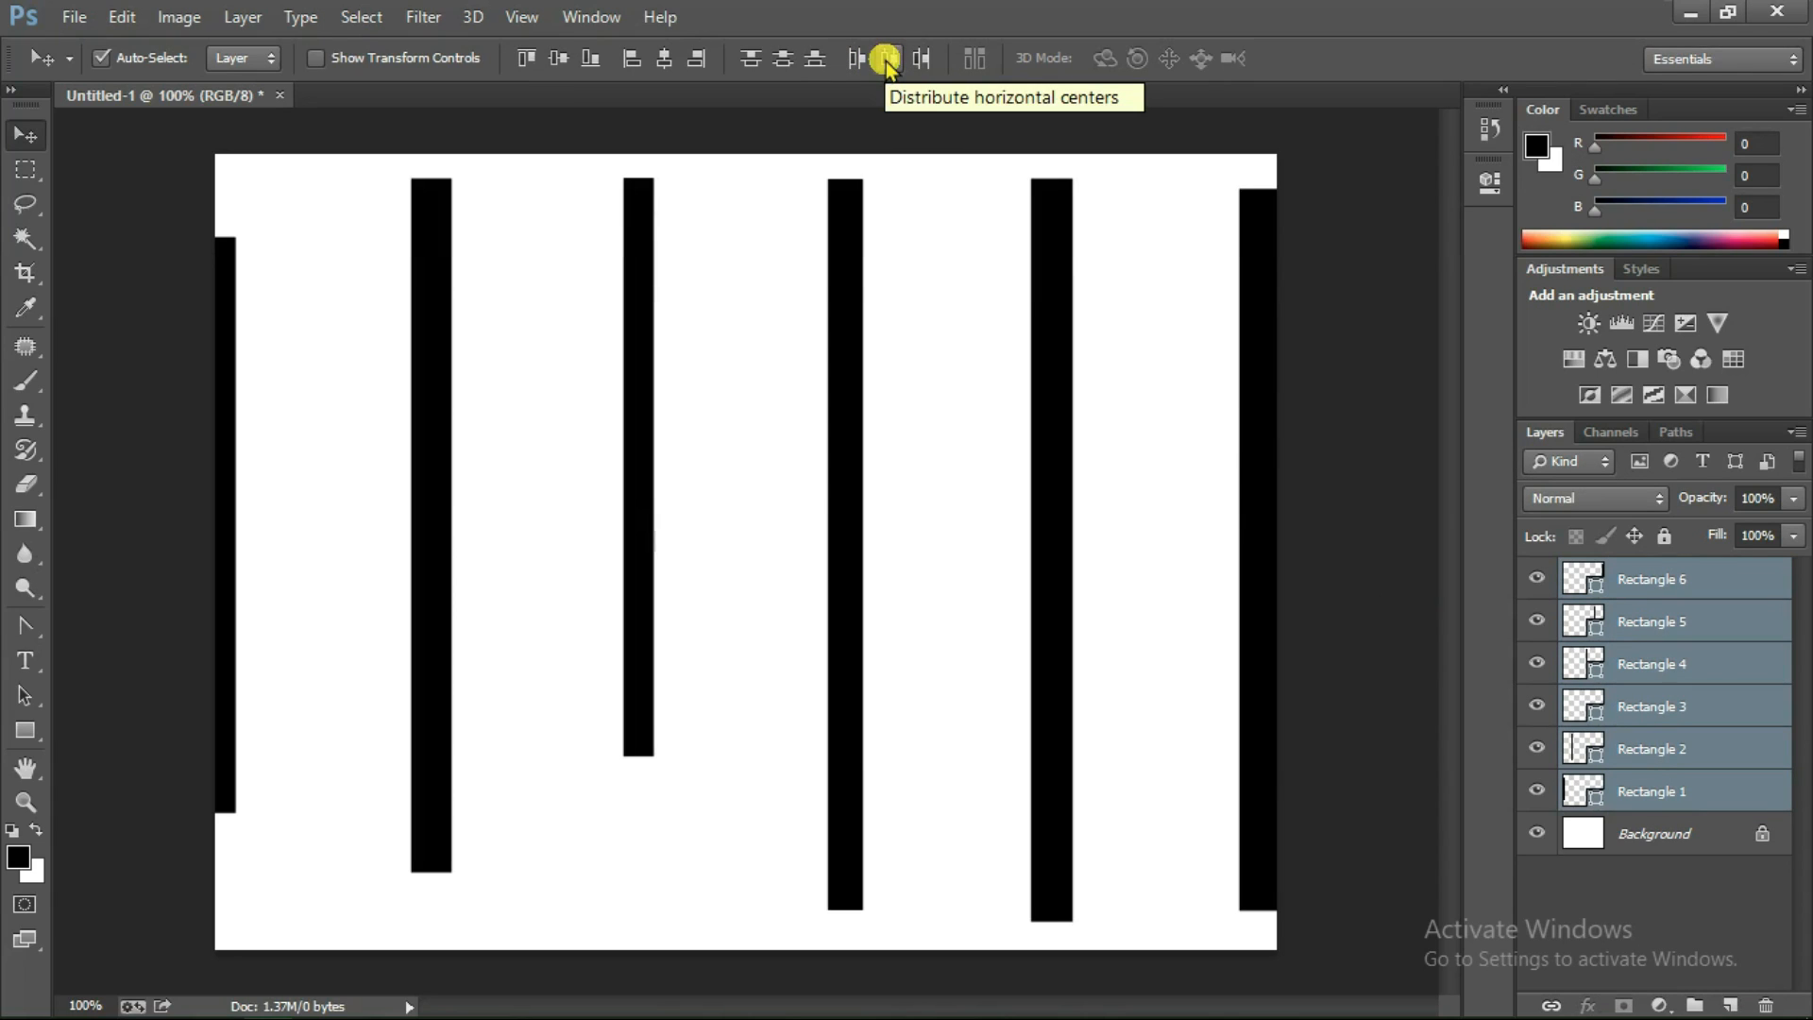
click(852, 60)
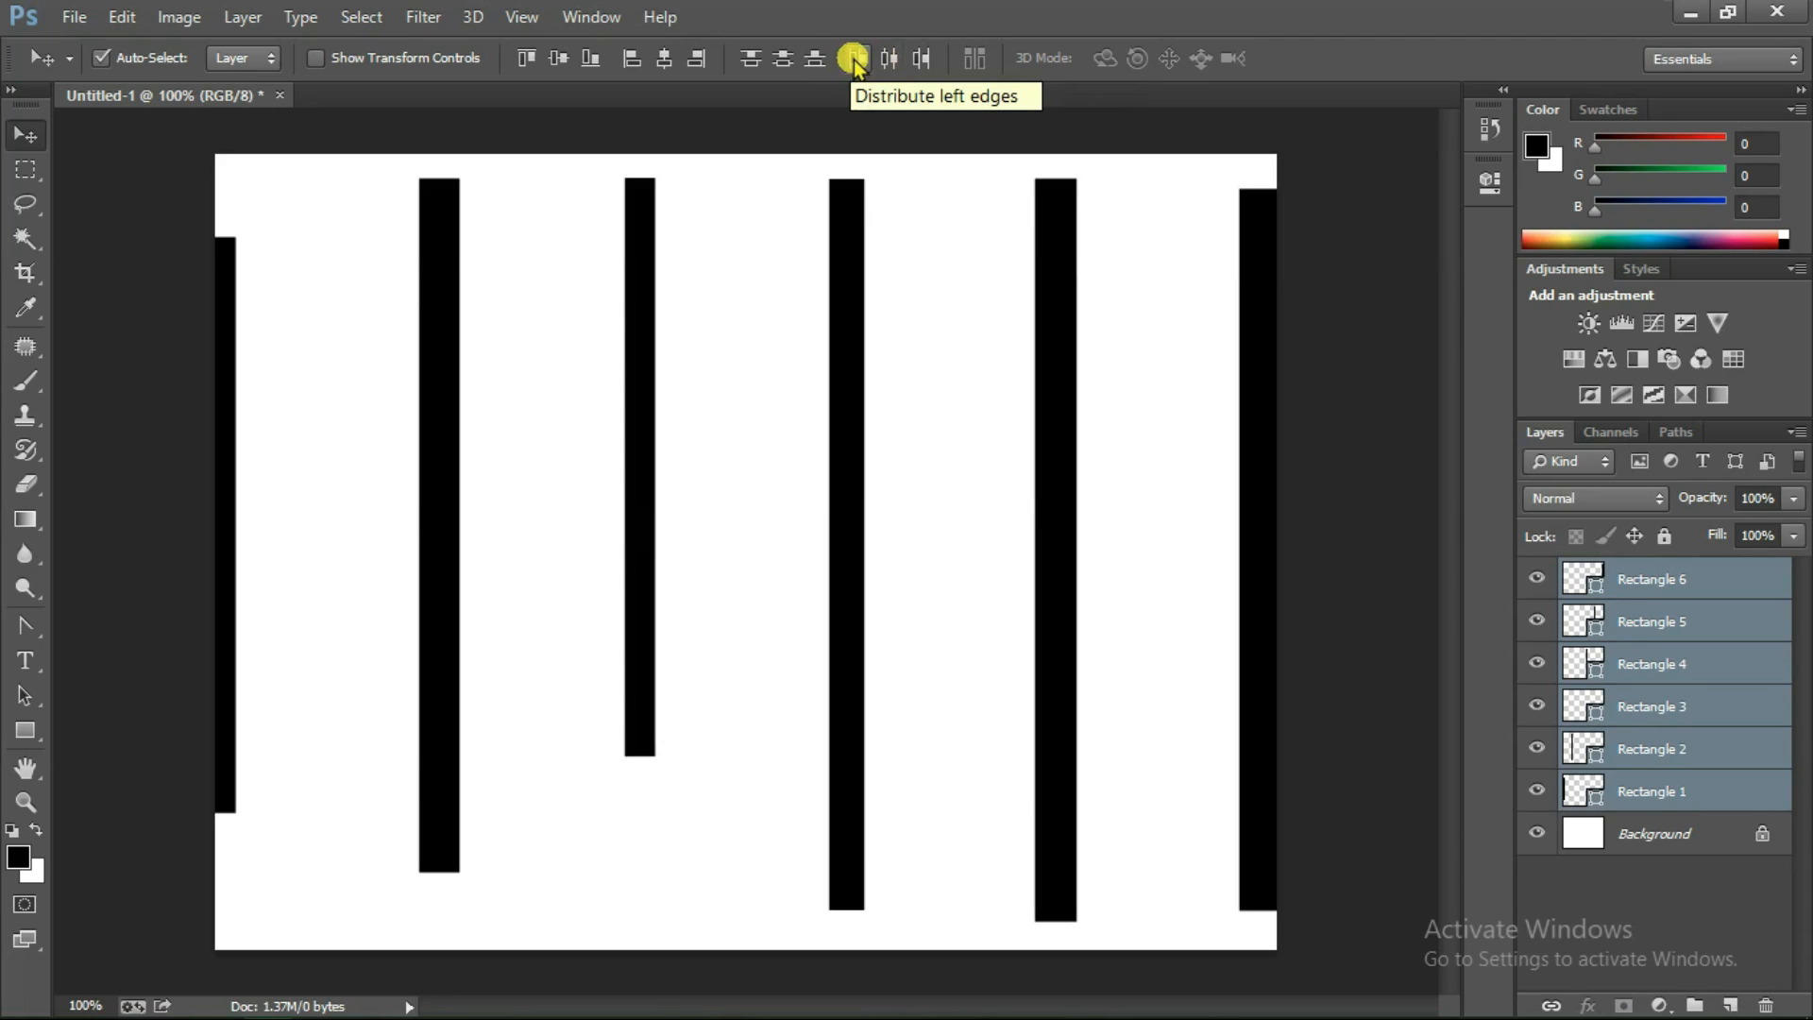
click(918, 61)
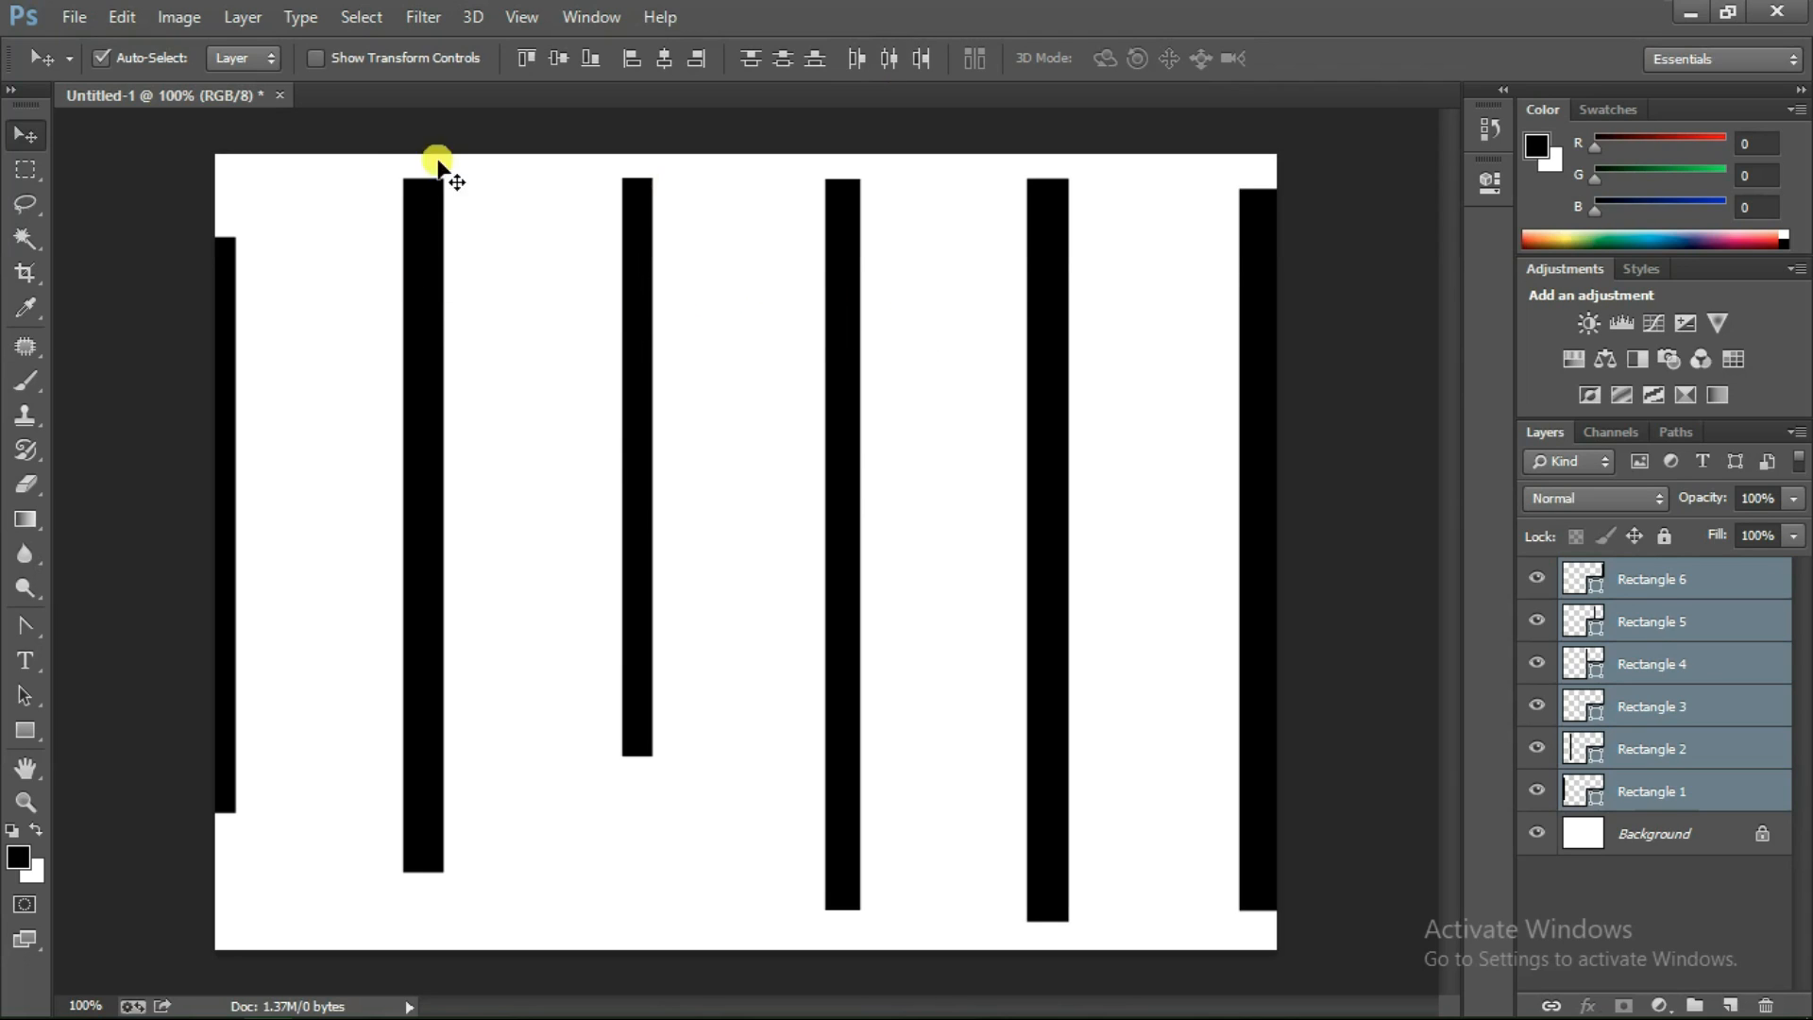
Rotate the six bars together to about 90° and scale their width to about 60% with the transform controls, apply, and hide the controls
click(317, 59)
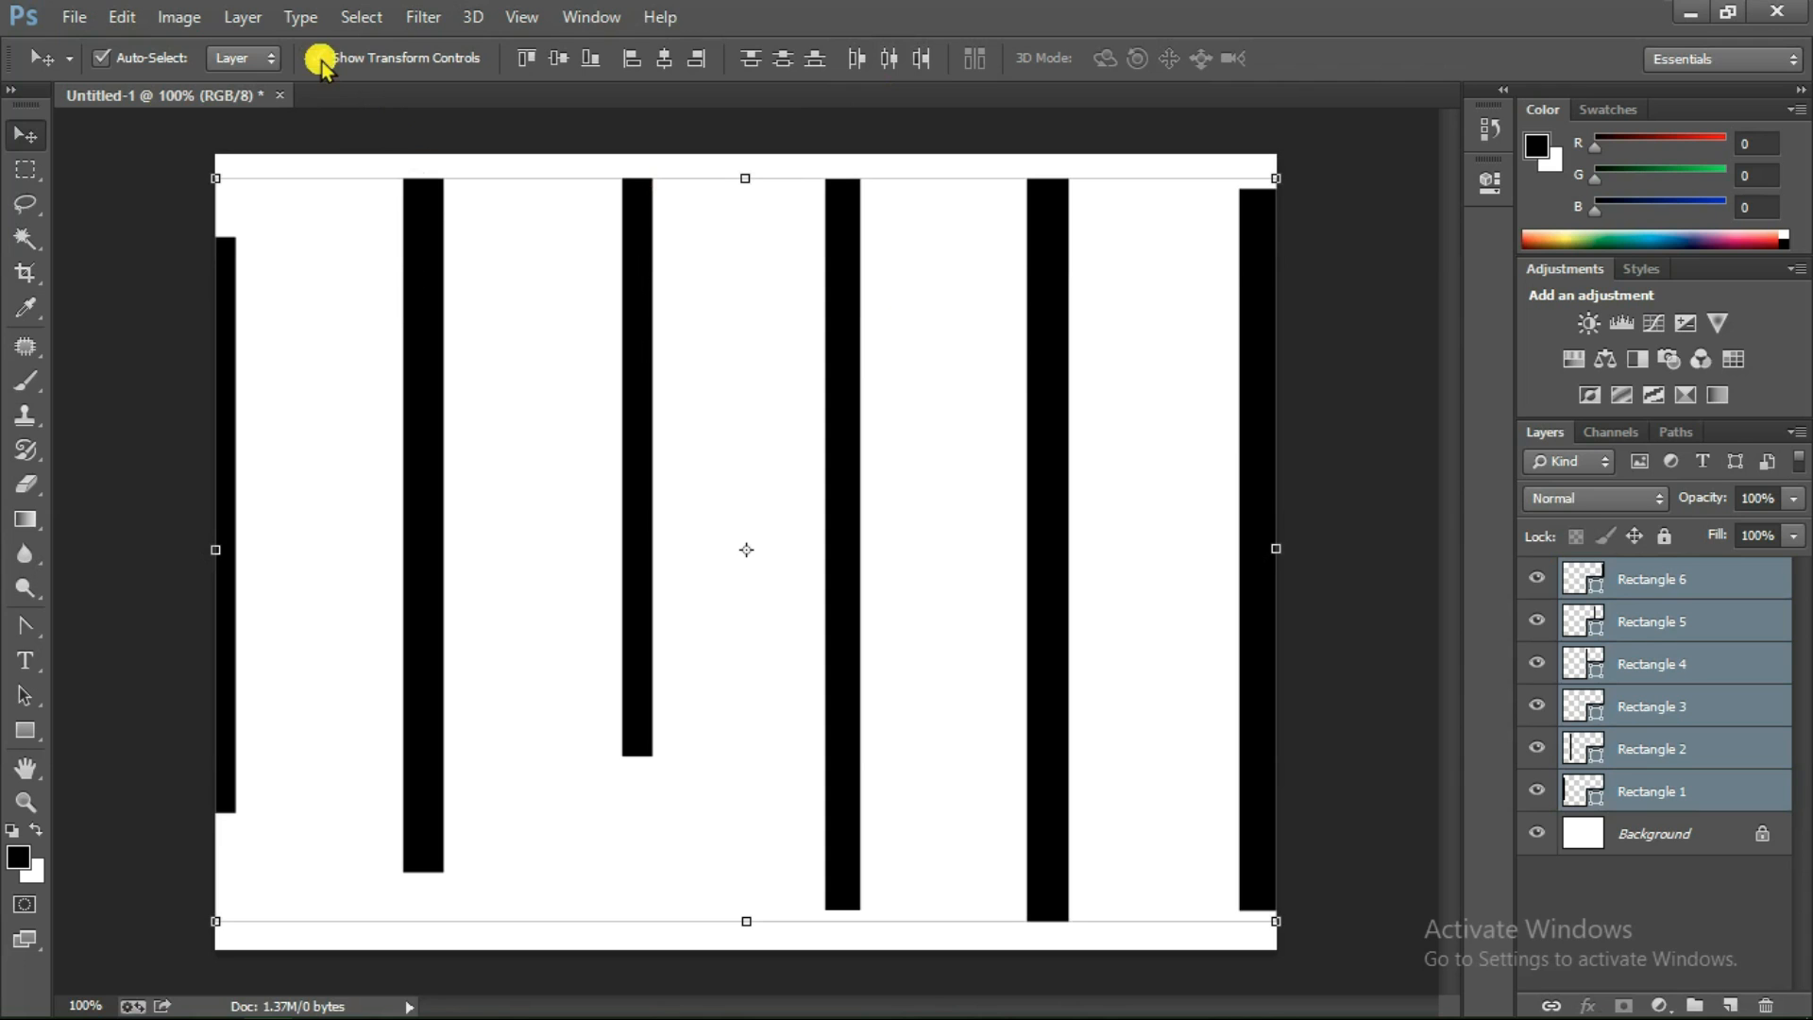
drag(700, 166, 924, 283)
drag(781, 863, 819, 453)
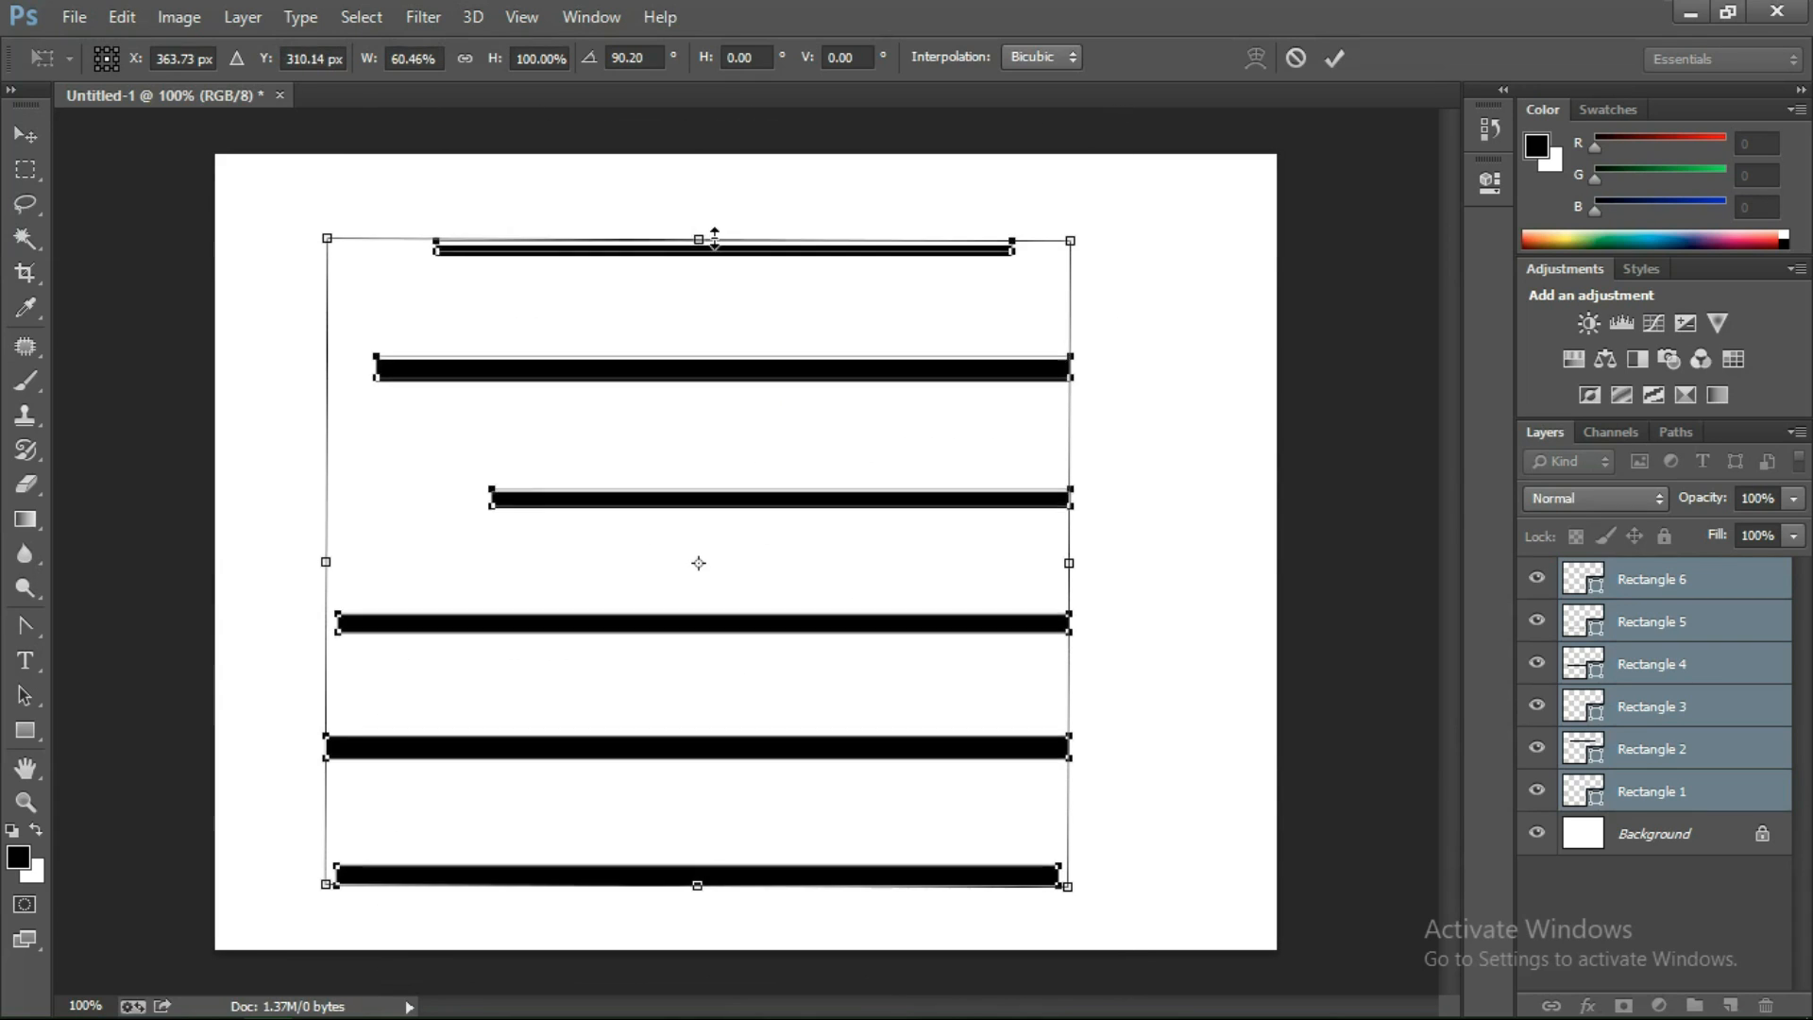
drag(712, 235, 715, 225)
click(26, 135)
click(773, 409)
click(316, 58)
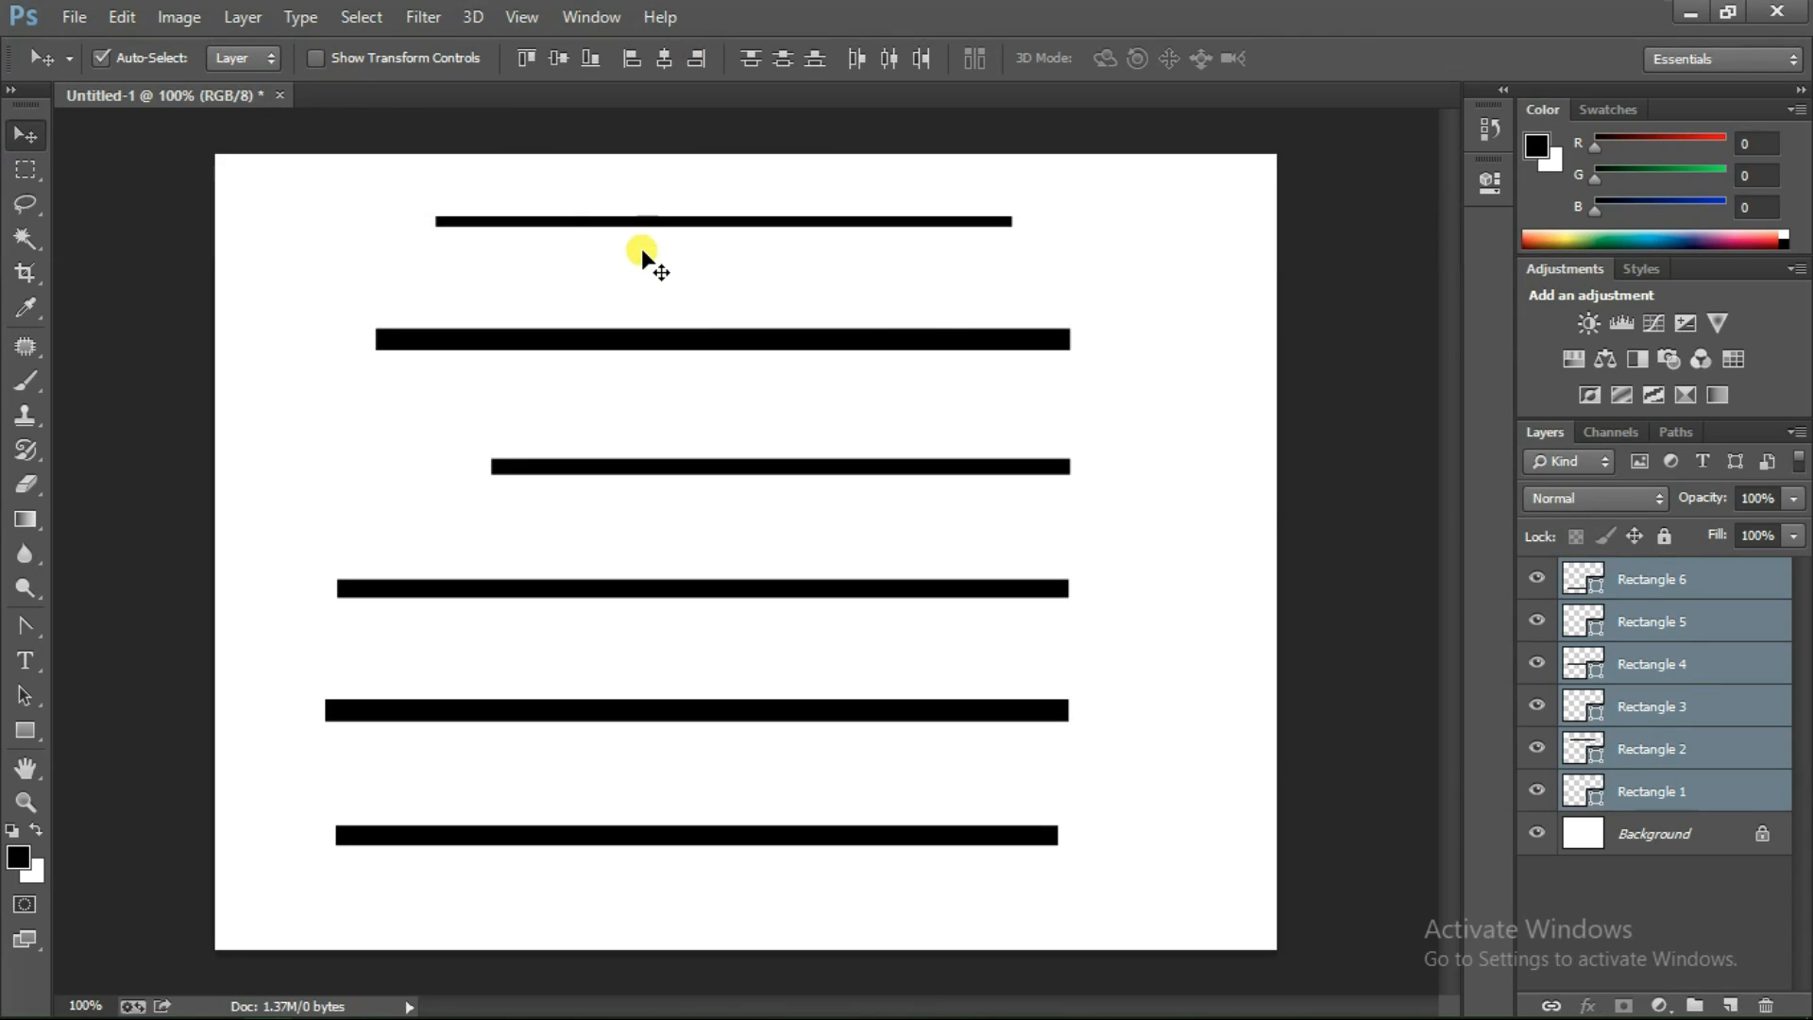
Move the uppermost horizontal bar to the canvas's top edge and the lowest bar to its bottom edge
click(1648, 586)
click(791, 225)
drag(787, 223, 789, 160)
drag(767, 831, 778, 931)
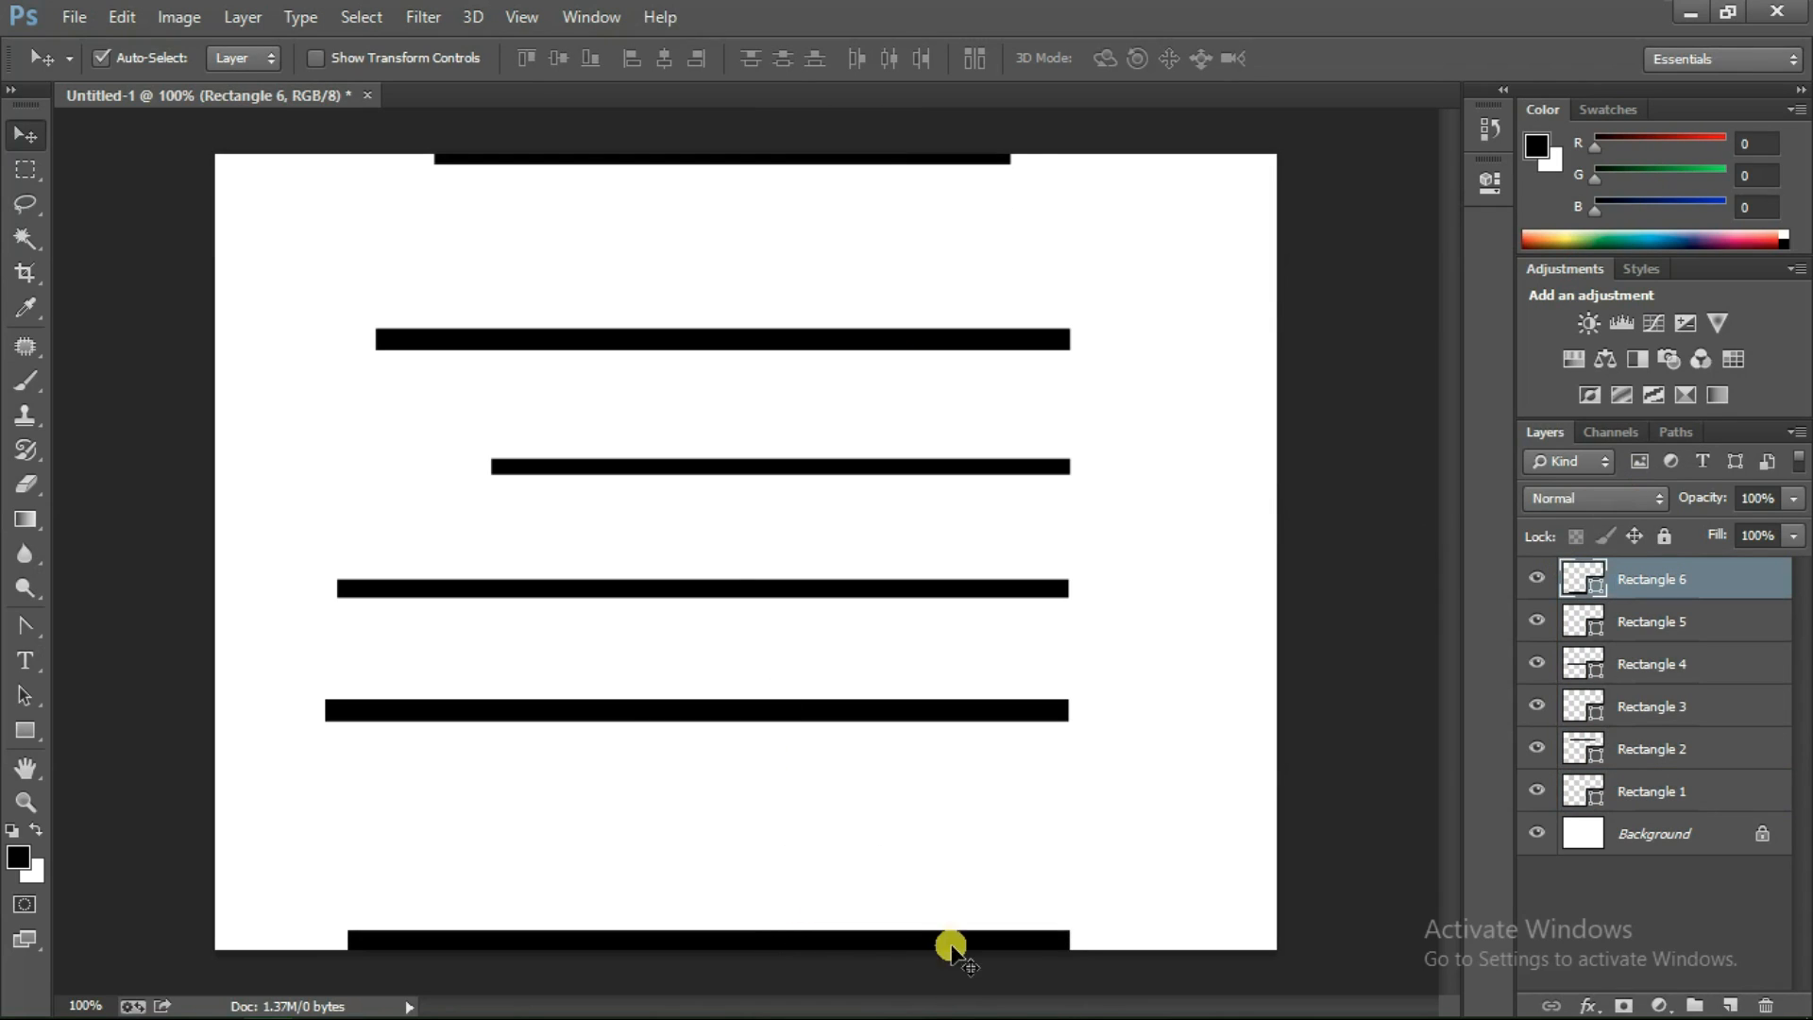
Select all six bar layers and distribute them by vertical centers, by top edges, and finally by bottom edges
click(1719, 582)
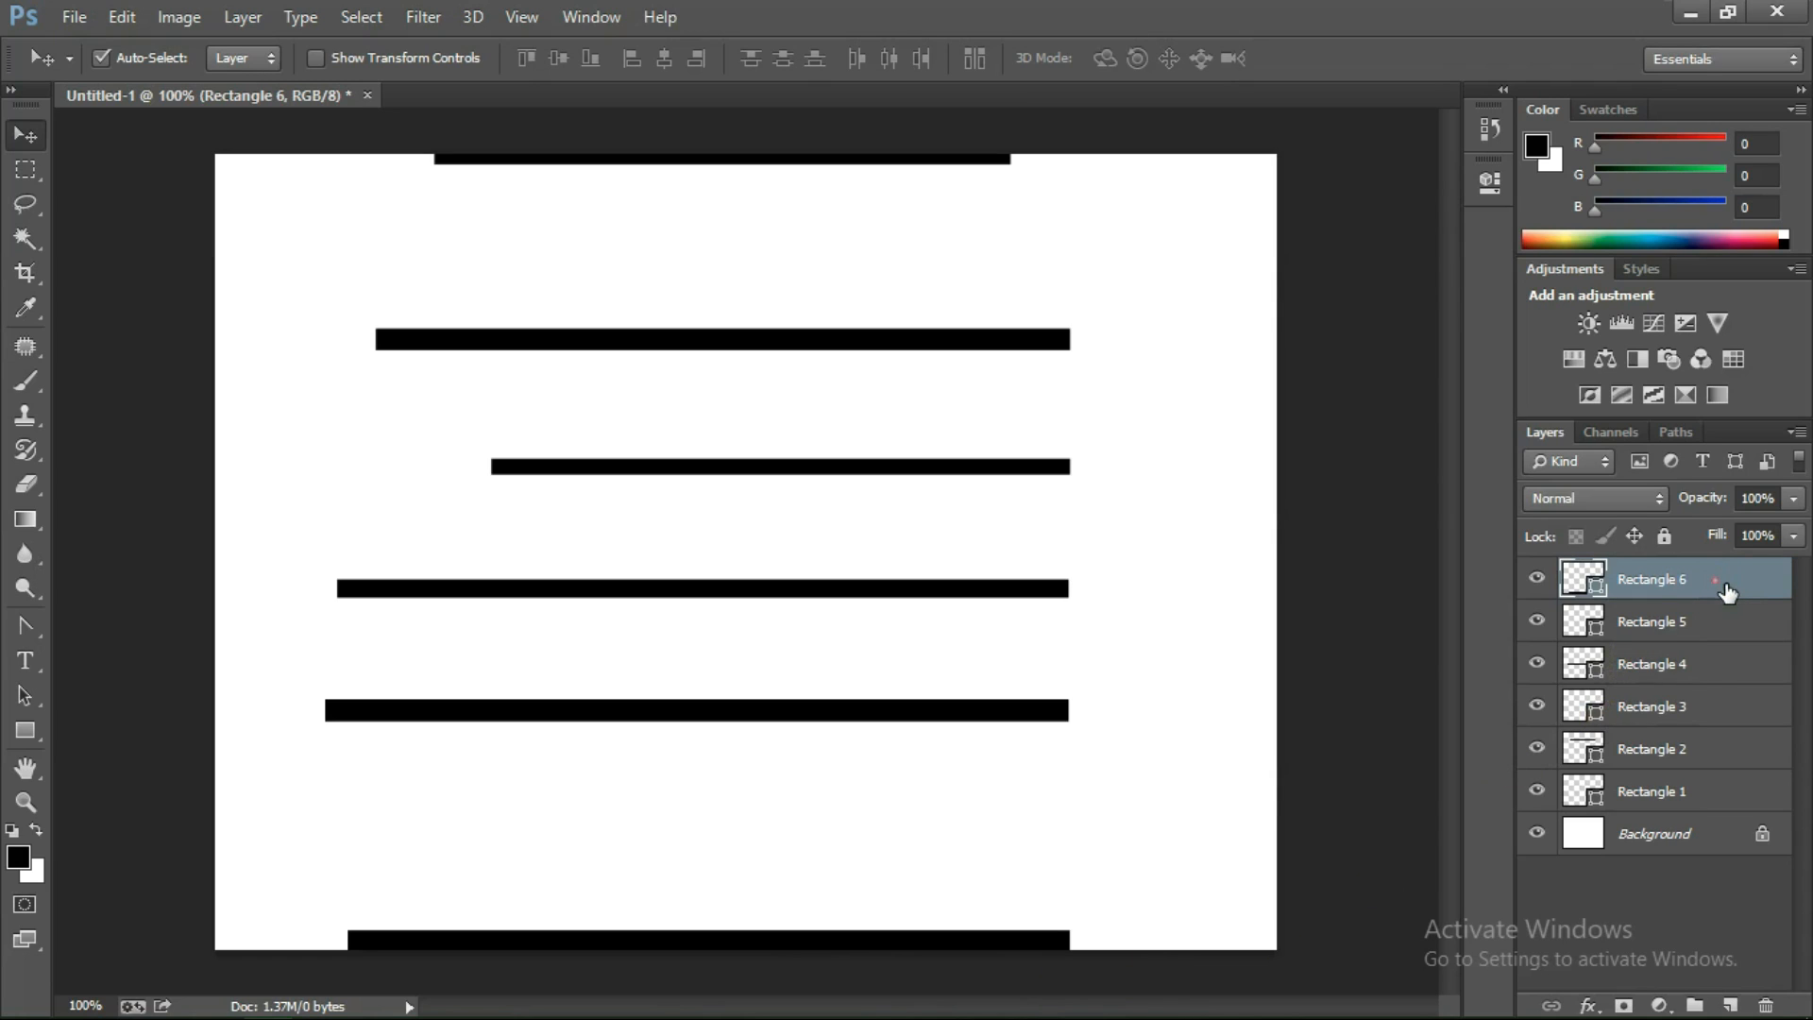
shift+click(1709, 796)
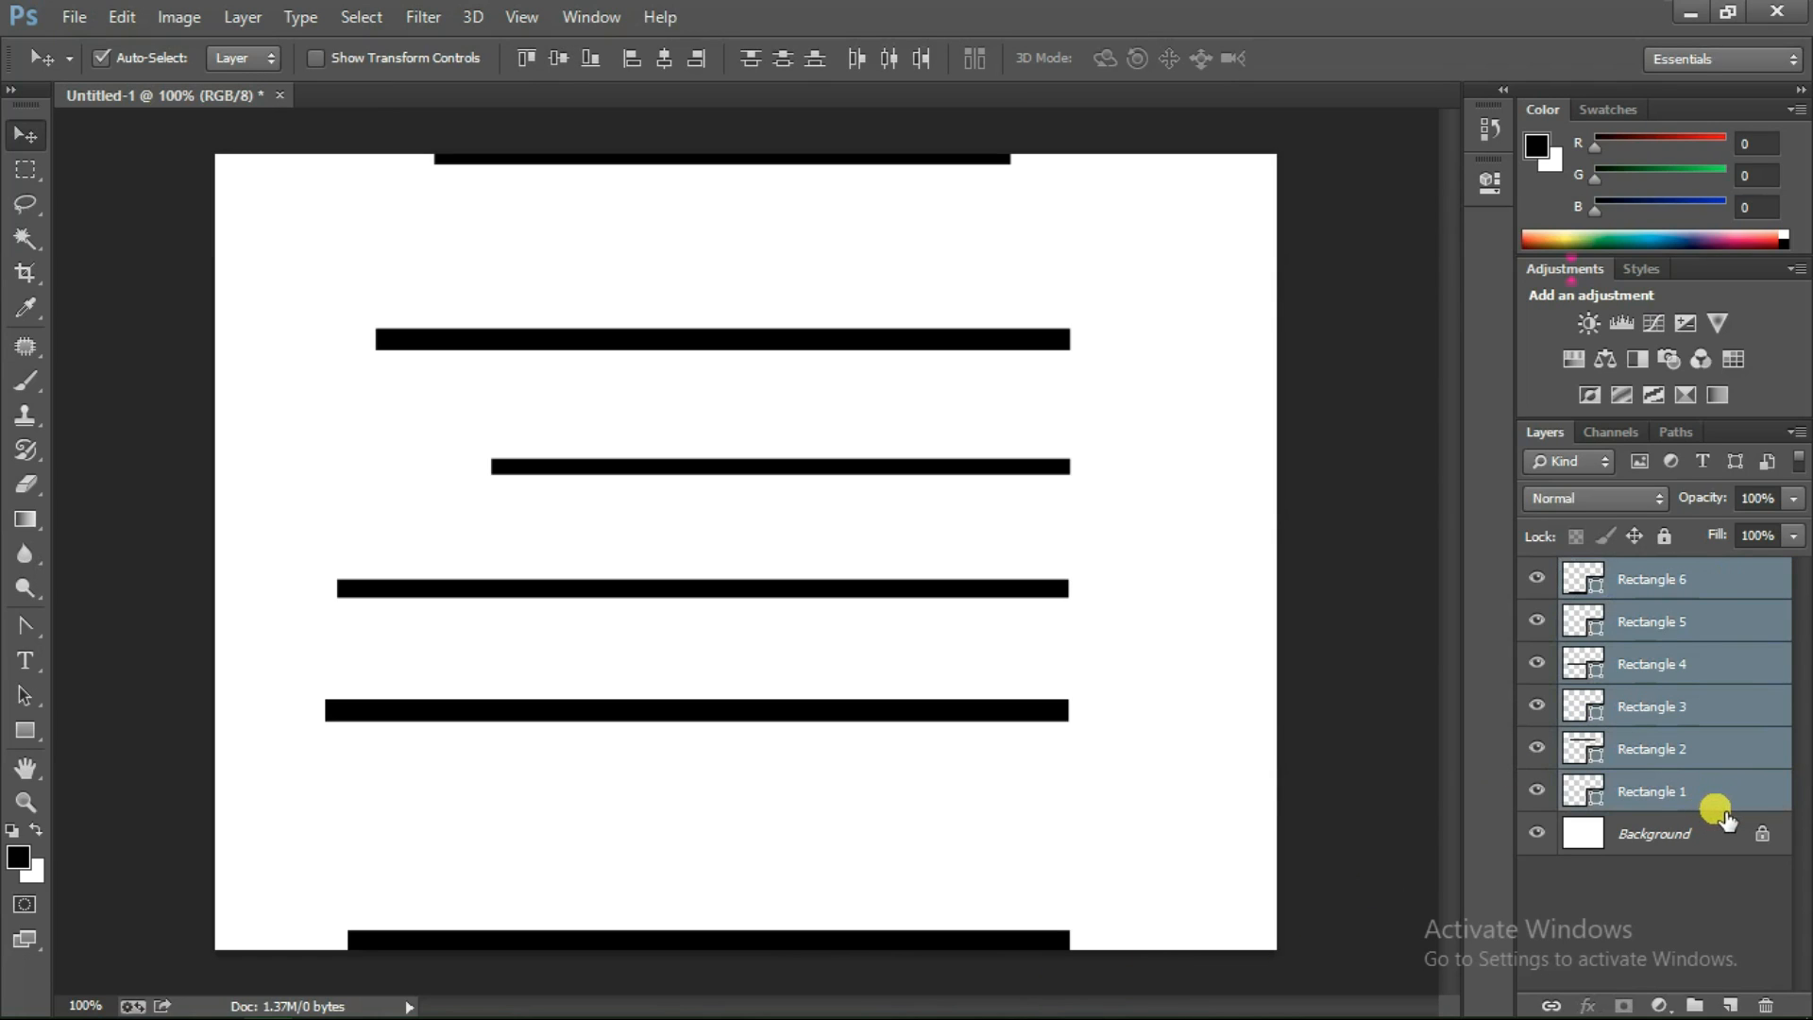
click(776, 57)
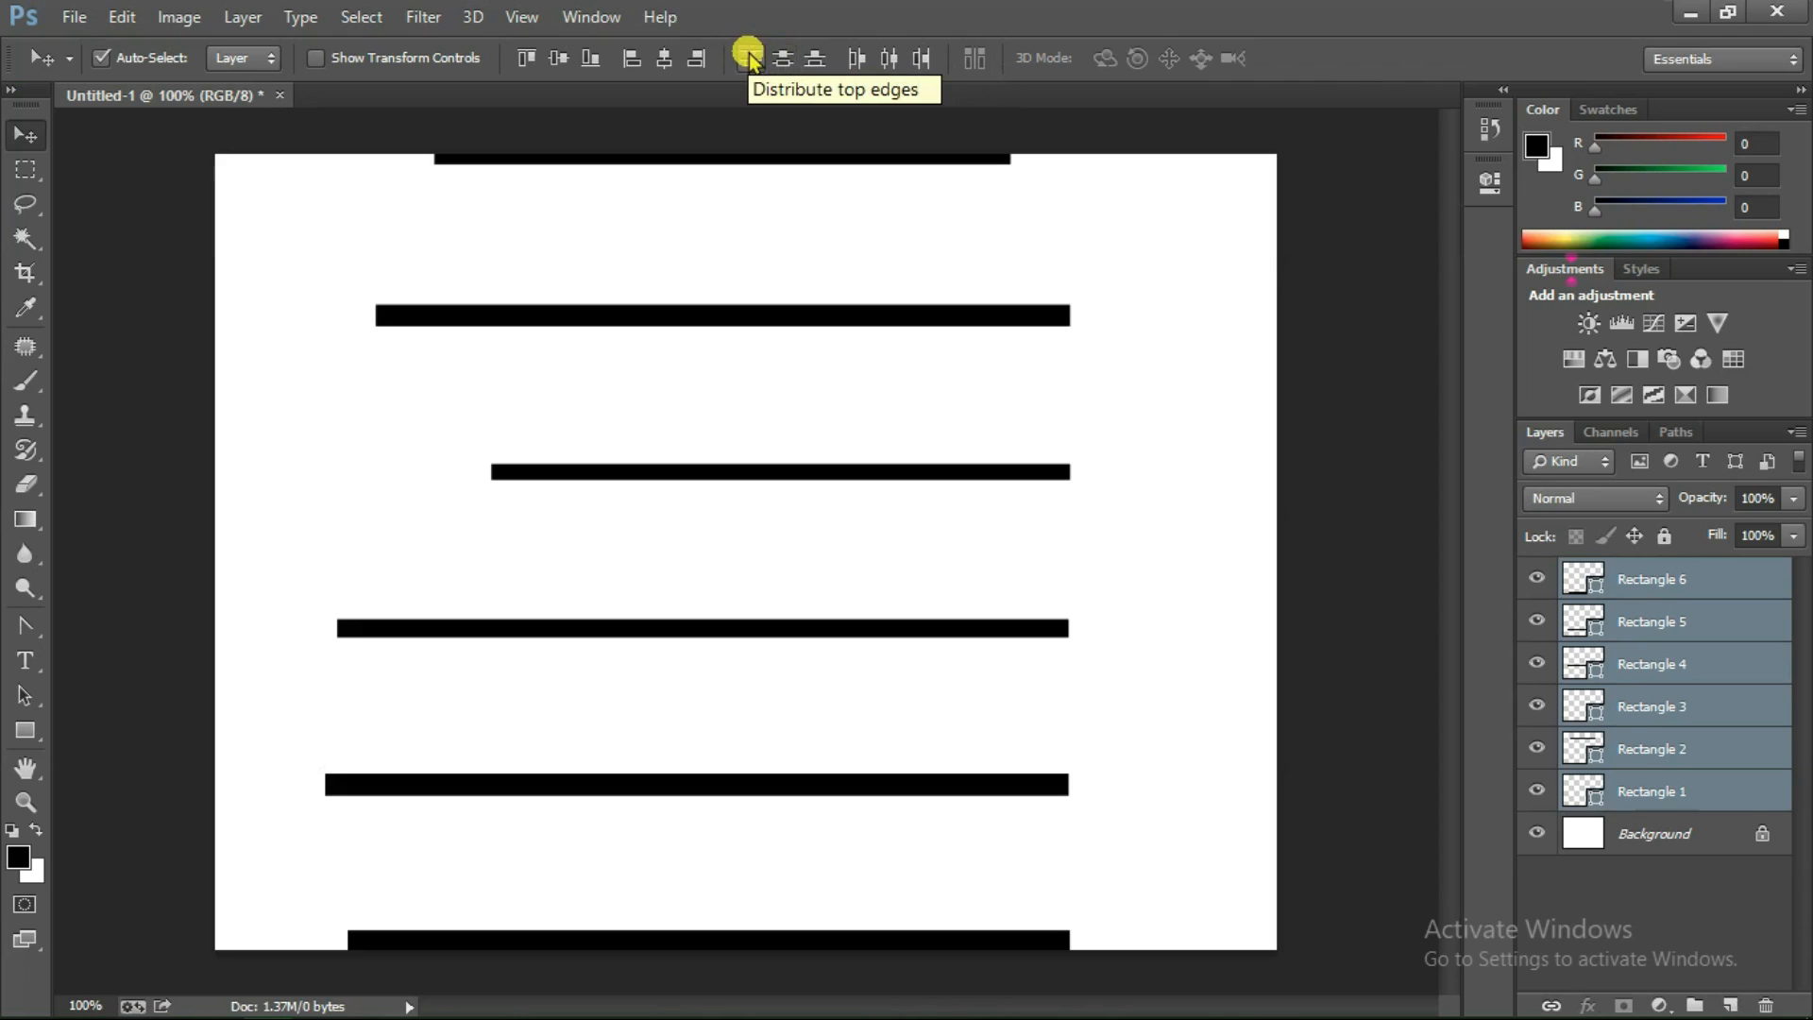
click(750, 56)
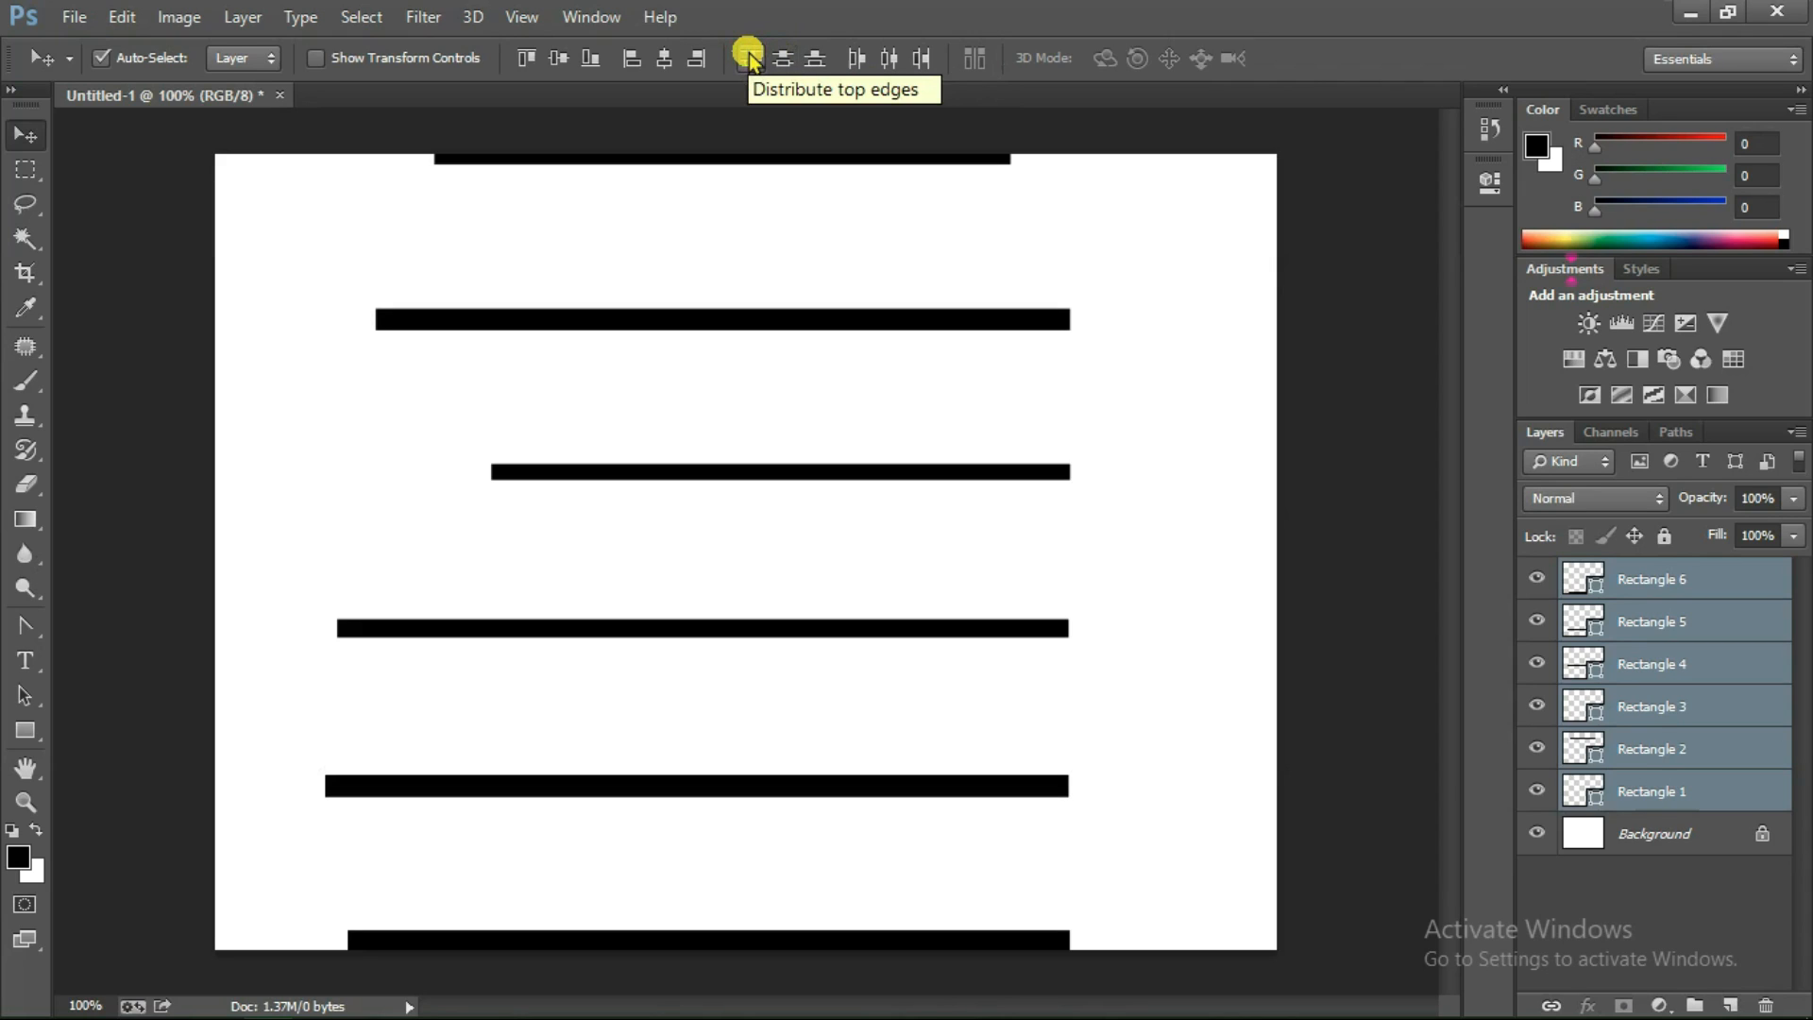
click(812, 59)
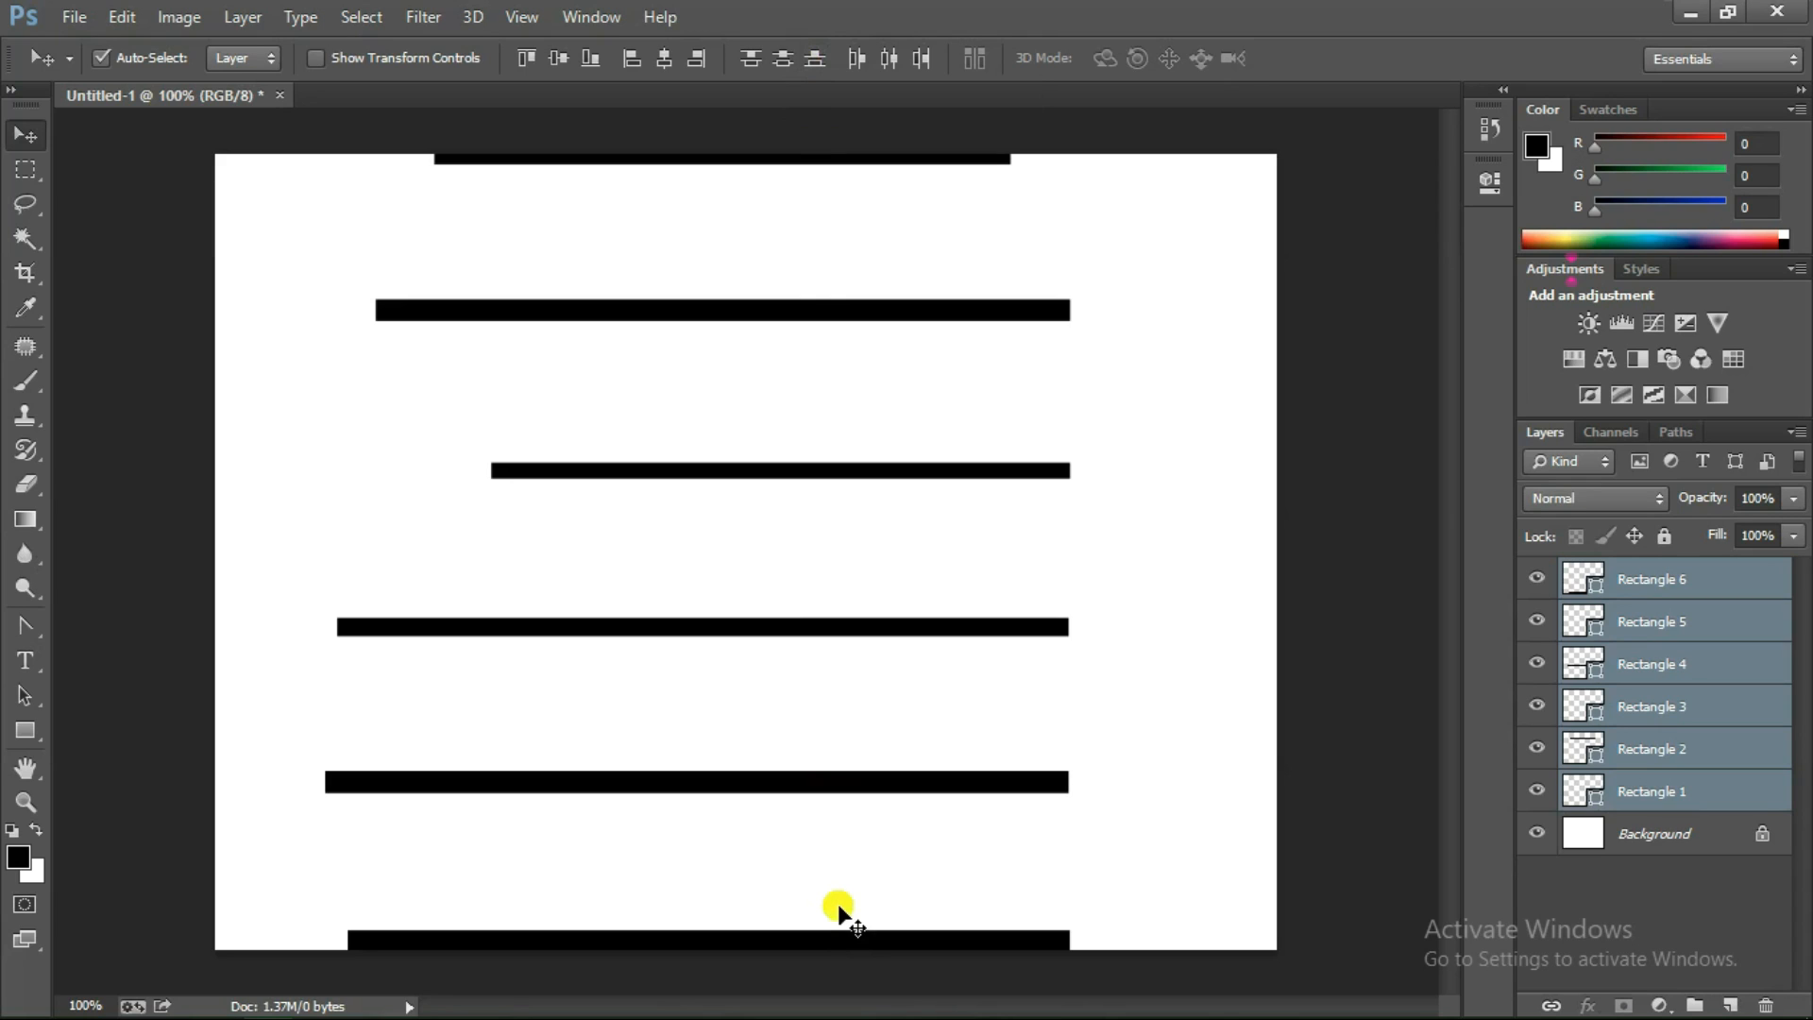
Delete the six selected rectangle layers and draw one black rectangle of about 185 × 133 px near the middle of the canvas
click(1766, 1005)
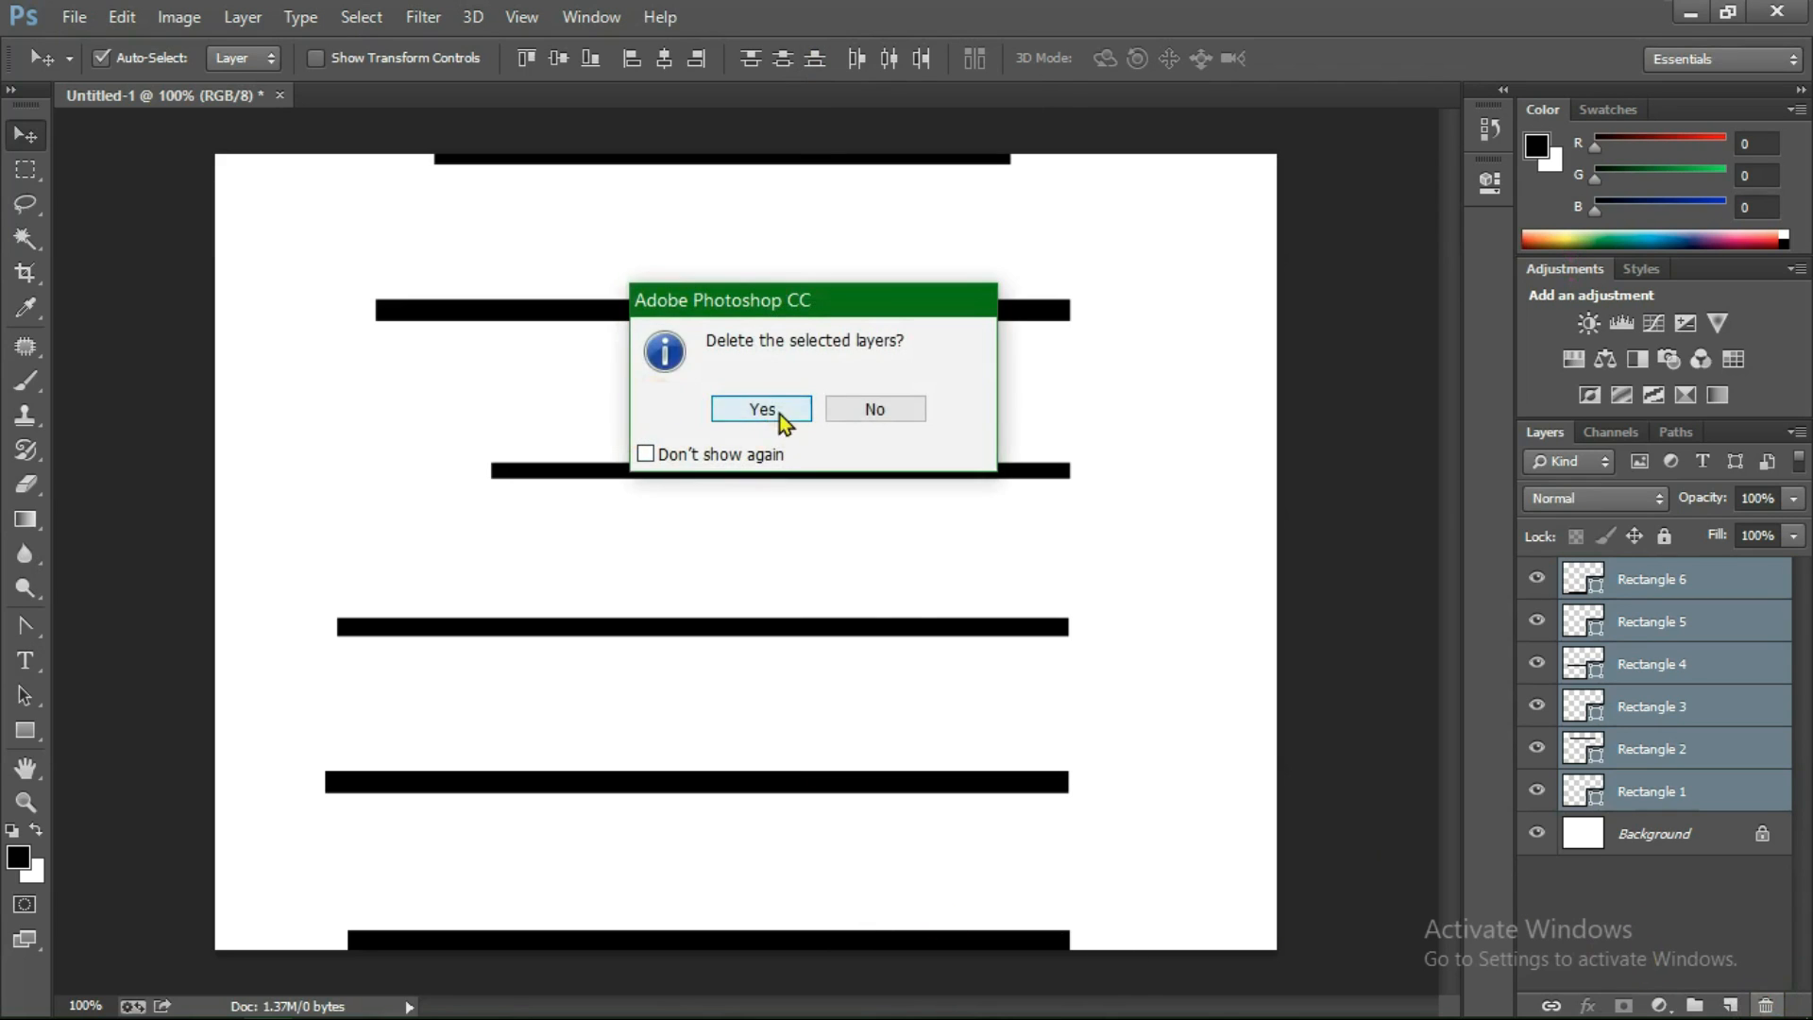
click(781, 409)
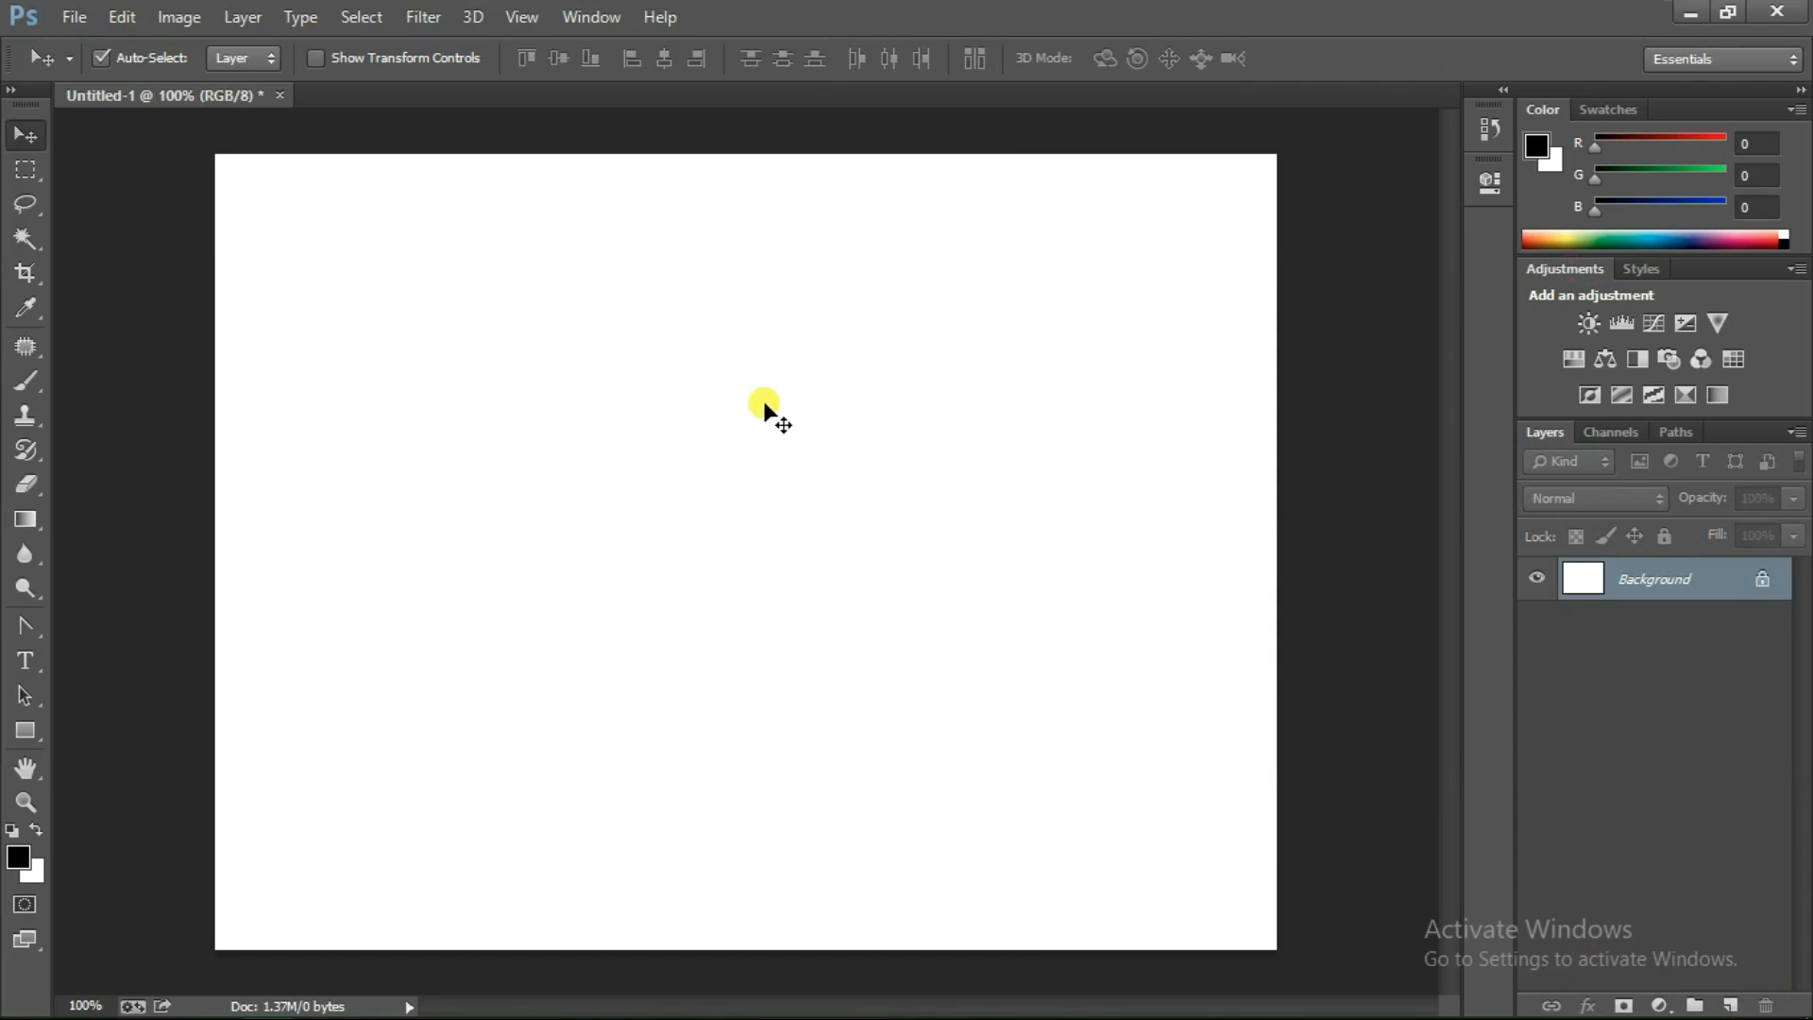
click(25, 733)
click(122, 728)
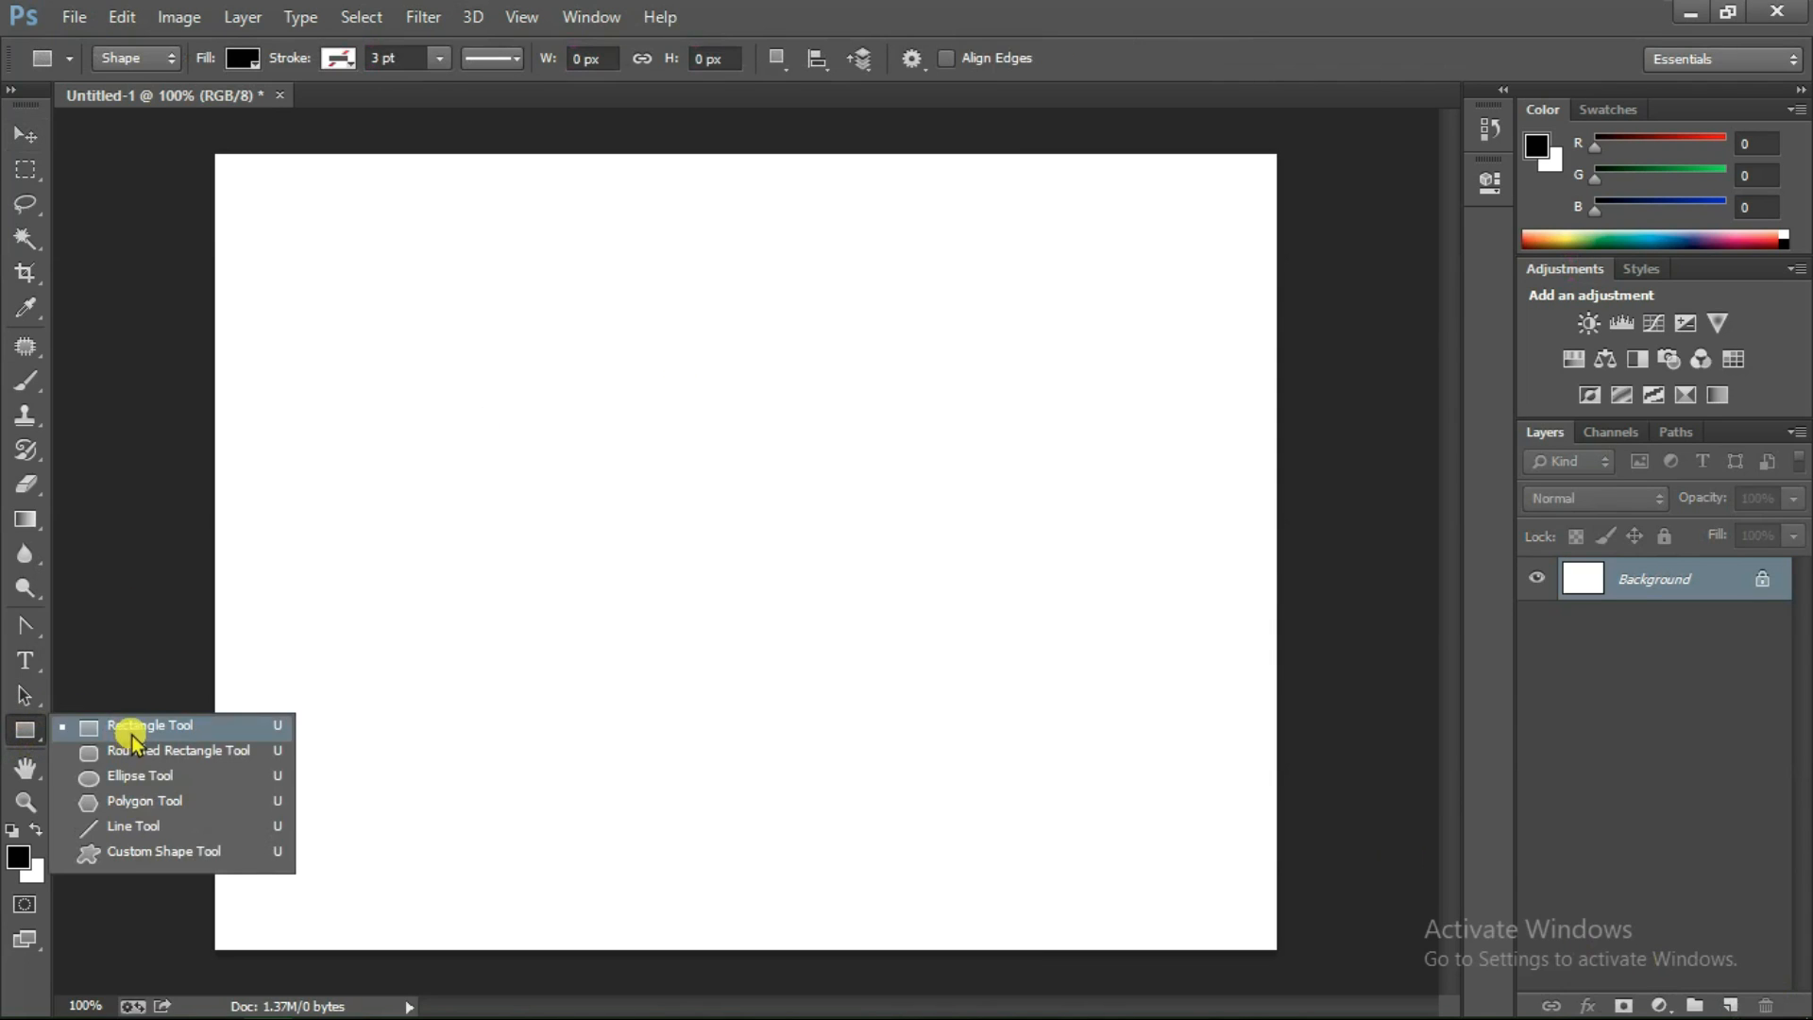
drag(536, 486, 782, 664)
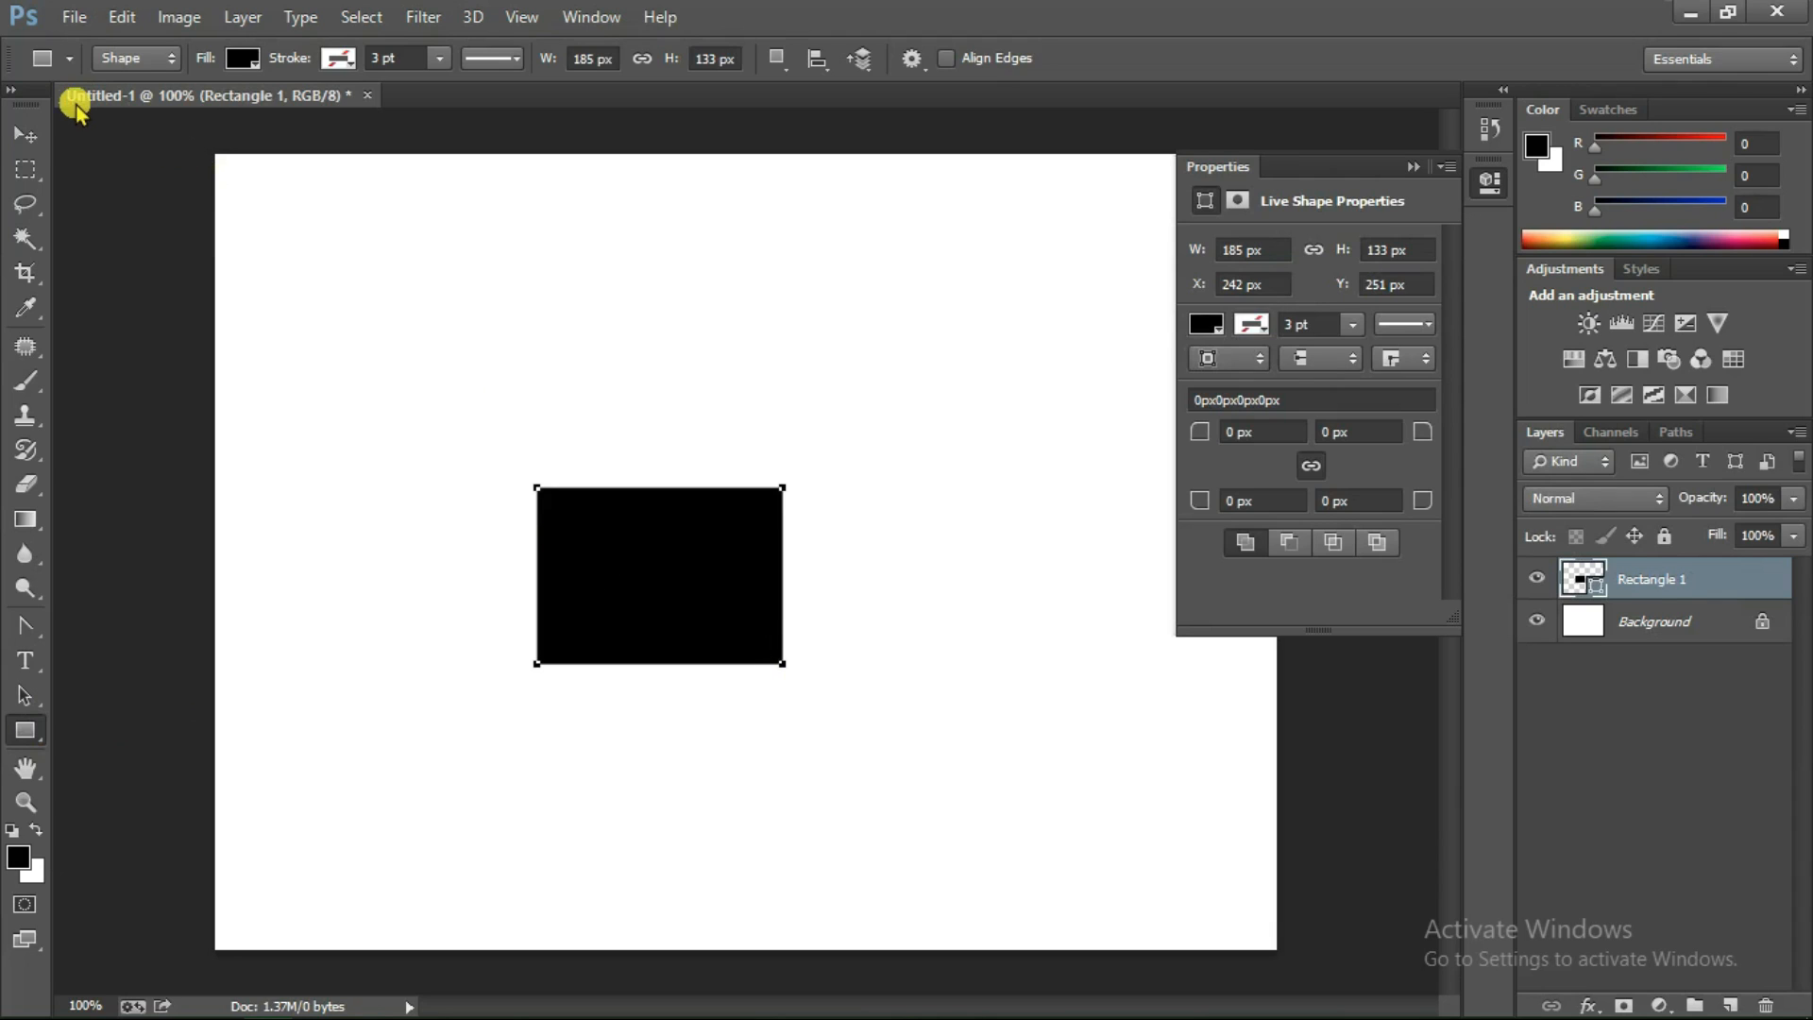
Select the whole canvas and align the rectangle to its left edge, its right edge, and finally its horizontal center
click(21, 137)
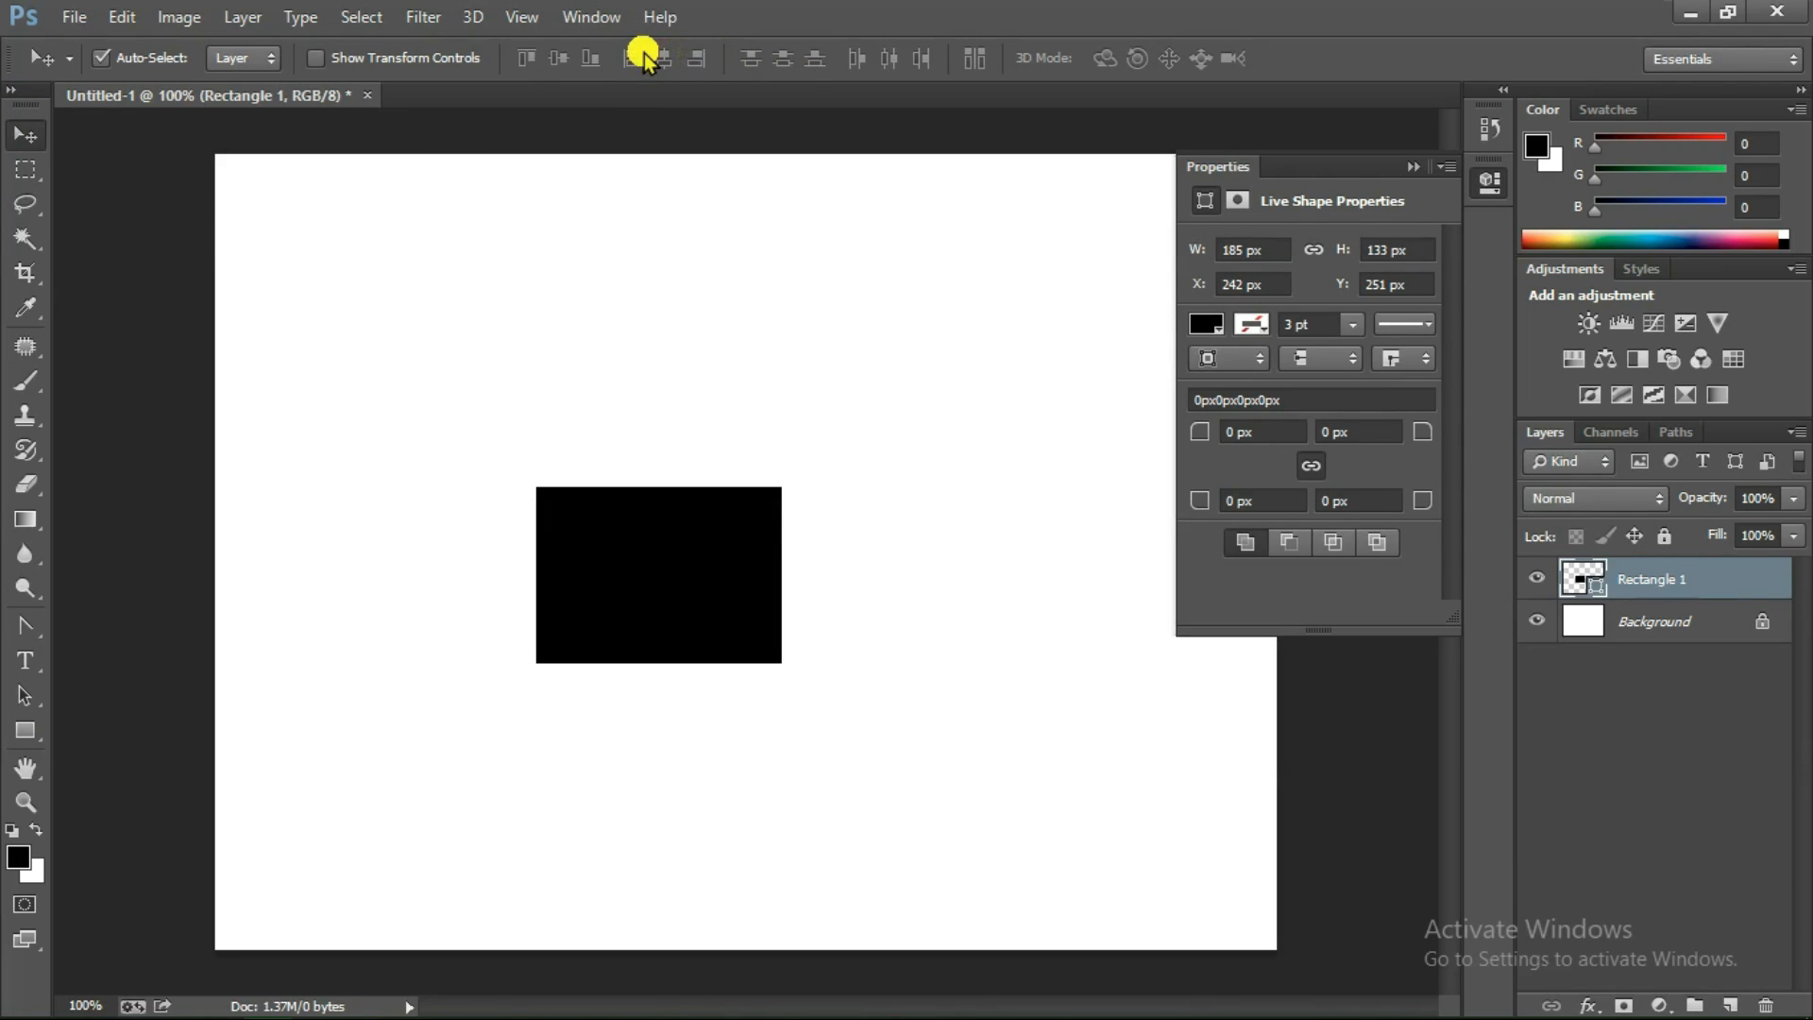
key(ctrl+a)
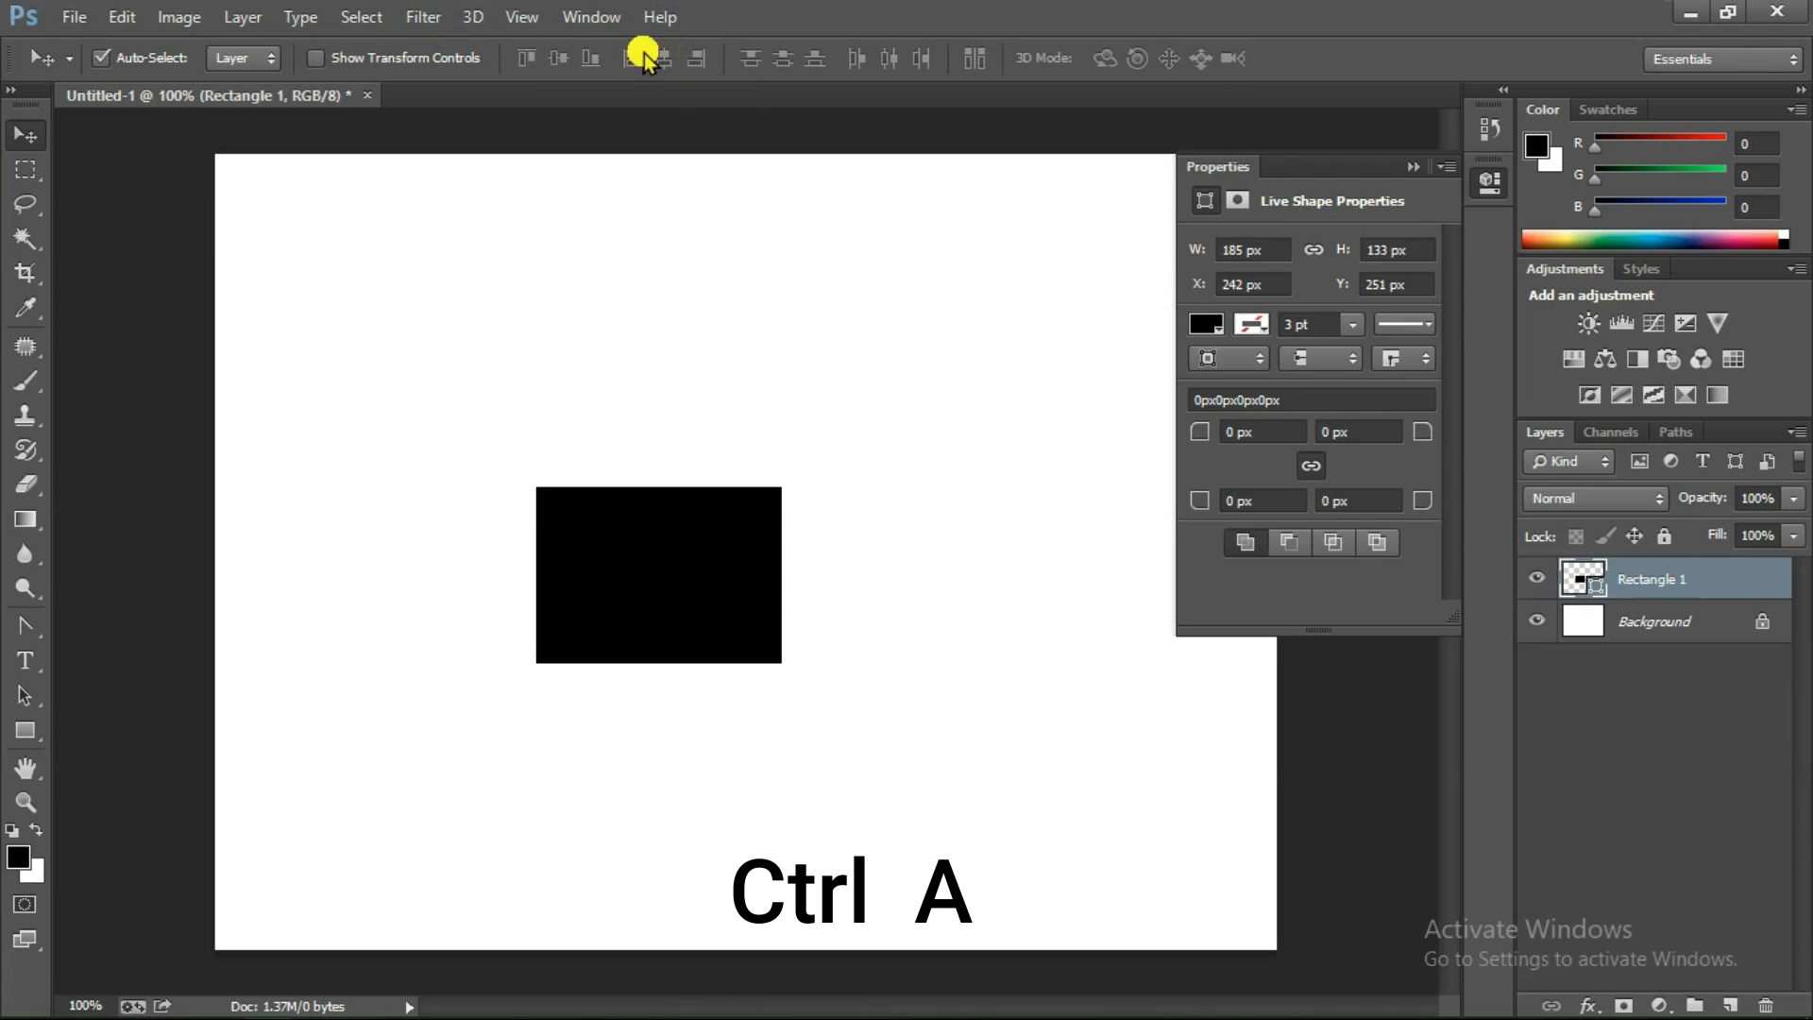
key(ctrl+a)
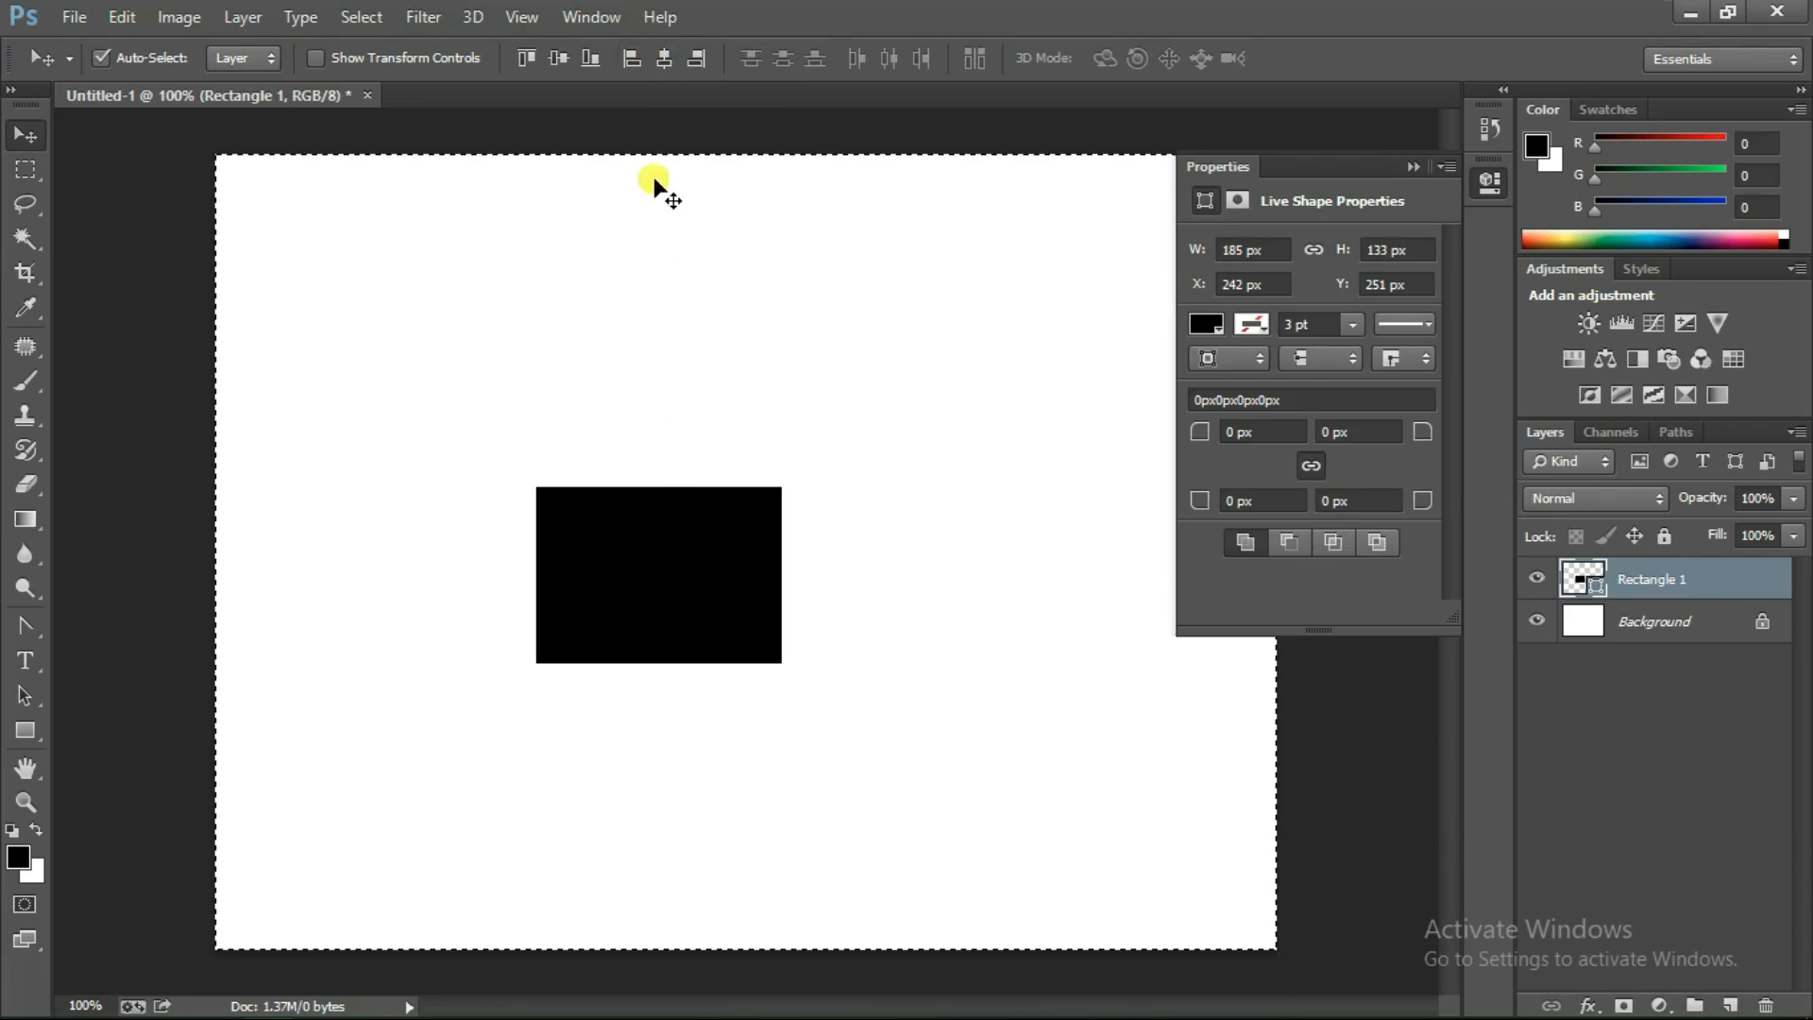
click(632, 62)
click(632, 60)
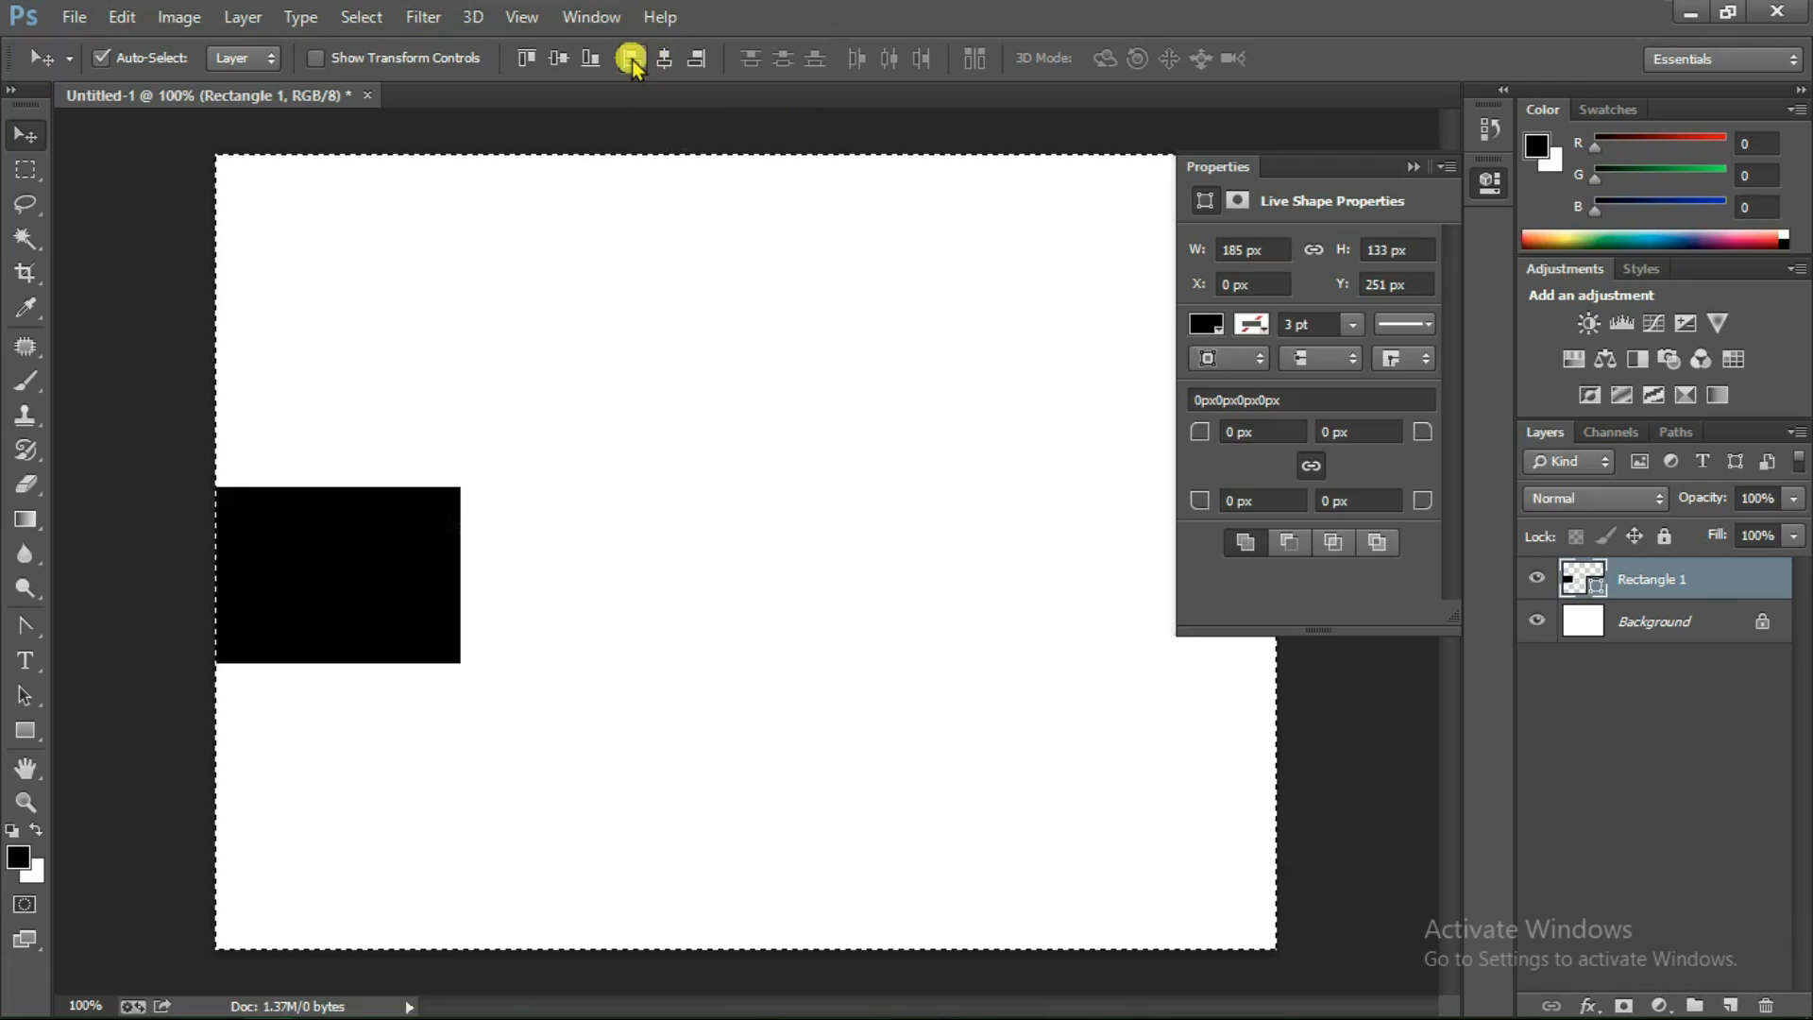
click(695, 60)
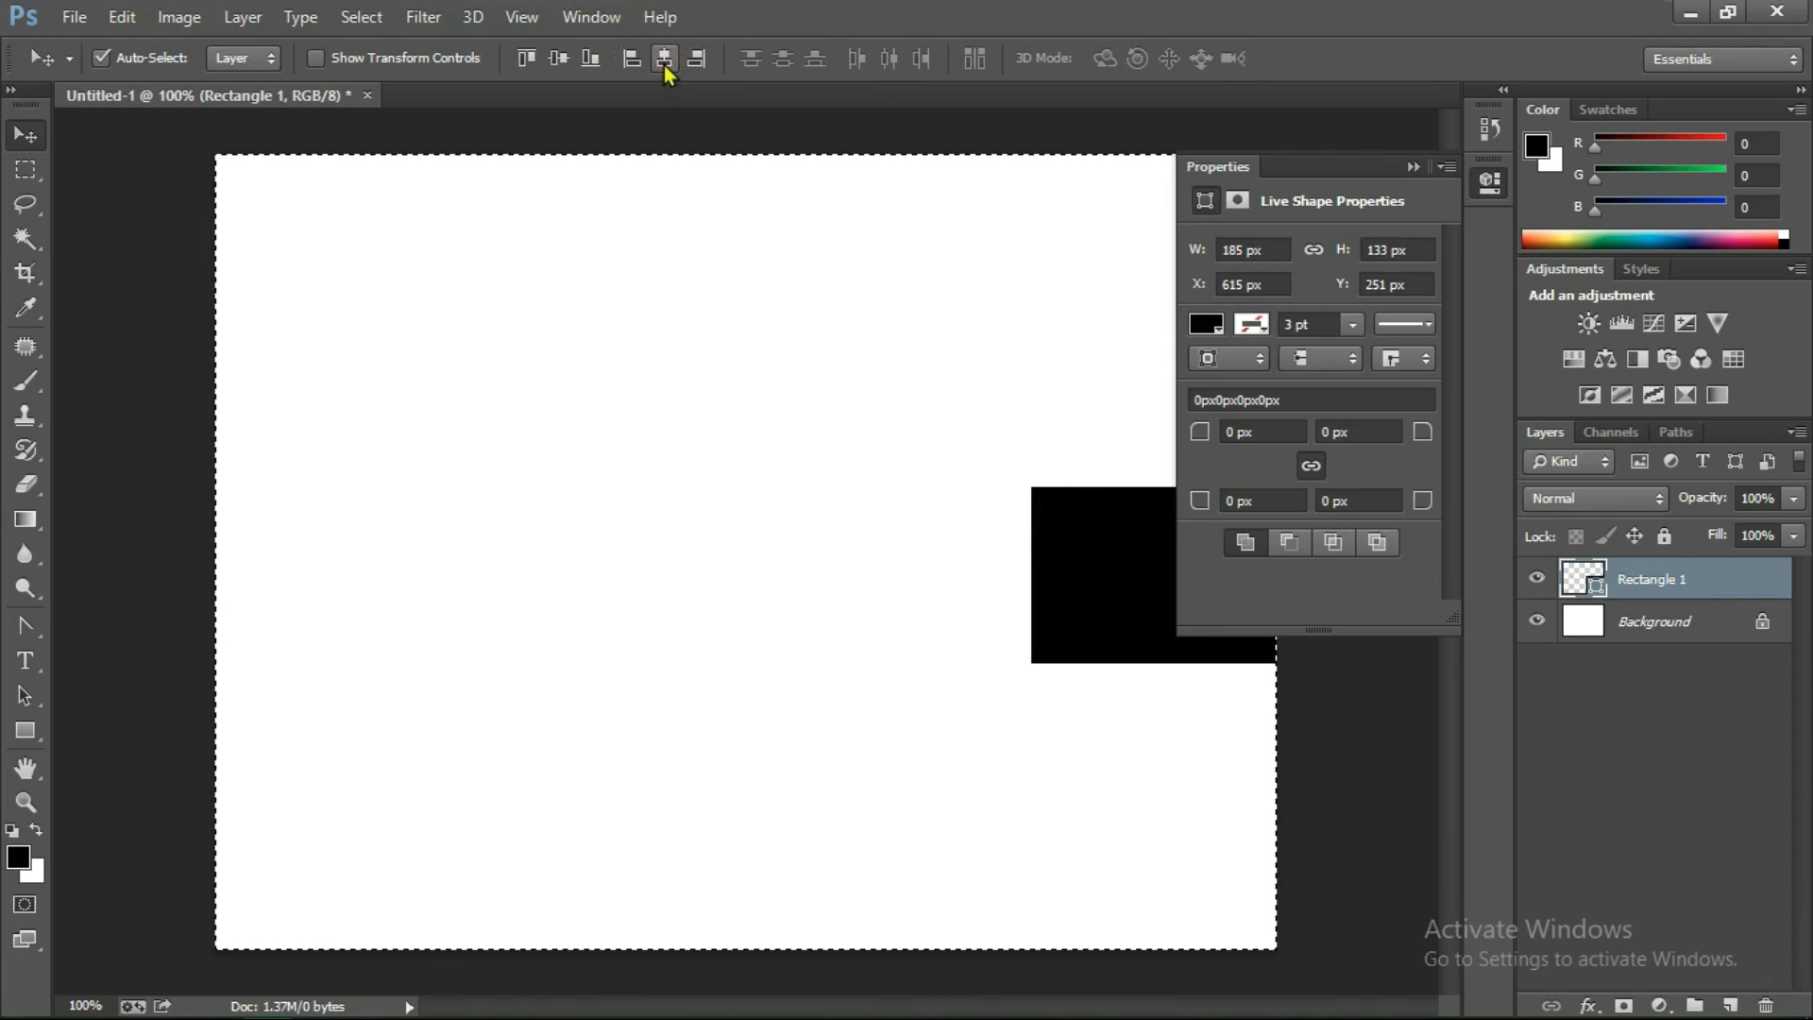
click(665, 61)
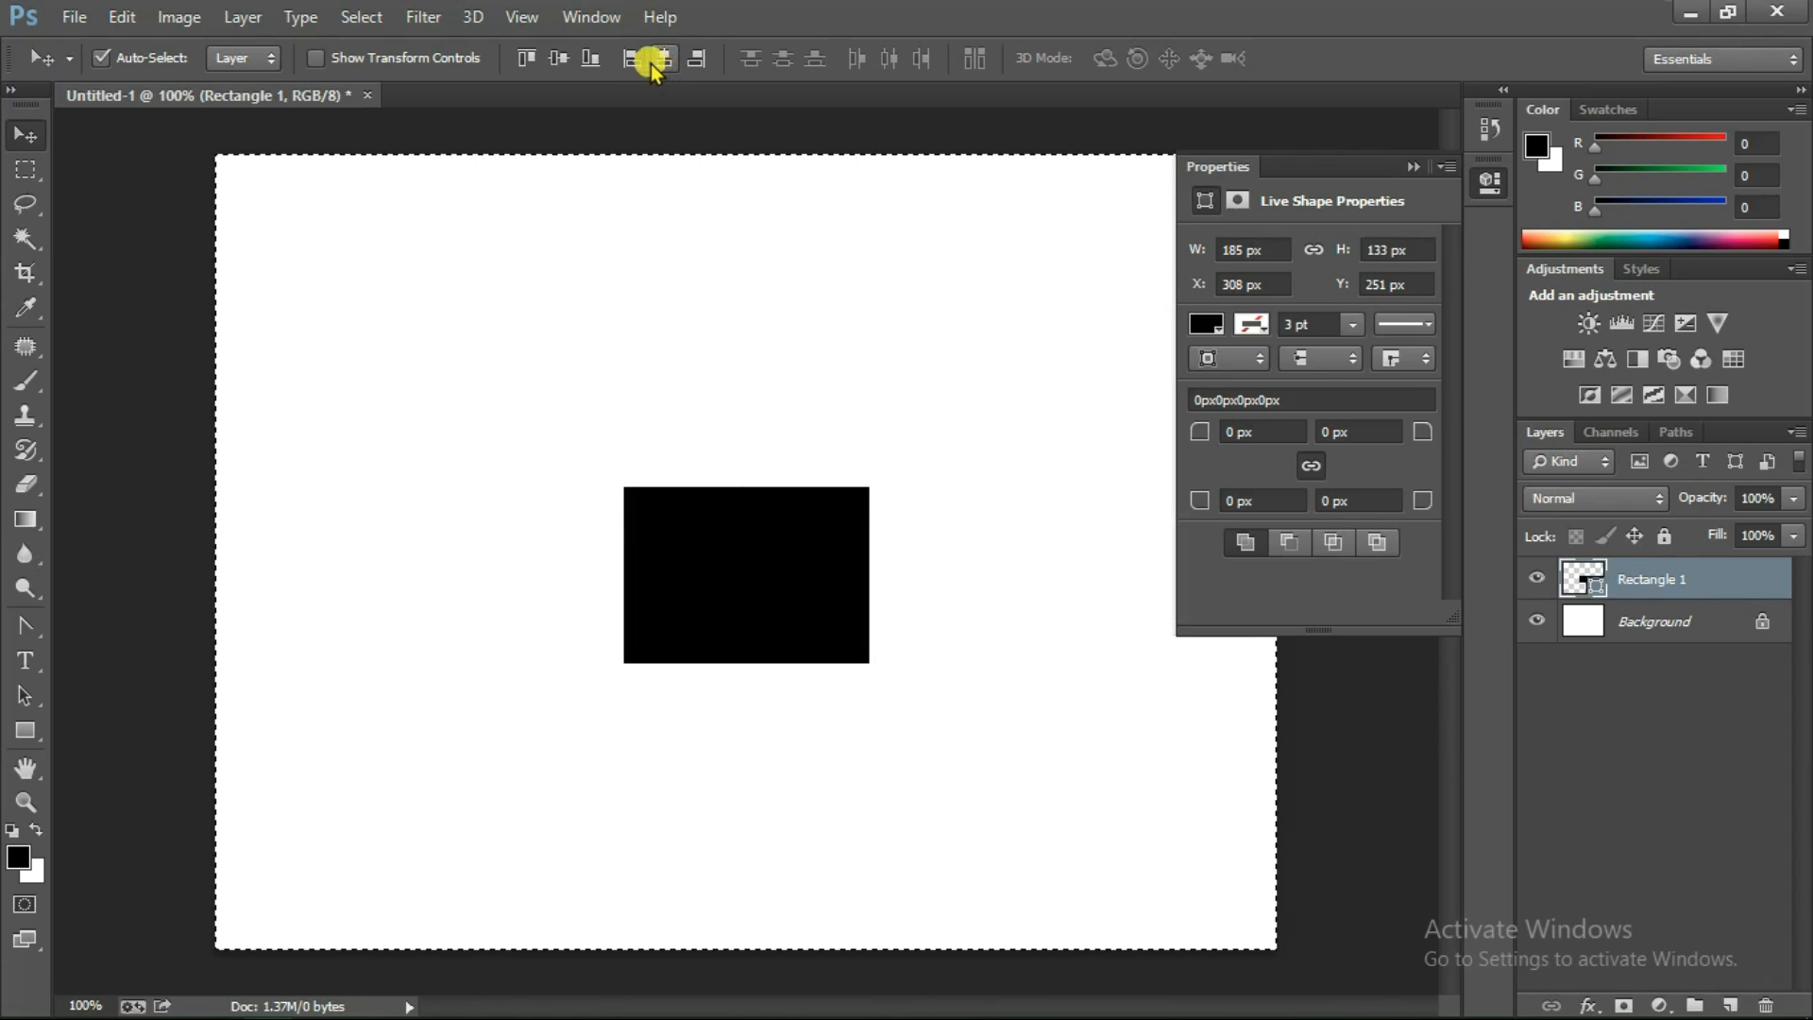
Align the rectangle to the canvas's top edge, bottom edge, and finally its vertical center, and clear the selection
click(525, 59)
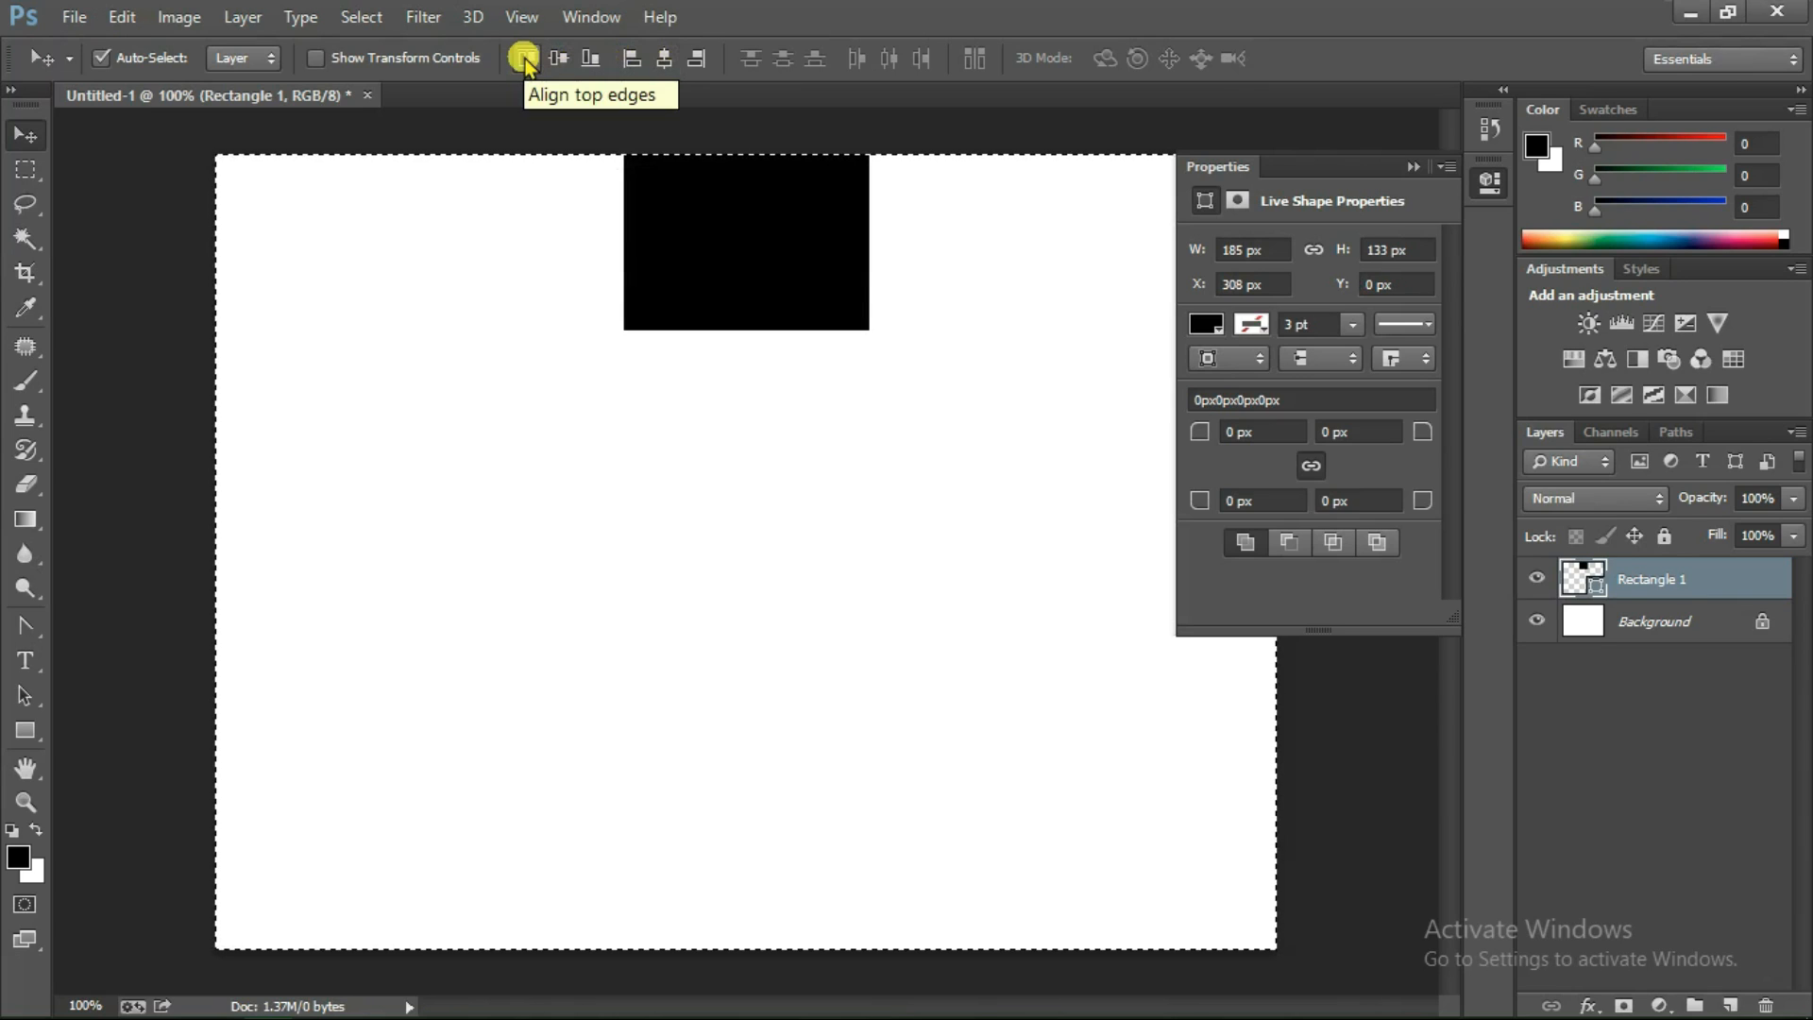
click(589, 59)
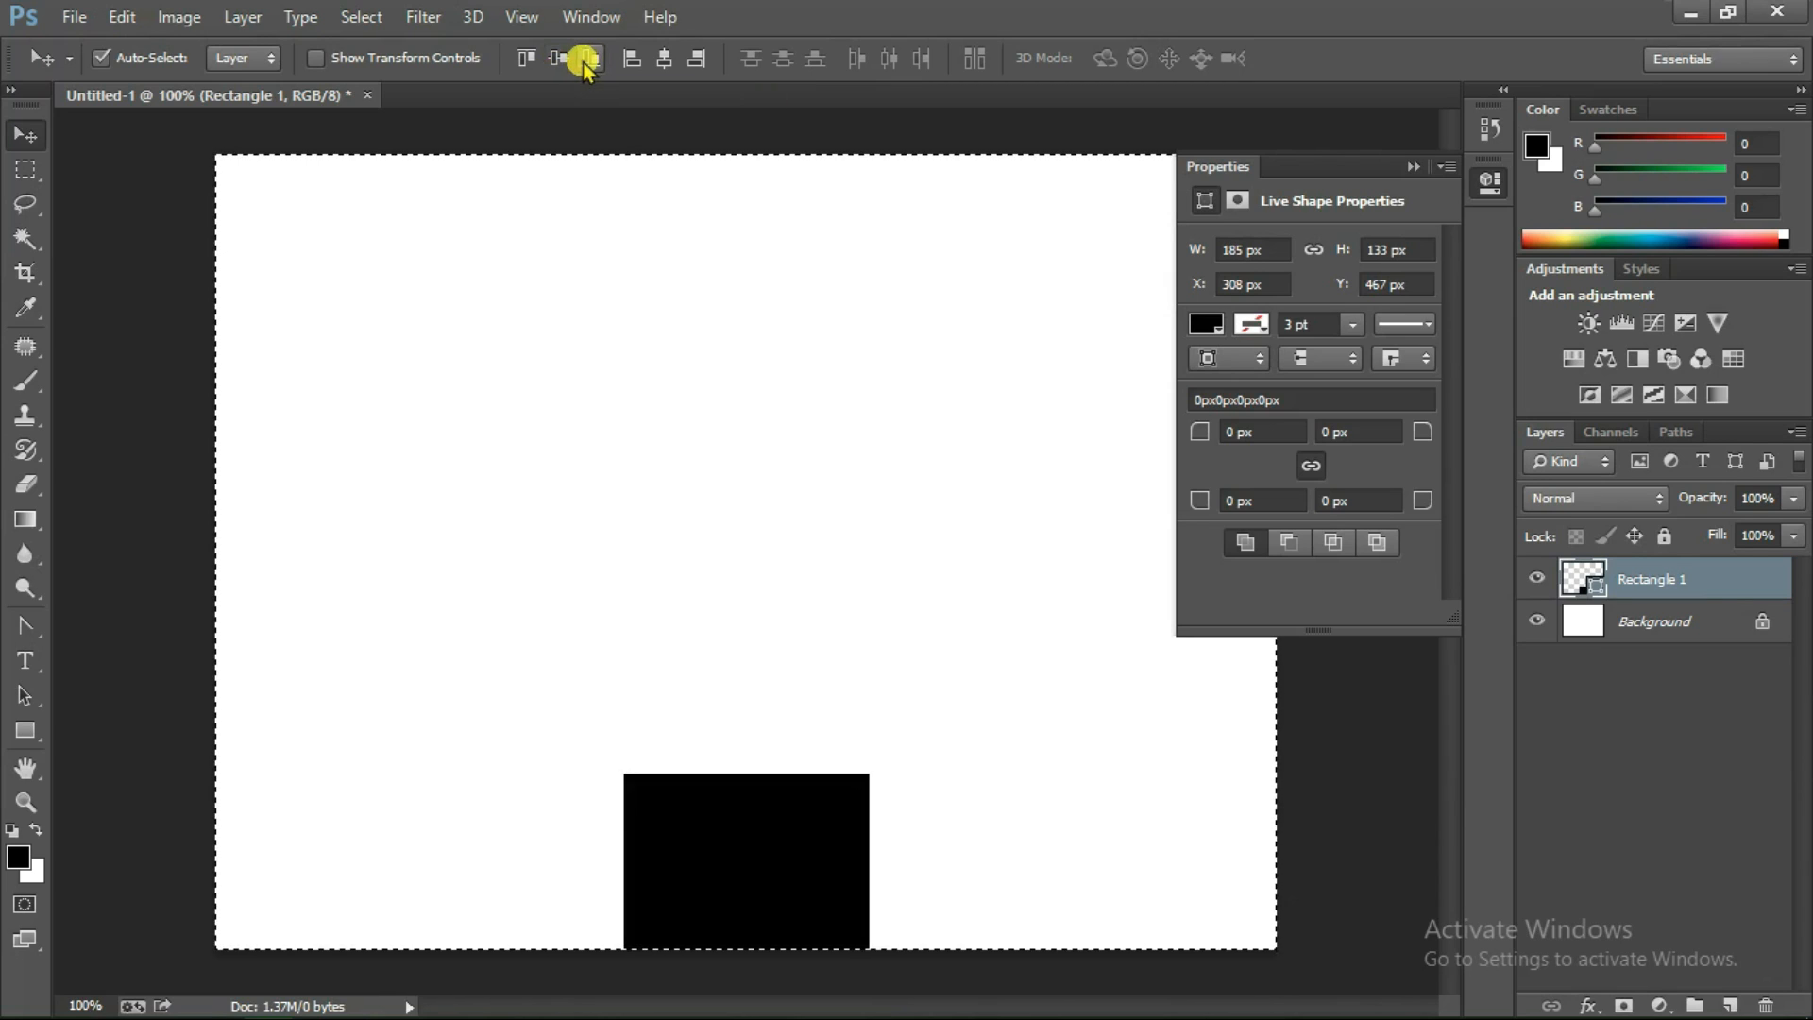
click(559, 61)
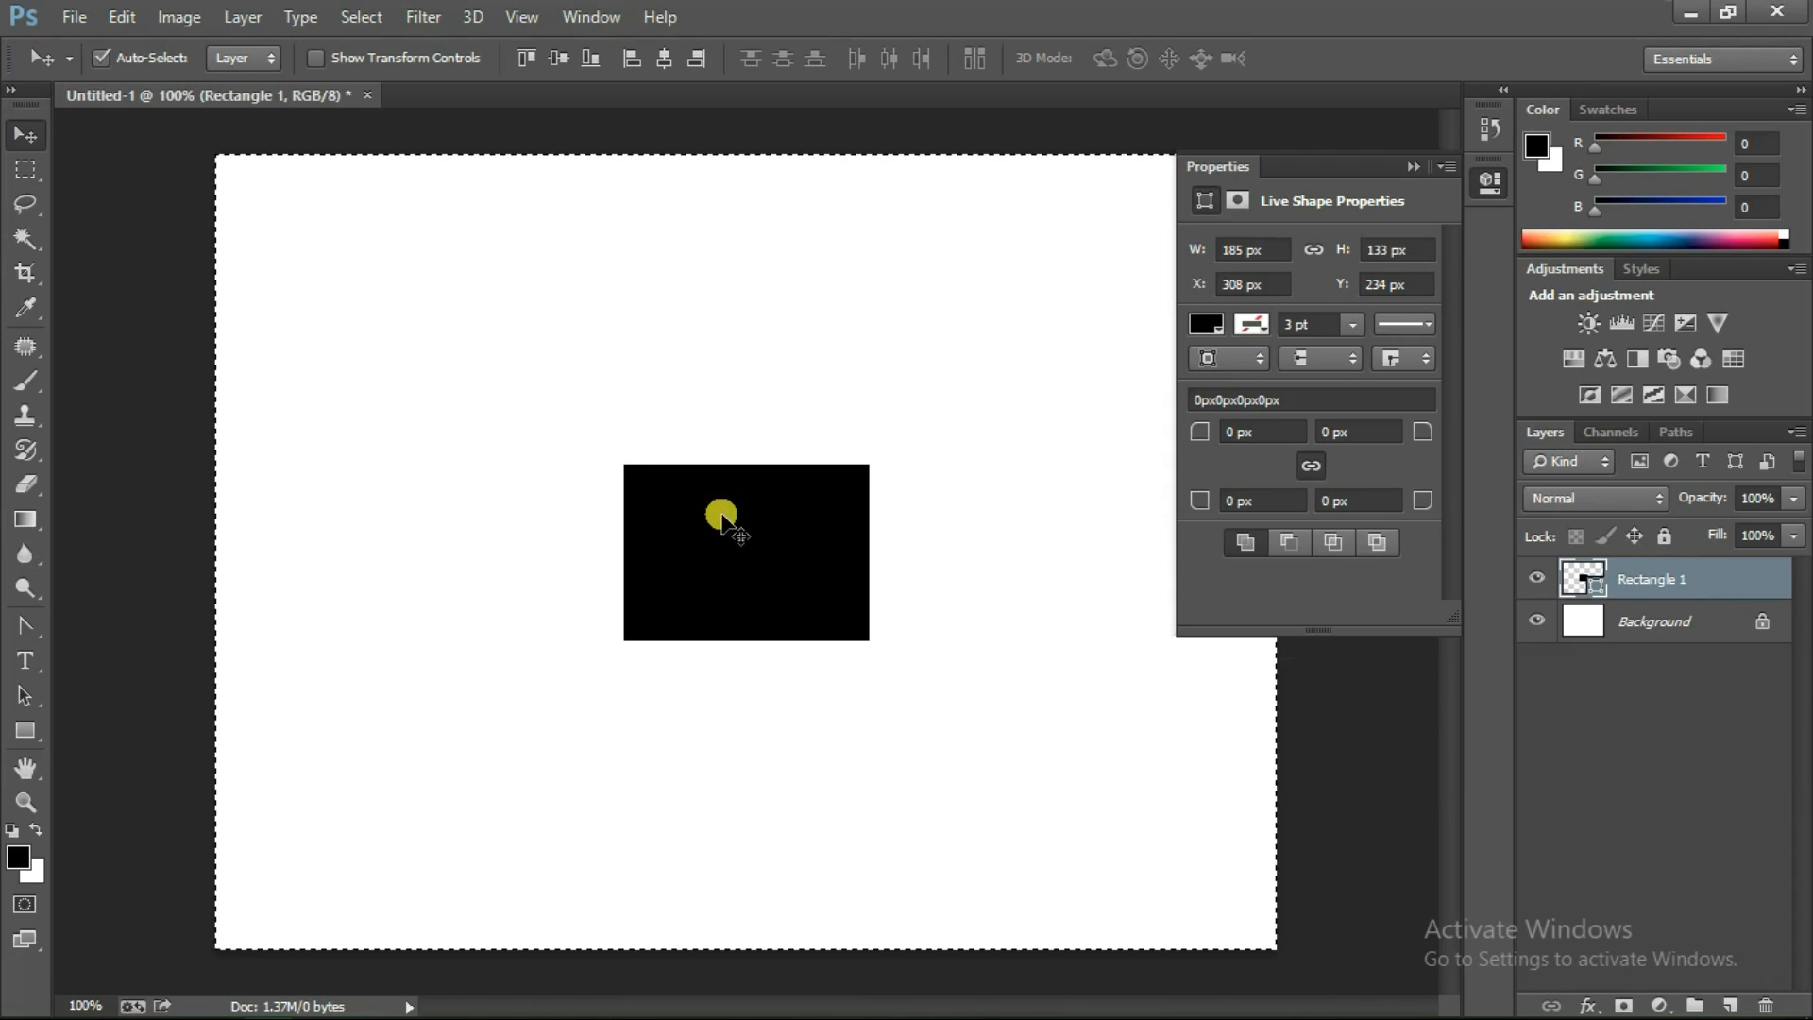
key(ctrl+a)
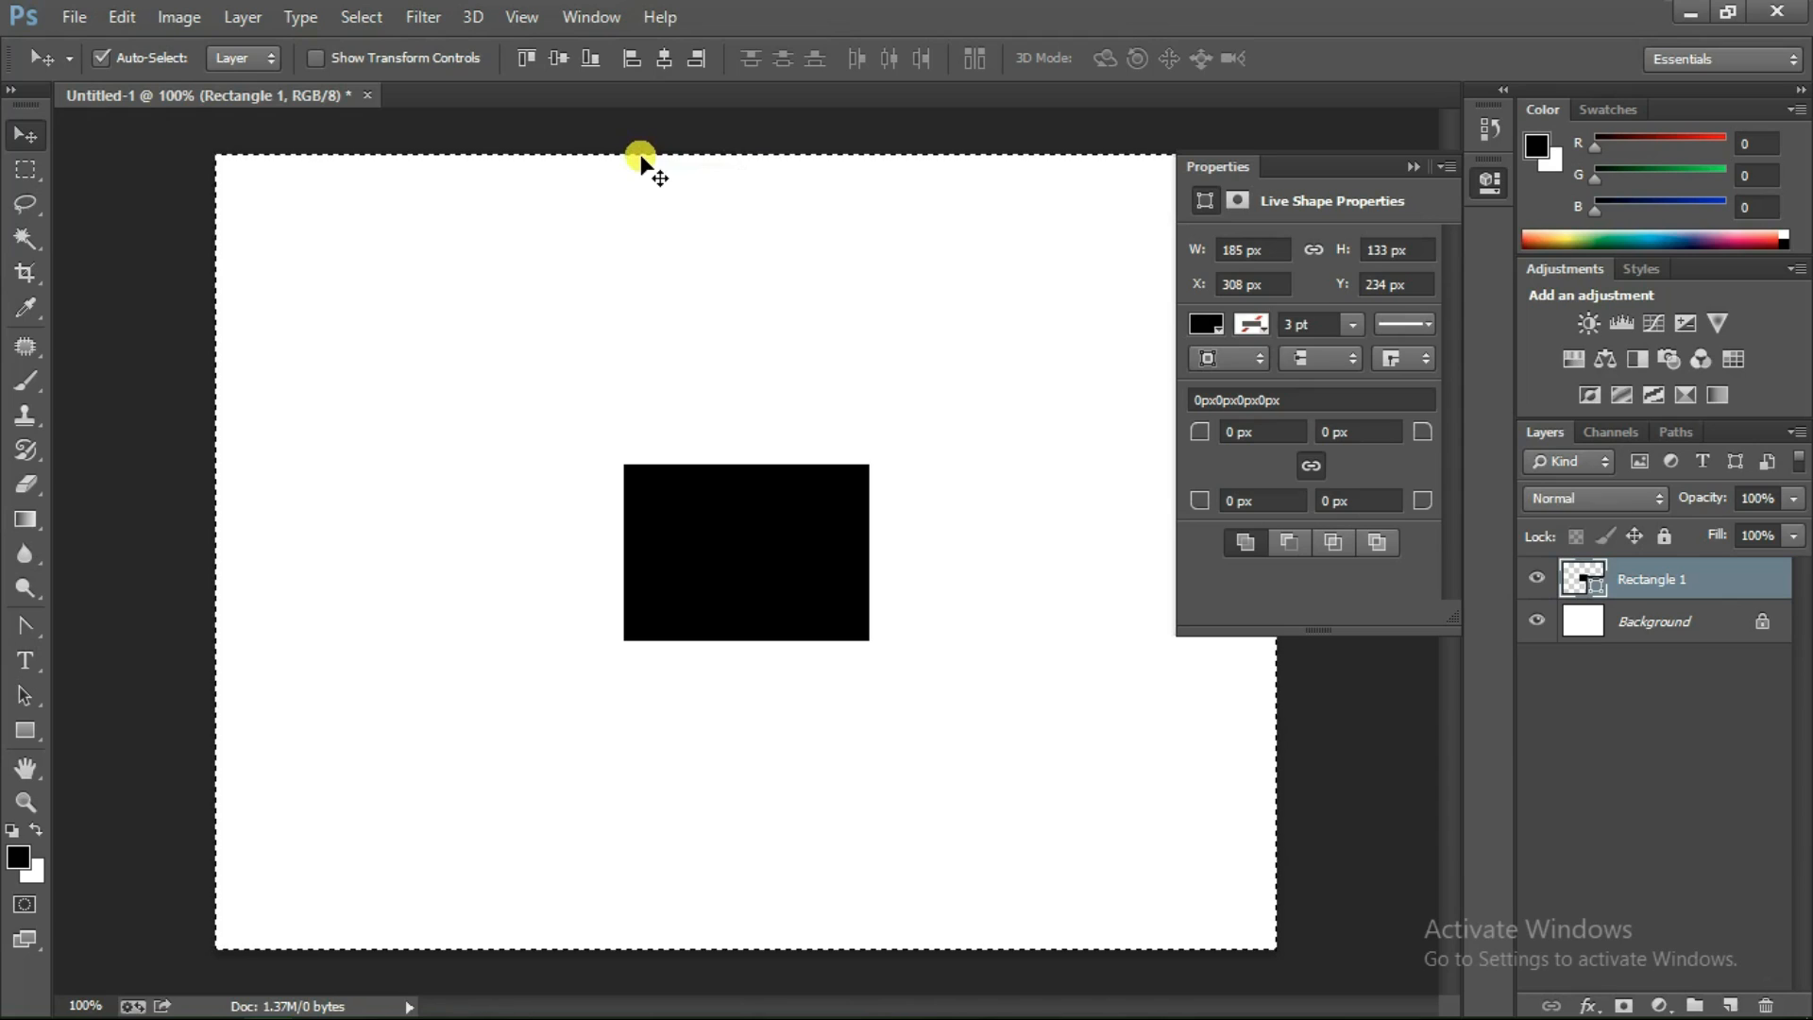
key(ctrl+d)
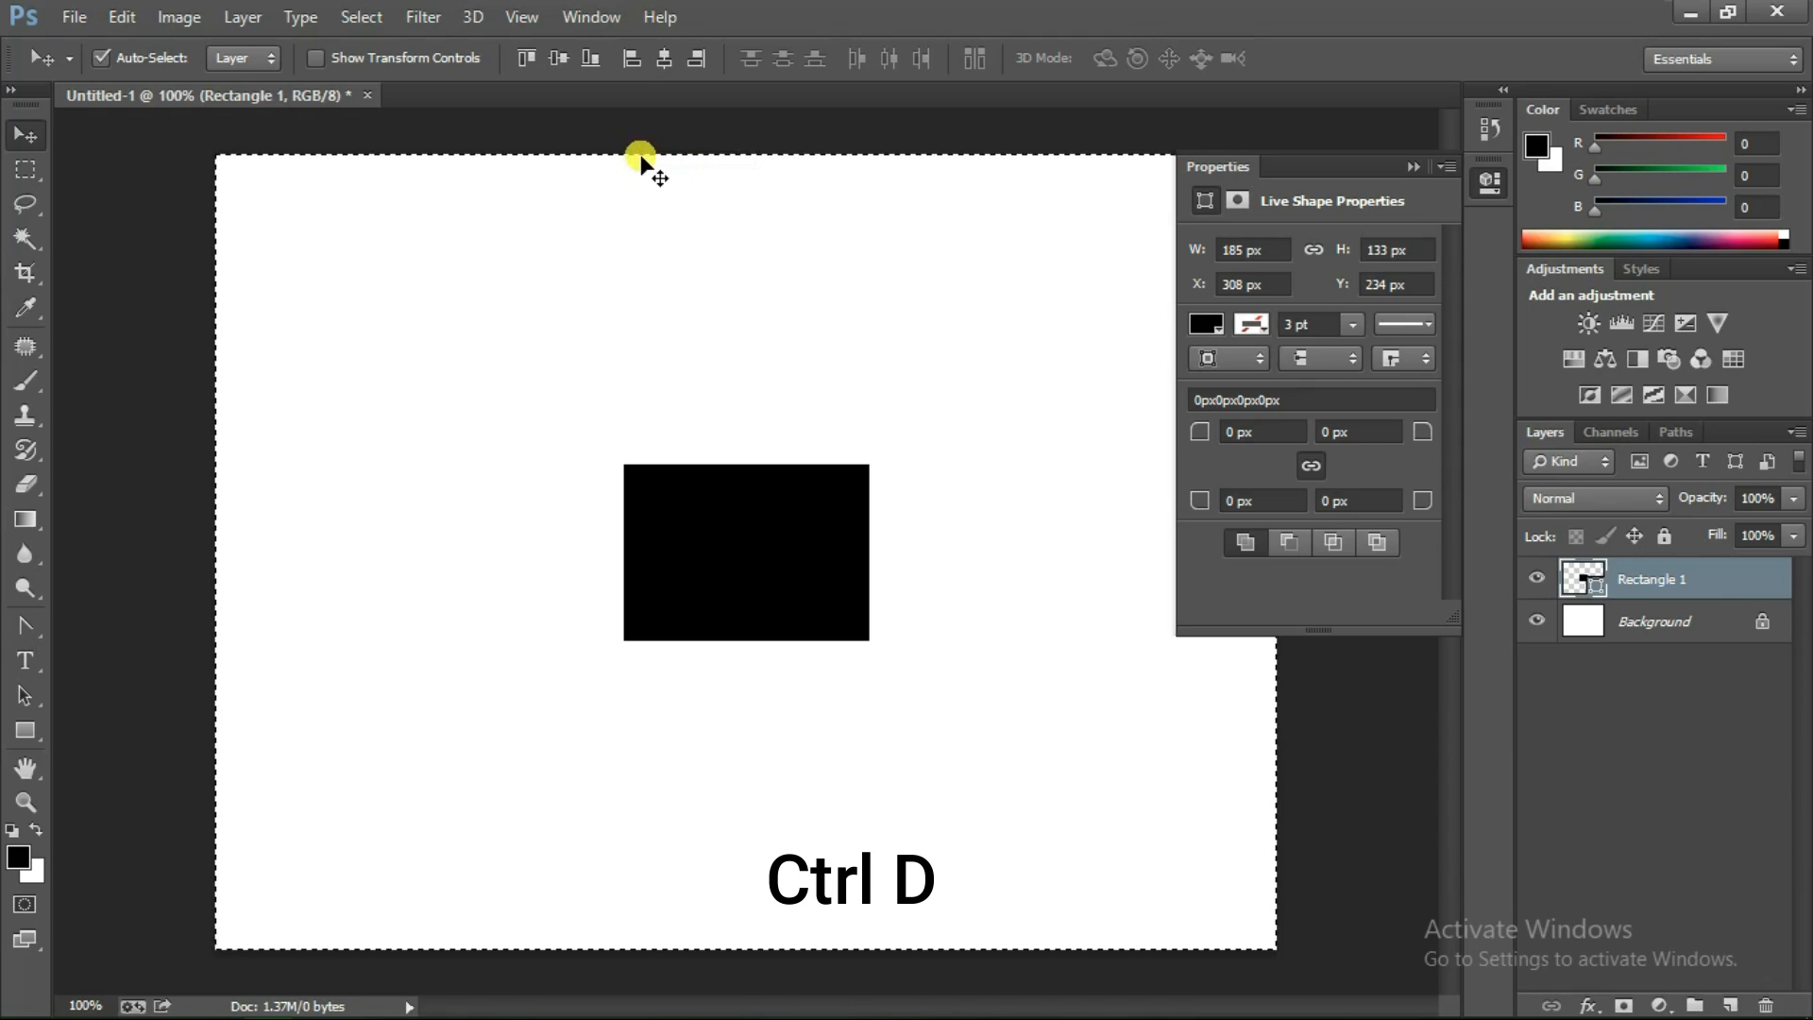
key(ctrl+d)
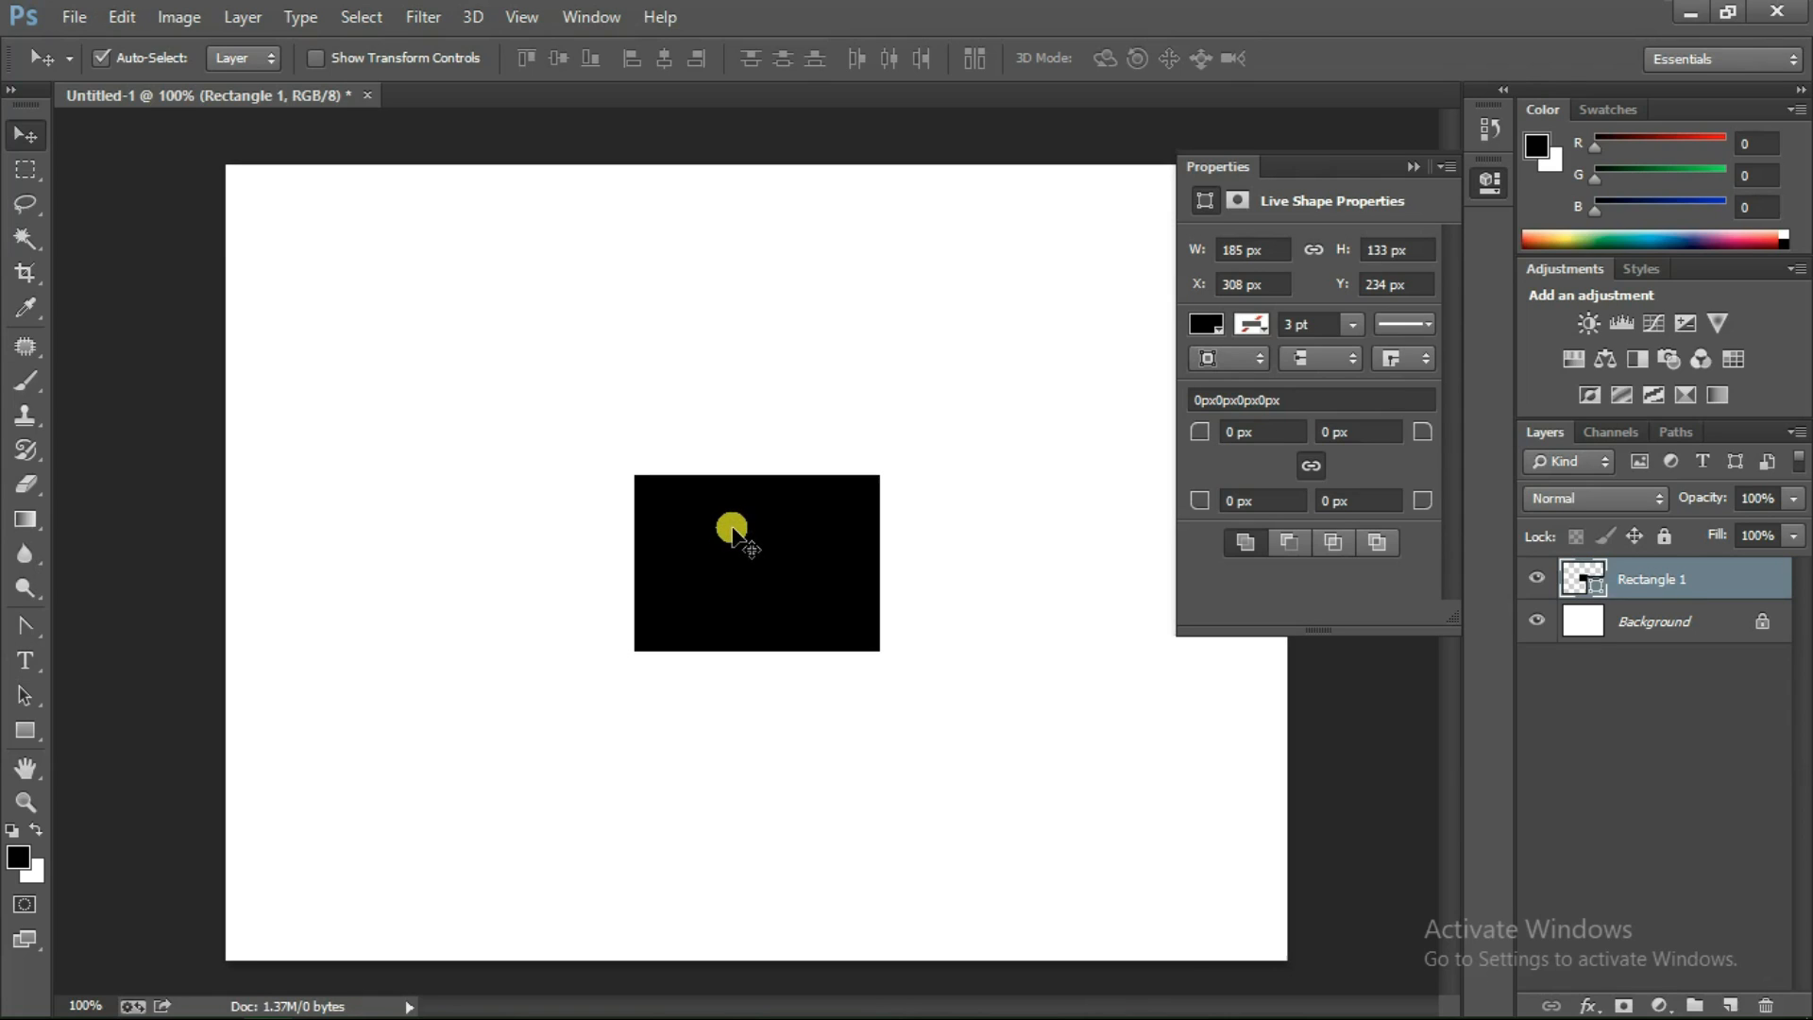
Show the rulers, place a vertical guide at about 6.1 on the horizontal ruler, and marquee-select the canvas area to its right
key(ctrl+r)
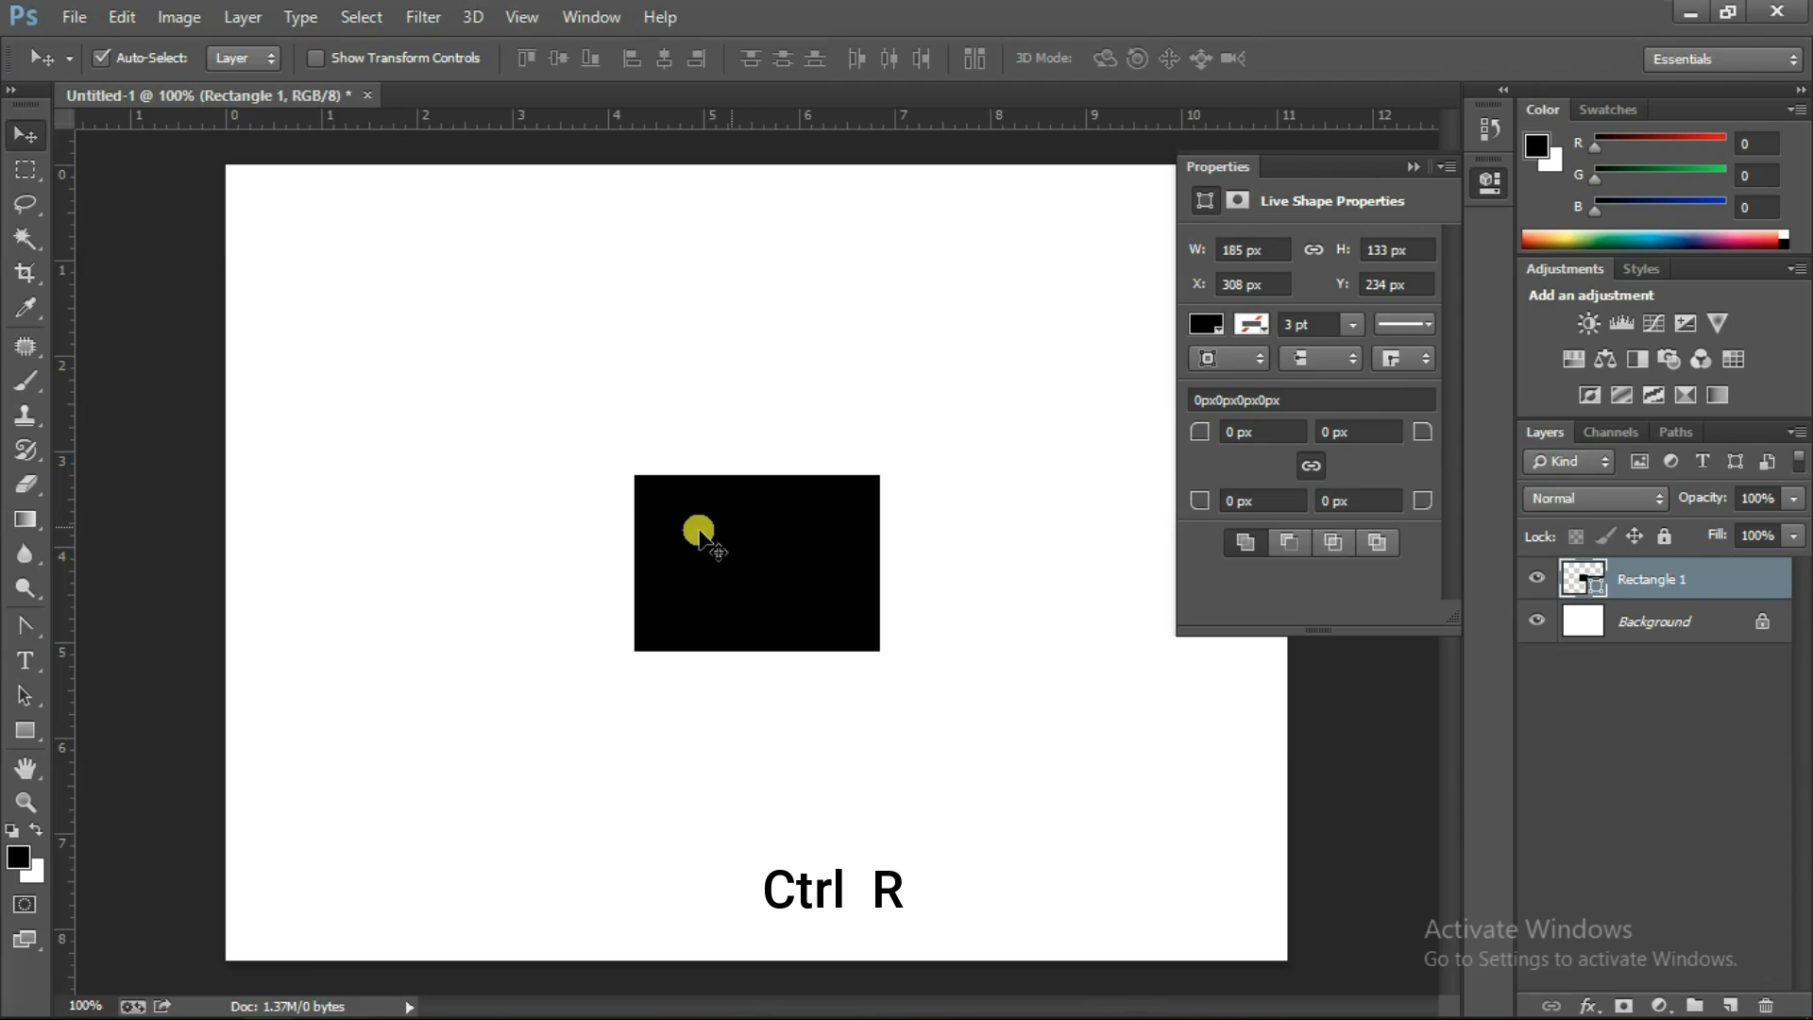
drag(60, 482, 812, 597)
click(1413, 167)
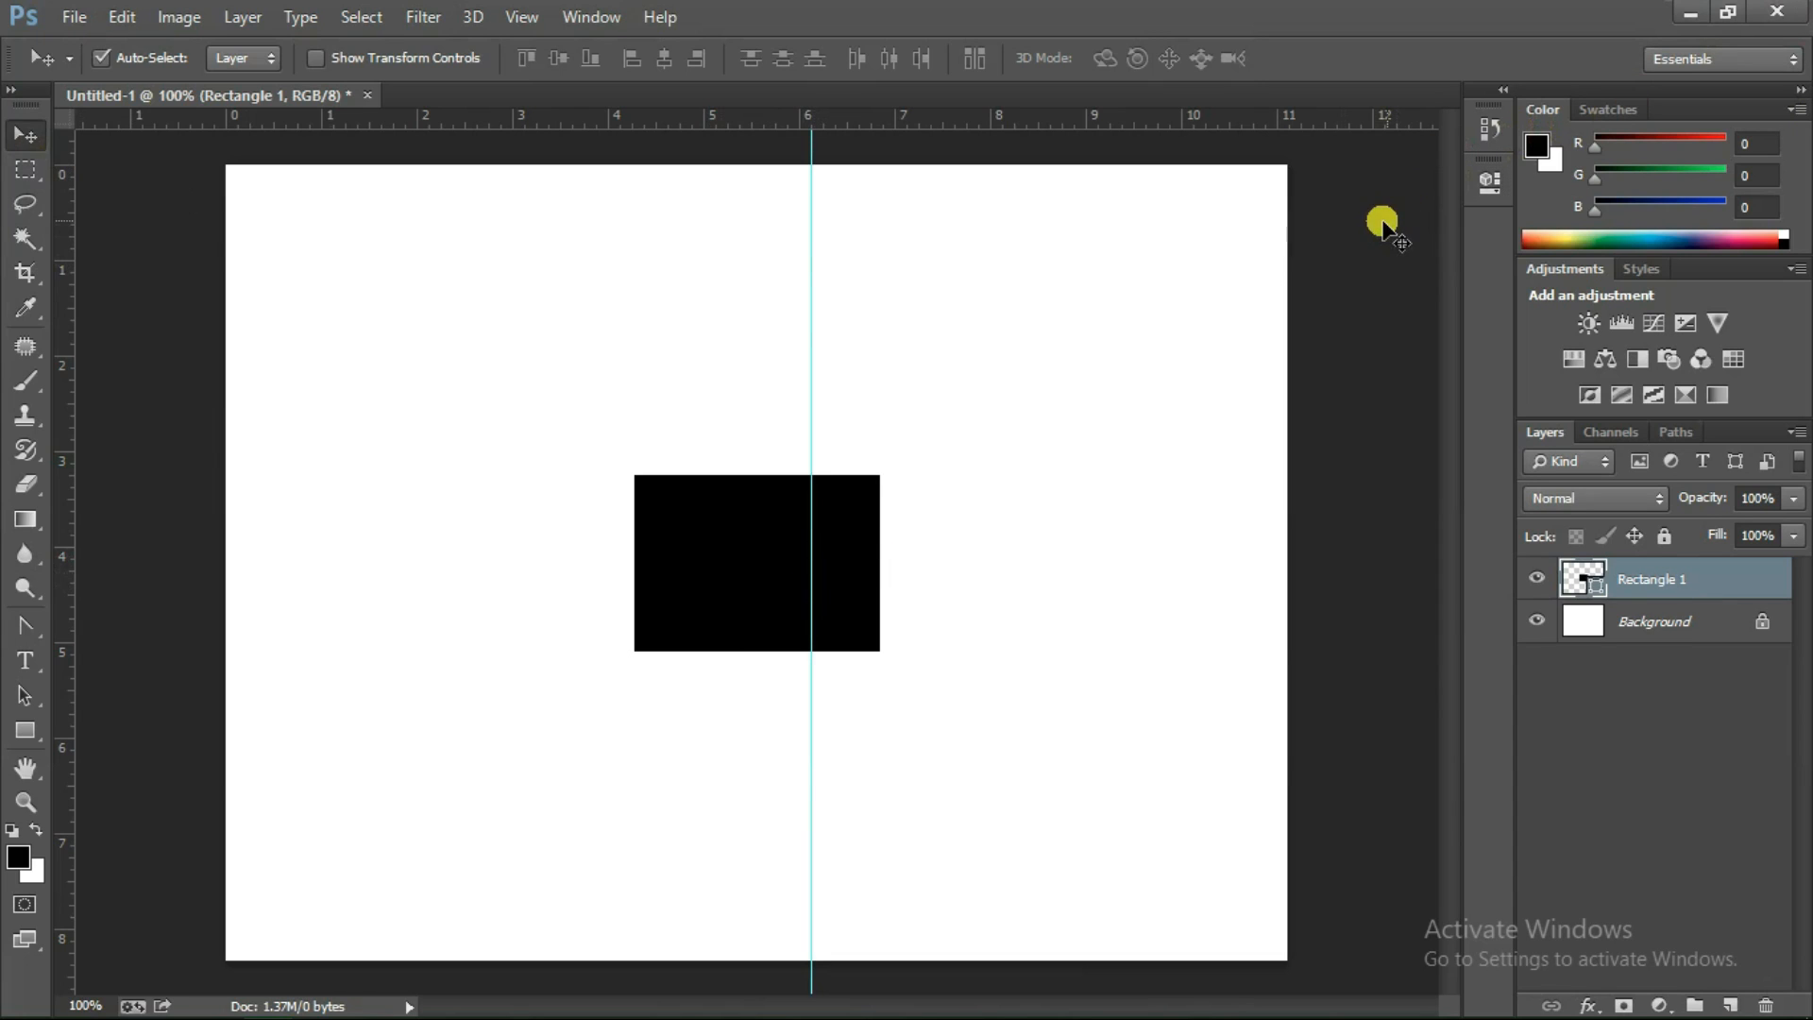
click(34, 168)
drag(812, 165, 1301, 977)
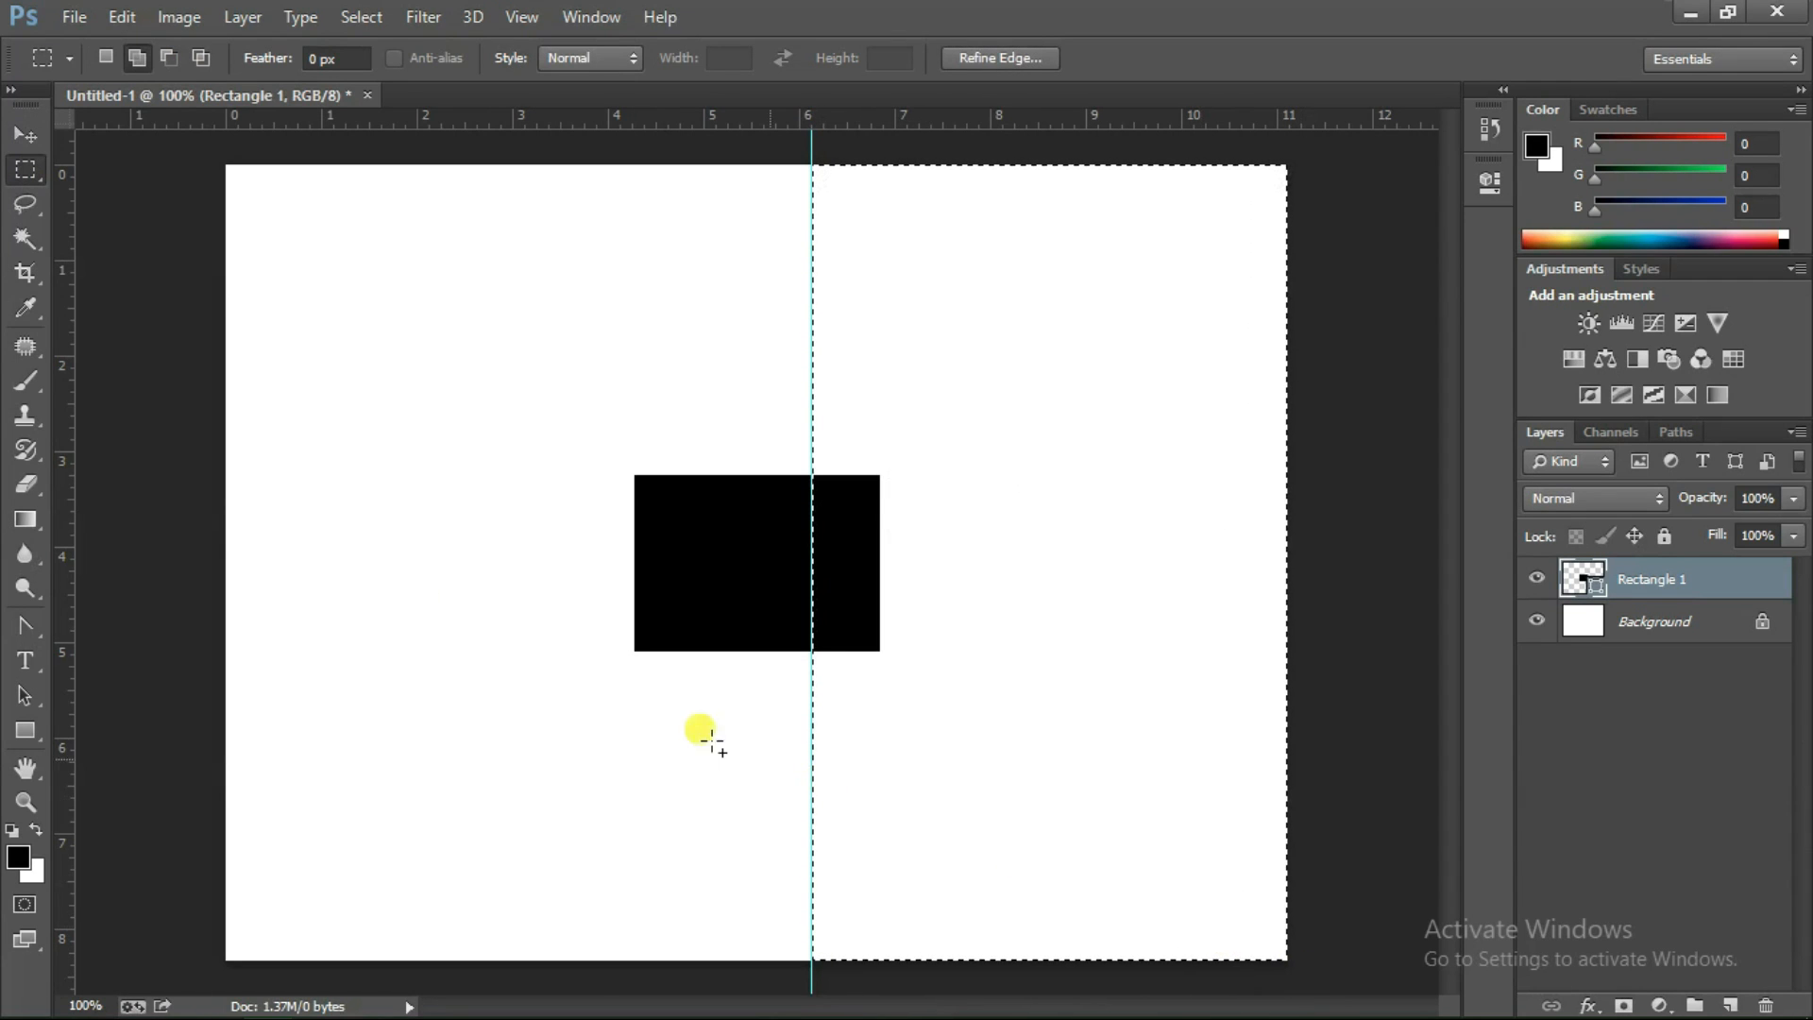
Align the rectangle to the horizontal center of the selected area, and finally to its right edge
click(21, 134)
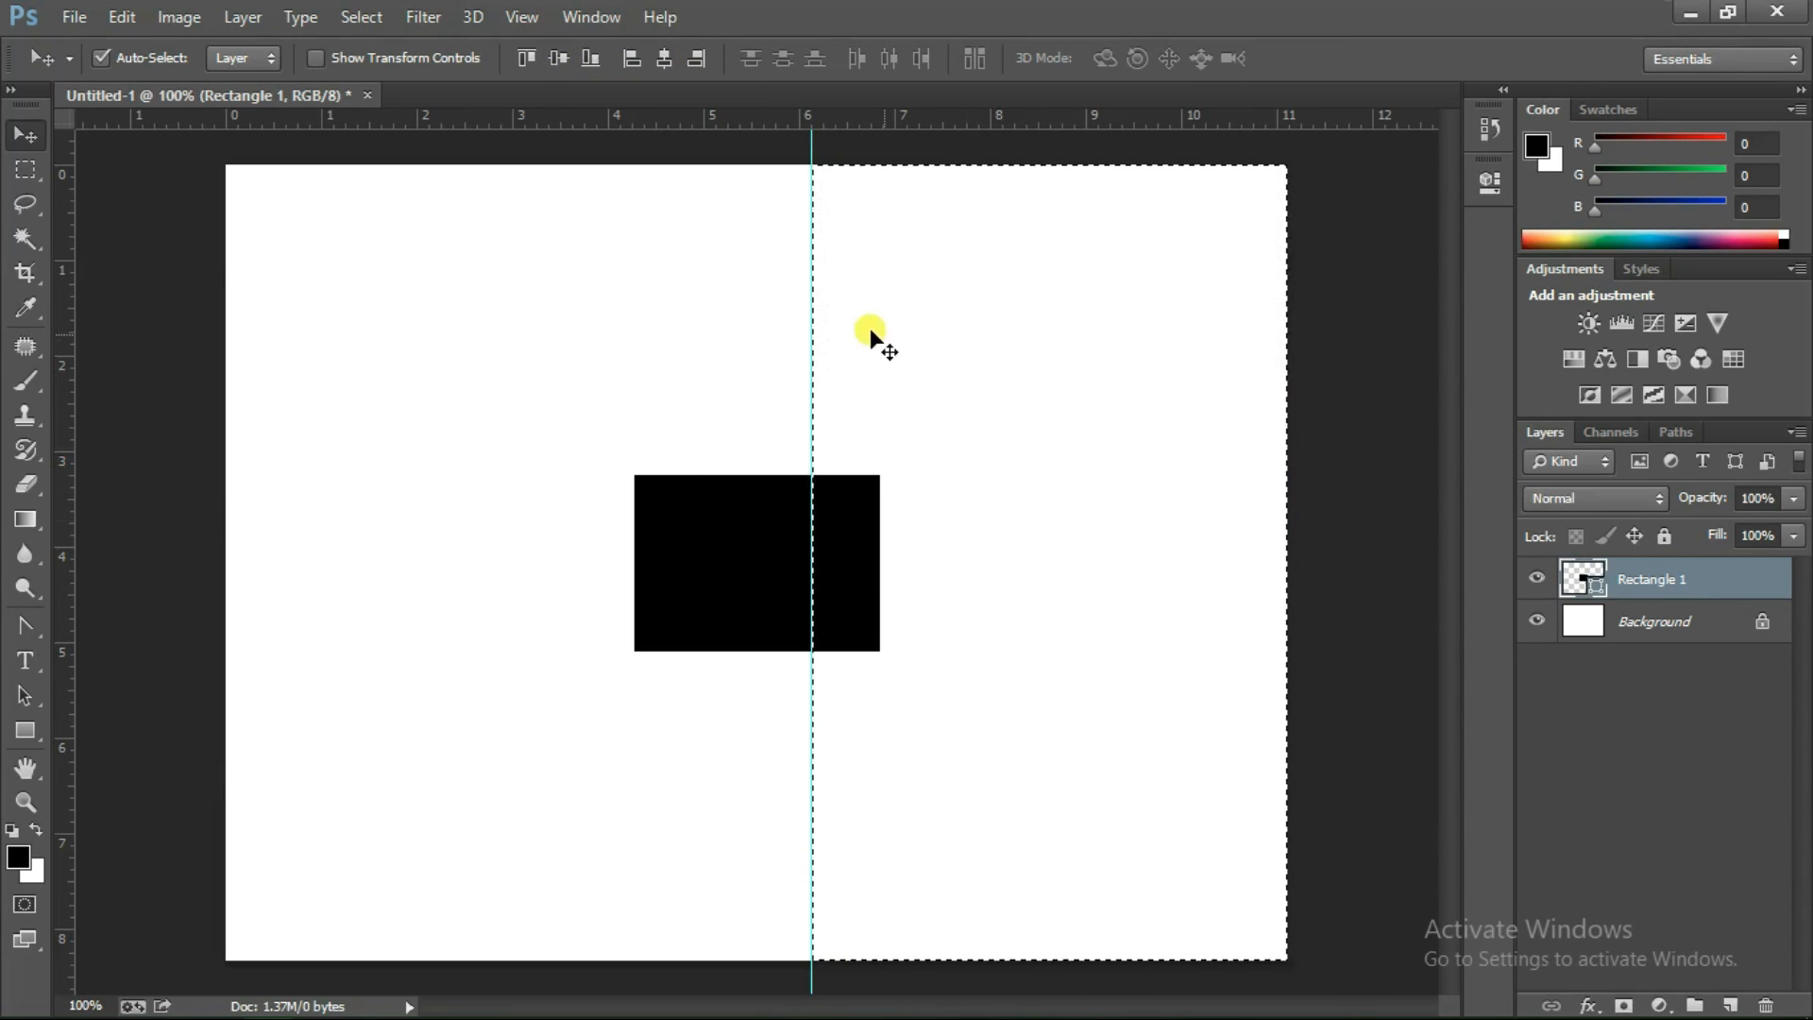
click(664, 59)
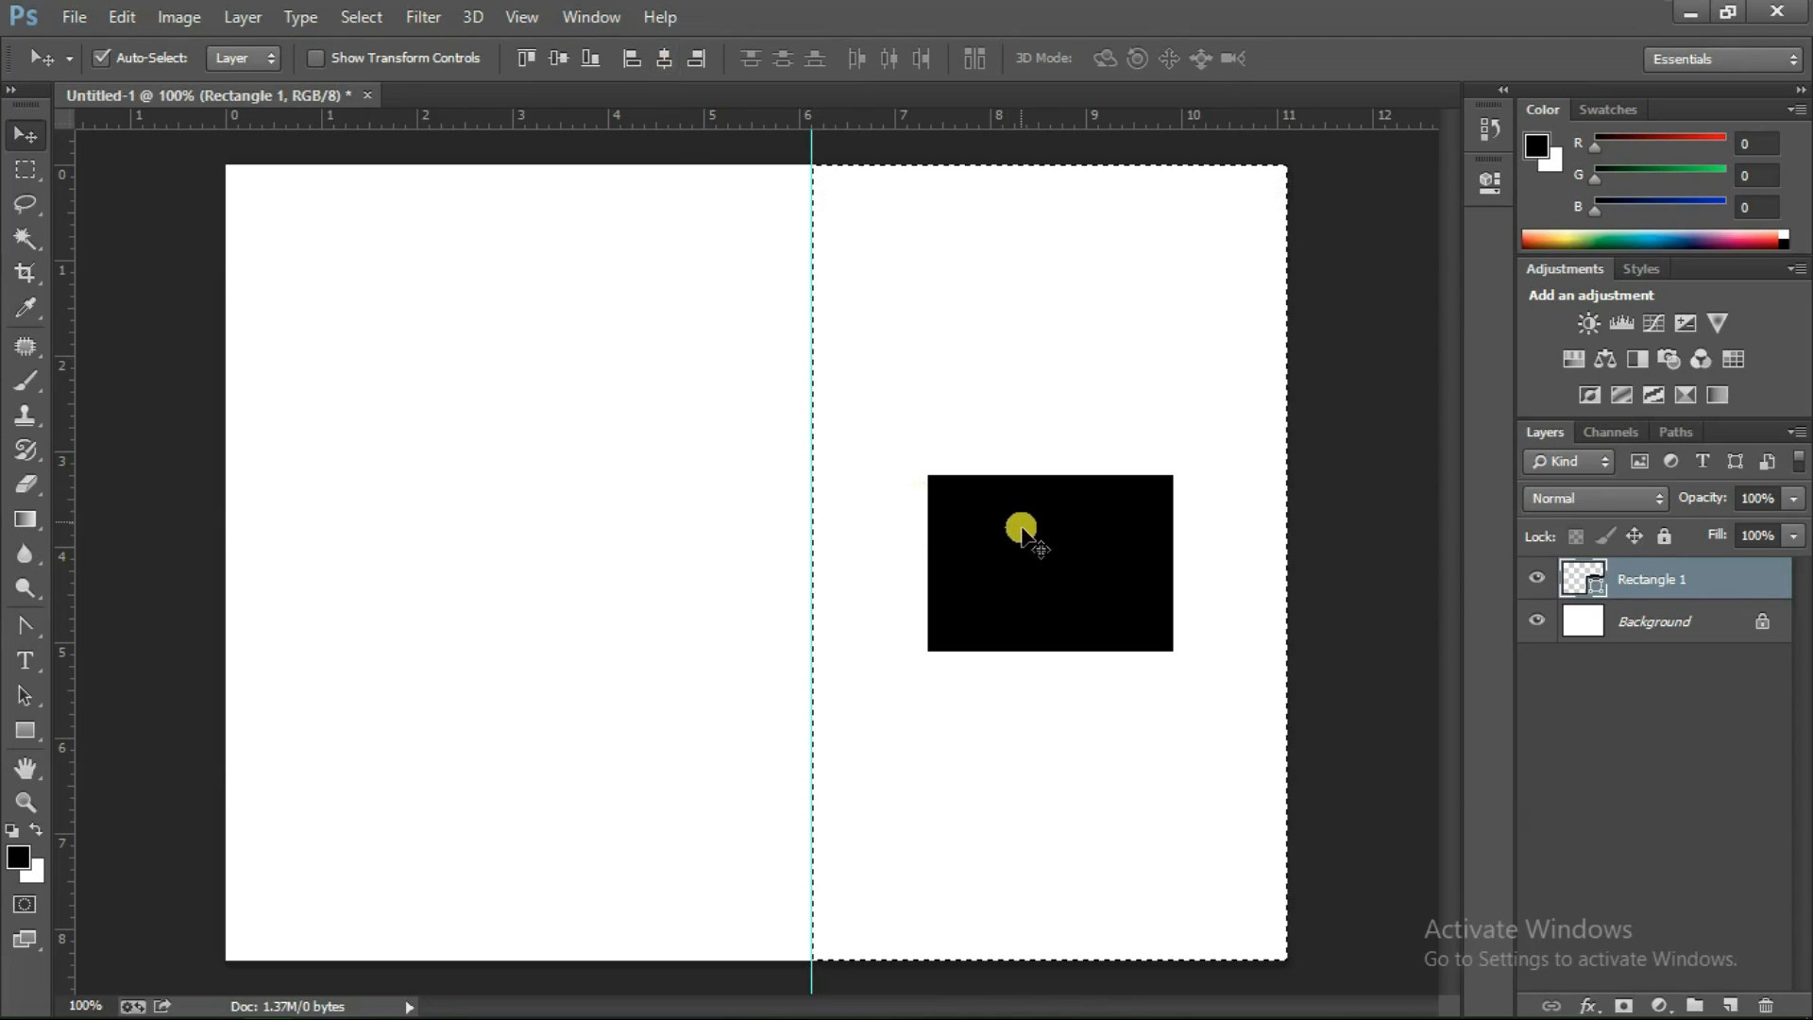
key(ctrl+d)
click(697, 59)
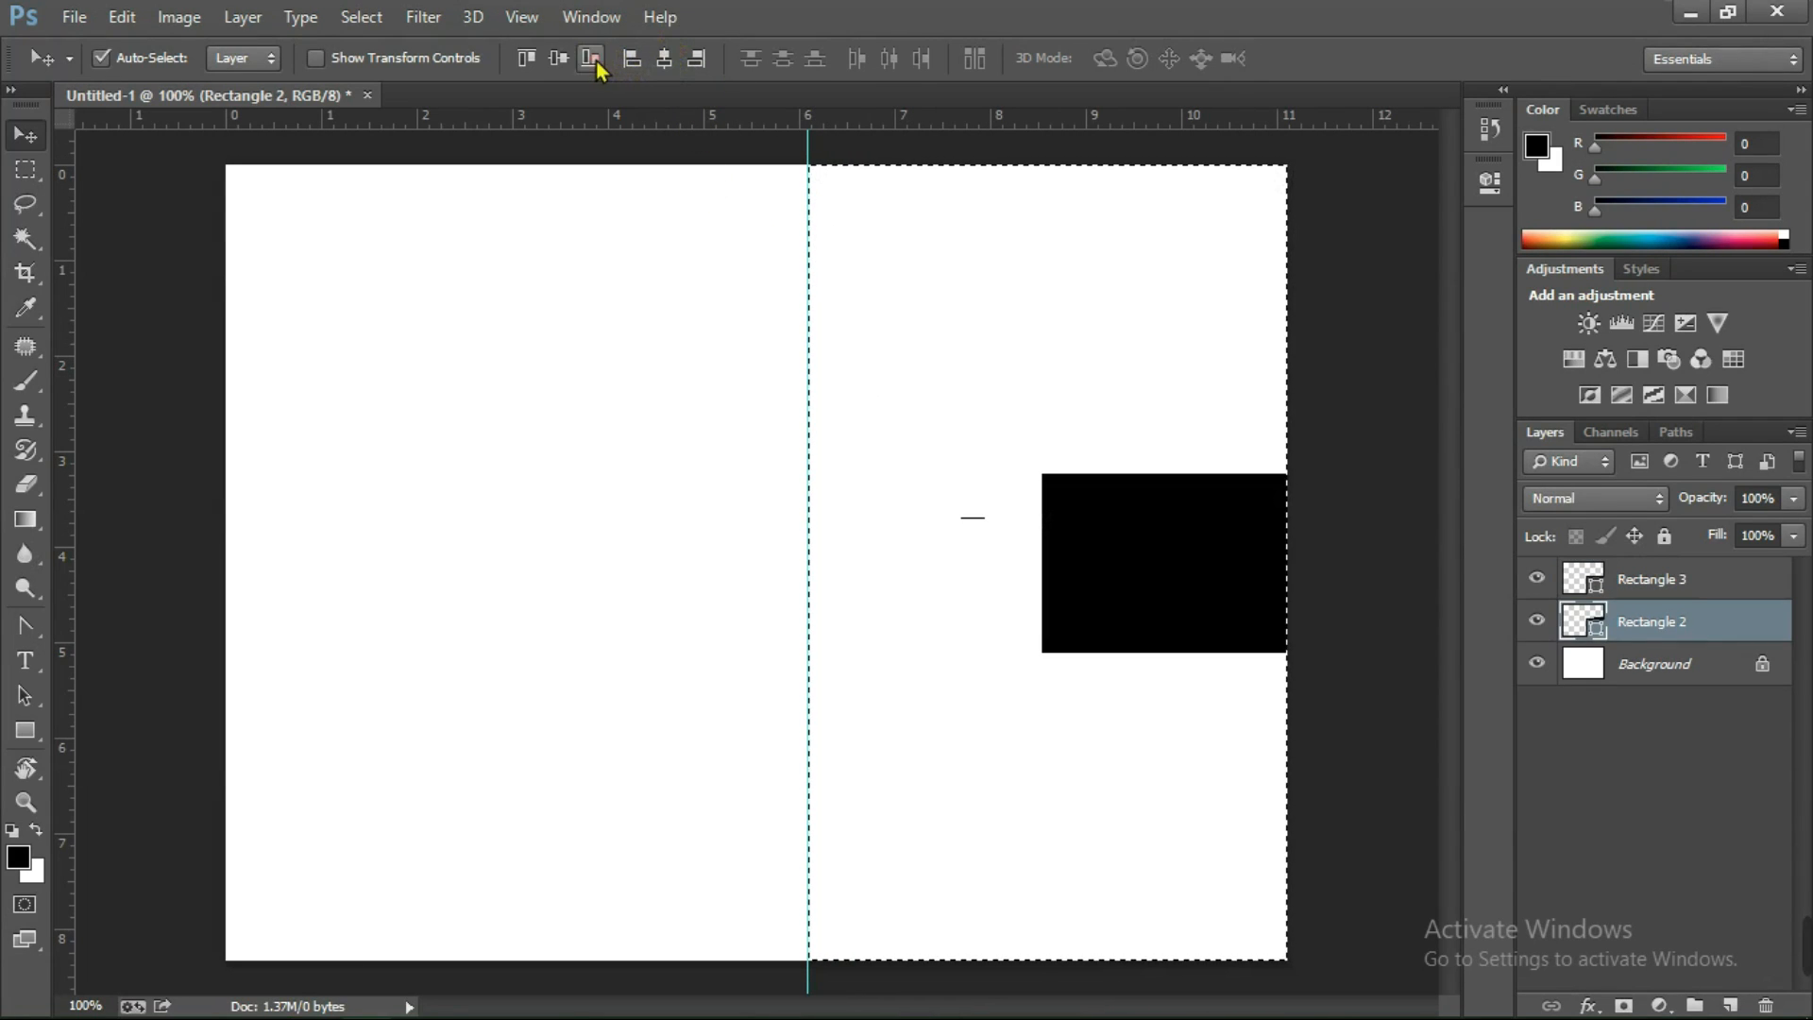
Align the rectangle to the selected area's bottom edge, its top edge, and finally its vertical center
click(593, 59)
click(534, 60)
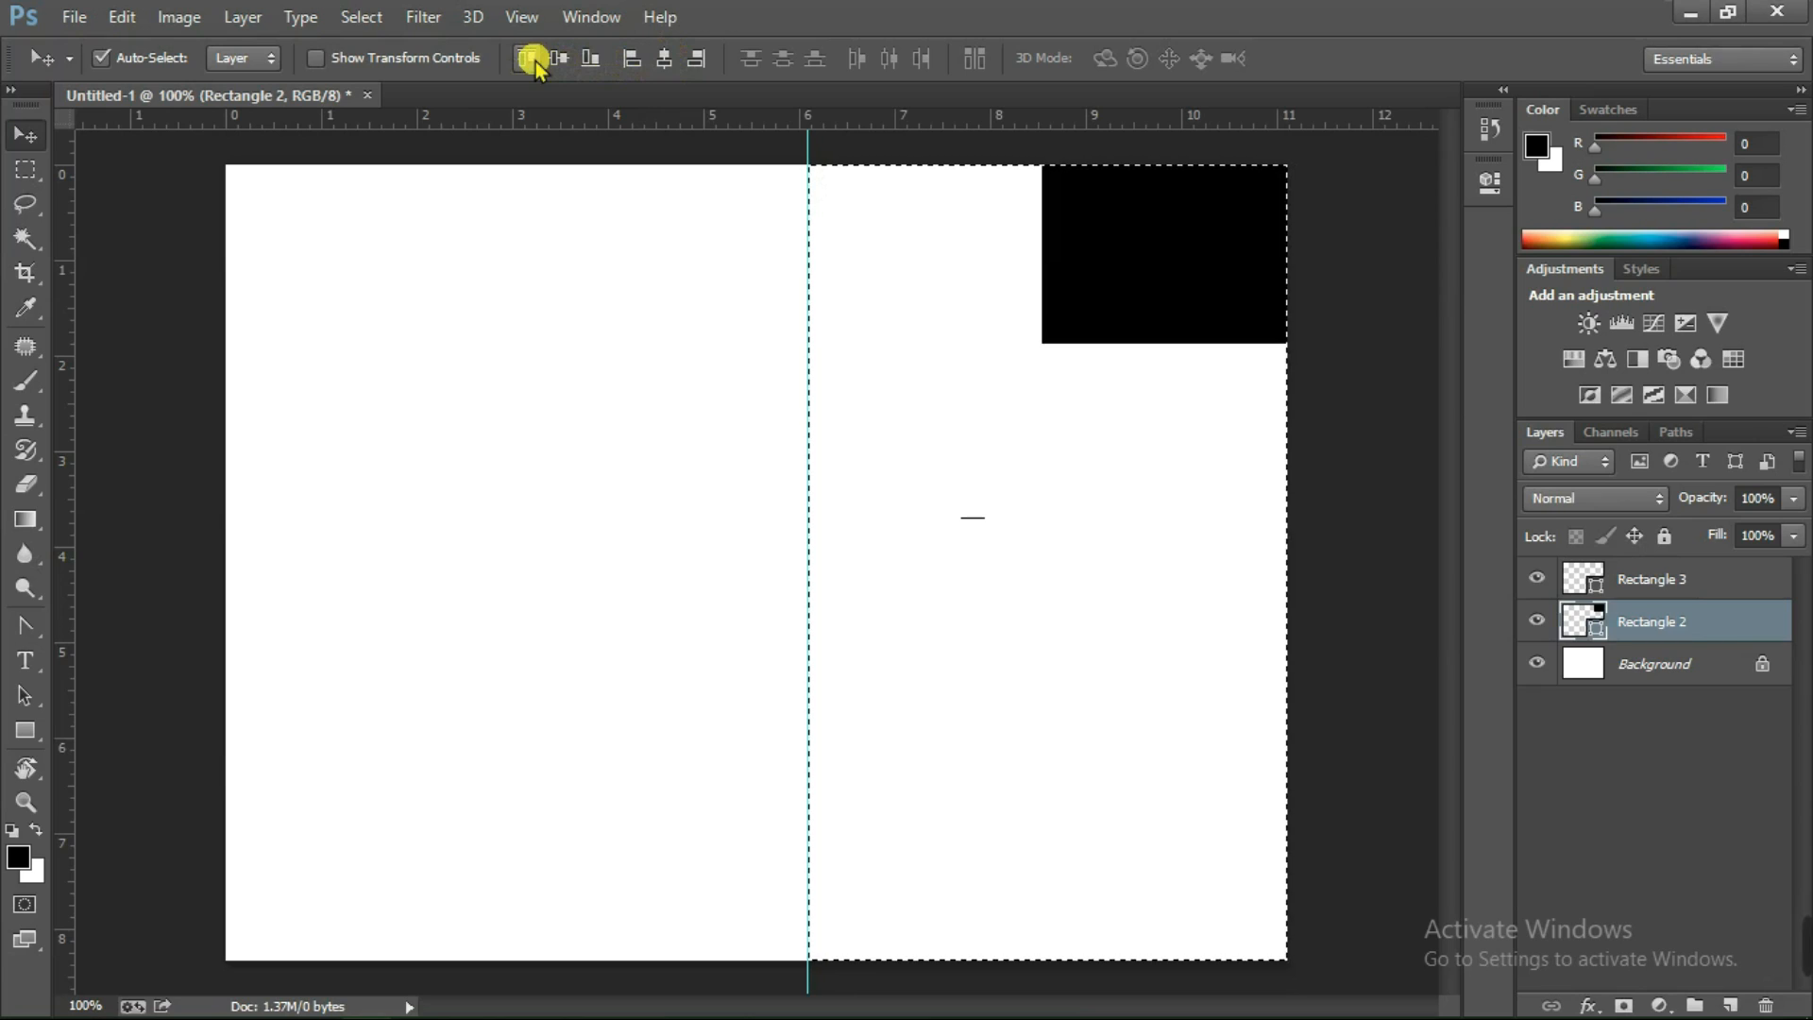
click(558, 59)
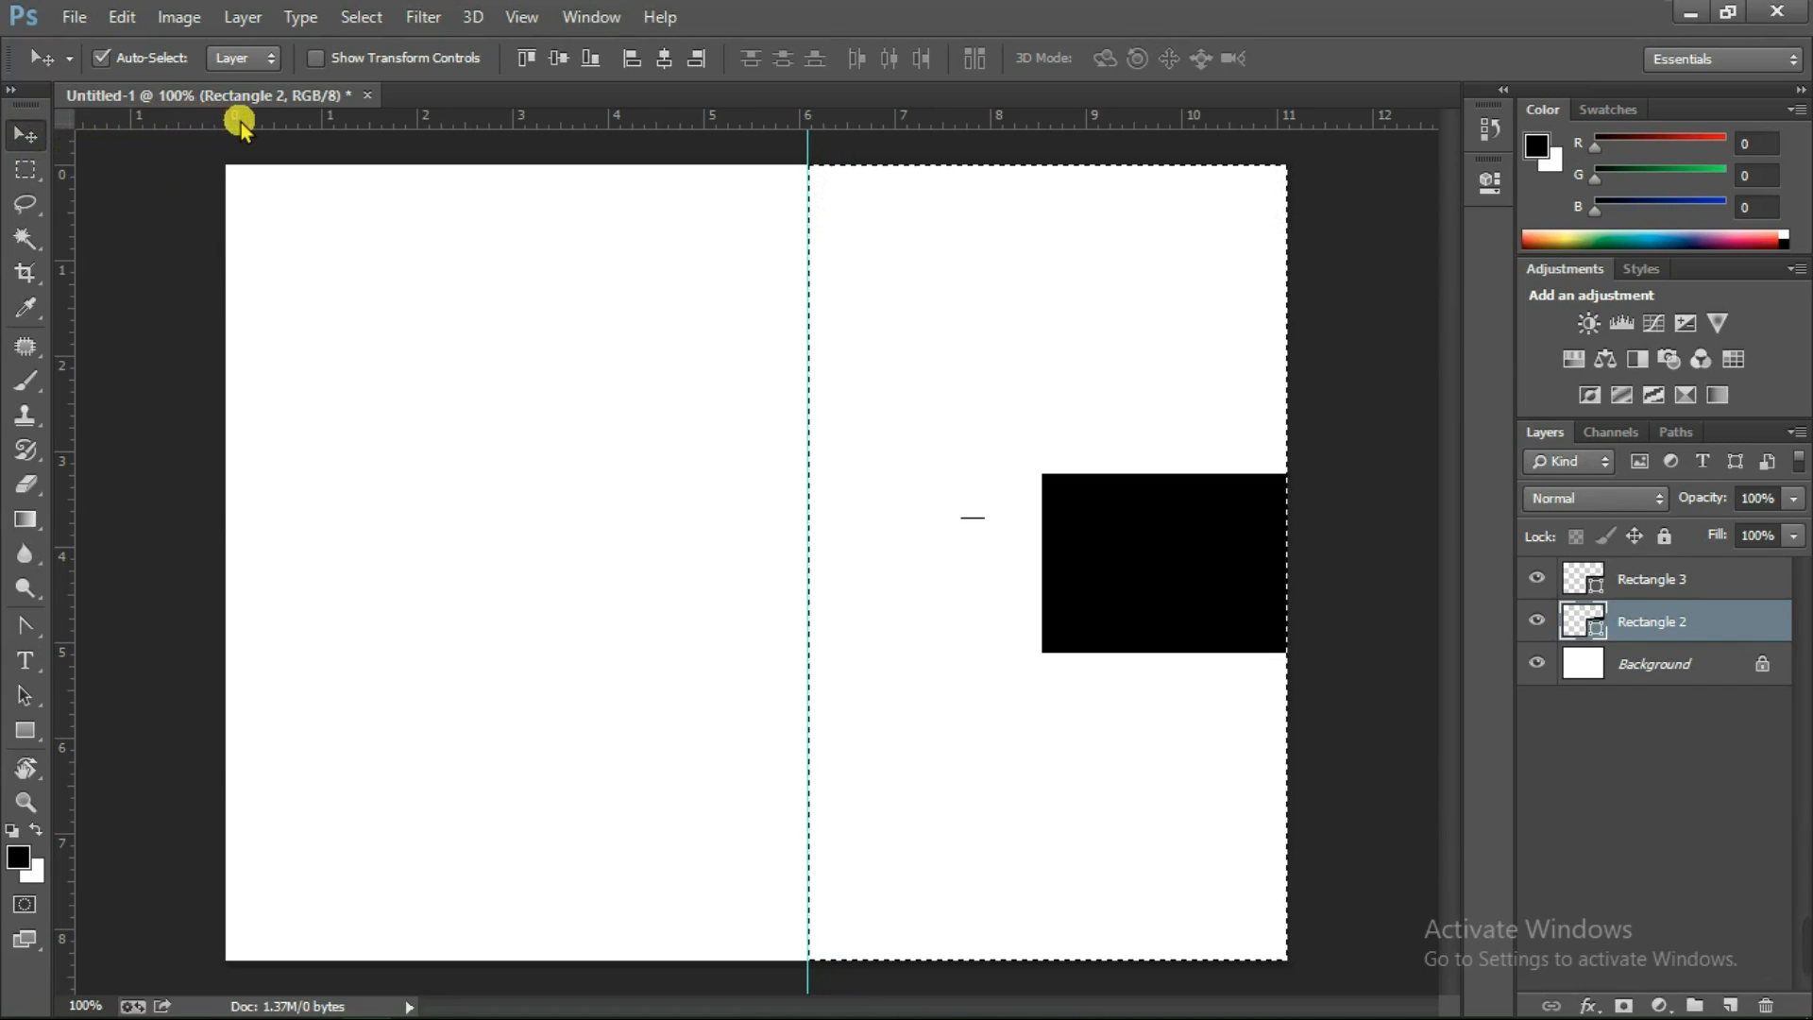
Hide the rulers, clear the selection, and remove the vertical guide from the canvas
key(ctrl+r)
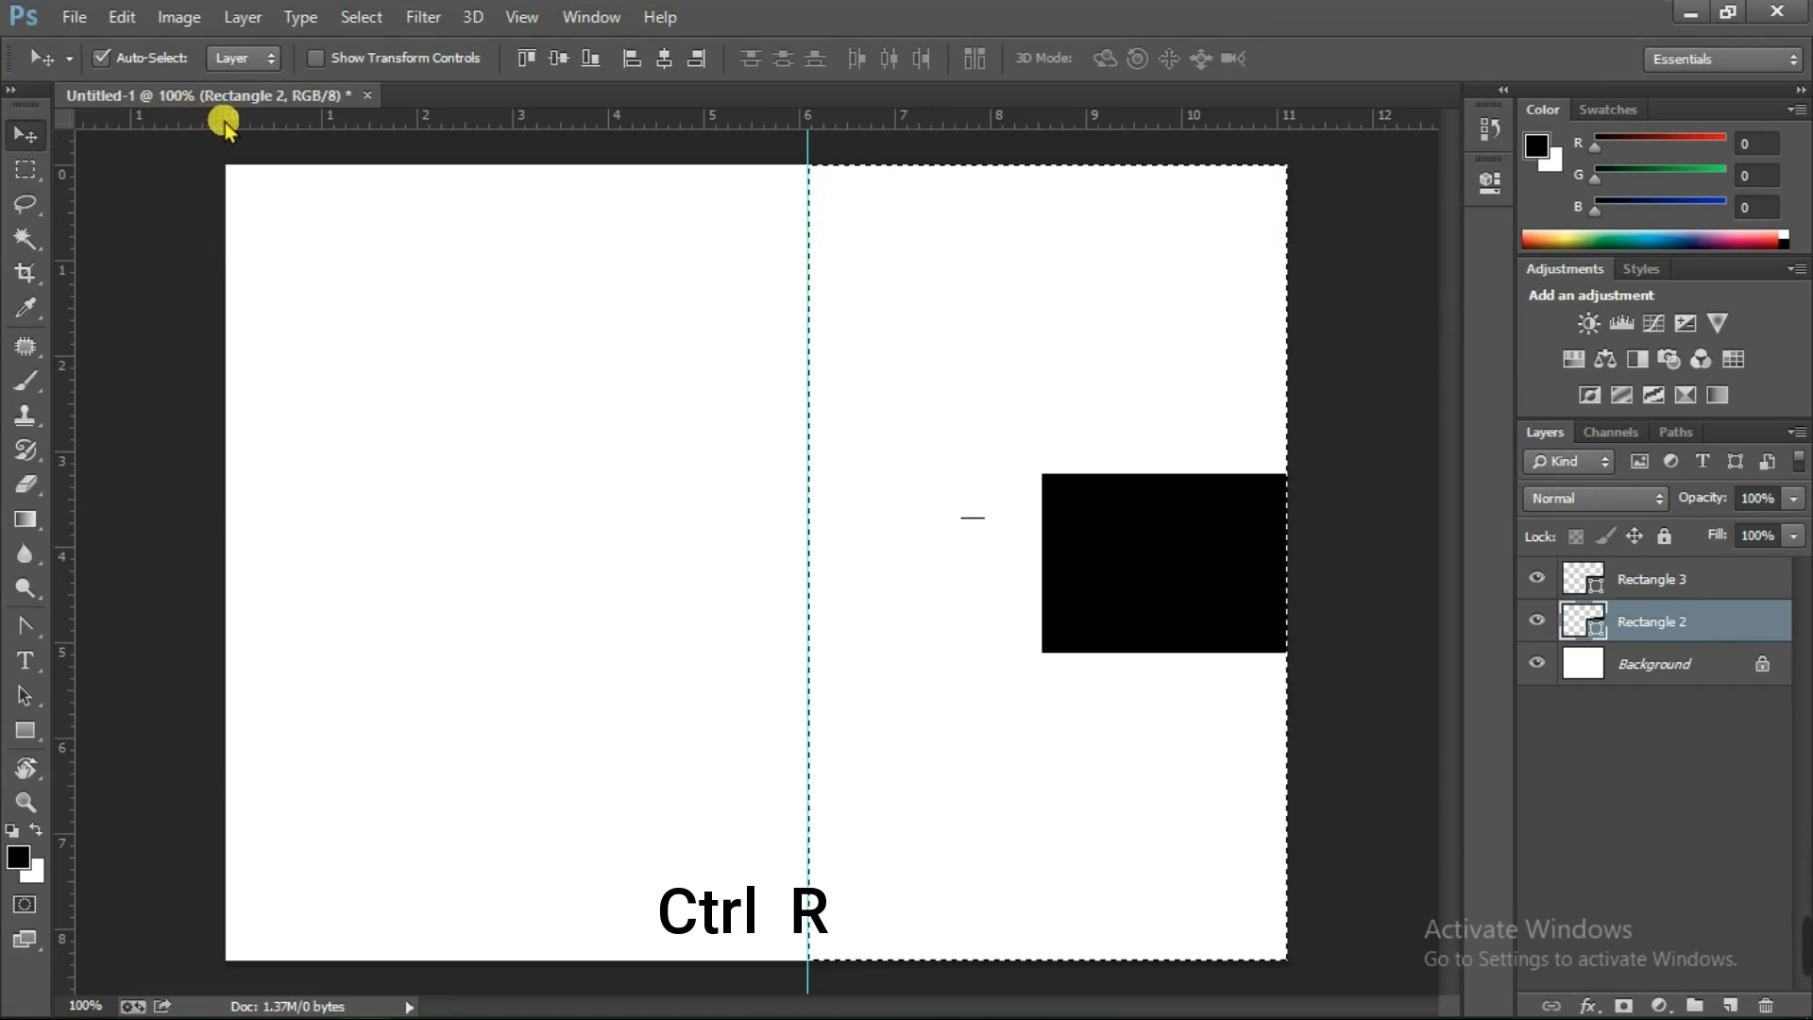
key(ctrl+r)
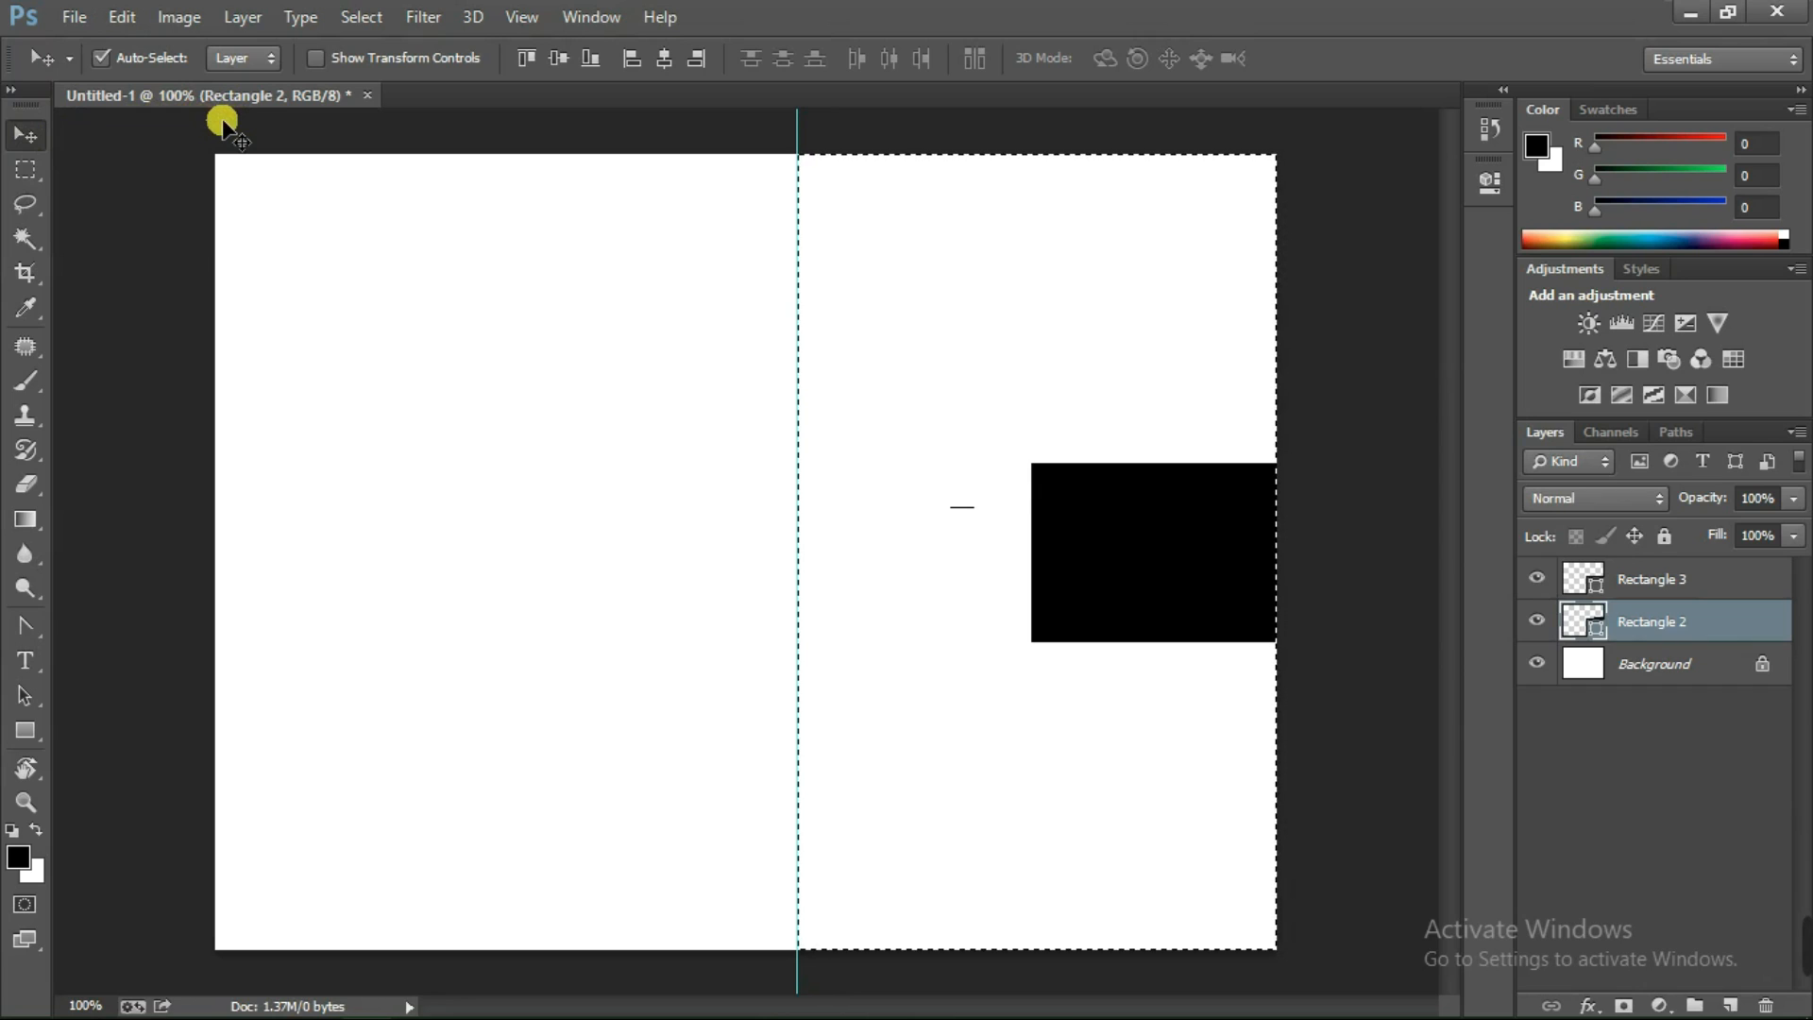
key(ctrl+d)
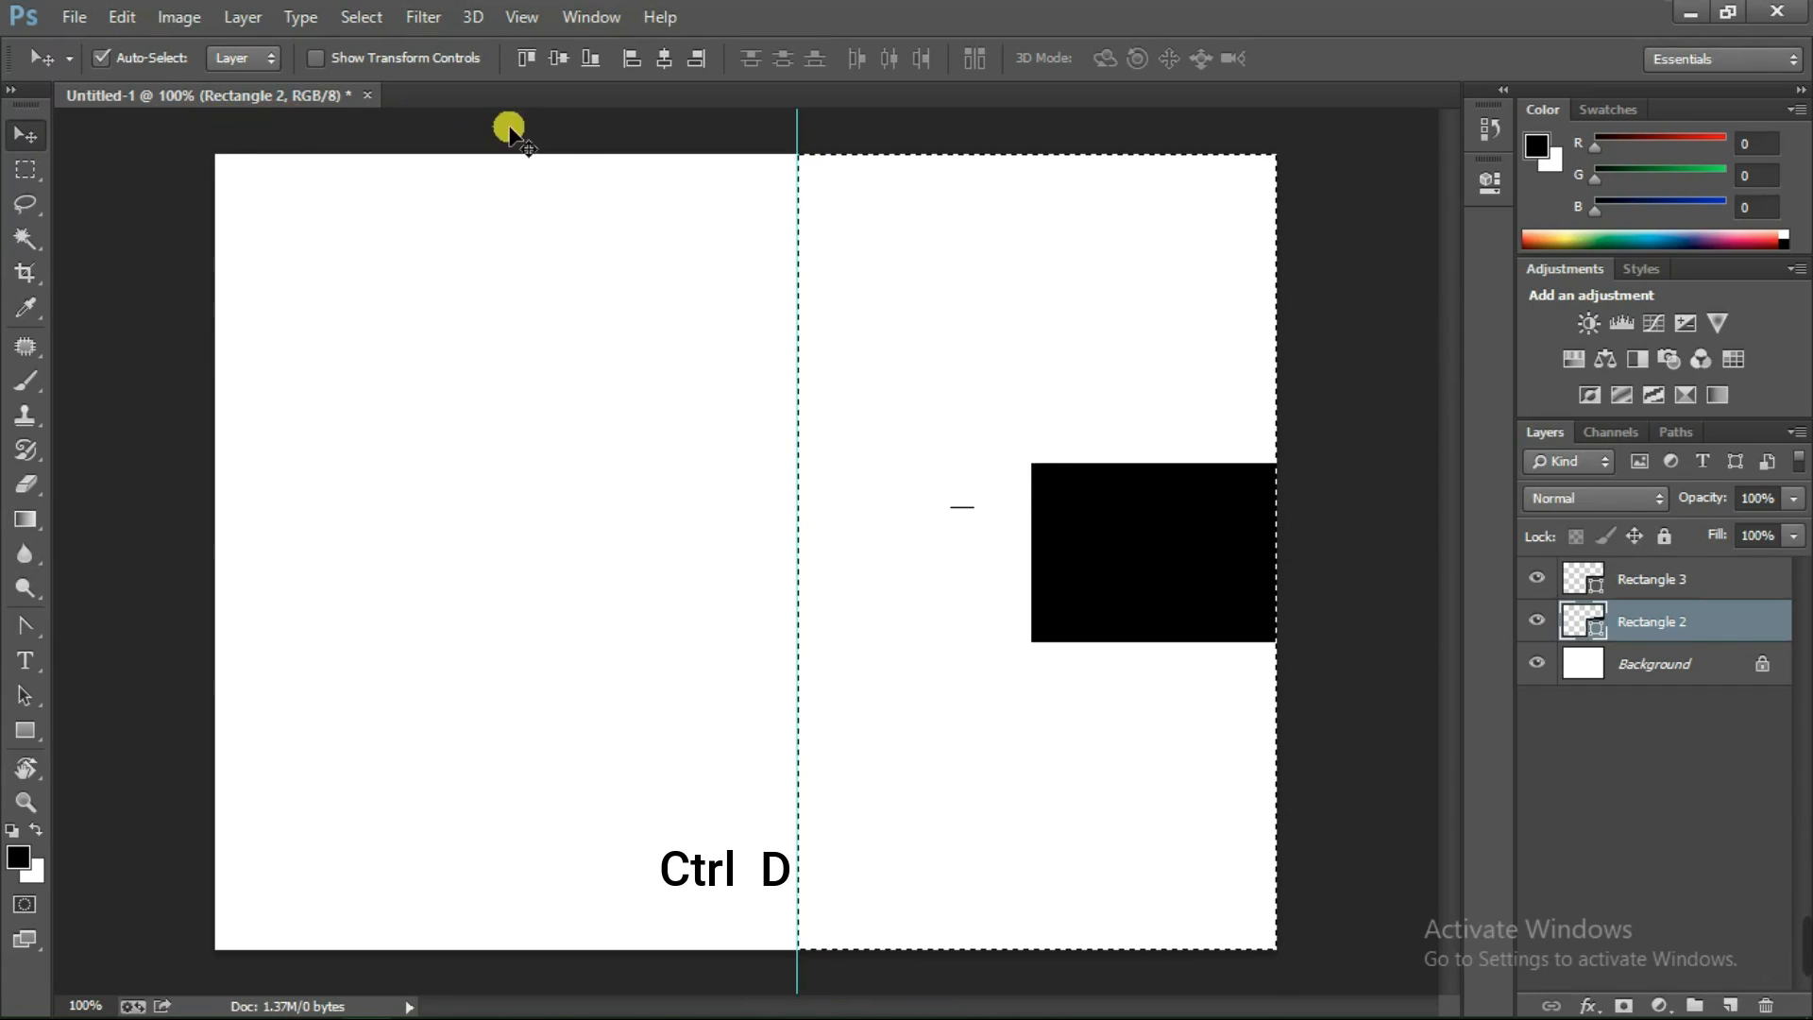
key(ctrl+d)
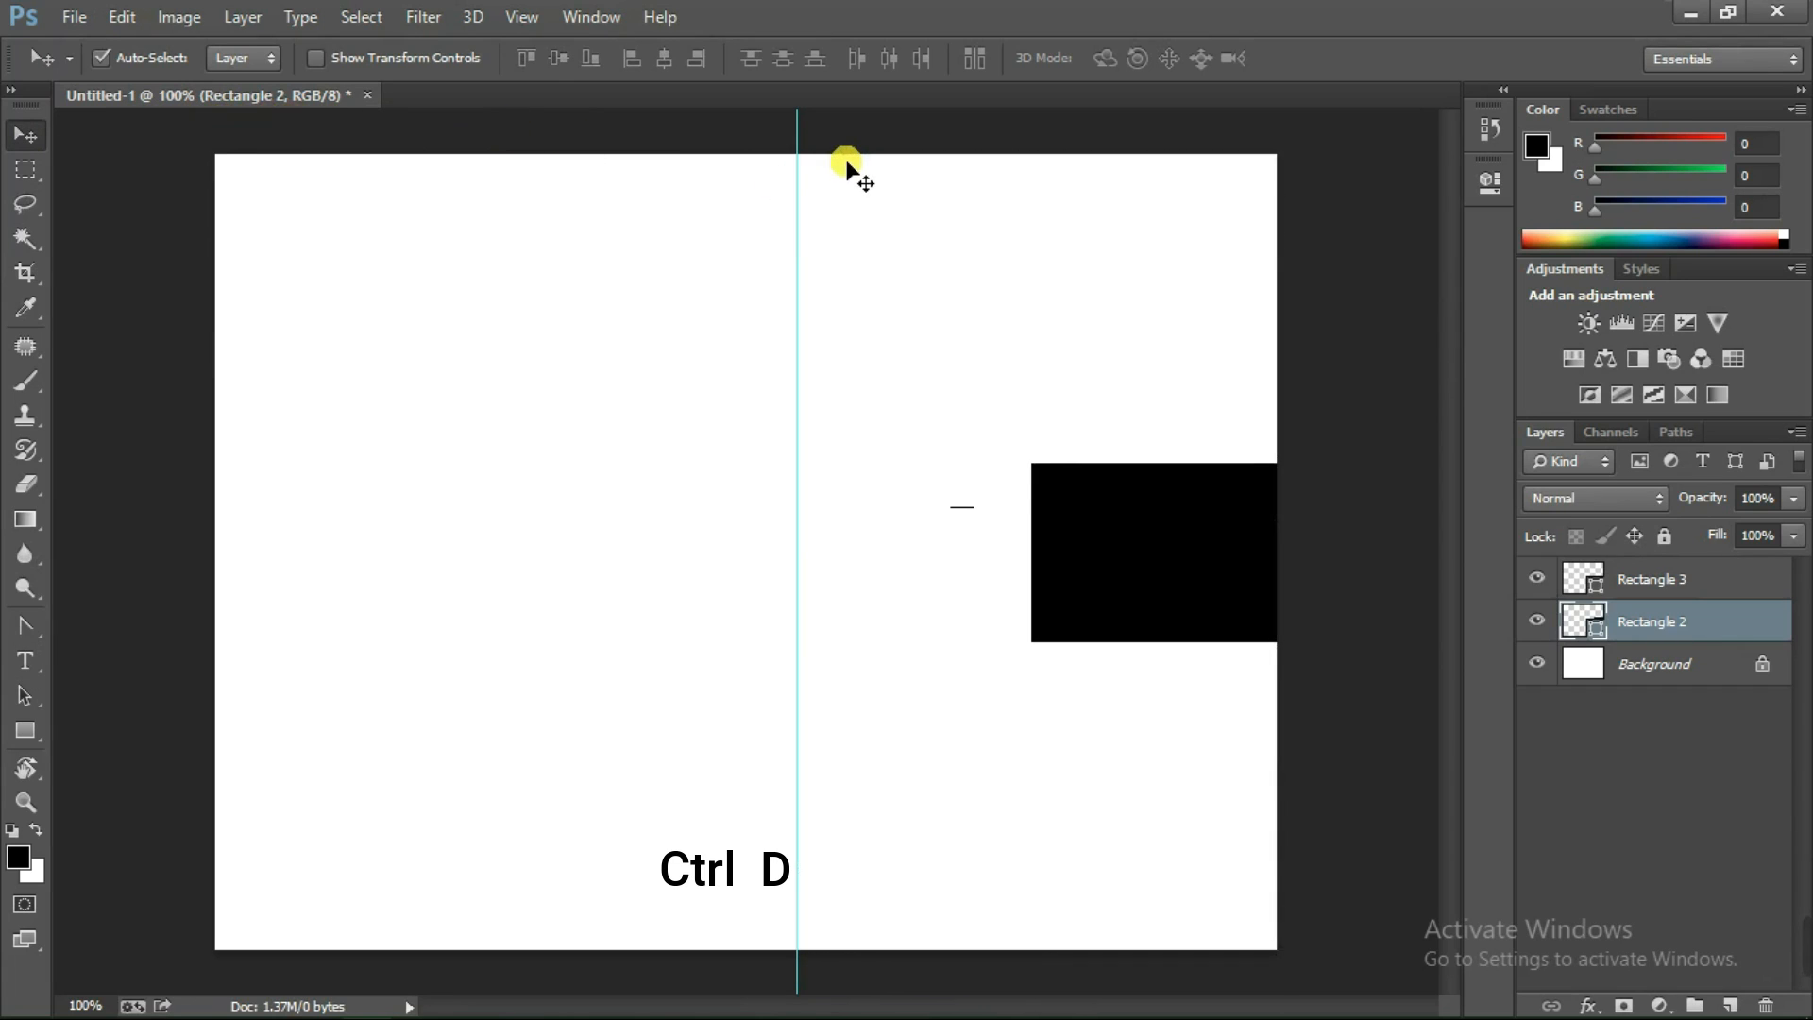
drag(798, 142, 12, 179)
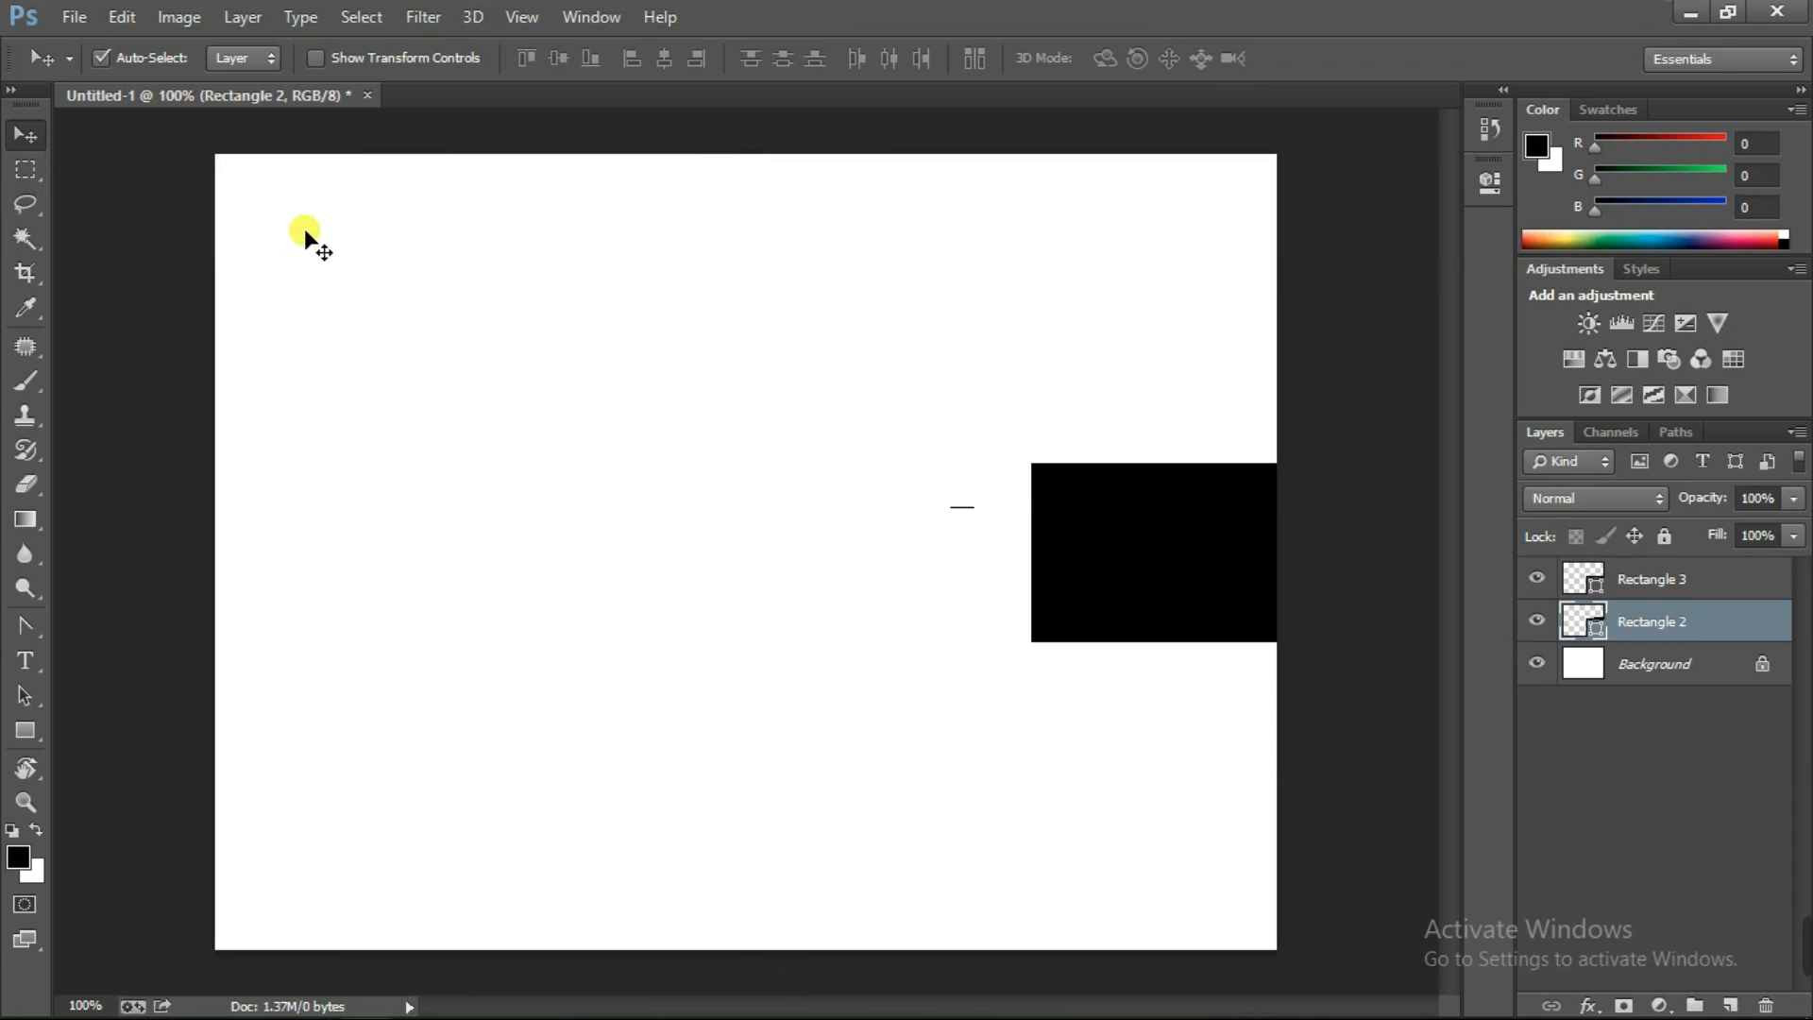
Examine the hidden tool variants grouped with the Rectangular Marquee, Lasso, Gradient and Path Selection tools
right_click(35, 734)
click(21, 143)
right_click(29, 167)
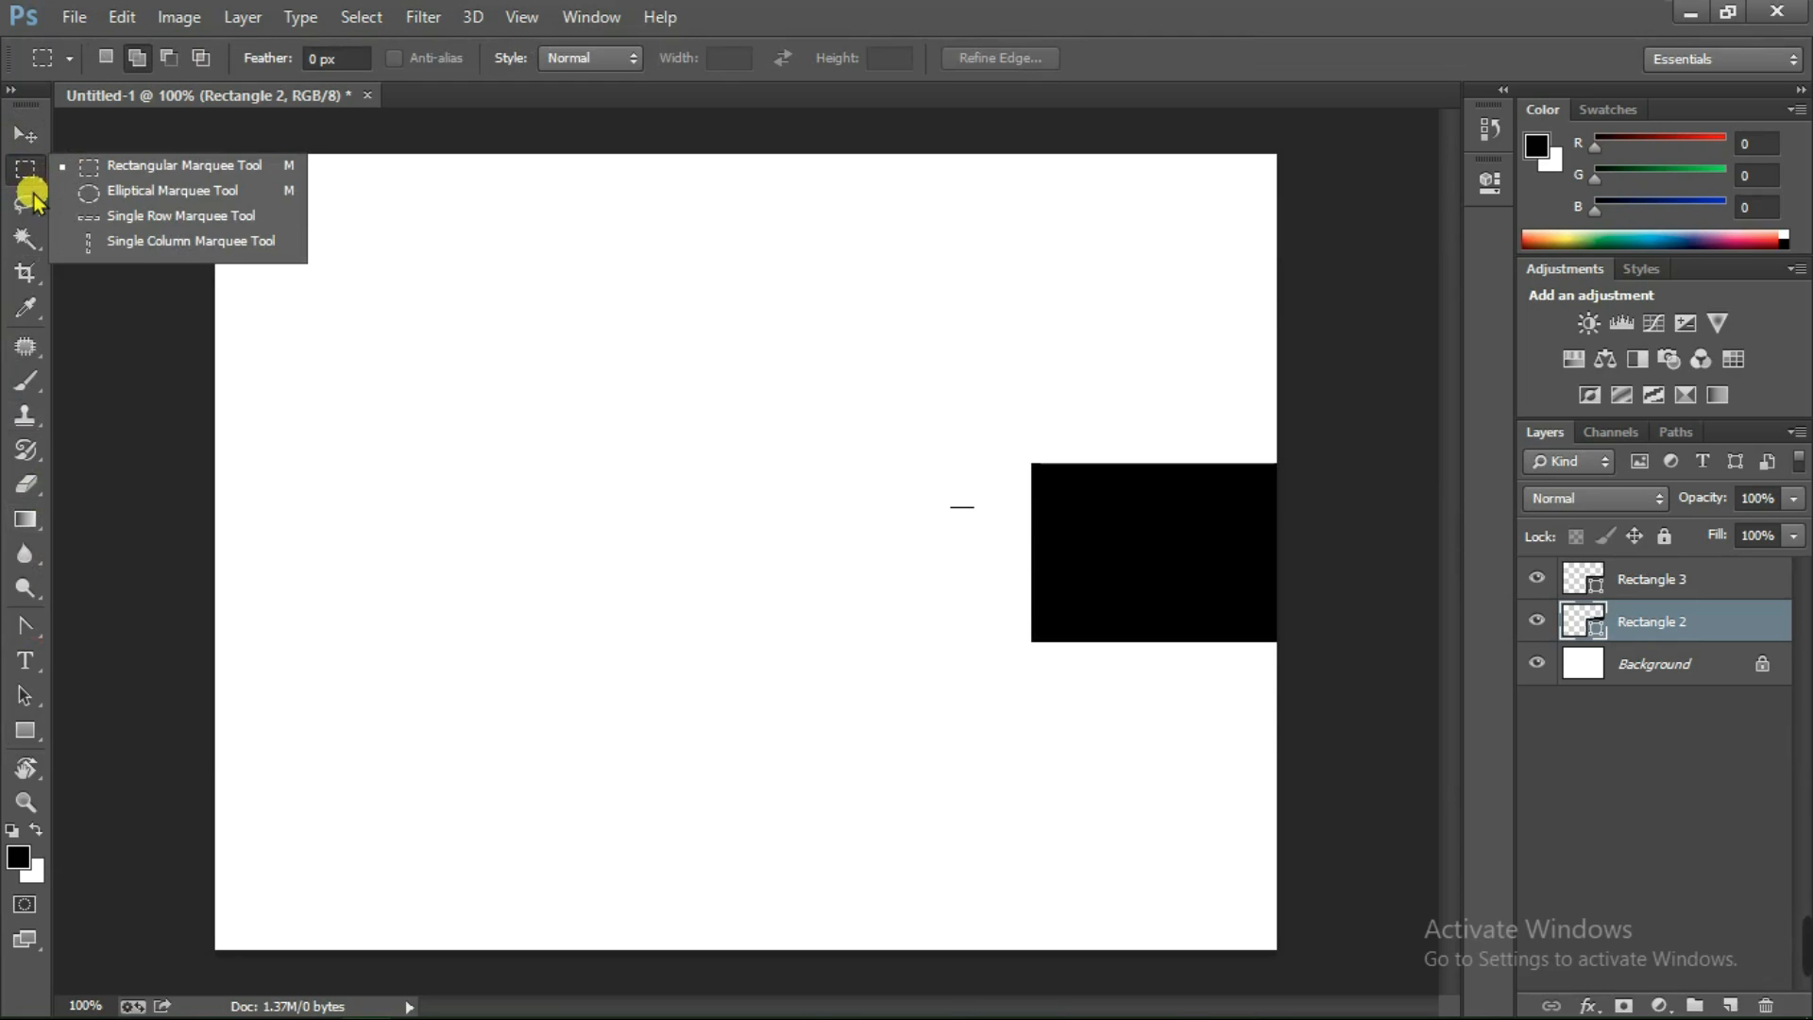
right_click(32, 196)
right_click(32, 200)
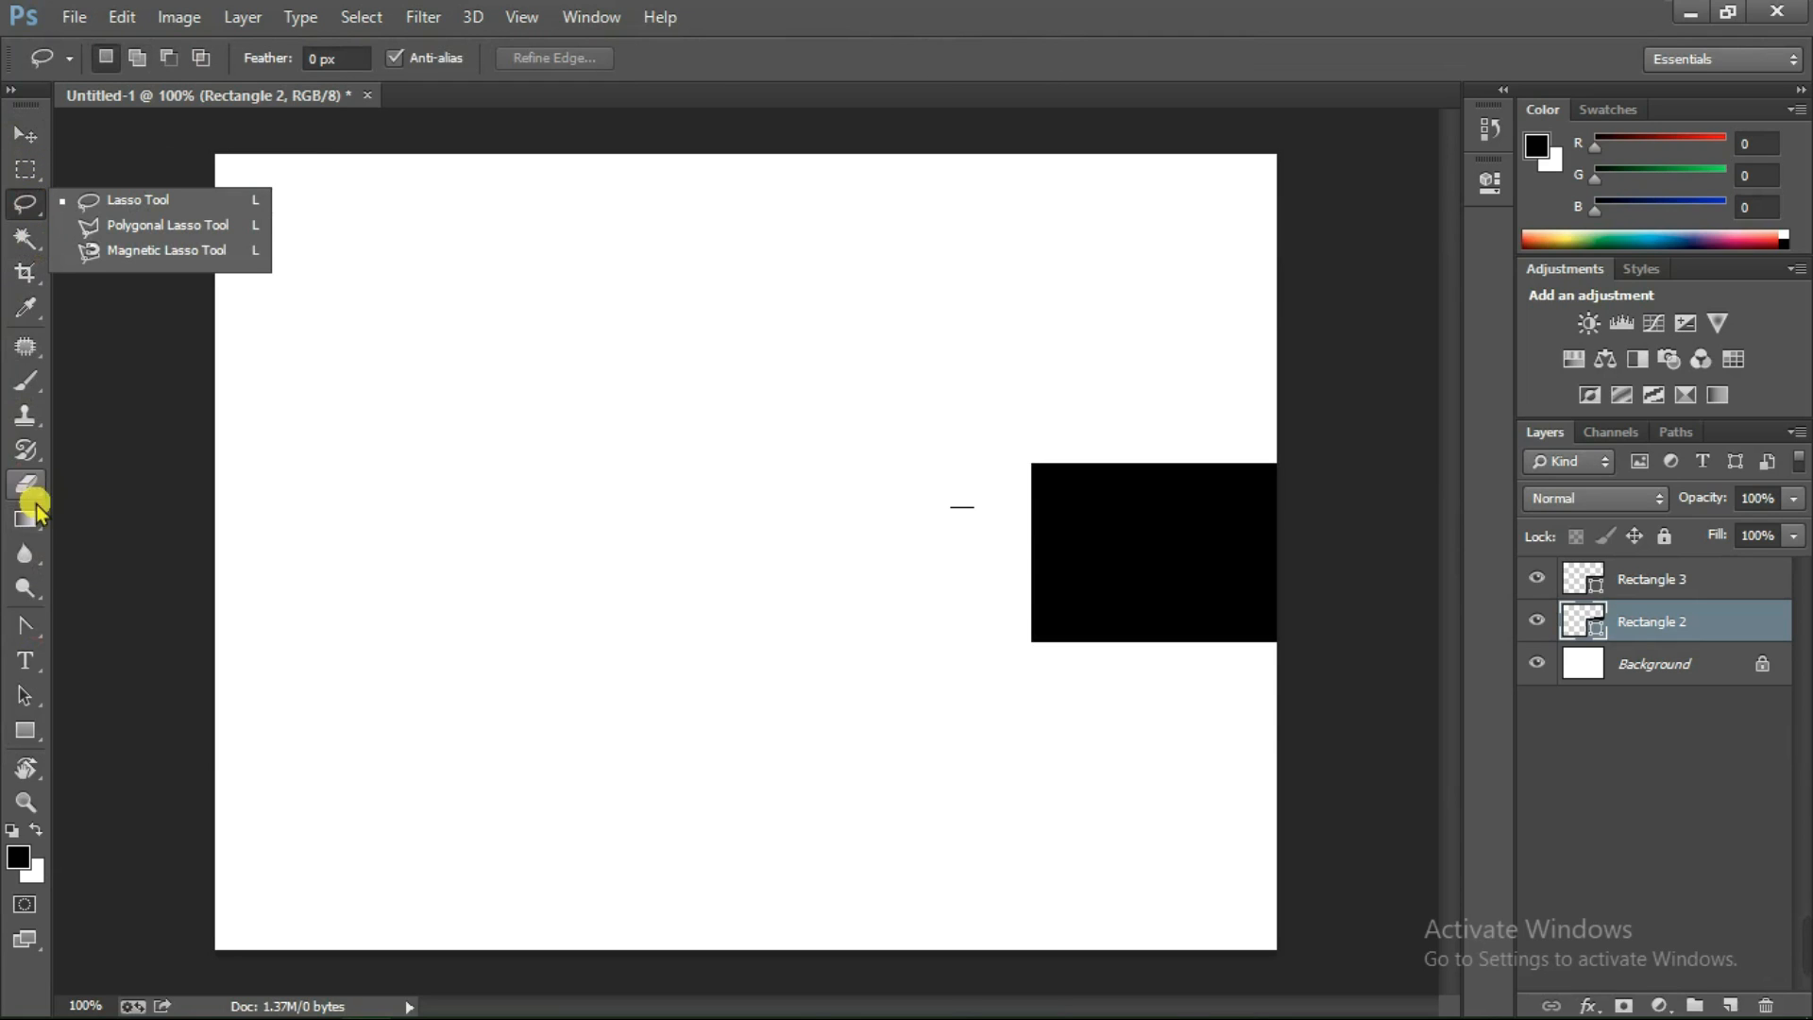
click(35, 529)
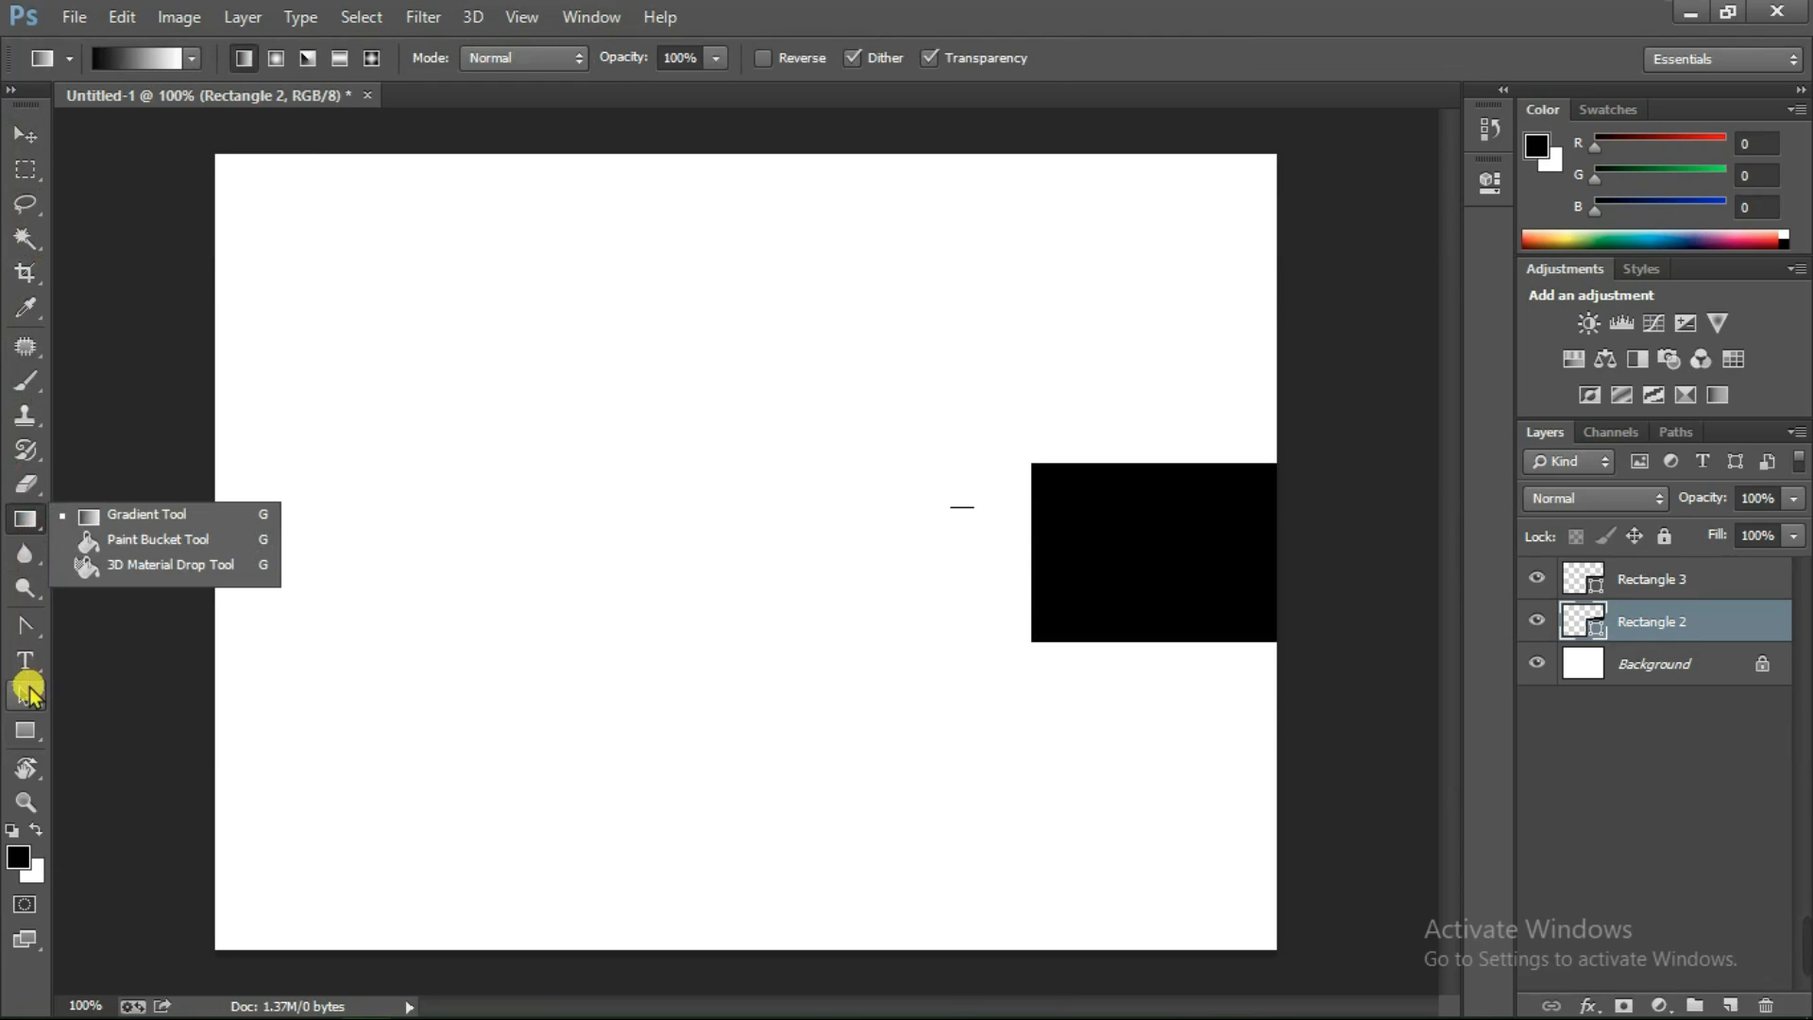
click(29, 696)
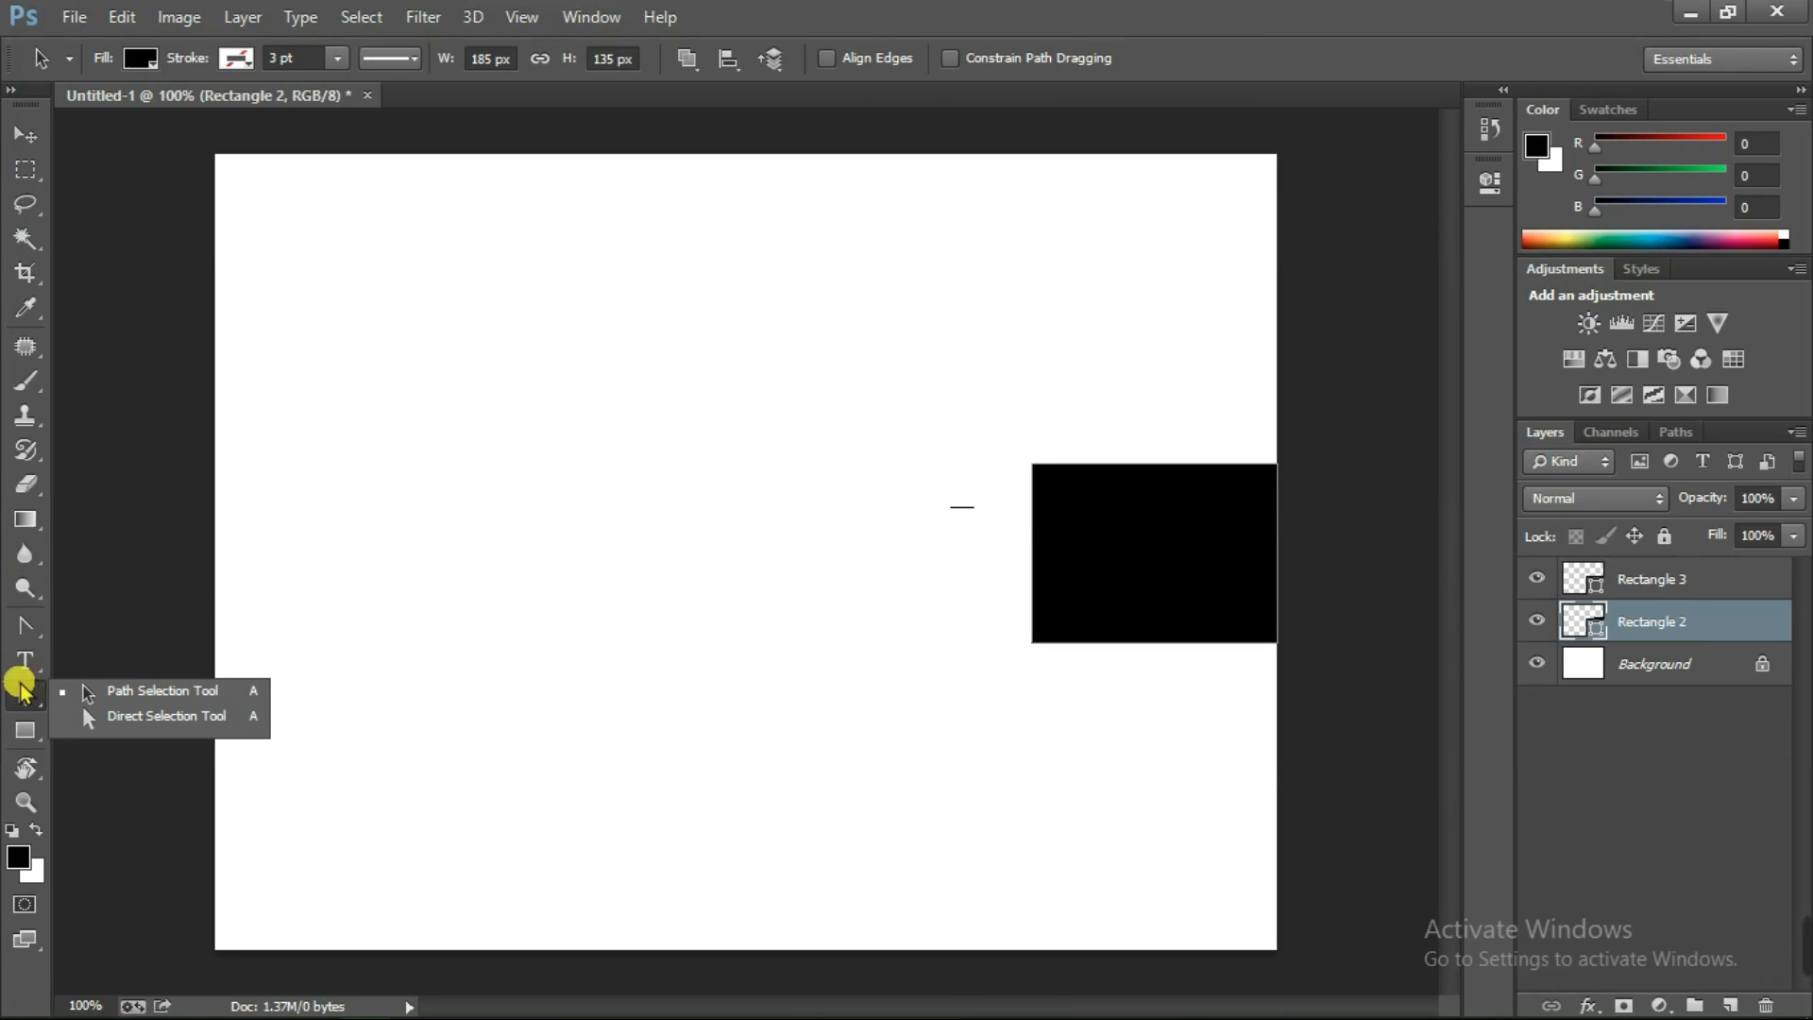